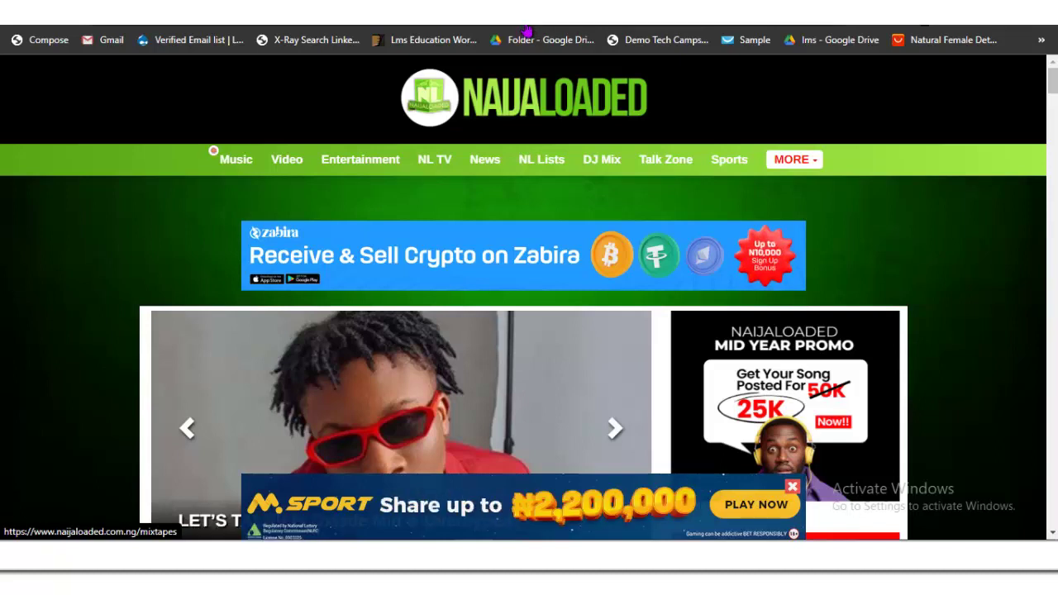
Step: Scroll down through the NaijaLoaded homepage's article listings
scroll(529, 331, "down", 1)
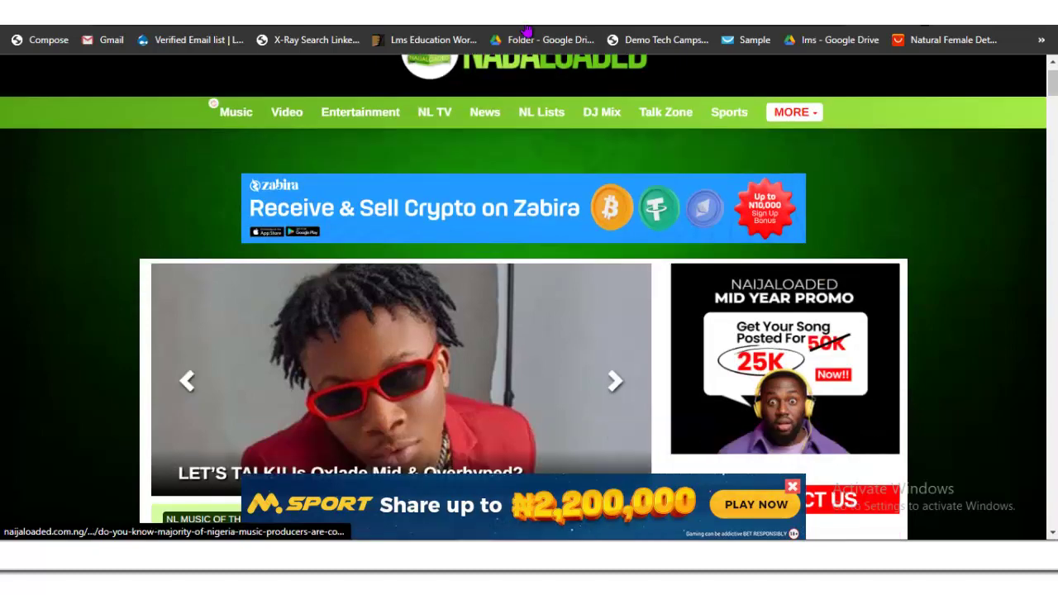
scroll(529, 331, "down", 8)
scroll(529, 331, "down", 5)
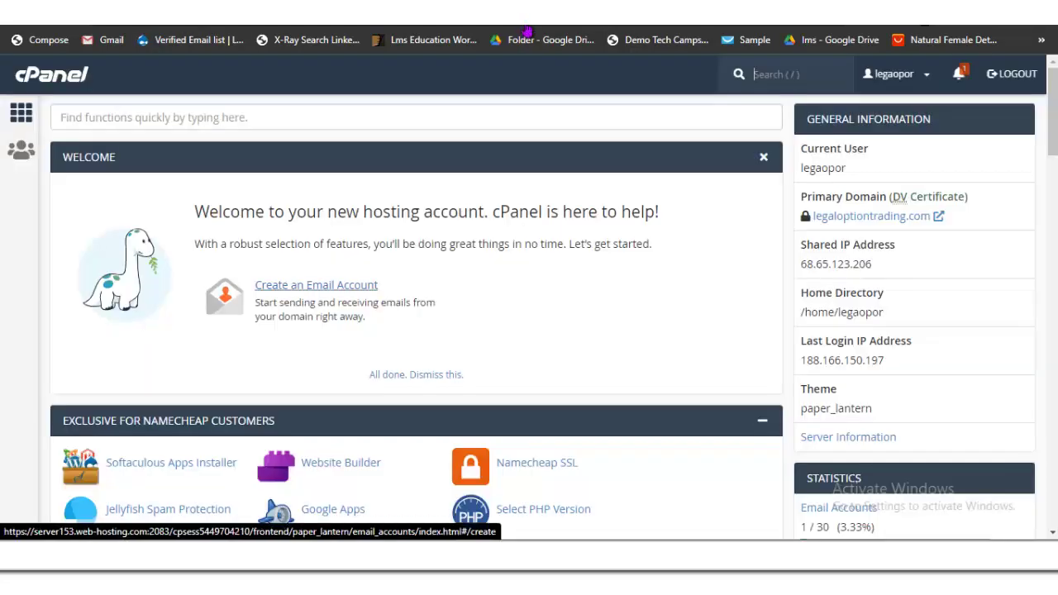
scroll(414, 318, "down", 4)
scroll(413, 317, "down", 10)
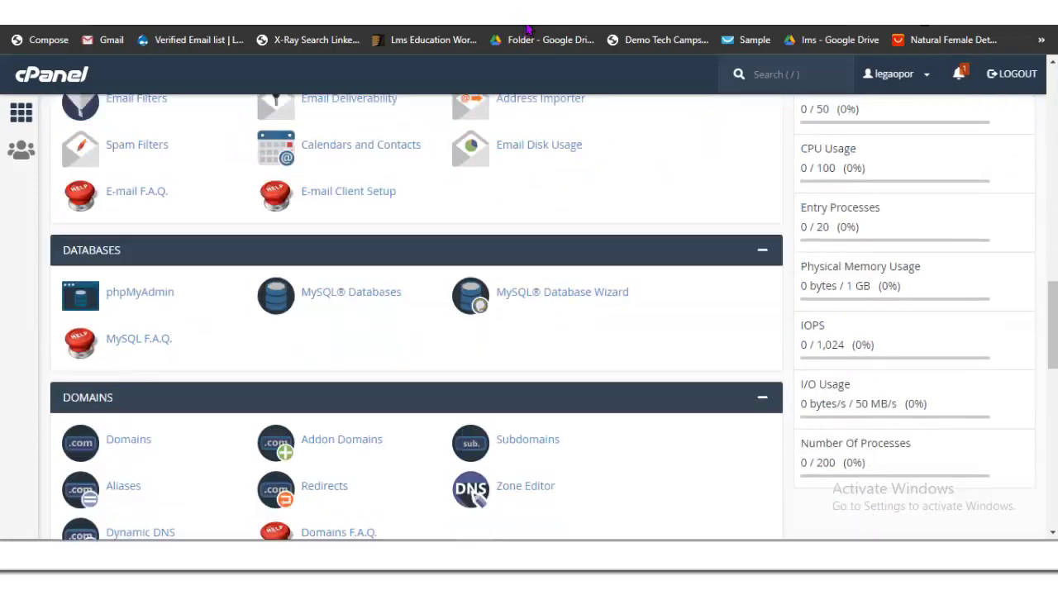
scroll(414, 317, "up", 8)
scroll(413, 317, "up", 5)
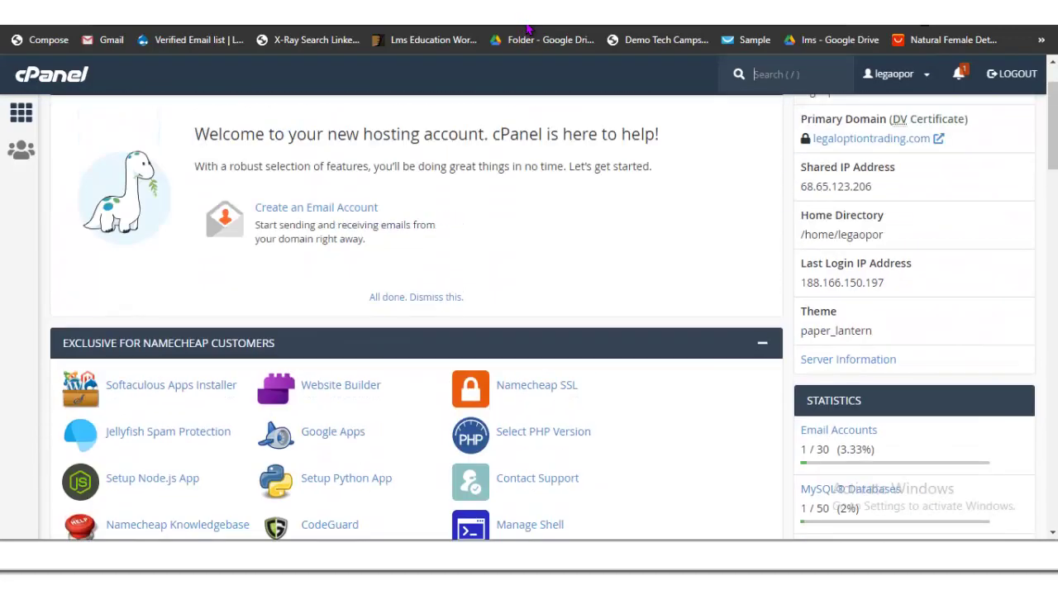
scroll(413, 317, "up", 2)
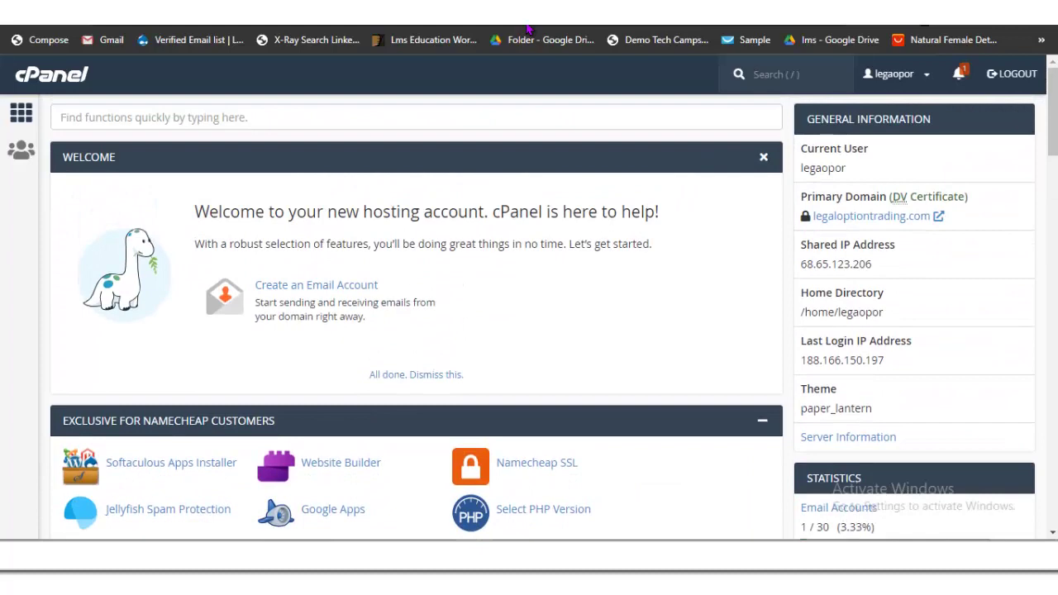
scroll(527, 29, "down", 7)
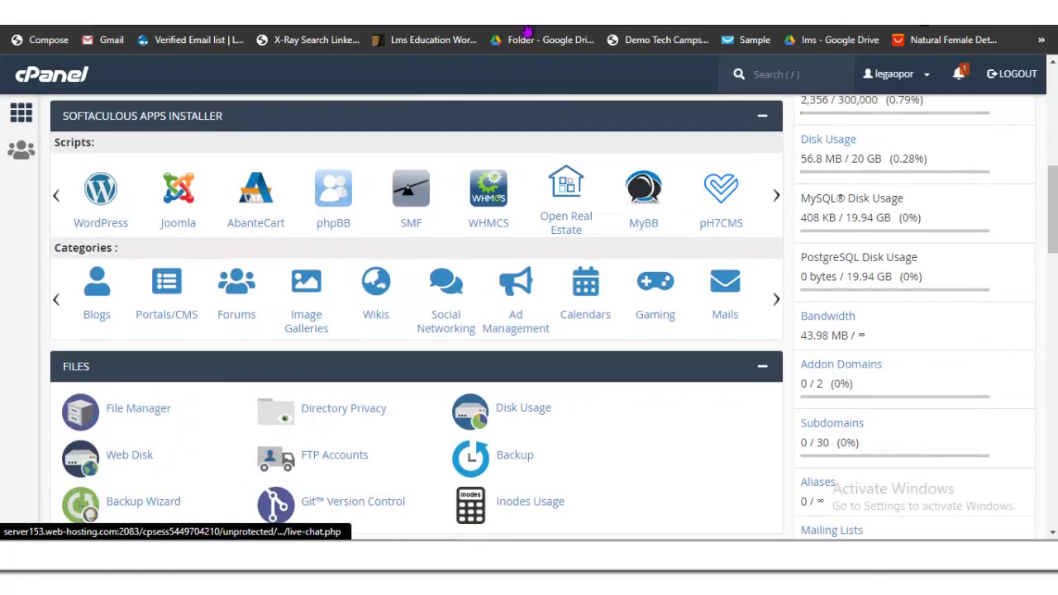
scroll(527, 32, "up", 1)
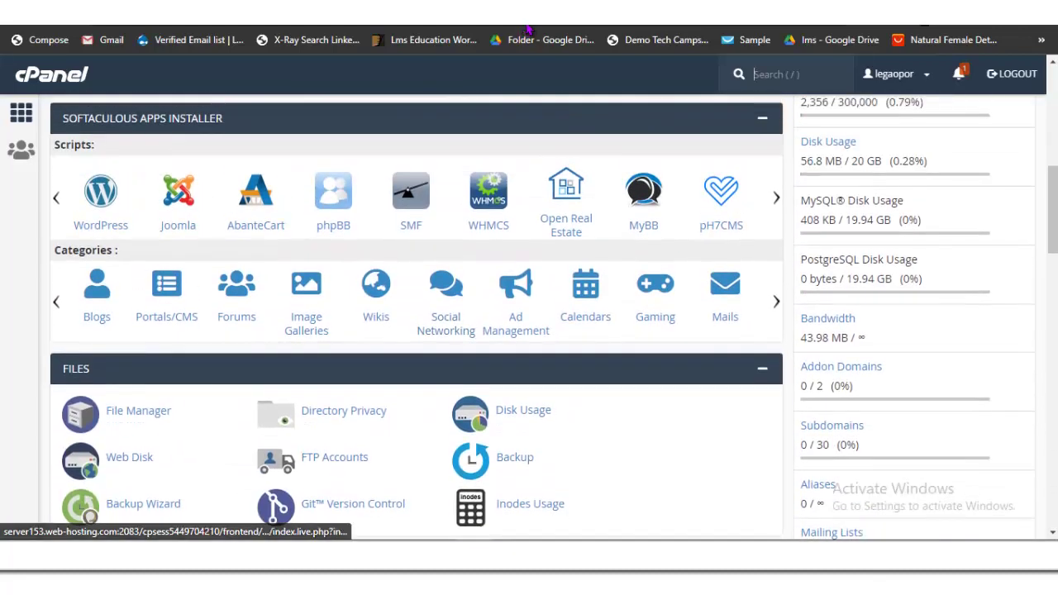
scroll(527, 29, "down", 1)
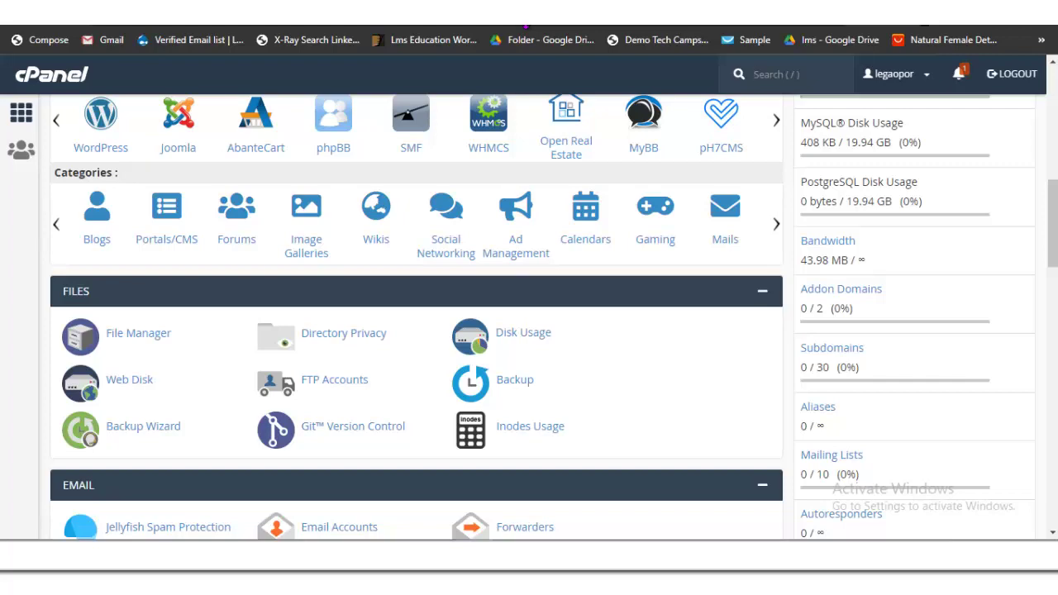
scroll(526, 30, "up", 3)
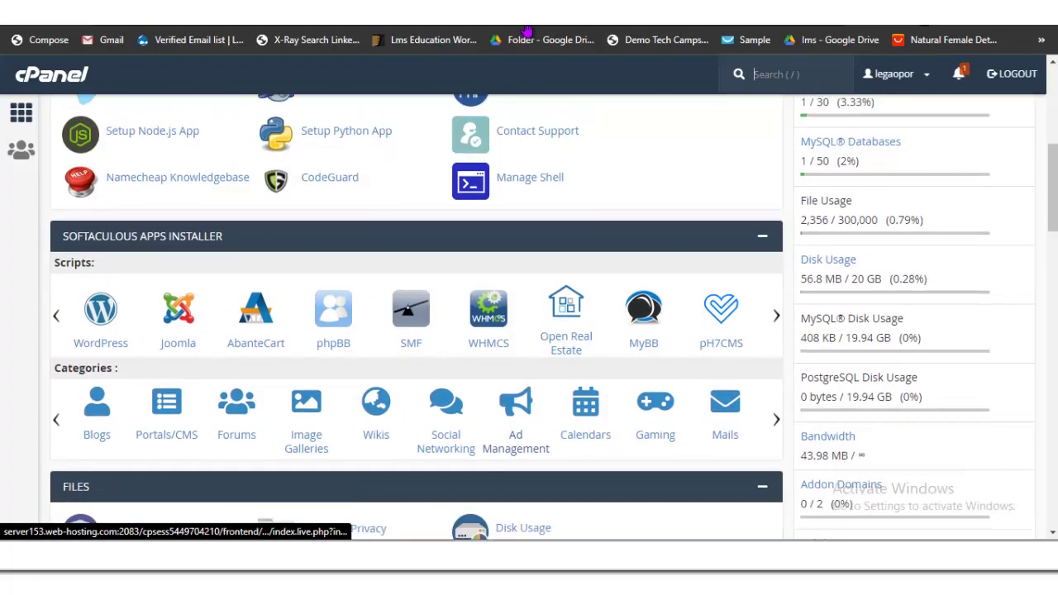
scroll(526, 32, "down", 6)
scroll(526, 31, "down", 12)
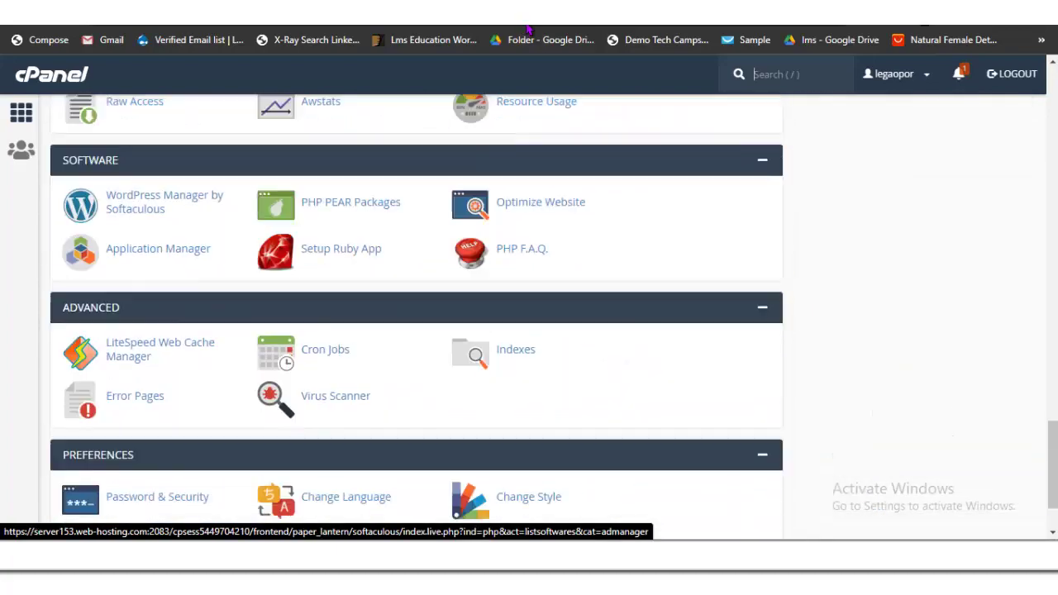
scroll(526, 30, "up", 9)
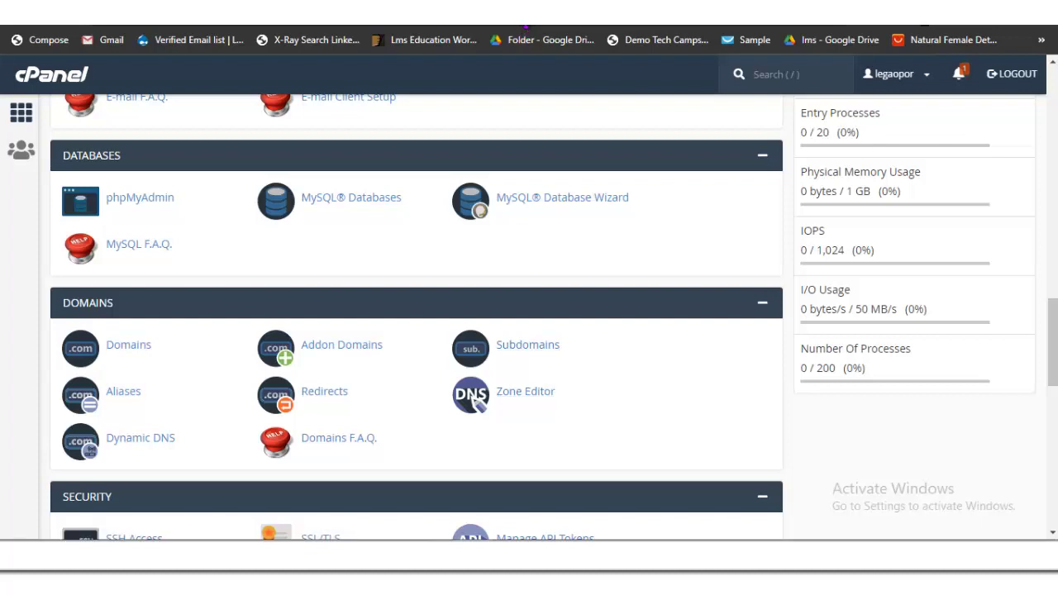
key("slash")
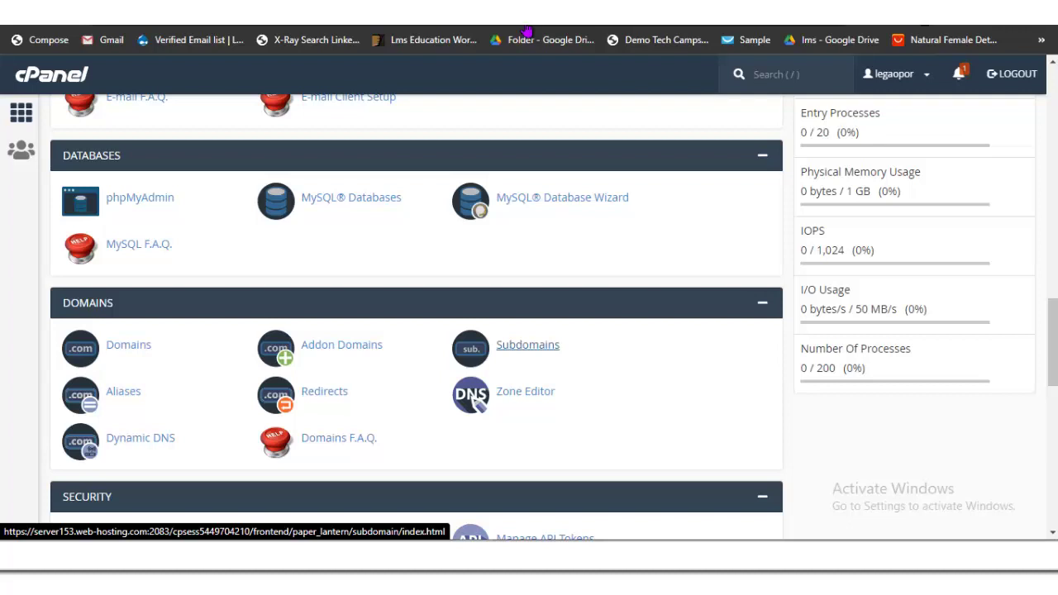
Step: Enter 'blog' as a new subdomain of legaloptiontrading.com and submit it for creation
scroll(526, 32, "down", 3)
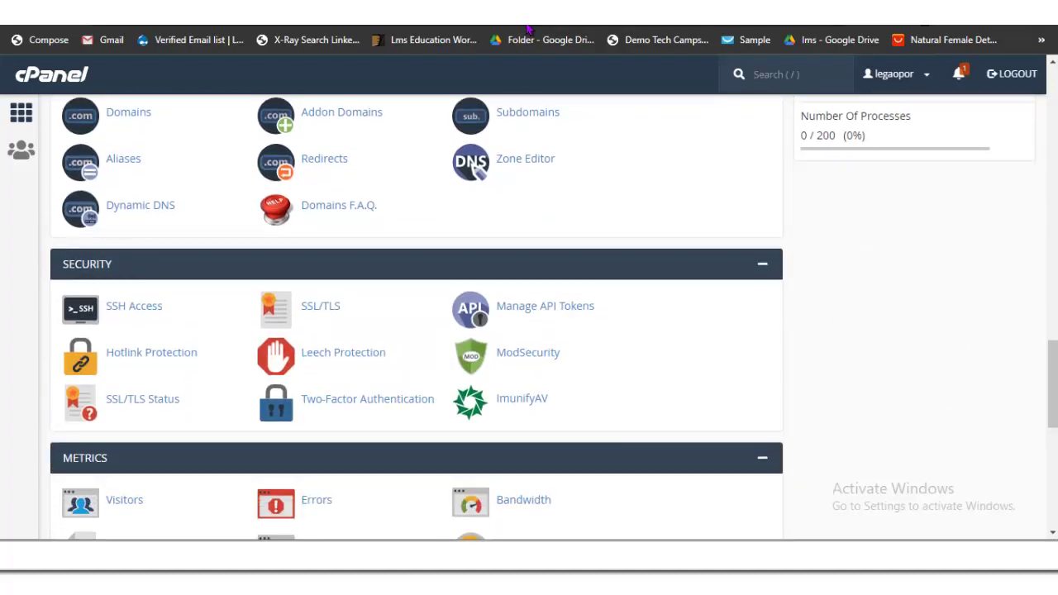
scroll(527, 32, "up", 2)
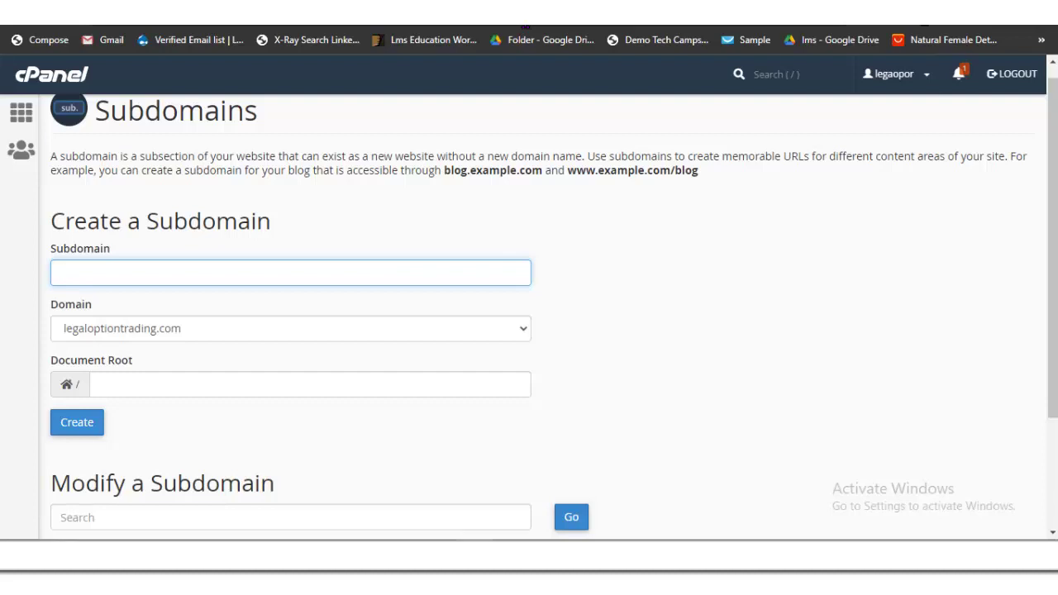
type("blog")
scroll(527, 30, "down", 1)
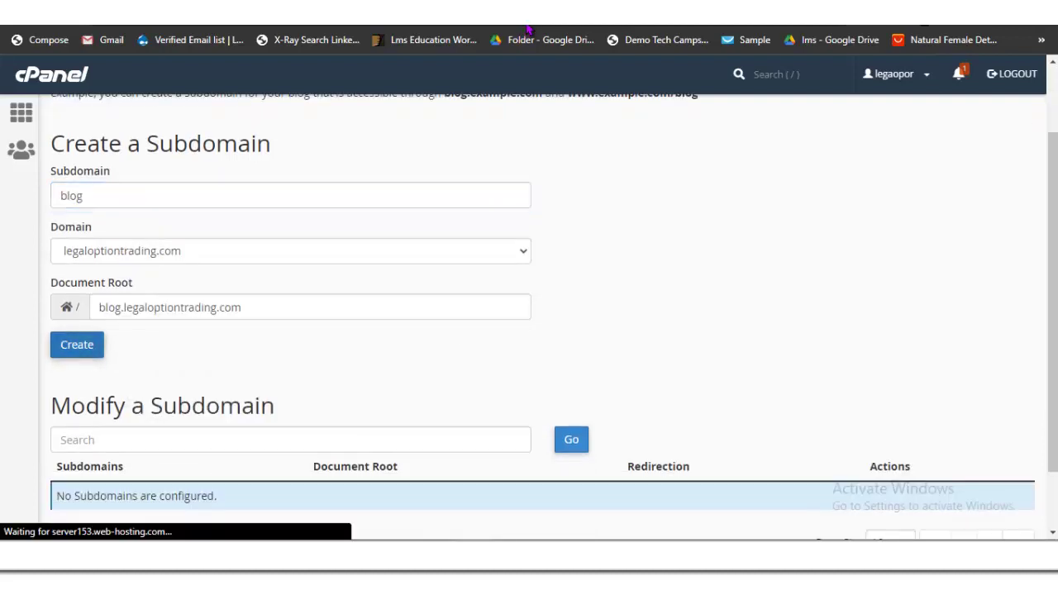
scroll(527, 30, "down", 1)
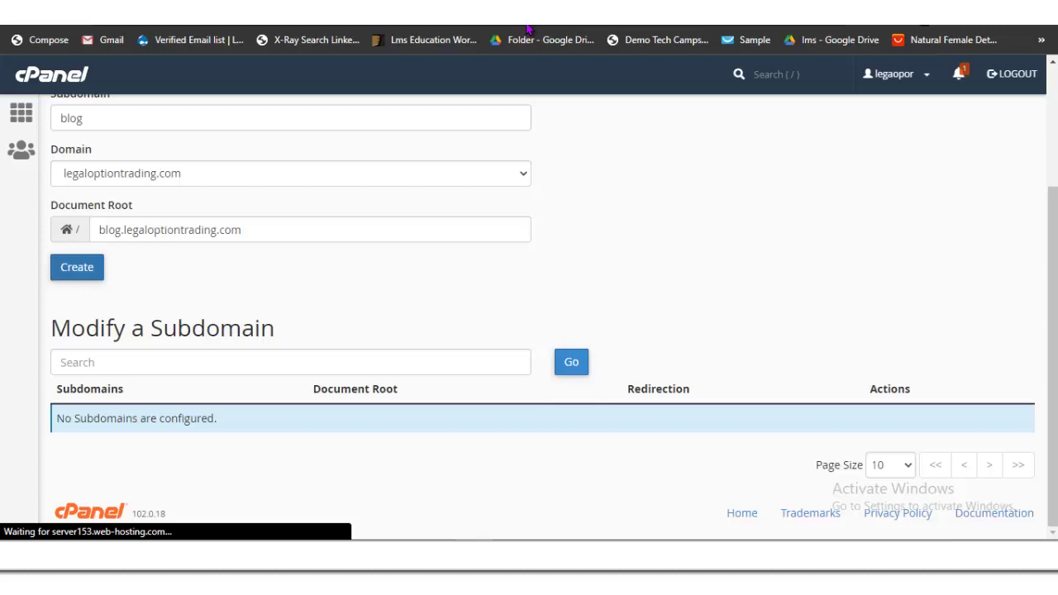
scroll(529, 29, "up", 2)
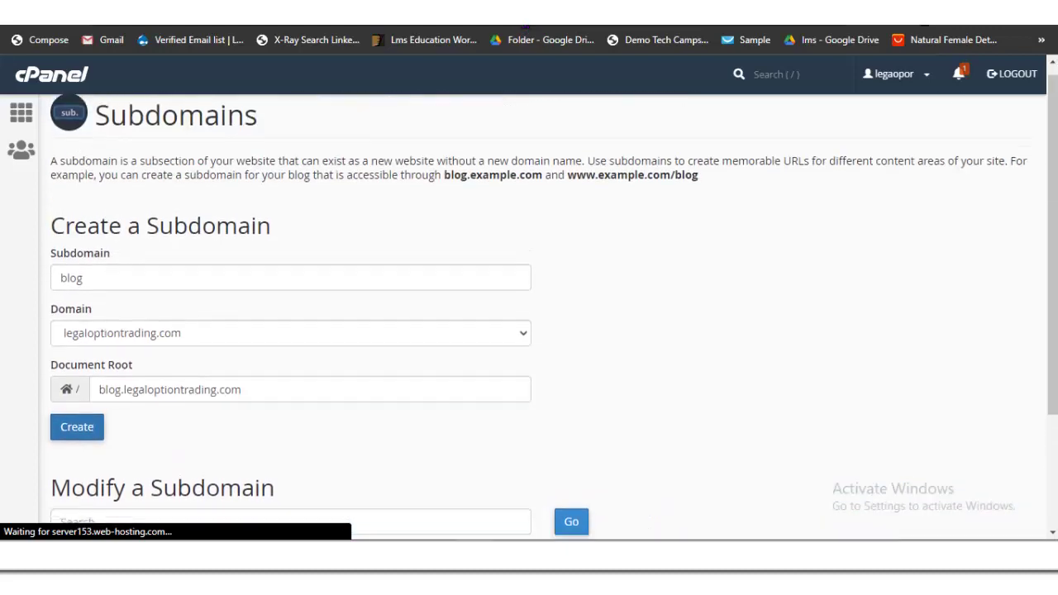
scroll(529, 29, "down", 2)
scroll(529, 29, "up", 2)
scroll(529, 29, "down", 2)
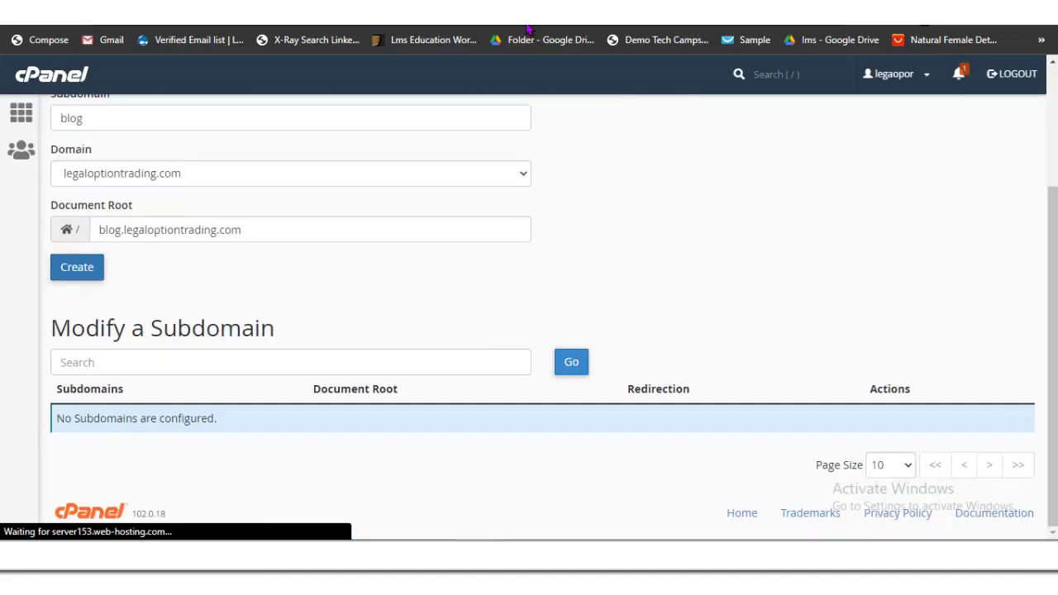
scroll(529, 29, "up", 2)
scroll(529, 29, "down", 2)
scroll(528, 29, "up", 2)
scroll(546, 318, "down", 2)
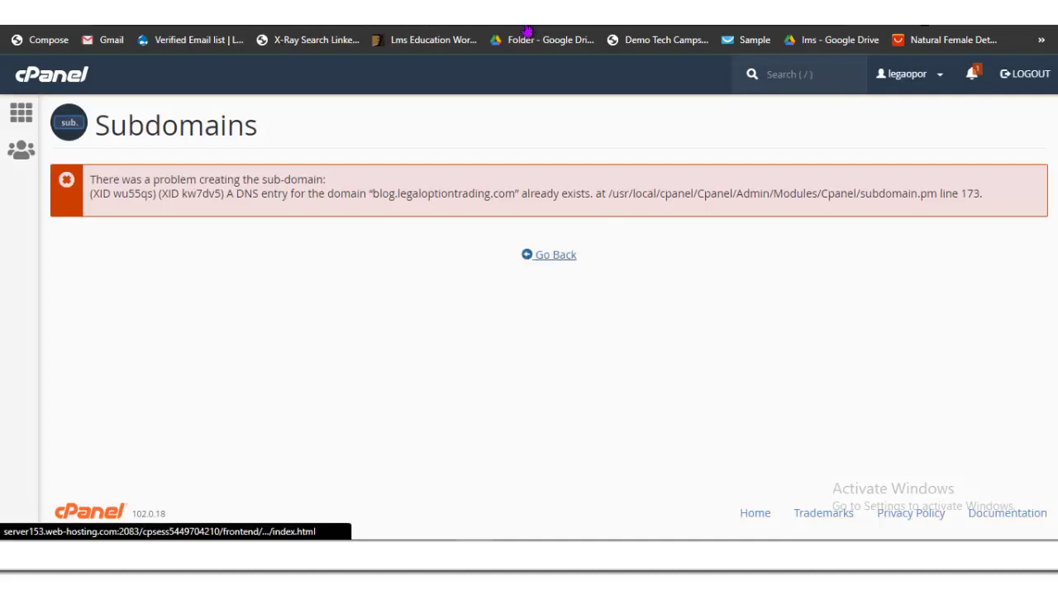
Step: Return from the subdomain error to the cPanel dashboard's Advanced and Preferences sections
key("Return")
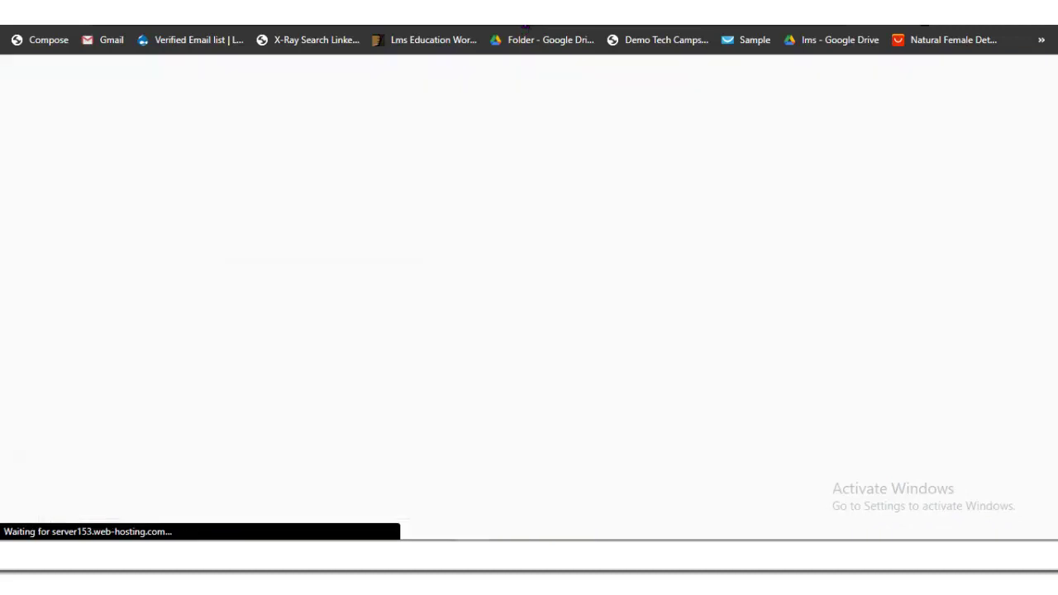
scroll(417, 331, "down", 14)
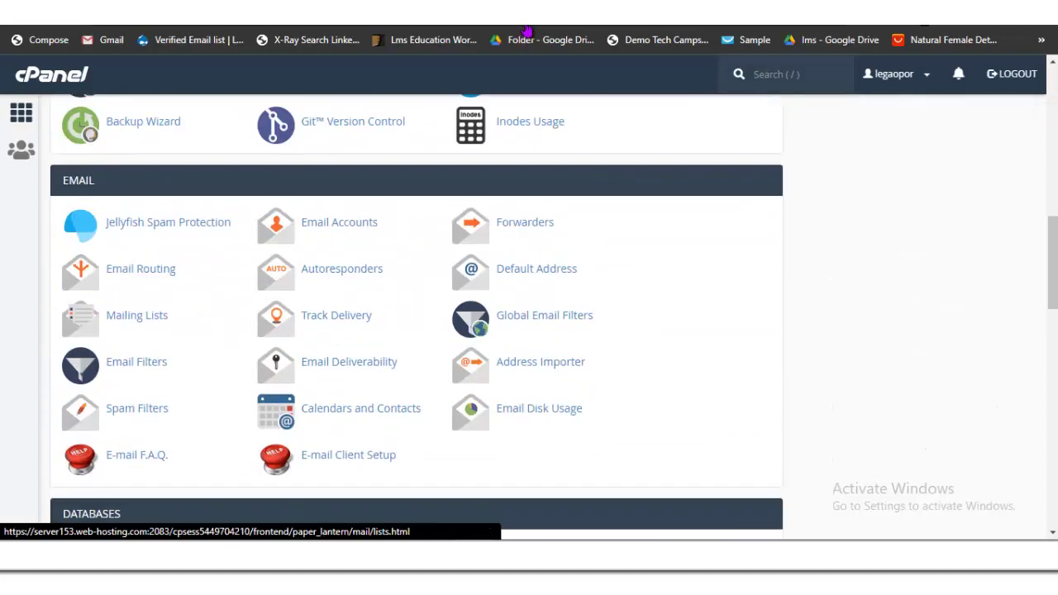
scroll(416, 330, "down", 3)
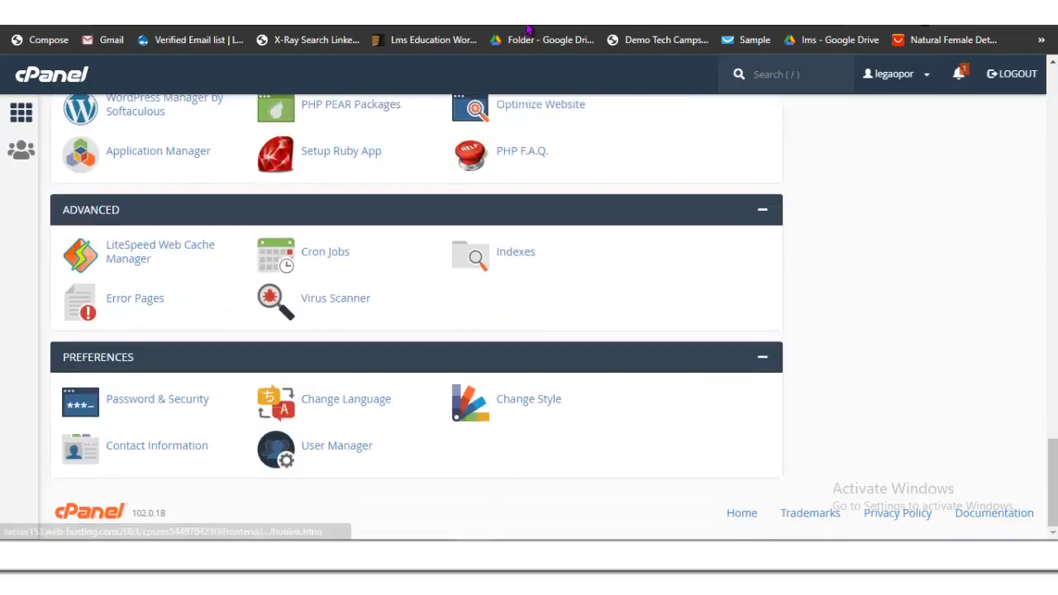
scroll(414, 318, "up", 15)
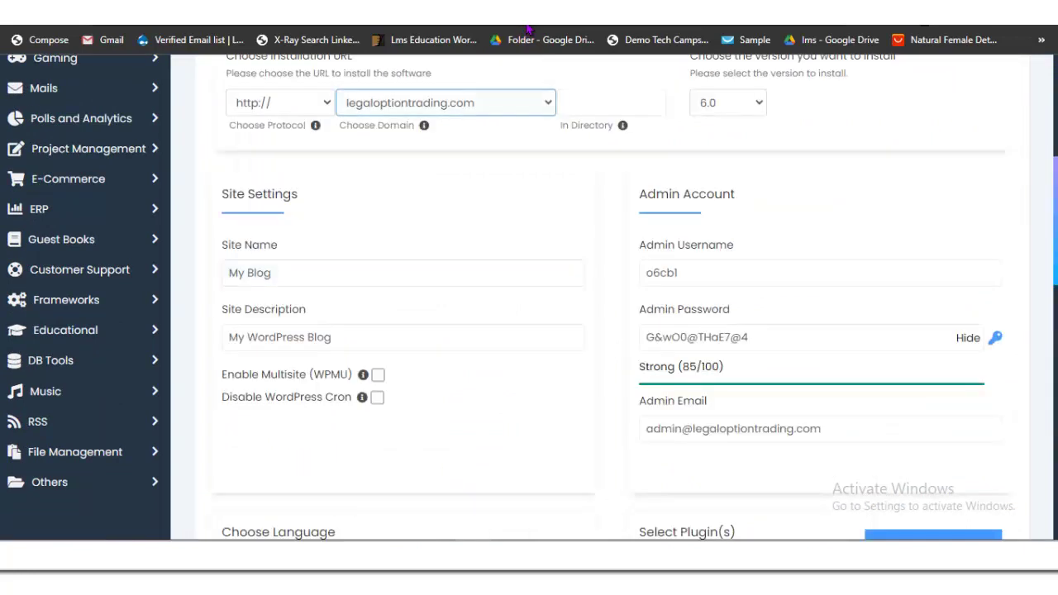
Step: Set the install protocol to https and the domain to blog.legaloptiontrading.com
key("Down")
key("Tab")
key("alt+Down")
key("Down")
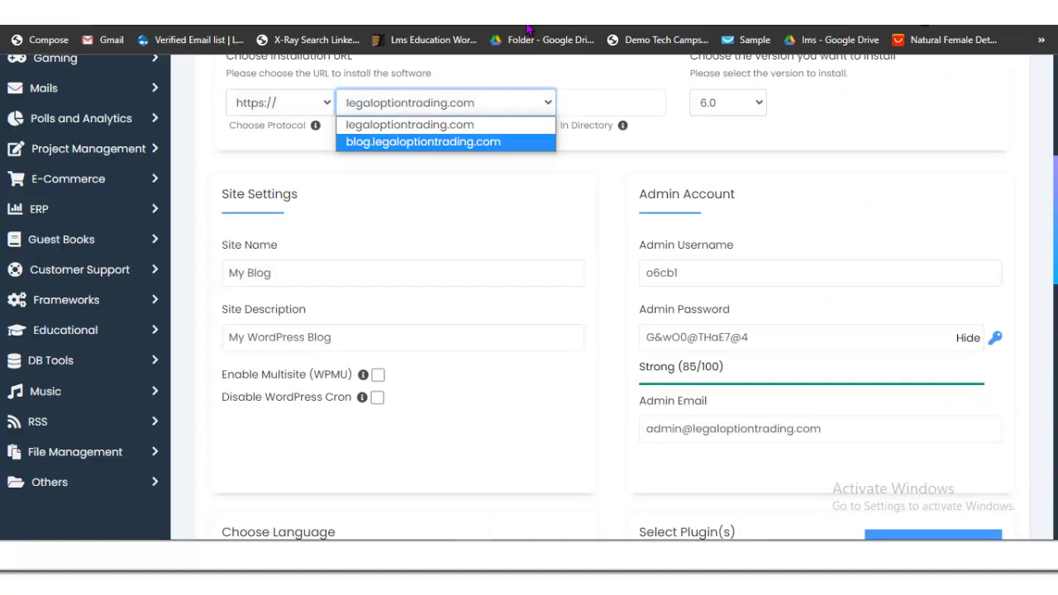
key("Up")
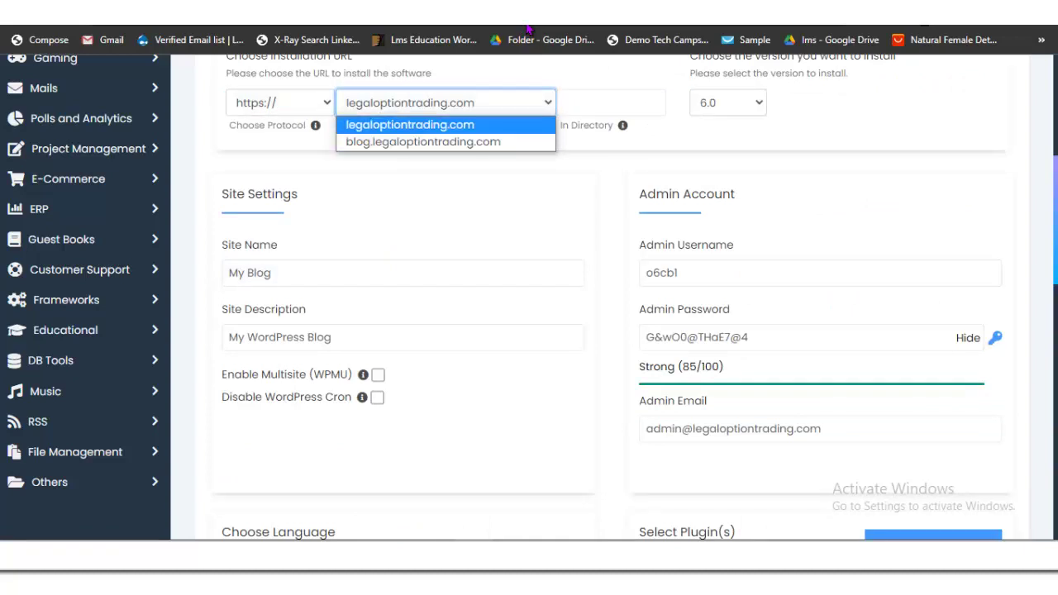
key("Down")
key("Return")
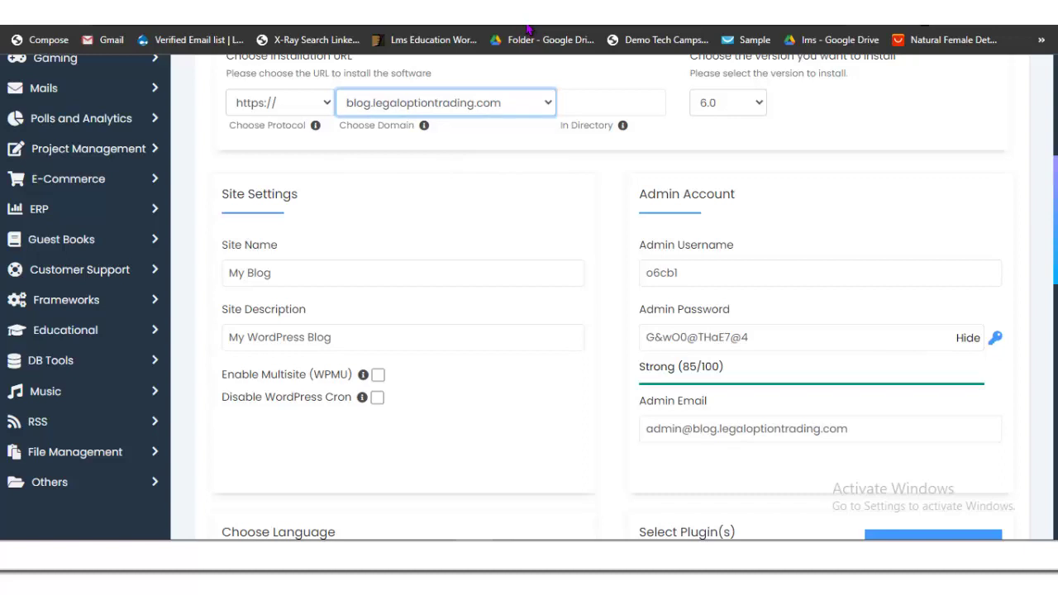
Step: Set the admin username to 'admin', keeping the generated password and checking the admin email
key("Tab")
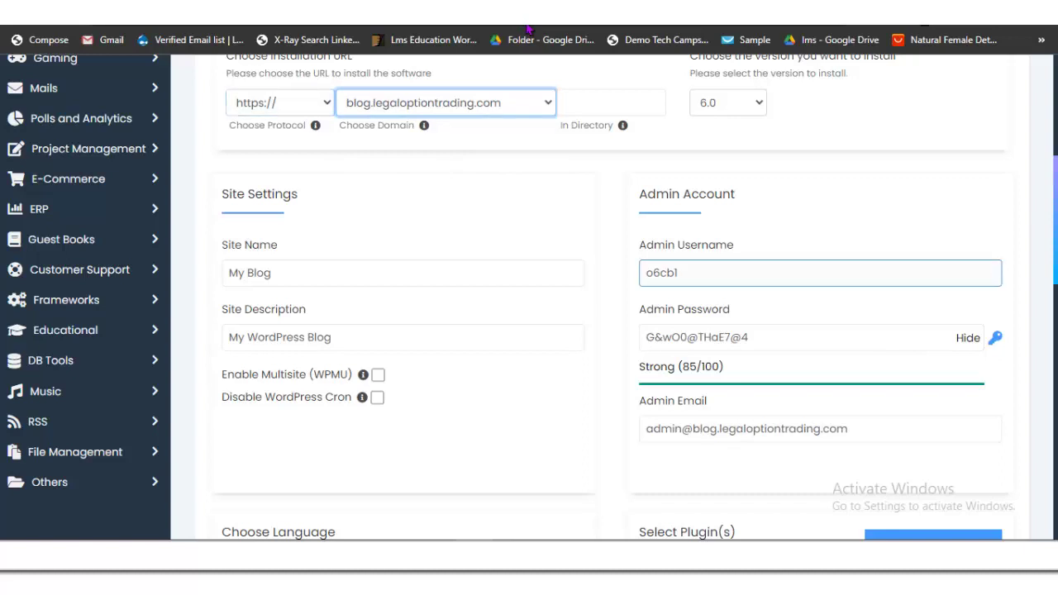
key("BackSpace")
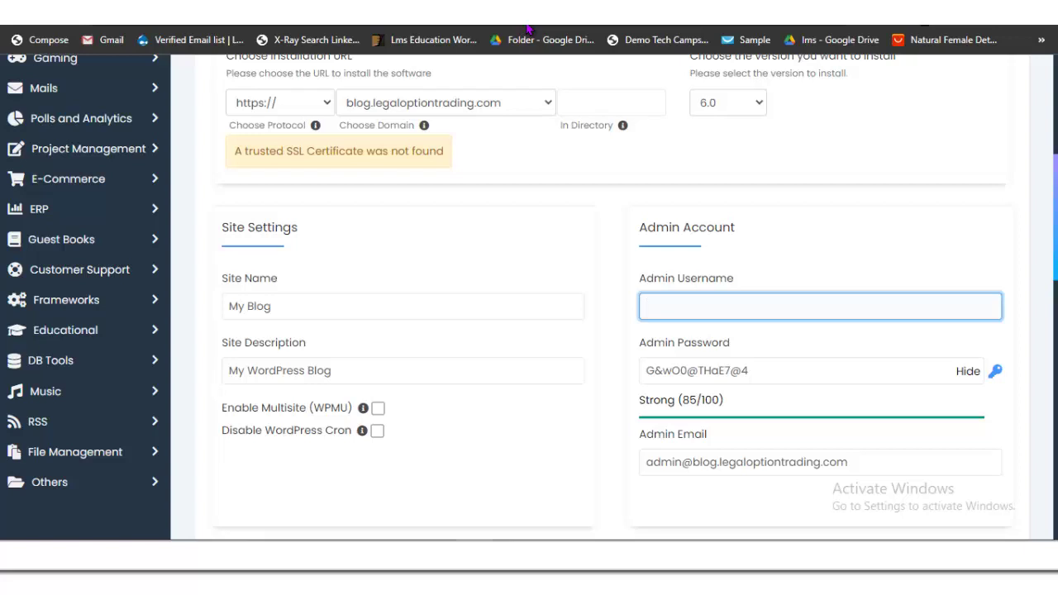
type("admin")
scroll(529, 297, "down", 3)
key("Tab")
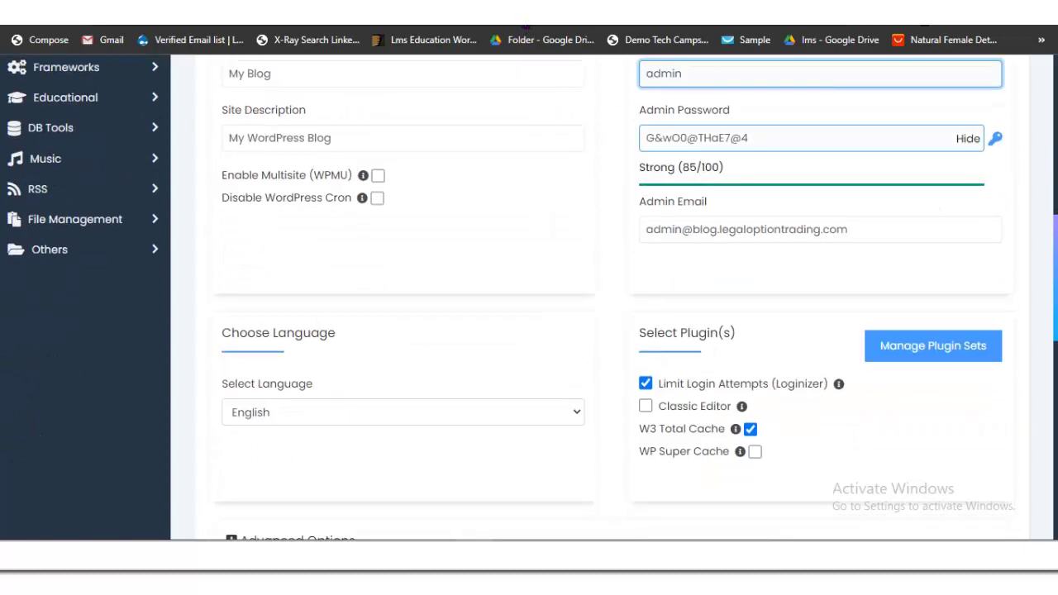
key("Tab")
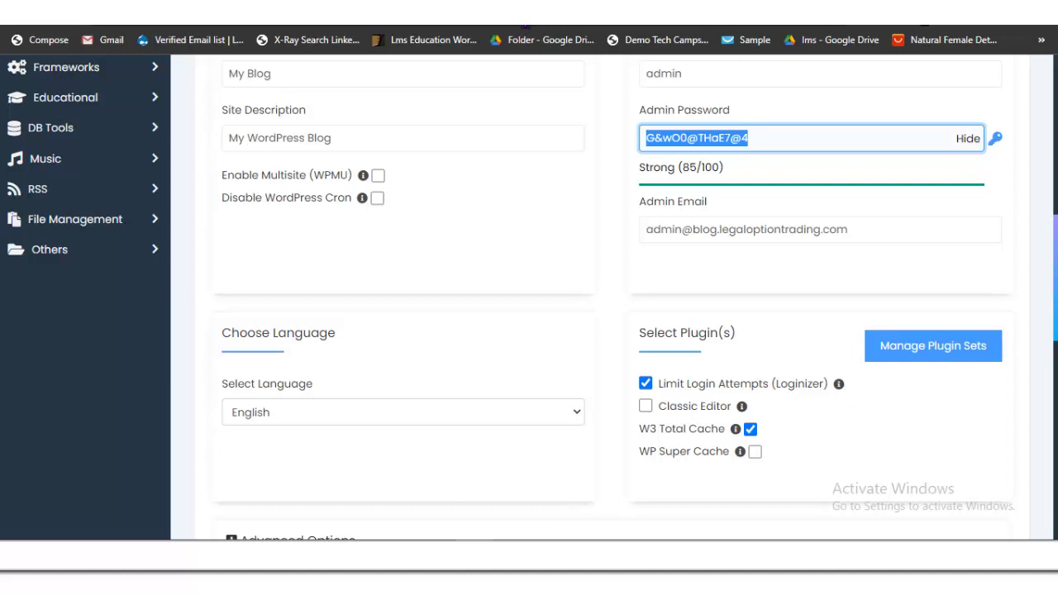
left_click(527, 28)
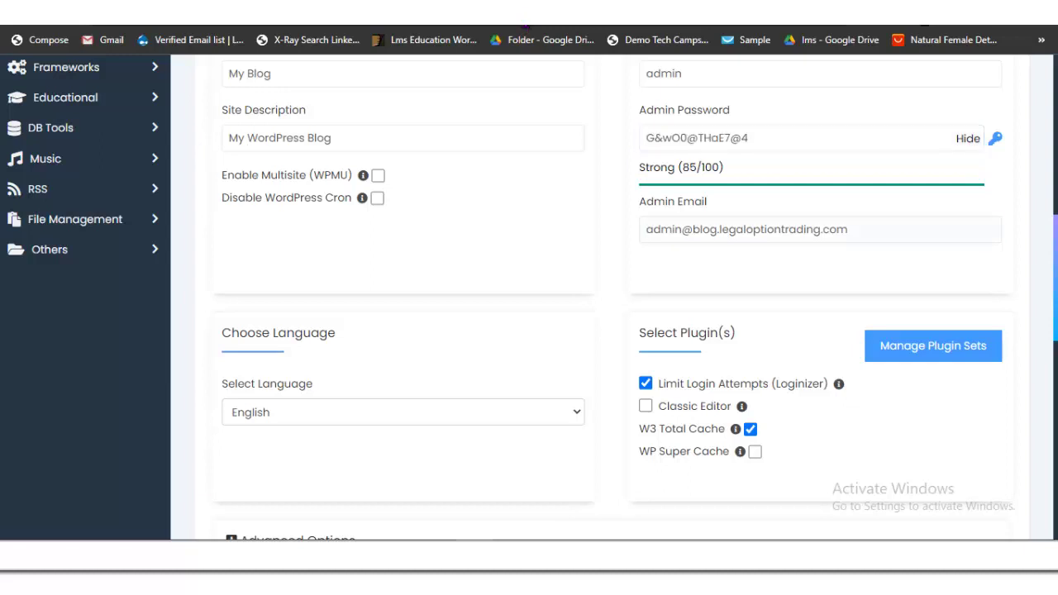
left_click(818, 229)
Step: Include the Classic Editor plugin and start the WordPress installation
scroll(612, 289, "down", 1)
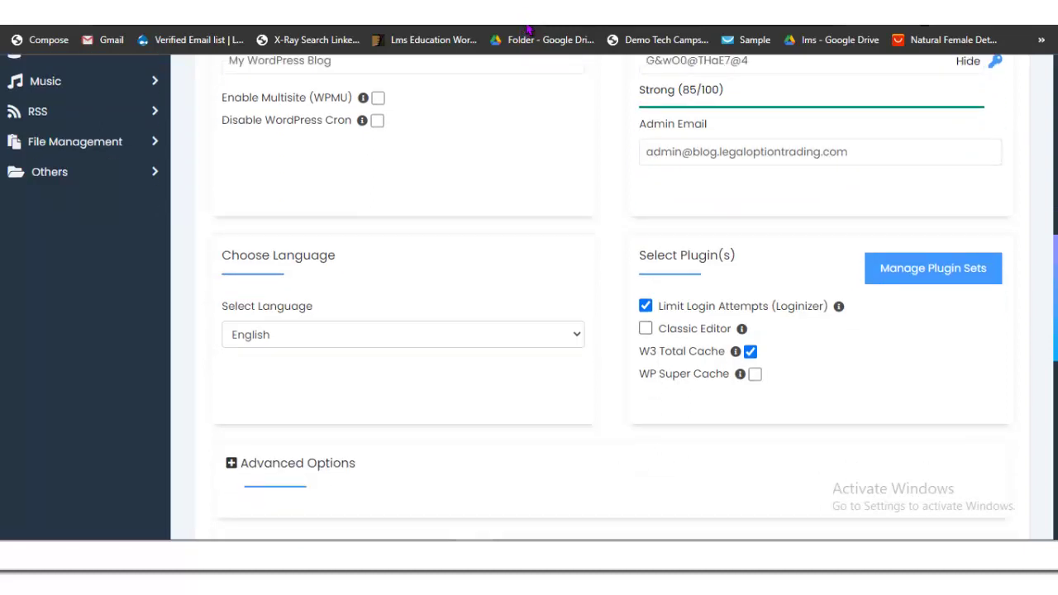
left_click(645, 328)
scroll(612, 289, "up", 3)
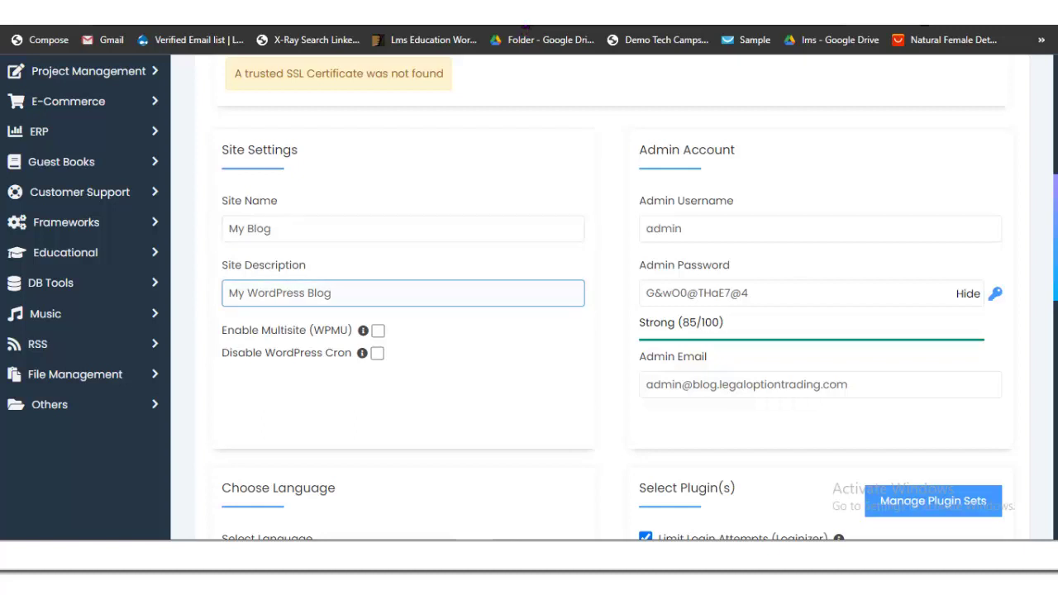
scroll(527, 28, "down", 3)
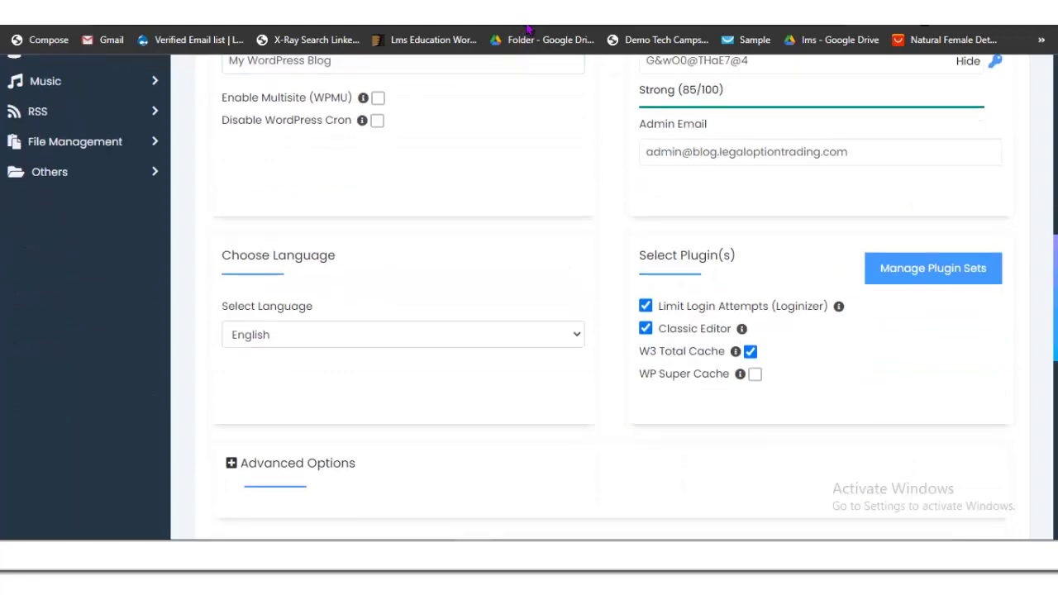
scroll(527, 28, "down", 6)
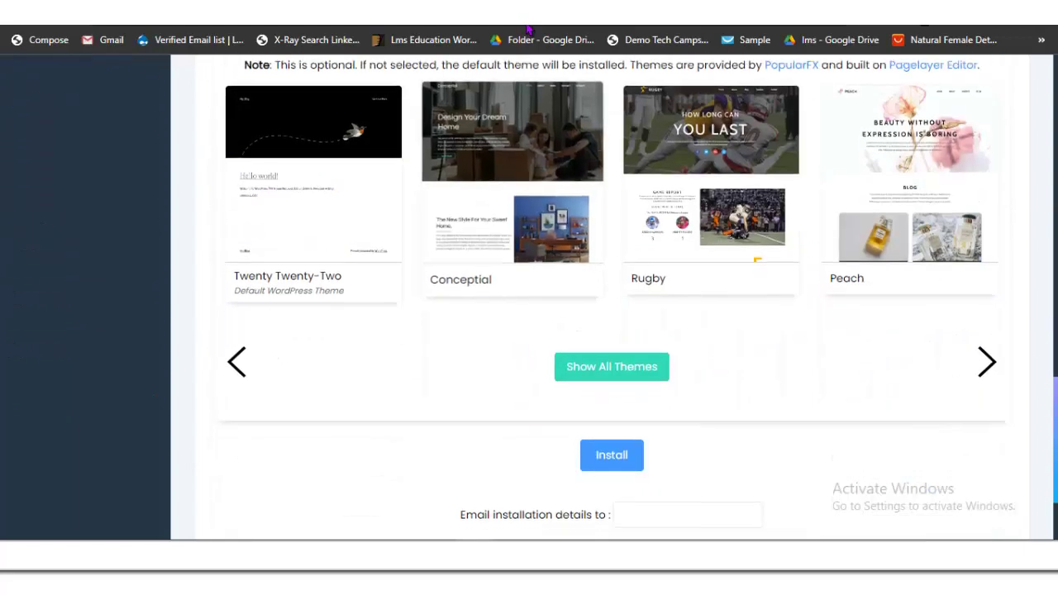
scroll(526, 28, "down", 2)
left_click(612, 319)
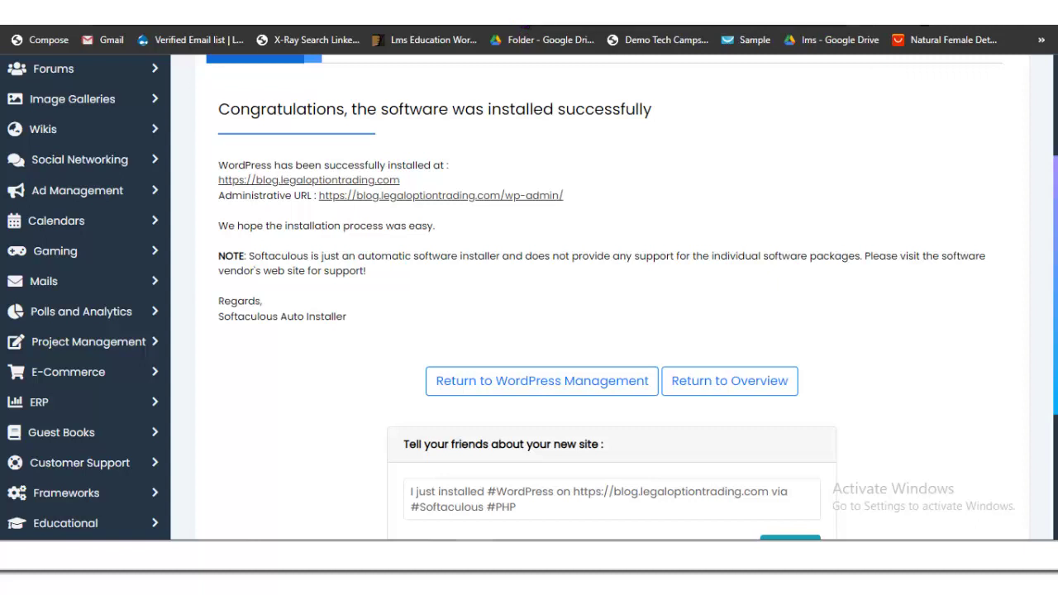
Step: Check the site and admin link options, then follow the new site's wp-admin URL
right_click(355, 181)
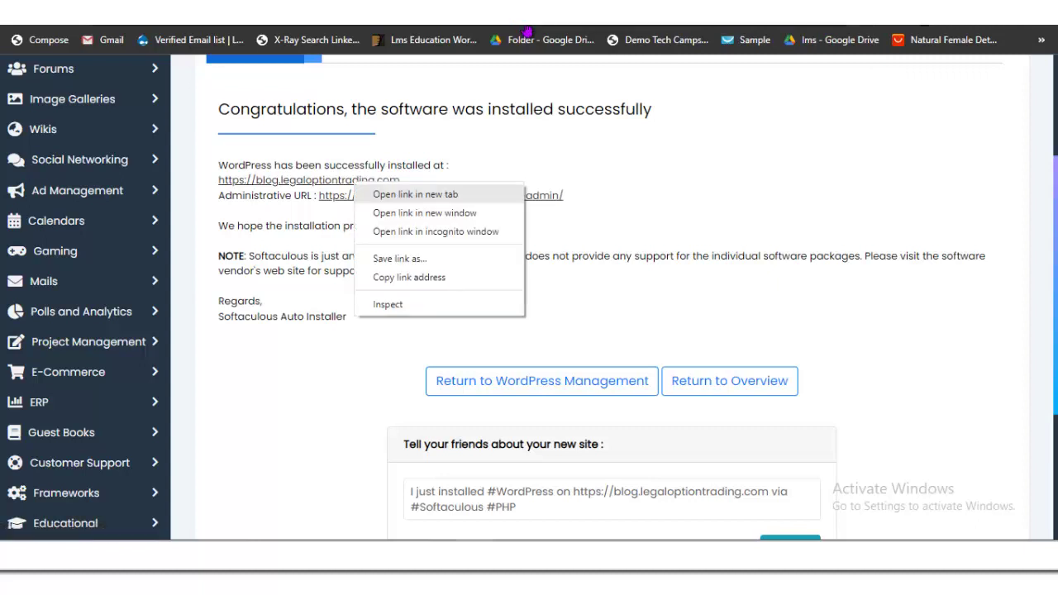
key("Escape")
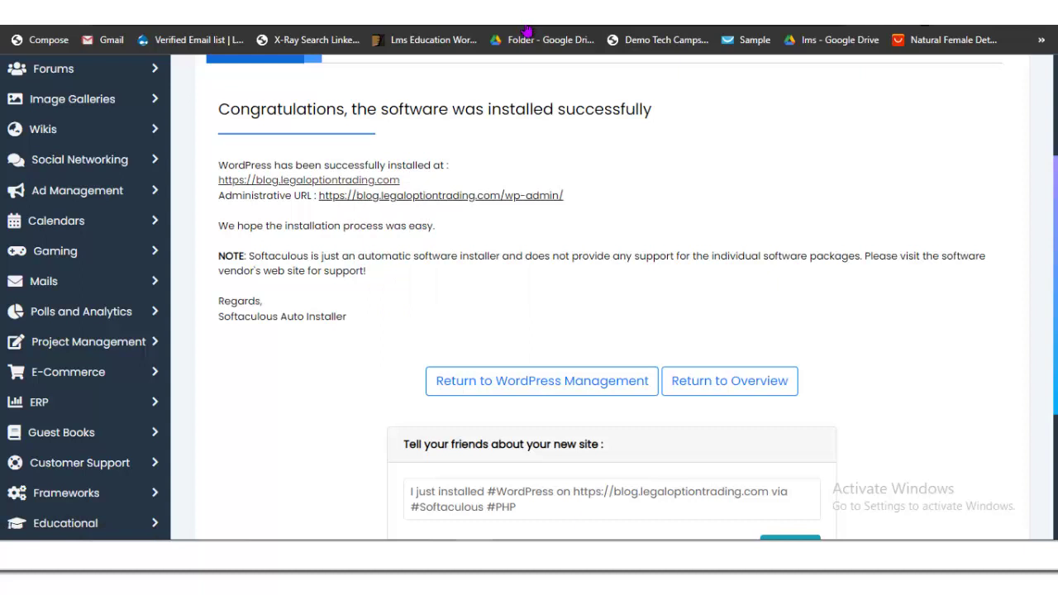
right_click(429, 198)
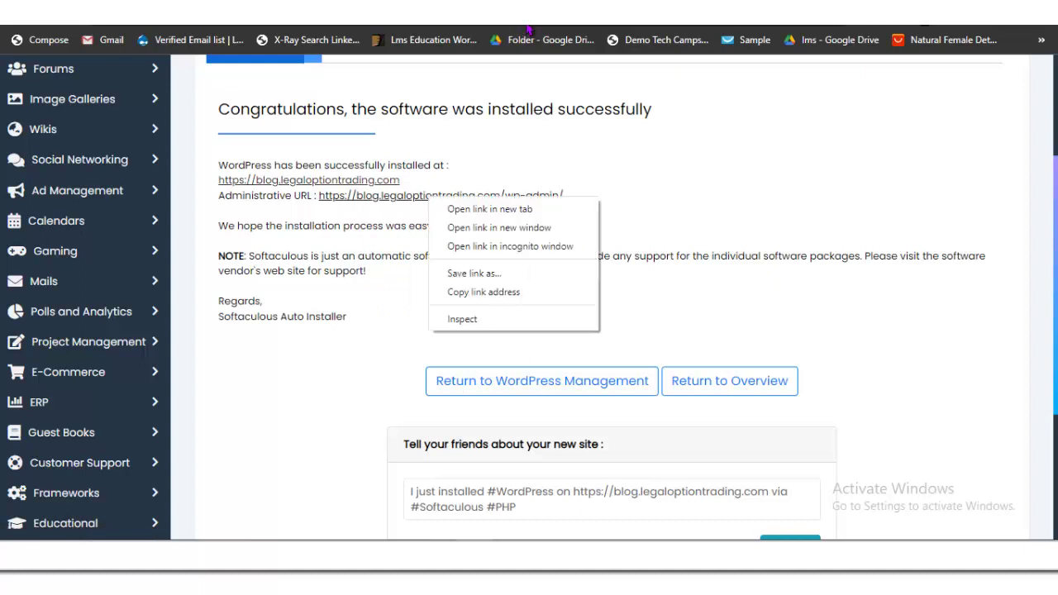
key("Escape")
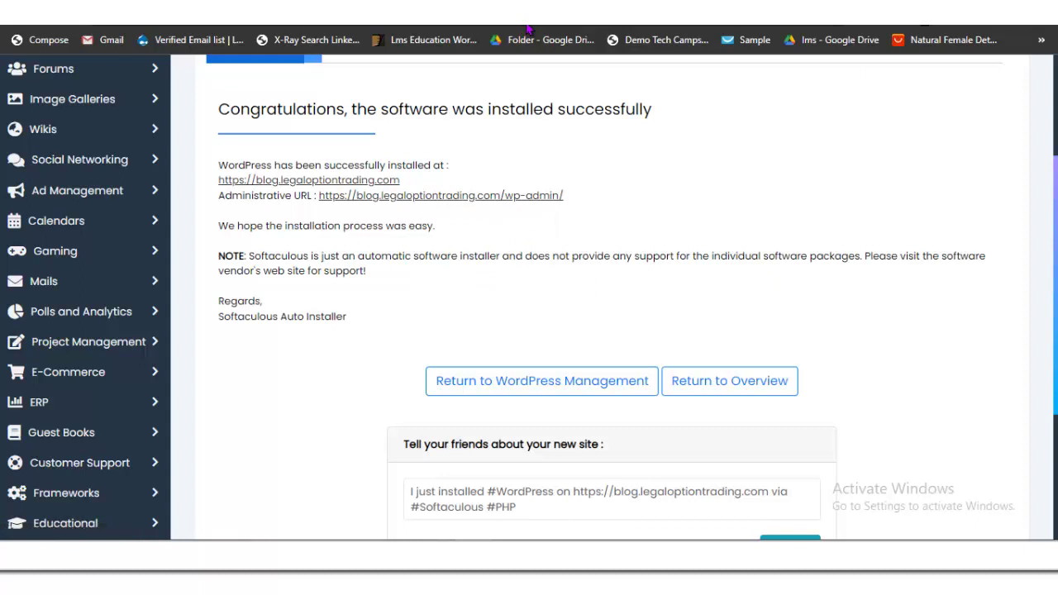
left_click(528, 28)
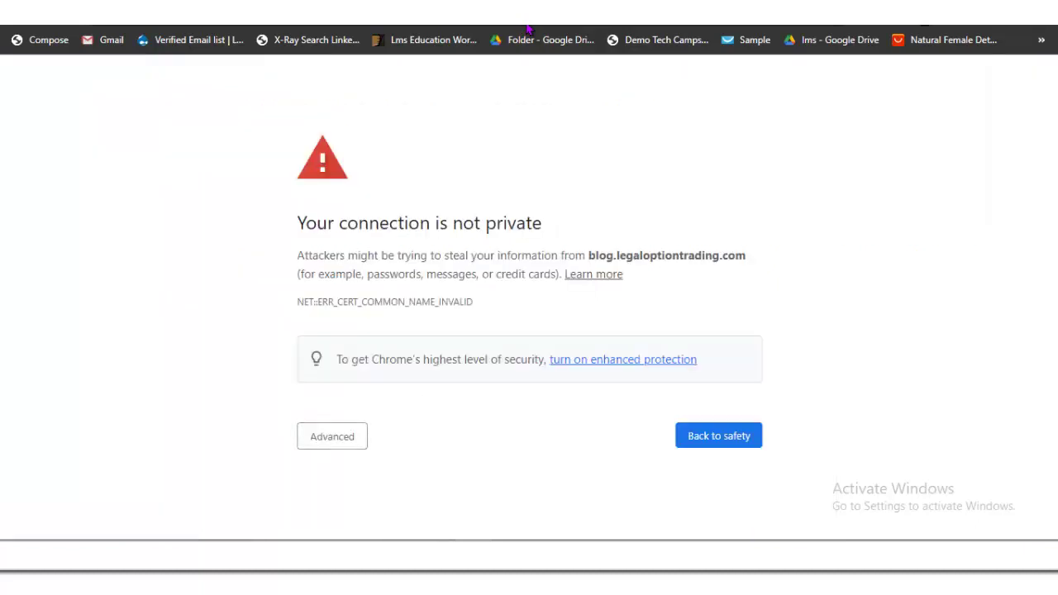
Step: Expand Advanced on the certificate warning and proceed to blog.legaloptiontrading.com (unsafe)
left_click(331, 436)
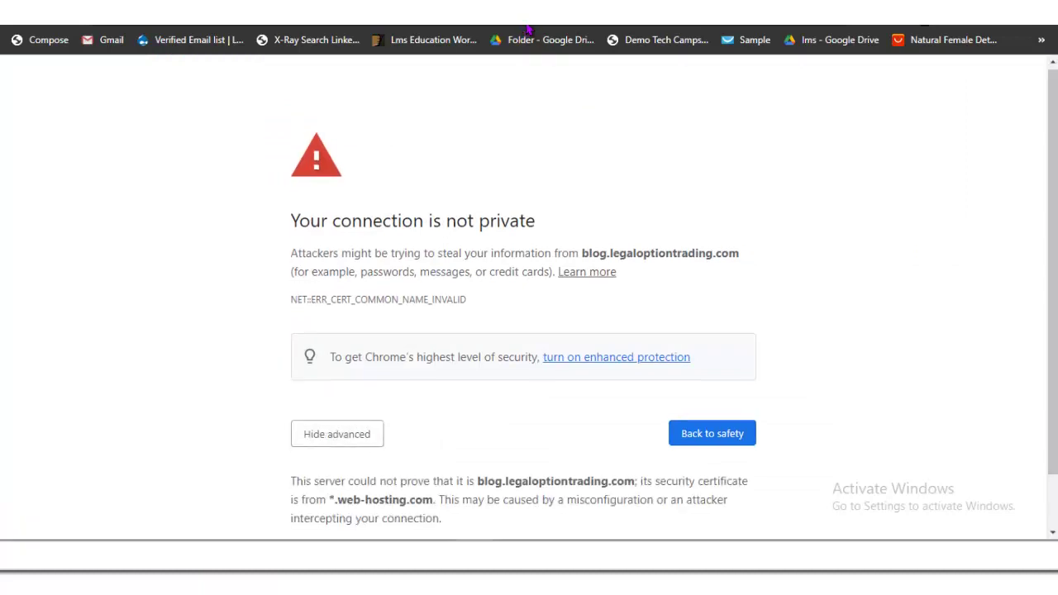
scroll(529, 331, "down", 1)
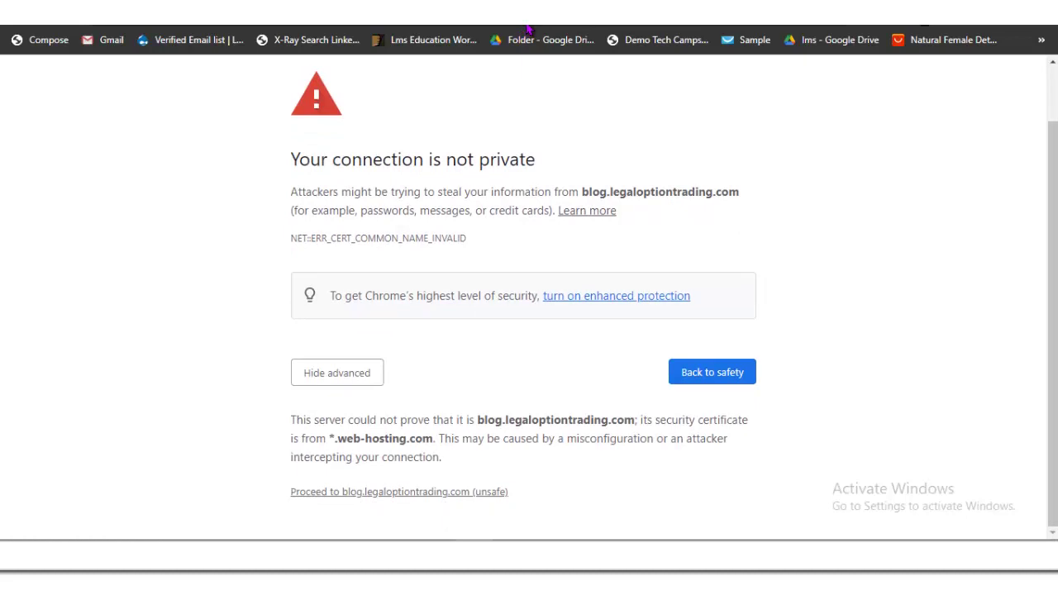
key("F5")
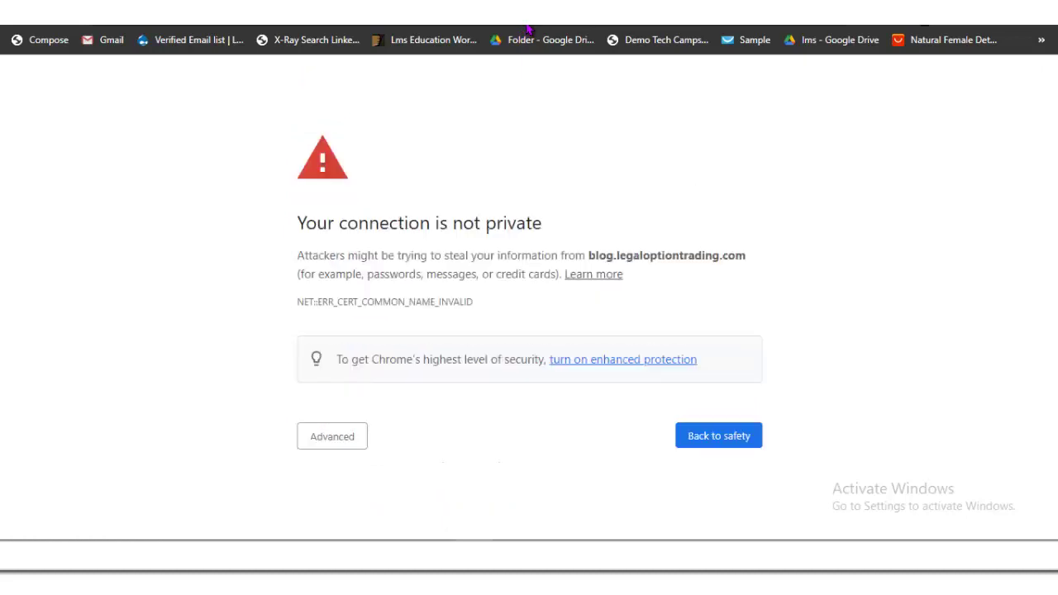
key("Tab")
key("Return")
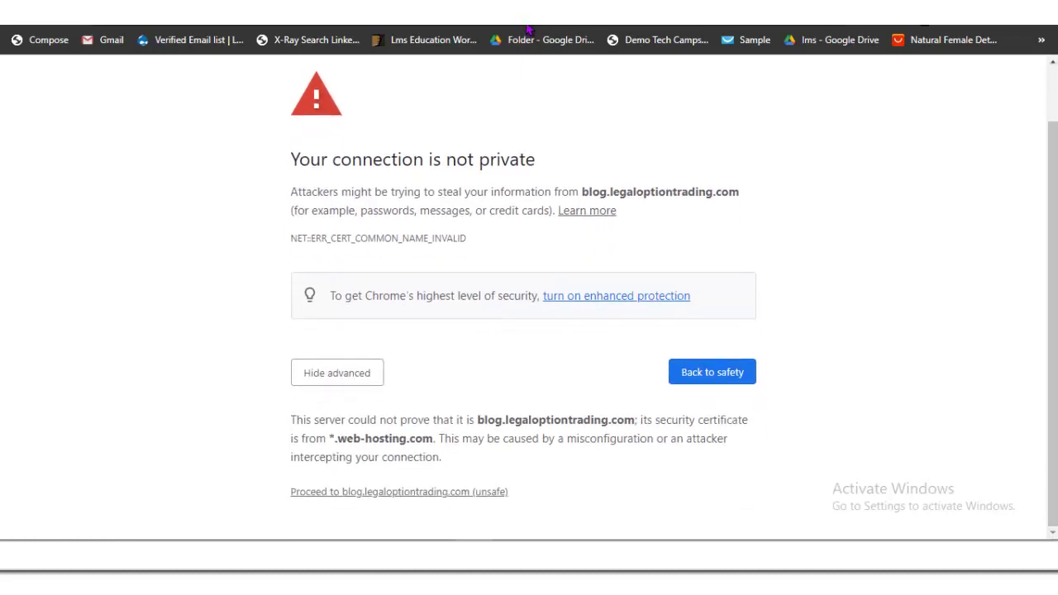
key("Tab")
key("Return")
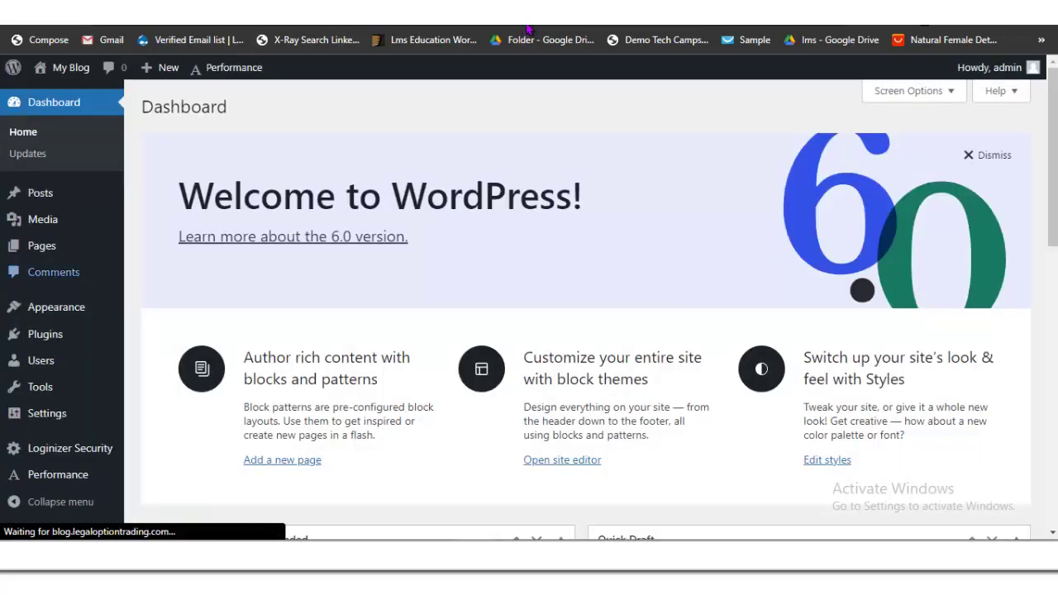
Step: Search the tooXclusive page source for 'wordpress'
key("End")
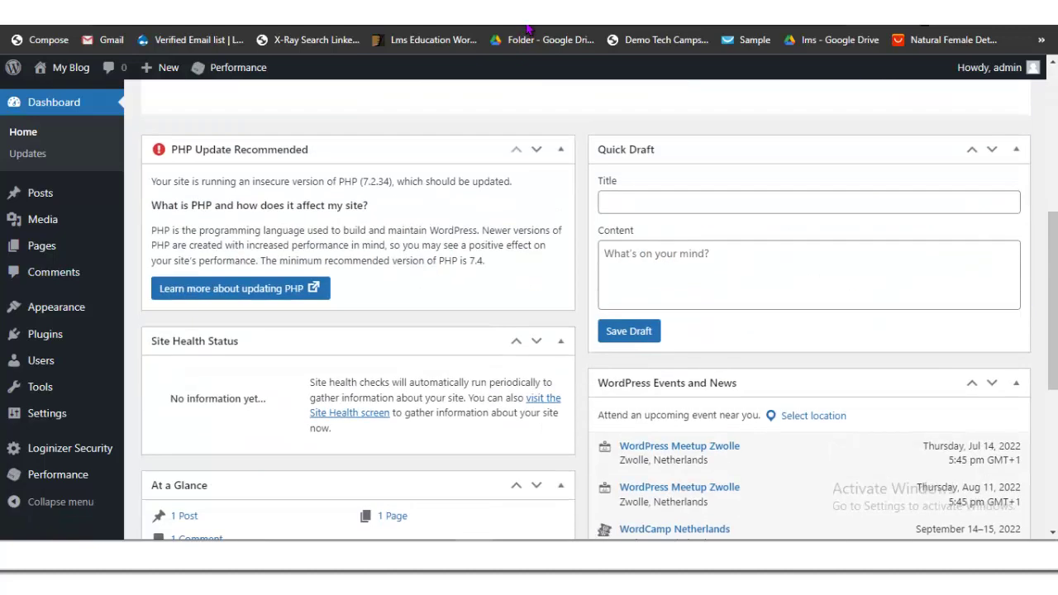
key("Home")
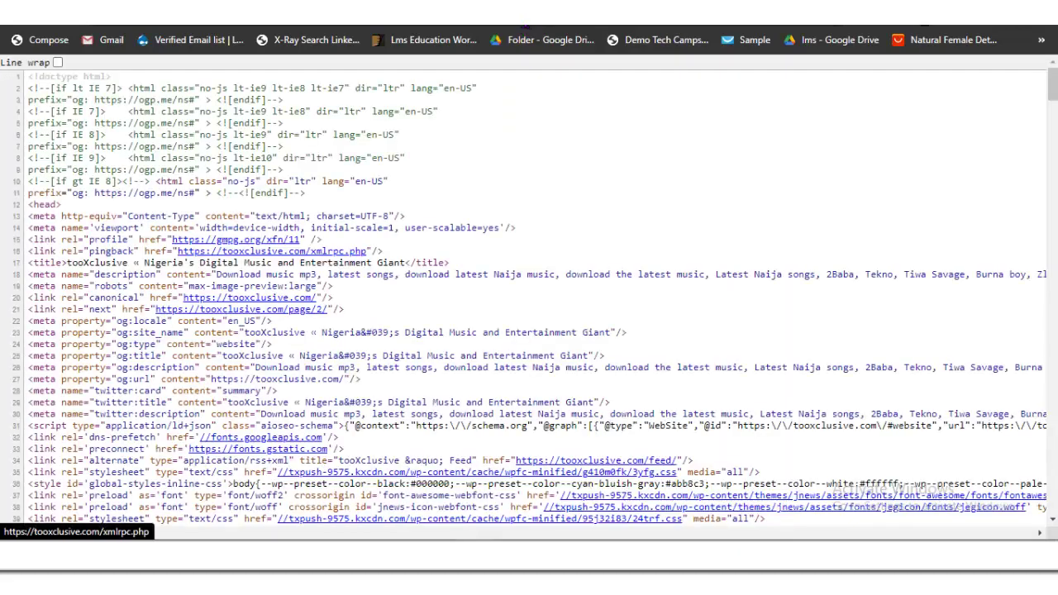
scroll(529, 309, "down", 3)
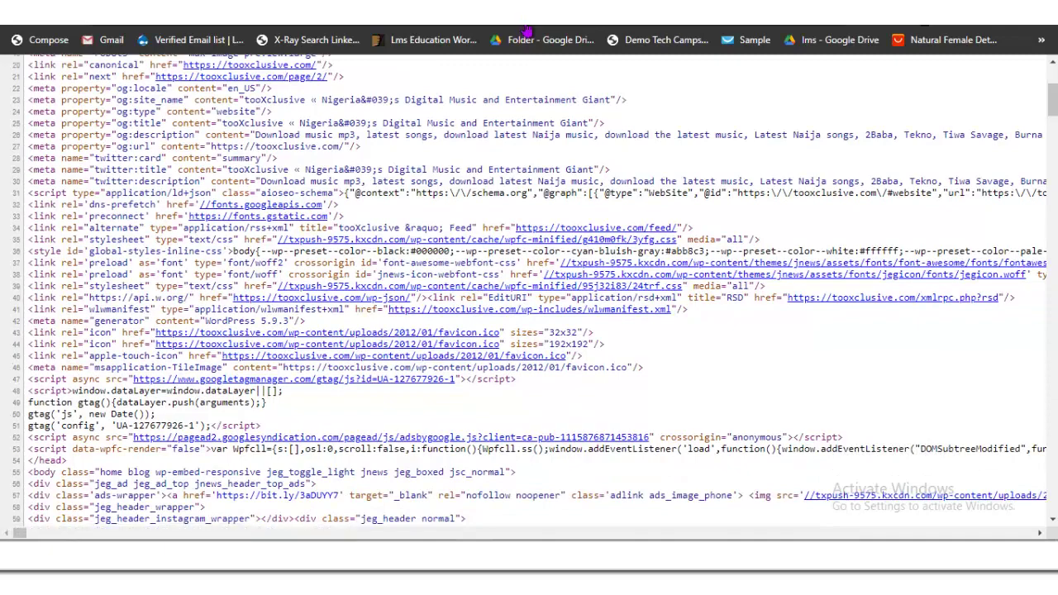
scroll(529, 309, "down", 4)
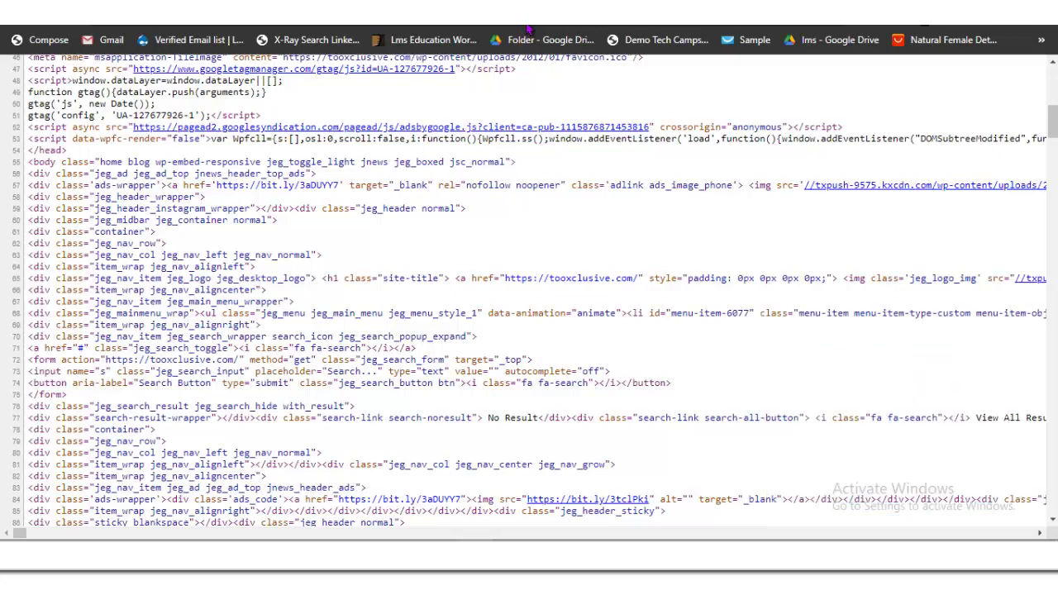
key("ctrl+f")
type("wordpress")
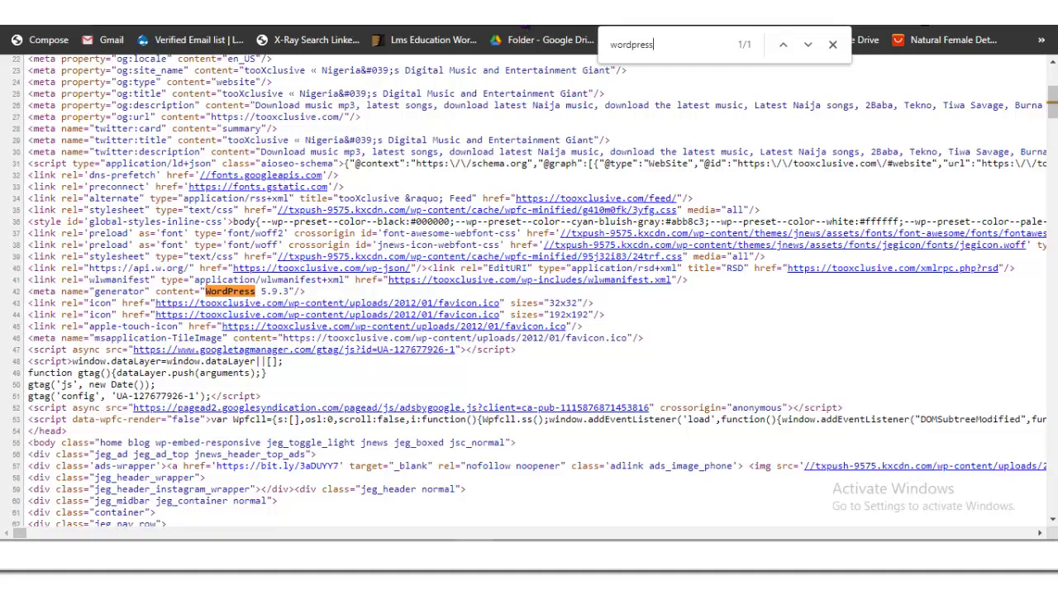
Step: Search the source for 'theme' to find the jnews theme folder matches
key("ctrl+f")
type("t")
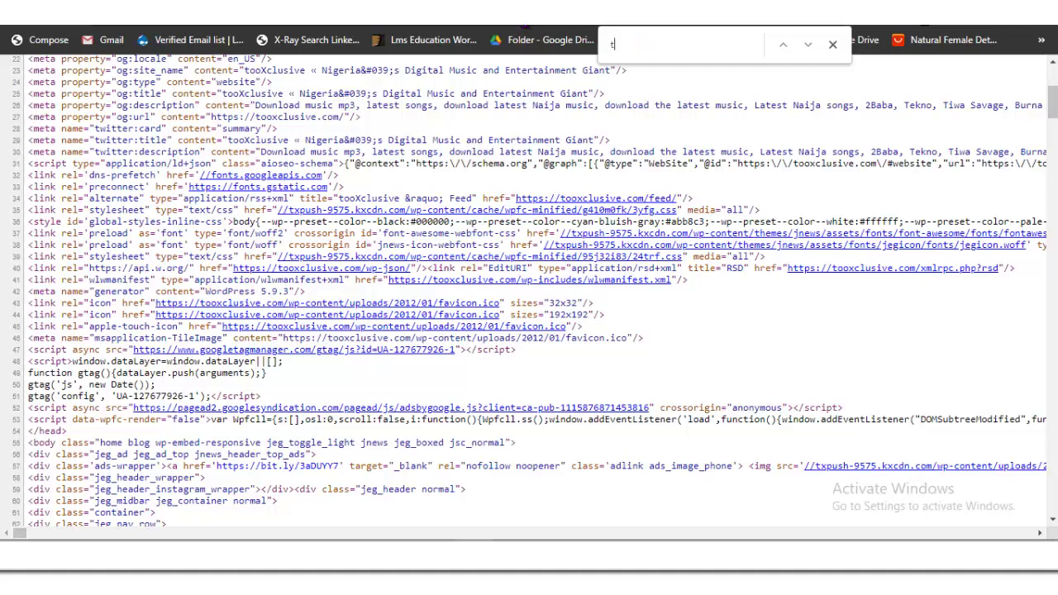
type("heme")
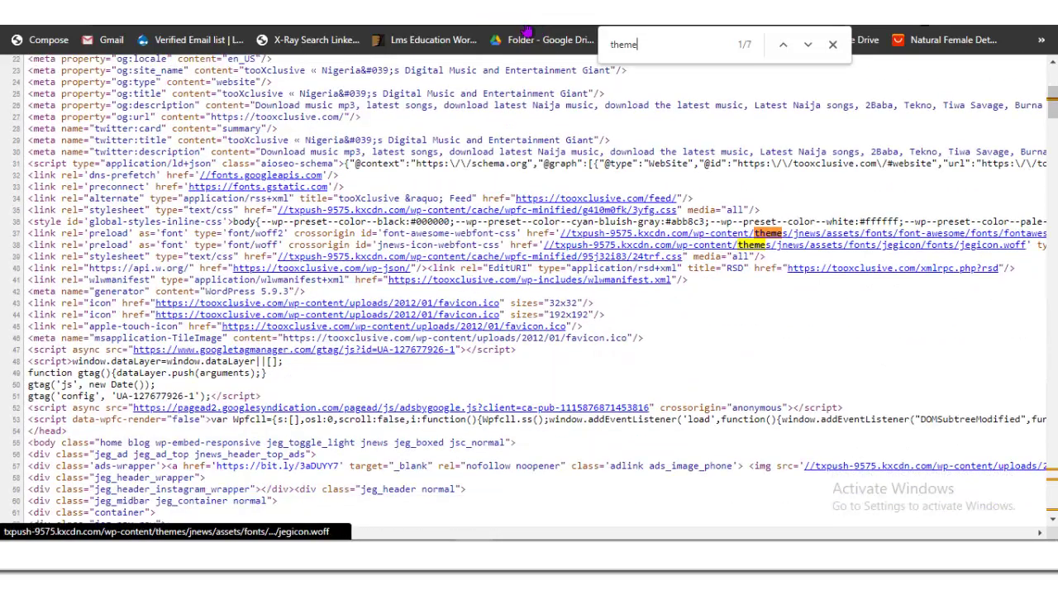
scroll(526, 31, "down", 8)
scroll(526, 31, "up", 10)
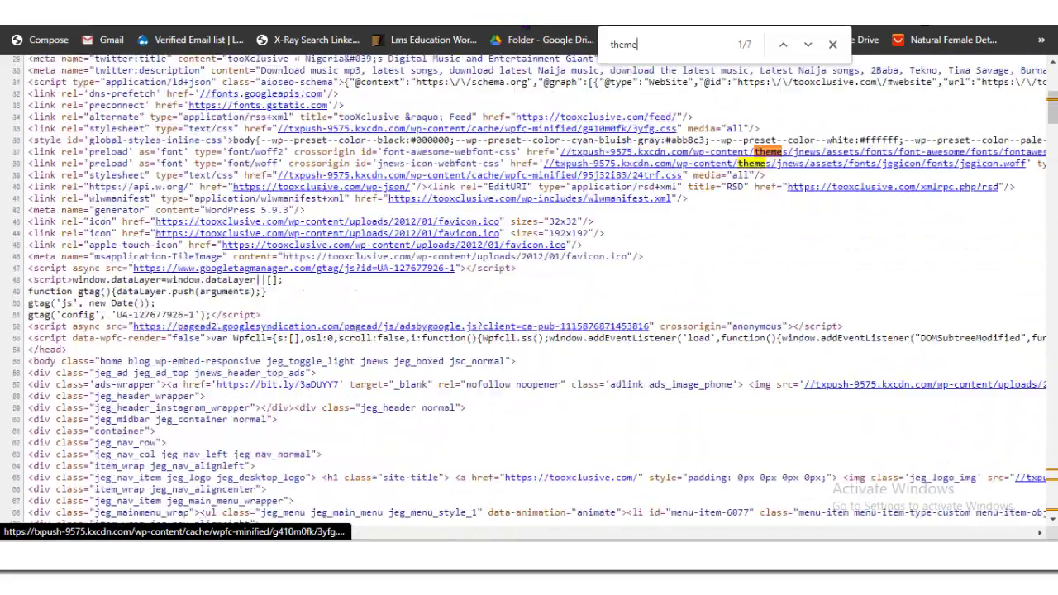
left_click(529, 27)
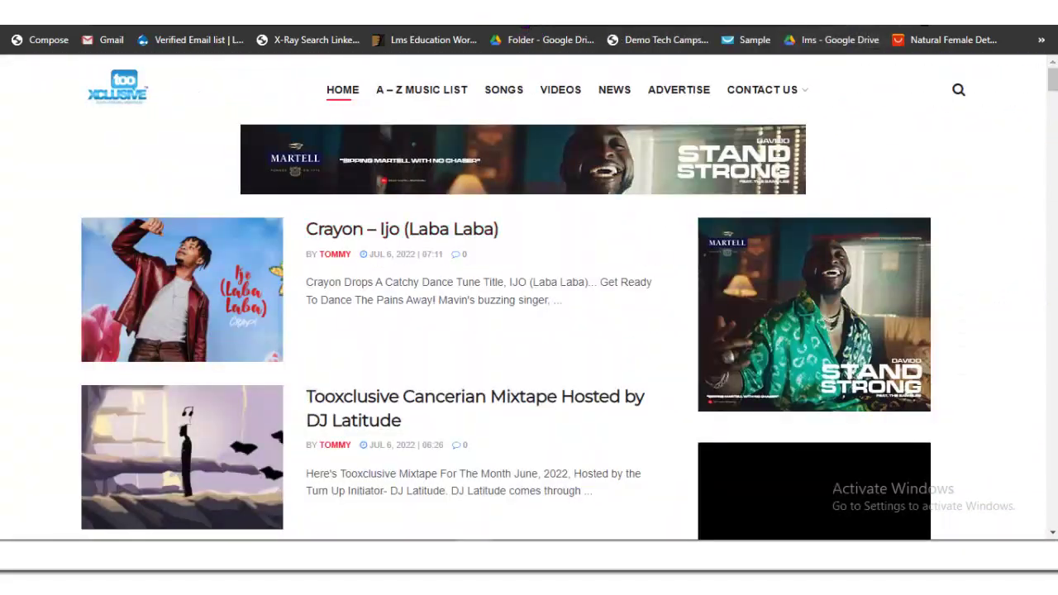
scroll(413, 248, "down", 4)
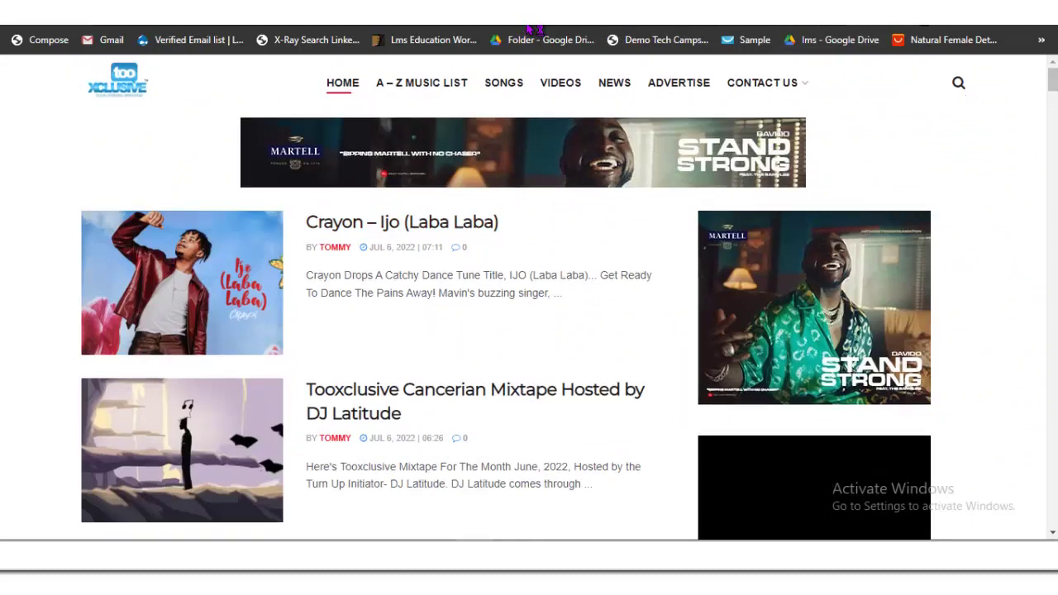
left_click(533, 27)
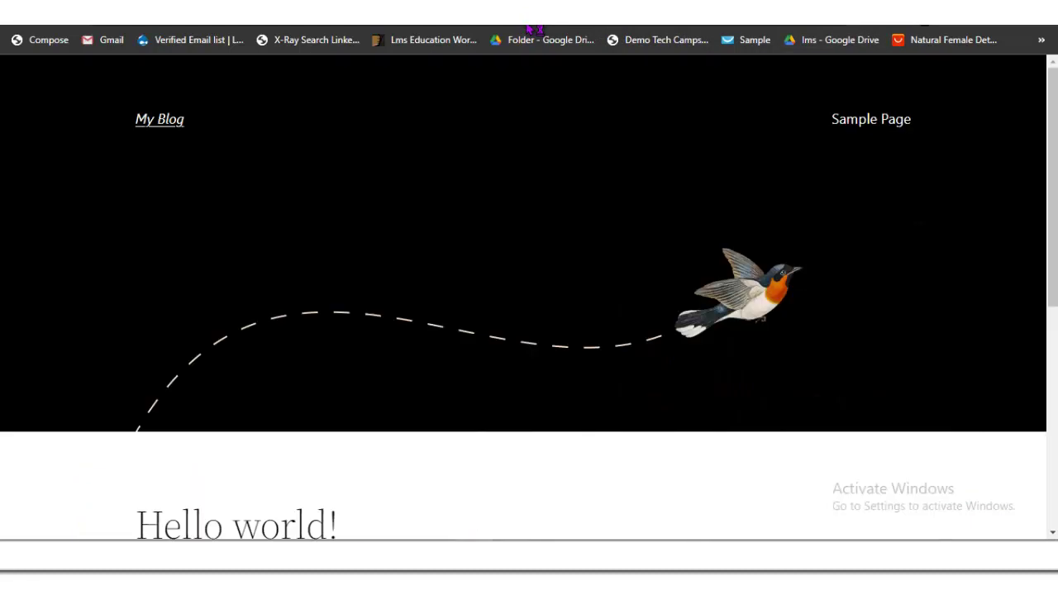
left_click(531, 27)
scroll(586, 311, "down", 4)
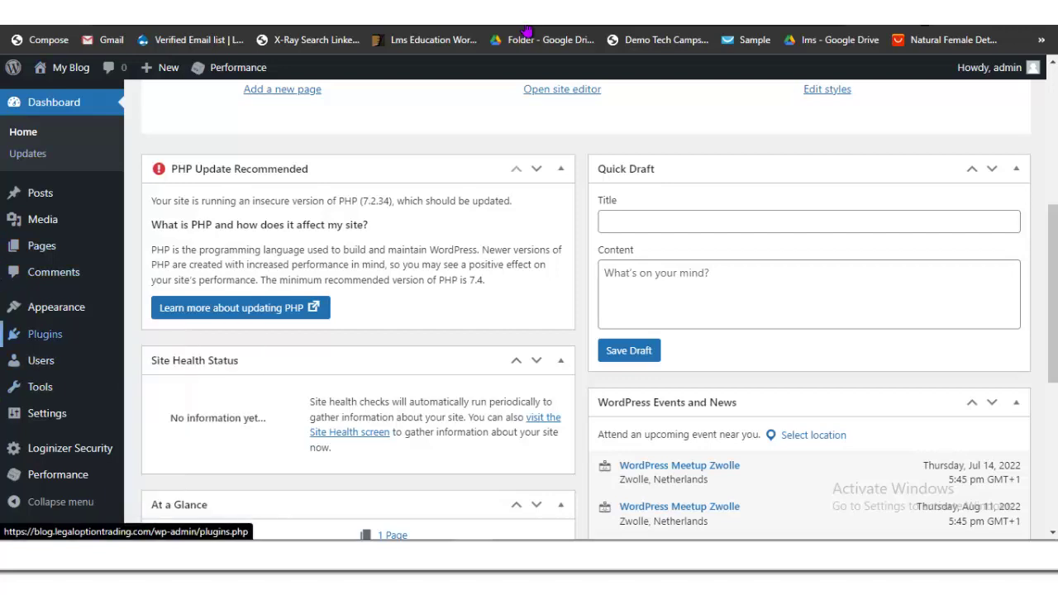
mouse_move(57, 306)
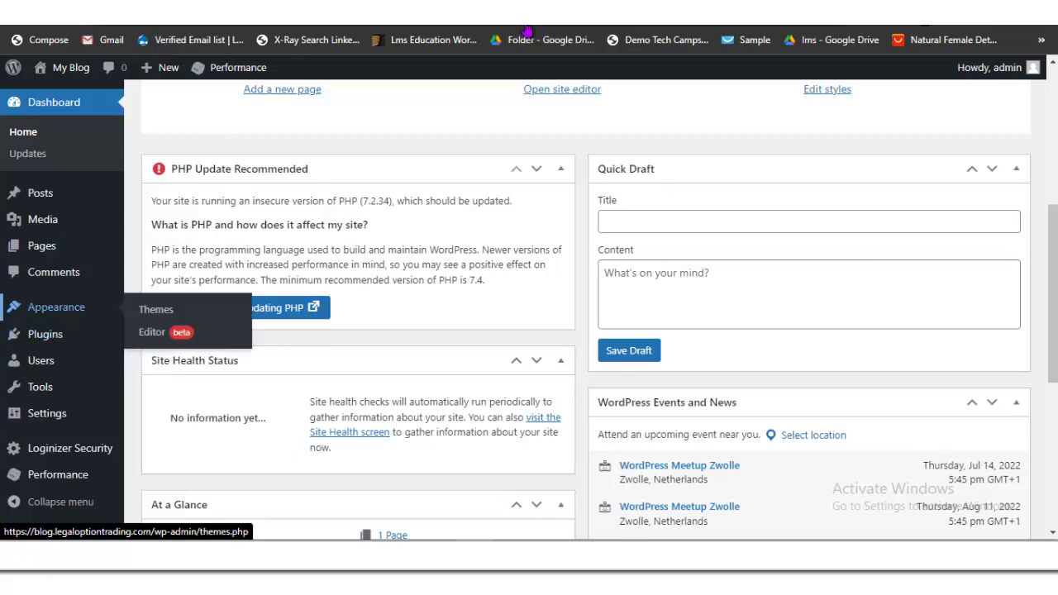
left_click(157, 307)
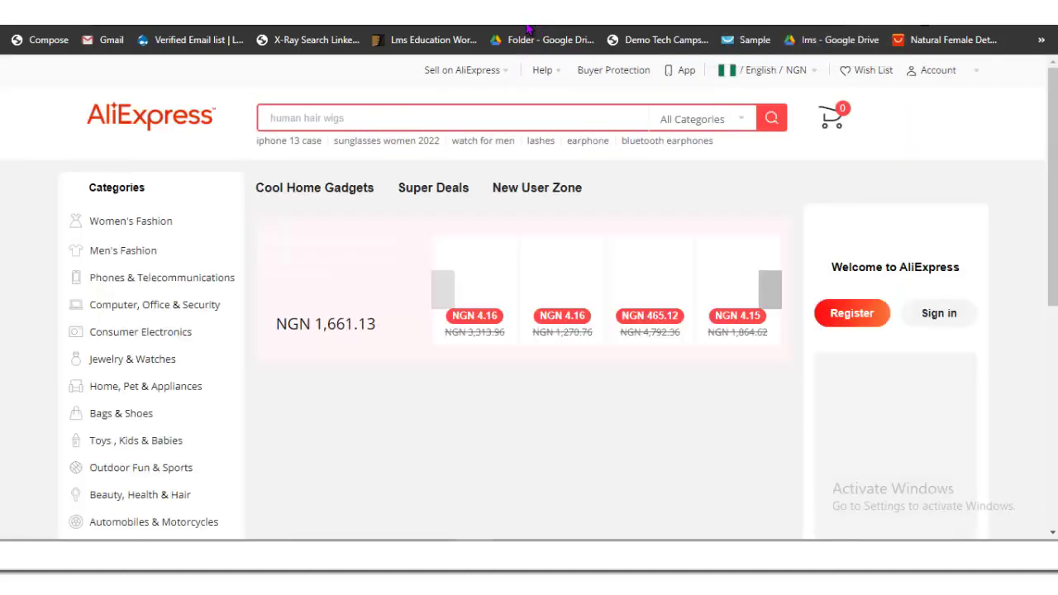
left_click(529, 25)
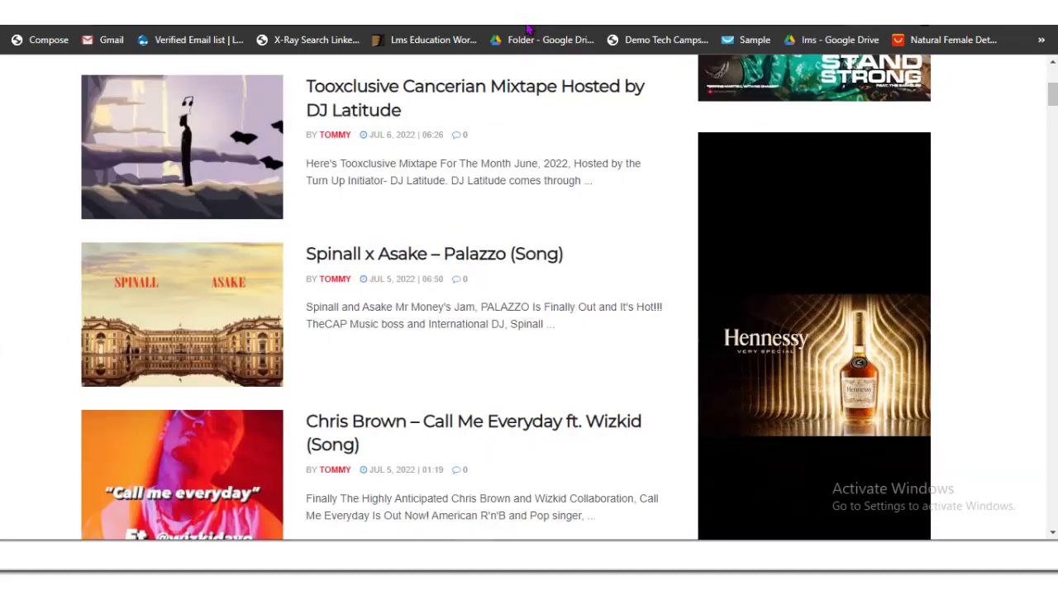
left_click(529, 27)
left_click(528, 28)
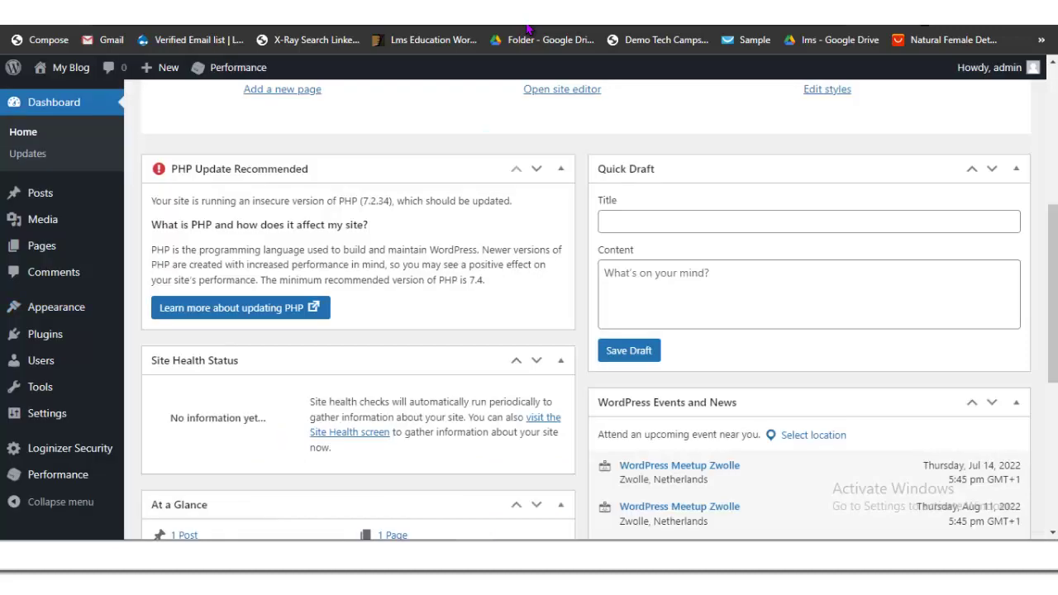
mouse_move(56, 307)
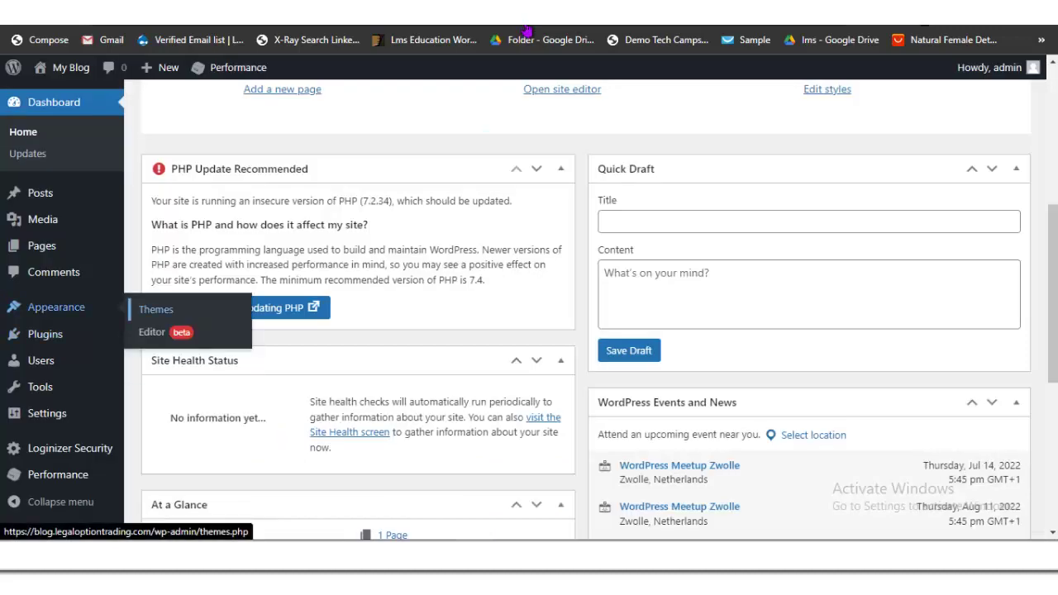
left_click(528, 31)
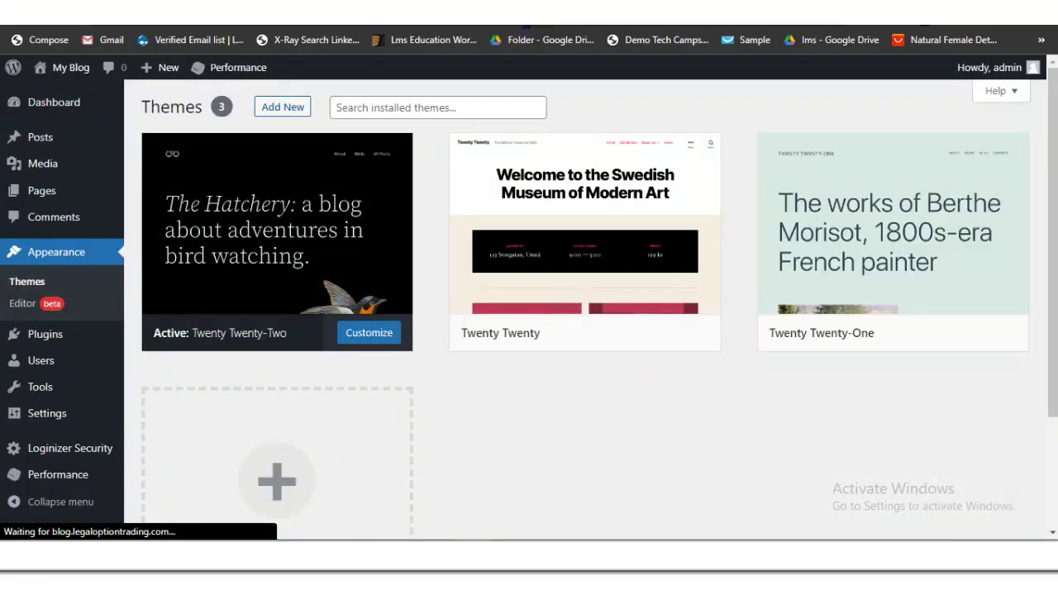
Step: Go to Add Themes and open the Upload Theme panel
key("Return")
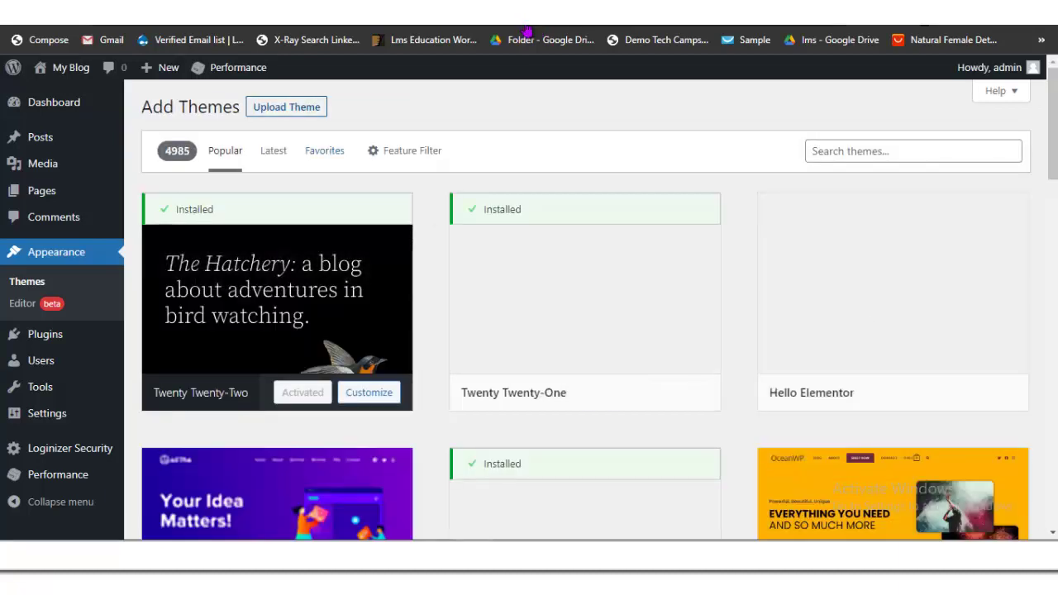
key("Return")
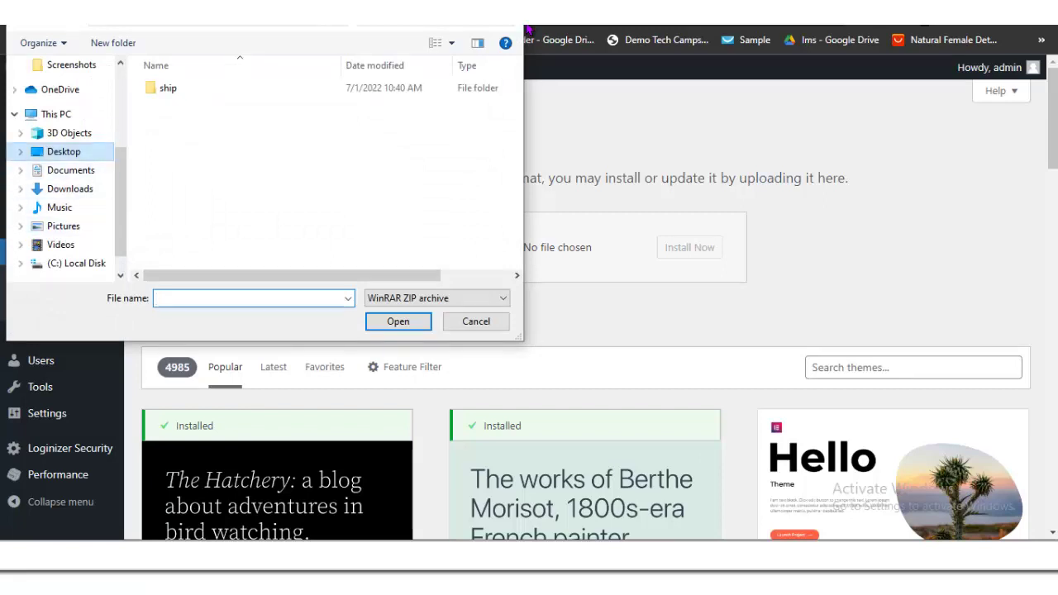
Step: Open the 'my themes' folder in the file picker
scroll(331, 169, "down", 1)
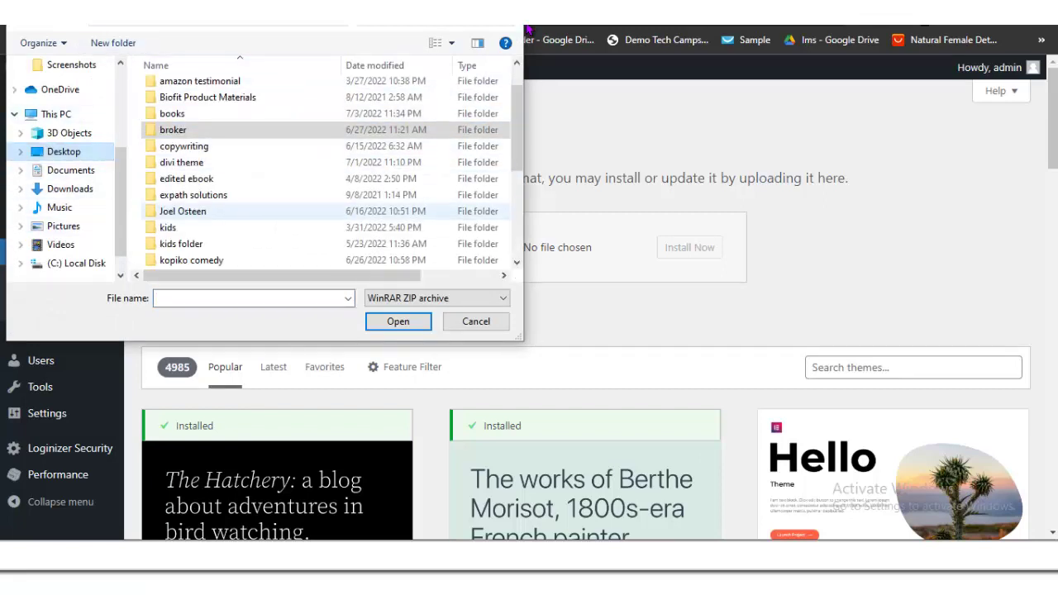
scroll(331, 170, "down", 2)
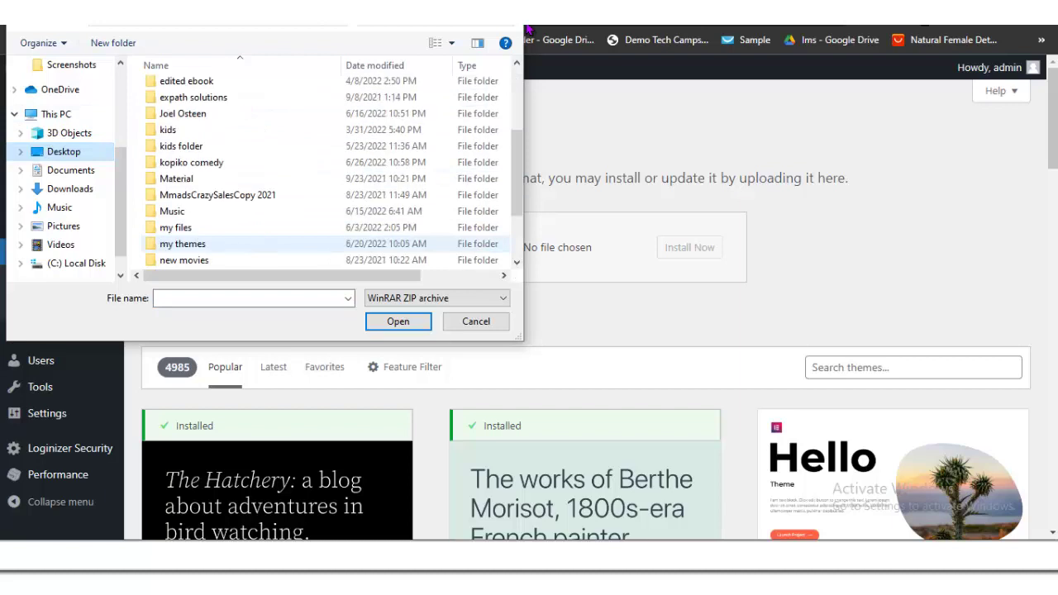
left_click(182, 244)
double_click(183, 244)
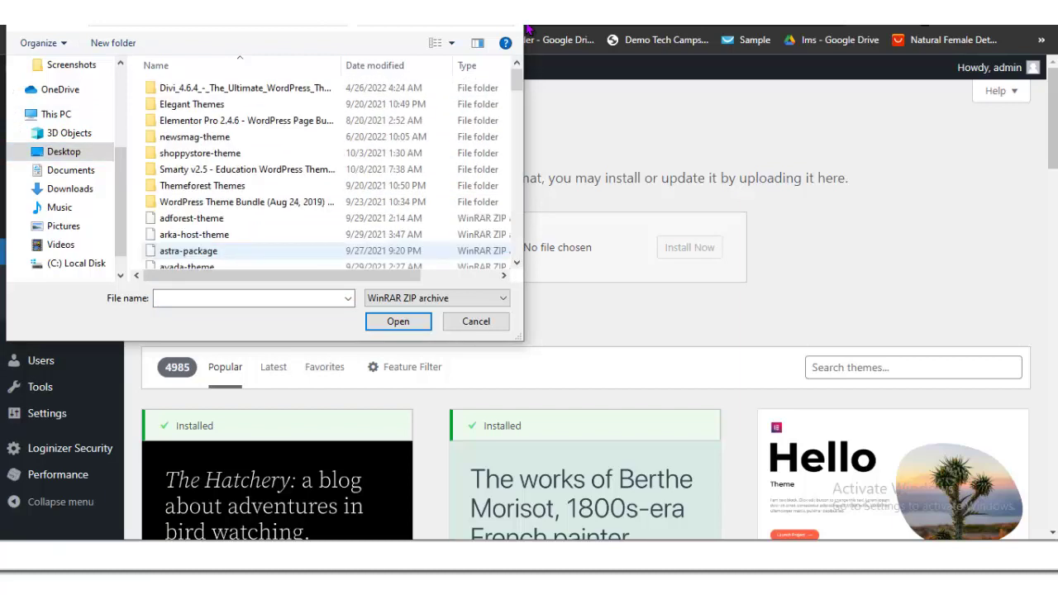
Step: Scroll to newsmag-theme, then launch a new File Explorer window
scroll(248, 211, "down", 7)
scroll(248, 211, "down", 8)
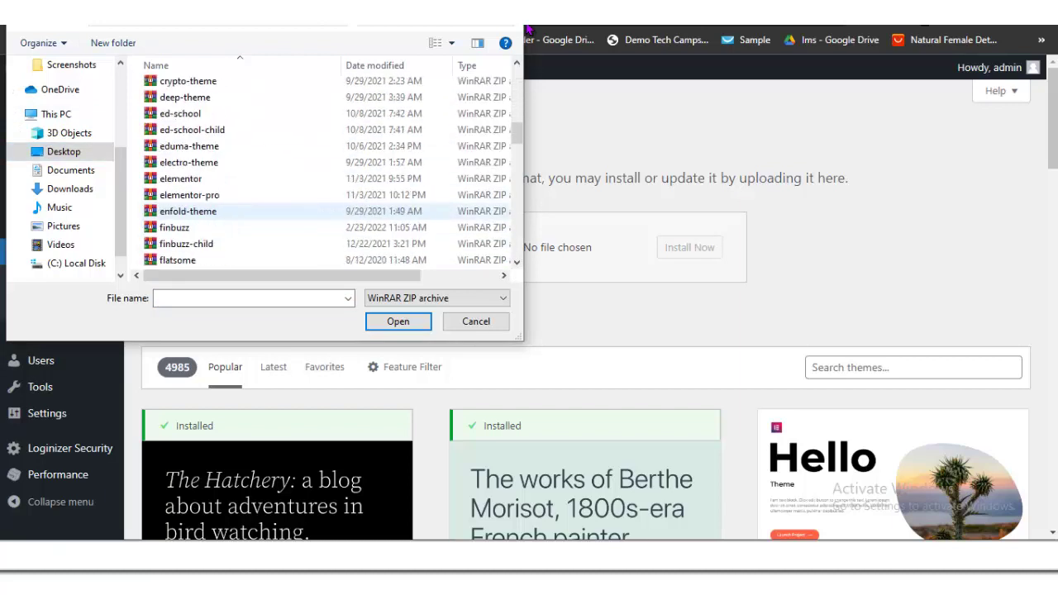
scroll(248, 211, "down", 4)
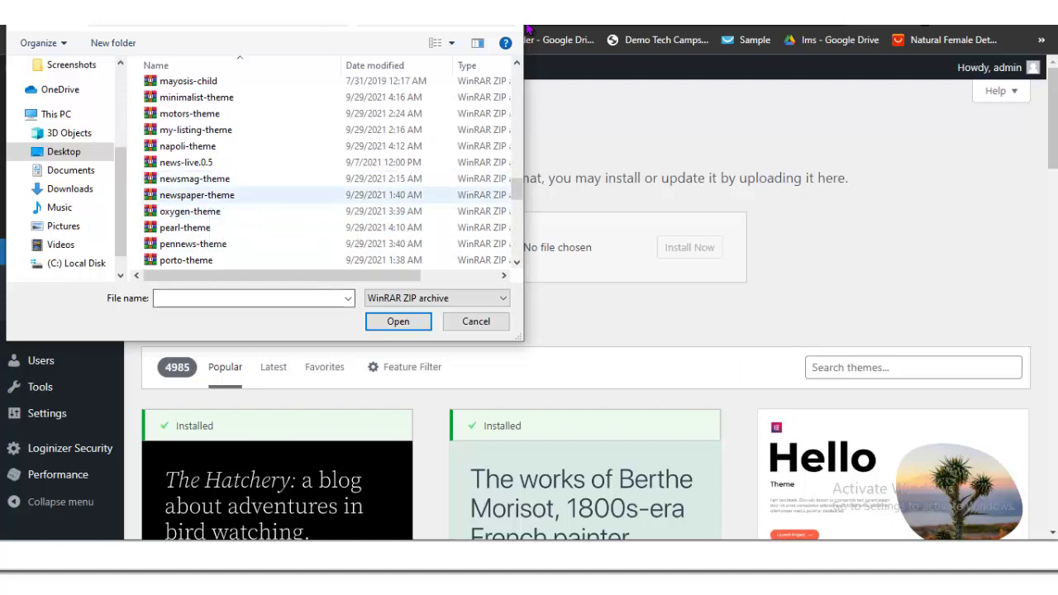
mouse_move(281, 275)
left_mouse_down()
mouse_move(339, 275)
mouse_move(281, 276)
left_mouse_up()
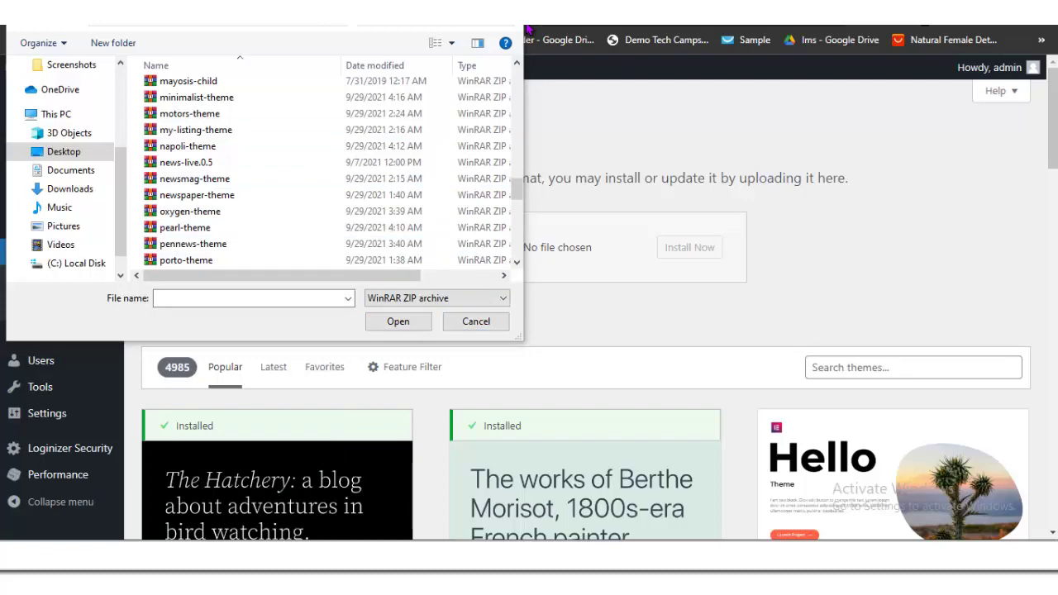
key("super+e")
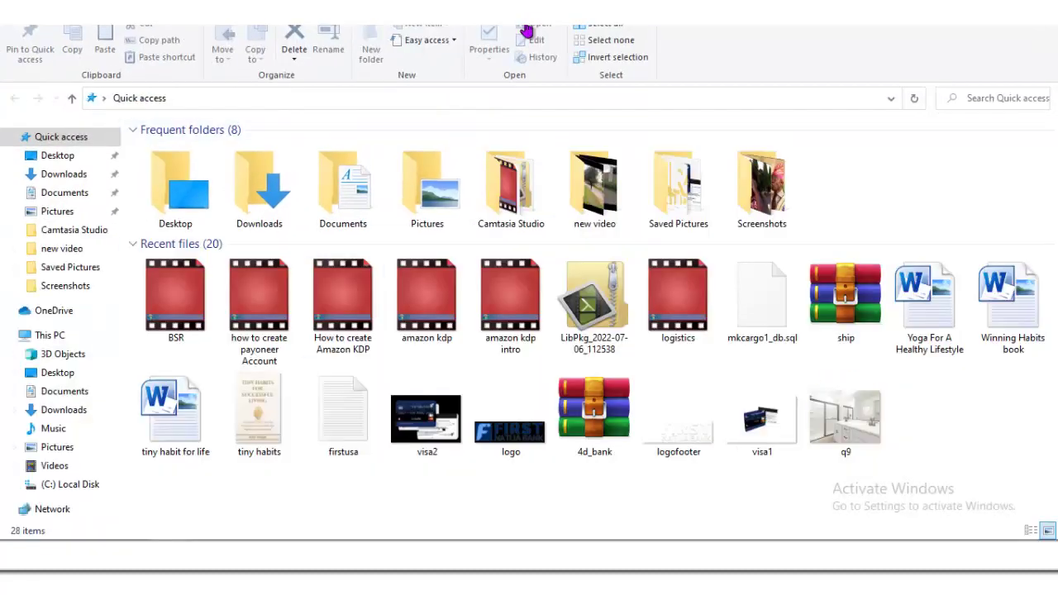
Step: Go to Desktop > my themes and extract jnews-theme.zip into 'jnews-theme\' with WinRAR
key("Down")
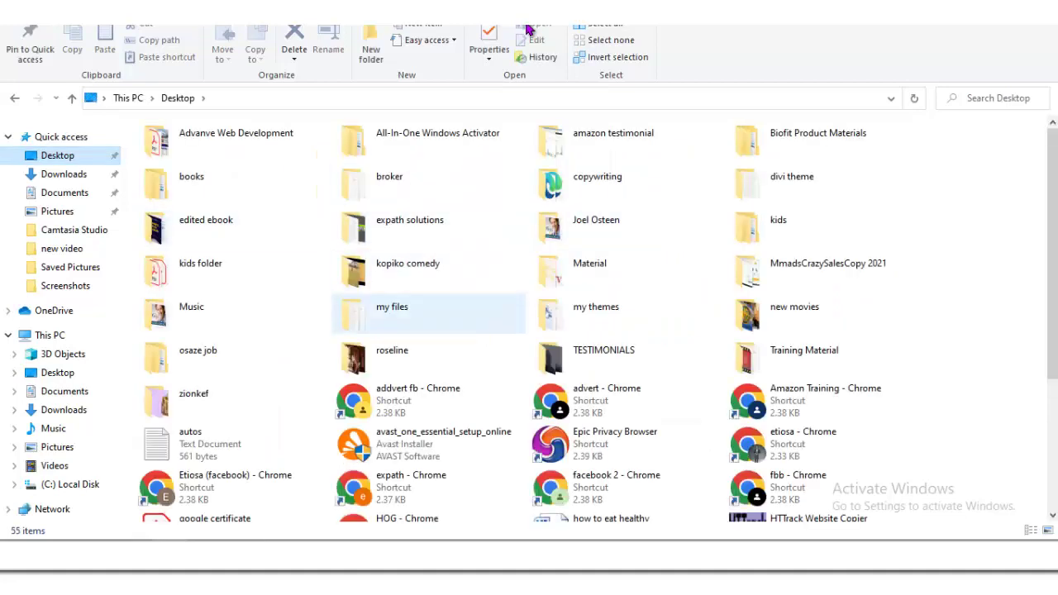
key("Return")
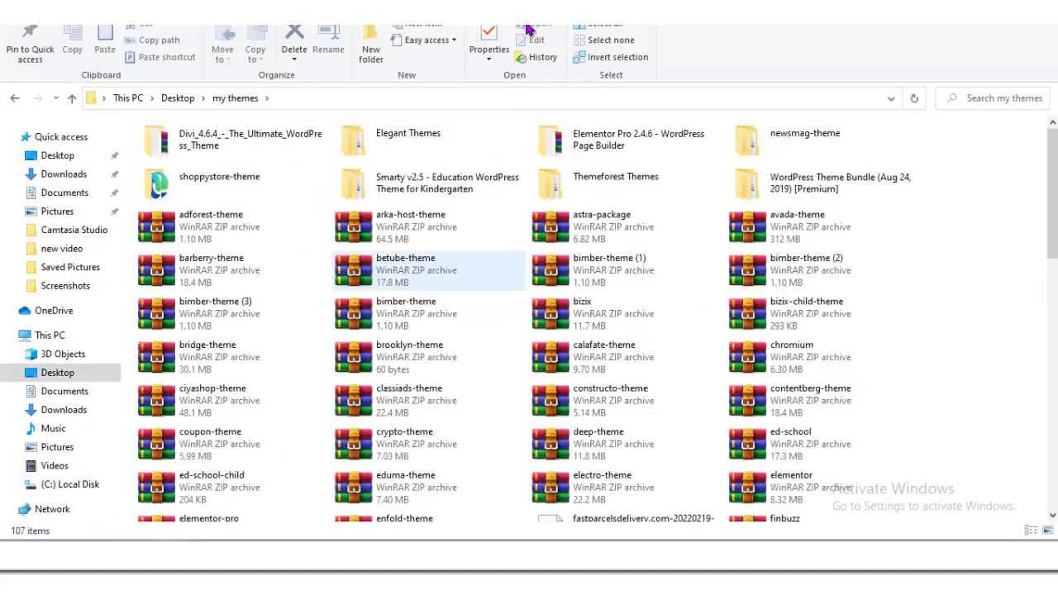
scroll(528, 29, "down", 2)
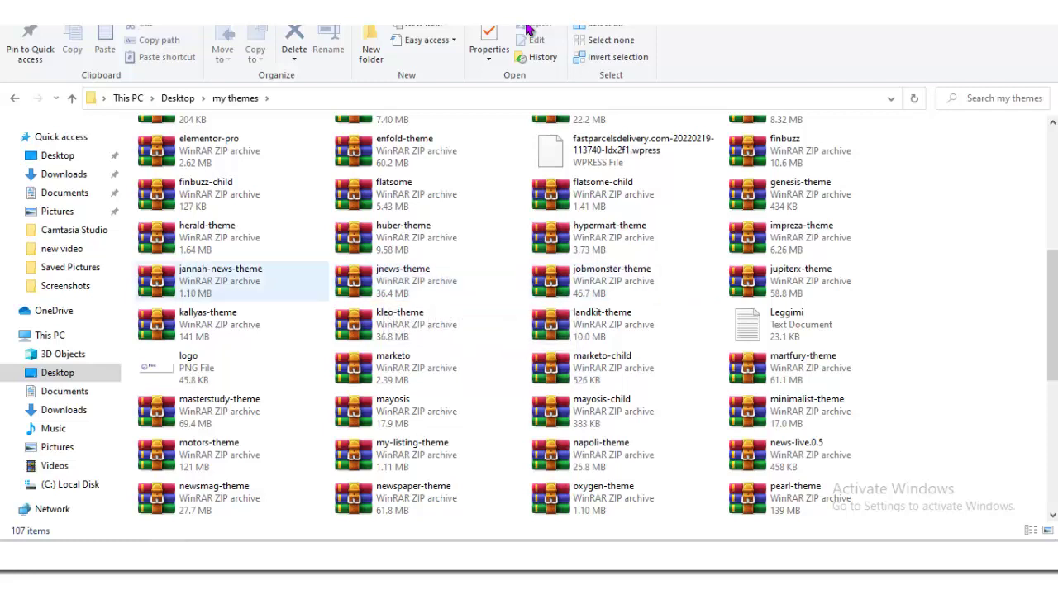
left_click(413, 281)
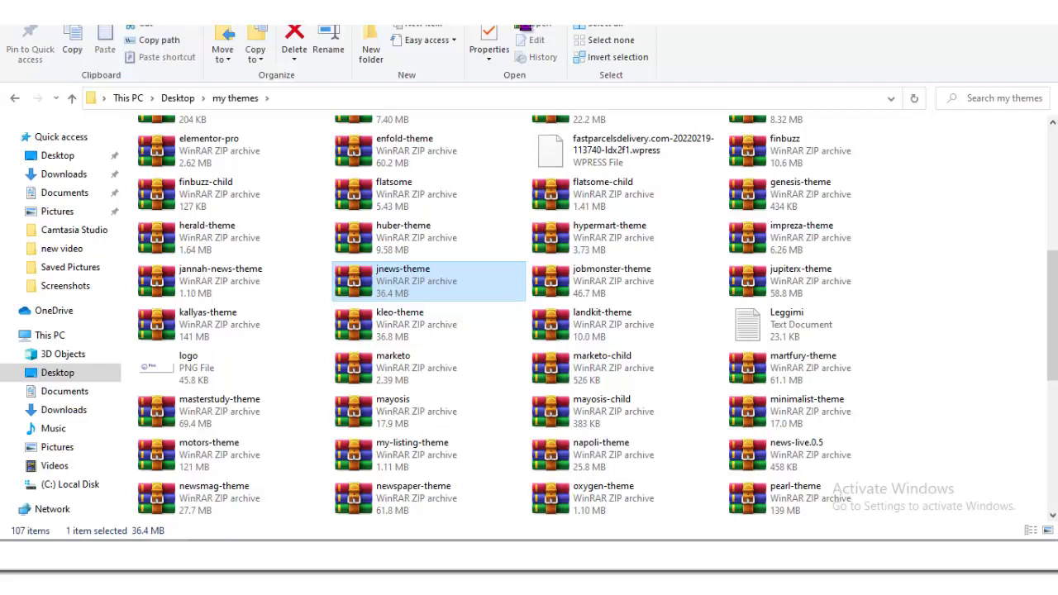
right_click(401, 277)
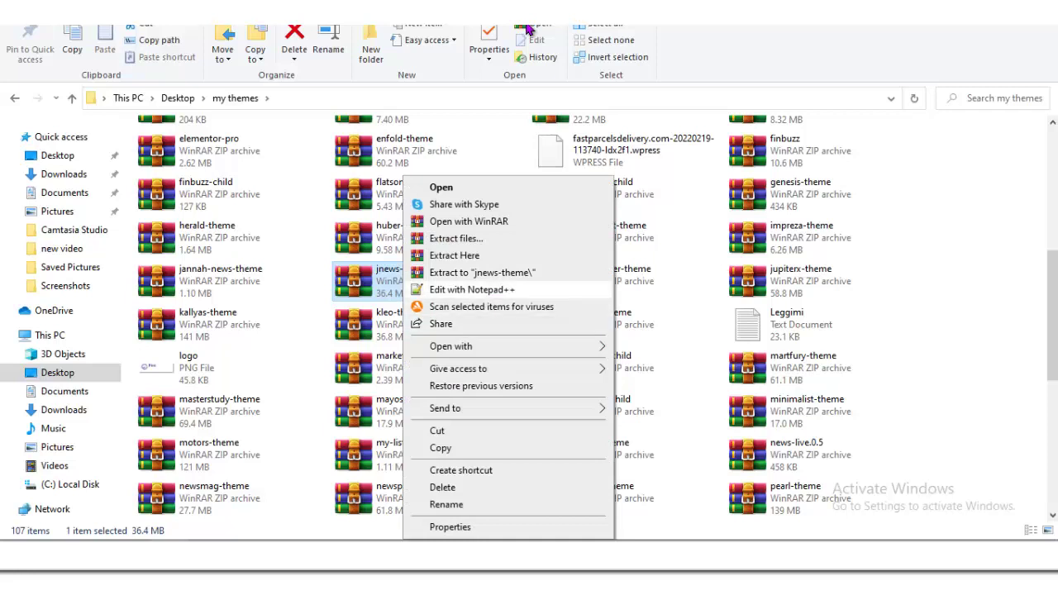
left_click(471, 272)
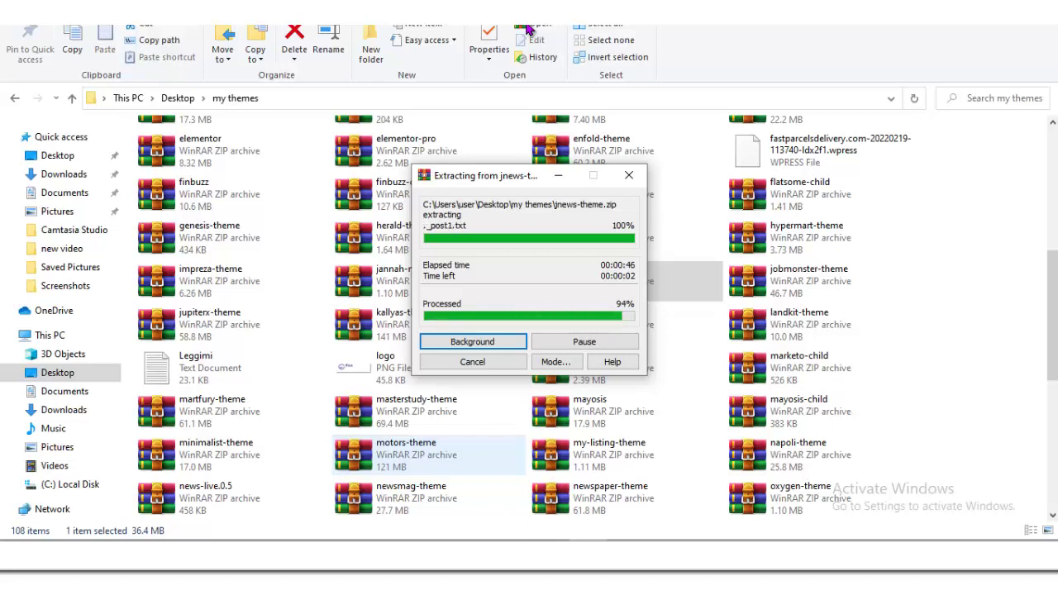
scroll(826, 322, "down", 3)
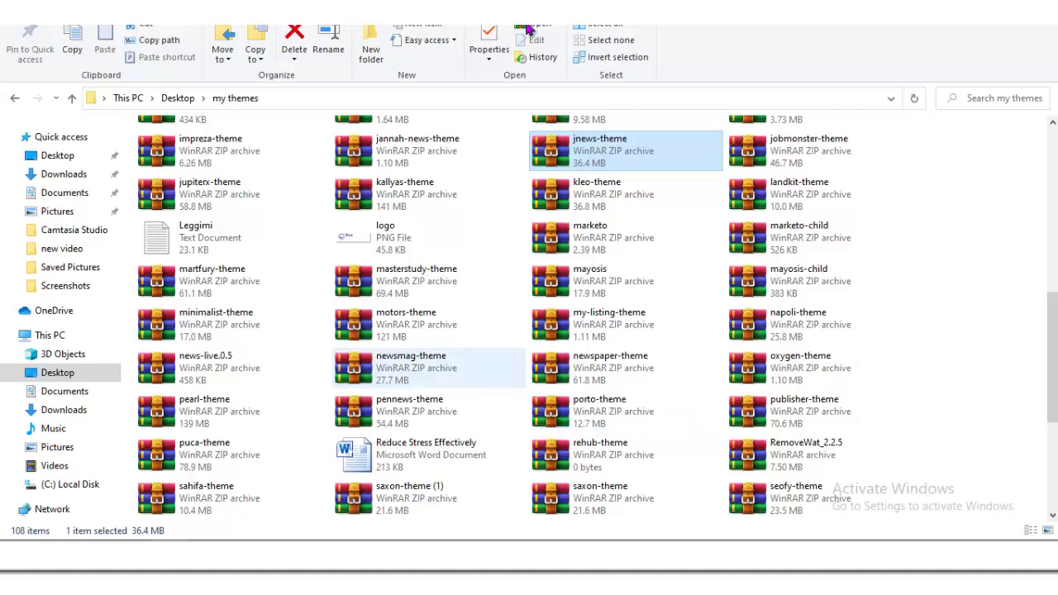
Step: Try extracting the newsmag-theme archive, declining to replace the already extracted files
left_click(411, 364)
right_click(417, 368)
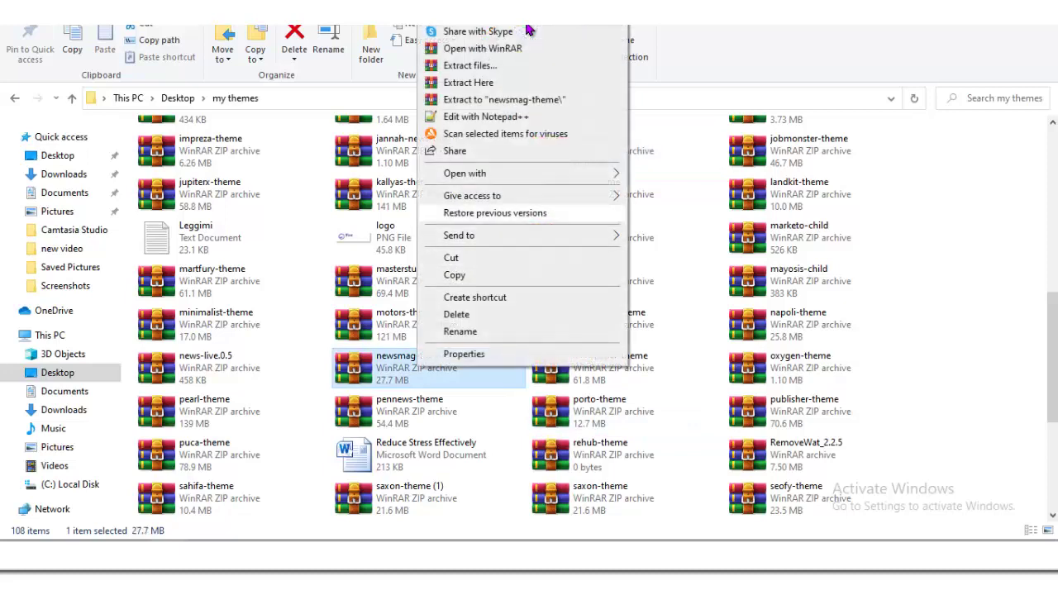
left_click(492, 99)
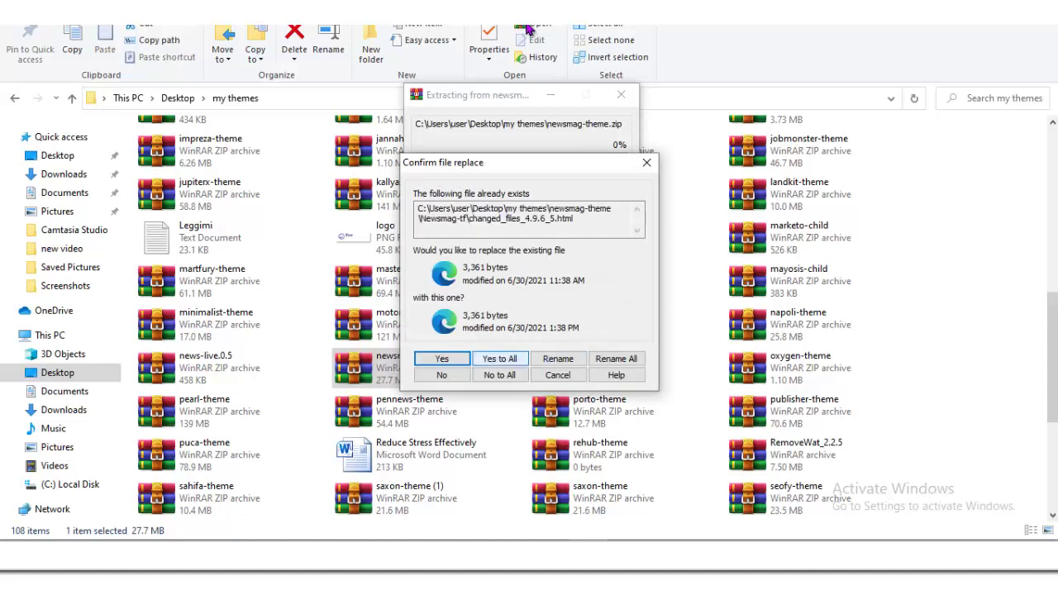
key("Escape")
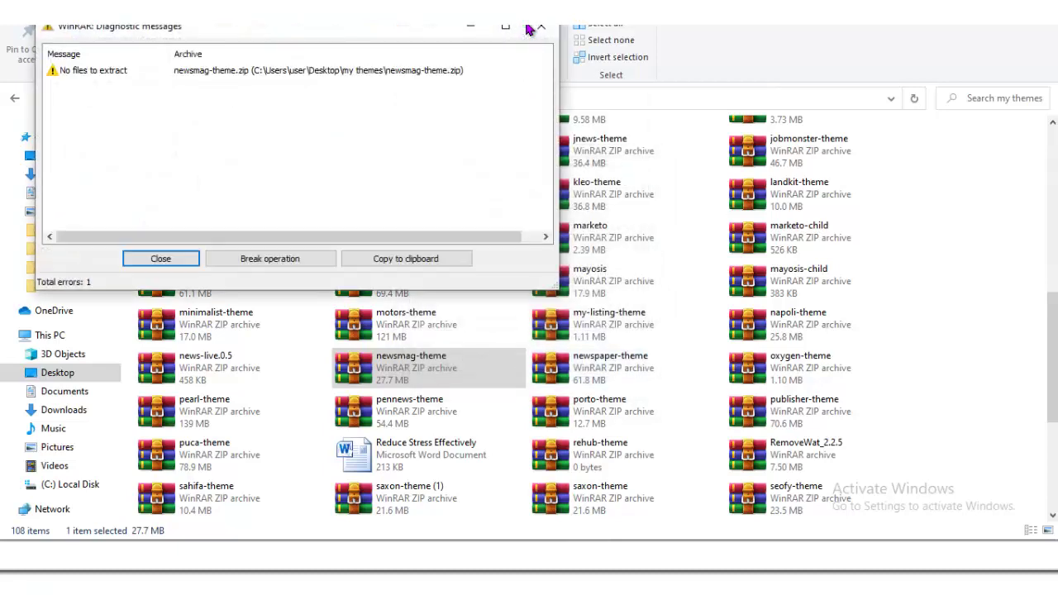
left_click(529, 27)
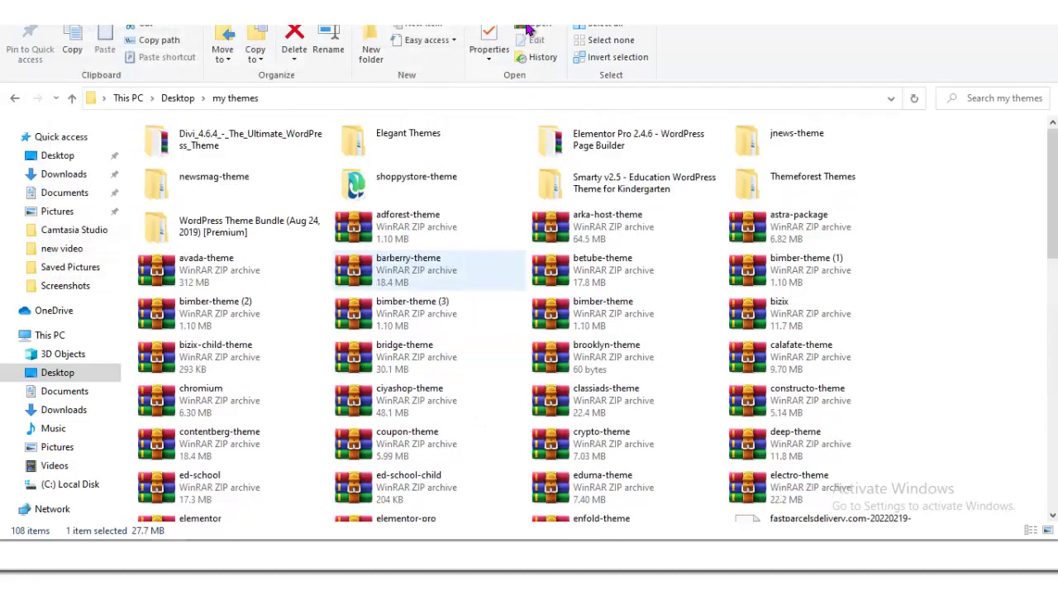
Step: Go into newsmag-theme > Newsmag-tf and select the Newsmag ZIP file
key("Up")
key("Right")
key("Up")
key("Right")
key("Left")
key("Left")
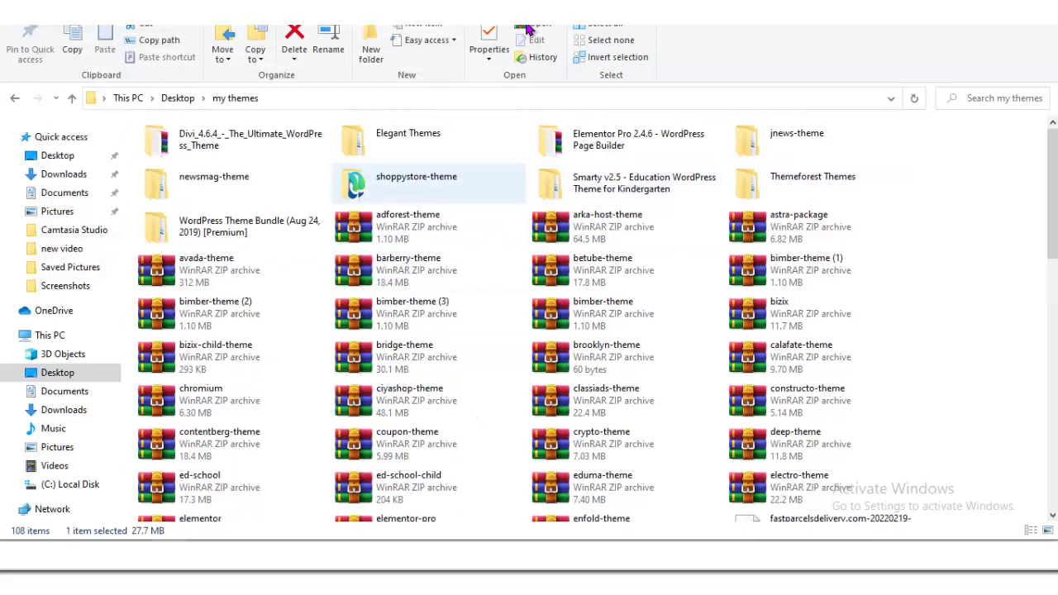
key("Left")
key("Return")
key("Down")
key("Return")
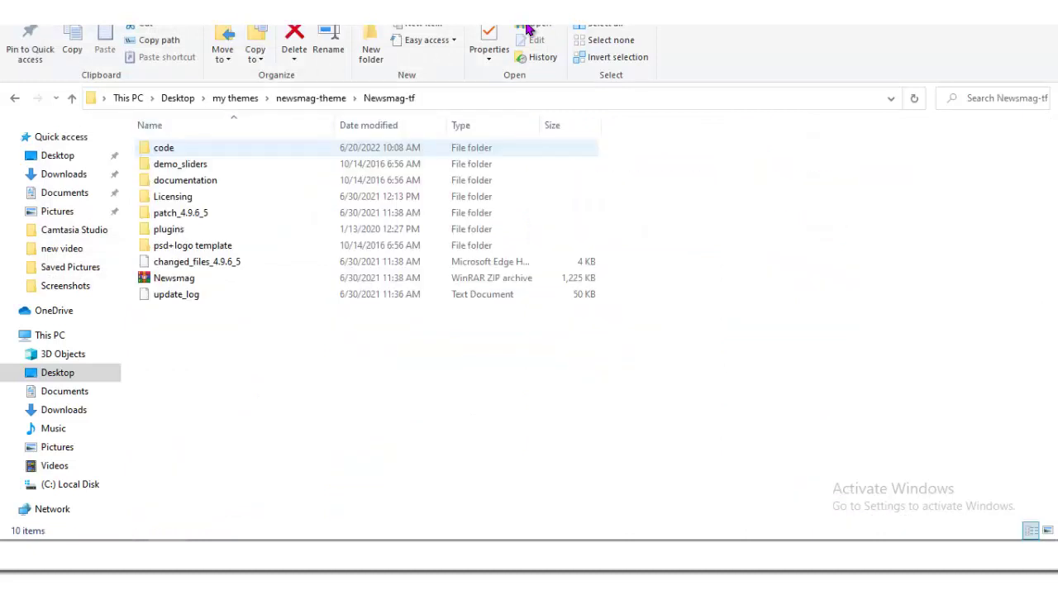
key("Down")
key("Down")
key("Down")
key("Up")
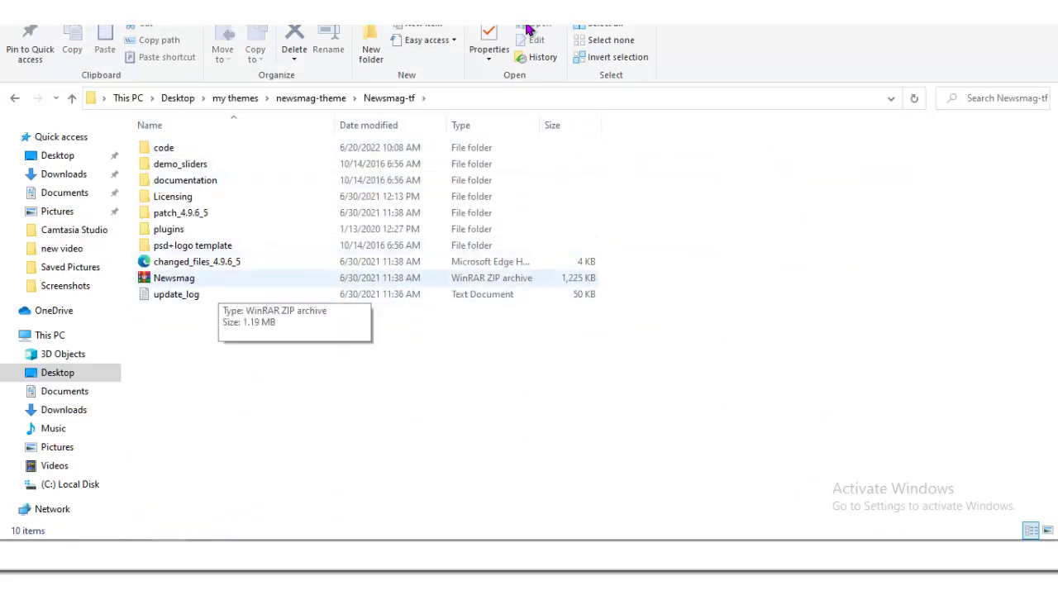
key("F5")
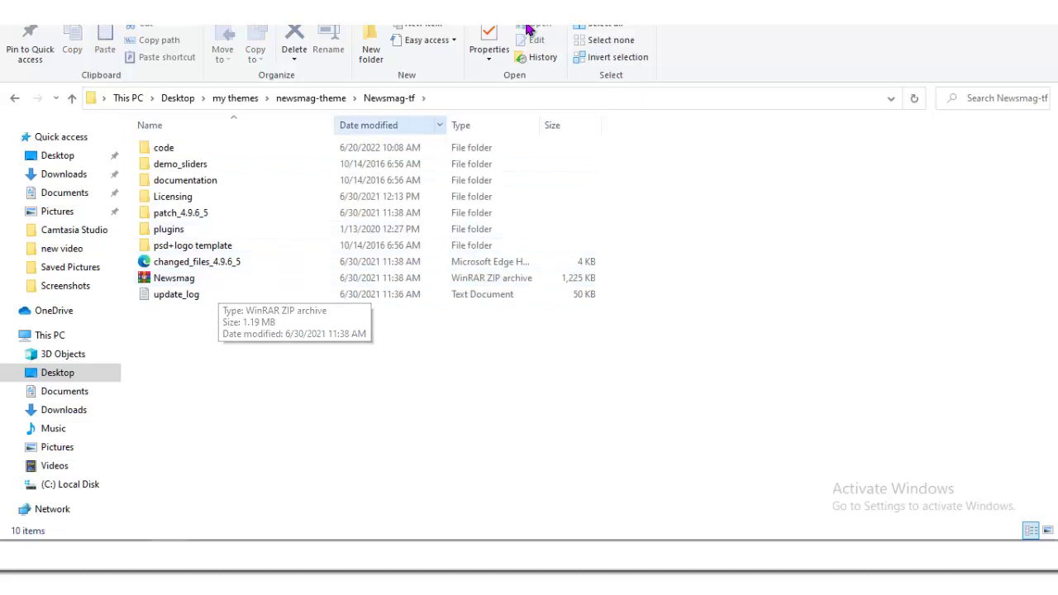
Step: Pick Newsmag.zip from newsmag-theme > Newsmag-tf for upload and start Install Now
key("alt+Tab")
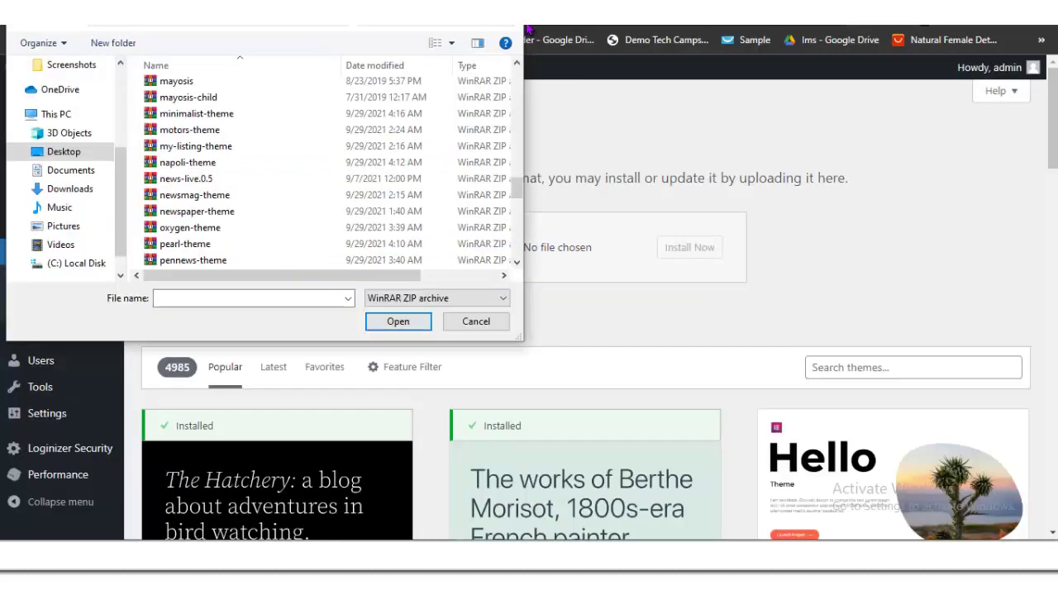
scroll(248, 180, "up", 20)
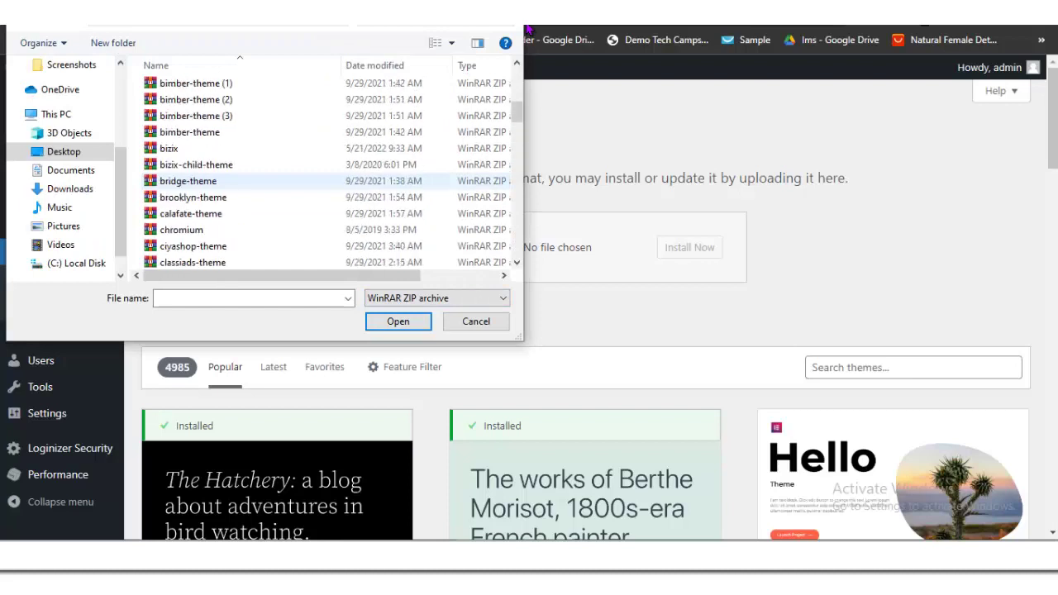
scroll(248, 182, "up", 5)
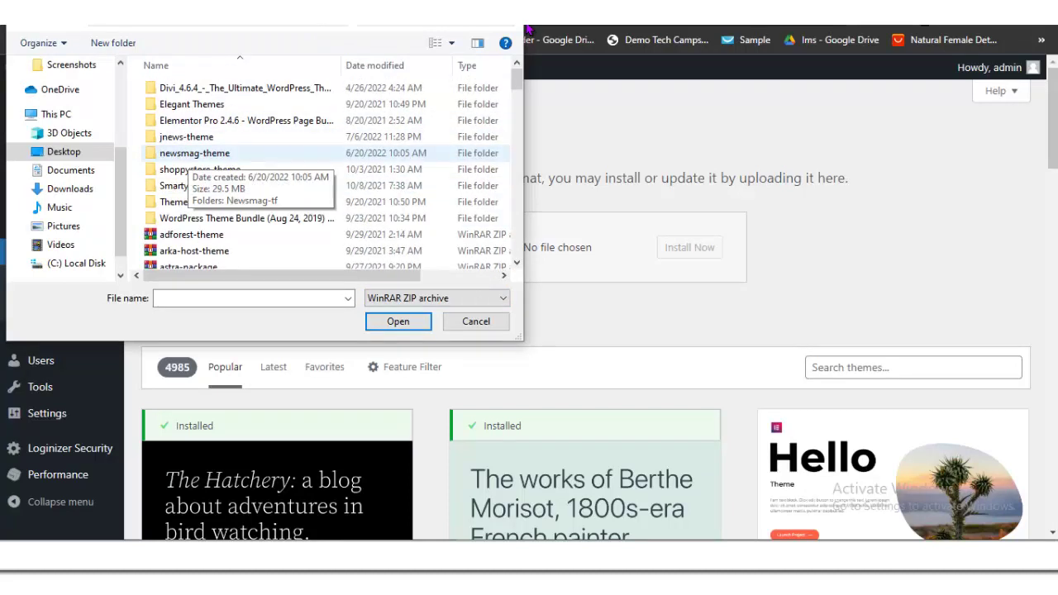
double_click(195, 153)
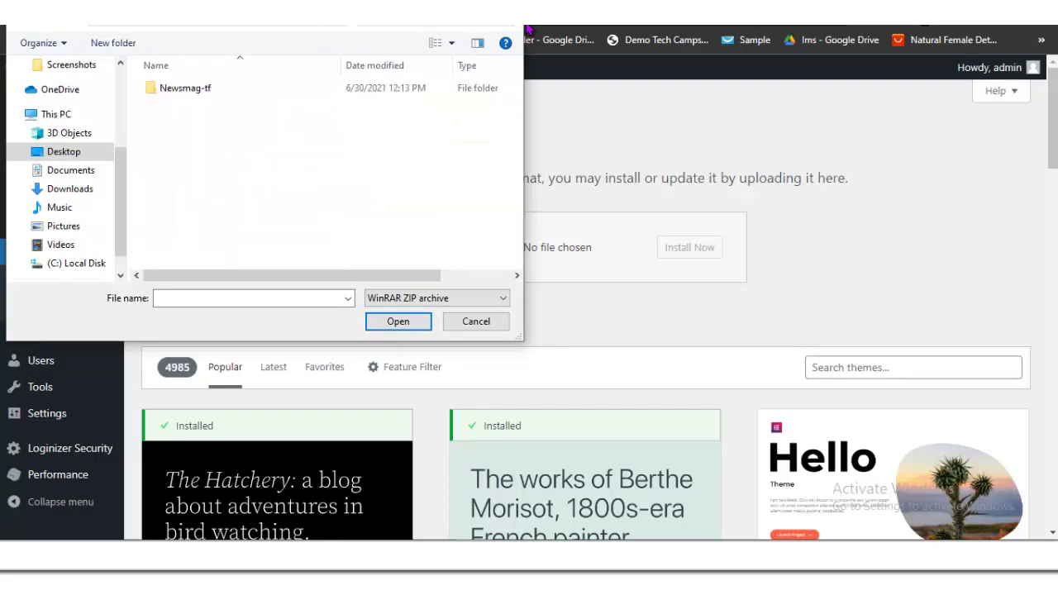
double_click(186, 87)
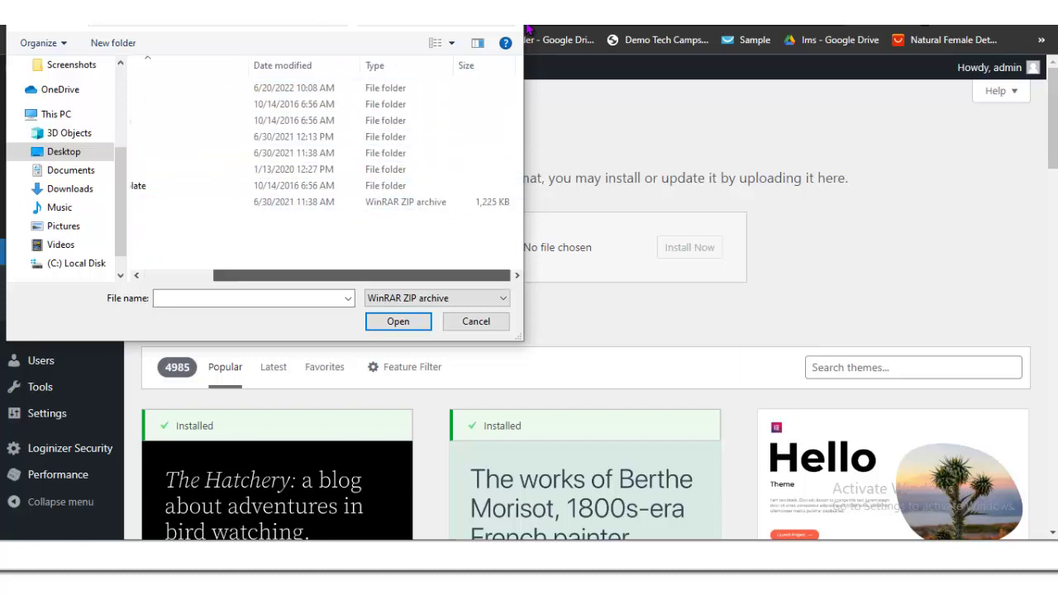
scroll(326, 165, "left", 3)
left_click(180, 202)
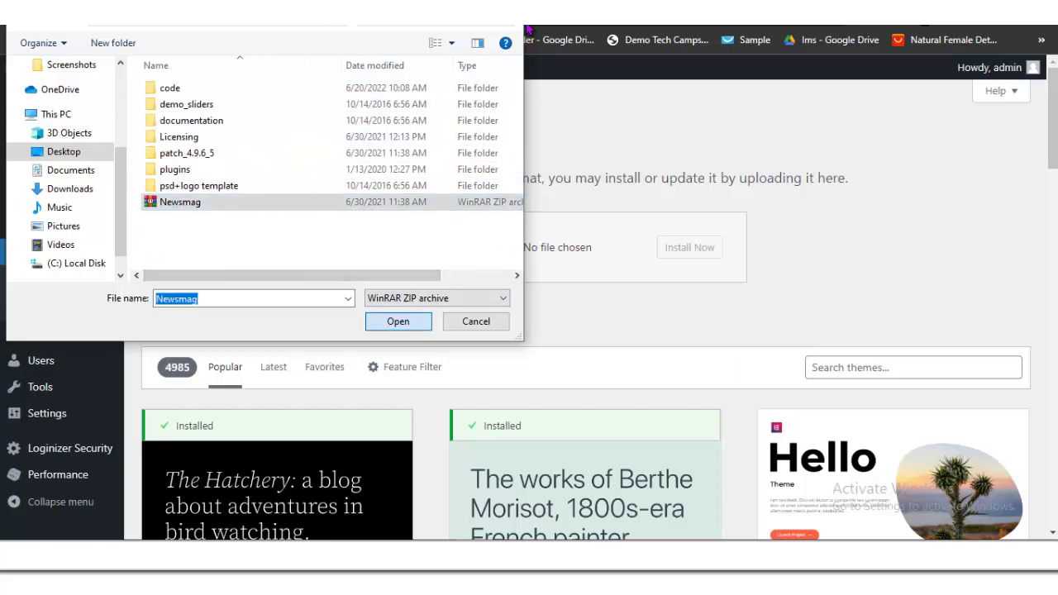
key("Return")
key("Tab")
key("Return")
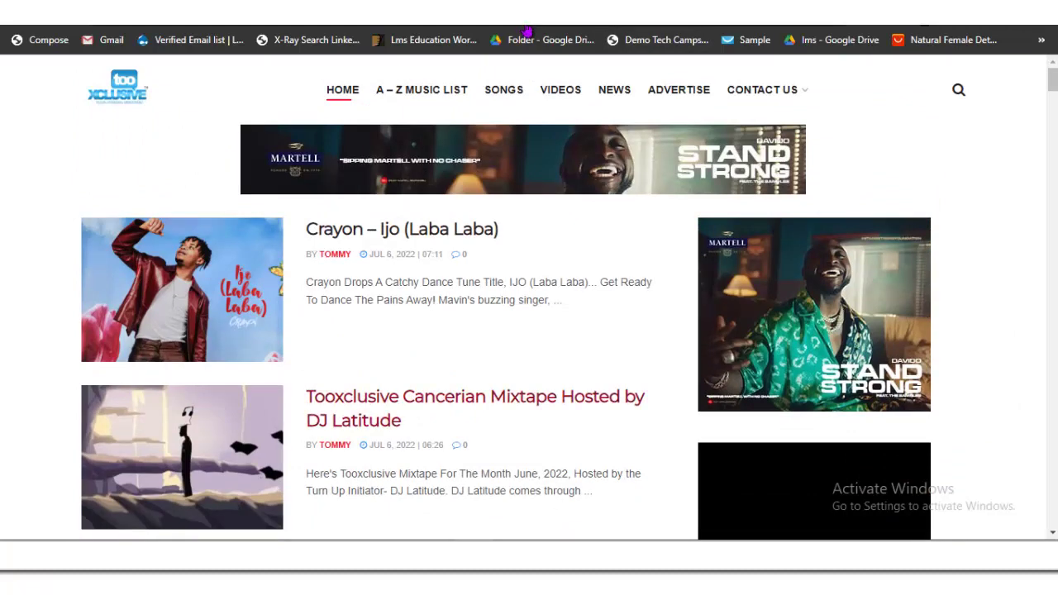
Step: Scroll through the music news site while the Newsmag.zip upload and install finishes
scroll(528, 298, "down", 20)
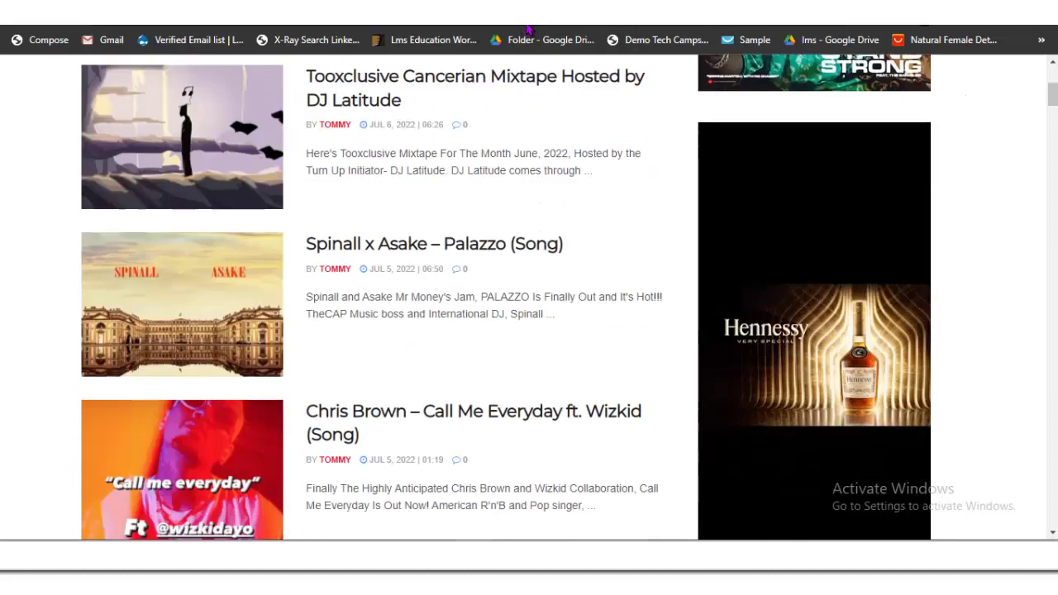
scroll(529, 298, "down", 12)
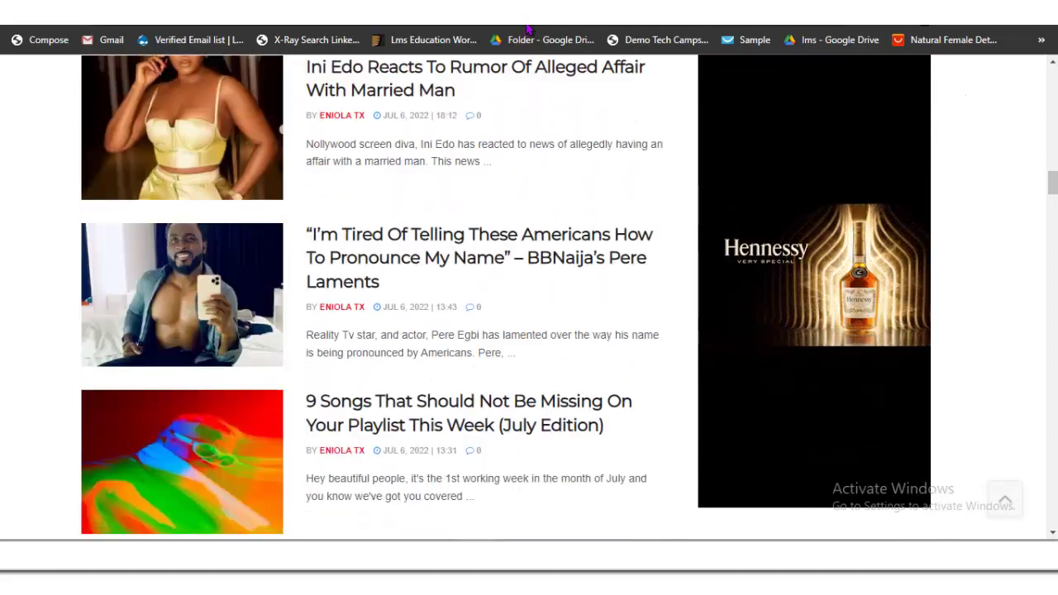
scroll(529, 298, "down", 15)
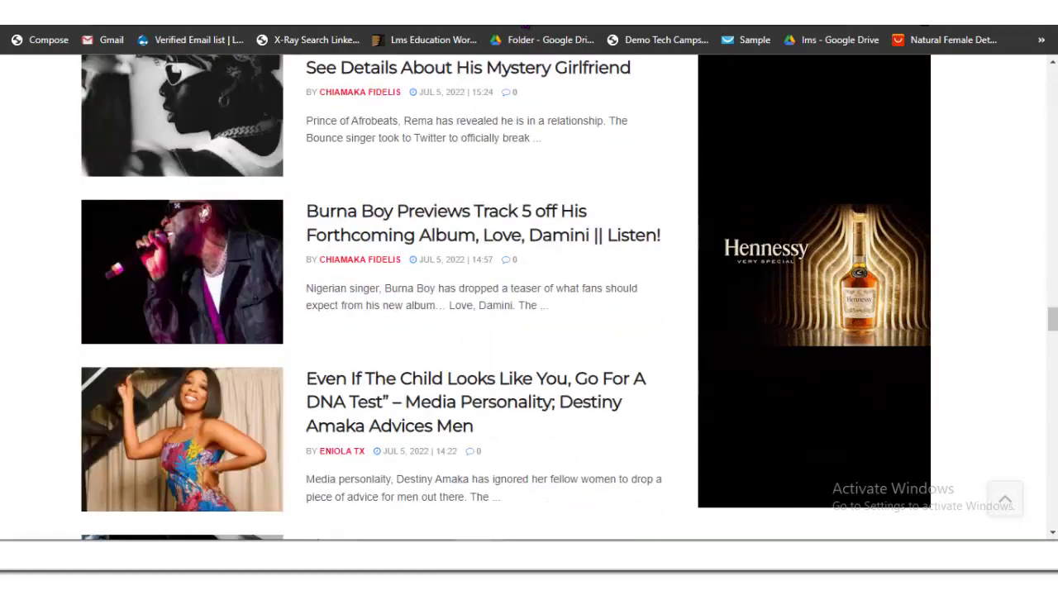
scroll(529, 297, "down", 3)
scroll(529, 298, "down", 15)
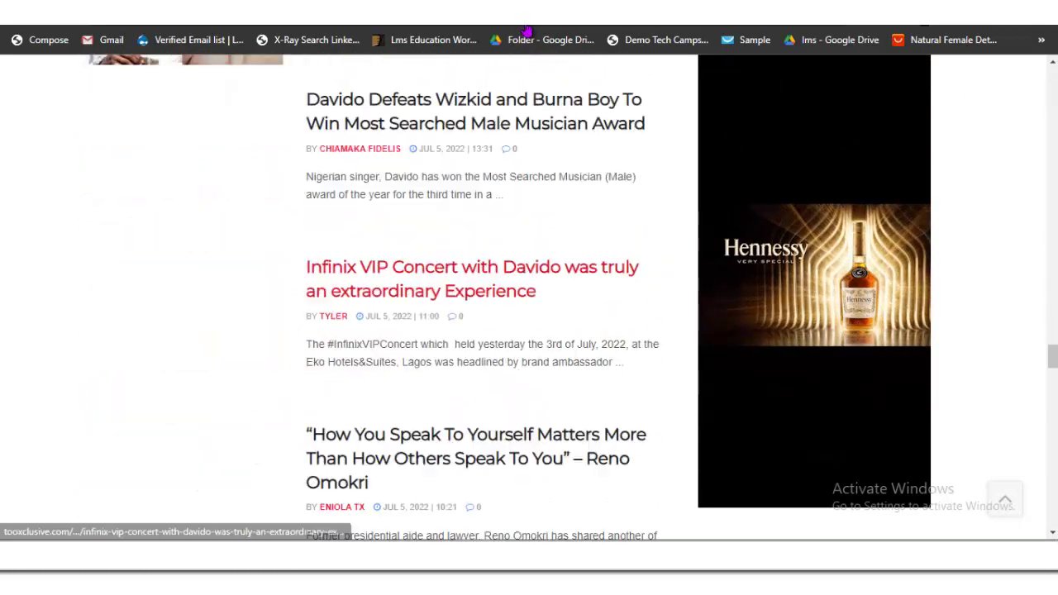
scroll(463, 372, "up", 15)
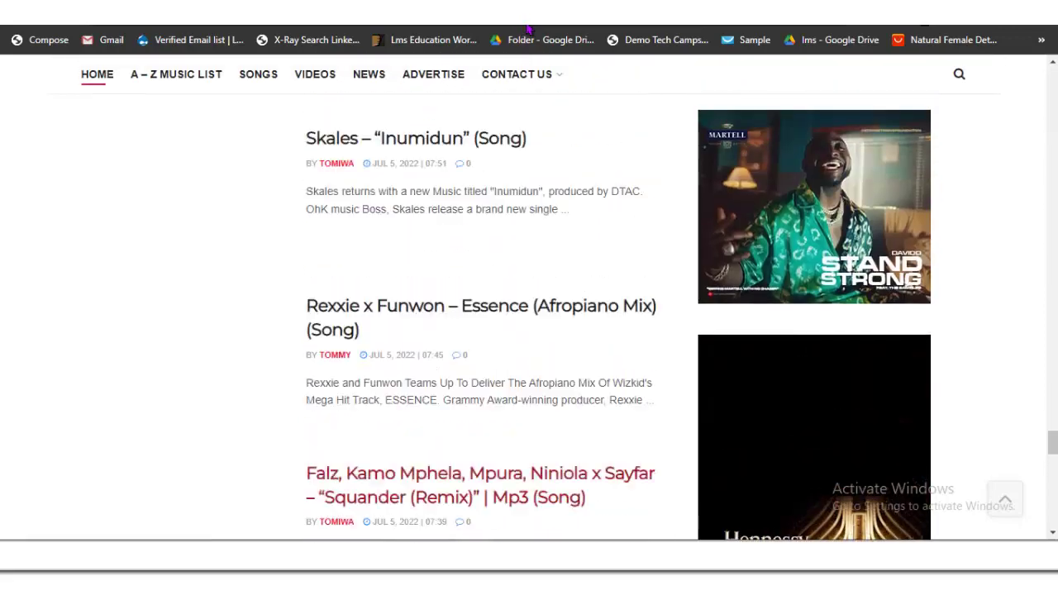
scroll(463, 372, "up", 5)
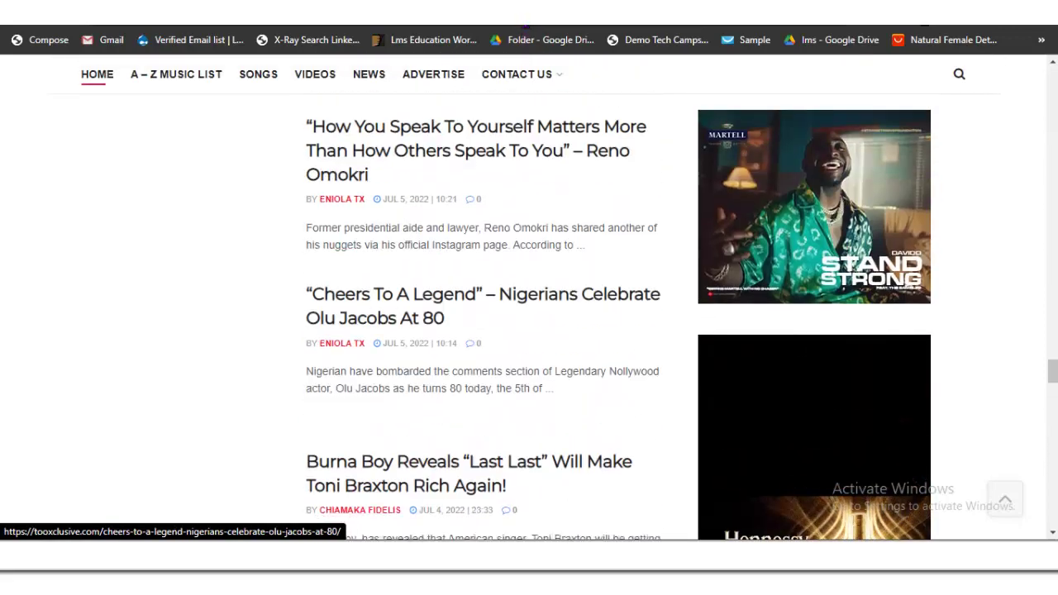
scroll(463, 372, "down", 15)
scroll(527, 29, "down", 15)
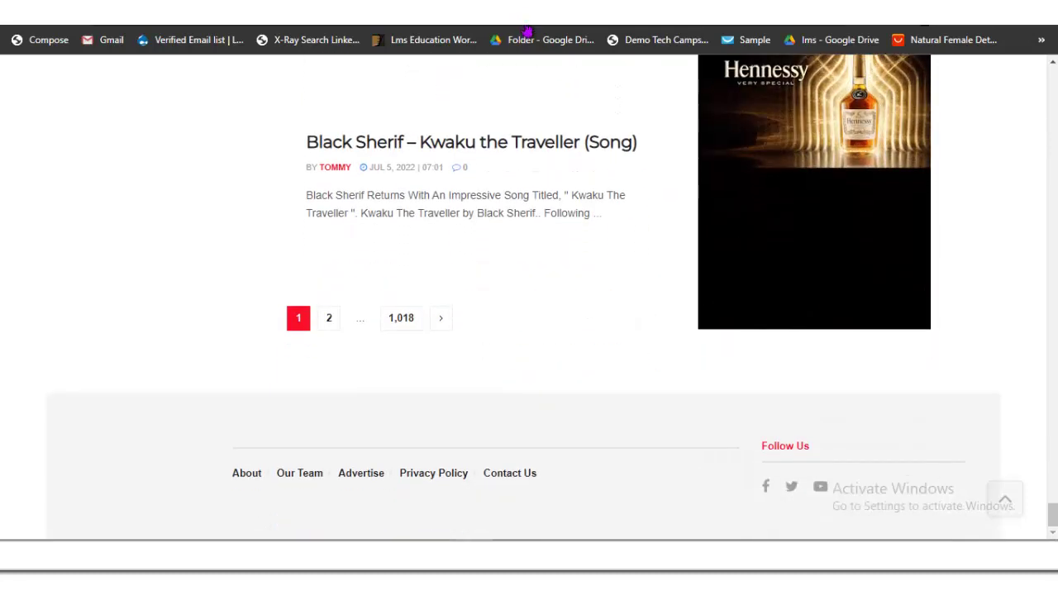
scroll(527, 29, "up", 3)
scroll(527, 29, "up", 6)
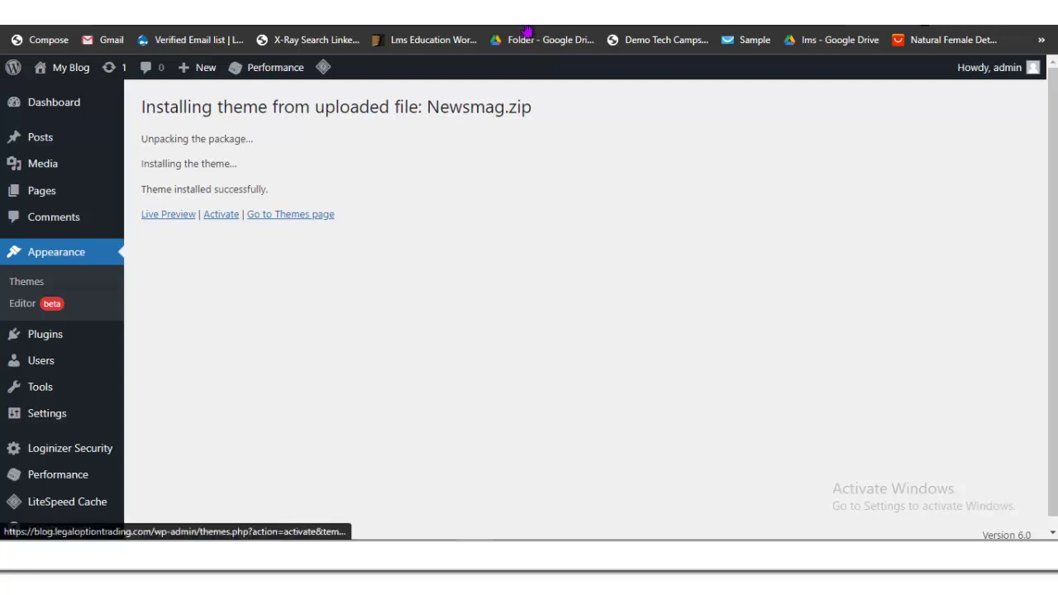
Step: Activate the Newsmag theme from the 'Theme installed successfully' page
left_click(220, 214)
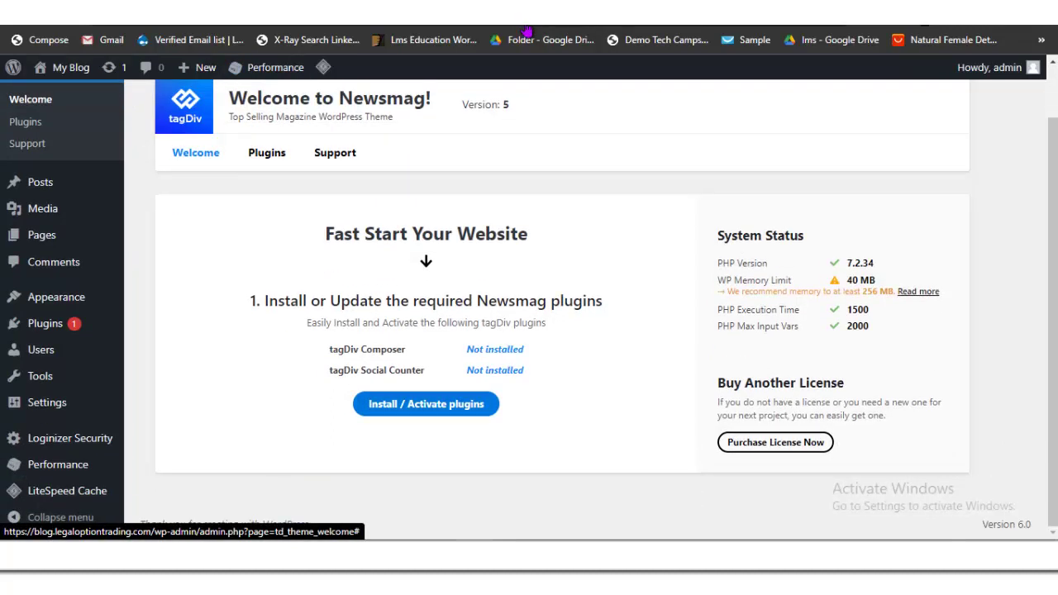
Step: Install and activate the required tagDiv Composer and tagDiv Social Counter plugins
key("Return")
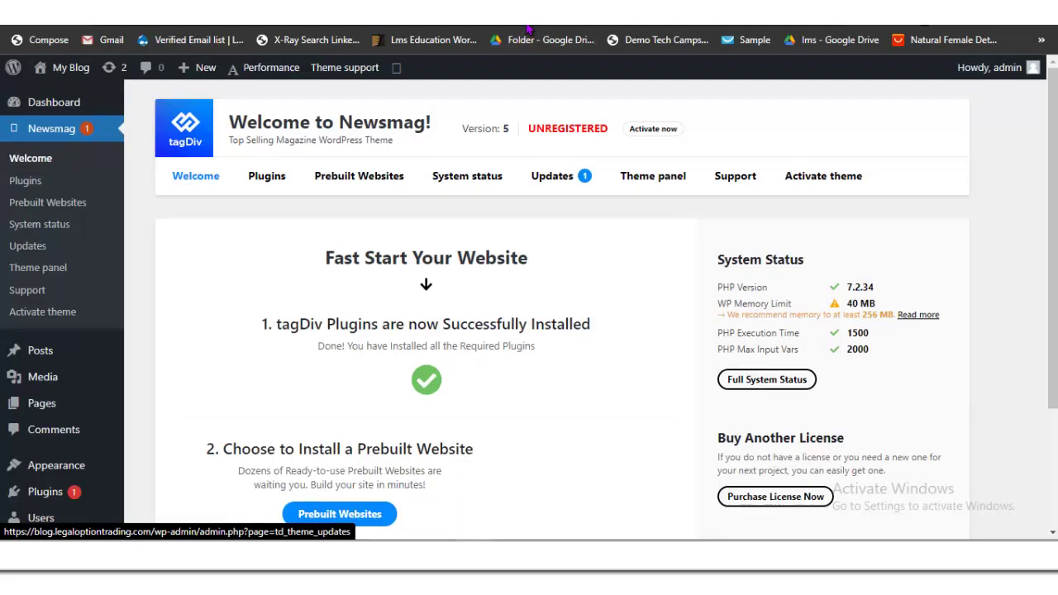
Step: Open Newsmag's Prebuilt Websites gallery showing demos like Default, Magazine, Food, Scandal and Cars
scroll(546, 331, "down", 2)
scroll(545, 330, "up", 2)
scroll(546, 331, "down", 2)
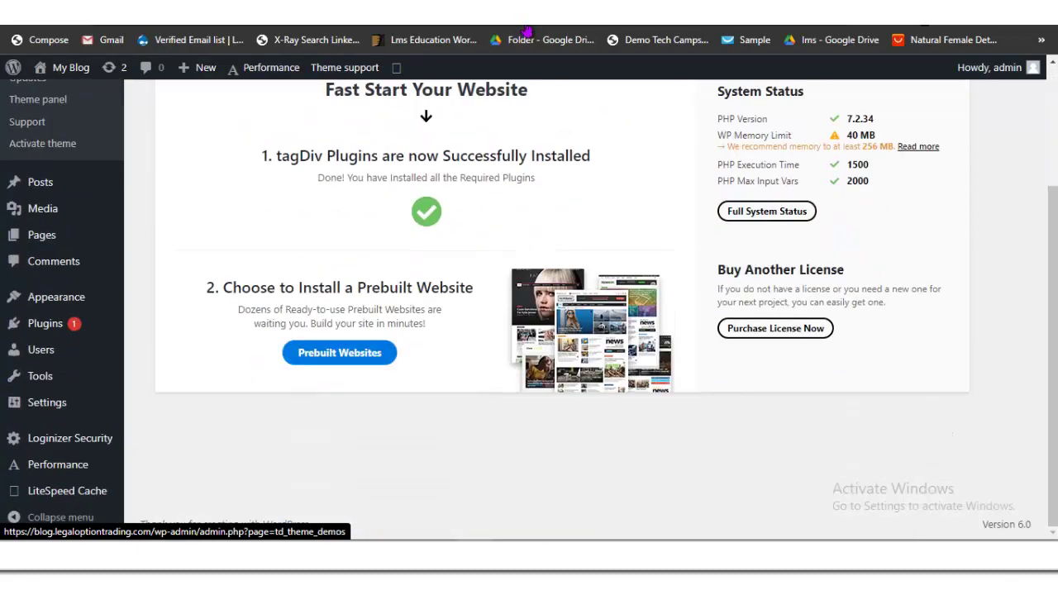
left_click(338, 352)
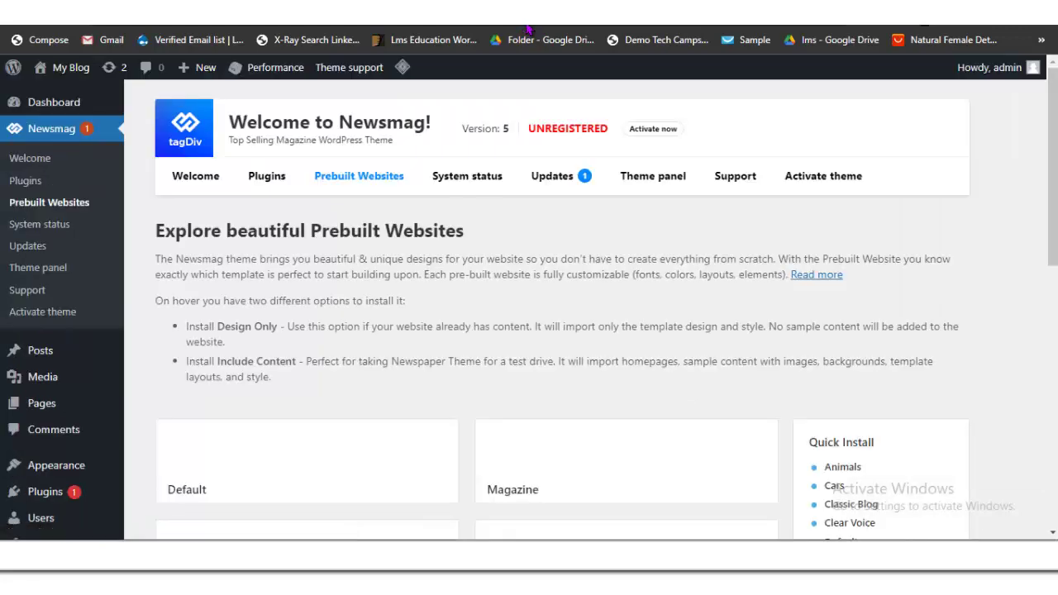
scroll(331, 347, "down", 3)
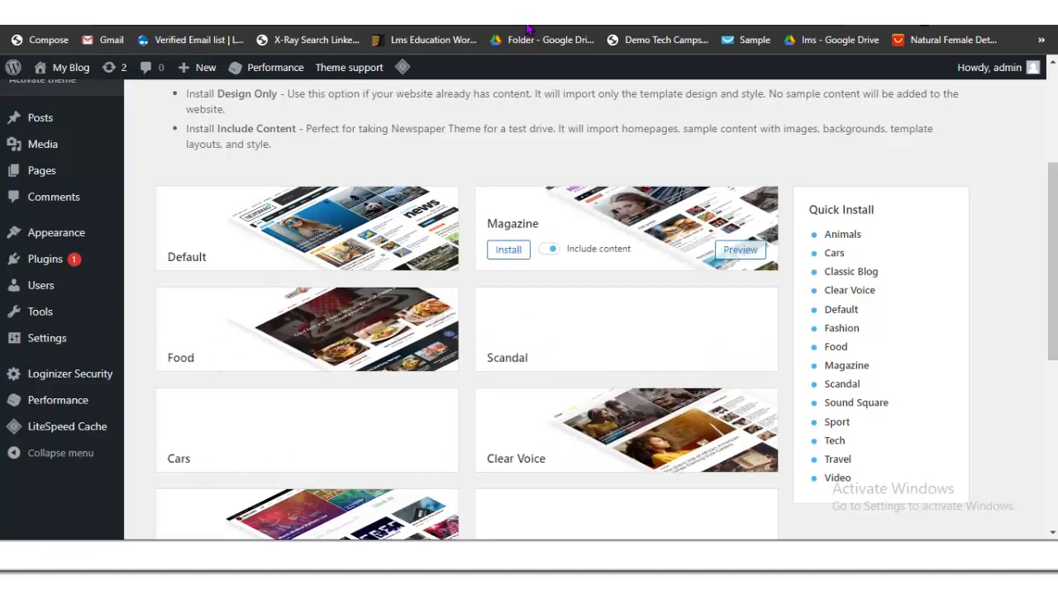
scroll(527, 29, "up", 1)
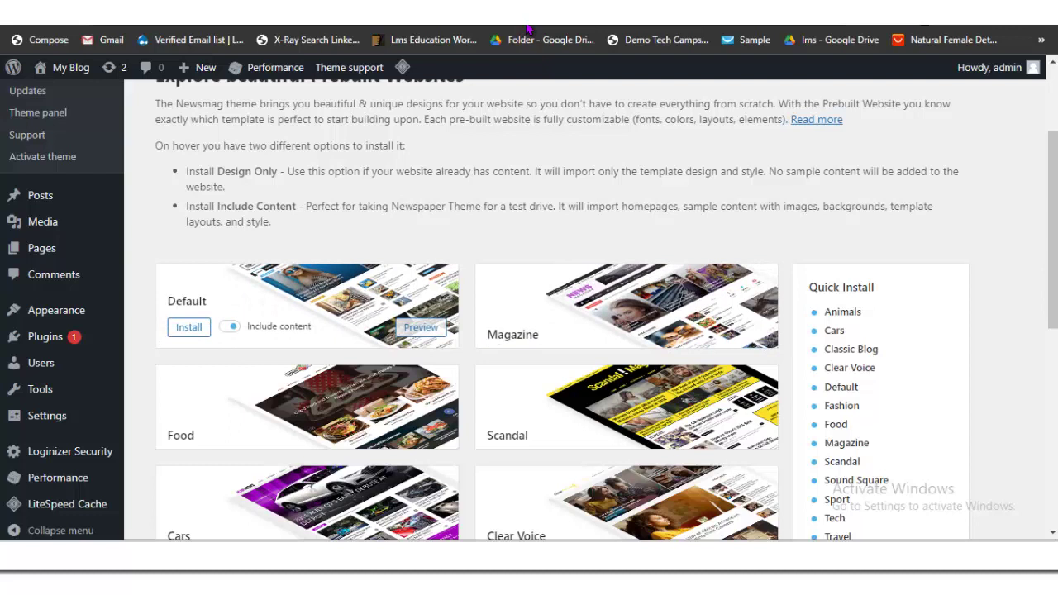
Step: Open the Magazine demo preview in a new tab
right_click(421, 327)
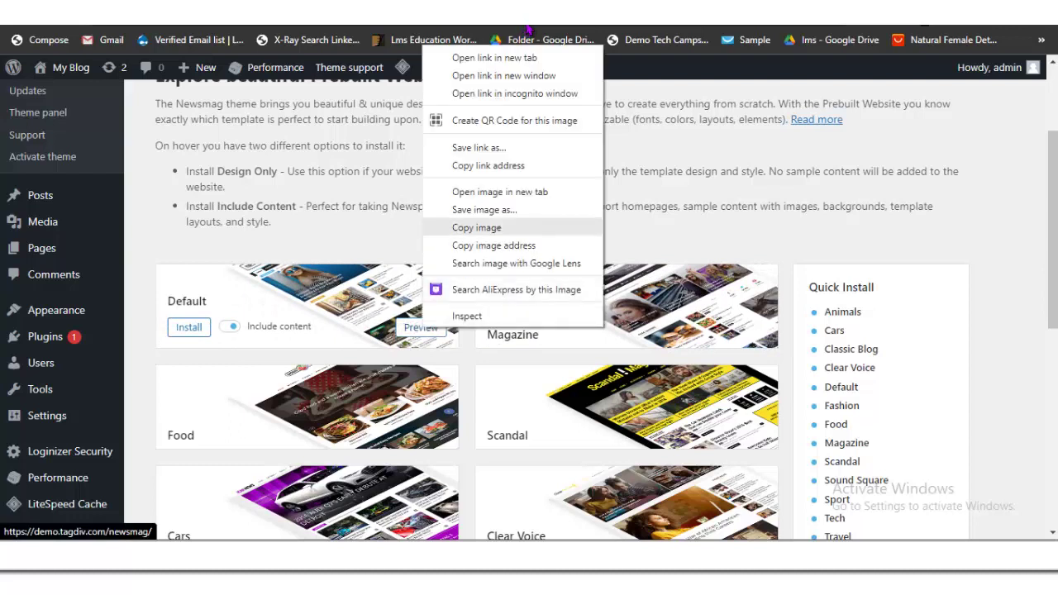
key("Escape")
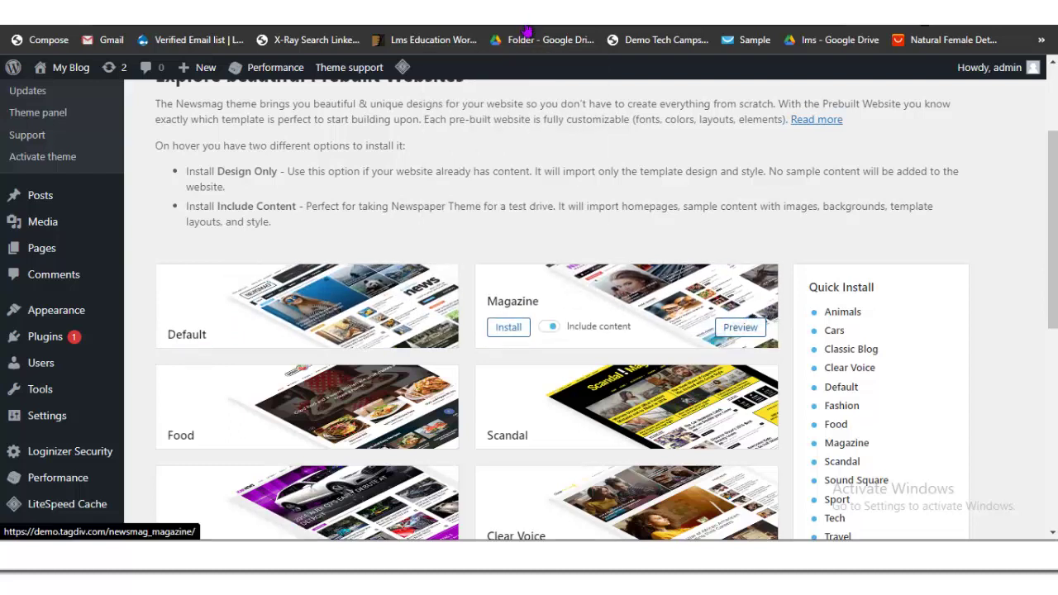
right_click(737, 332)
left_click(776, 60)
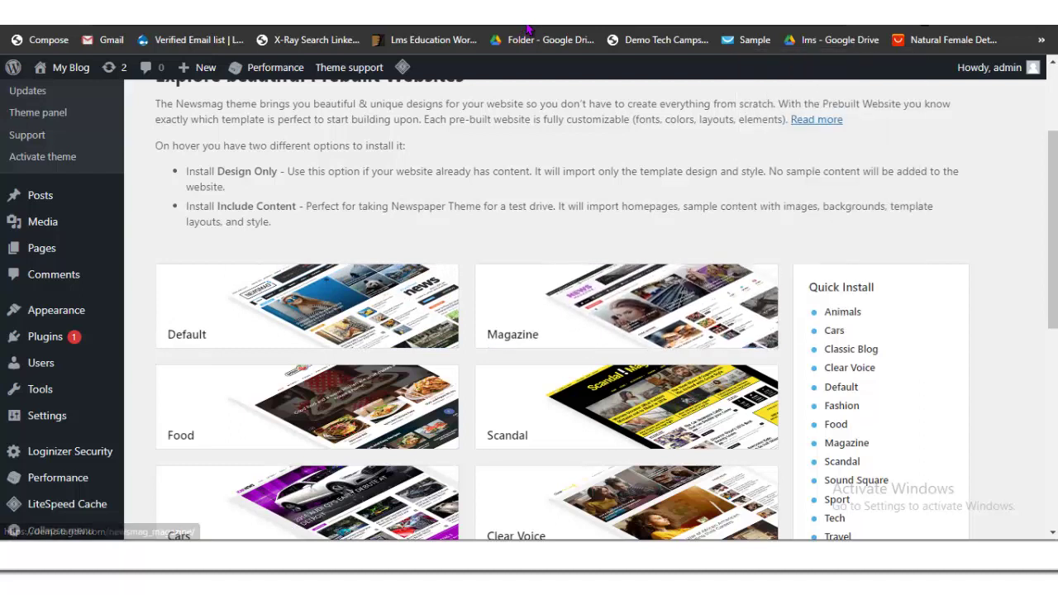
left_click(529, 30)
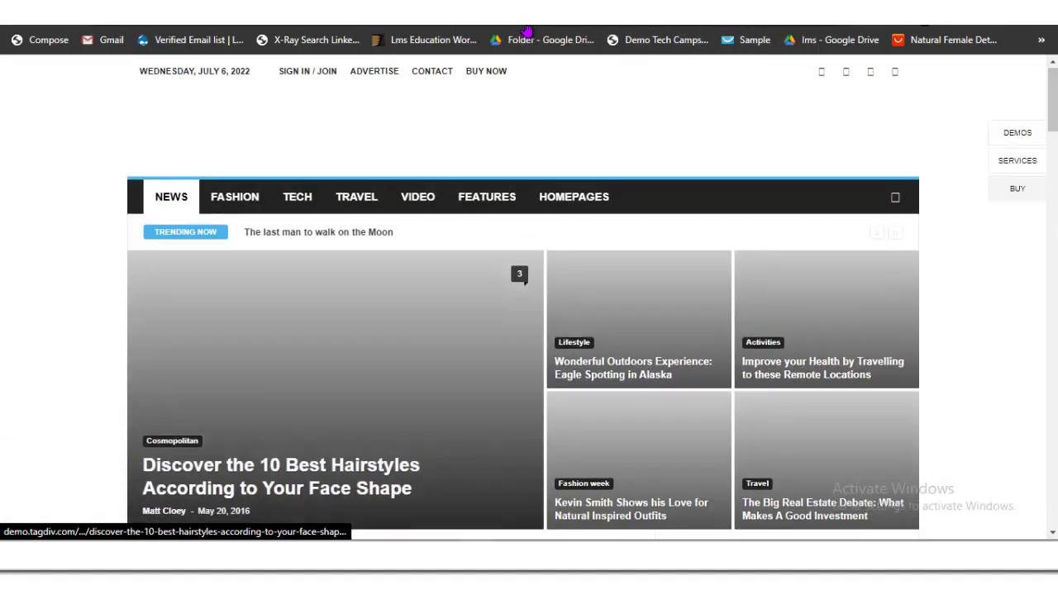
Step: Scroll through and reload the Newsmag demo preview to inspect its news-magazine layout
scroll(527, 33, "down", 3)
scroll(528, 33, "down", 2)
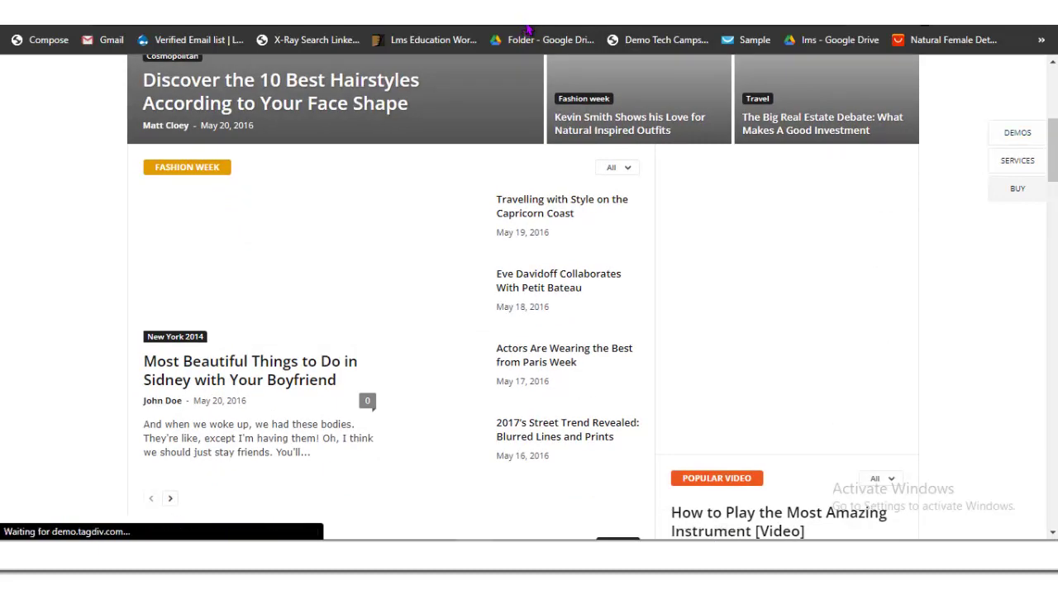
scroll(527, 33, "up", 3)
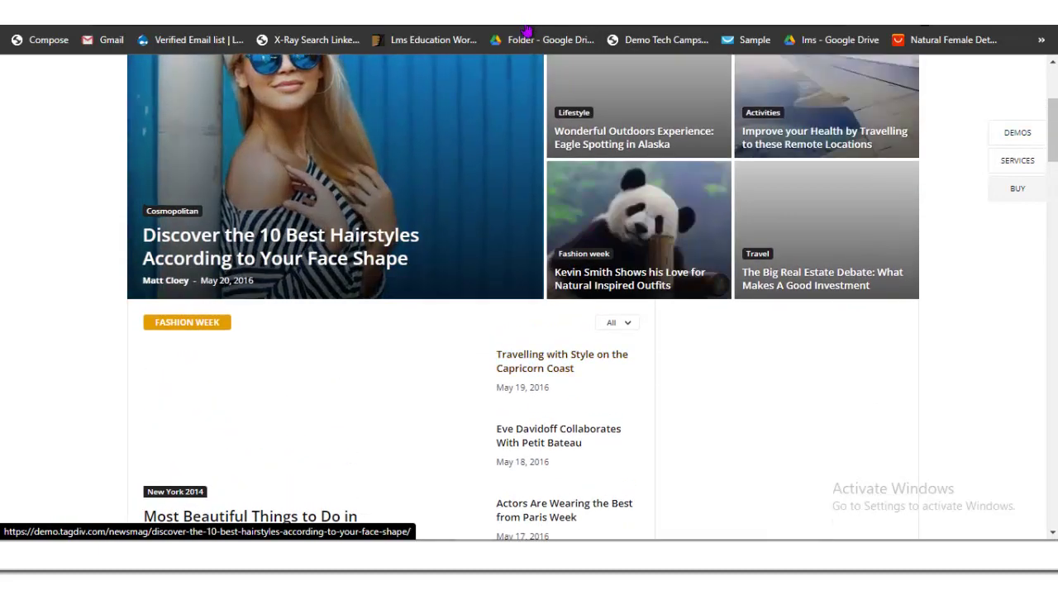
scroll(527, 33, "up", 2)
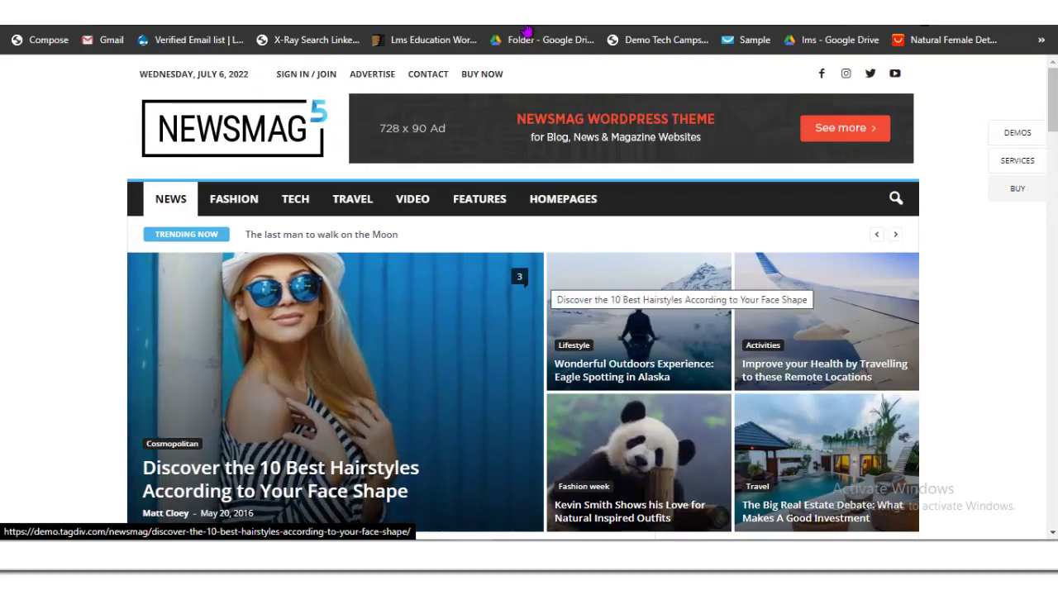
scroll(527, 32, "down", 8)
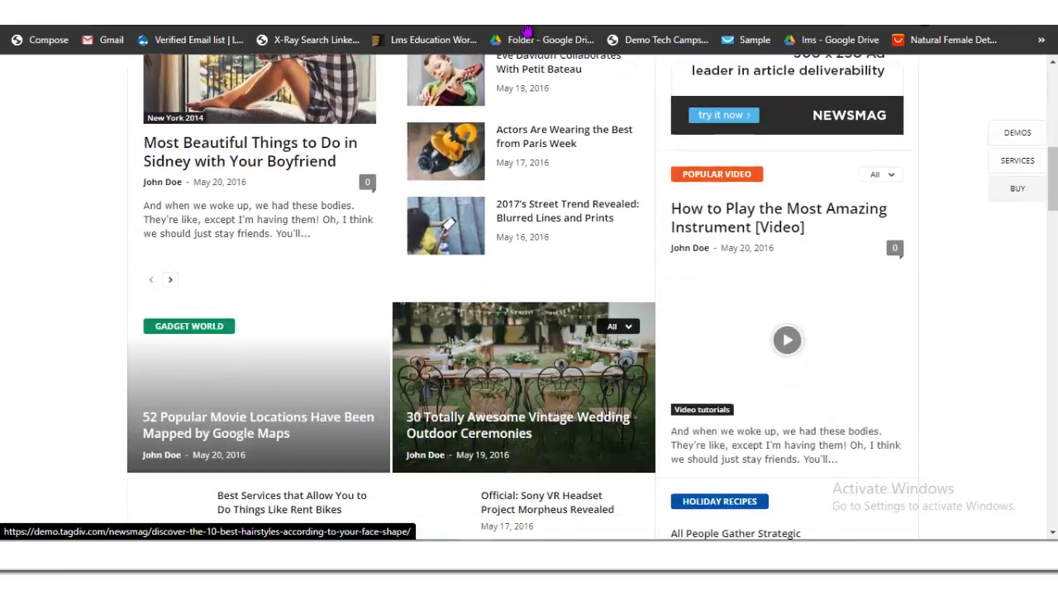
scroll(529, 30, "down", 4)
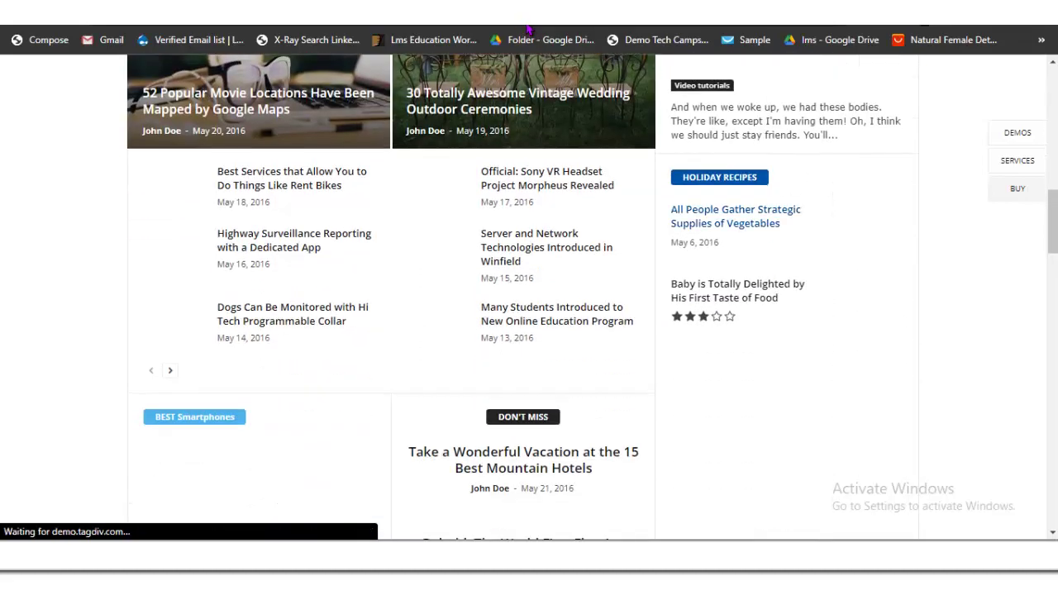
scroll(527, 30, "up", 13)
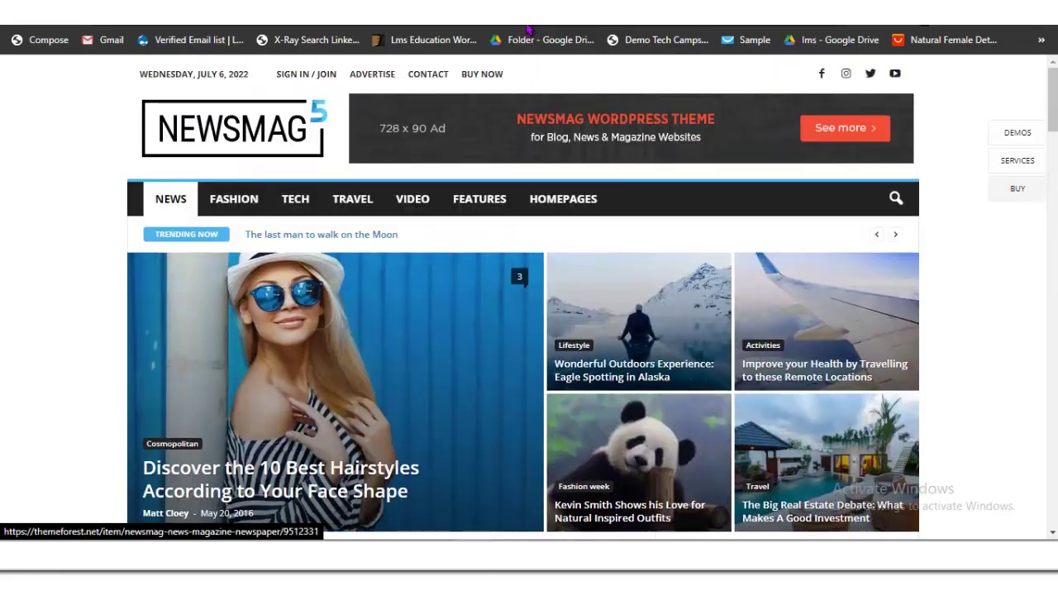
key("F5")
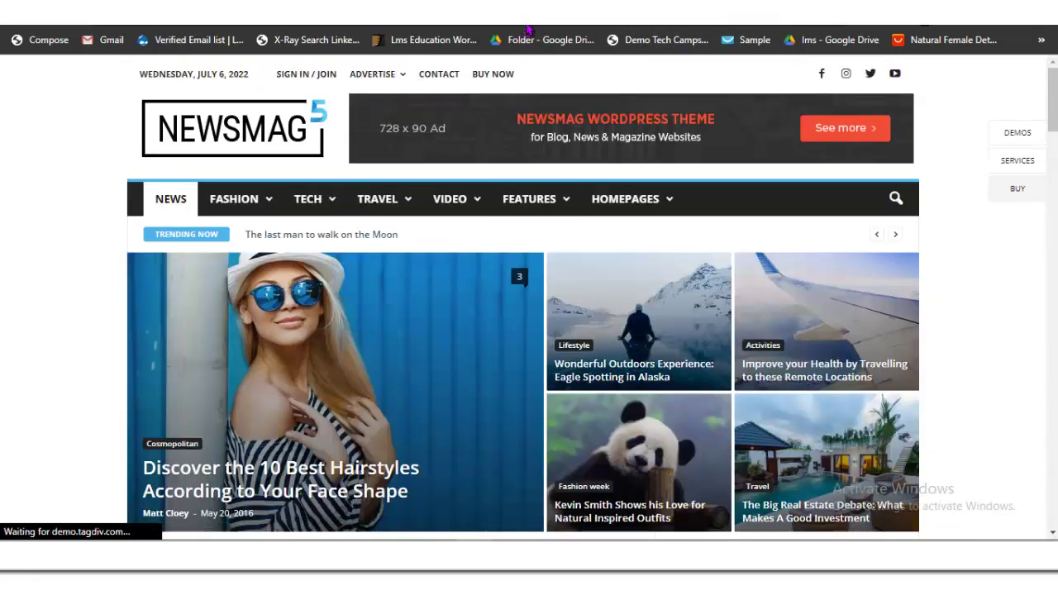
scroll(528, 30, "down", 2)
scroll(527, 30, "down", 2)
scroll(527, 29, "up", 6)
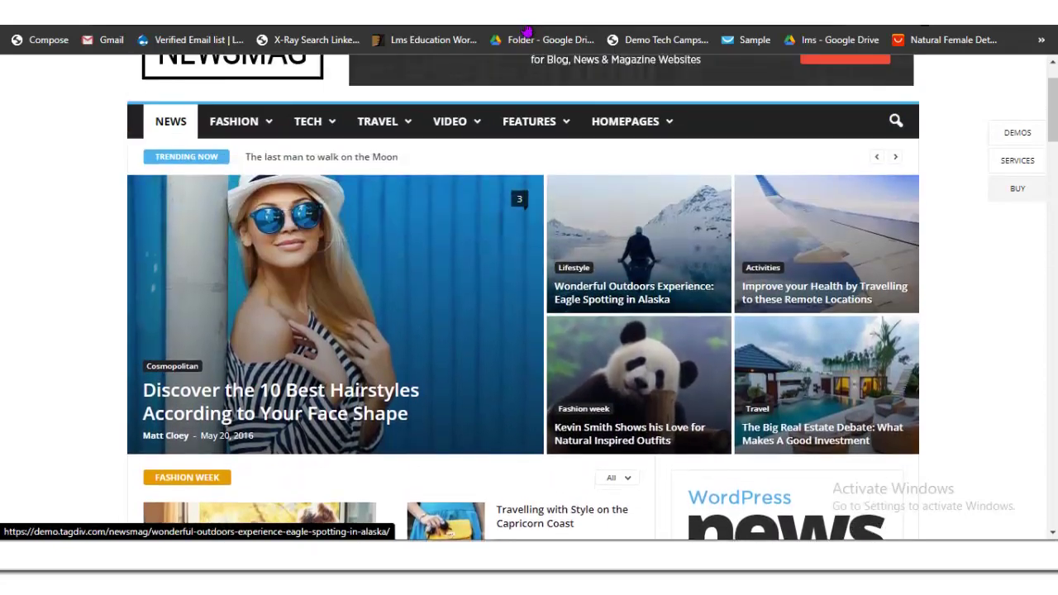
scroll(527, 30, "down", 10)
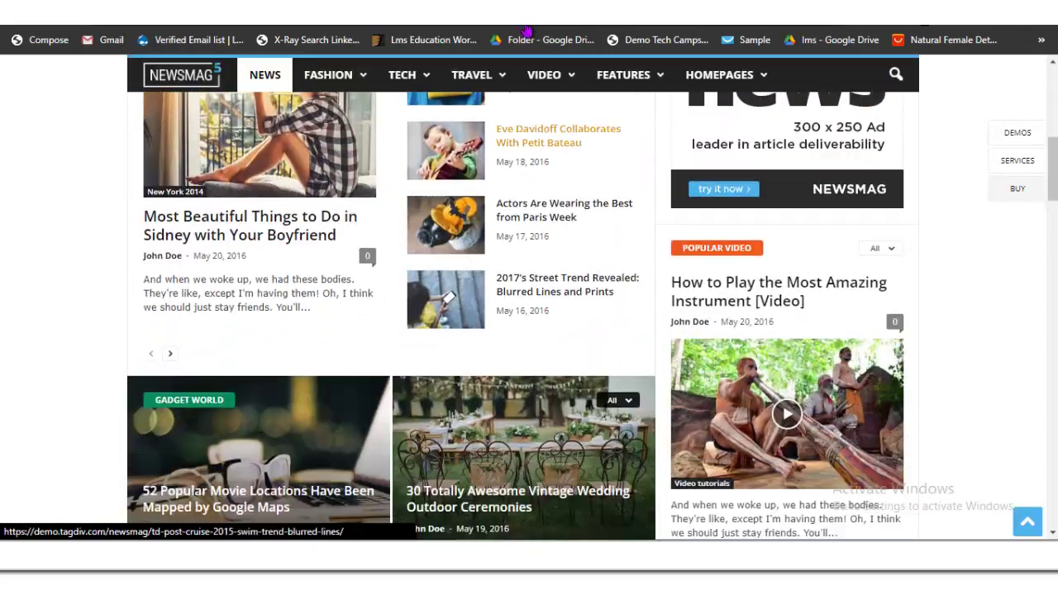
scroll(527, 30, "down", 9)
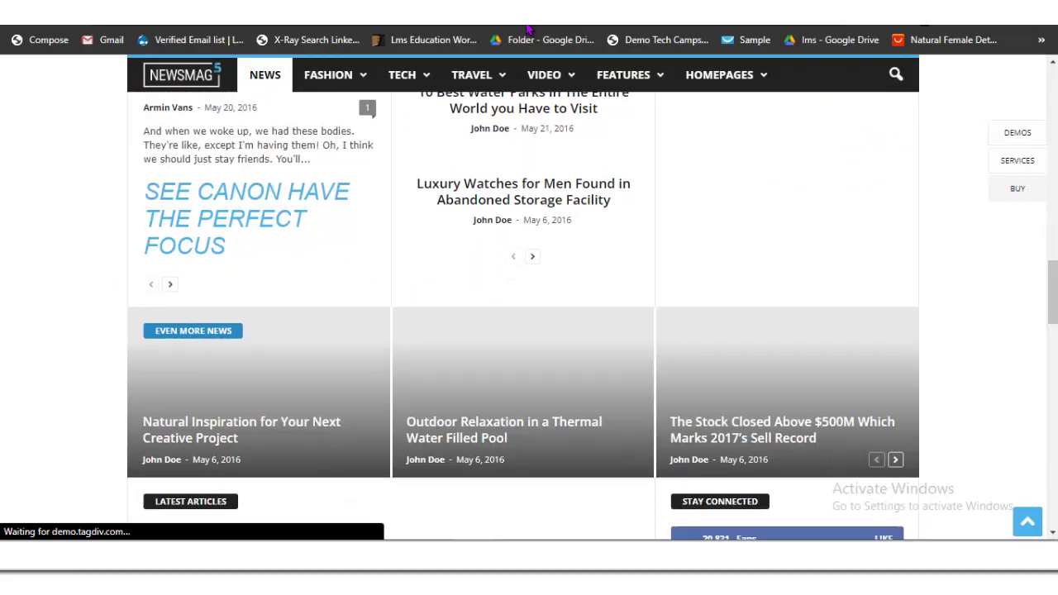
scroll(527, 30, "up", 10)
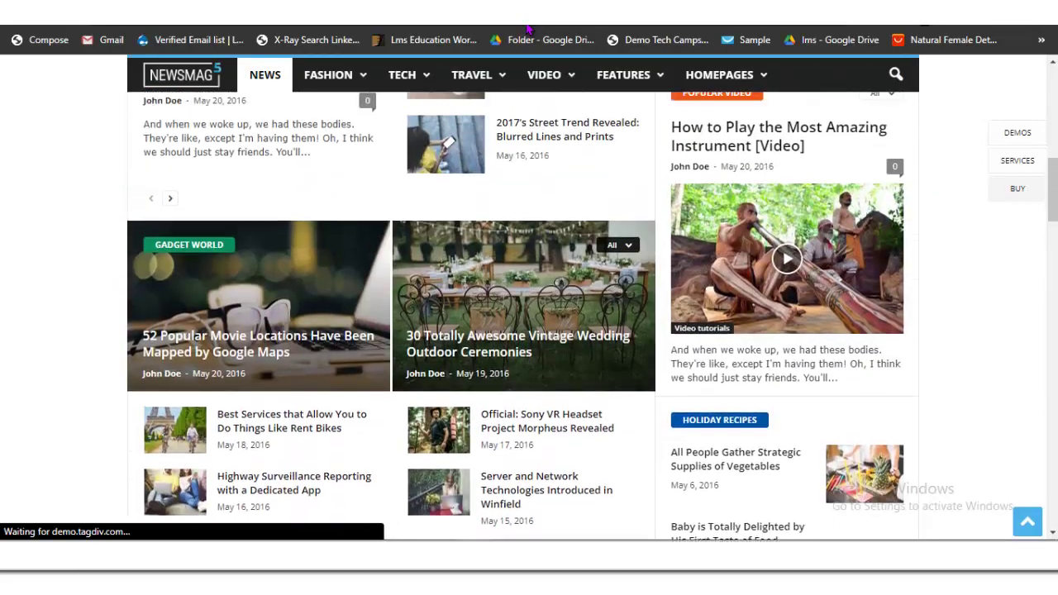
scroll(527, 29, "up", 4)
scroll(528, 30, "down", 12)
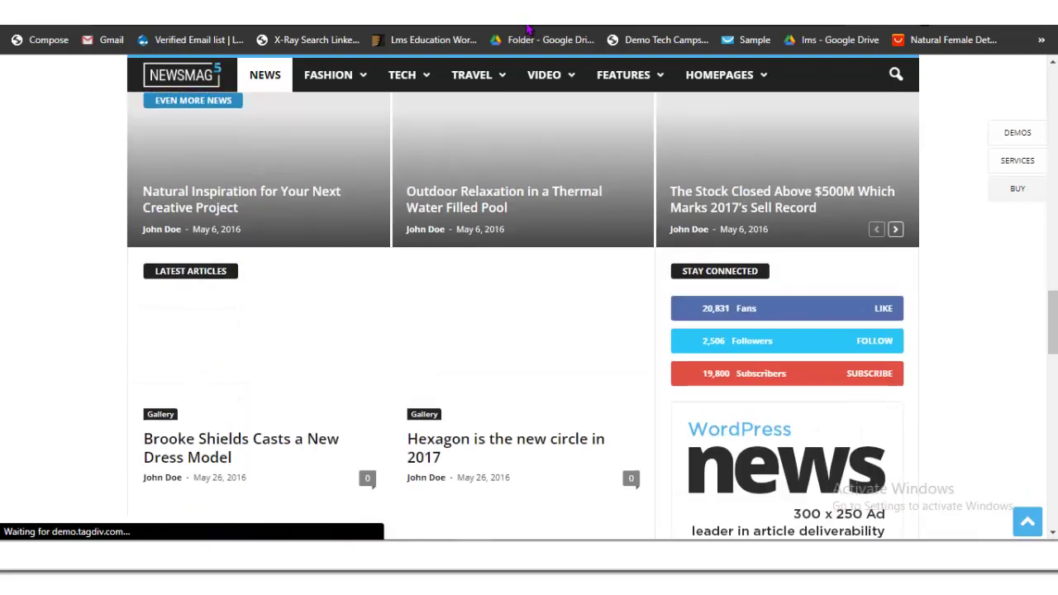
scroll(527, 30, "up", 10)
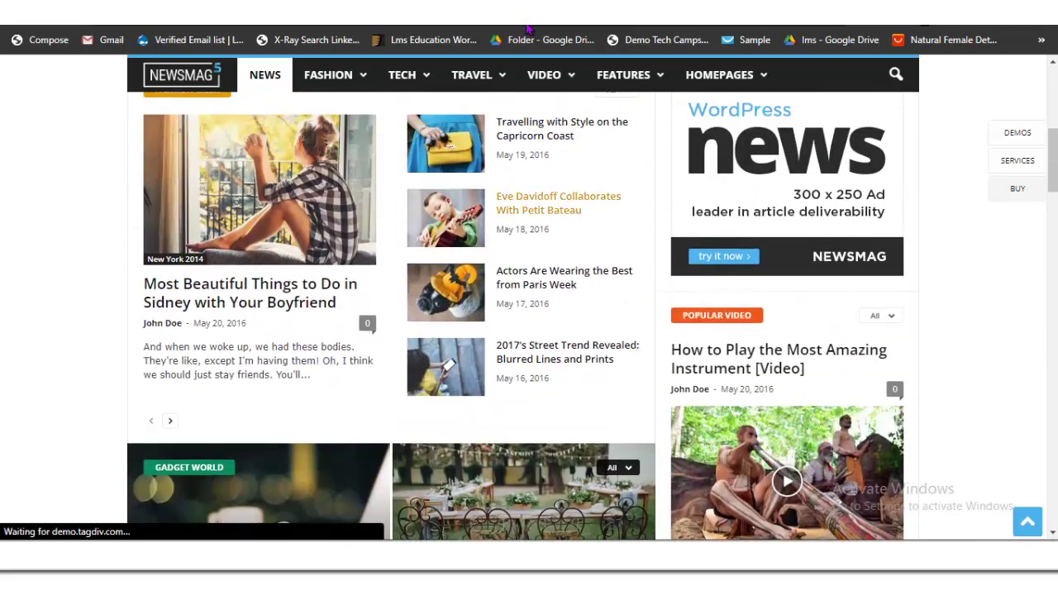
scroll(527, 30, "up", 6)
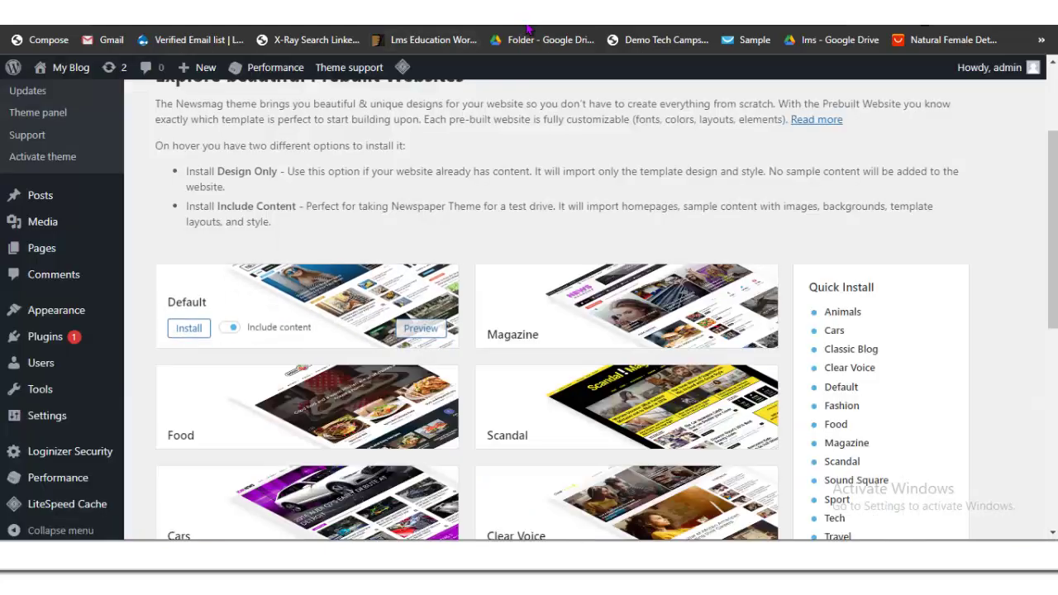
Step: Confirm installing the full Default demo with its sample content
key("Return")
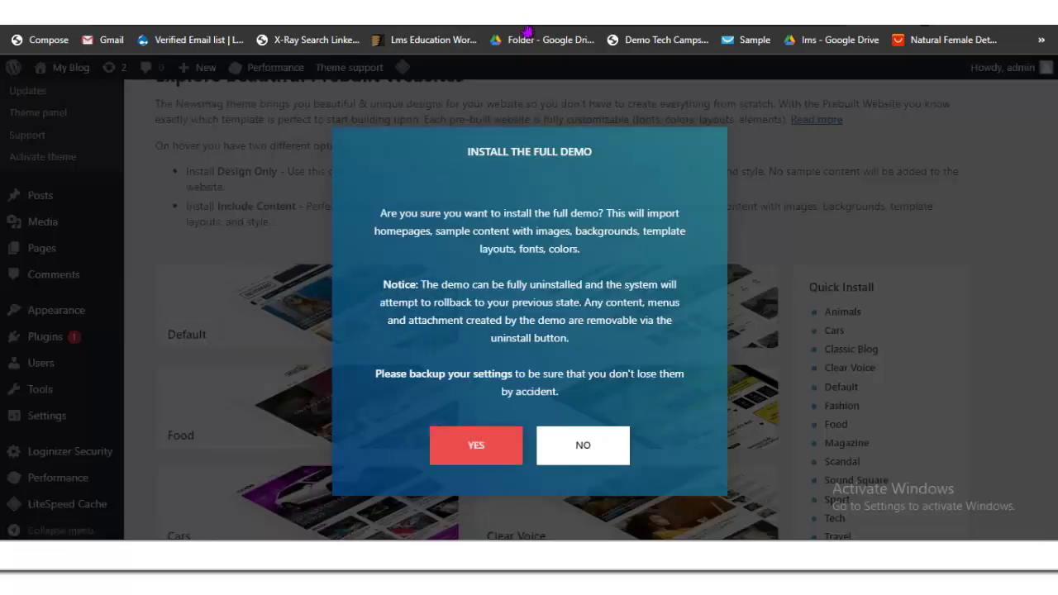
key("Return")
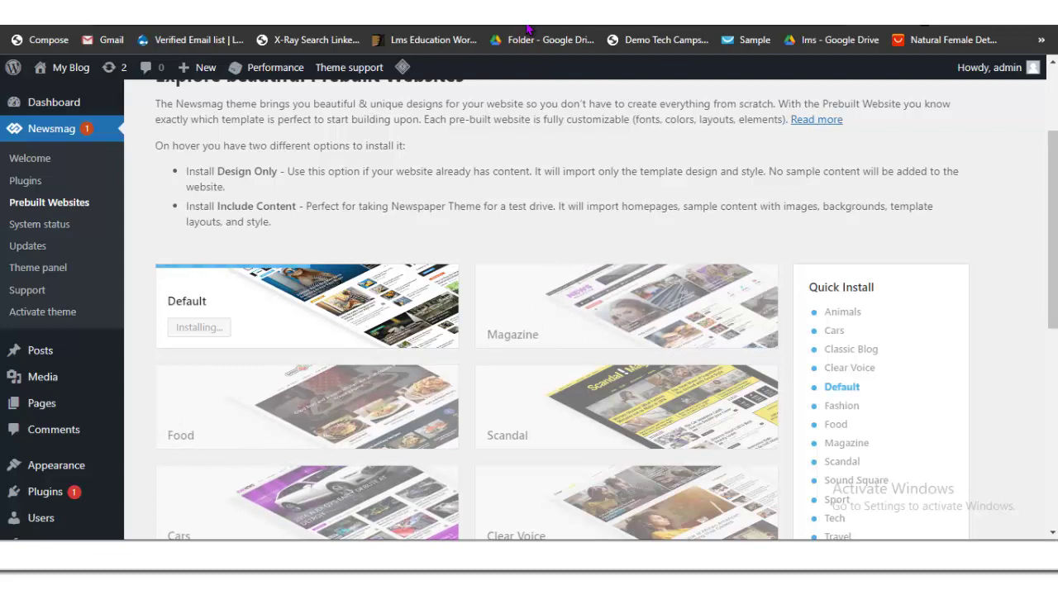
Step: Browse the demo cards until the Default demo reports 'Demo installed!'
scroll(527, 29, "down", 1)
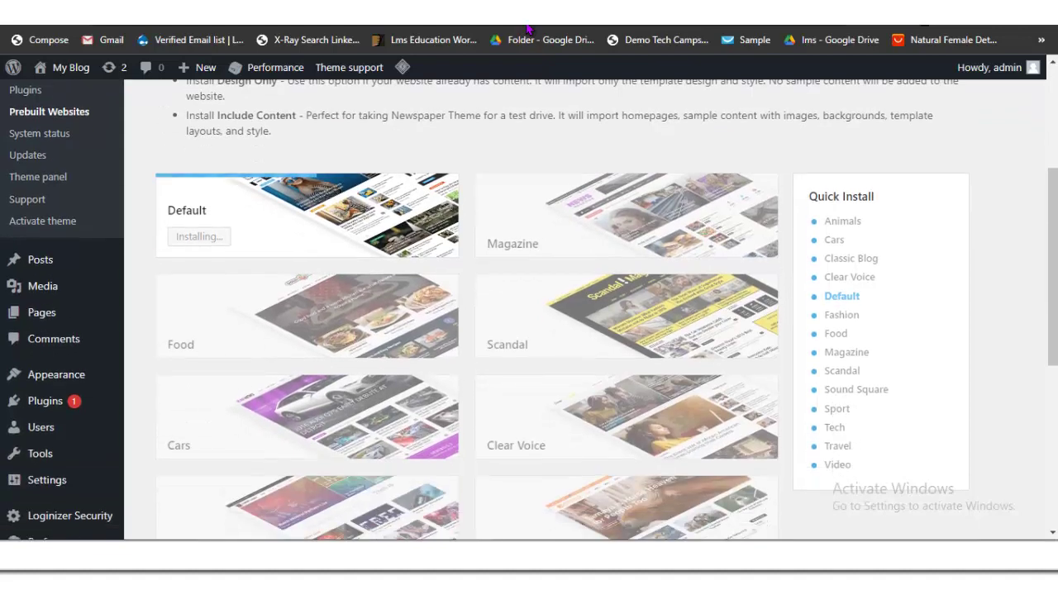
scroll(528, 28, "up", 1)
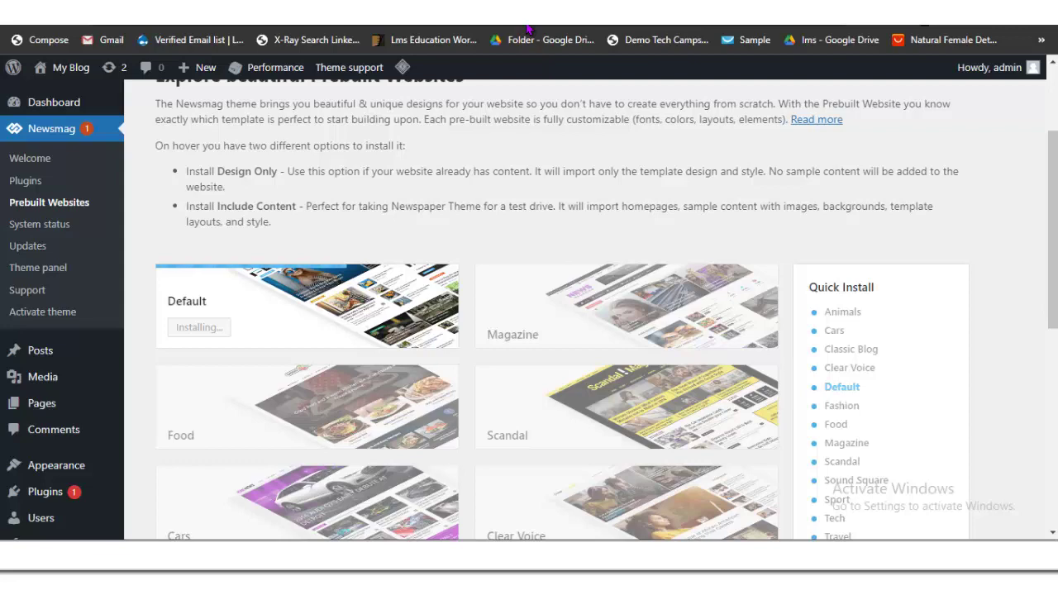
scroll(527, 29, "up", 2)
scroll(527, 28, "down", 2)
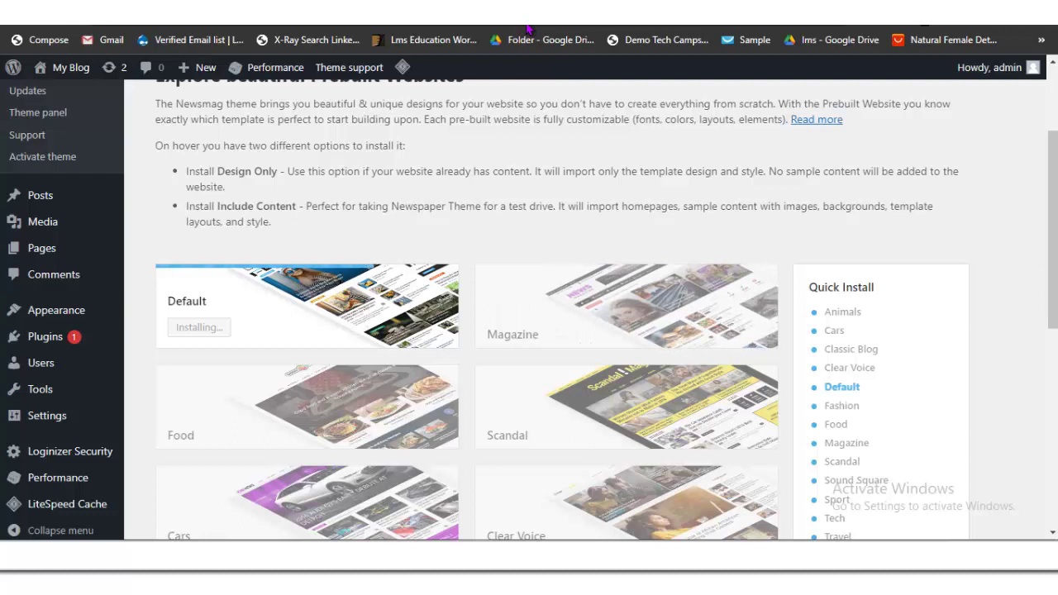
scroll(628, 331, "down", 1)
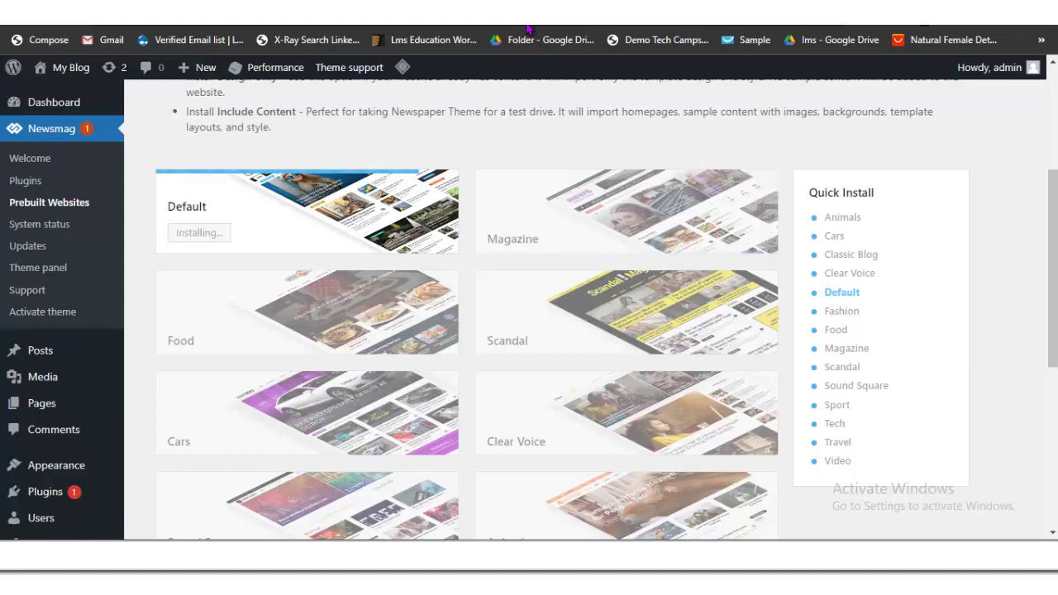
key("Down")
key("Down")
scroll(331, 265, "down", 4)
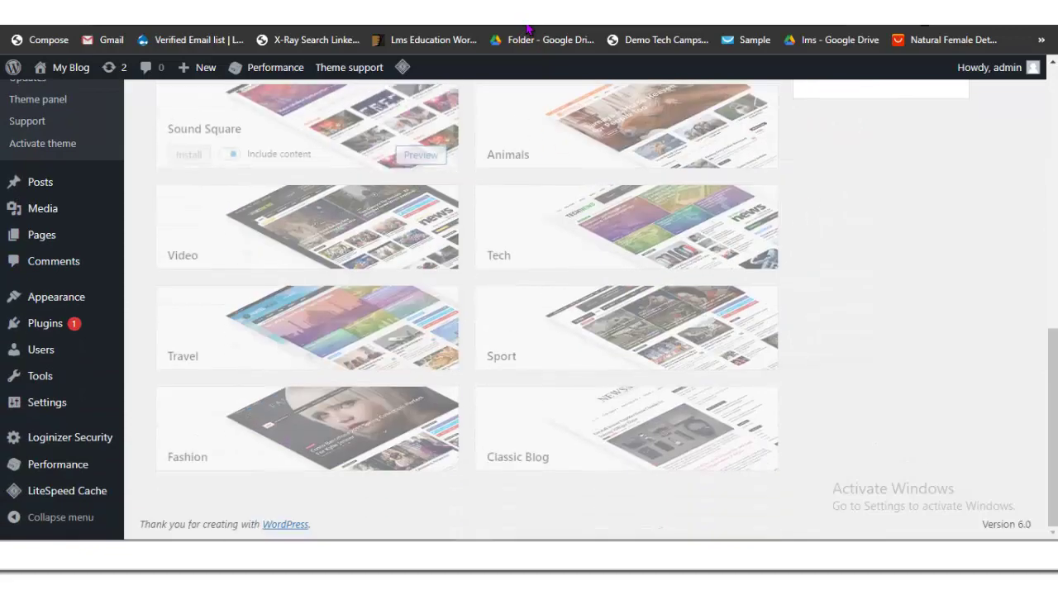
scroll(331, 264, "up", 3)
key("Home")
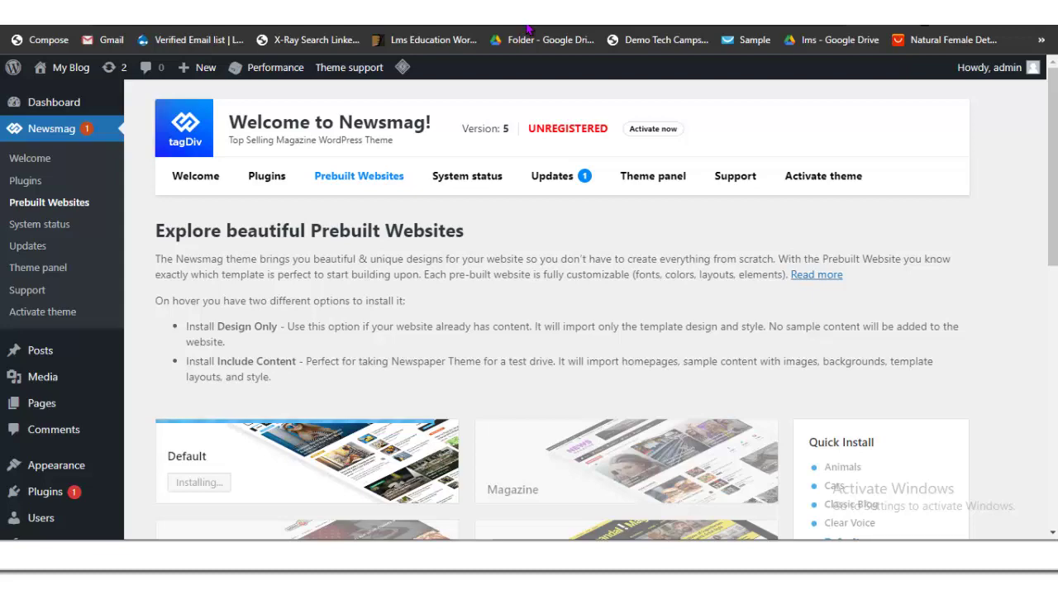
key("Down")
key("Down")
key("Down")
key("Down")
key("Down")
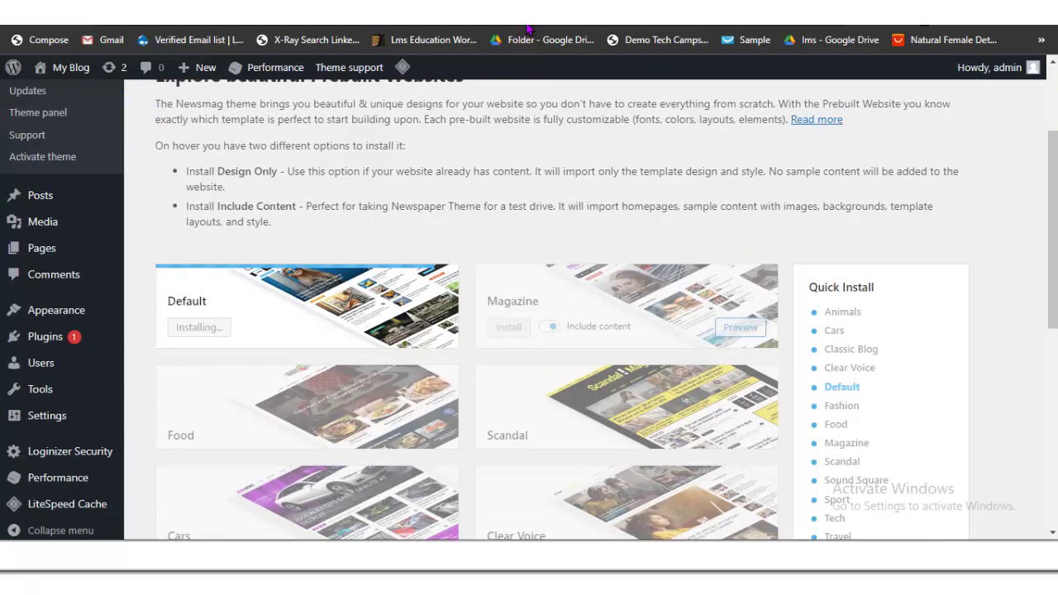
key("Down")
key("Down")
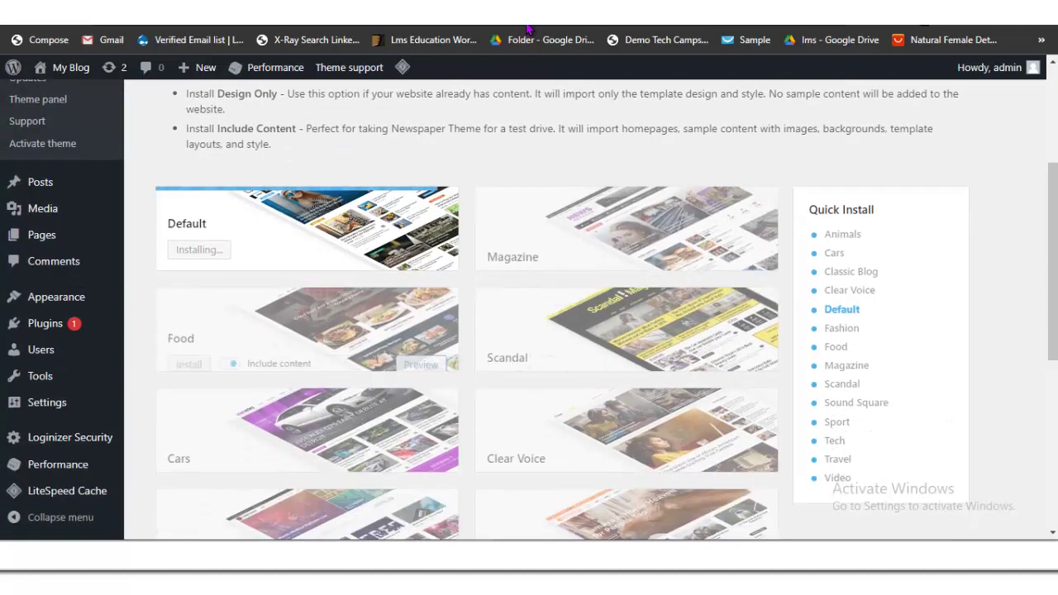
key("Down")
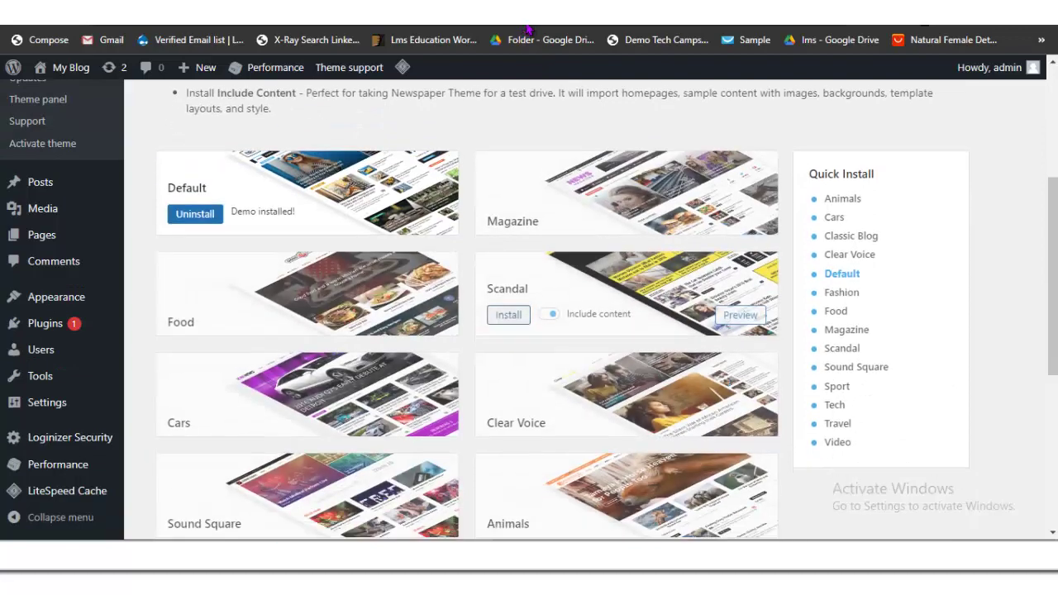
Step: Visit the blog's front page through My Blog to see the result
key("Down")
key("Down")
key("Down")
key("Up")
key("Up")
key("Up")
key("Up")
key("Up")
key("Up")
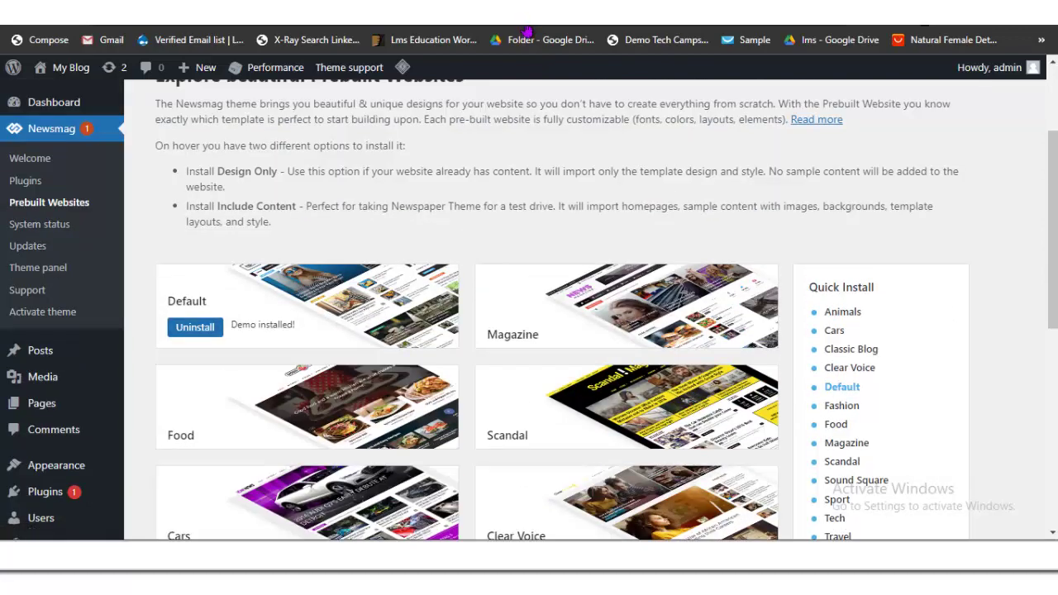
key("Return")
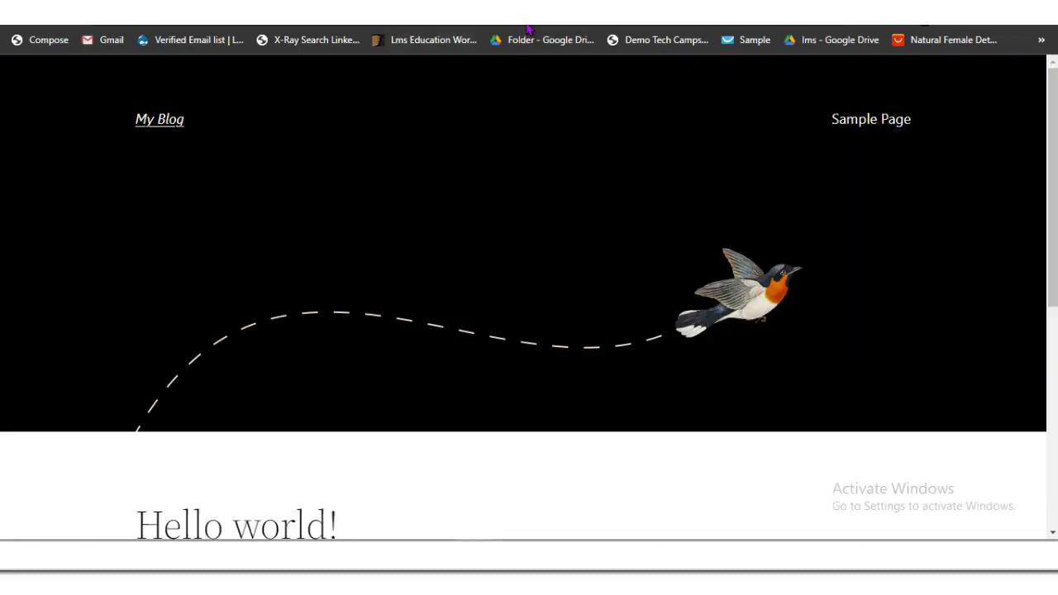
key("Page_Down")
key("Page_Up")
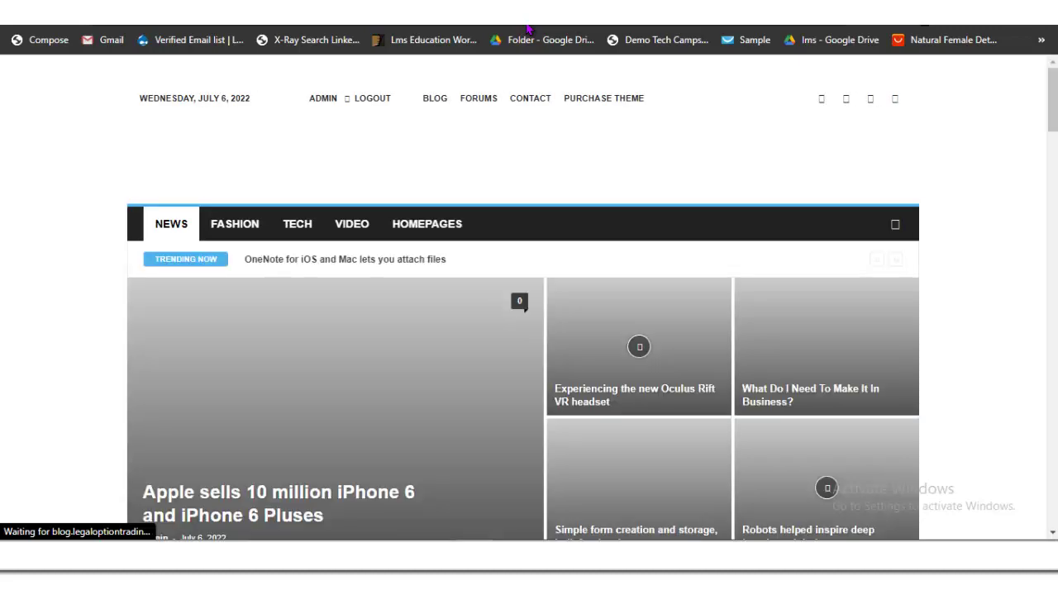
scroll(529, 314, "down", 2)
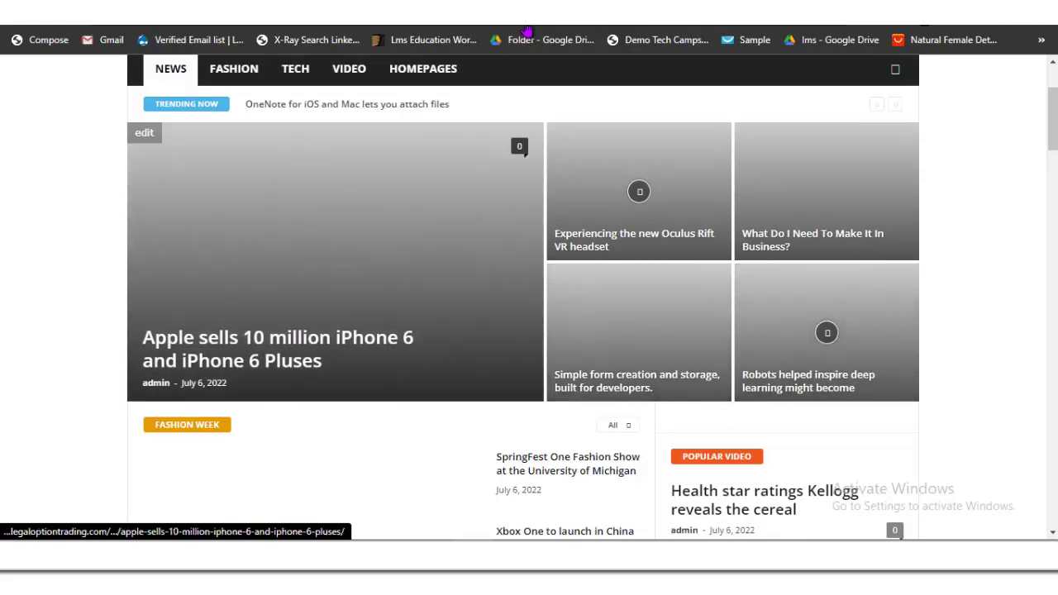
scroll(529, 314, "down", 3)
scroll(529, 314, "down", 10)
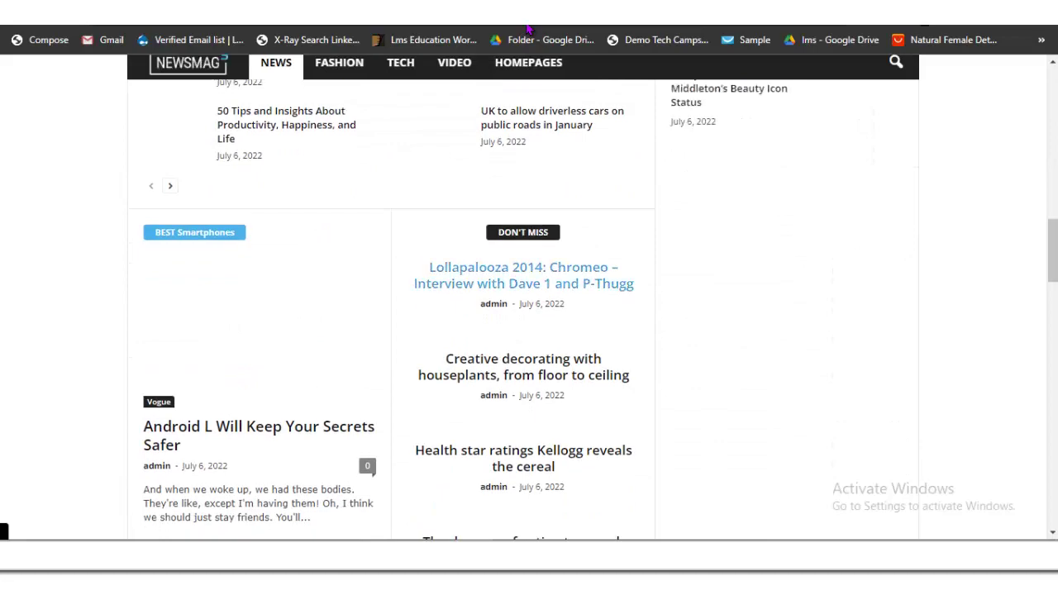
scroll(496, 347, "up", 10)
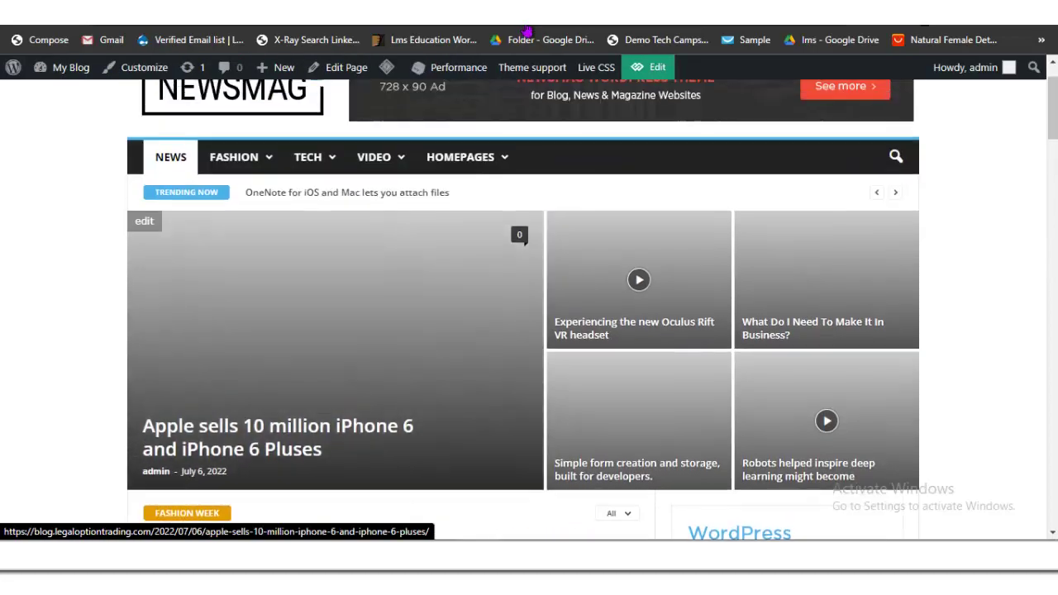
scroll(526, 32, "down", 5)
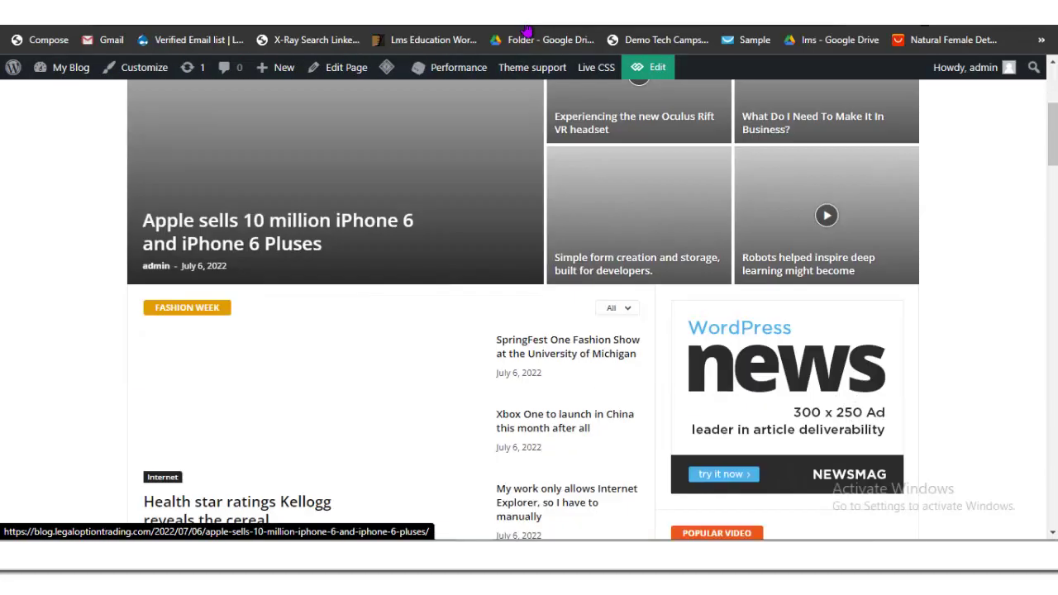
scroll(527, 29, "down", 5)
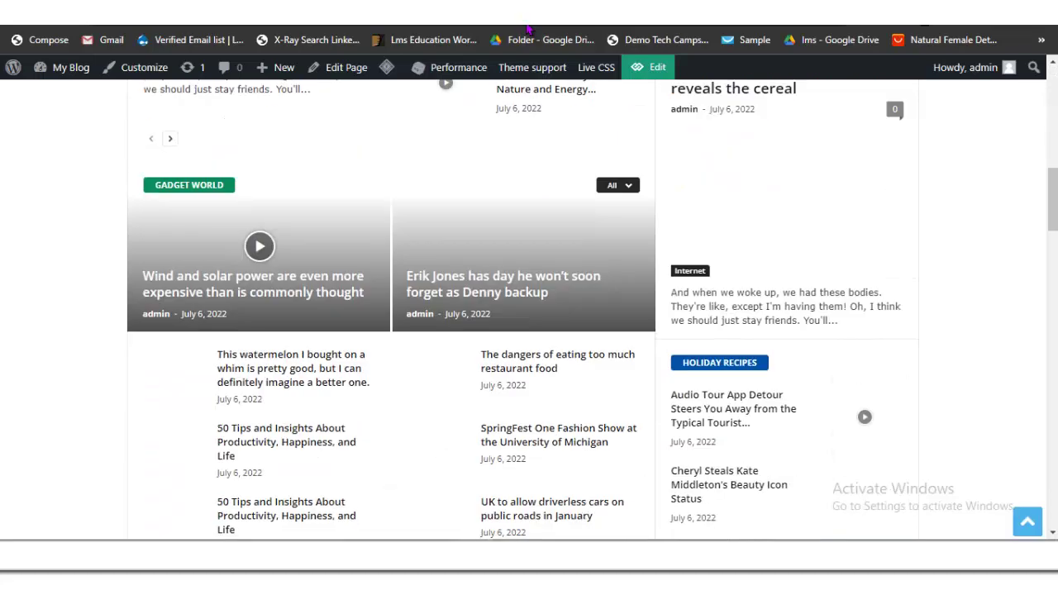
scroll(526, 31, "down", 4)
scroll(527, 31, "up", 5)
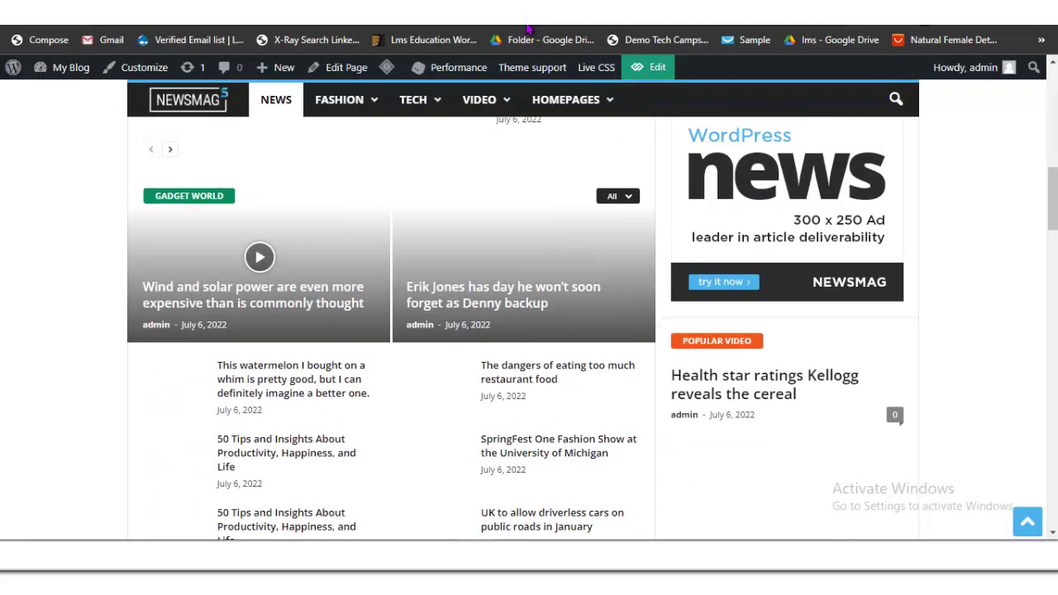
scroll(527, 31, "up", 8)
scroll(527, 31, "down", 3)
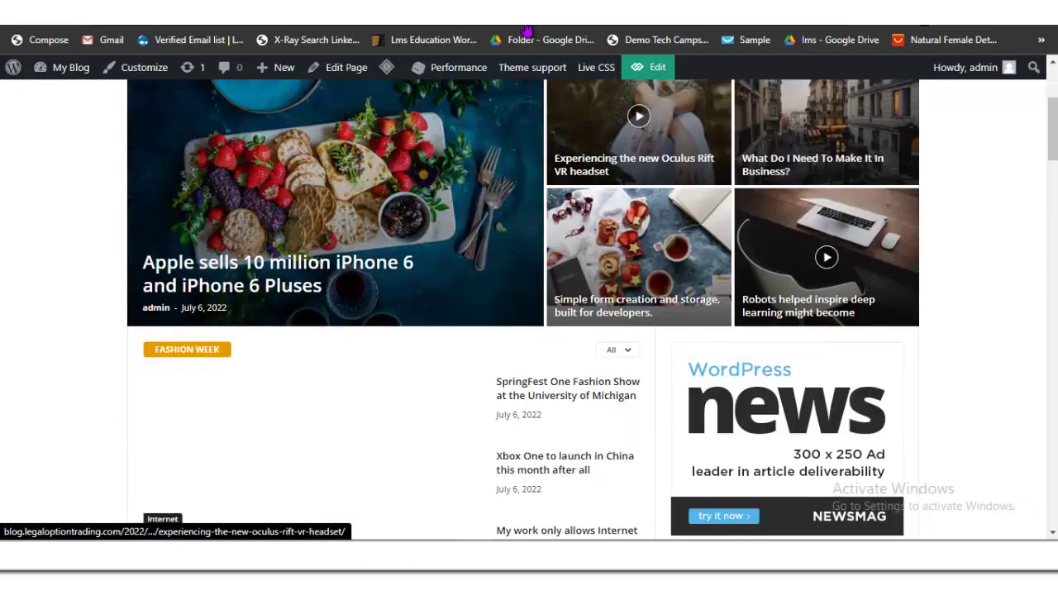
scroll(527, 31, "down", 6)
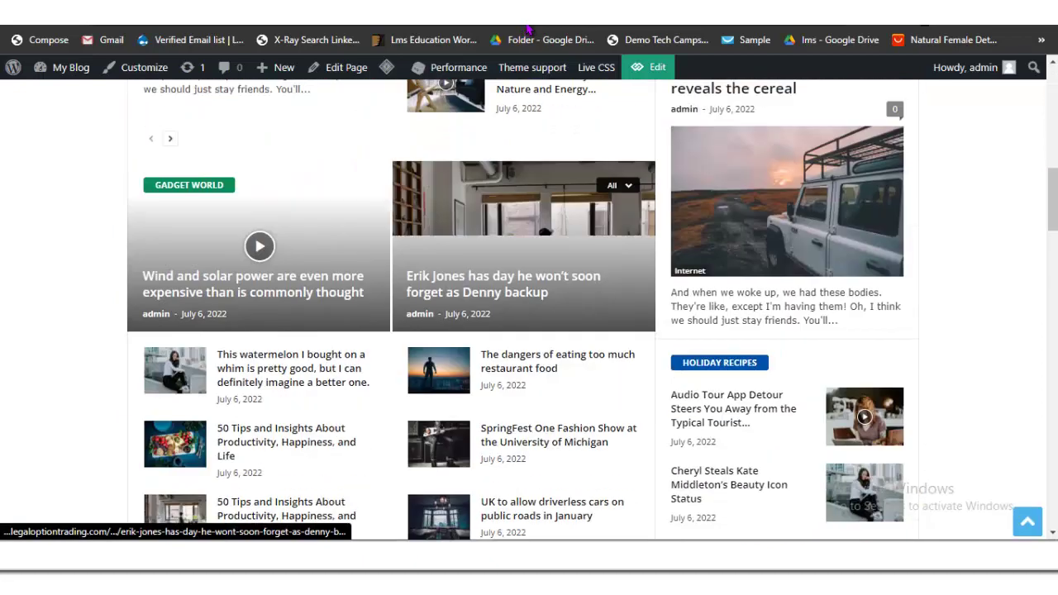
scroll(526, 31, "down", 1)
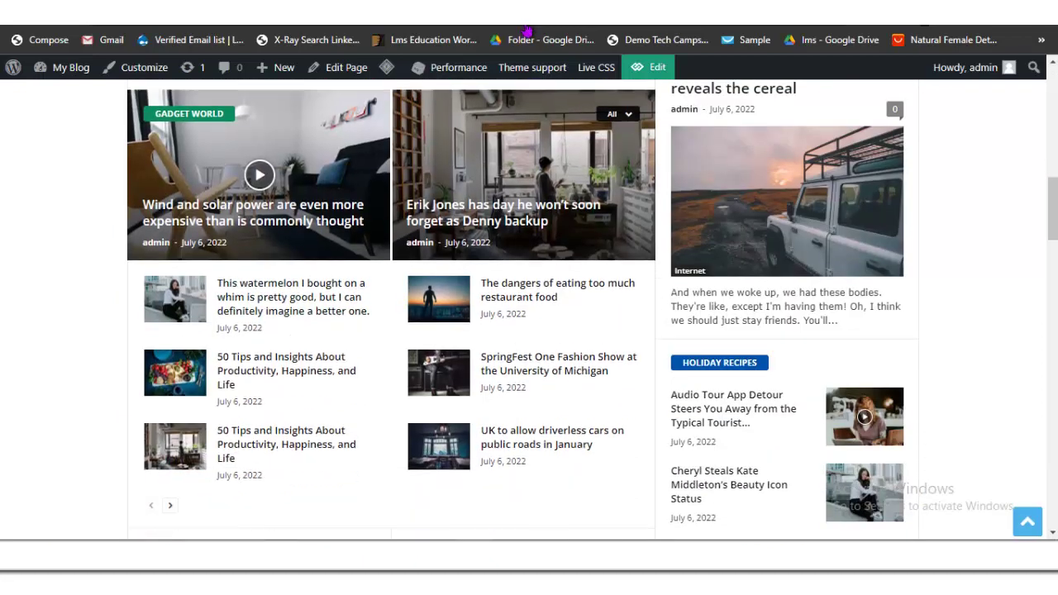
scroll(526, 31, "down", 10)
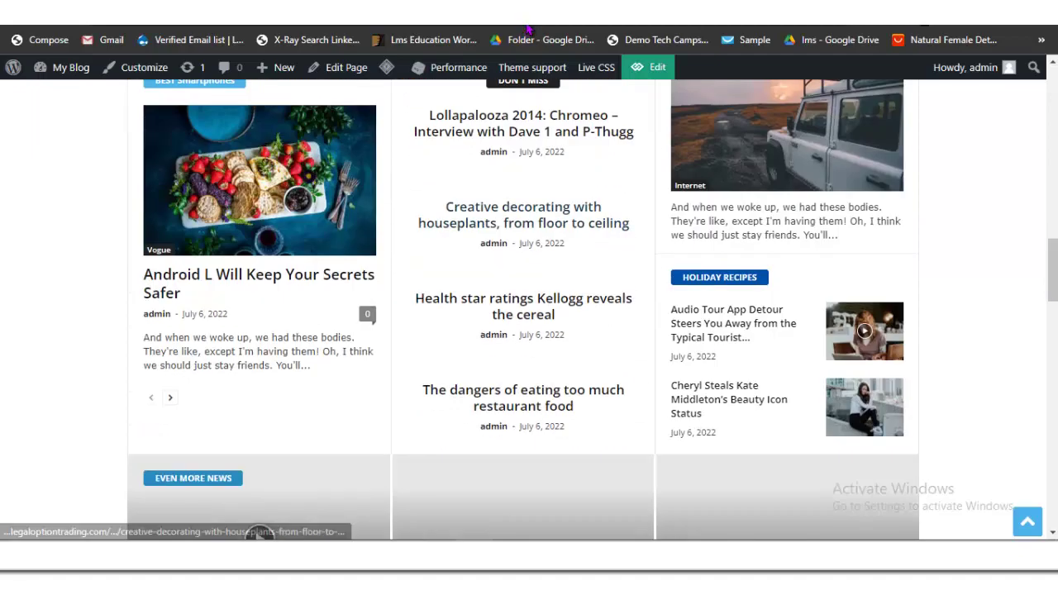
scroll(526, 30, "down", 12)
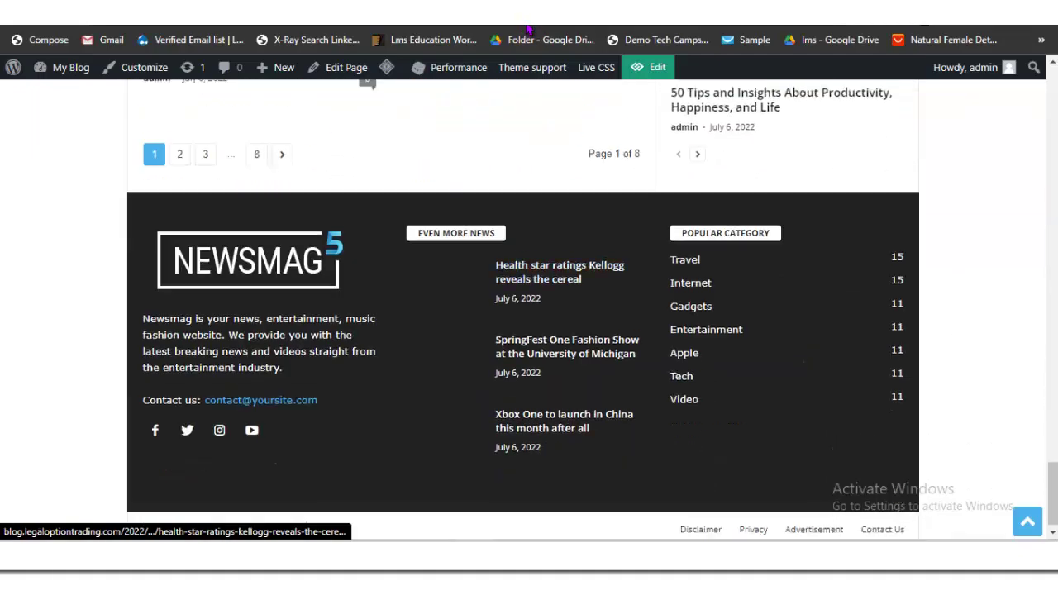
scroll(526, 32, "up", 20)
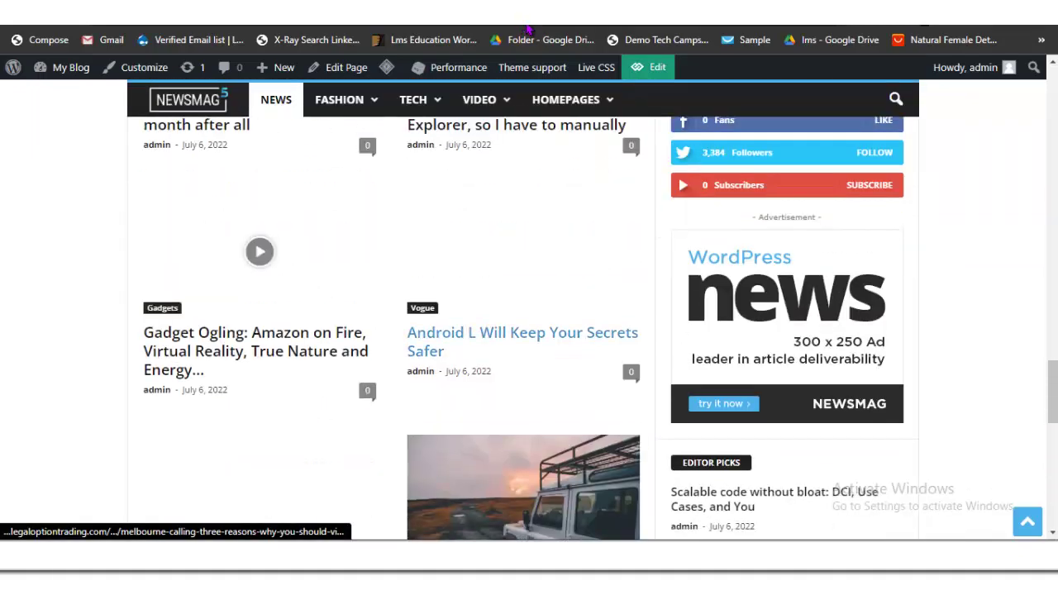
scroll(526, 31, "up", 5)
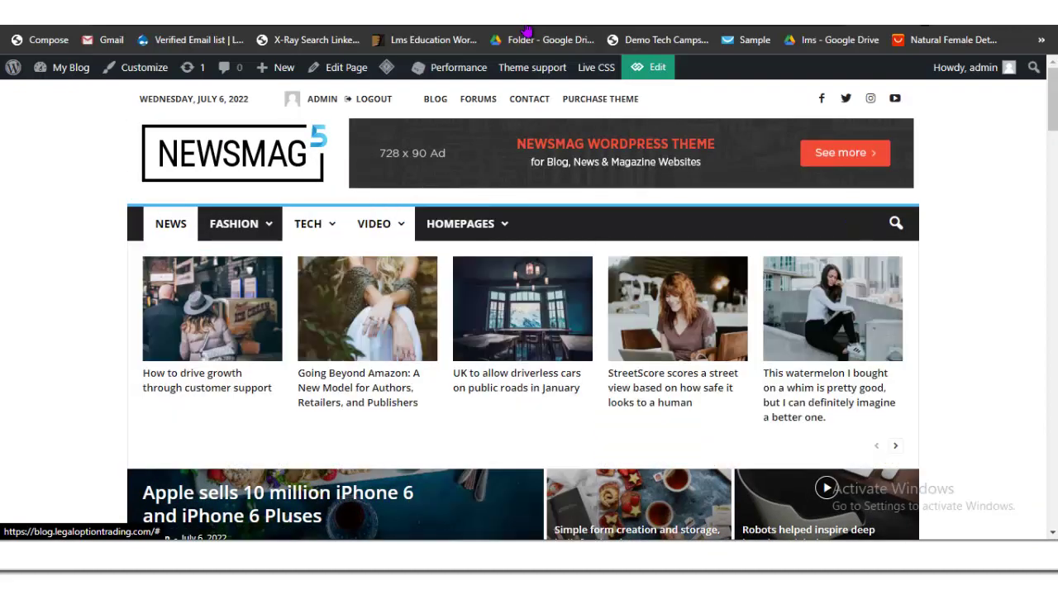
mouse_move(233, 223)
scroll(526, 31, "down", 2)
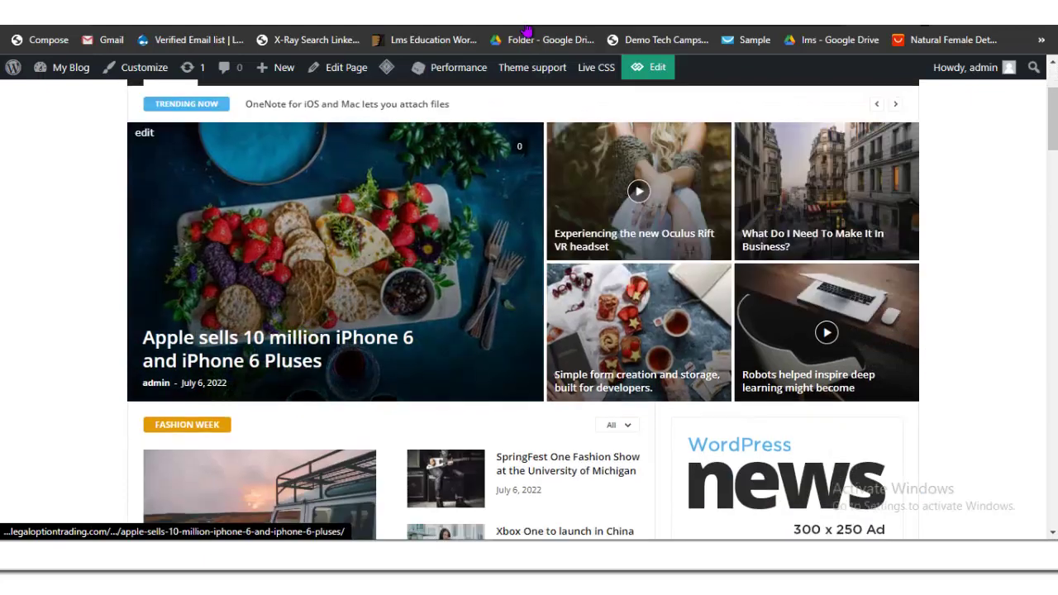
scroll(526, 31, "up", 2)
scroll(526, 32, "down", 3)
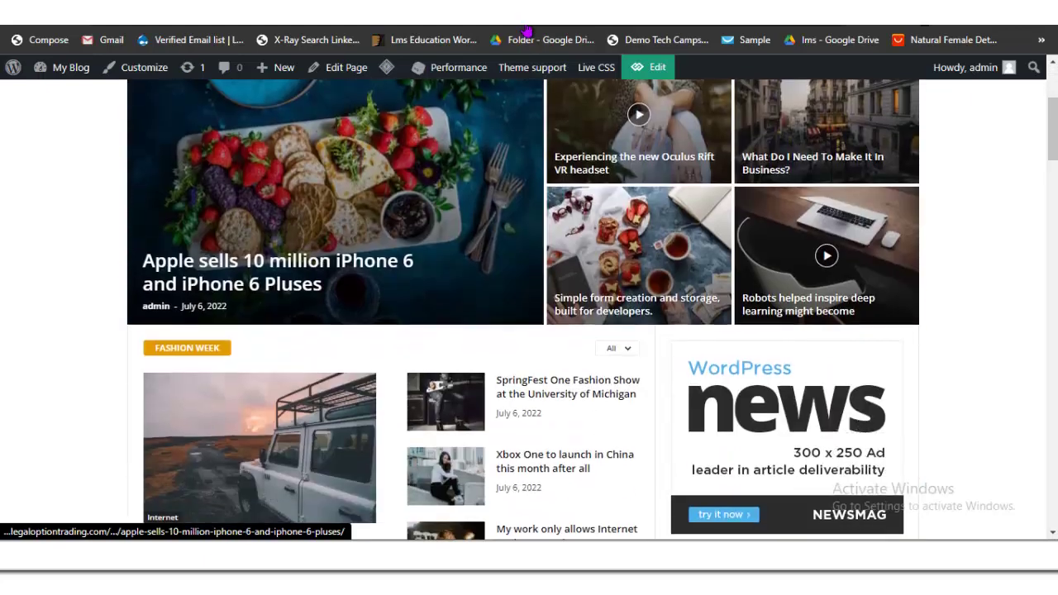
scroll(526, 32, "up", 3)
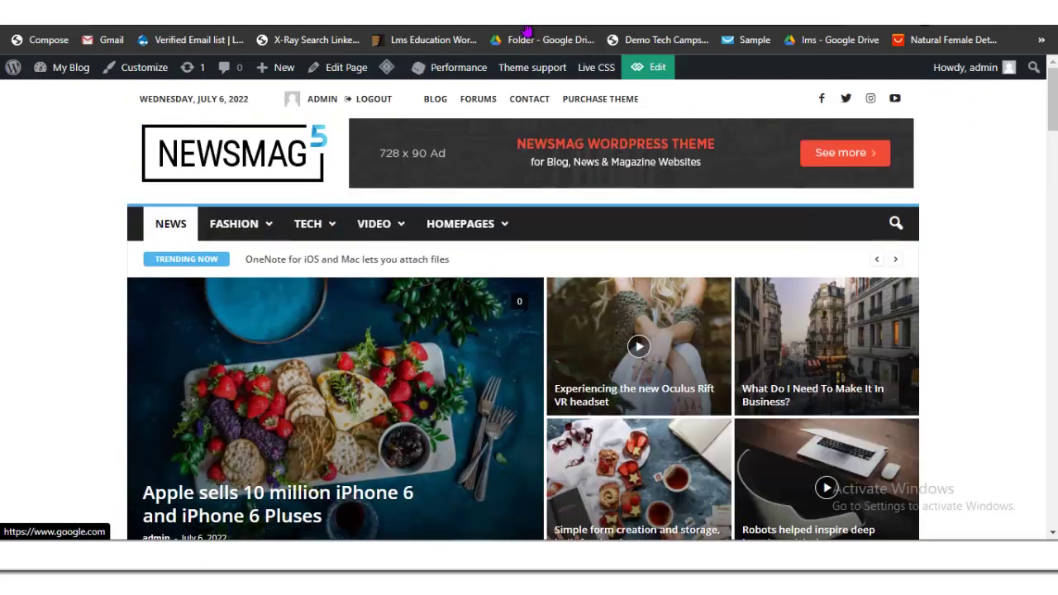
scroll(526, 32, "down", 5)
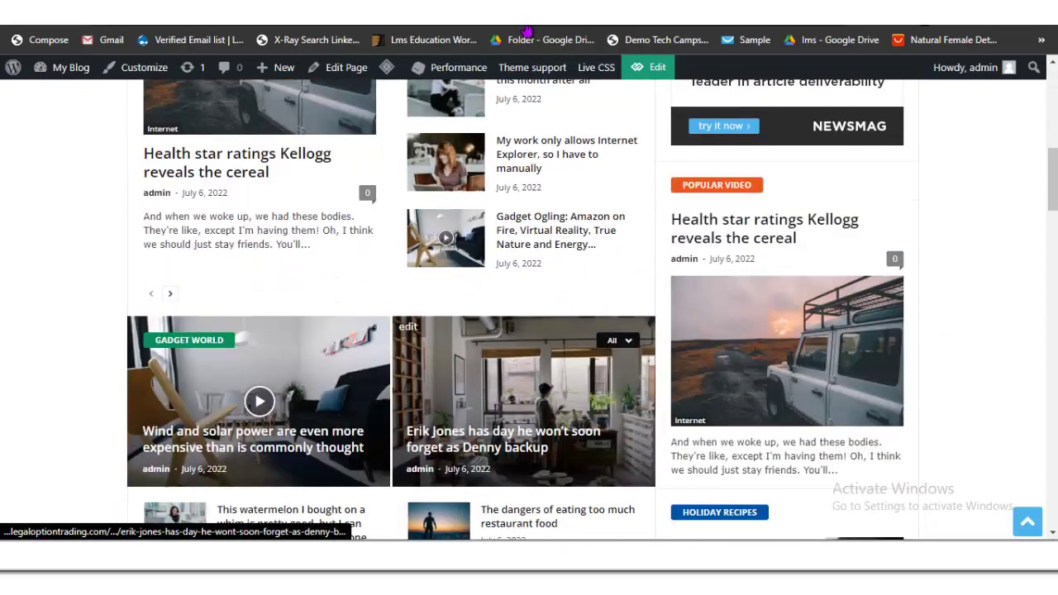
scroll(463, 314, "up", 3)
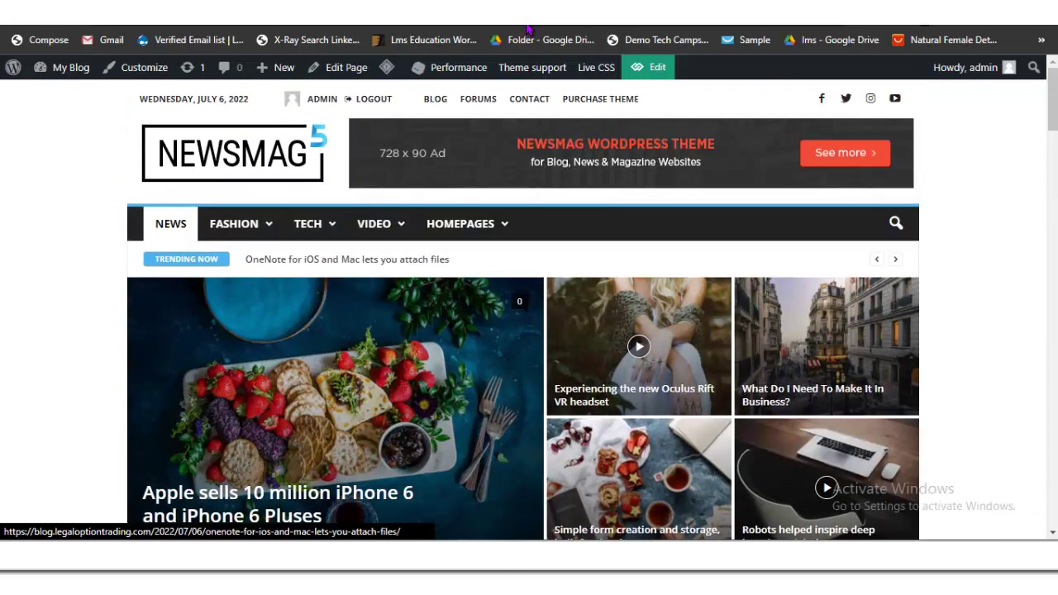
scroll(487, 298, "down", 2)
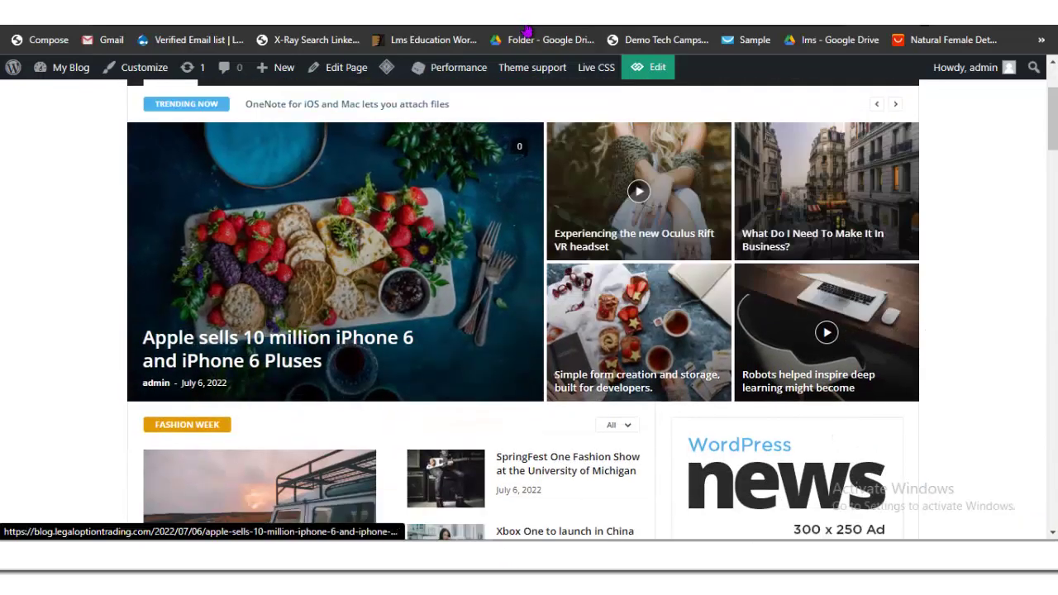
scroll(331, 290, "up", 2)
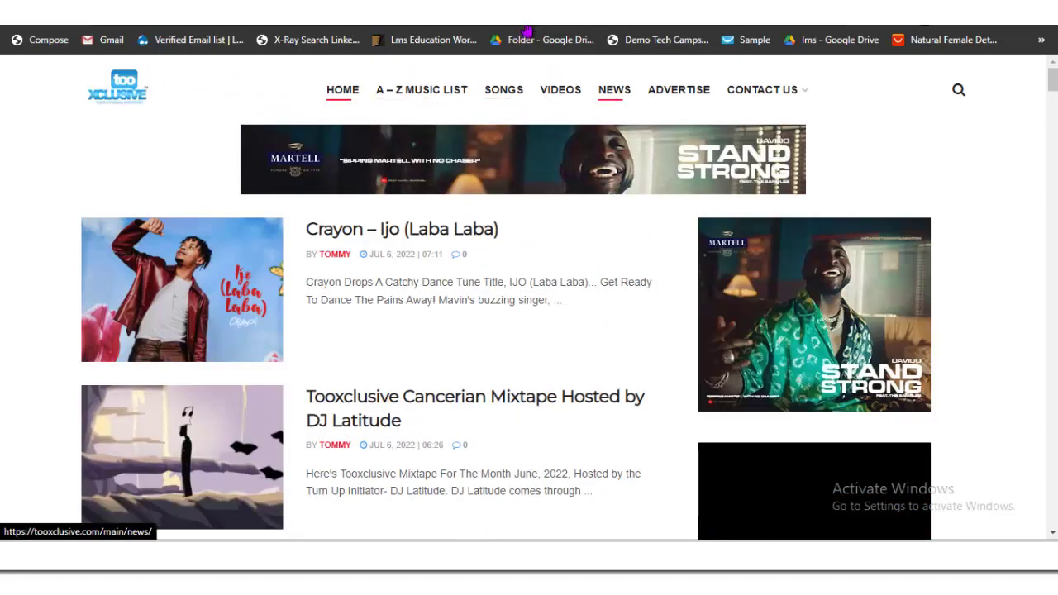
Step: Return to the WordPress admin tab showing Newsmag's Prebuilt Websites page
mouse_move(762, 89)
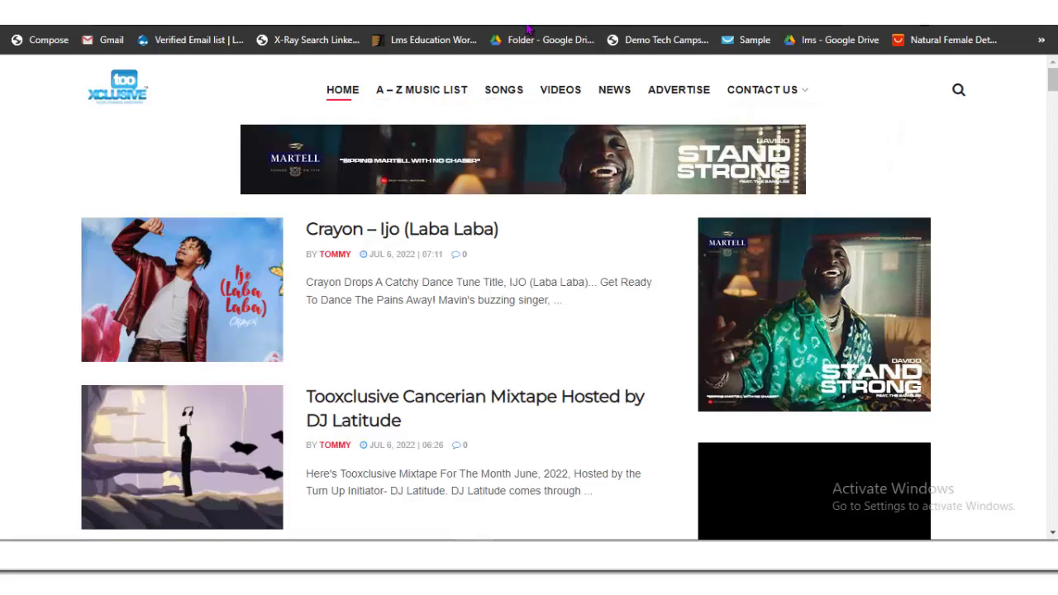
key("ctrl+Tab")
mouse_move(42, 377)
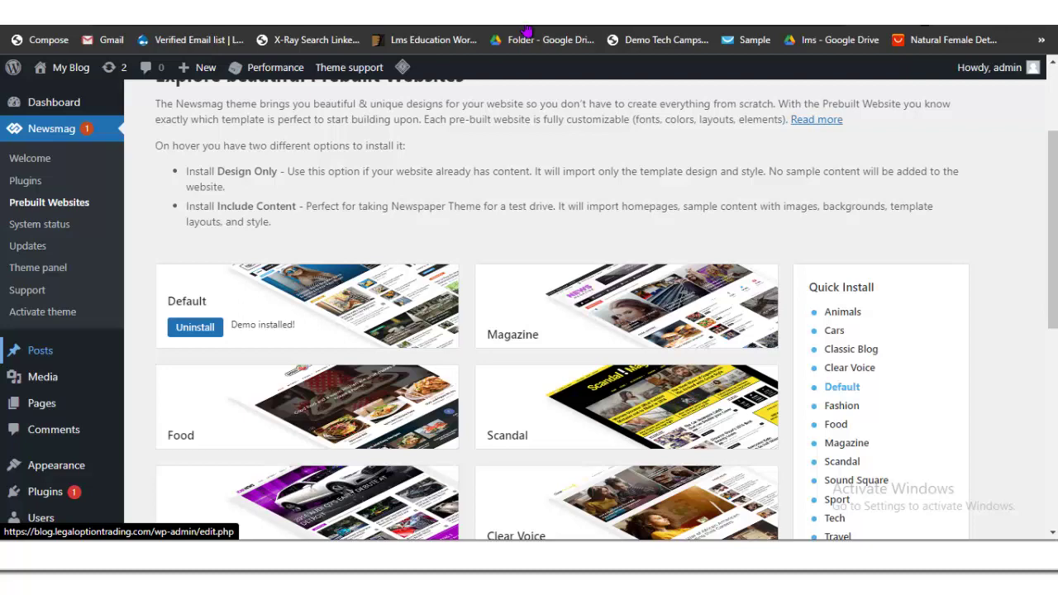
Step: On the post Categories page, tick Travel, Internet, Gadgets, Entertainment, Apple and Tech for removal
scroll(40, 350, "down", 1)
mouse_move(39, 272)
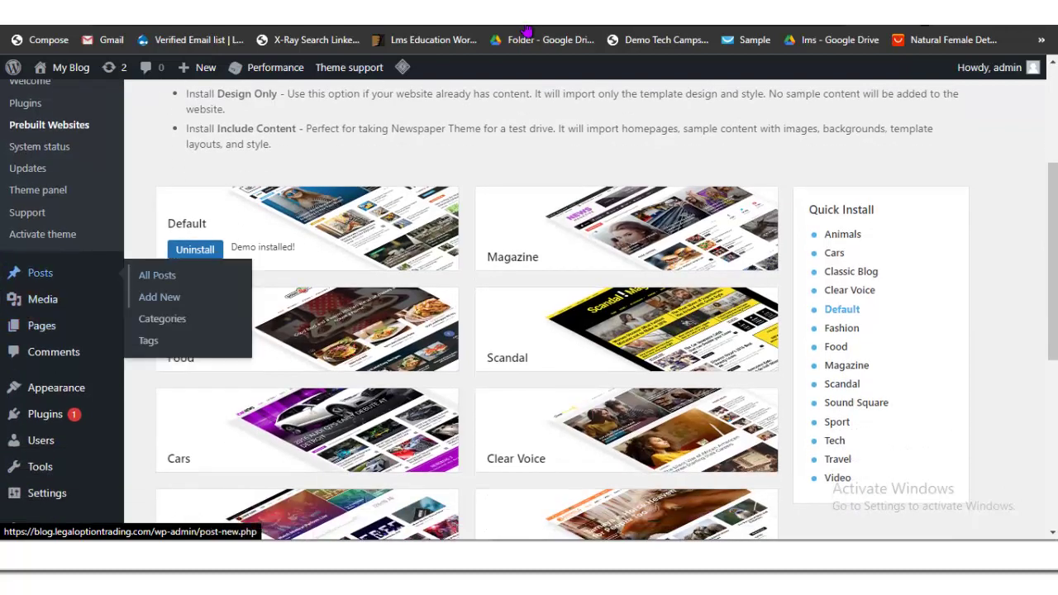
left_click(162, 318)
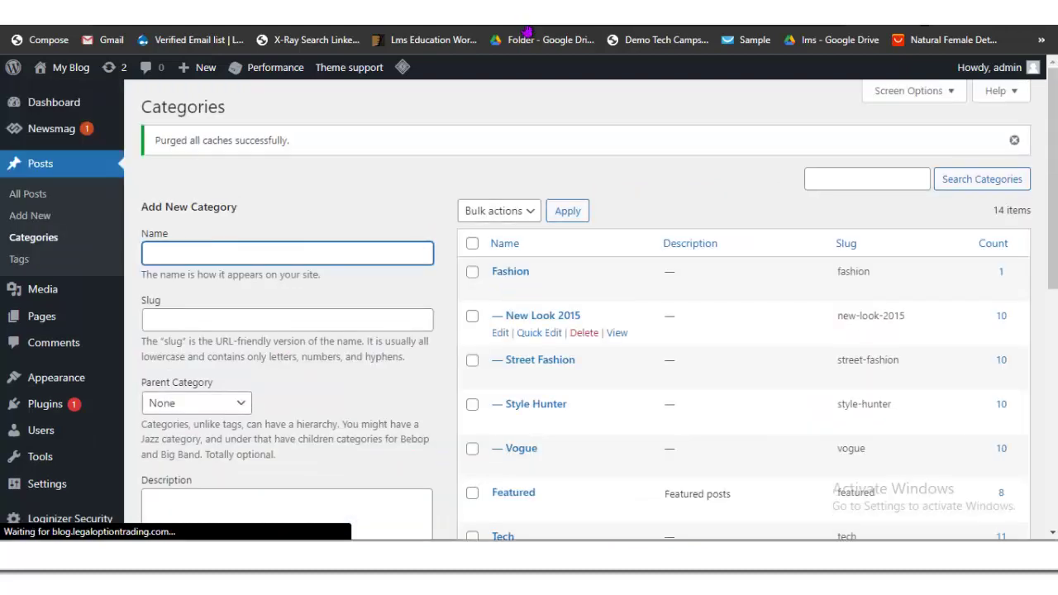
scroll(661, 331, "down", 7)
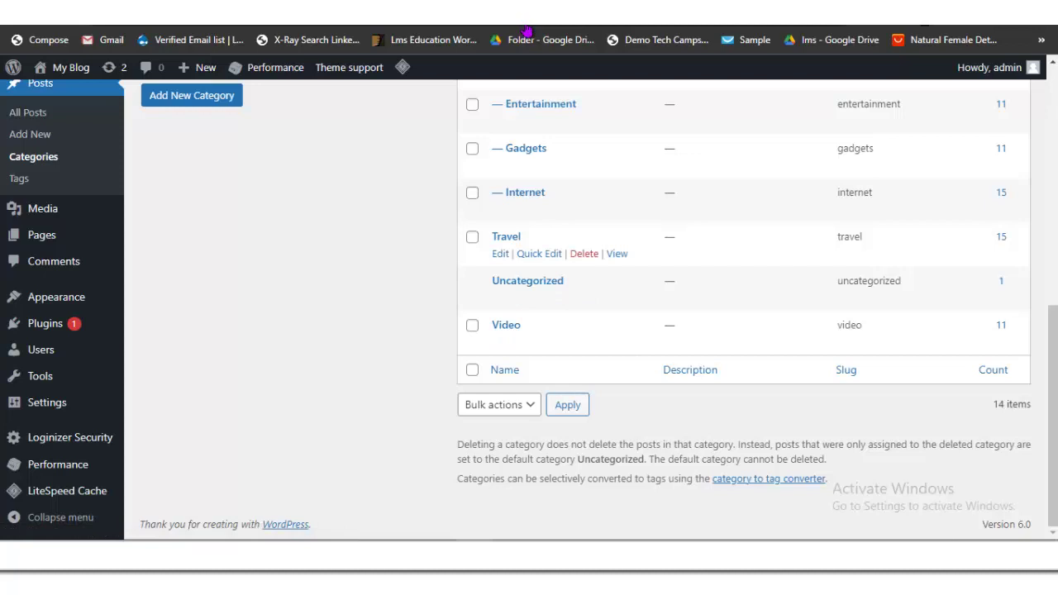
left_click(472, 236)
left_click(472, 193)
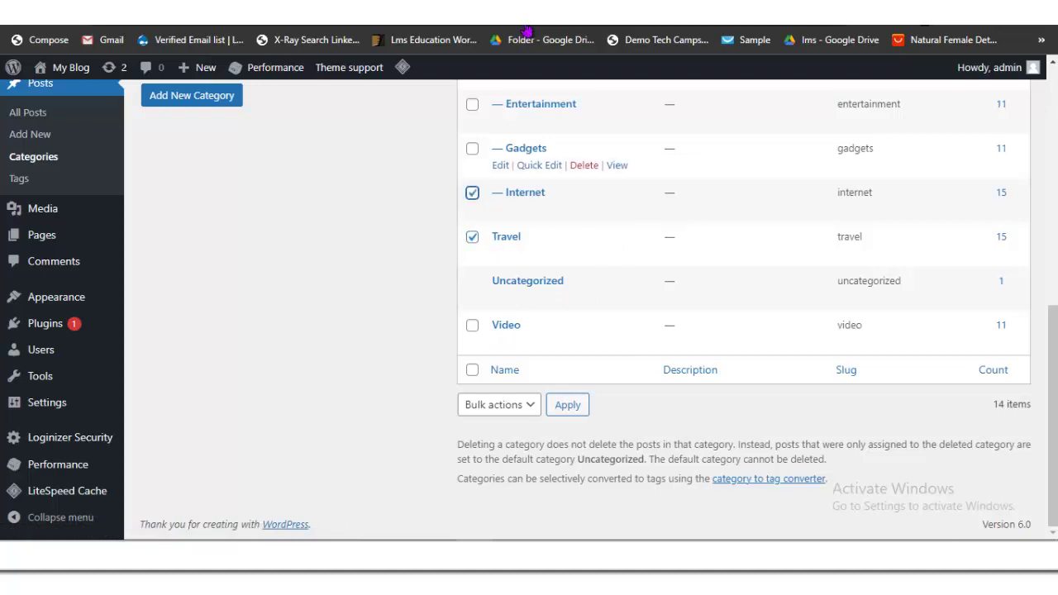
left_click(471, 148)
scroll(472, 248, "up", 2)
left_click(472, 259)
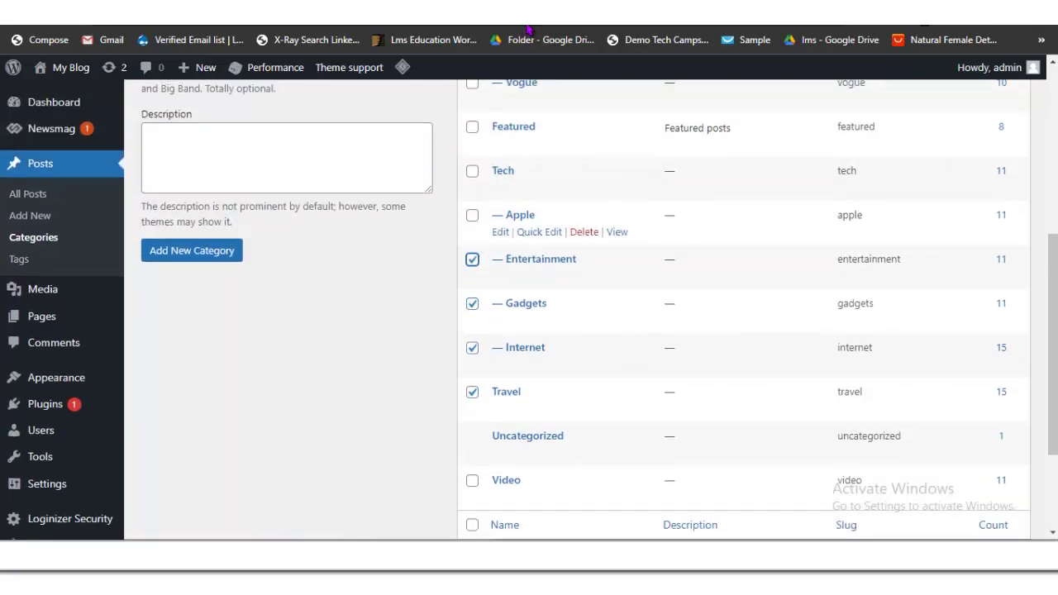
left_click(472, 215)
left_click(472, 170)
left_click(472, 126)
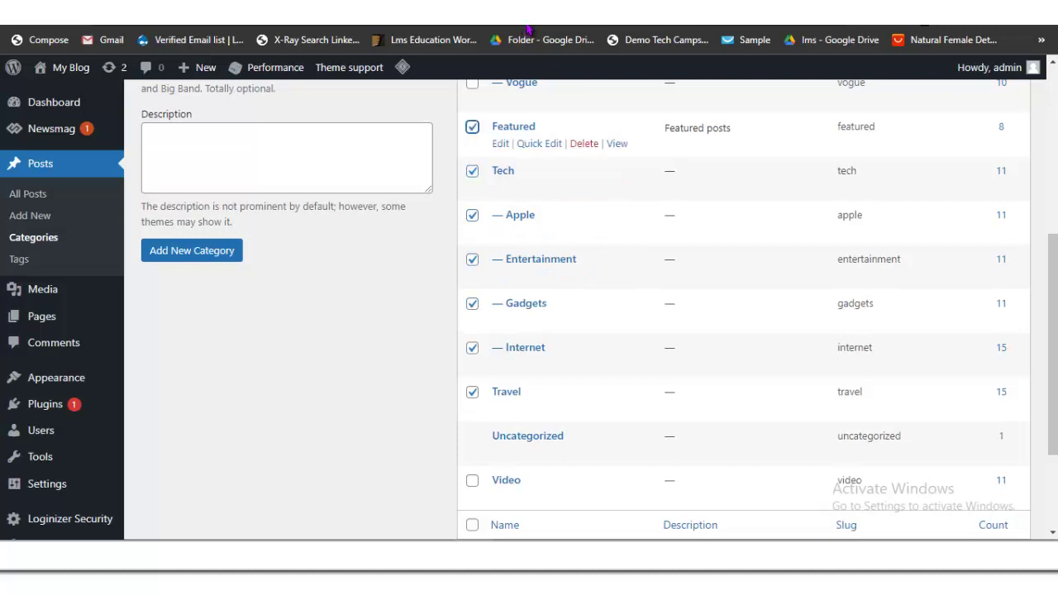
Step: Also tick Vogue, Street Fashion, New Look 2015, Style Hunter and Fashion, then bulk-delete them
scroll(472, 126, "up", 2)
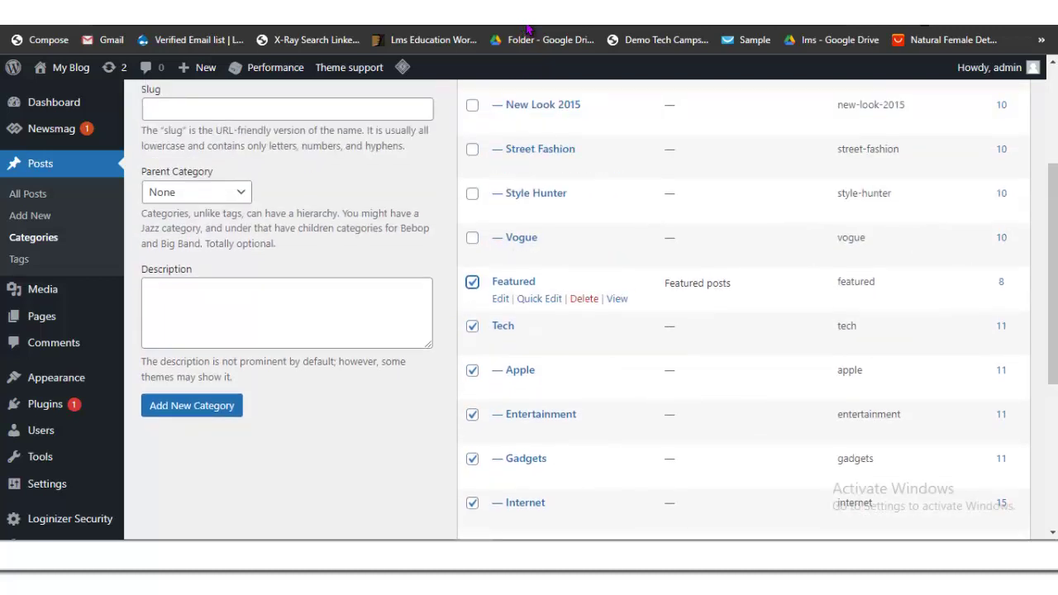
left_click(472, 282)
left_click(472, 237)
left_click(471, 149)
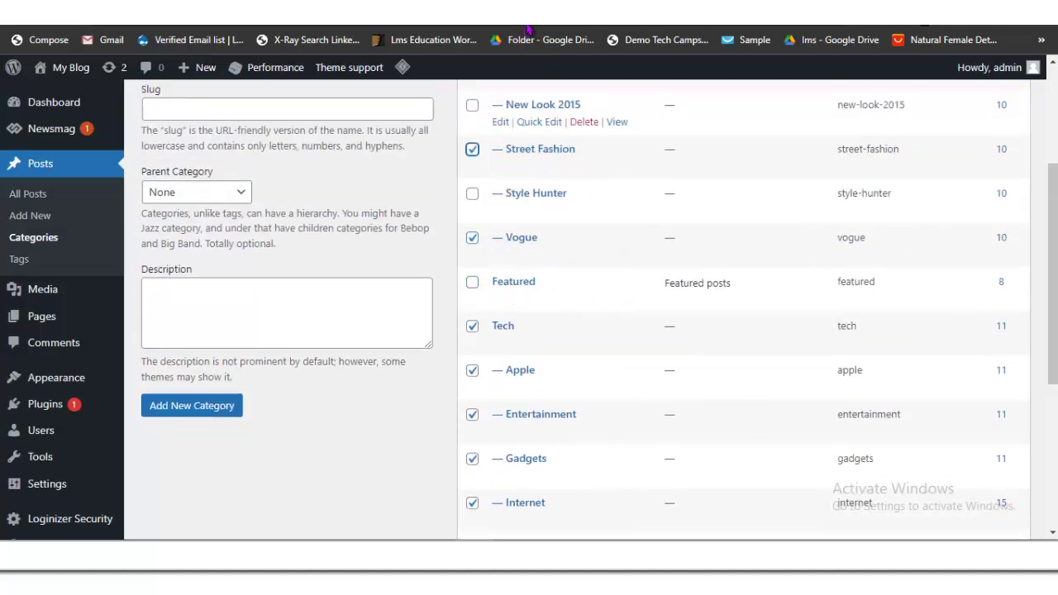
left_click(472, 193)
left_click(472, 105)
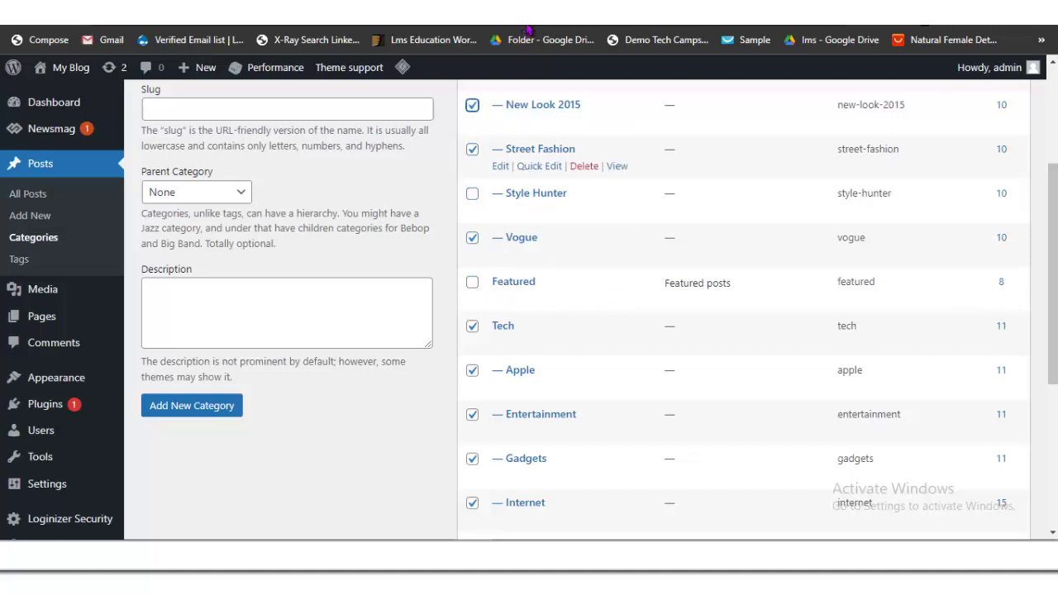
left_click(472, 193)
left_click(472, 193)
scroll(578, 331, "up", 3)
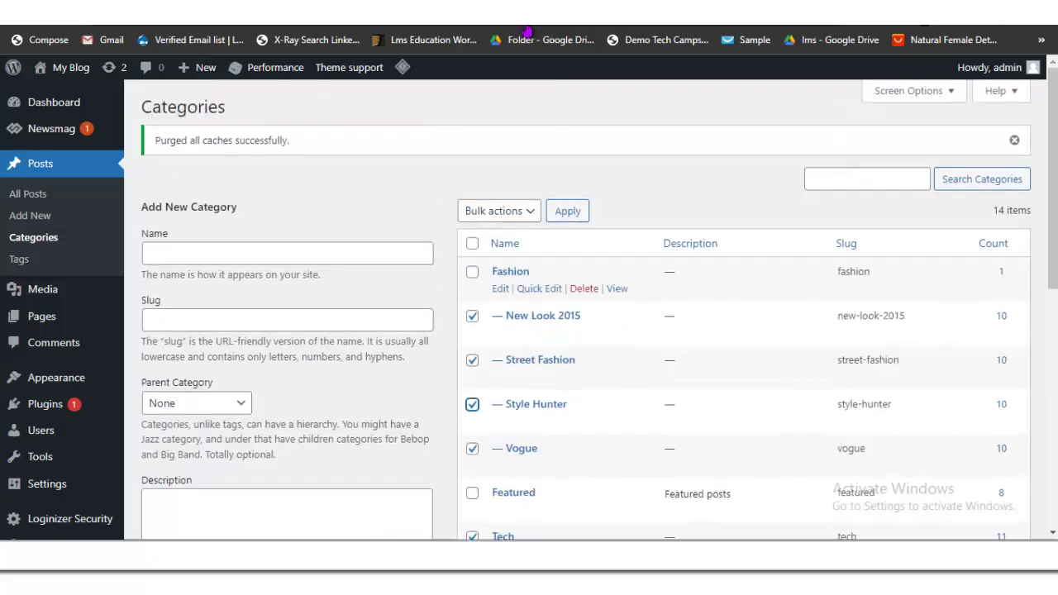
left_click(472, 271)
left_click(498, 211)
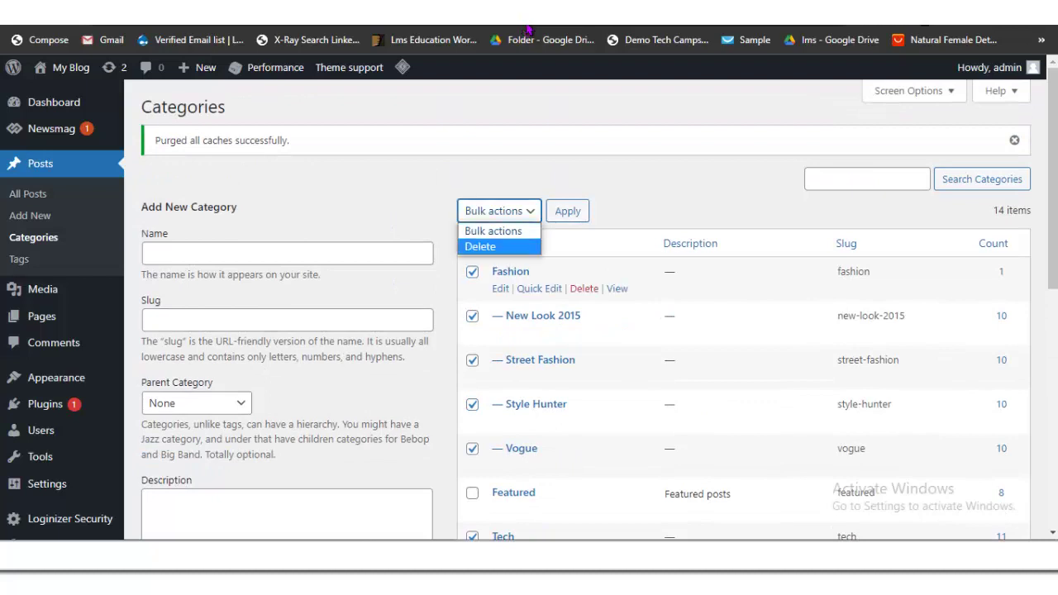
left_click(479, 245)
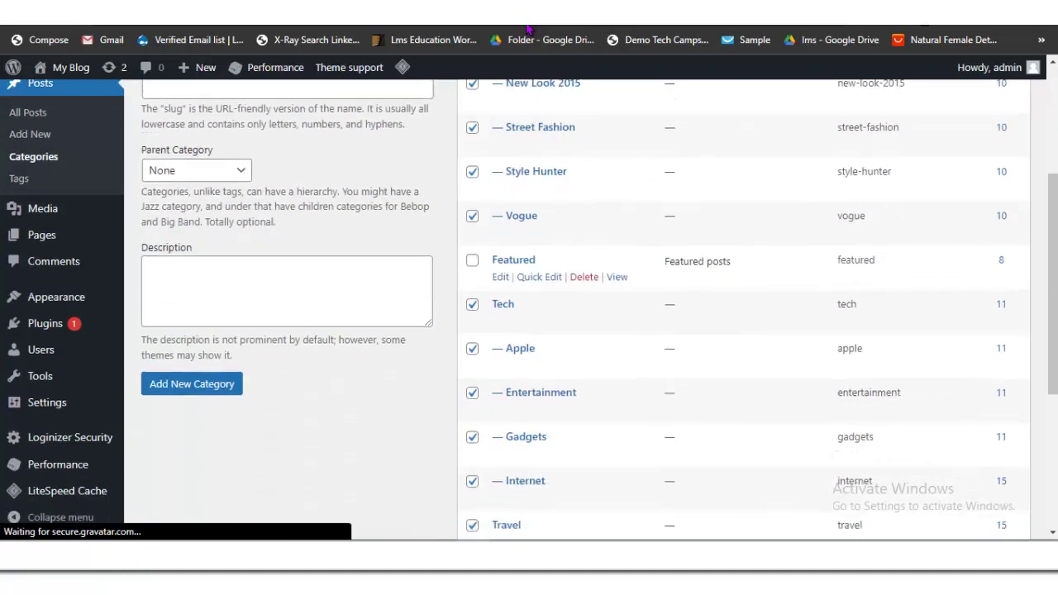
Step: Delete the Featured category with the Delete bulk action
scroll(584, 285, "down", 3)
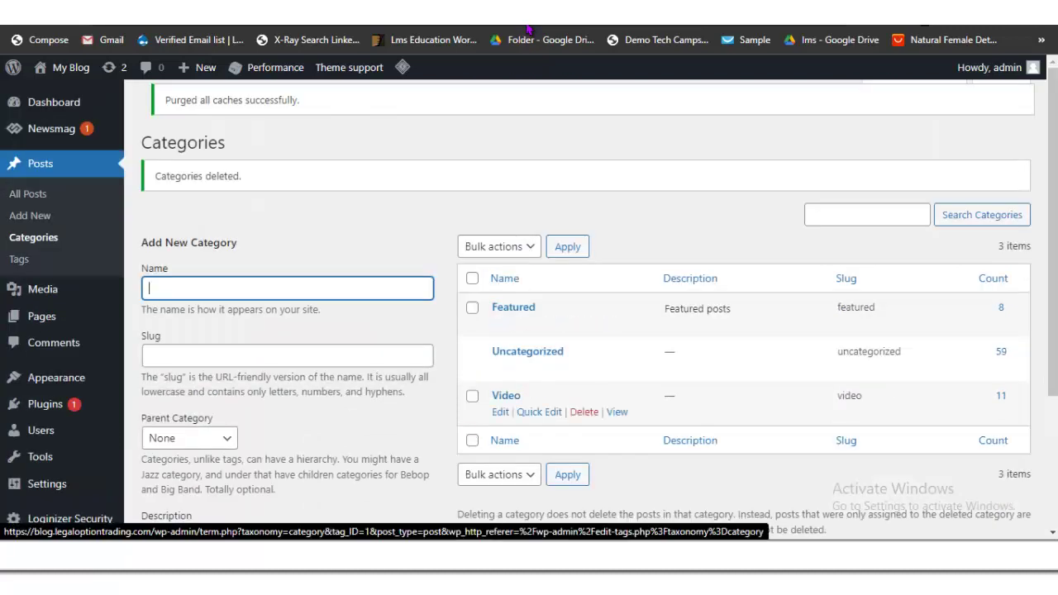
left_click(472, 307)
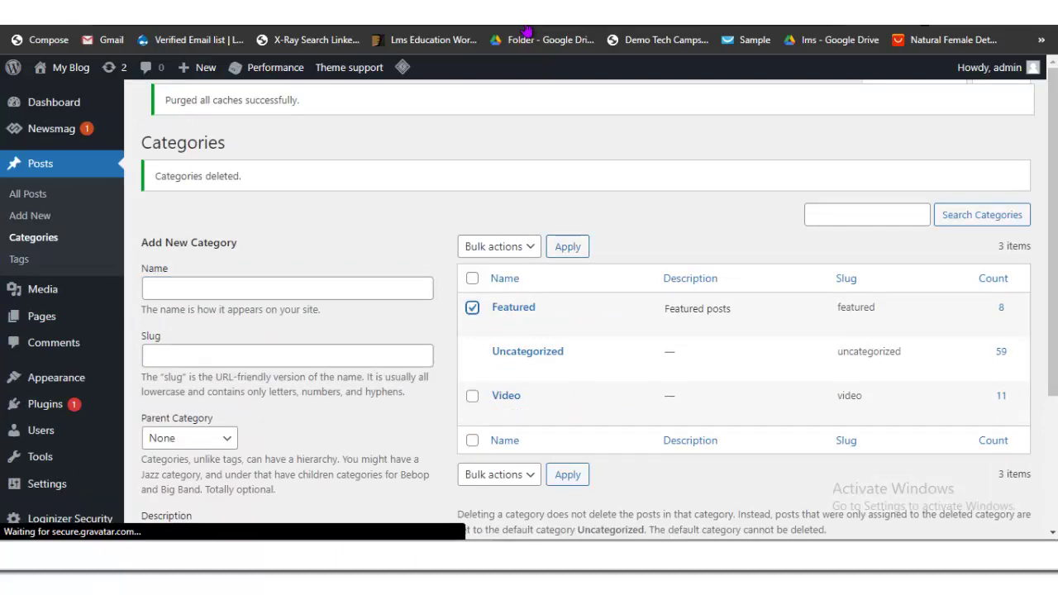
left_click(498, 246)
left_click(479, 278)
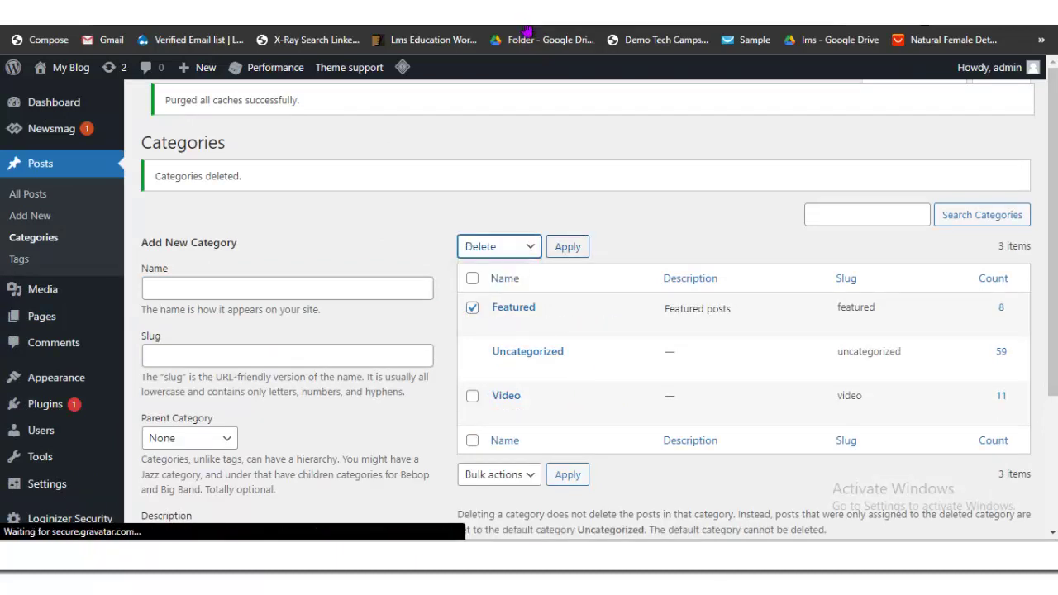
key("Tab")
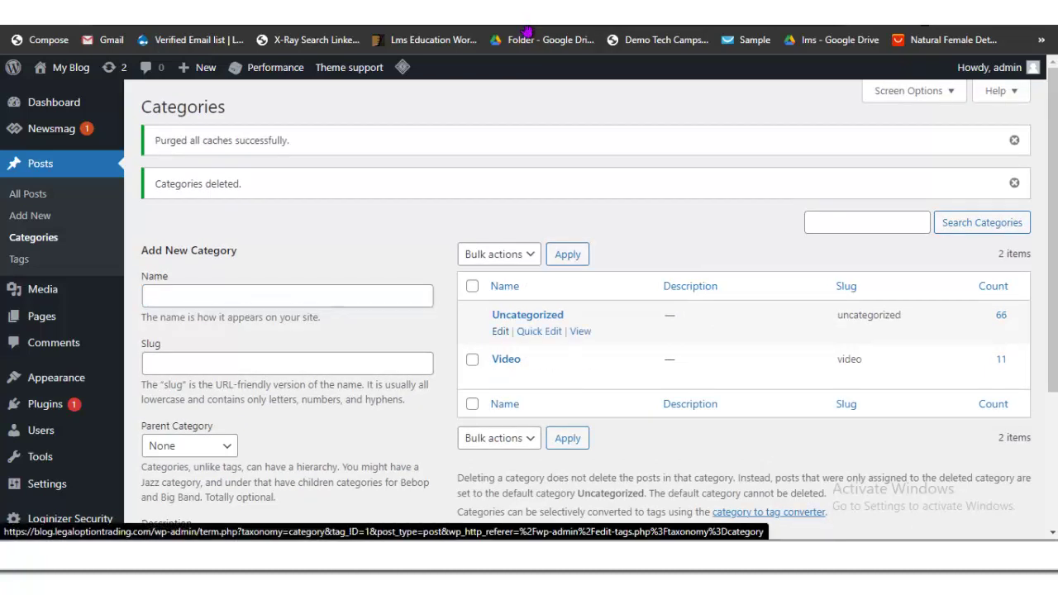
Step: Change the Uncategorized category's name and slug to News
left_click(528, 315)
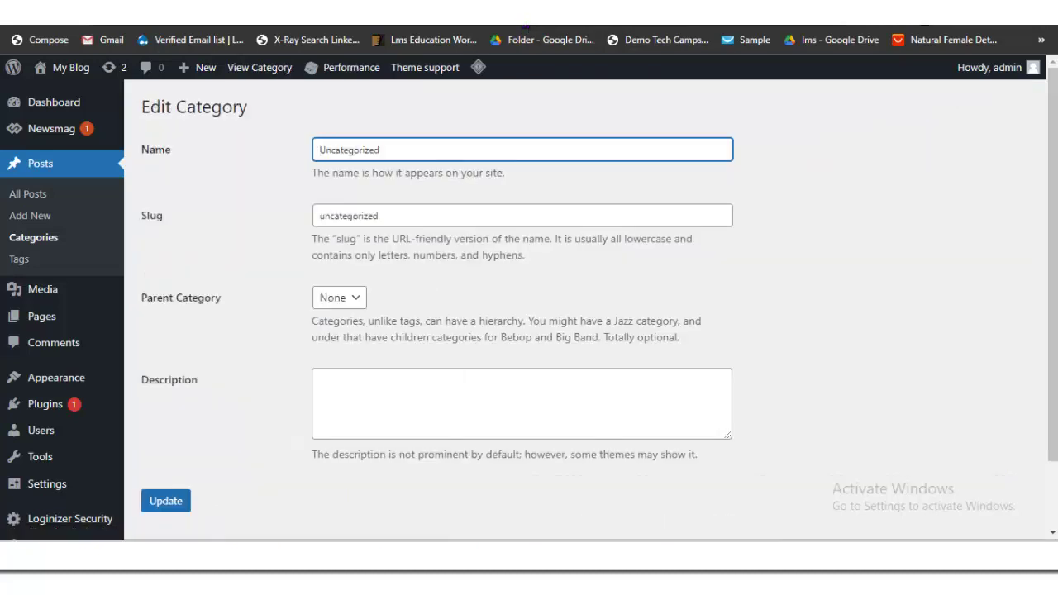
key("ctrl+a")
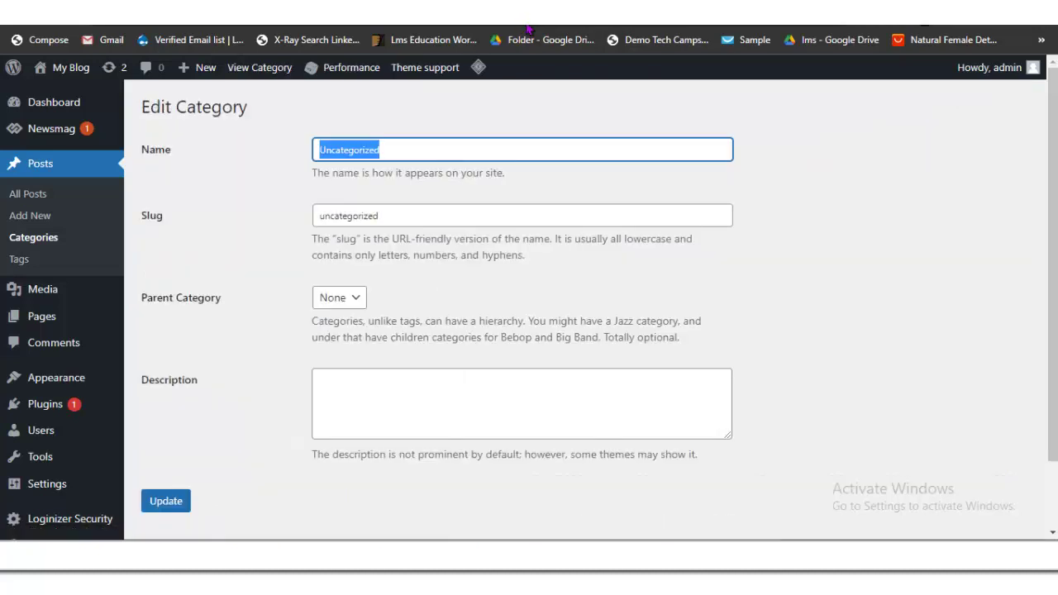
type("News")
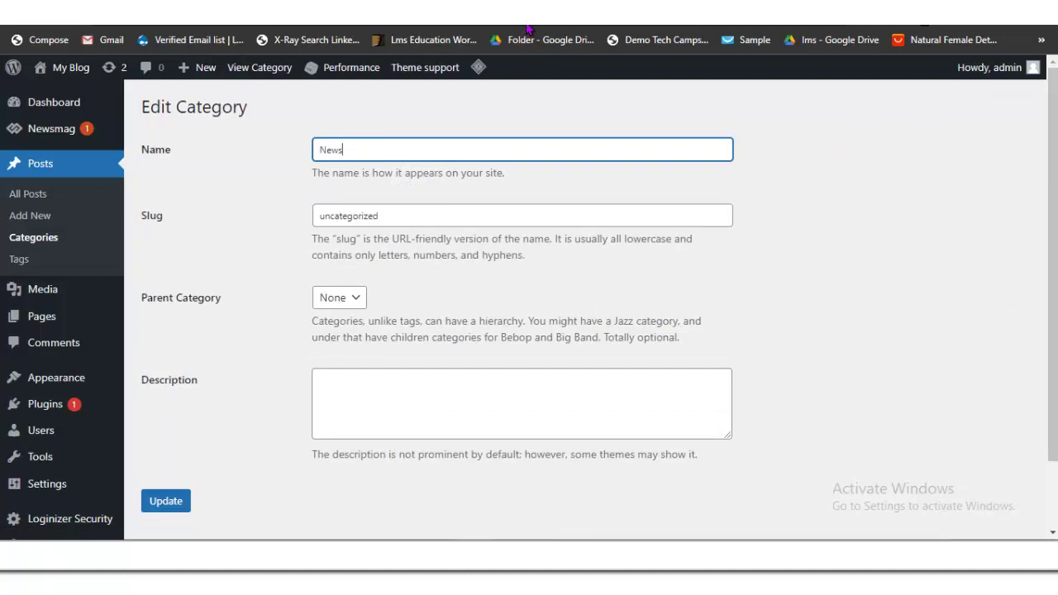
key("ctrl+a")
key("ctrl+c")
left_click(522, 215)
key("ctrl+a")
key("ctrl+v")
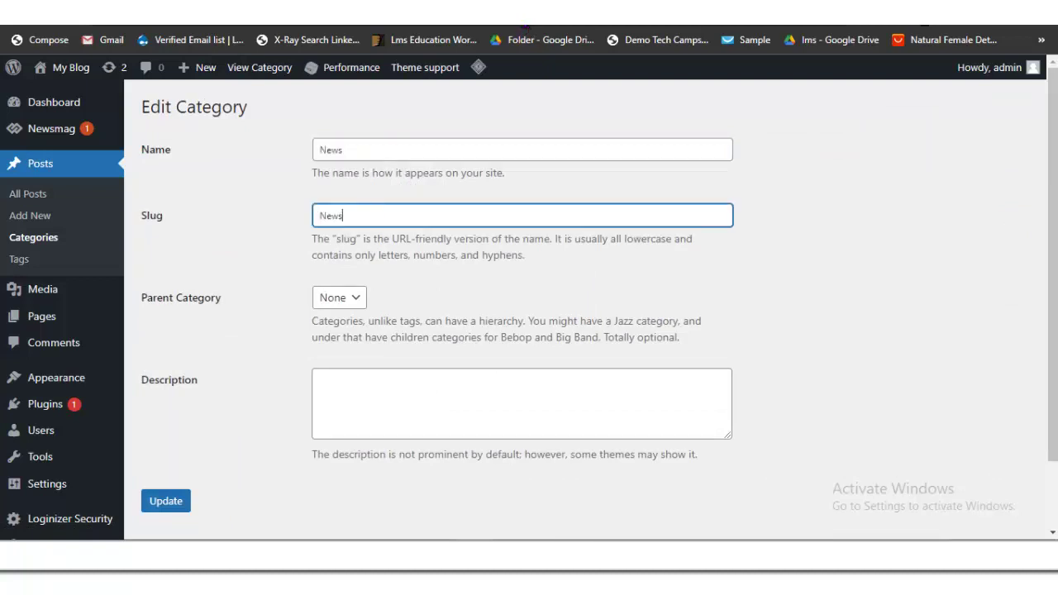
Step: Save the renamed News category and go back to the categories list
scroll(529, 289, "down", 1)
key("Tab")
key("Tab")
key("Tab")
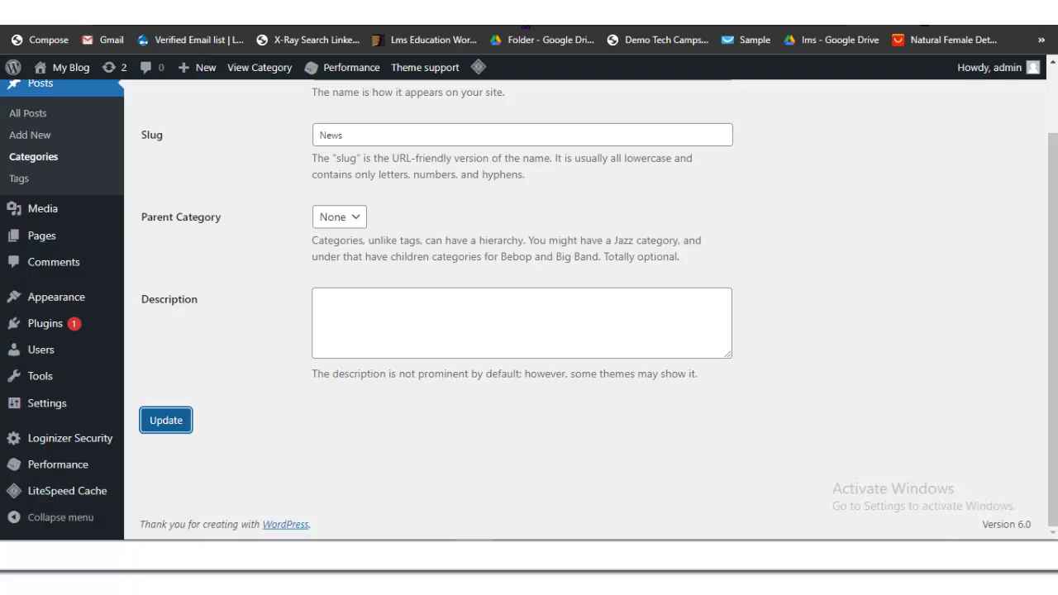
key("Return")
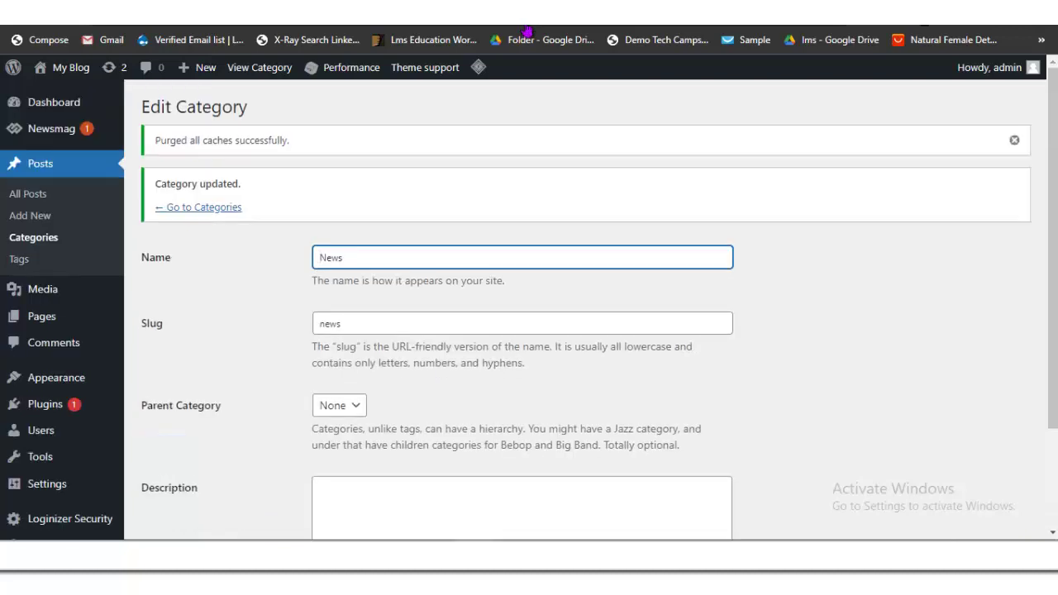
key("shift+Tab")
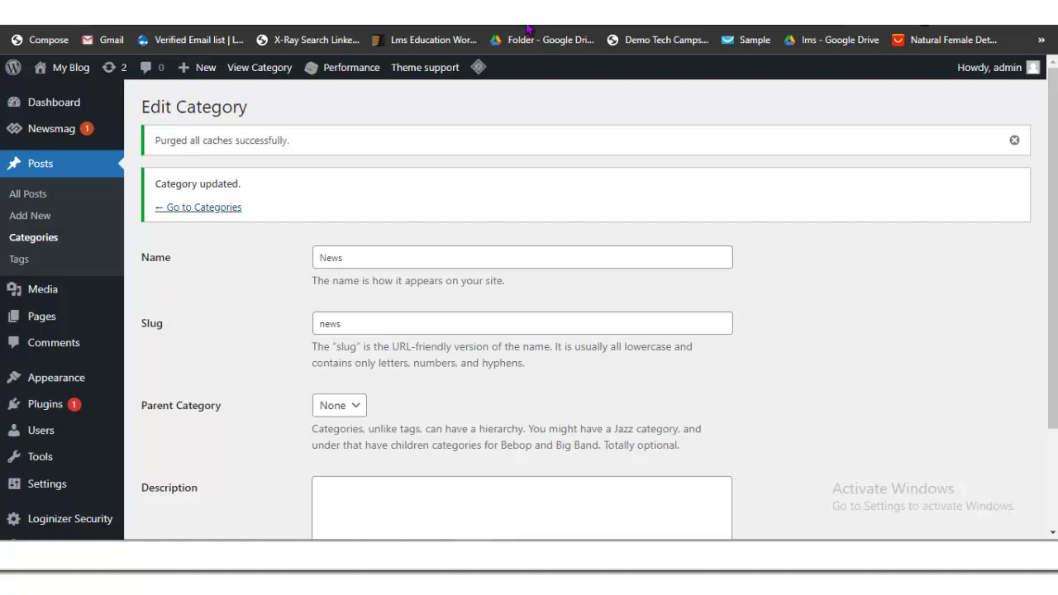
key("Return")
key("Tab")
key("Tab")
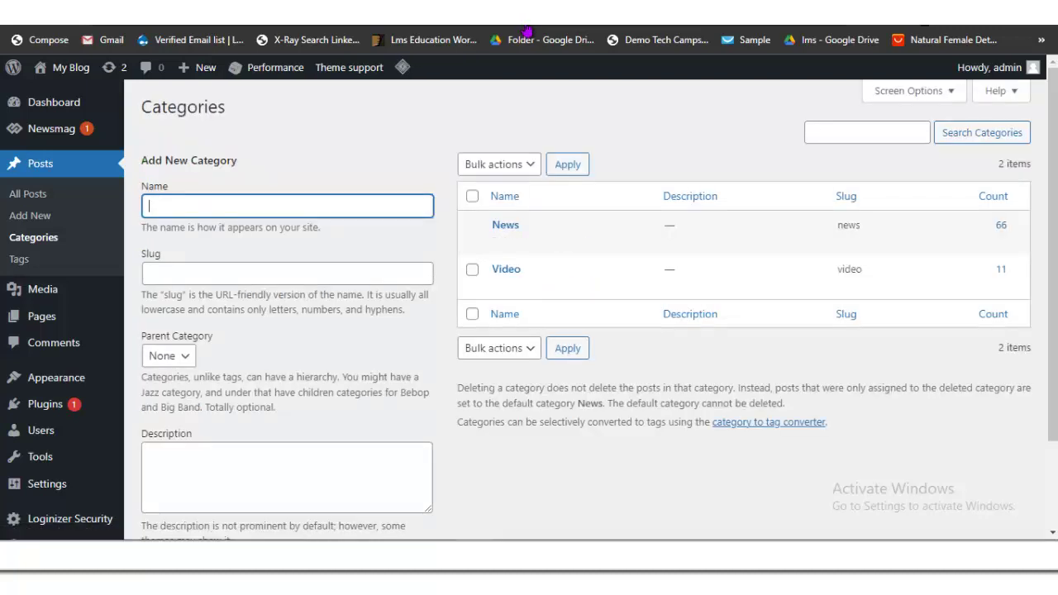
Step: Switch browser tabs and load bellanaija.com from the address bar
key("ctrl+Tab")
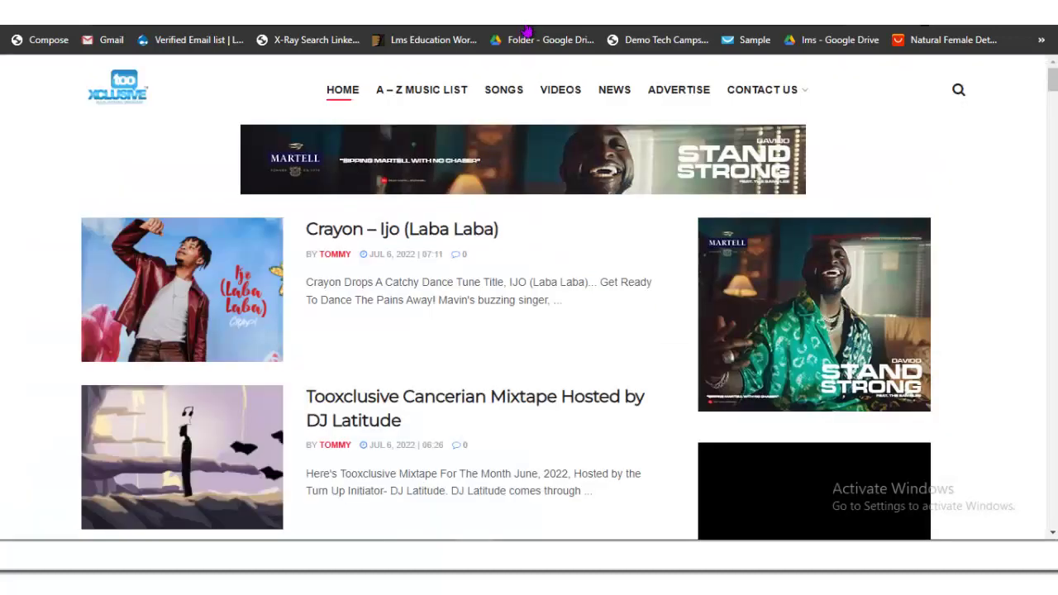
mouse_move(762, 89)
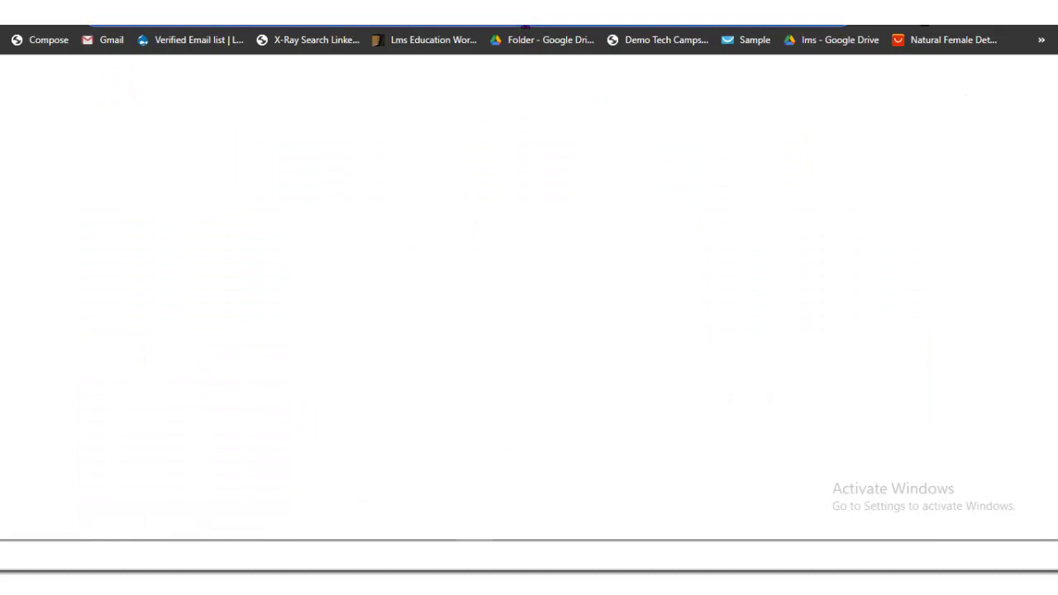
type("bell")
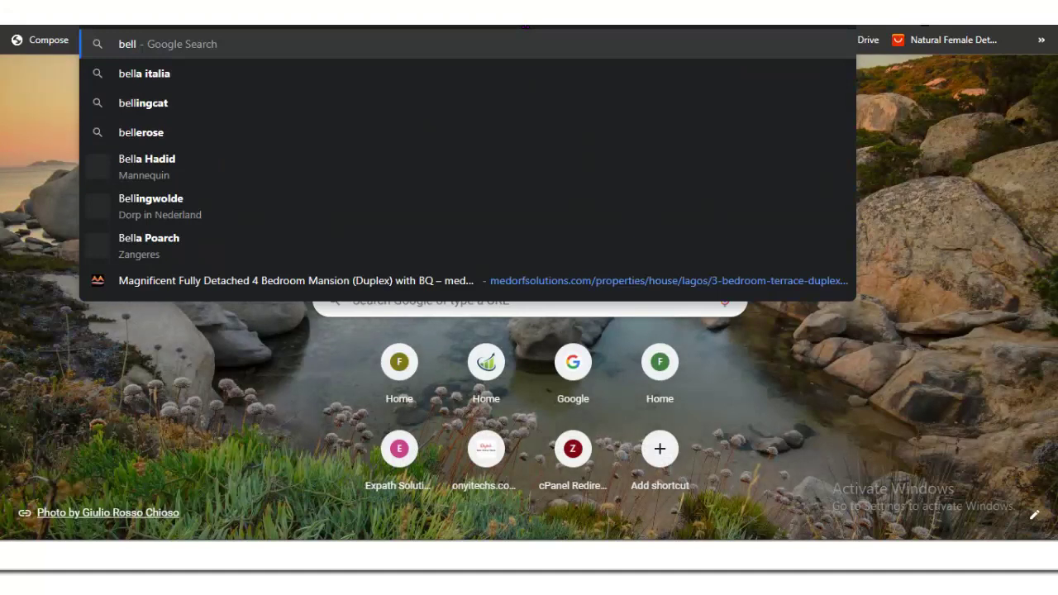
type("anaija")
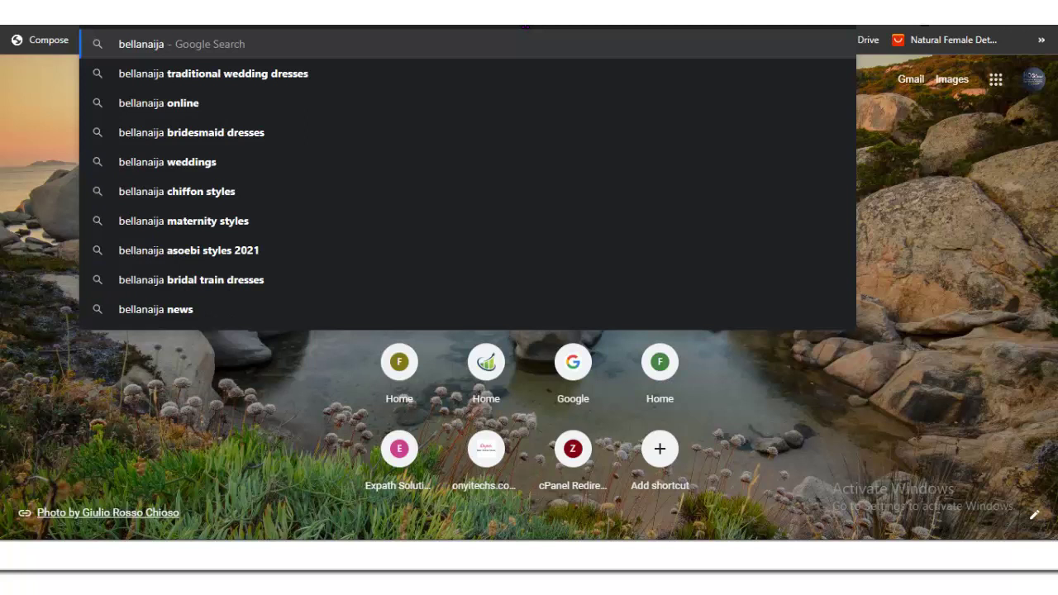
type(".cxo")
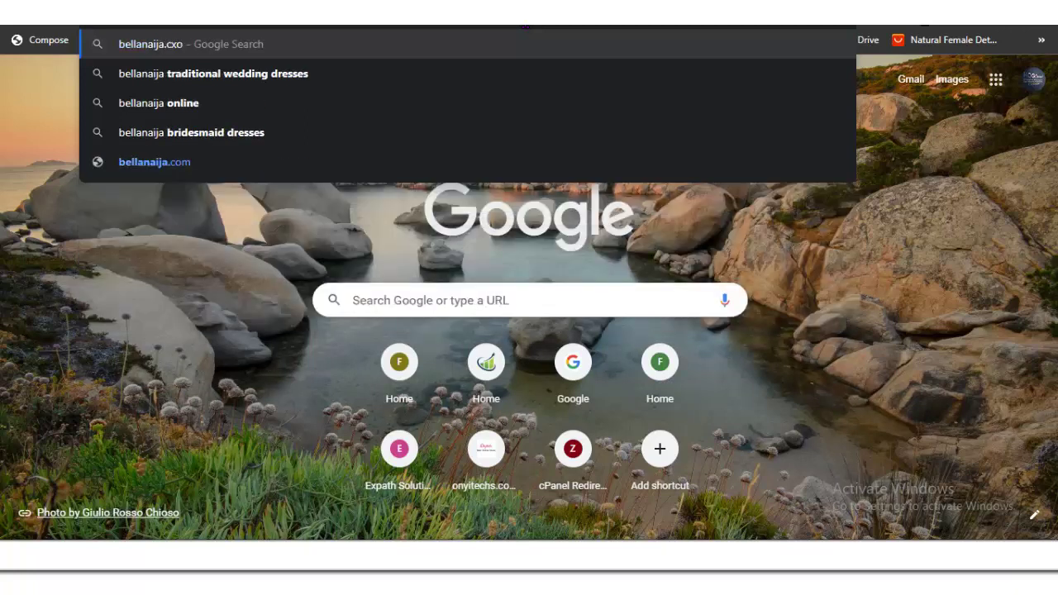
key("BackSpace")
key("BackSpace")
type("om")
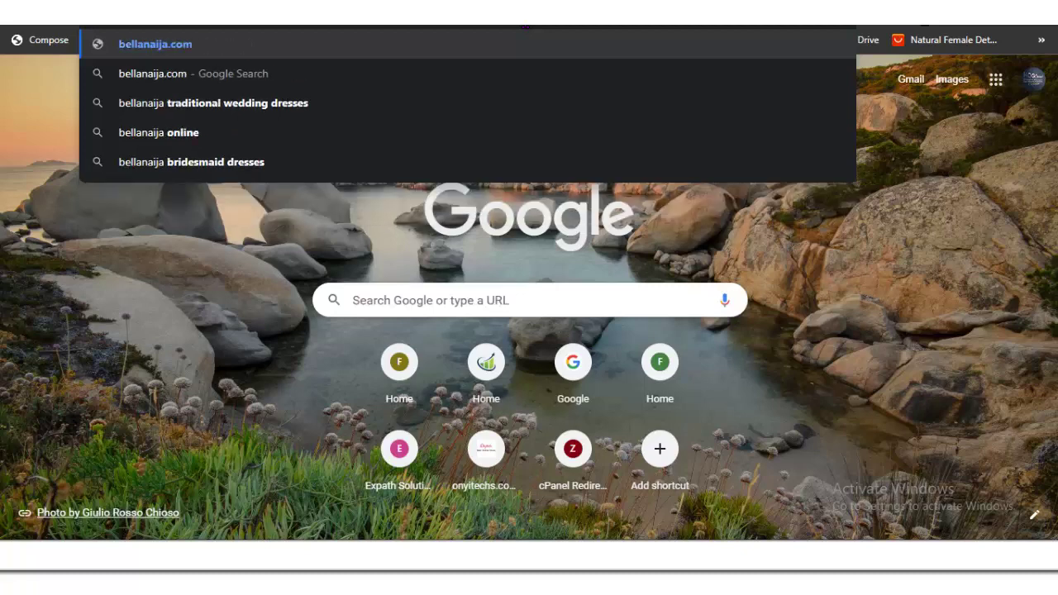
key("Return")
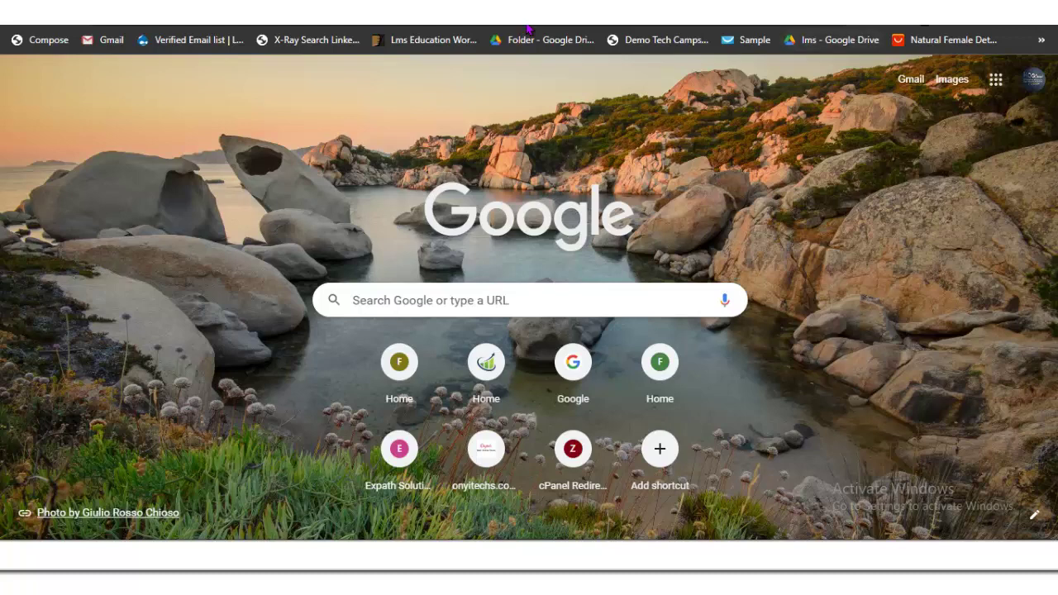
key("Return")
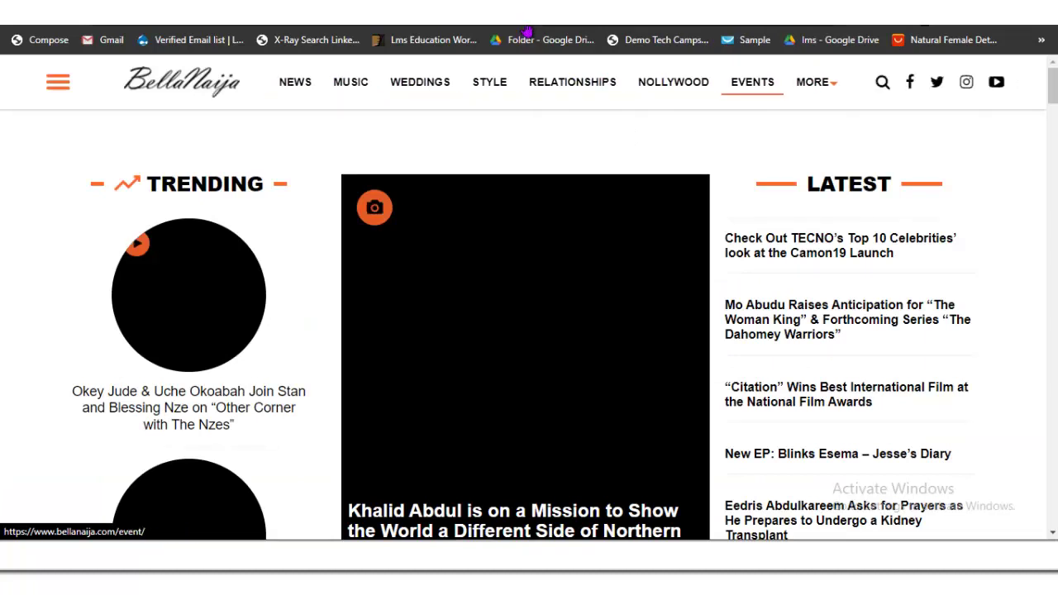
mouse_move(813, 82)
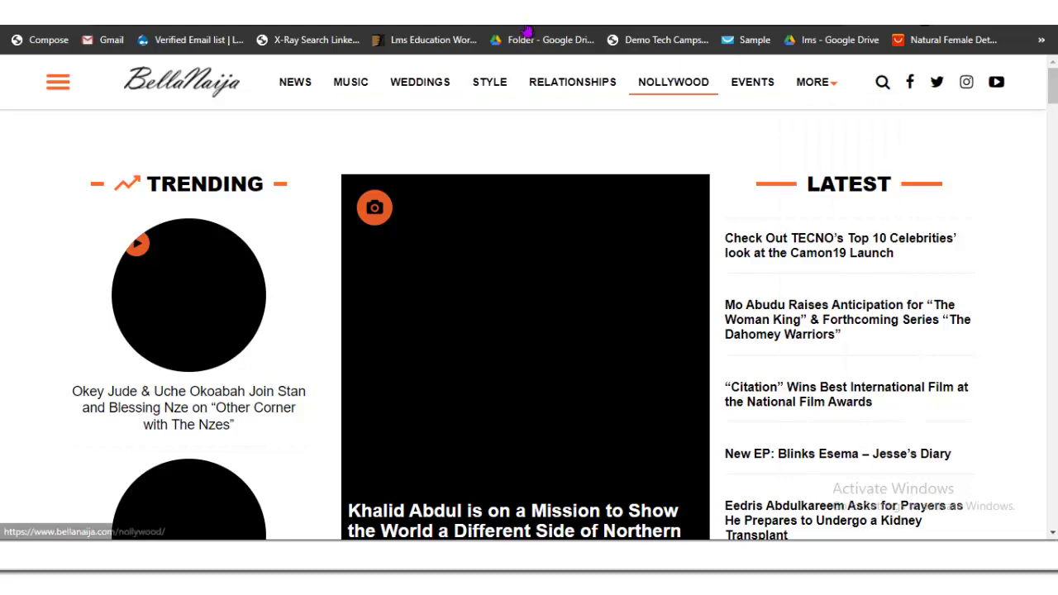
scroll(529, 331, "down", 9)
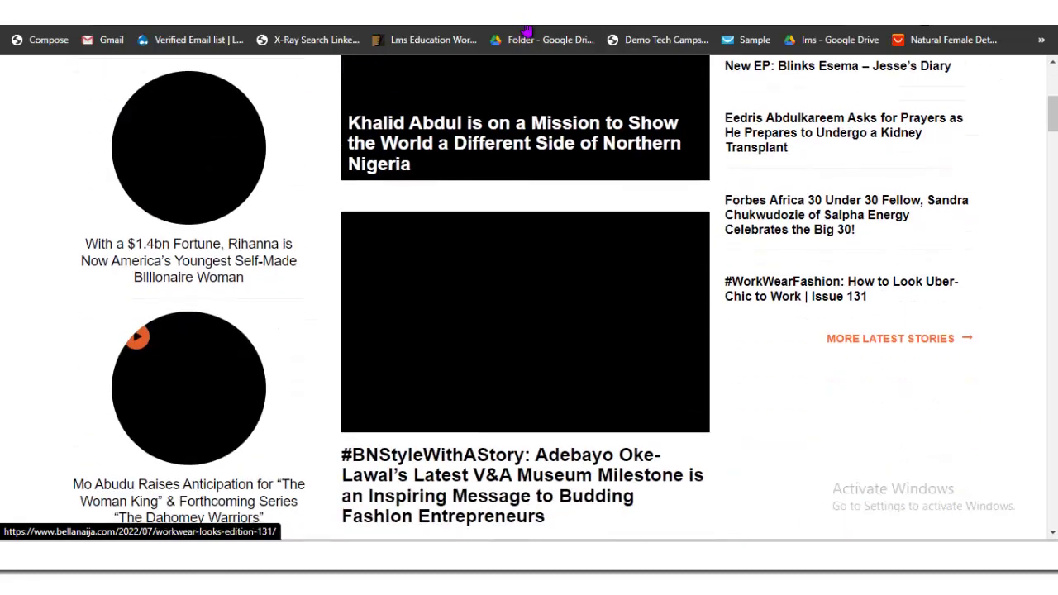
scroll(528, 29, "up", 10)
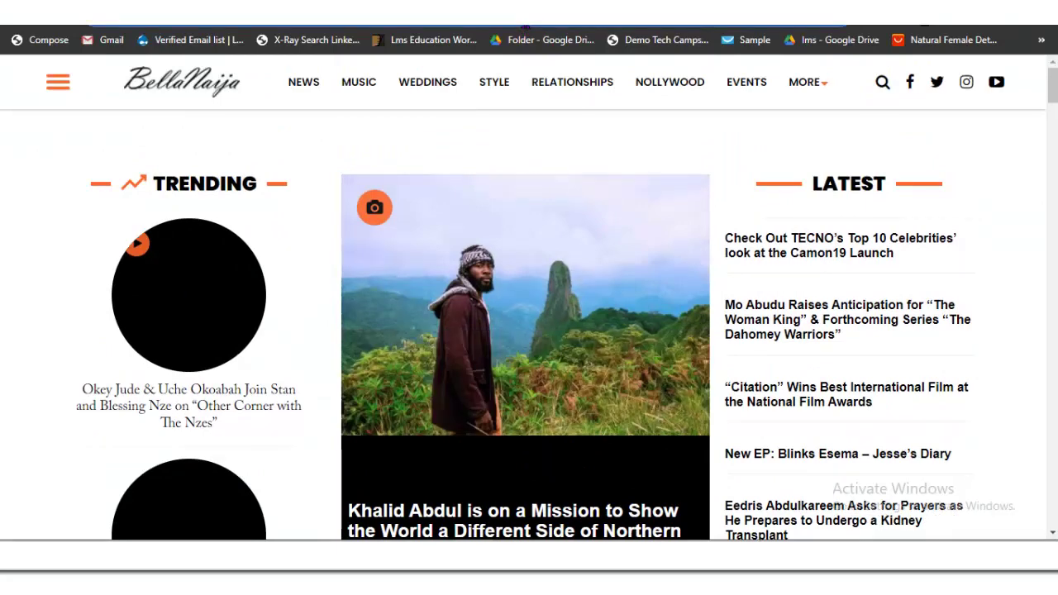
key("ctrl+l")
type("lin")
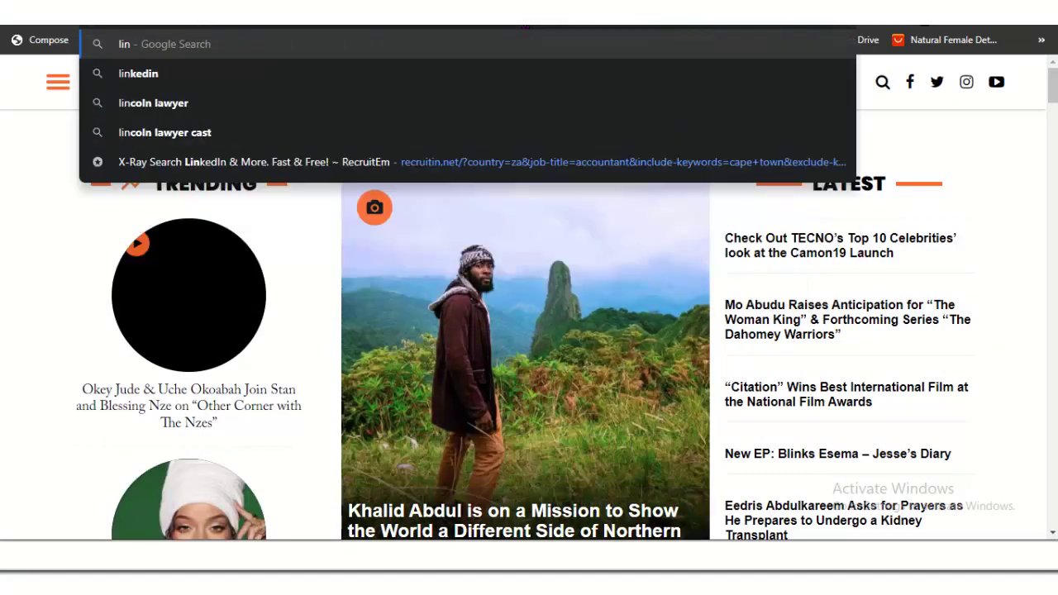
type("daike")
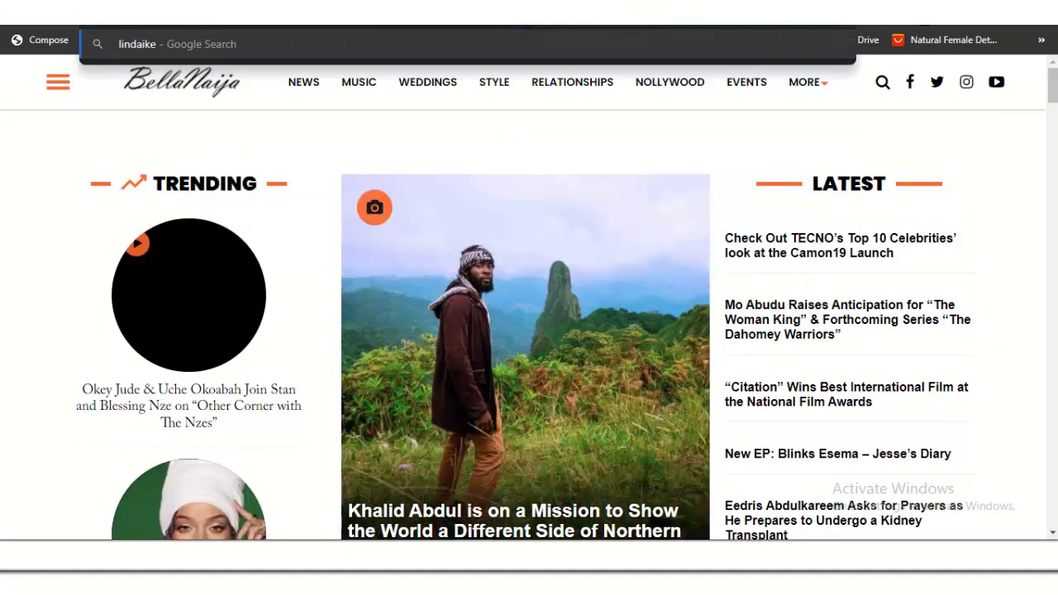
type("jisblog")
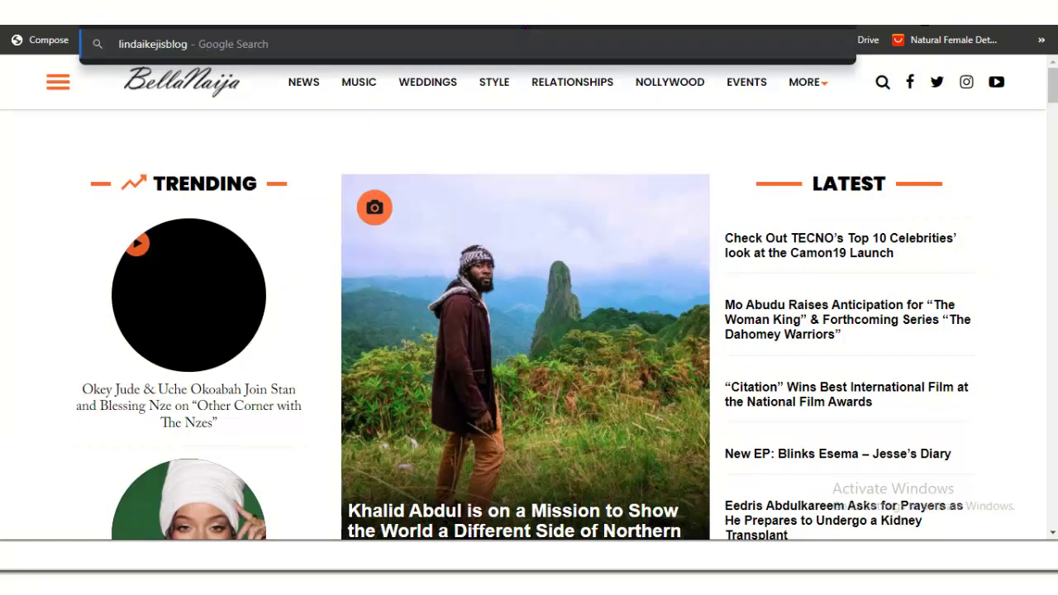
type(".com")
key("Return")
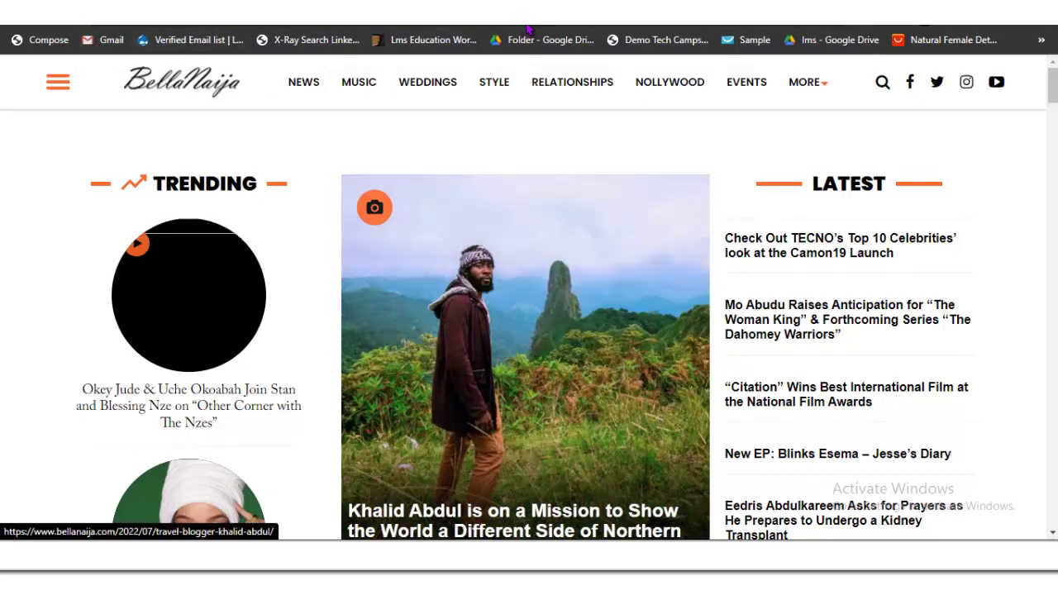
scroll(529, 330, "down", 3)
scroll(529, 330, "up", 3)
scroll(529, 297, "down", 15)
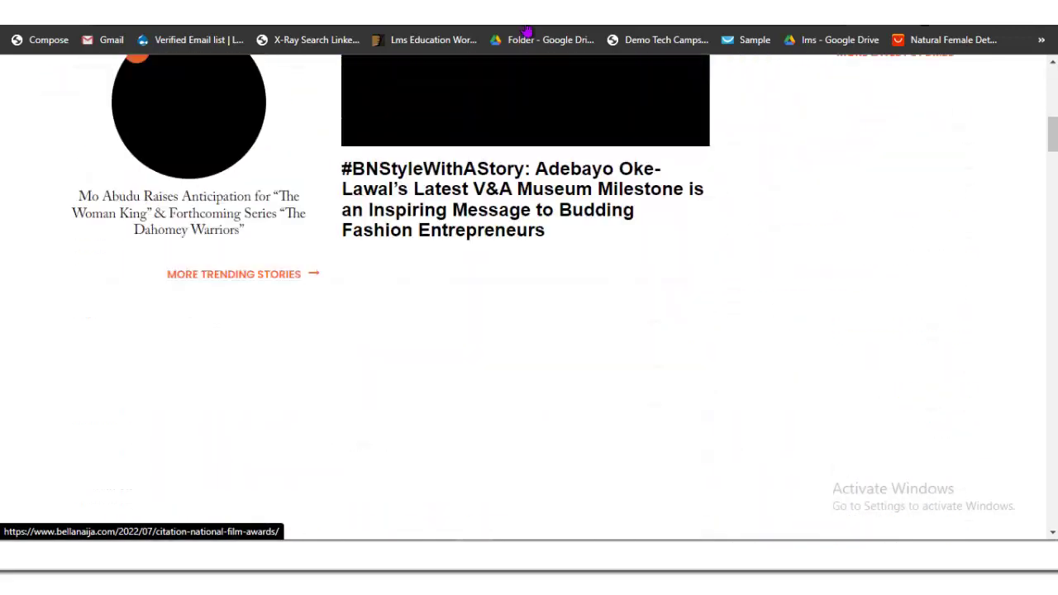
scroll(527, 29, "down", 10)
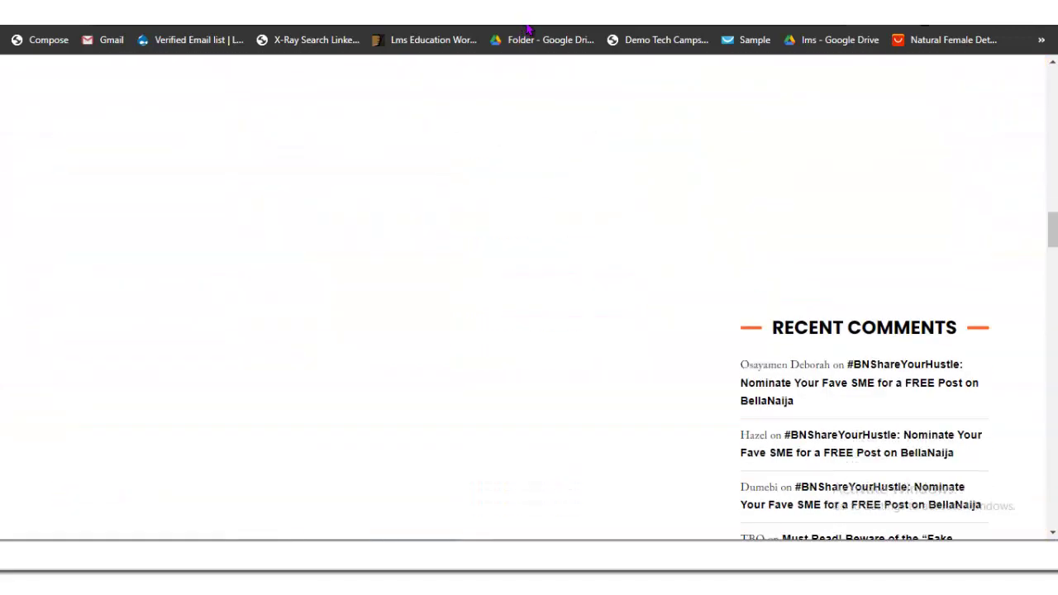
scroll(527, 29, "down", 3)
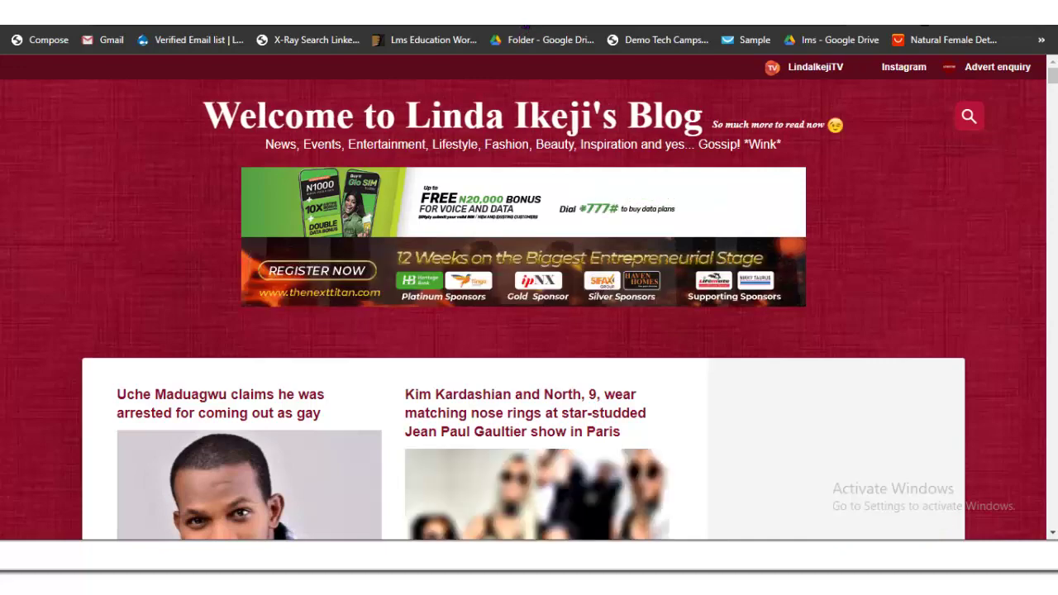
Step: Scroll through the Linda Ikeji's Blog story cards, then jump back to the top
scroll(527, 30, "down", 8)
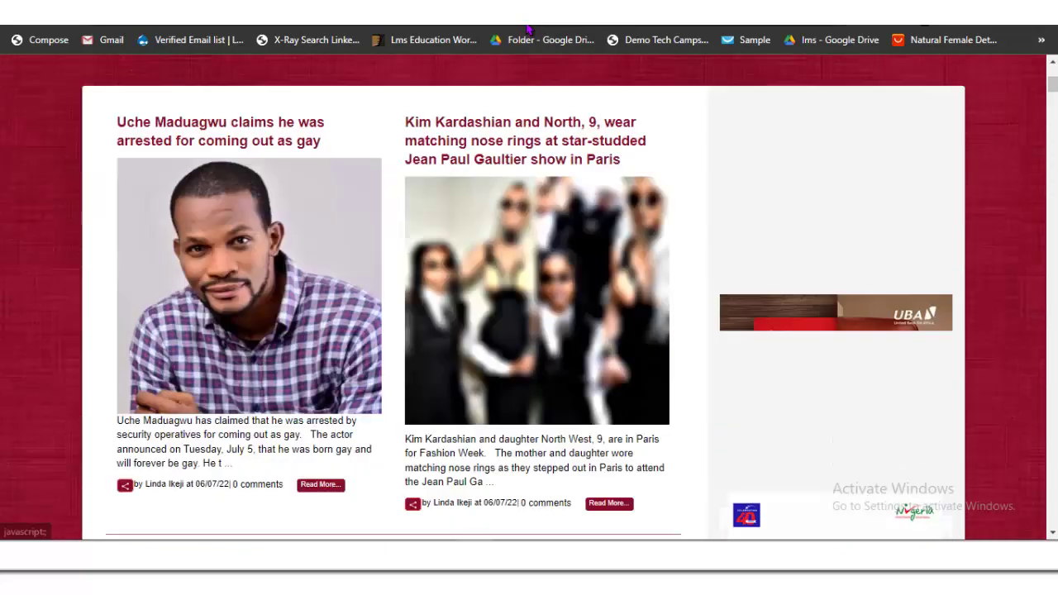
scroll(527, 30, "up", 4)
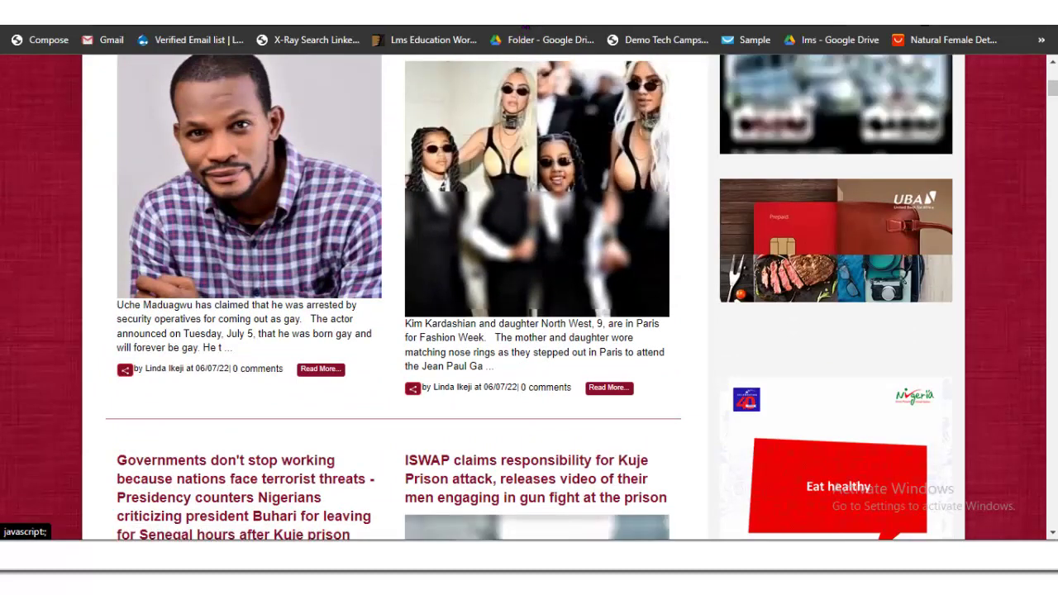
key("Home")
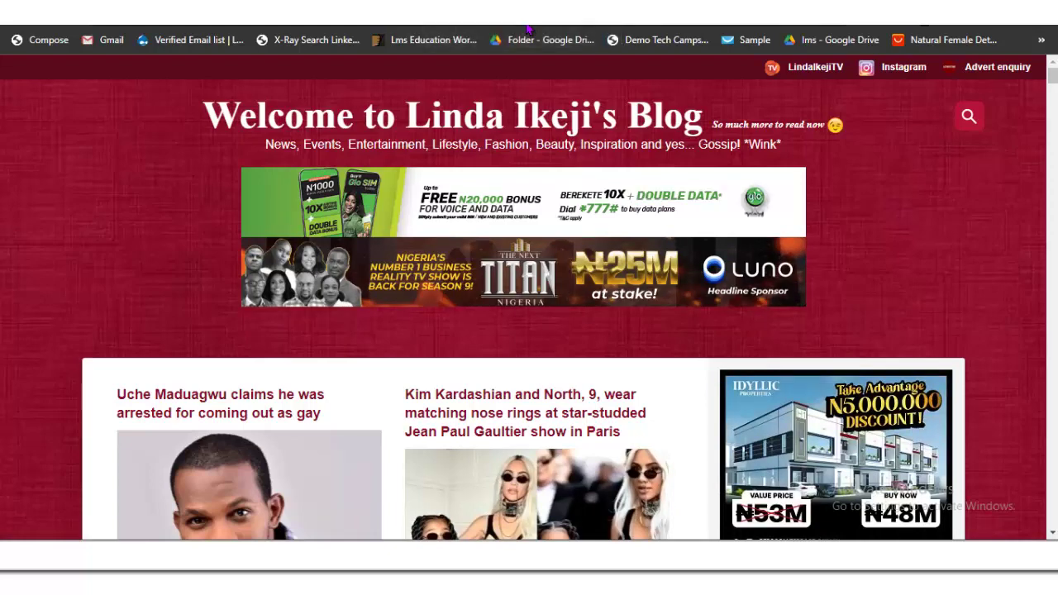
Step: On the Categories admin page, add a Music category with slug Music
left_click(527, 29)
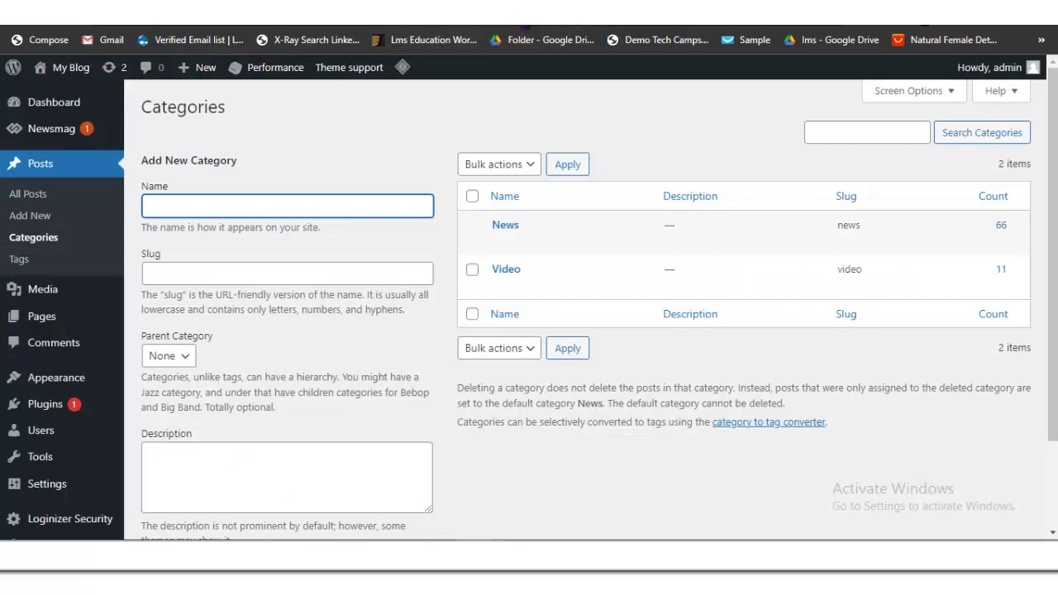
type("Mi")
type("usc")
key("BackSpace")
type("ics")
key("ctrl+a")
key("ctrl+c")
left_click(219, 274)
key("ctrl+v")
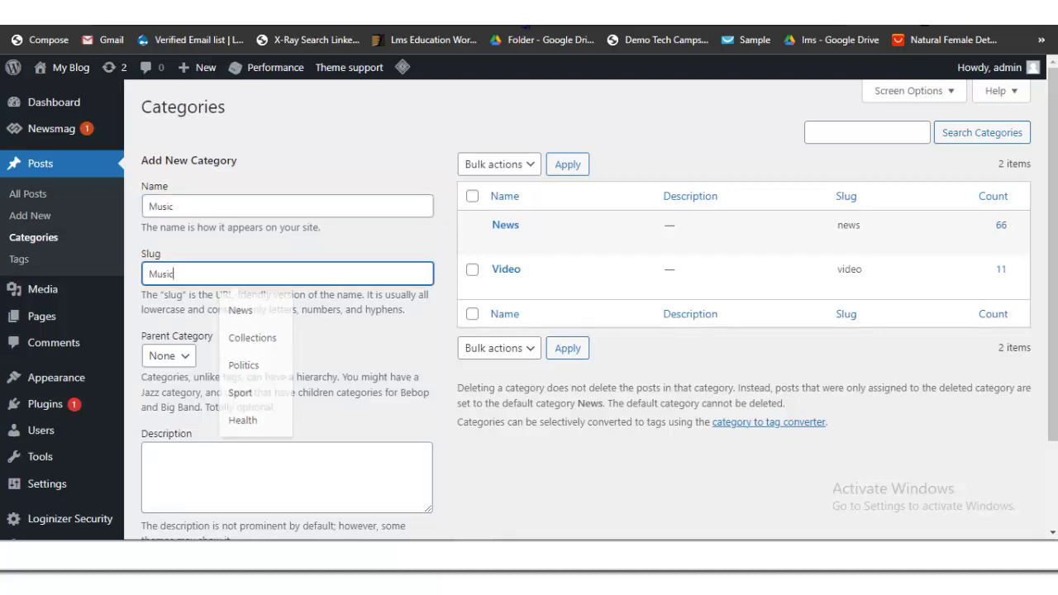
scroll(529, 314, "down", 2)
left_click(192, 459)
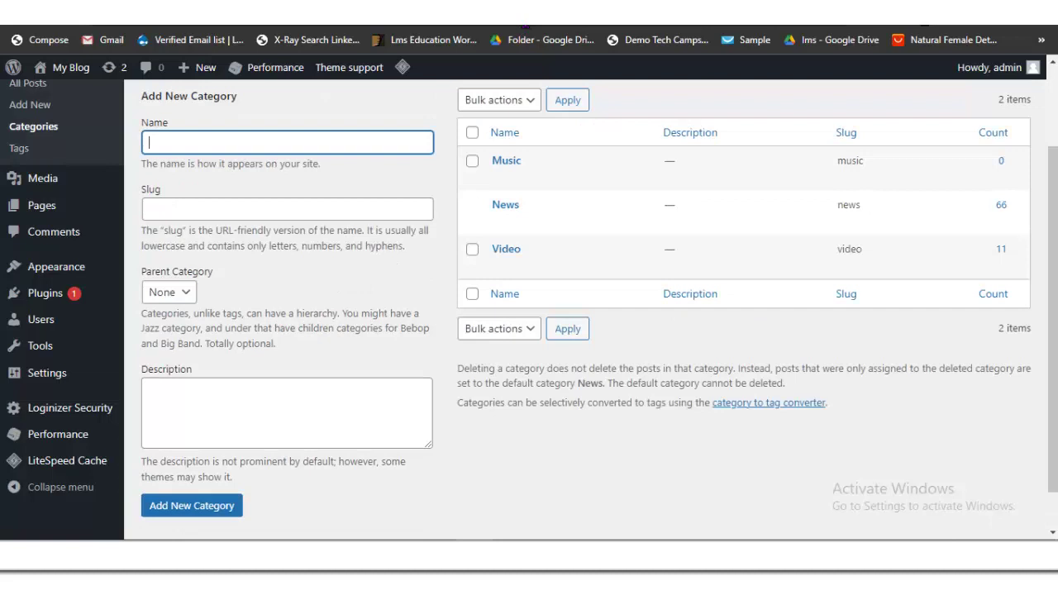
Step: Add a Politics category with slug Politics
type("Politics")
key("ctrl+a")
key("ctrl+c")
left_click(248, 209)
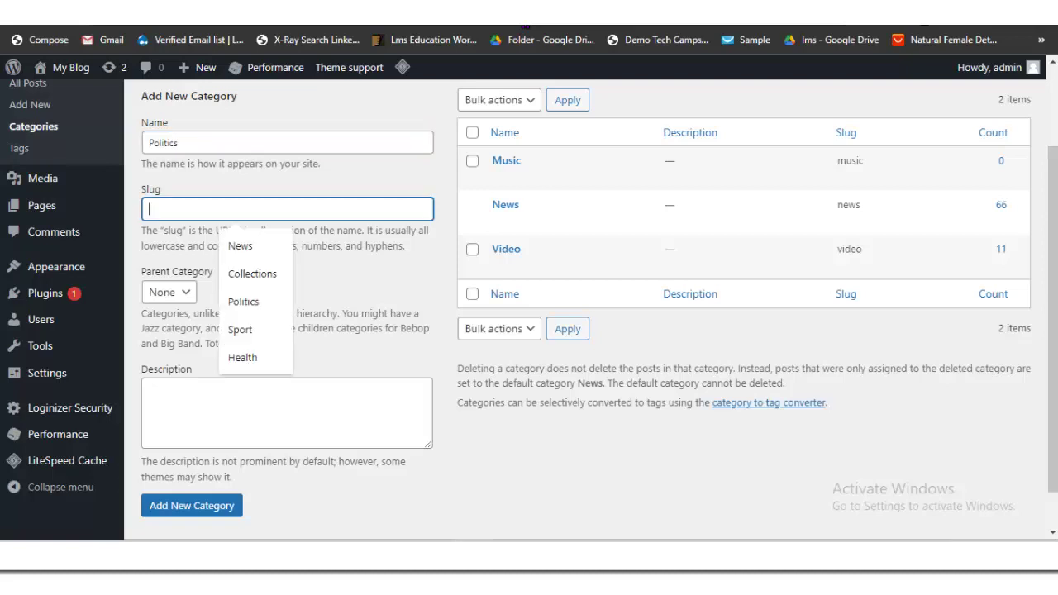
key("ctrl+v")
scroll(529, 281, "down", 1)
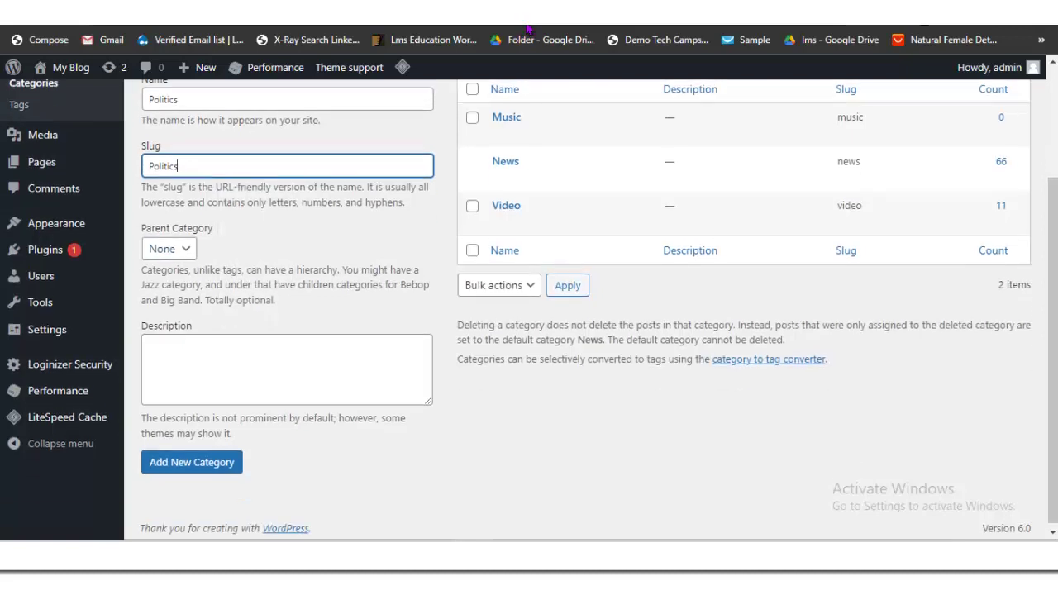
key("Return")
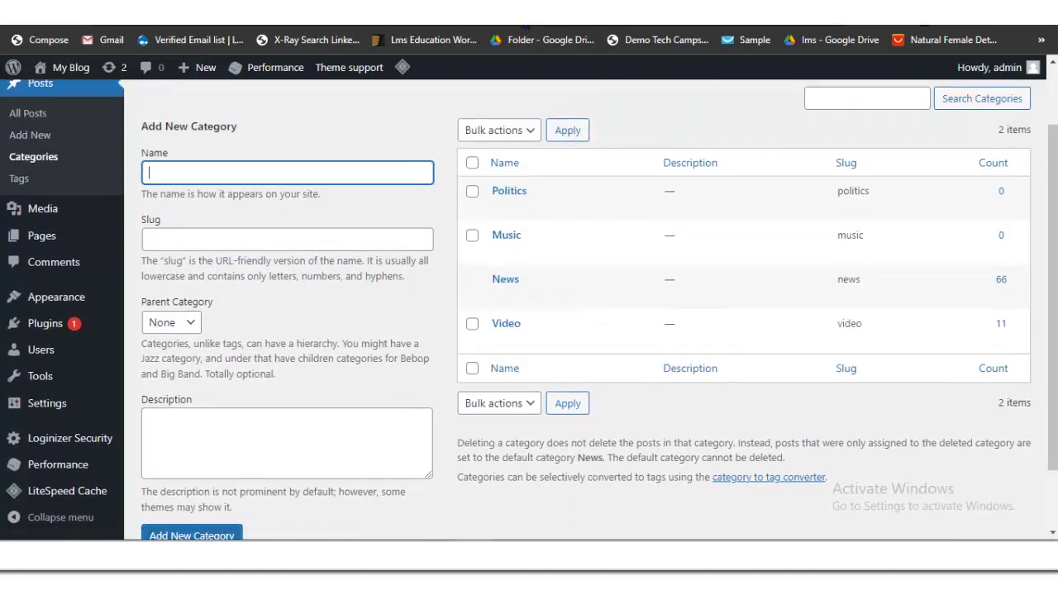
Step: Add an Entertainment category, correcting the misspelled name and slug to Entertainment
type("Enhtertainment")
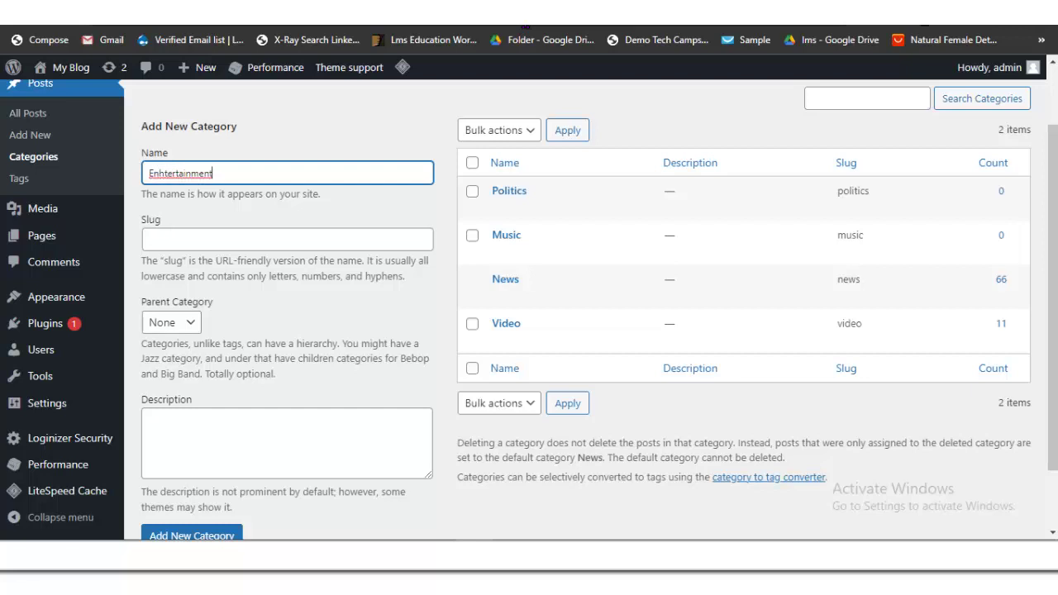
key("ctrl+a")
key("ctrl+c")
left_click(150, 239)
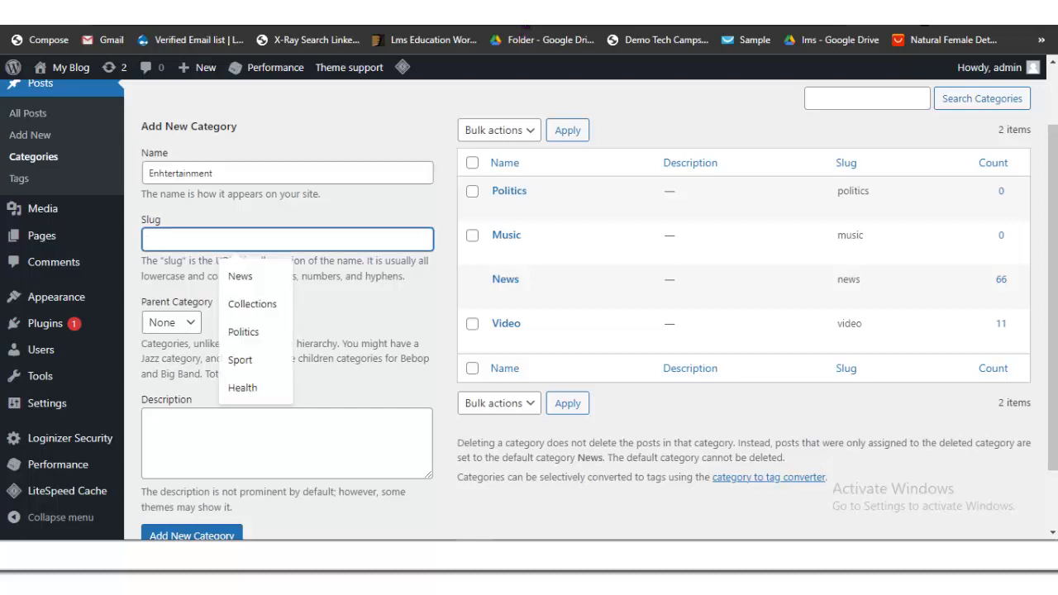
key("ctrl+v")
scroll(529, 297, "down", 1)
scroll(529, 297, "up", 1)
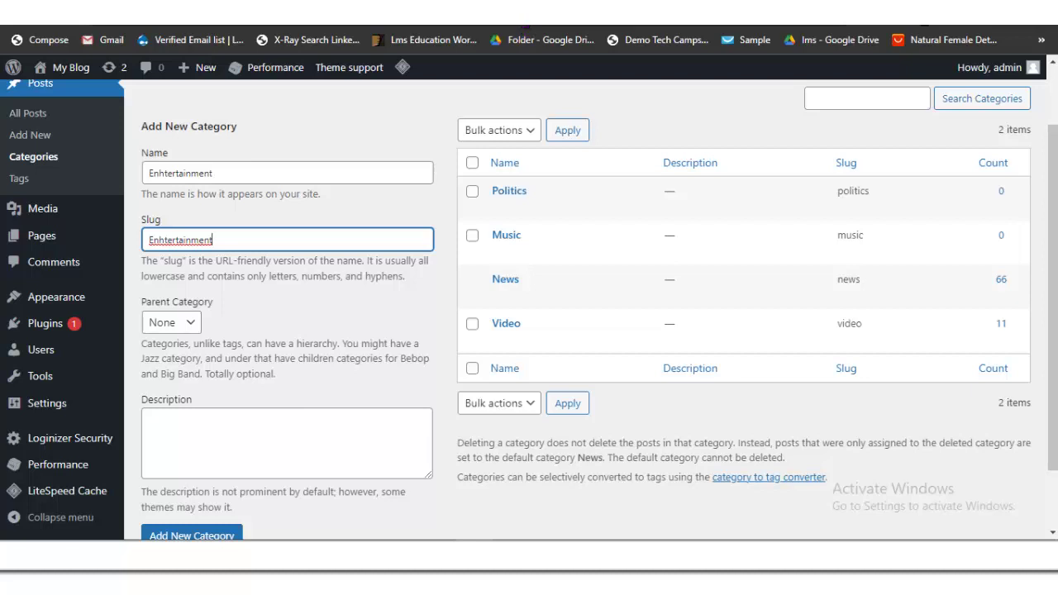
left_click(160, 173)
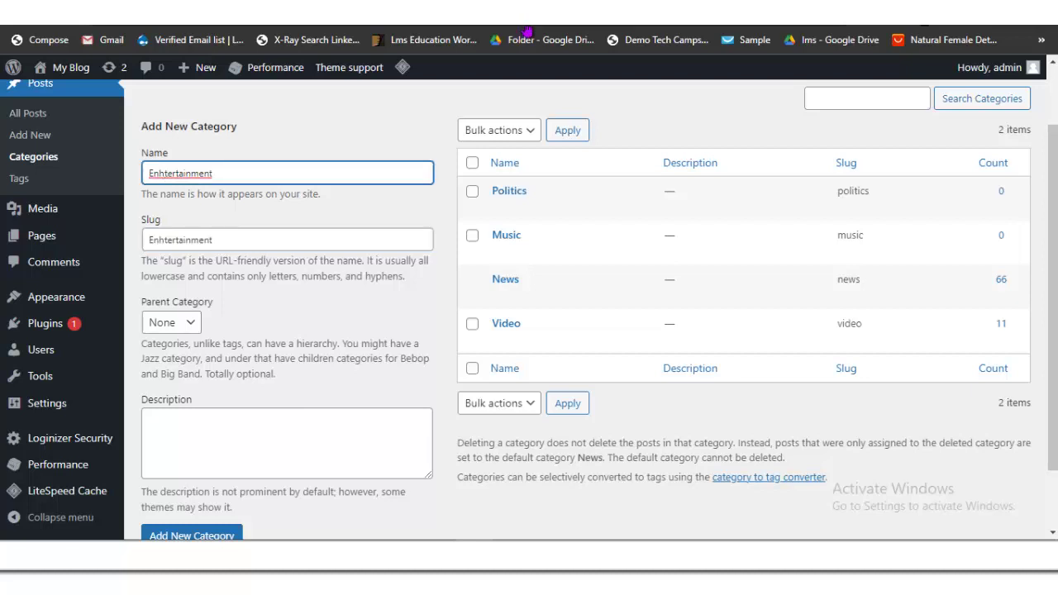
key("BackSpace")
left_click(159, 240)
key("BackSpace")
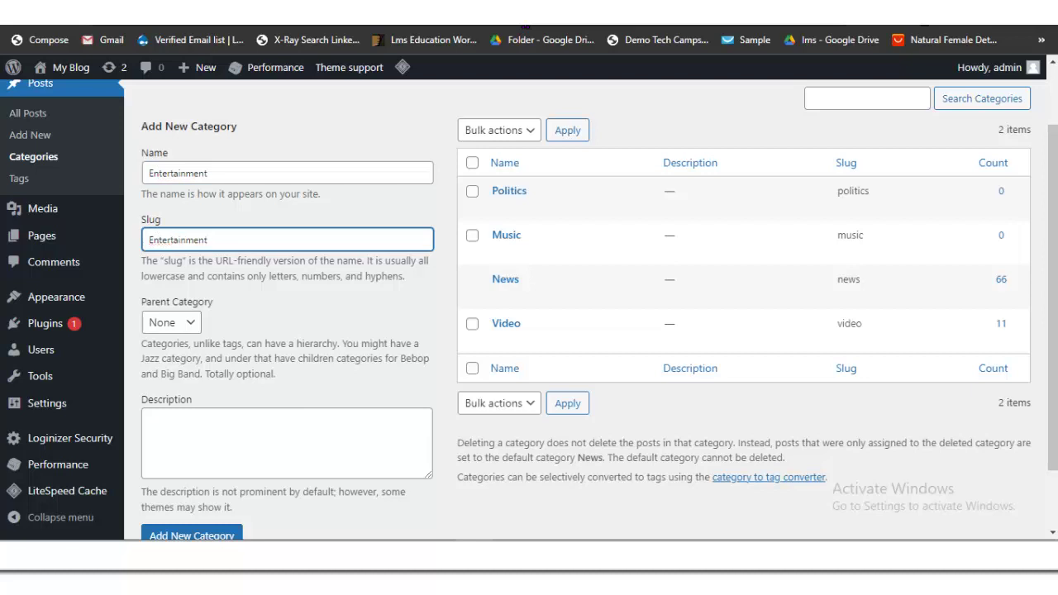
scroll(529, 331, "down", 1)
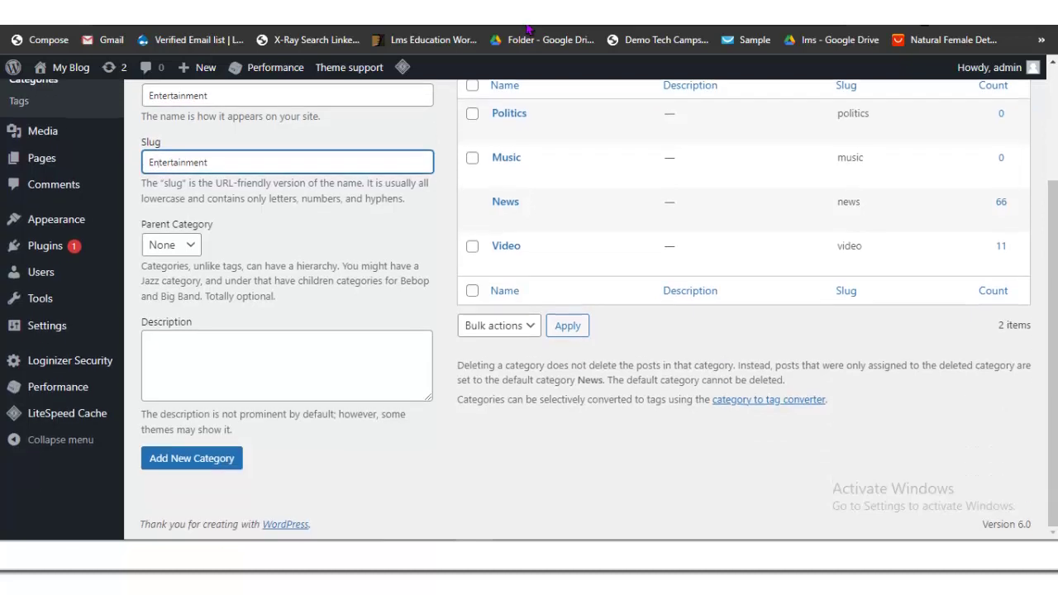
left_click(191, 458)
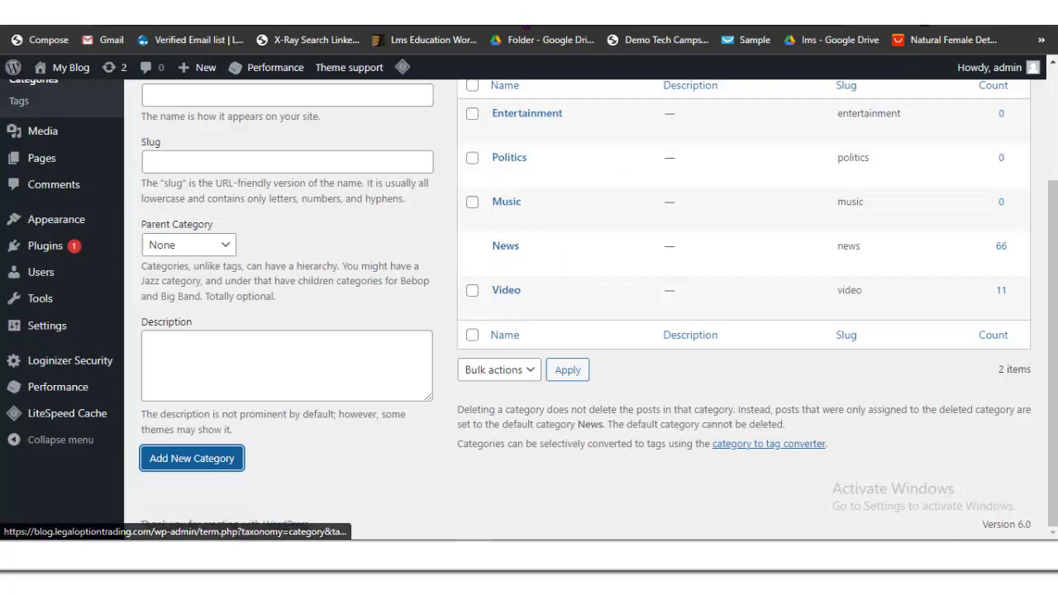
Step: Enter Sports as both the category name and slug, then add it
type("ag")
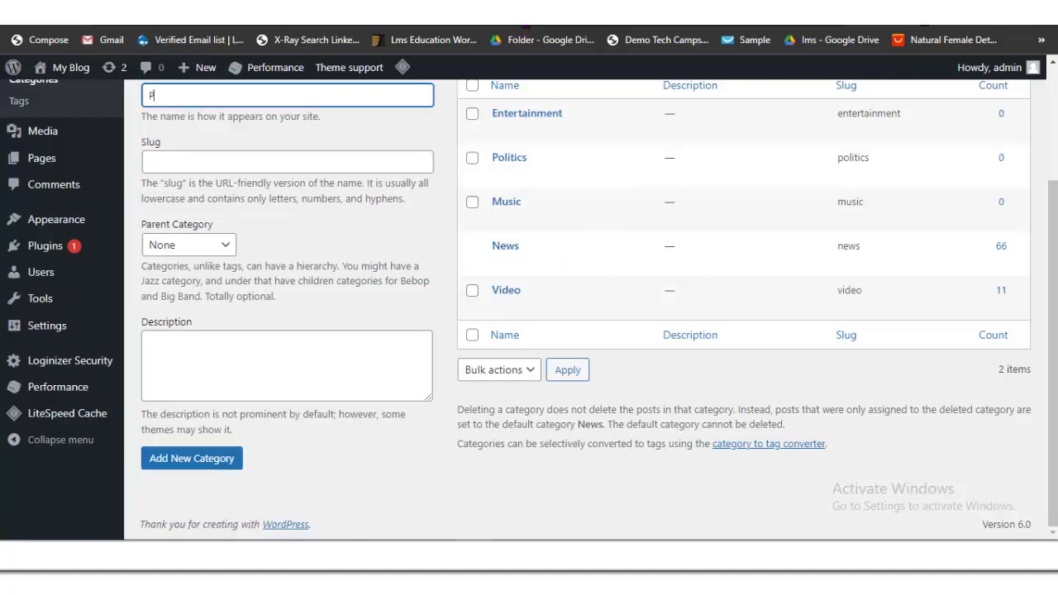
key("BackSpace")
key("BackSpace")
type("Sports")
key("ctrl+a")
key("ctrl+c")
left_click(240, 161)
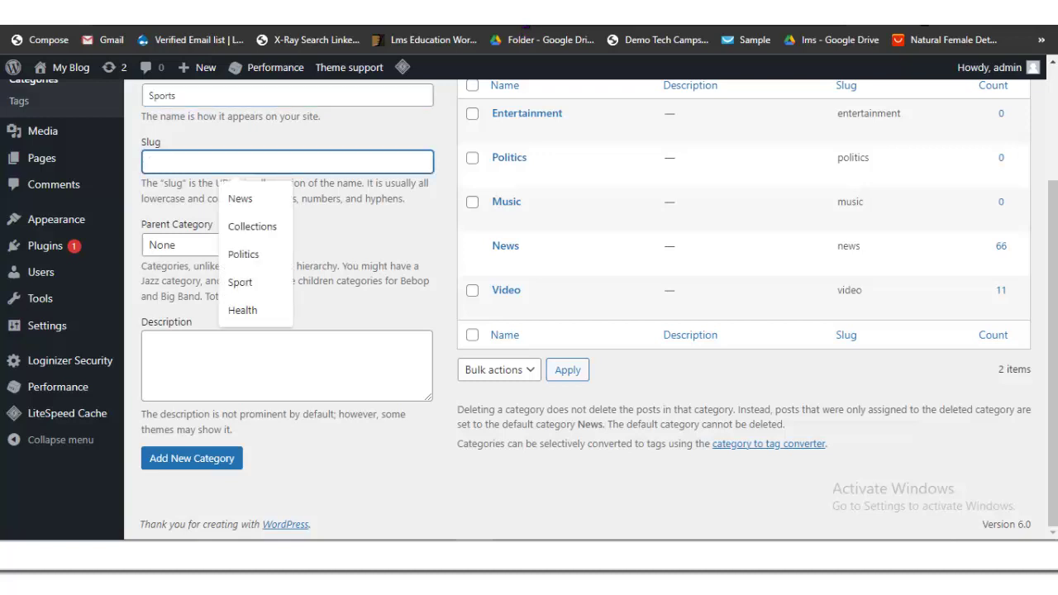
key("ctrl+v")
left_click(192, 458)
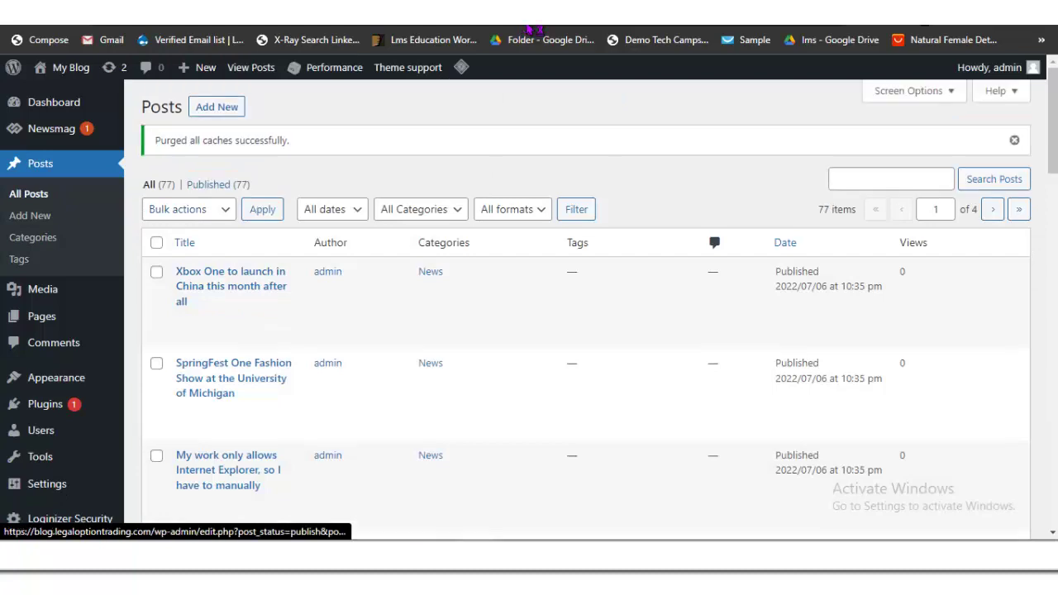
Step: Select all posts on the first page and apply the Move to Trash bulk action
scroll(529, 30, "down", 7)
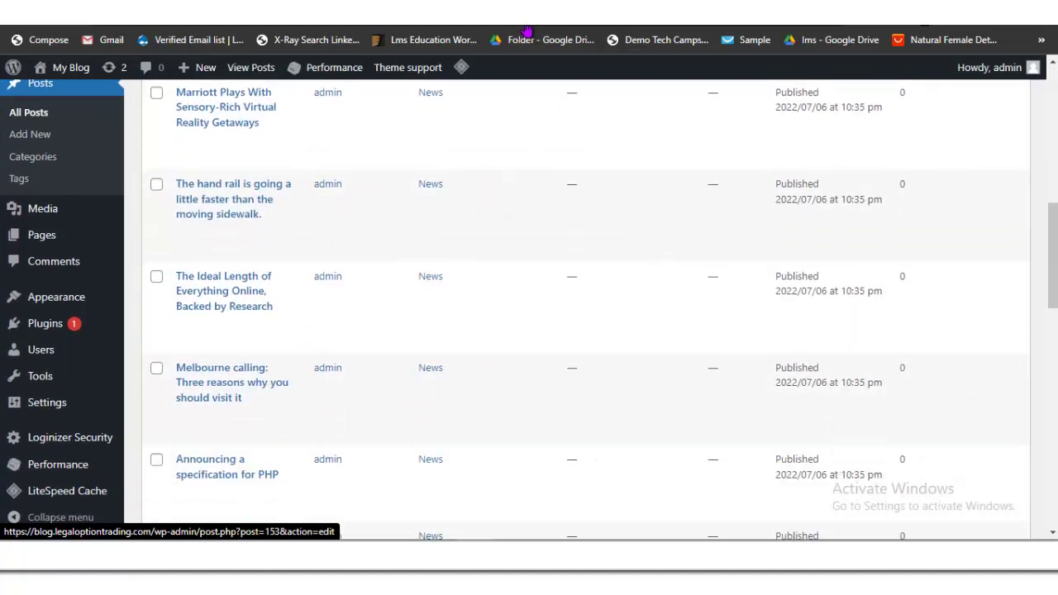
scroll(527, 31, "down", 2)
scroll(529, 29, "up", 5)
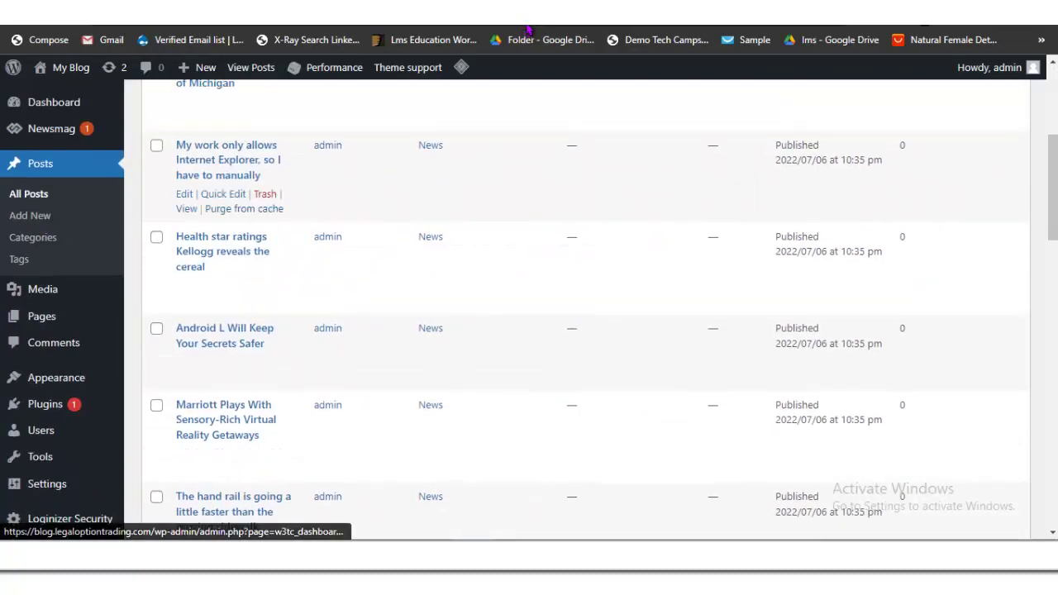
scroll(527, 31, "up", 4)
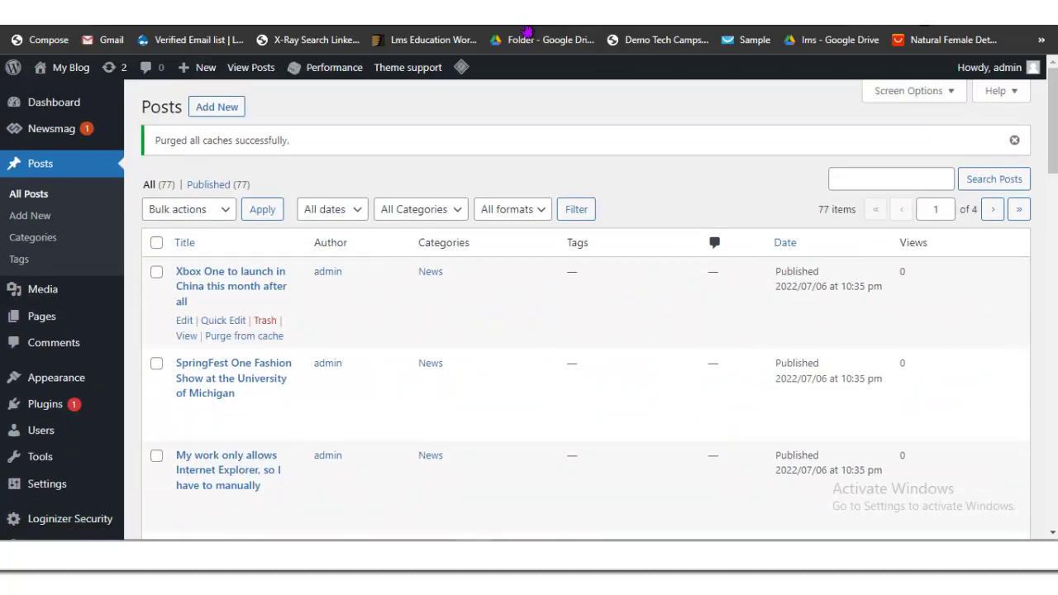
left_click(156, 242)
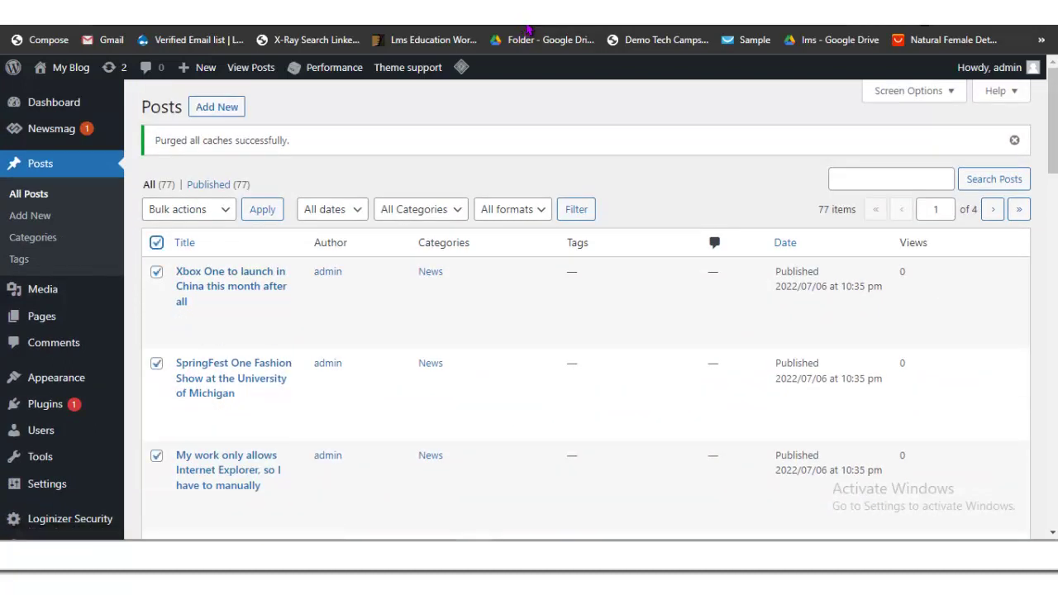
scroll(528, 30, "down", 3)
scroll(528, 31, "up", 3)
left_click(188, 209)
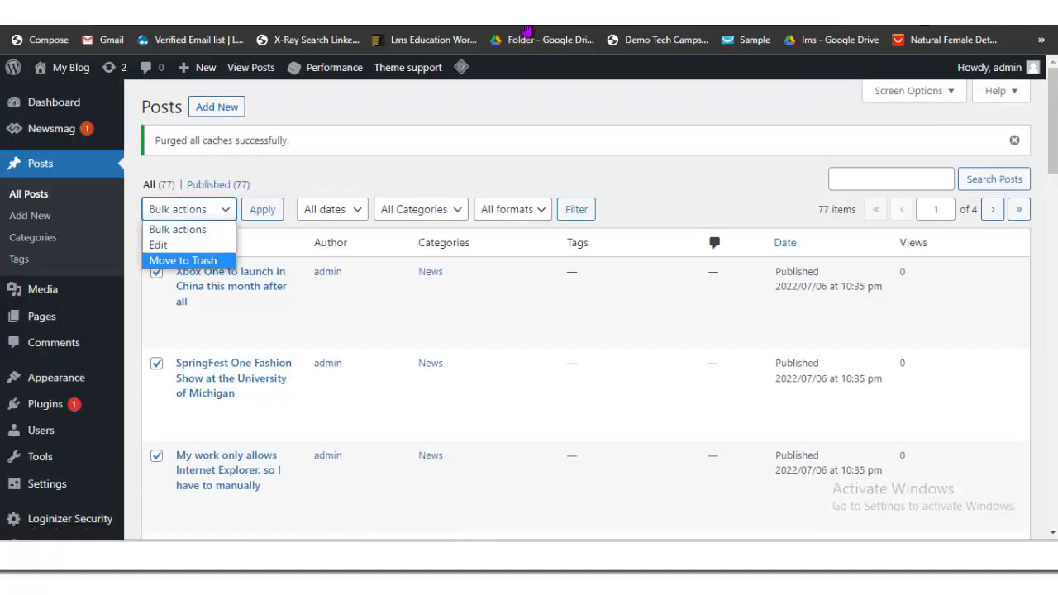
left_click(166, 259)
key("Tab")
key("Return")
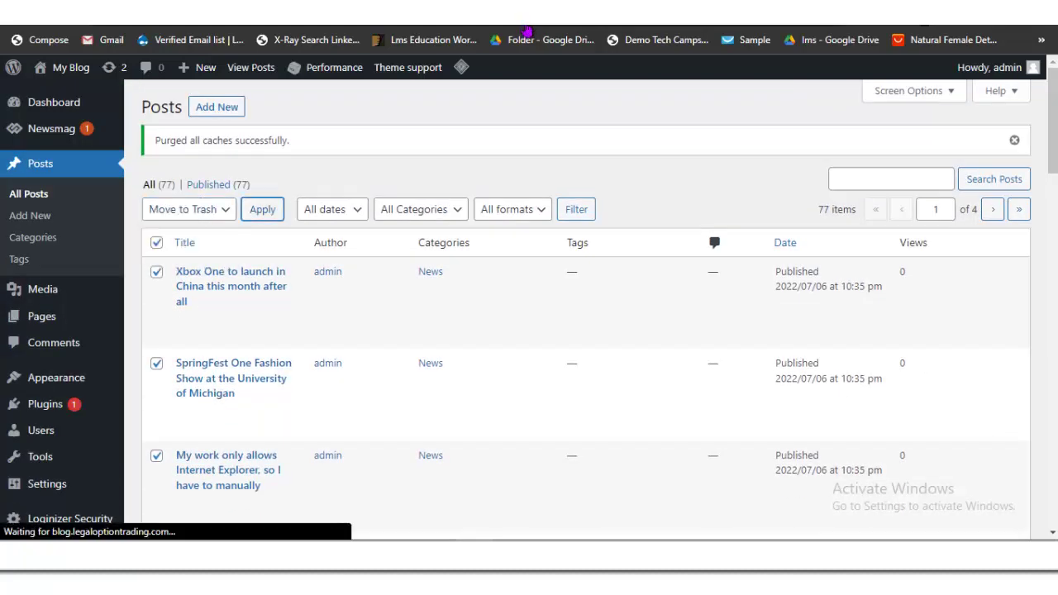
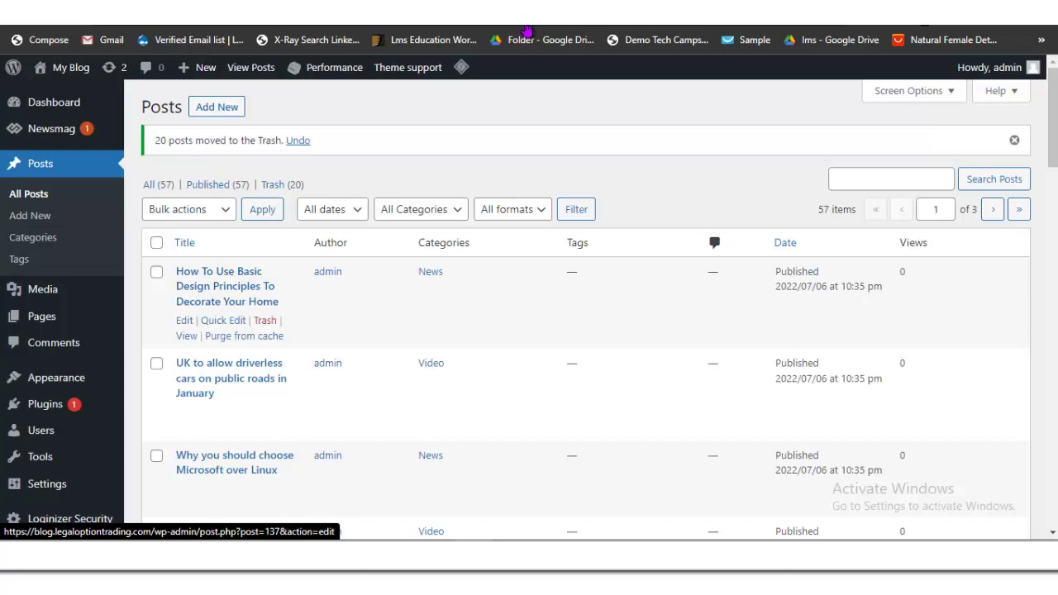
Step: Move the first page of demo posts to the Trash with the Bulk actions menu
left_click(156, 242)
left_click(189, 209)
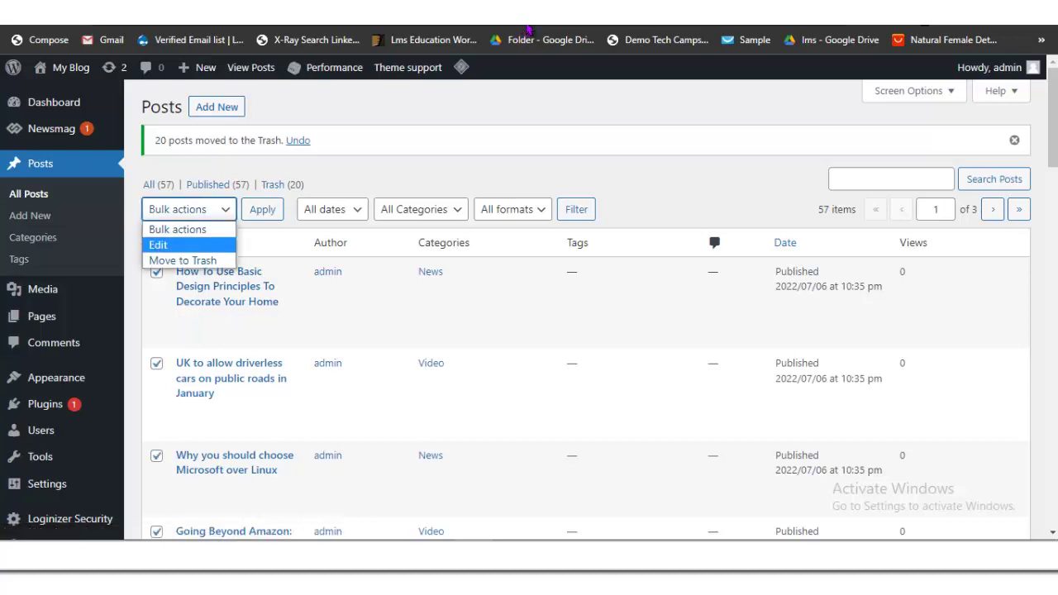
left_click(177, 257)
left_click(261, 209)
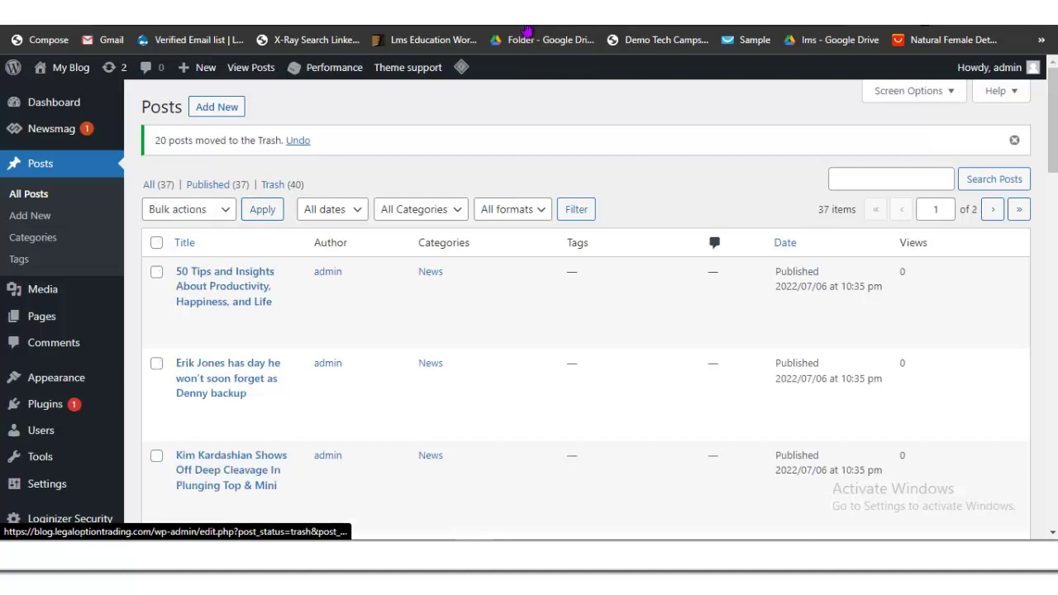
right_click(272, 184)
key("Escape")
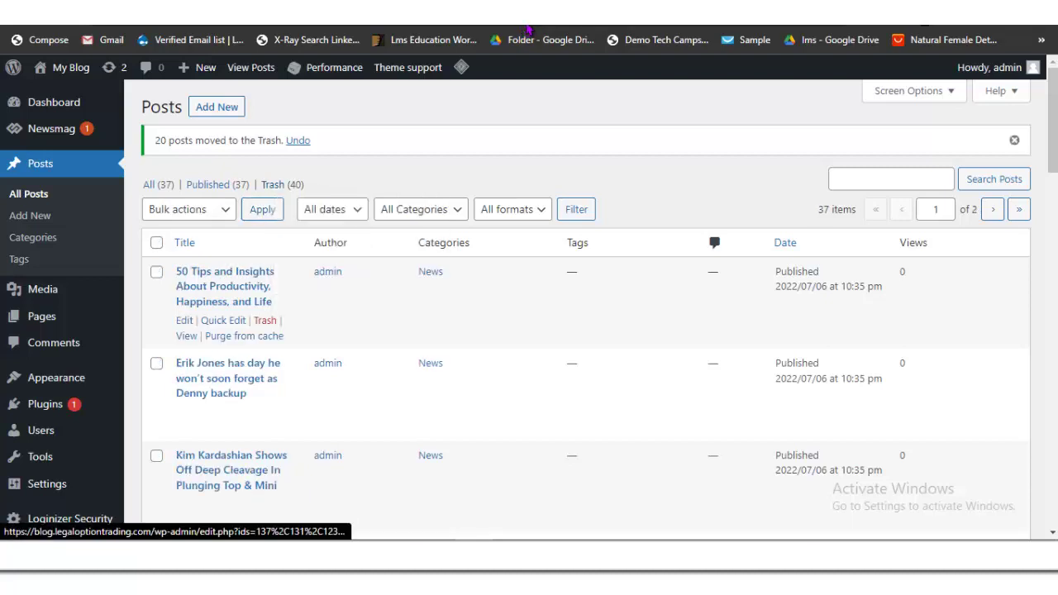
Step: Select the next page of demo posts and move them to the Trash
left_click(156, 242)
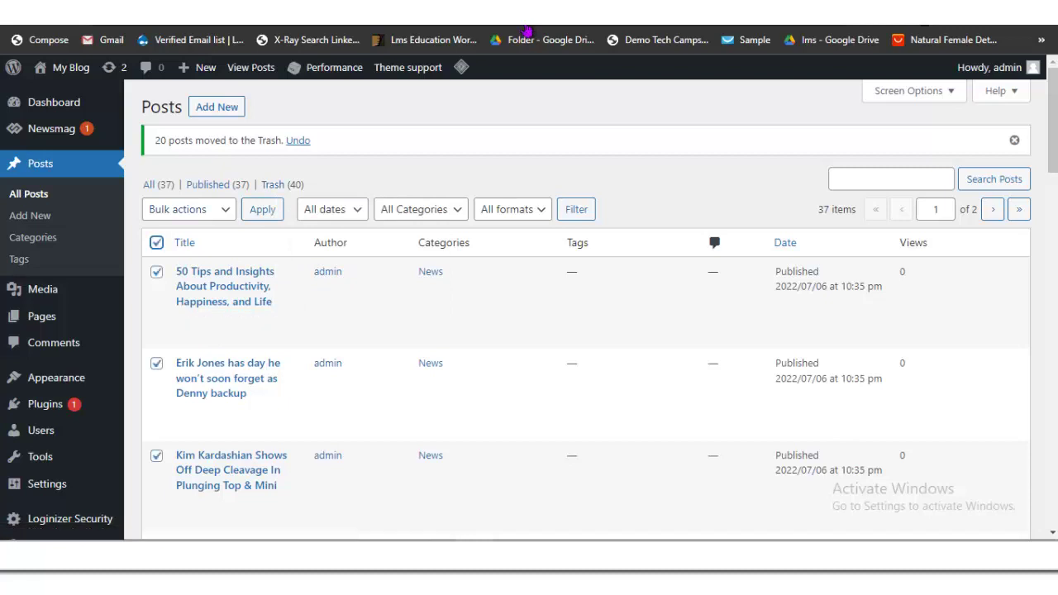
left_click(188, 209)
left_click(178, 260)
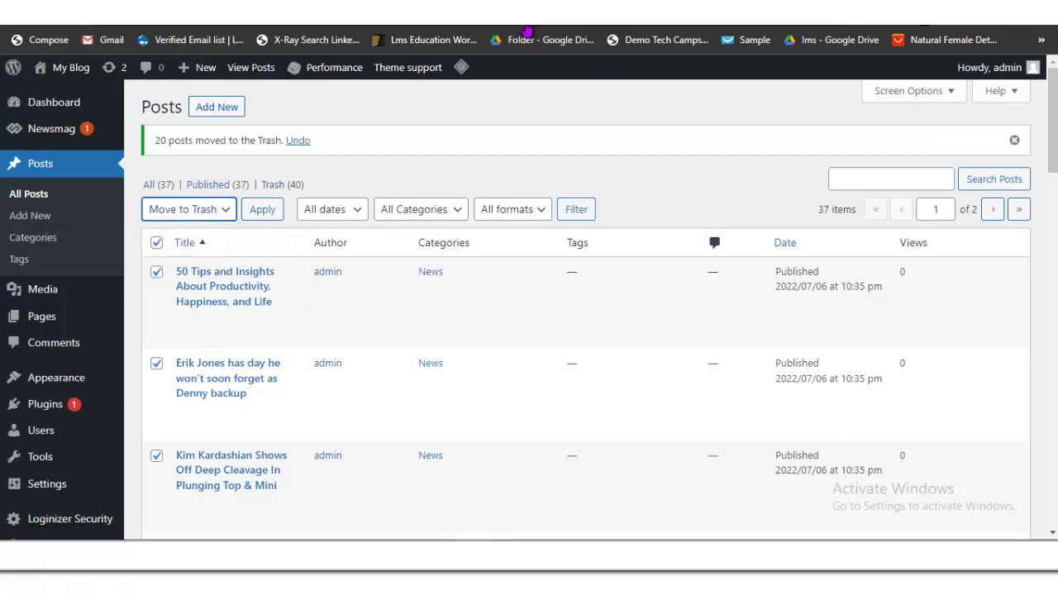
key("Tab")
key("Return")
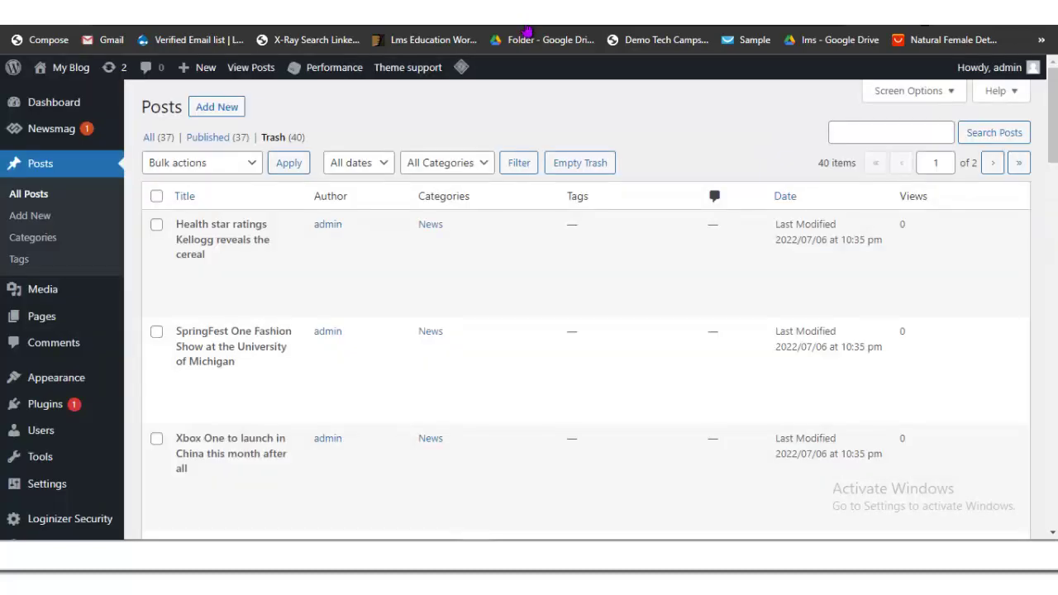
Step: Permanently delete 20 of the trashed posts
key("space")
key("shift+Tab")
key("shift+Tab")
key("alt+Down")
key("Down")
key("Down")
key("Return")
key("Tab")
key("Return")
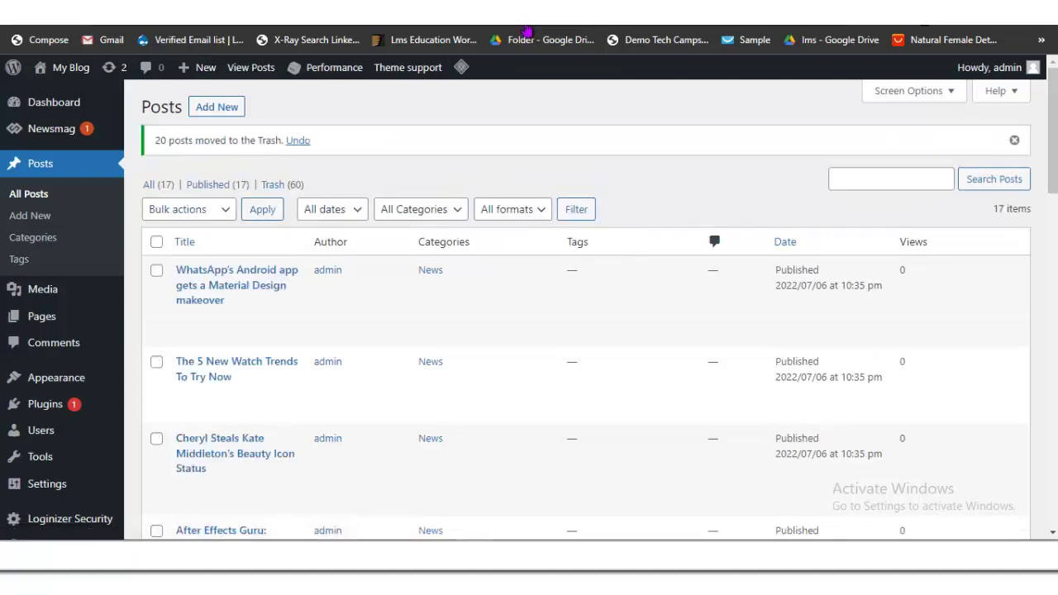
Step: Move the remaining 17 published posts to the Trash
left_click(156, 241)
left_click(188, 209)
left_click(183, 260)
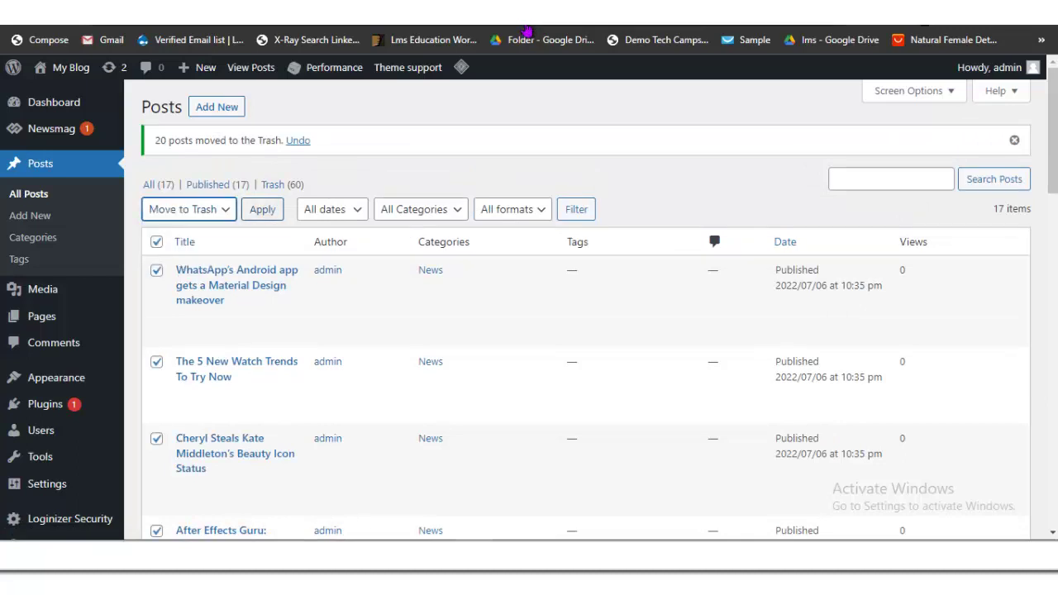
key("Tab")
key("Return")
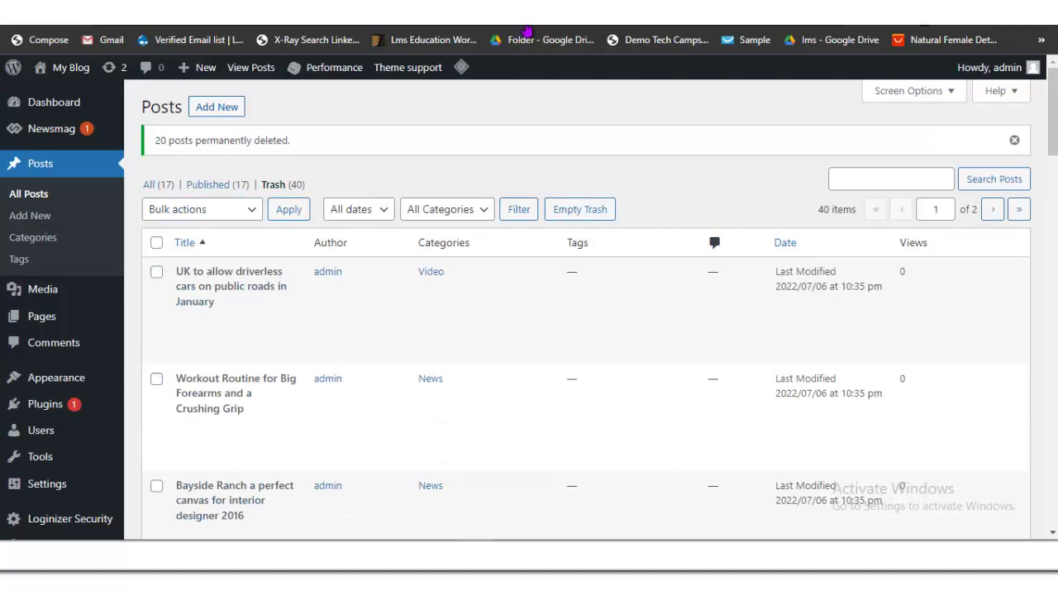
Step: Permanently delete the first page of posts in the Trash
key("space")
key("alt+Down")
key("Down")
key("Down")
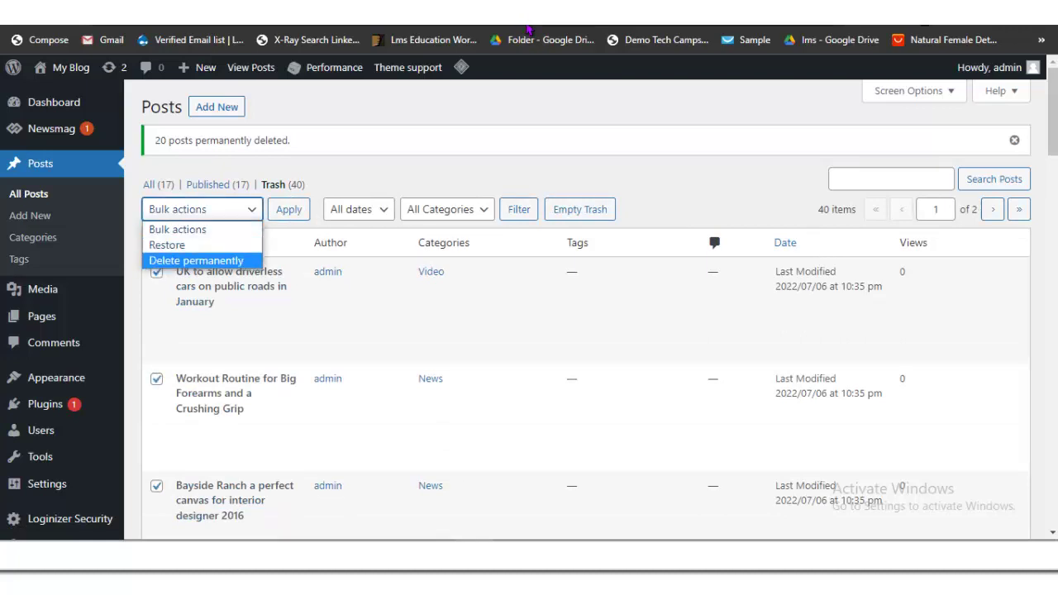
key("Return")
key("Tab")
key("Return")
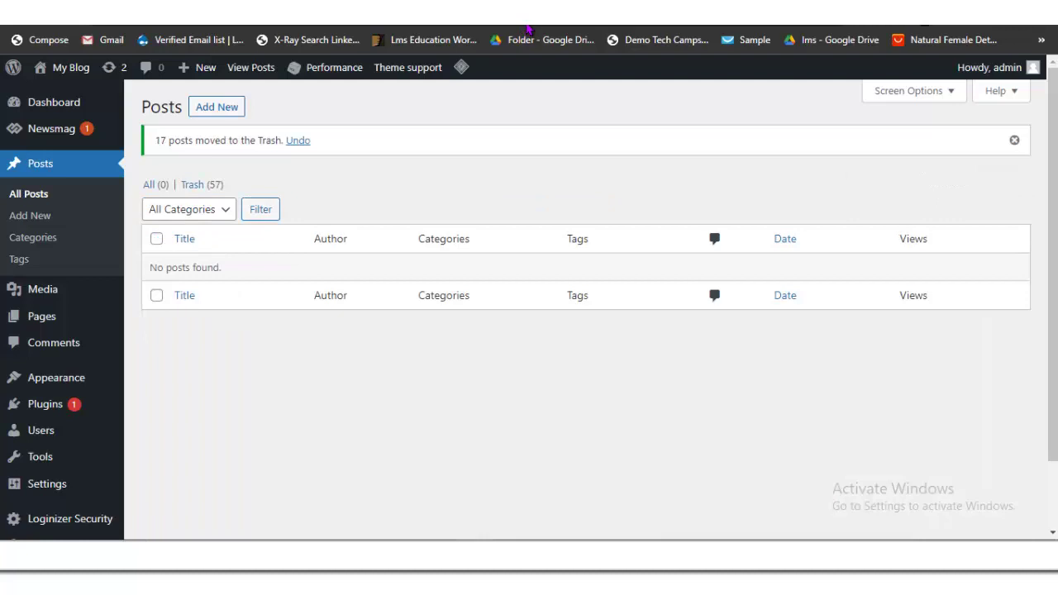
Step: Permanently delete the next batch of trashed posts
key("Tab")
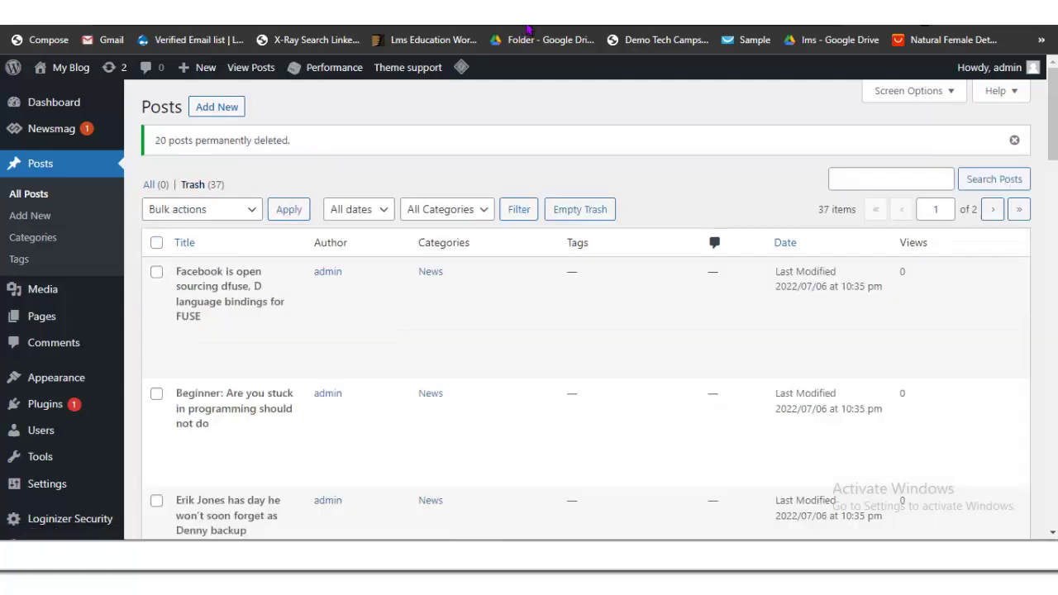
key("Tab")
key("space")
key("alt+Down")
key("Return")
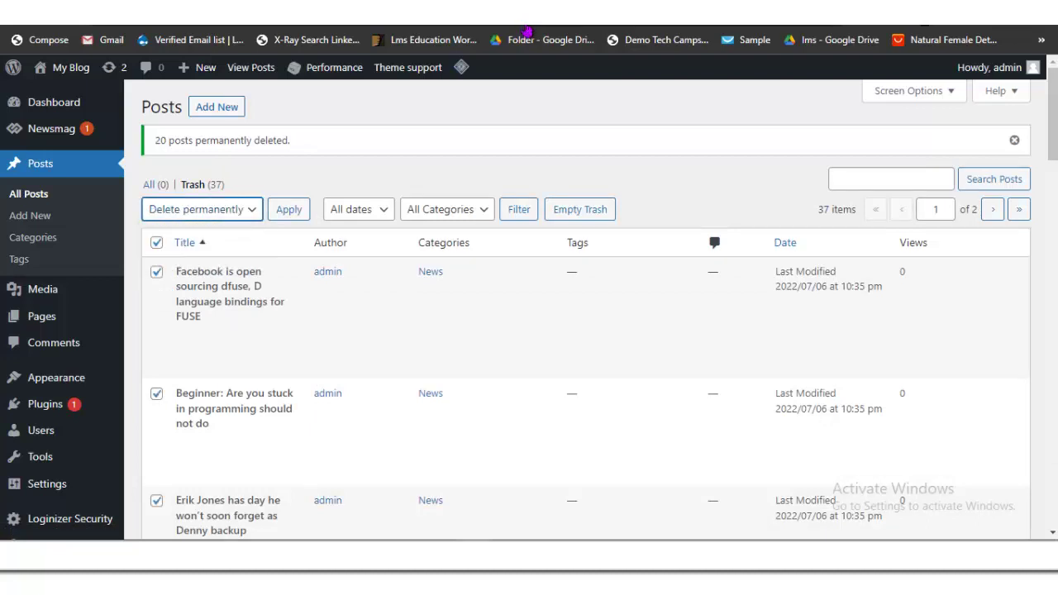
key("Tab")
key("Return")
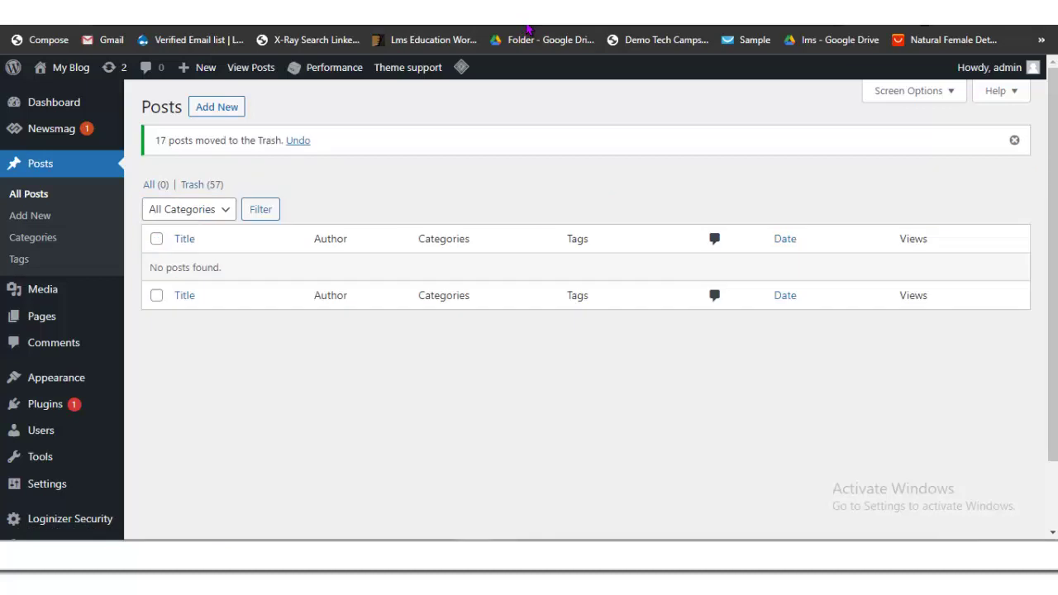
Step: Permanently delete the last trashed posts, leaving the Trash empty
key("Tab")
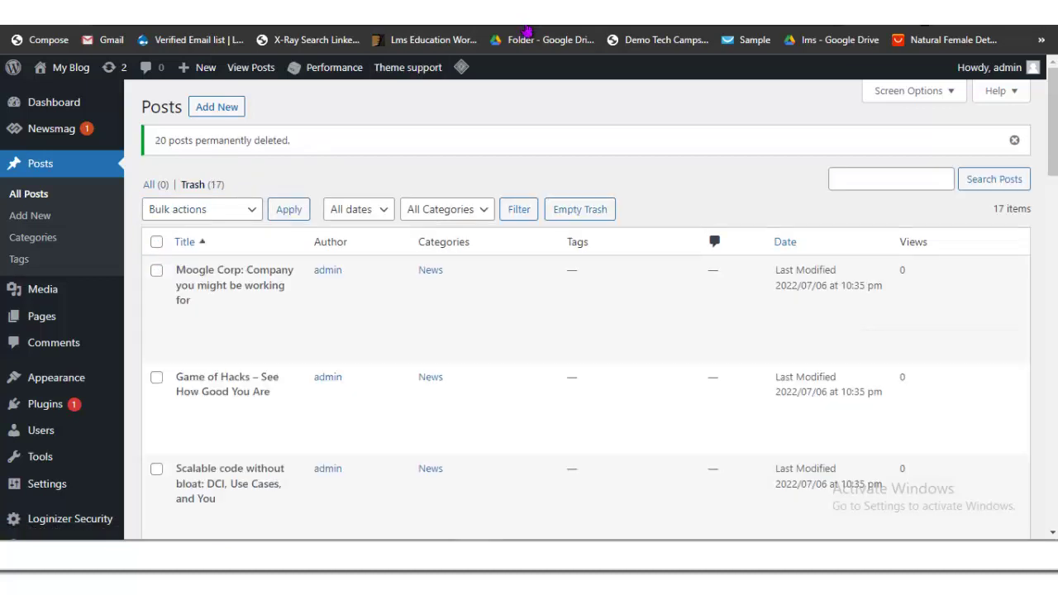
key("Tab")
key("space")
key("shift+Tab")
key("alt+Down")
key("Down")
key("Down")
key("Return")
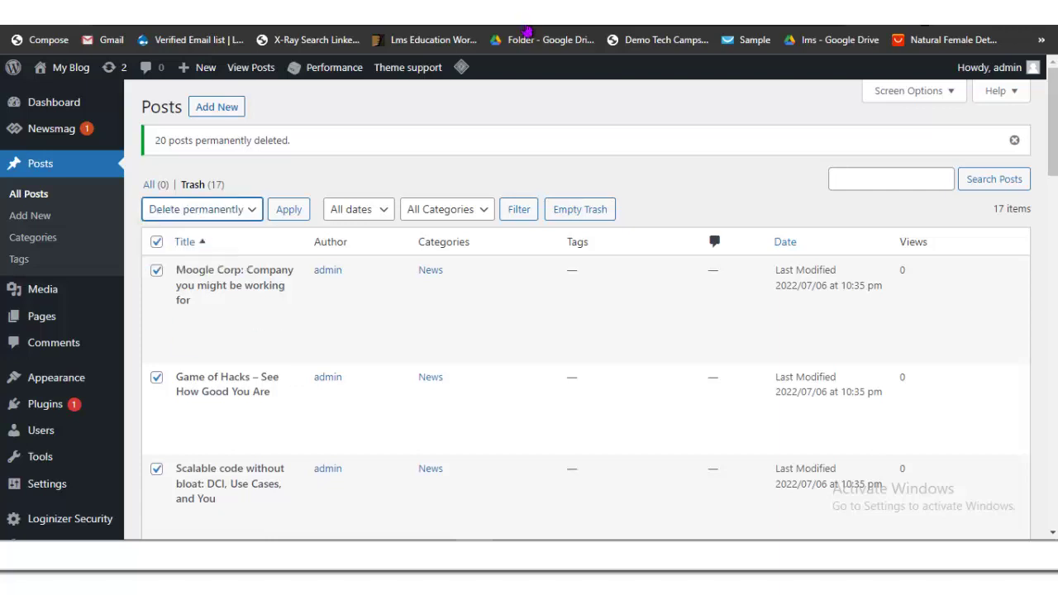
key("Tab")
key("Return")
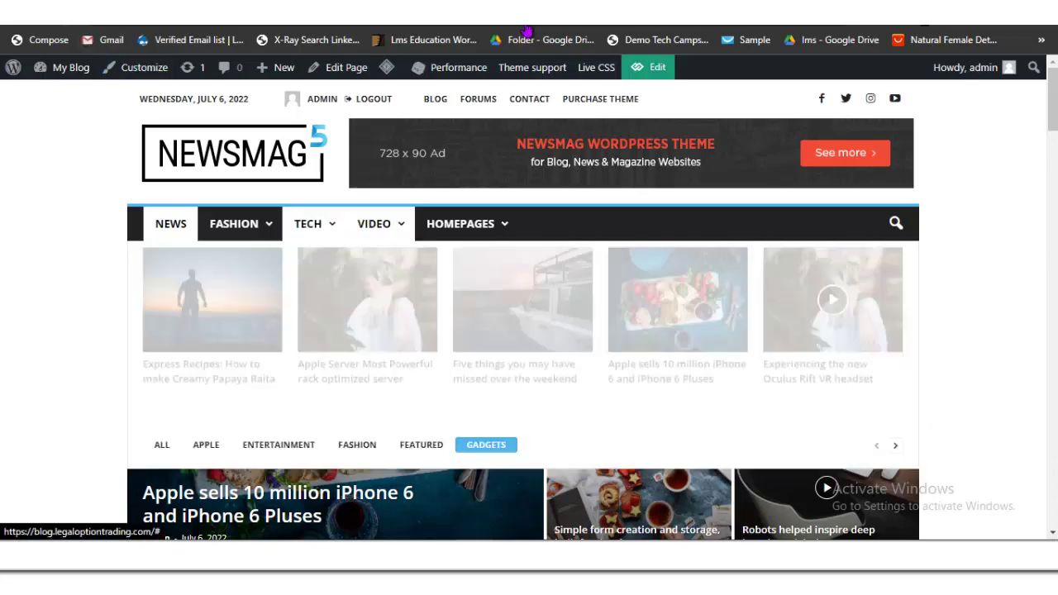
Step: Reload the Newsmag front page and scroll through it to confirm its sections show no posts
mouse_move(307, 223)
scroll(527, 30, "down", 7)
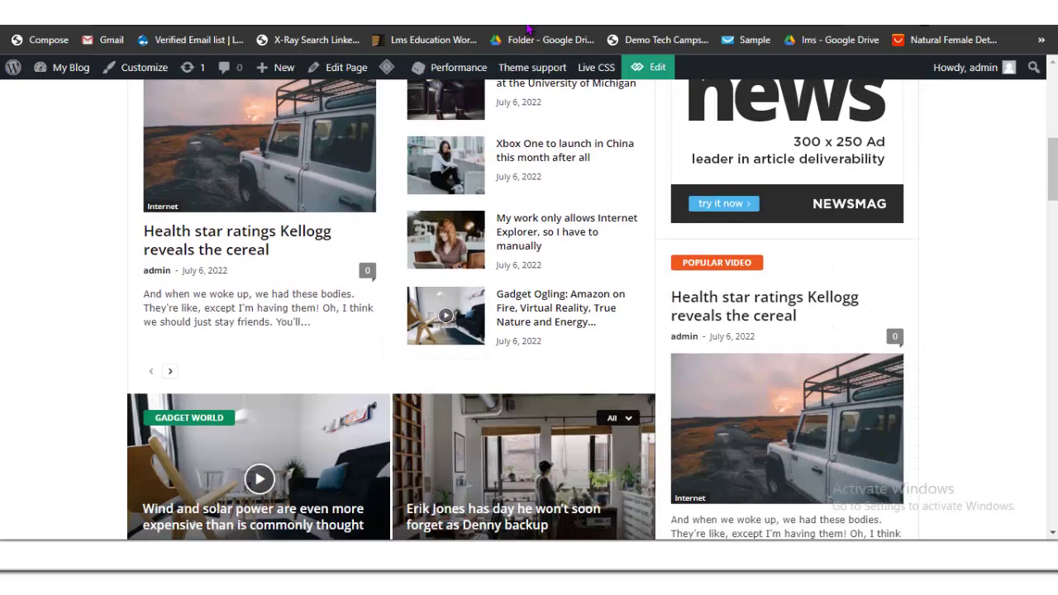
left_click(527, 33)
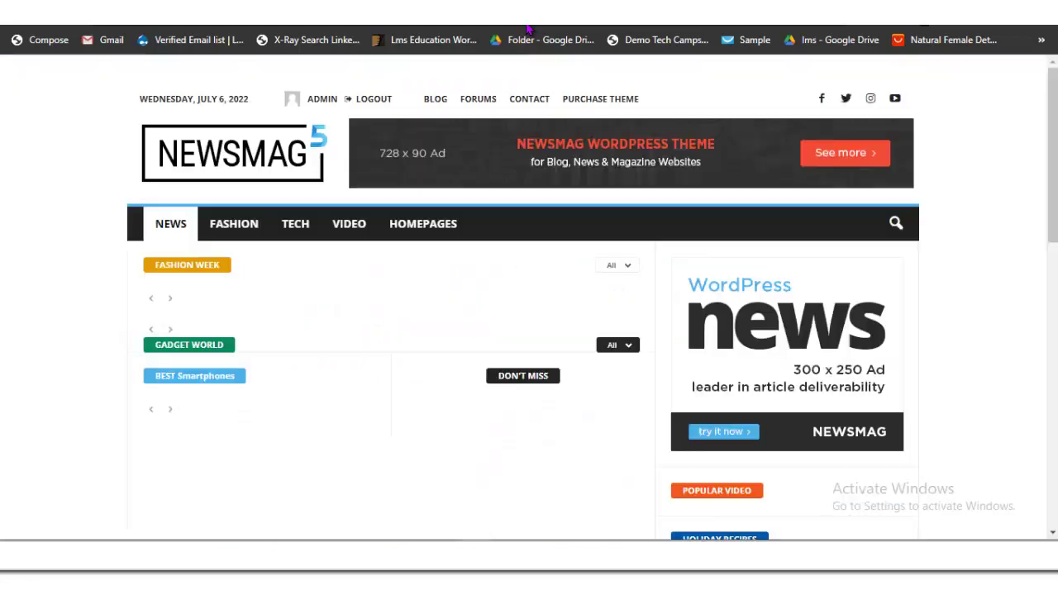
scroll(527, 29, "down", 10)
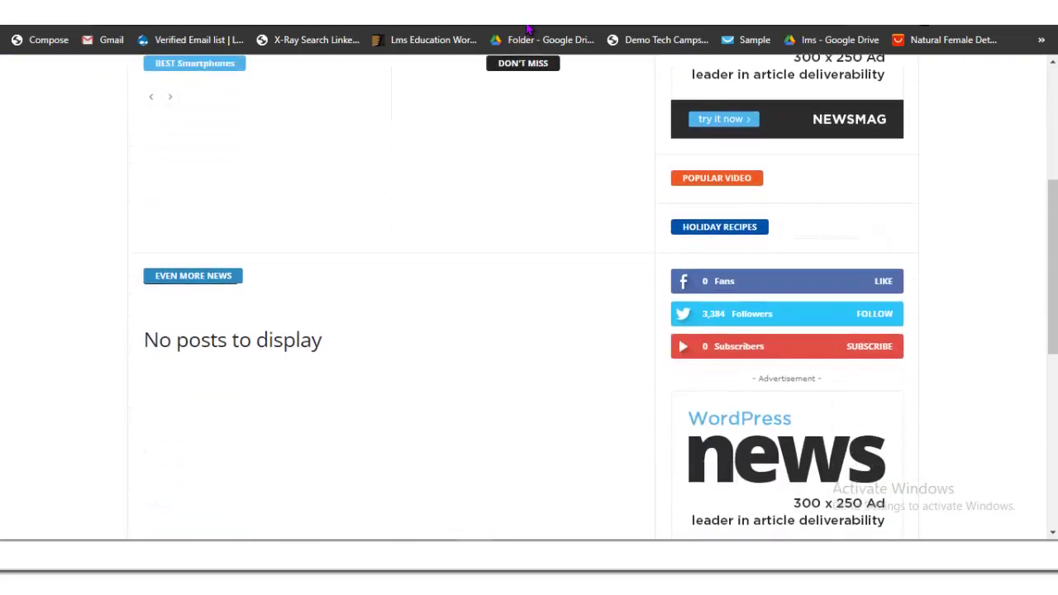
scroll(527, 30, "up", 8)
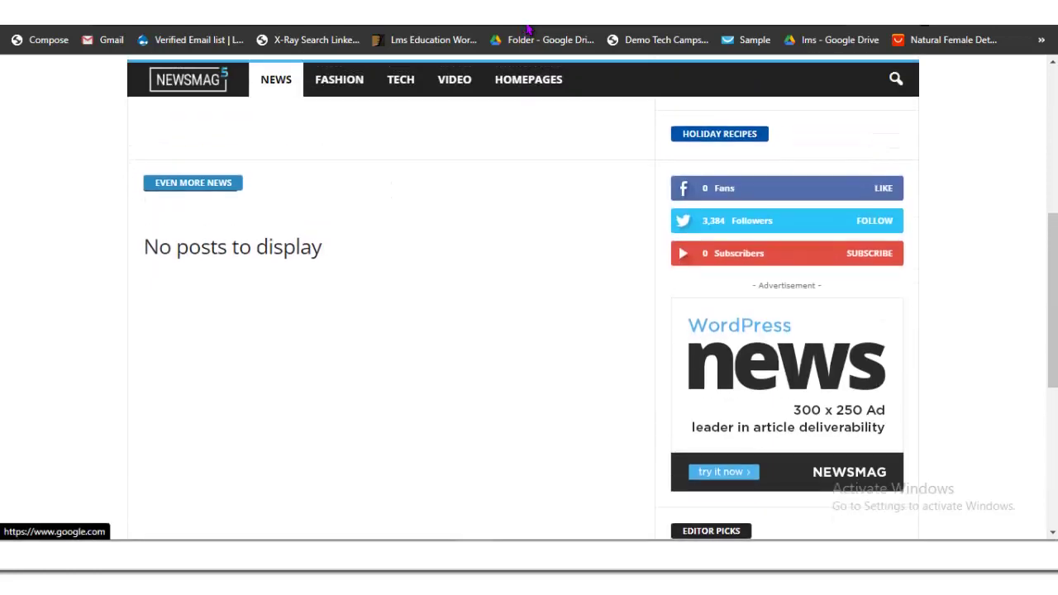
scroll(528, 30, "up", 5)
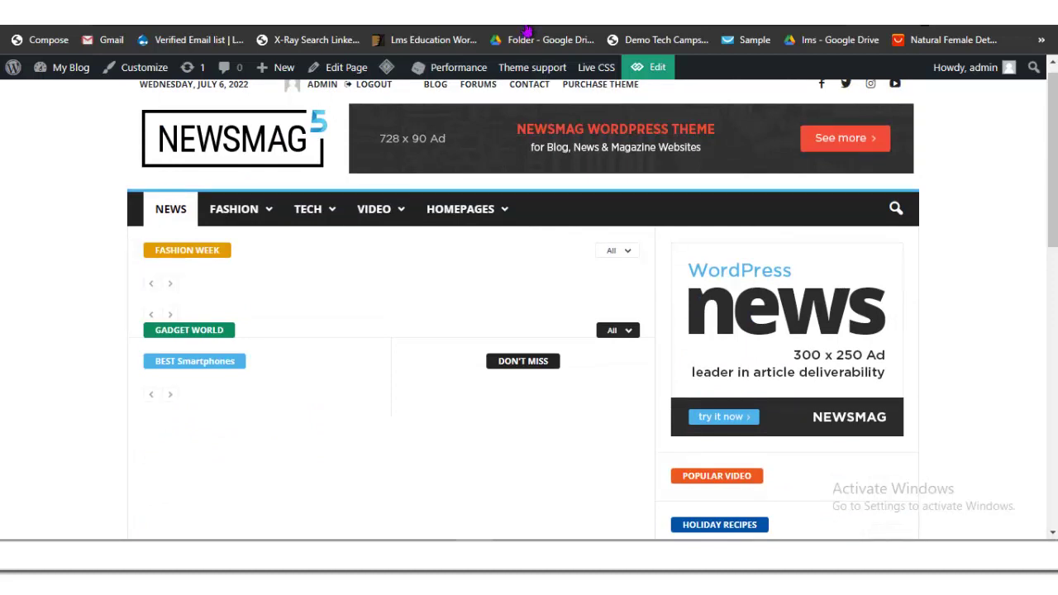
mouse_move(463, 208)
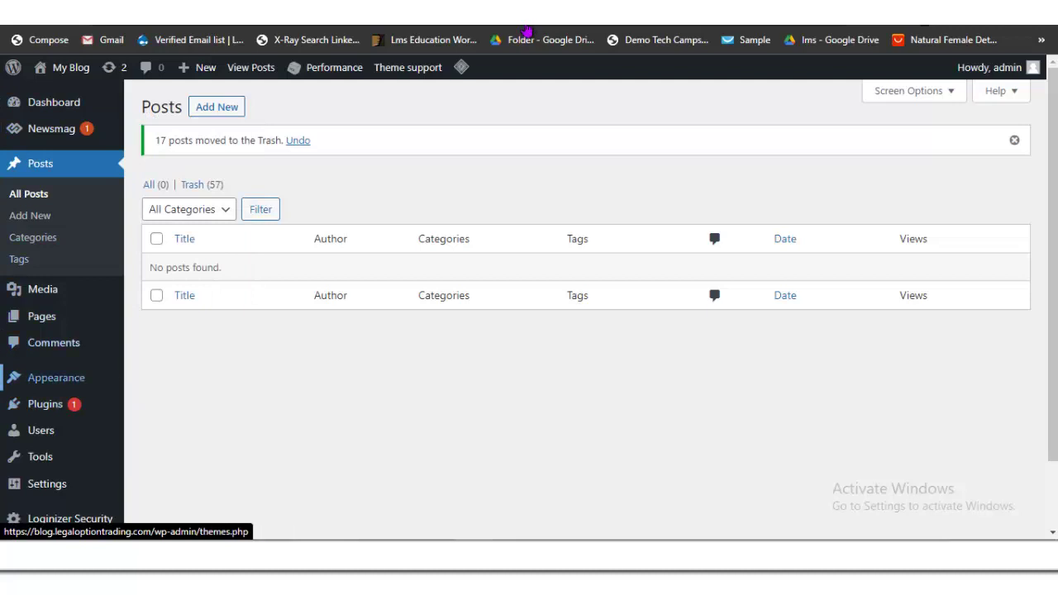
Step: Open Appearance > Menus, then check the front page footer and return to the top
mouse_move(56, 377)
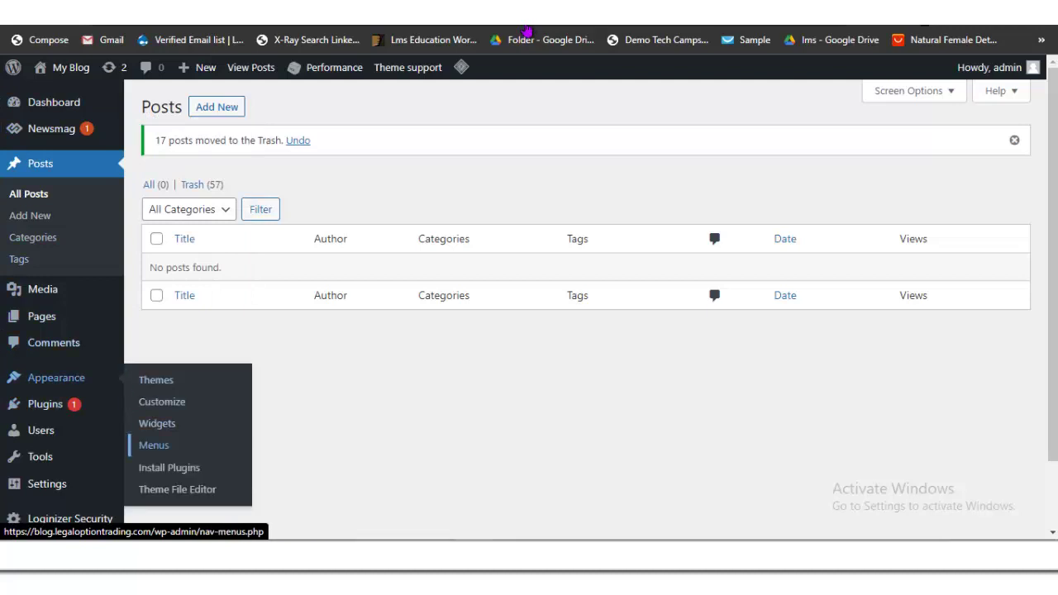
left_click(157, 423)
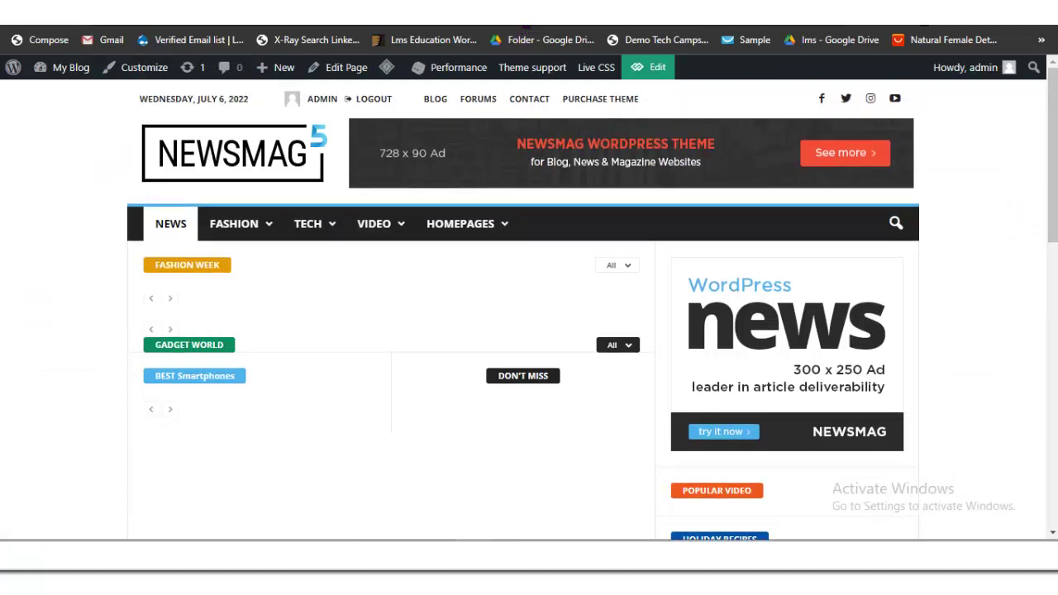
left_click_drag(146, 98, 628, 157)
mouse_move(526, 27)
left_mouse_down()
mouse_move(785, 347)
mouse_move(526, 29)
left_mouse_up()
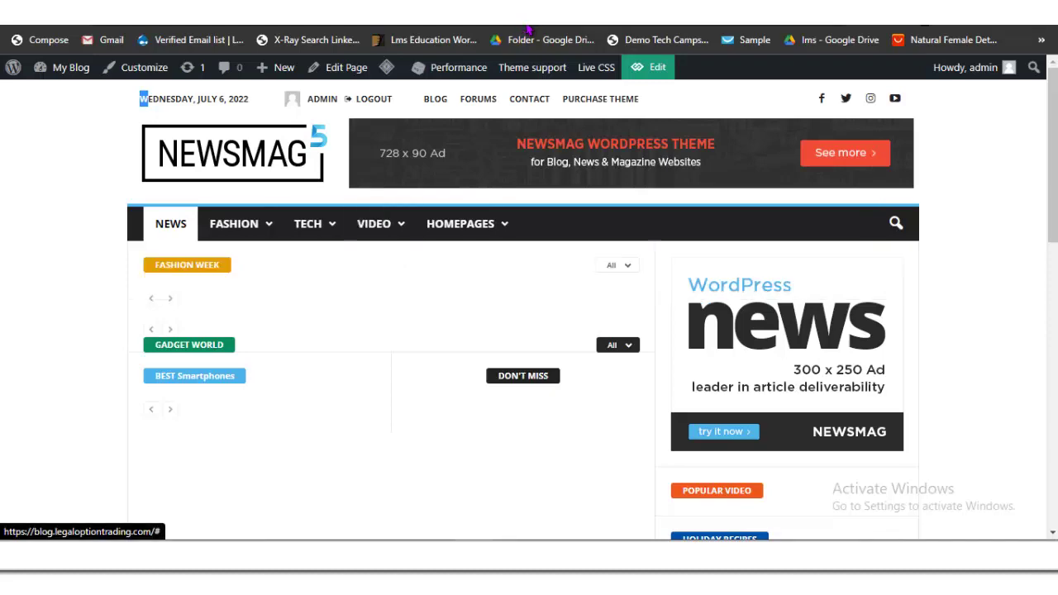
key("End")
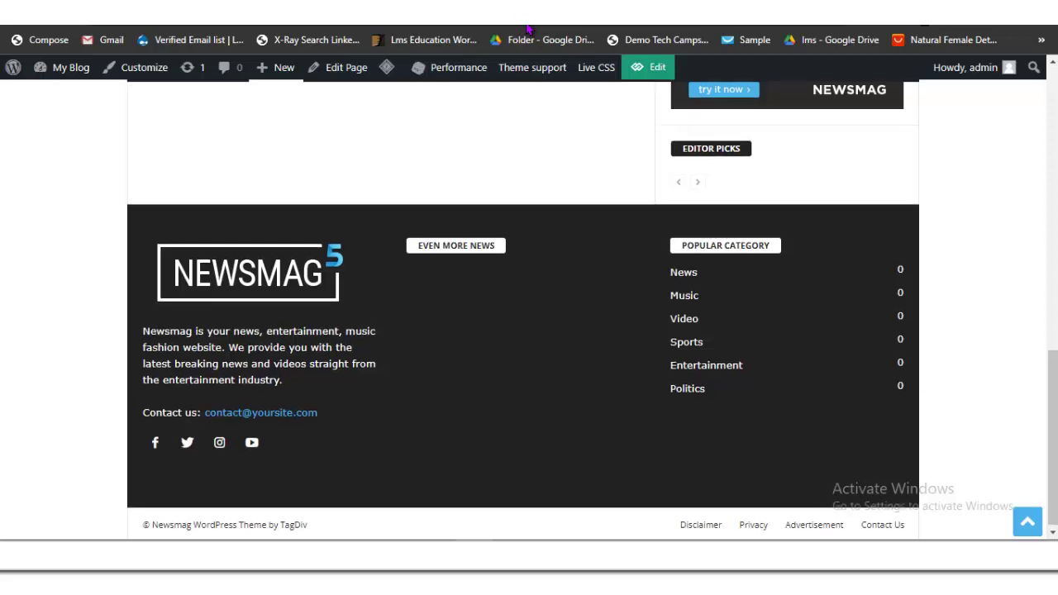
key("Home")
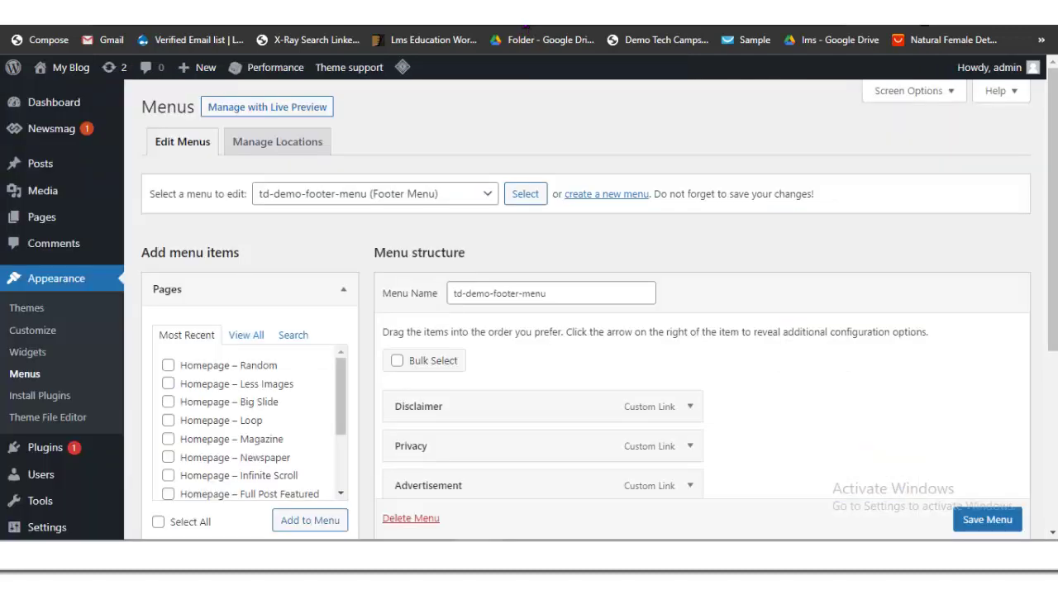
Step: Review the site's footer links, then go back to the Menus page showing td-demo-footer-menu
scroll(537, 330, "down", 4)
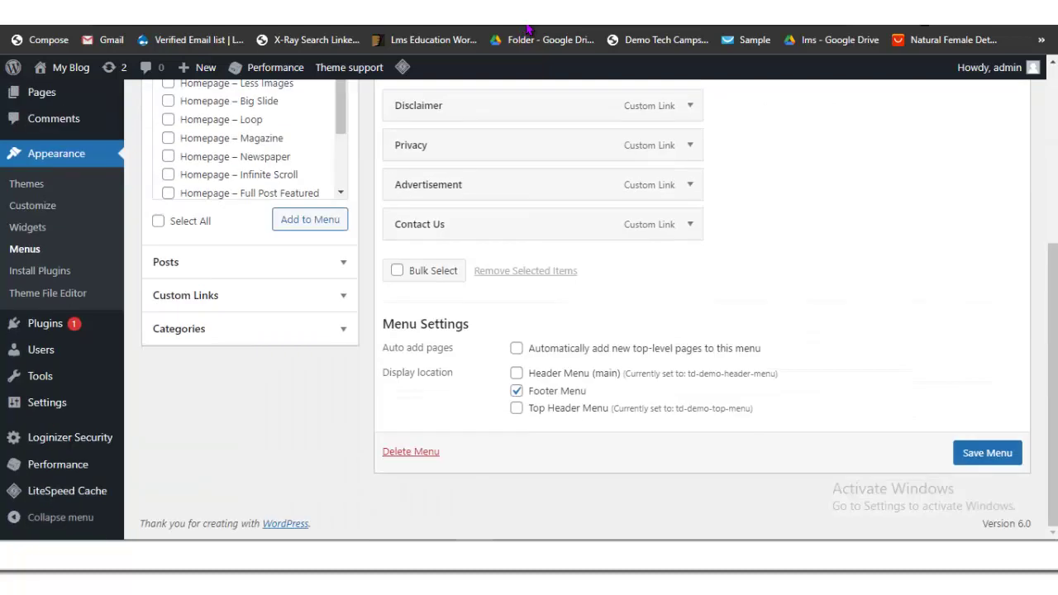
scroll(537, 331, "up", 2)
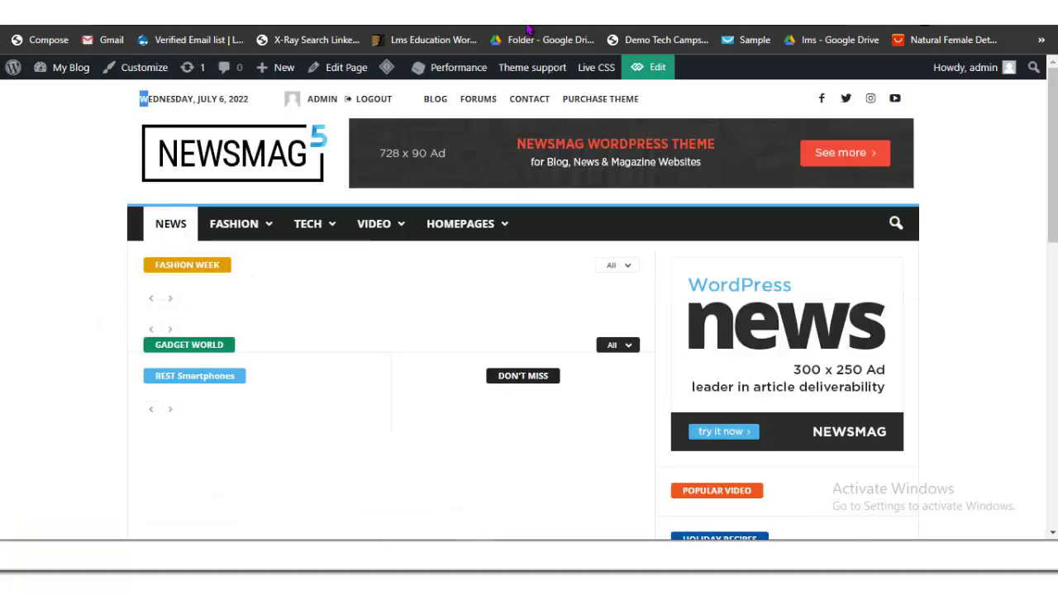
key("End")
key("Tab")
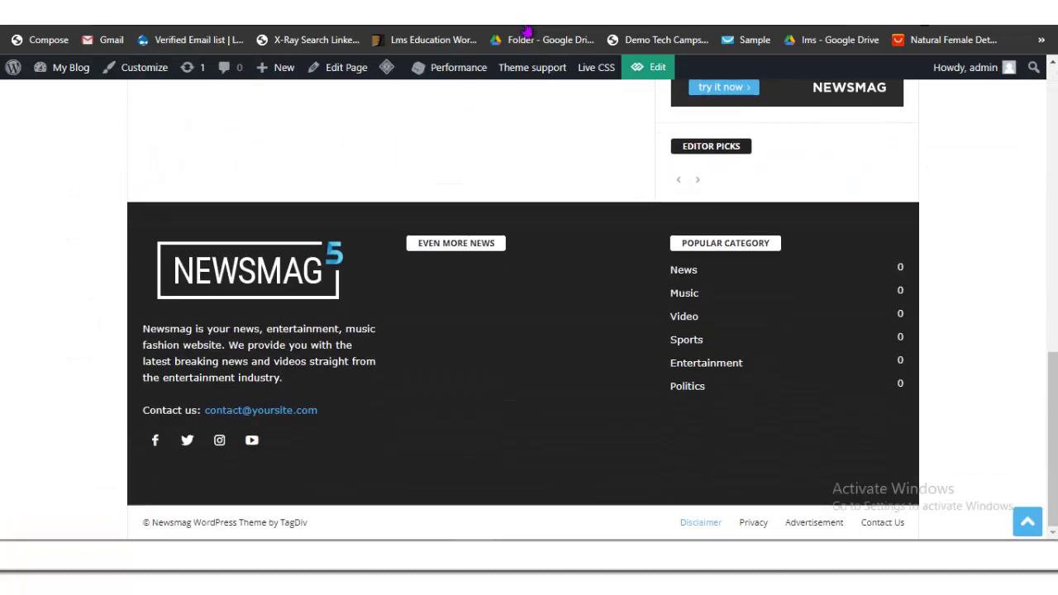
key("Tab")
key("Tab")
key("Tab")
key("shift+Tab")
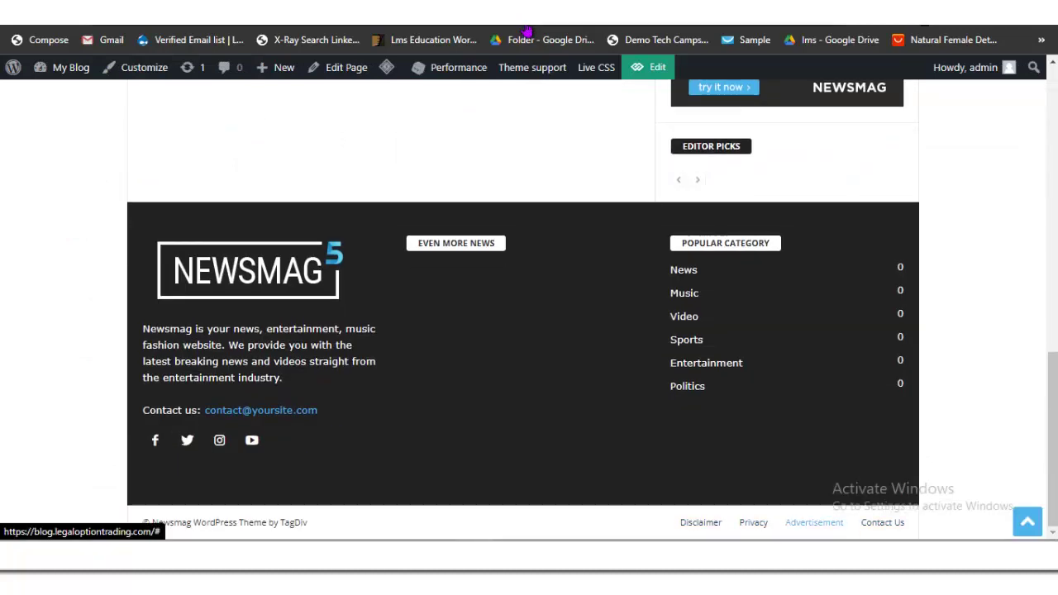
key("Tab")
key("Tab")
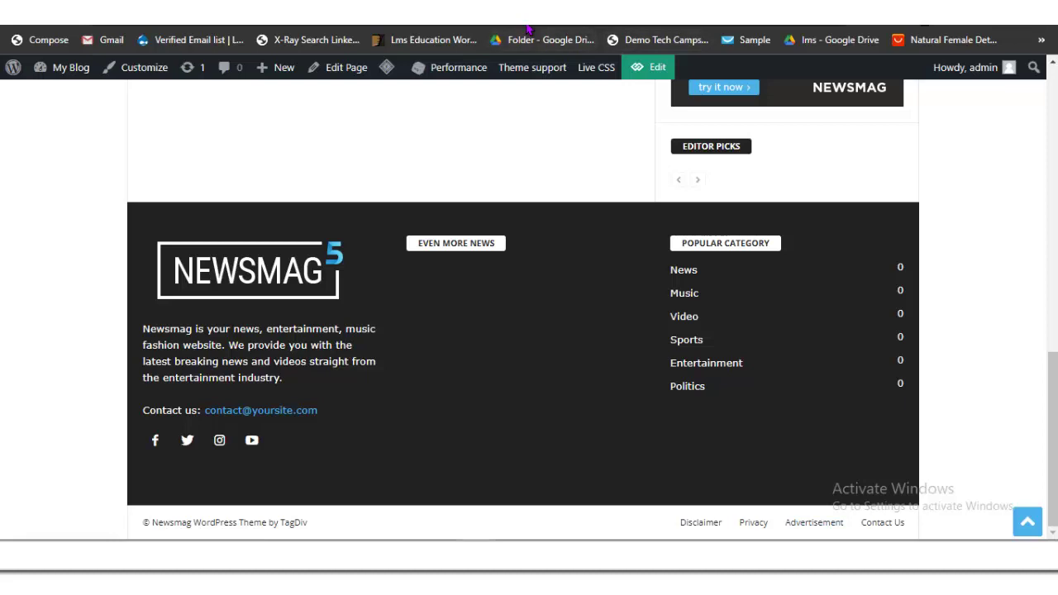
key("Tab")
key("Tab")
key("ctrl+Tab")
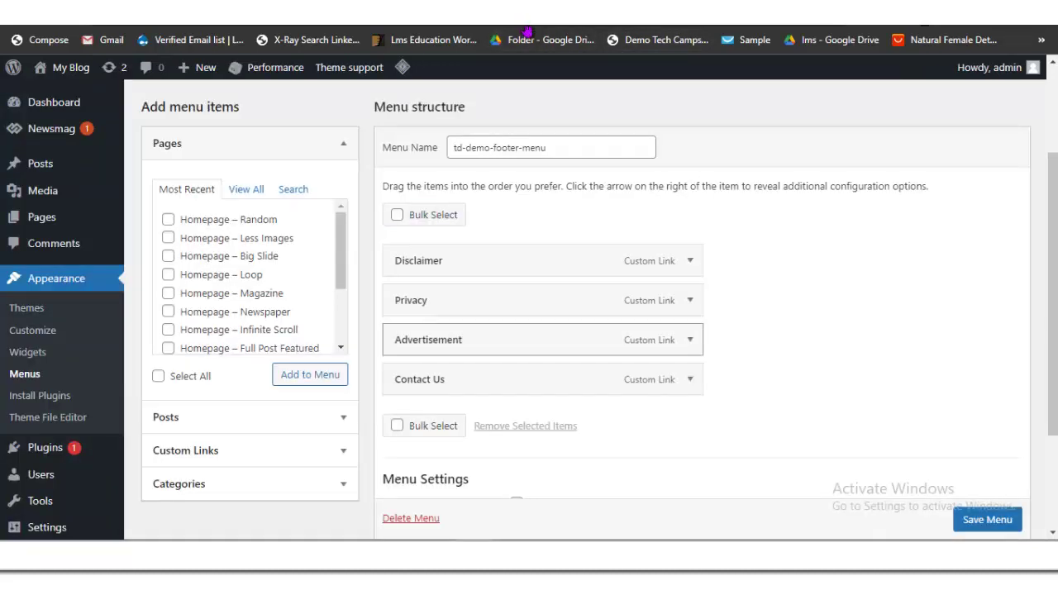
key("Home")
key("alt+Down")
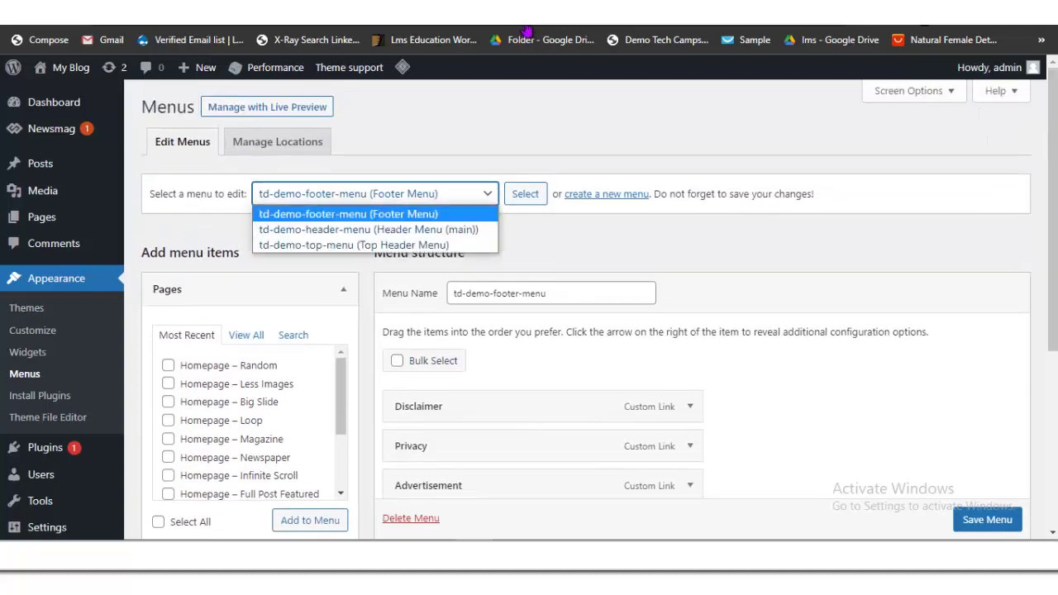
Step: Load td-demo-header-menu in the menu editor and review its items
key("Down")
key("Down")
key("Up")
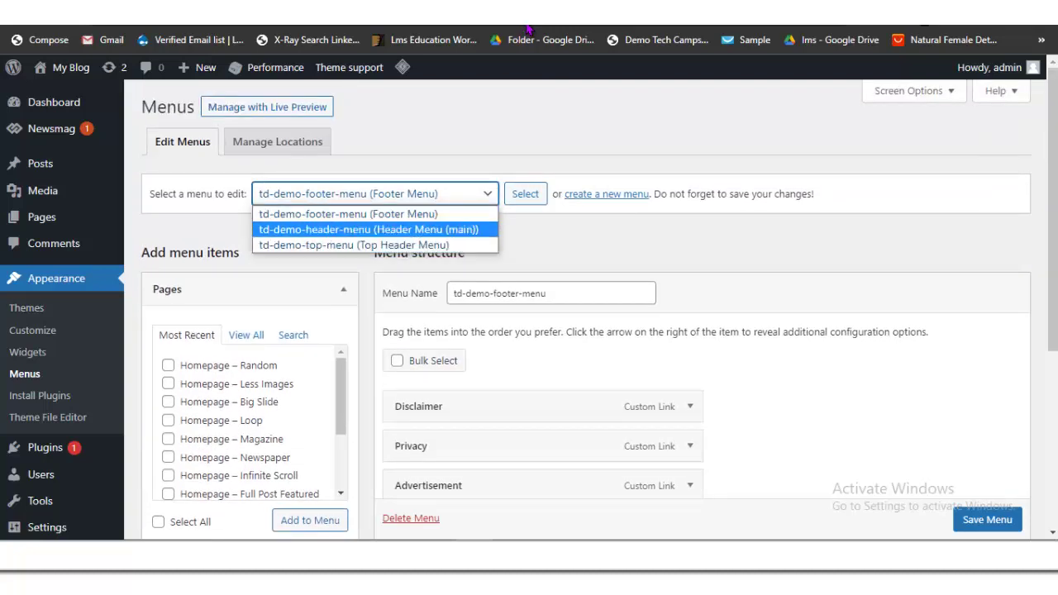
key("Return")
key("Tab")
key("Return")
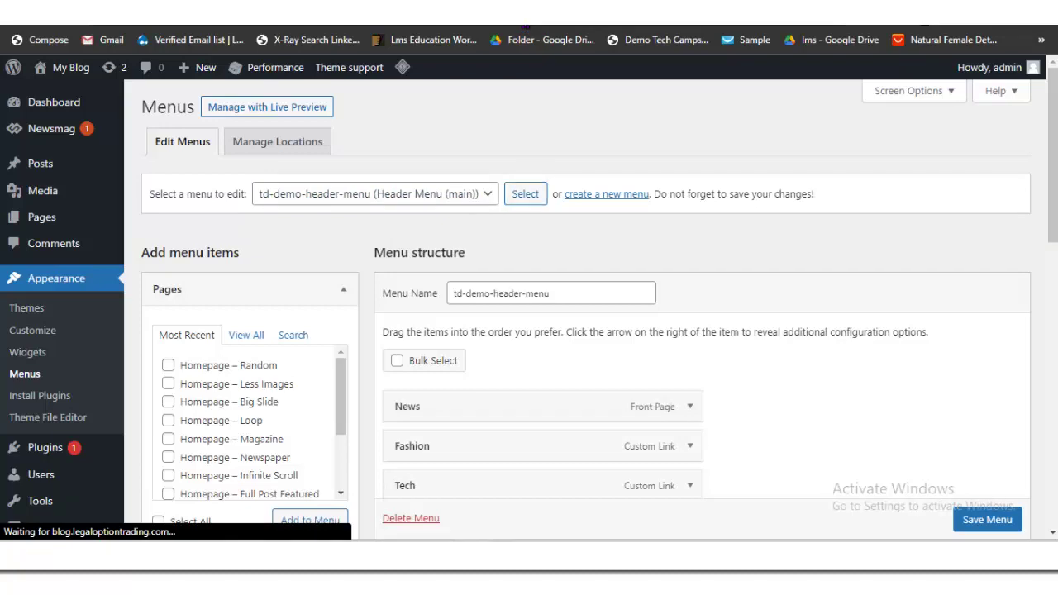
key("Page_Down")
key("Page_Up")
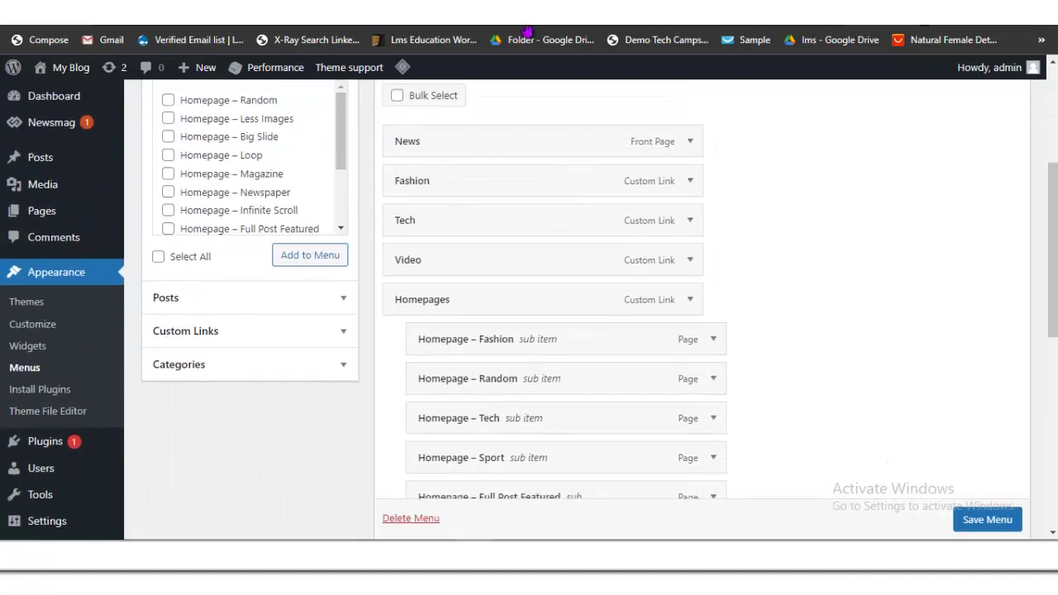
key("Down")
key("Down")
key("Down")
key("Down")
key("Down")
Step: Delete td-demo-header-menu and confirm the deletion
key("Page_Down")
key("Page_Down")
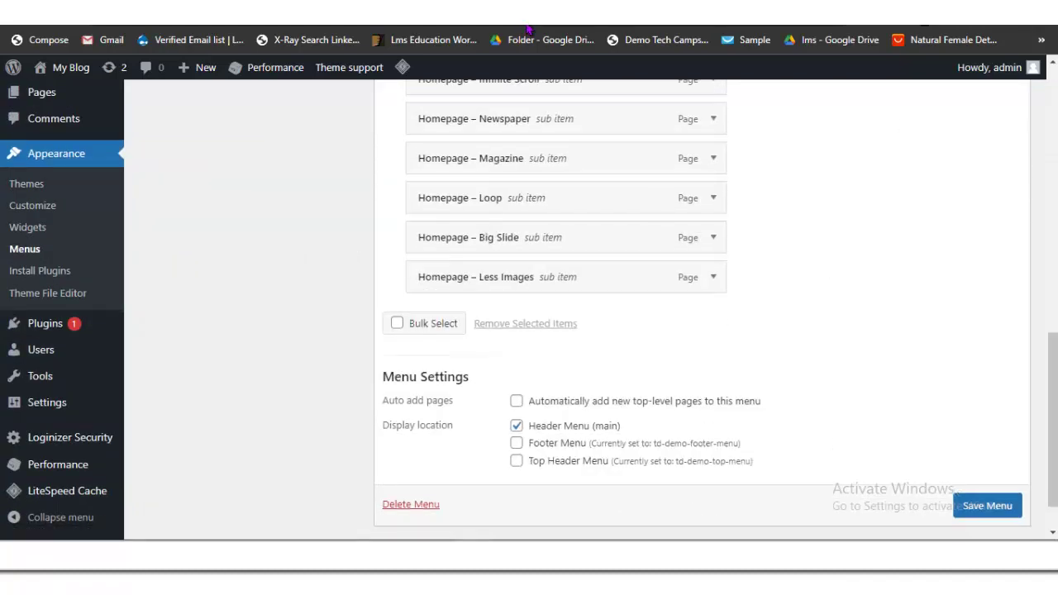
key("Tab")
key("Return")
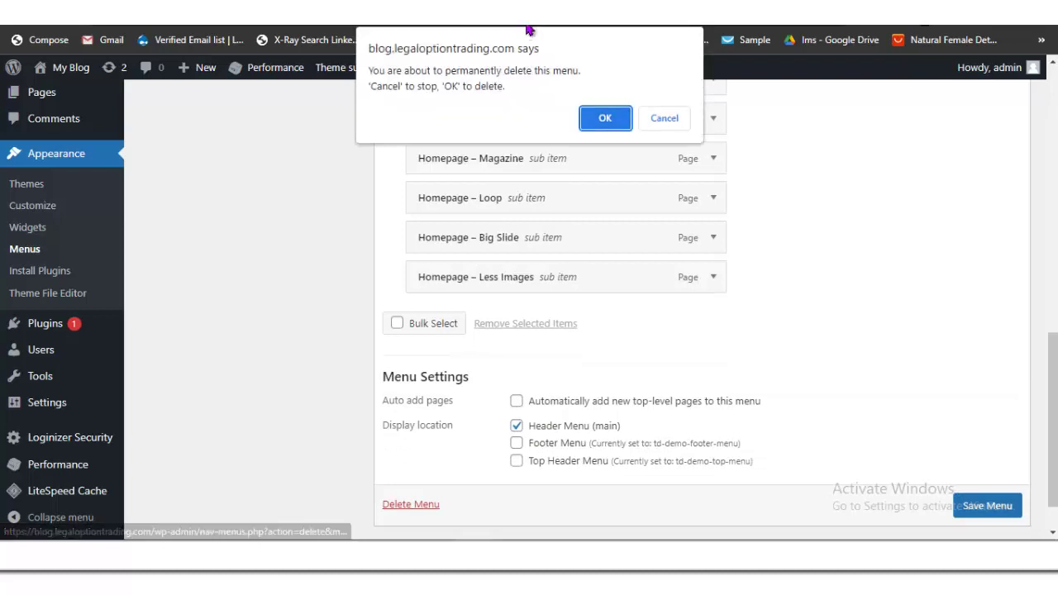
key("Escape")
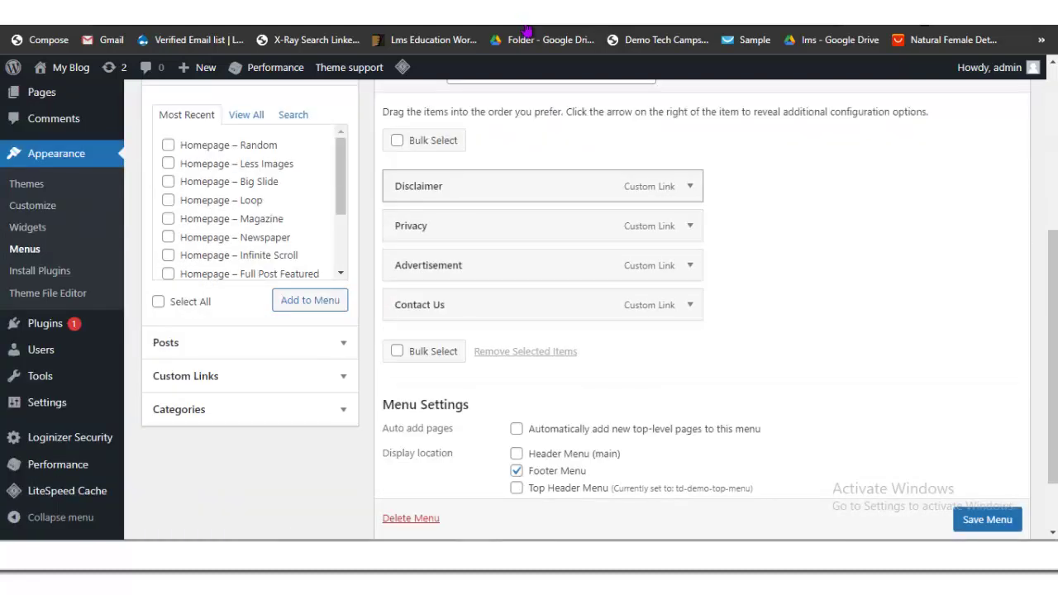
left_click(360, 206)
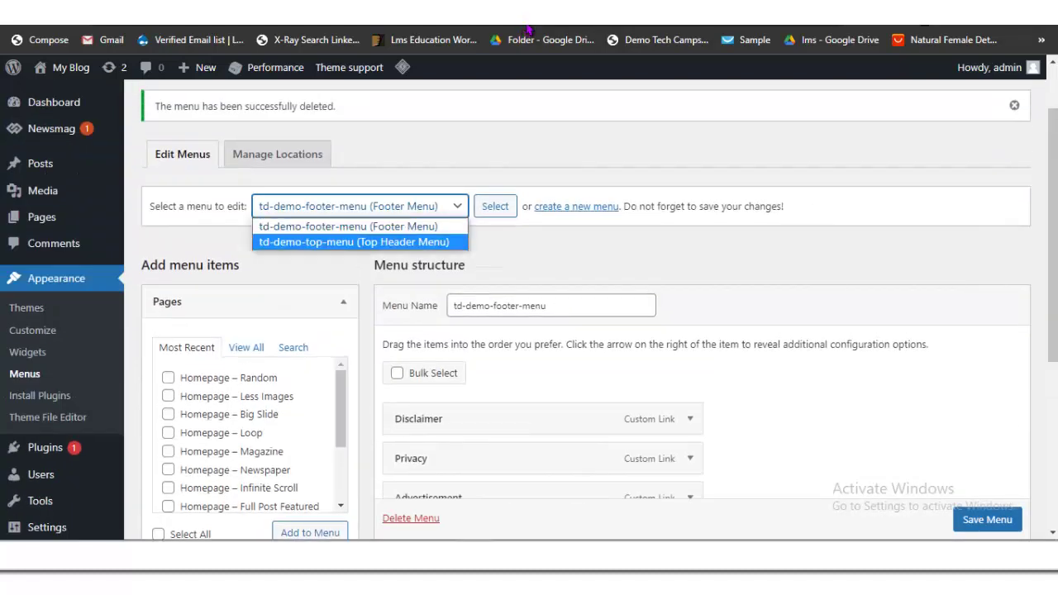
Step: Load td-demo-top-menu in the menu editor
left_click(366, 240)
key("Tab")
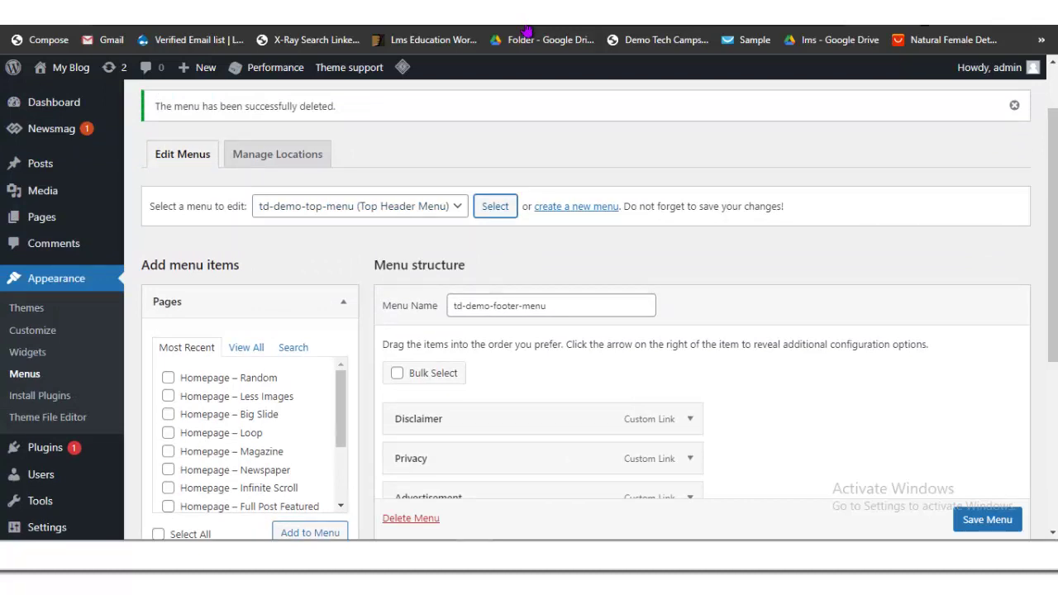
key("Return")
scroll(578, 331, "down", 3)
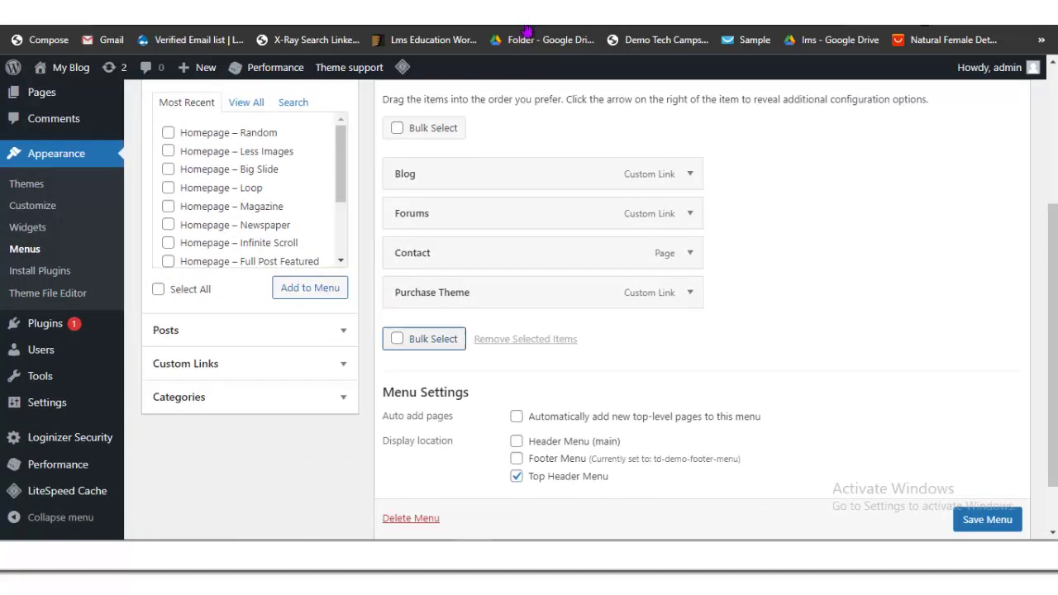
key("Tab")
key("Tab")
key("Tab")
key("Tab")
key("Tab")
key("Tab")
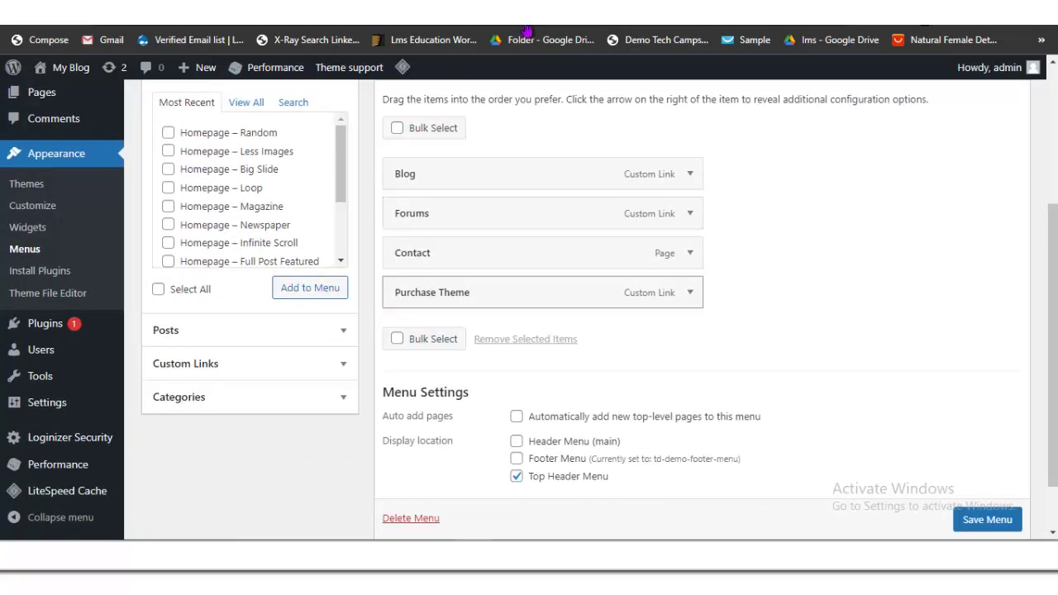
scroll(579, 330, "up", 3)
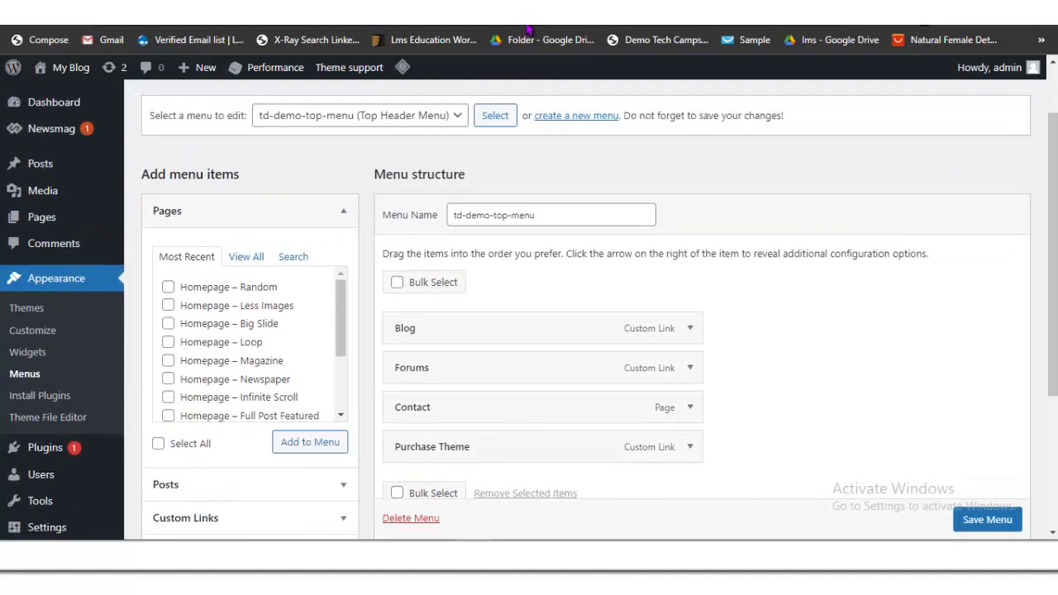
scroll(578, 331, "down", 5)
Step: Delete td-demo-top-menu and start a new menu
key("Return")
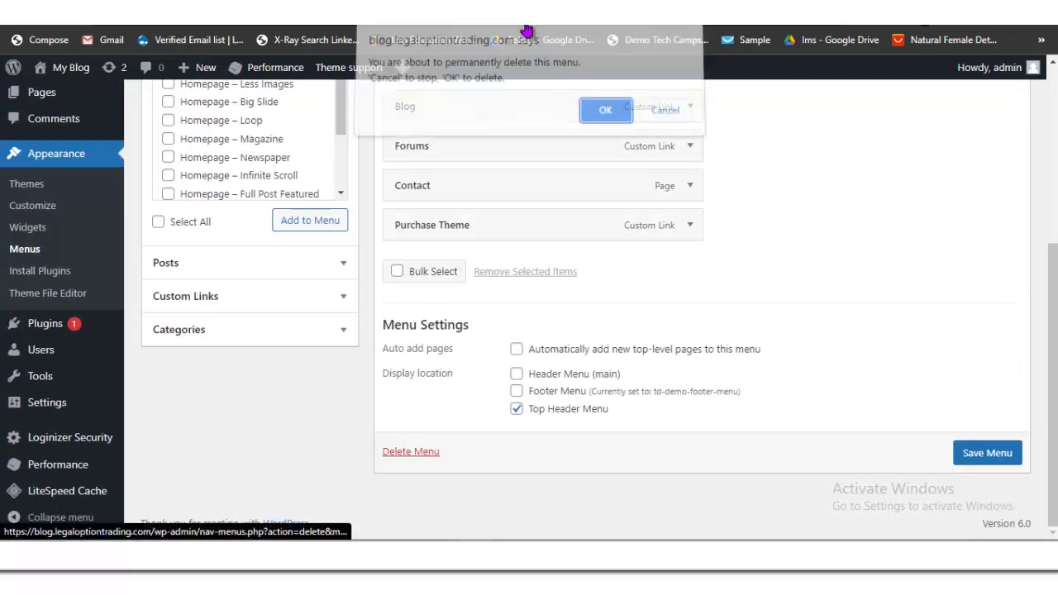
key("Return")
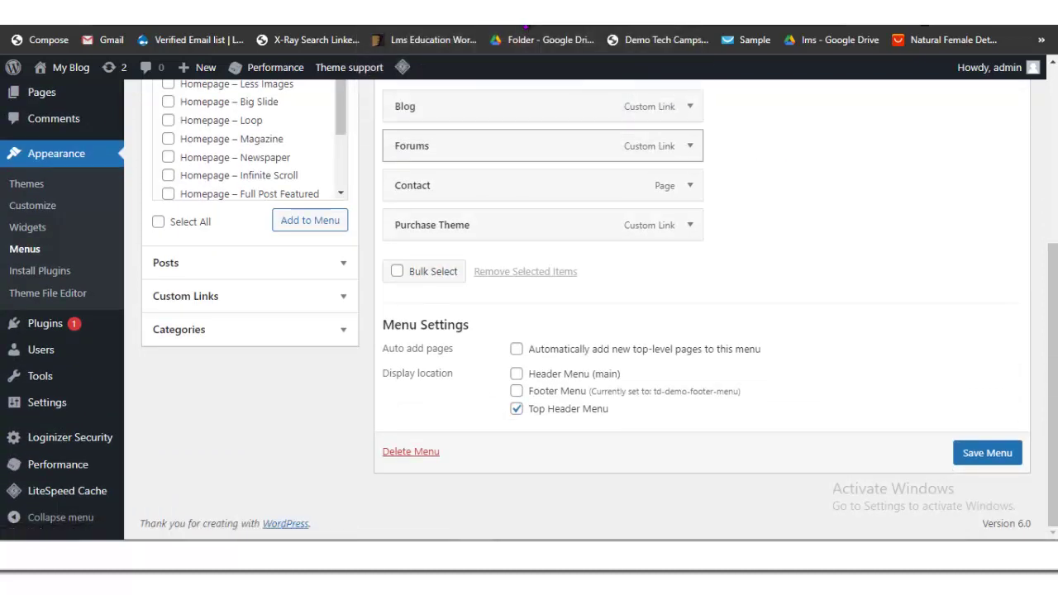
key("Tab")
key("shift+Tab")
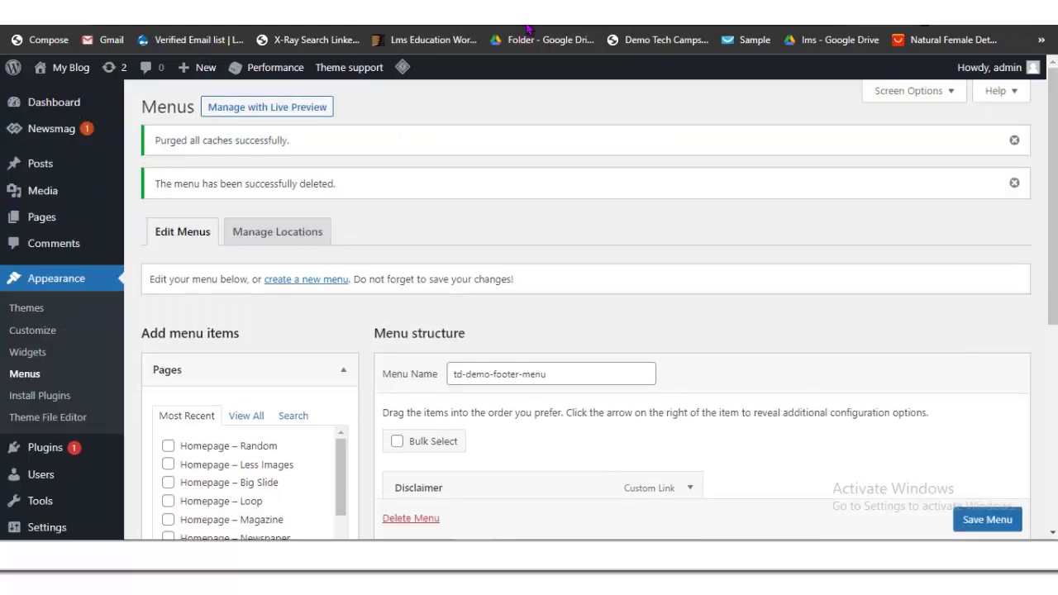
scroll(542, 372, "down", 2)
scroll(542, 371, "down", 1)
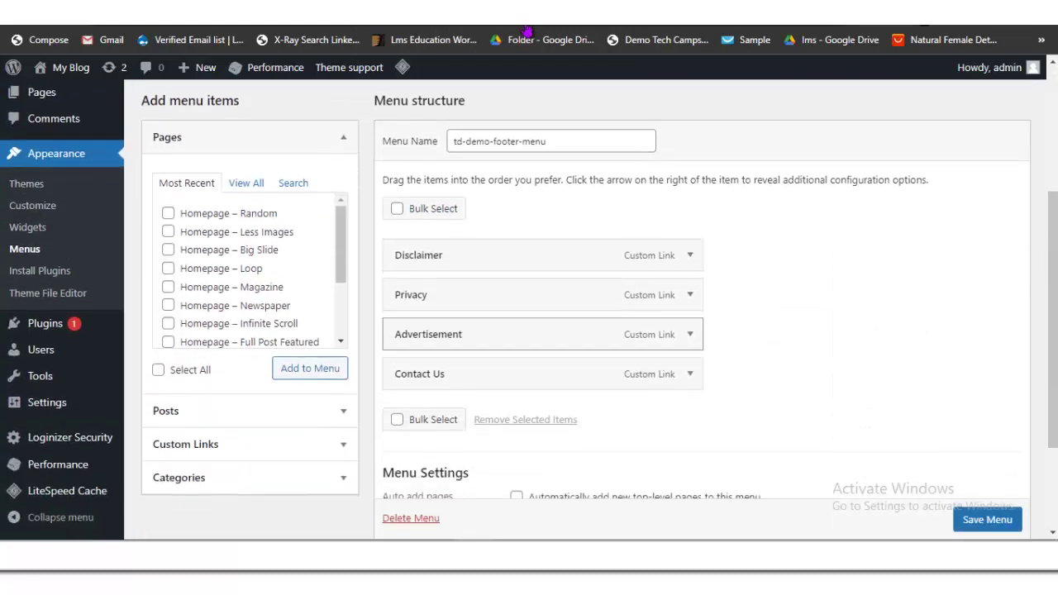
scroll(542, 372, "up", 2)
key("Tab")
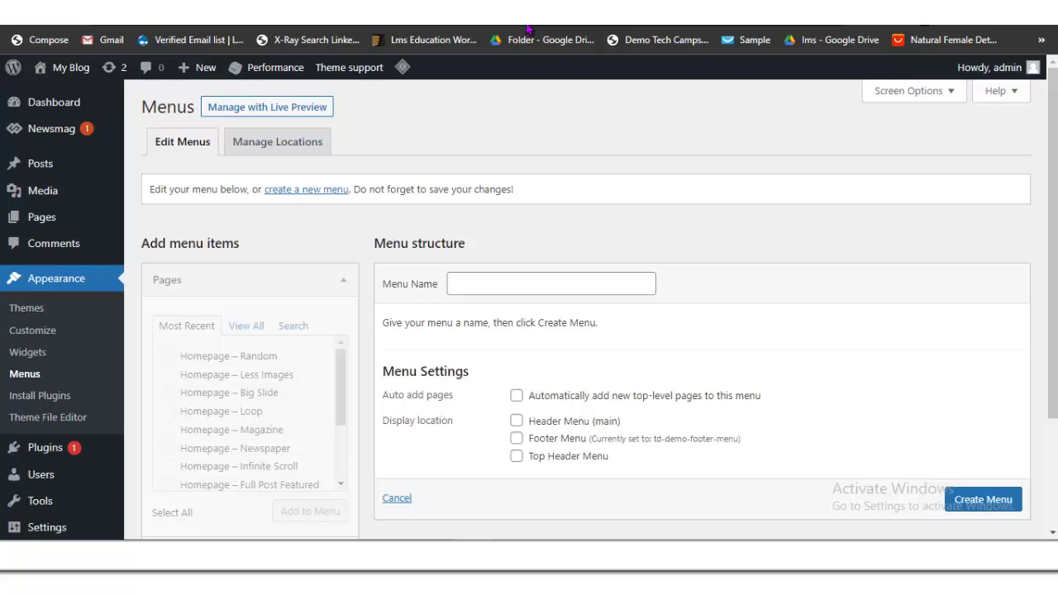
Step: Name the new menu 'Main Menu', tick the Header Menu (main) location and create it
key("Tab")
key("Down")
key("Down")
key("Return")
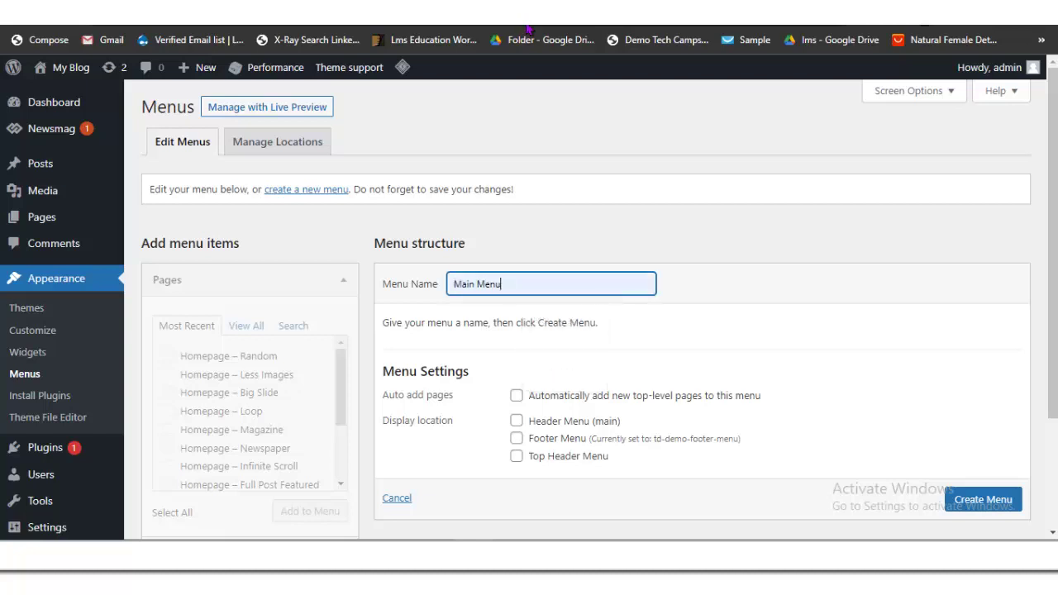
key("Tab")
key("Tab")
key("space")
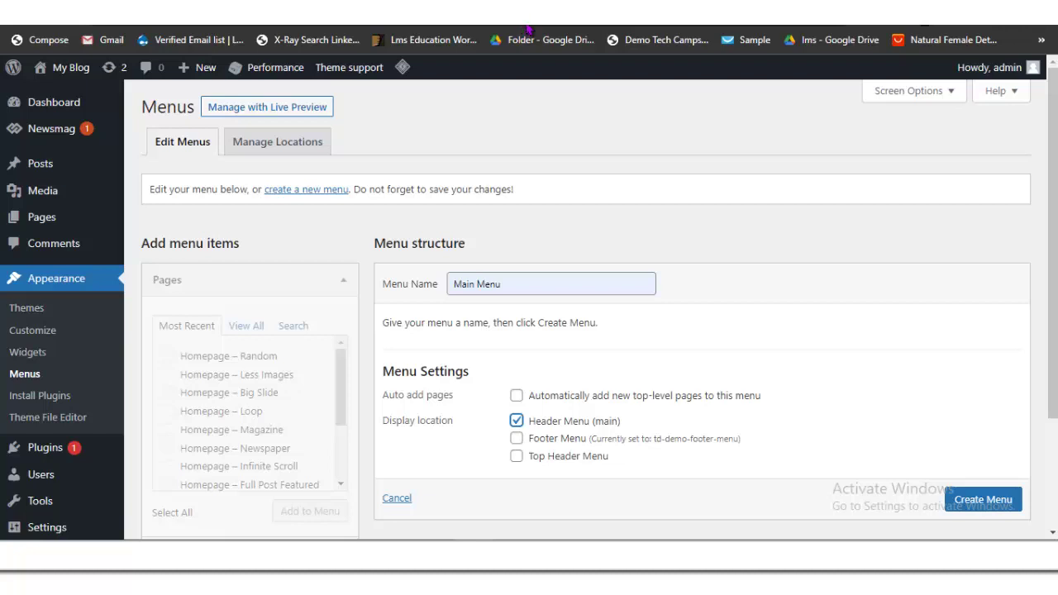
key("Tab")
key("Tab")
key("Tab")
key("Tab")
key("Down")
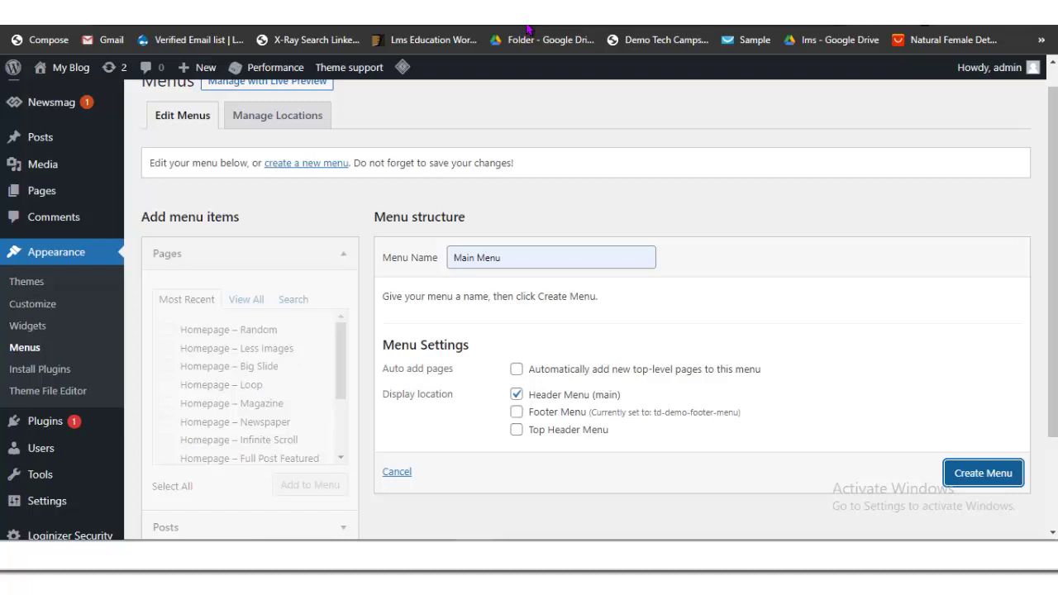
key("Return")
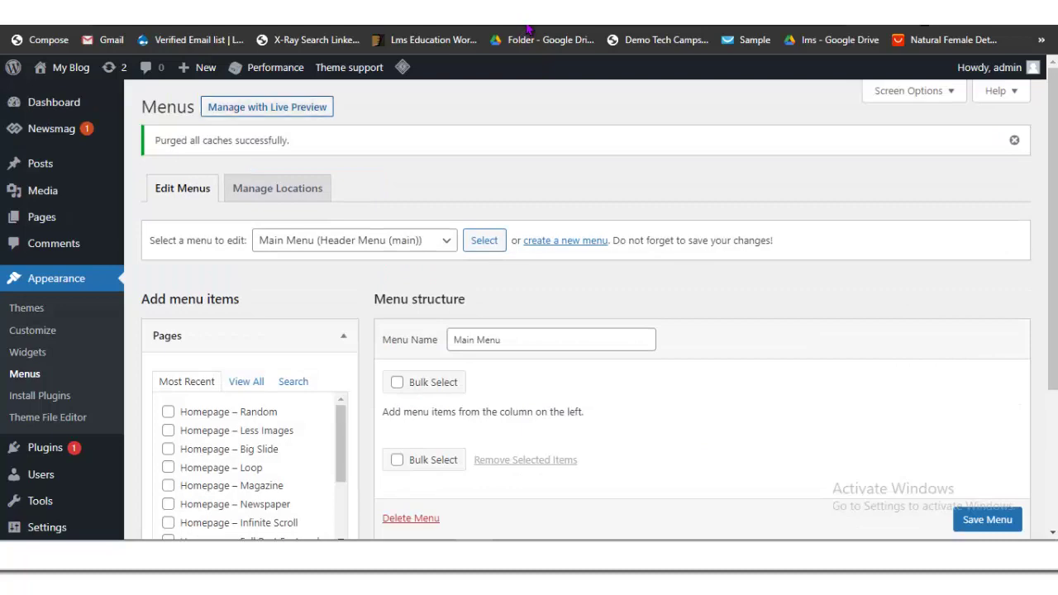
Step: Add the 'News — Front Page' page to Main Menu and change its navigation label to 'Home'
key("alt+Left")
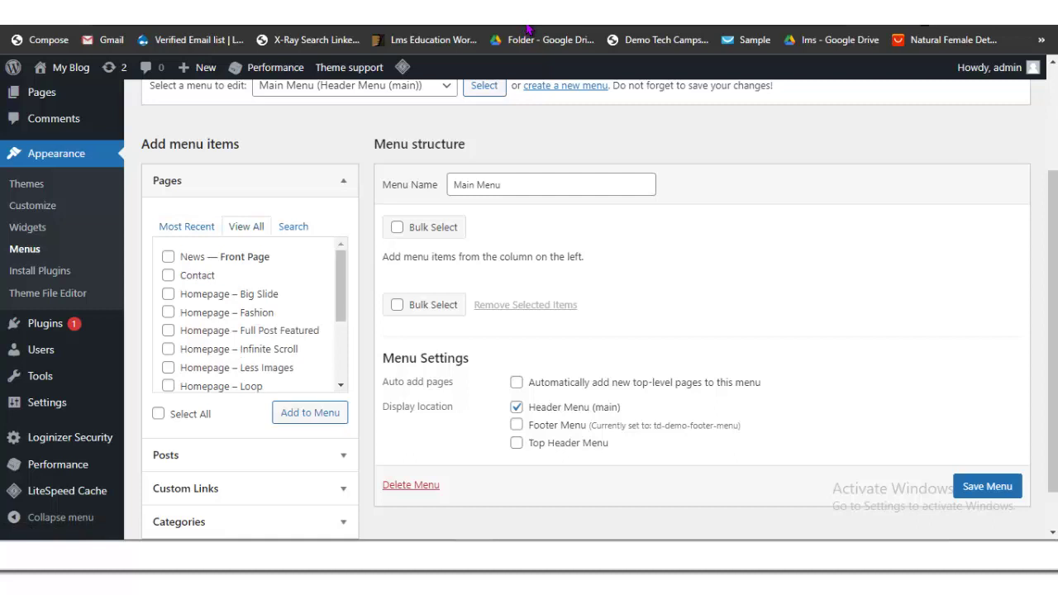
key("space")
key("Return")
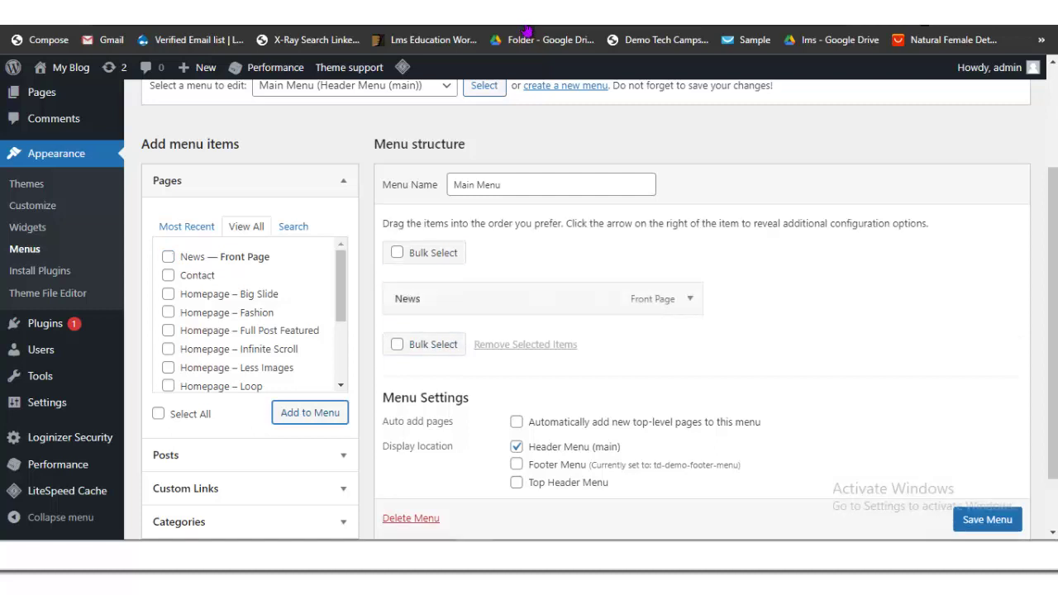
key("Return")
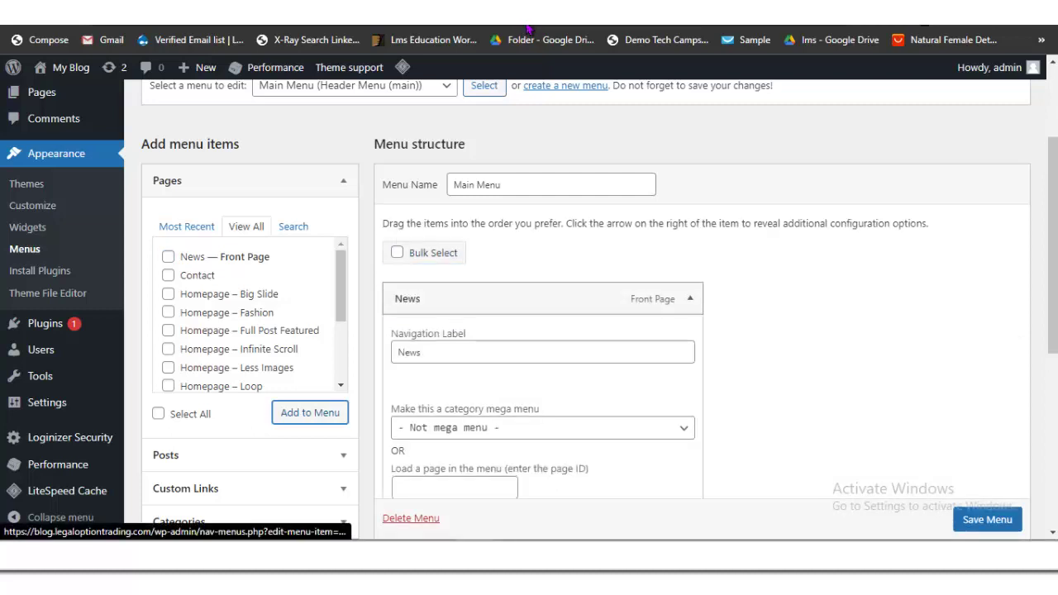
key("Tab")
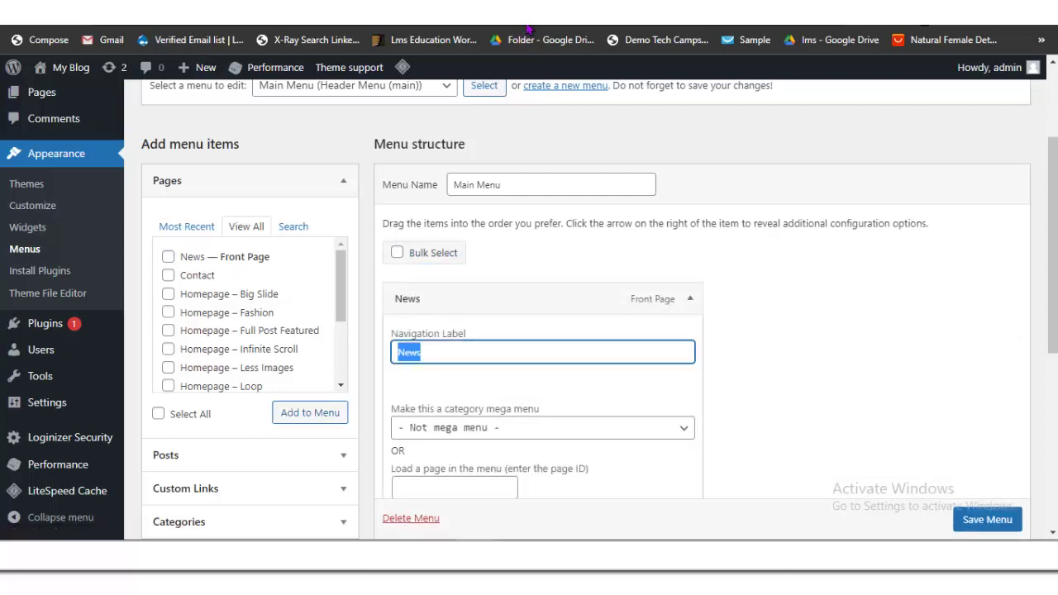
type("Home")
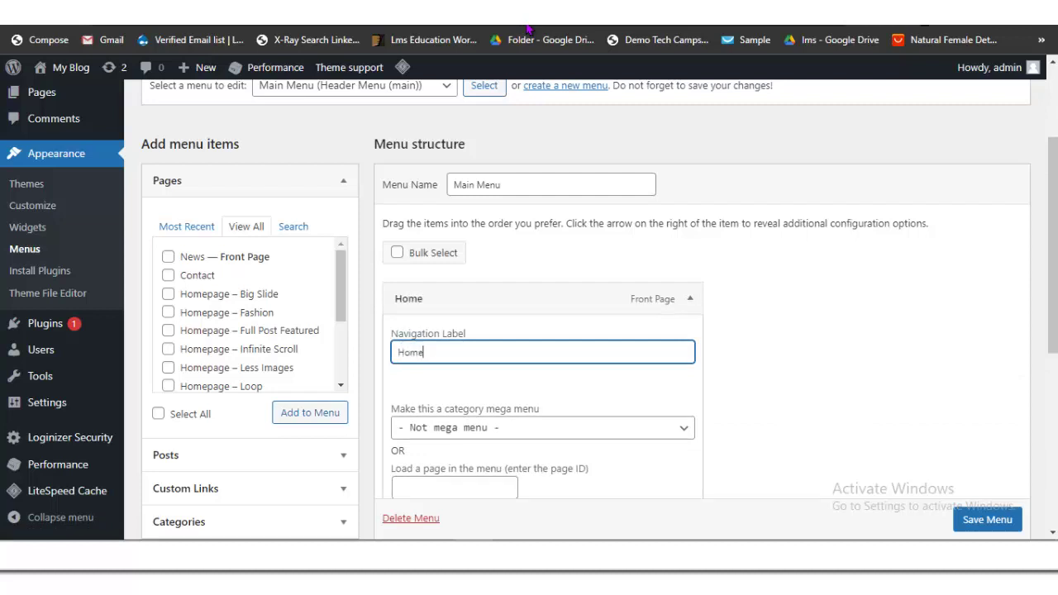
key("shift+Tab")
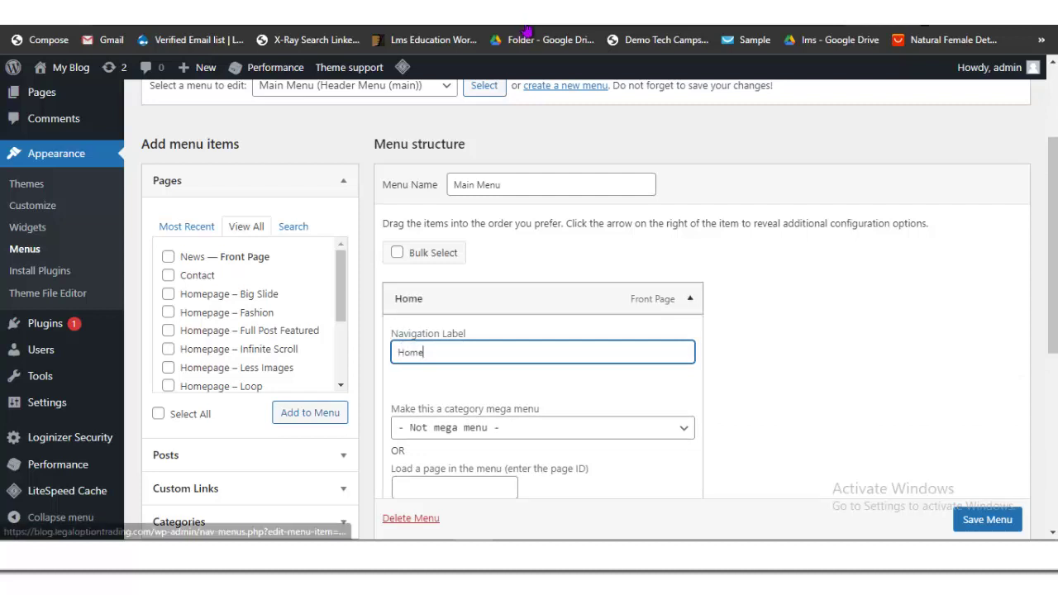
key("Return")
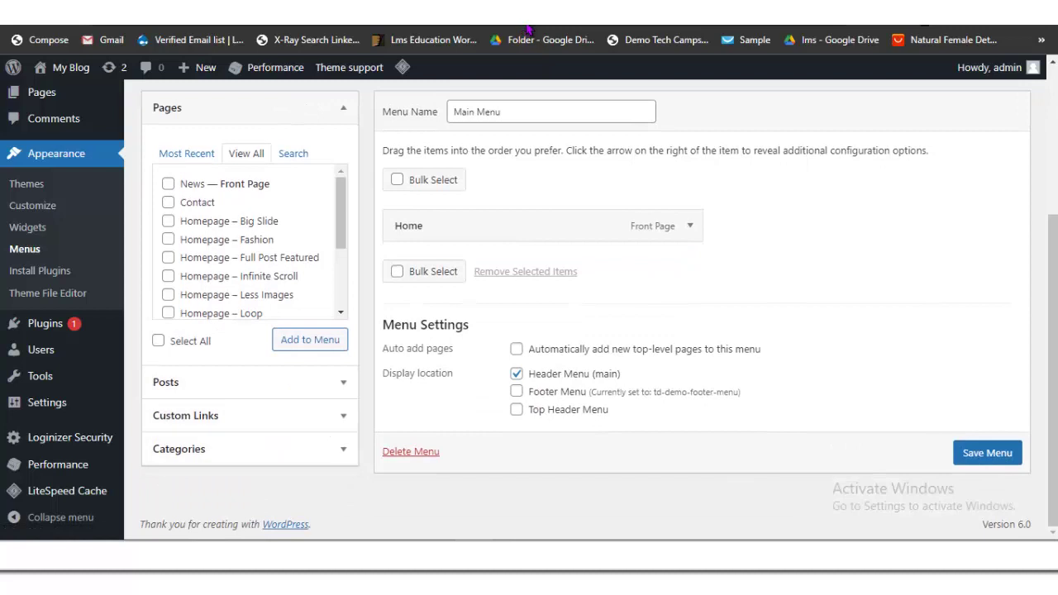
Step: Add the Entertainment, Music, News, Politics, Sports and Video categories to Main Menu
key("shift+Tab")
key("Return")
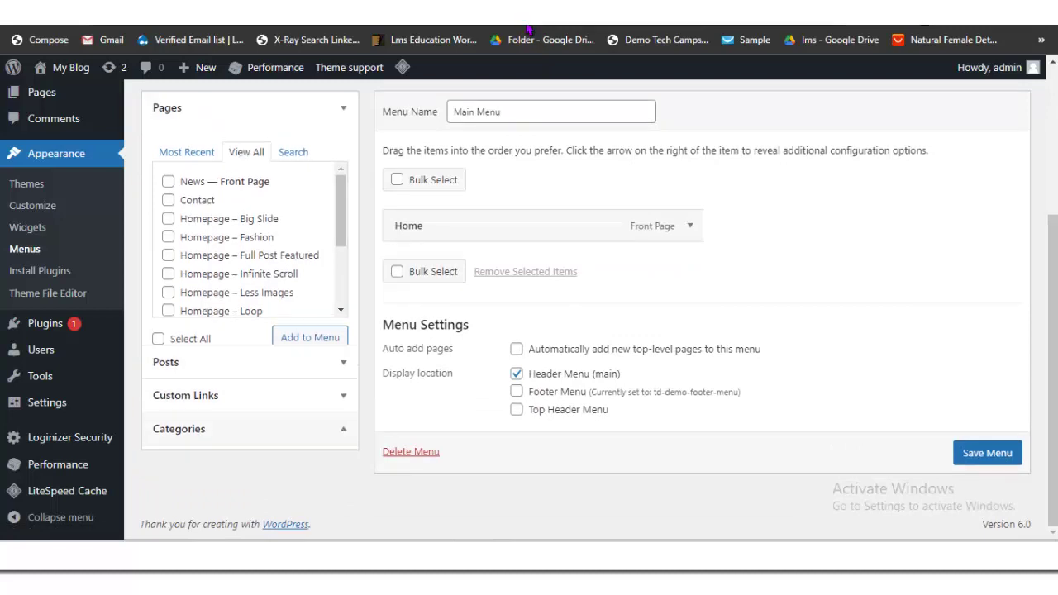
key("Tab")
key("Tab")
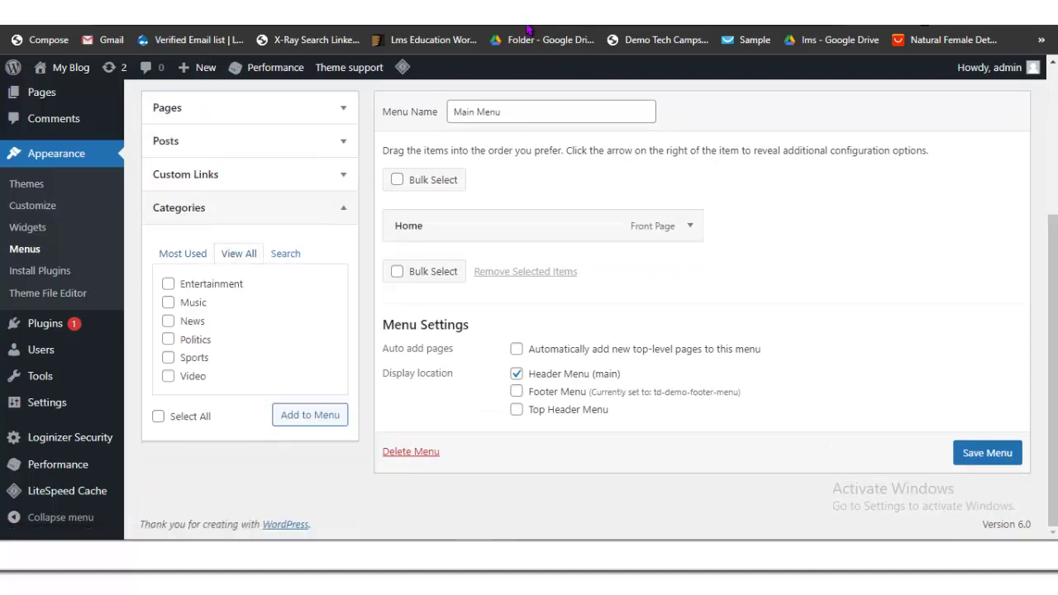
key("space")
key("Tab")
key("Return")
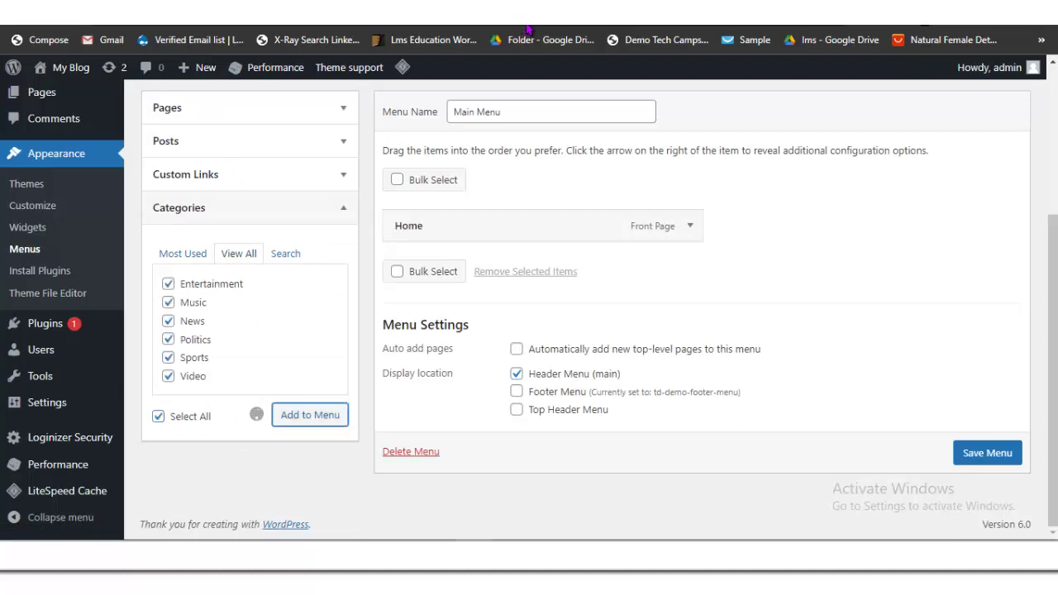
Step: Switch to the Linda Ikeji's Blog tab and accept its data consent request
key("ctrl+Tab")
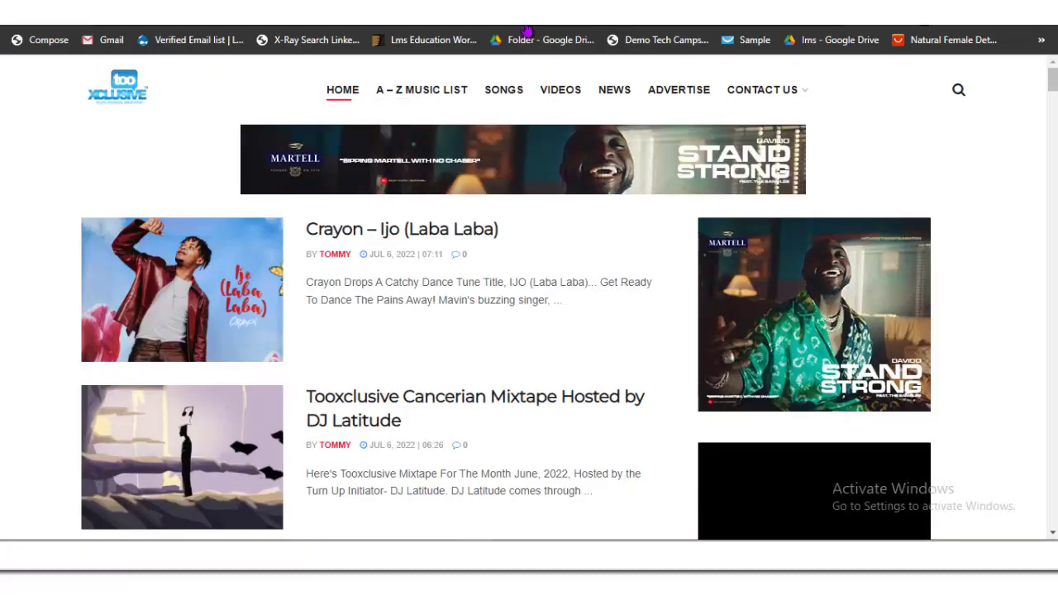
key("Tab")
key("Tab")
key("Return")
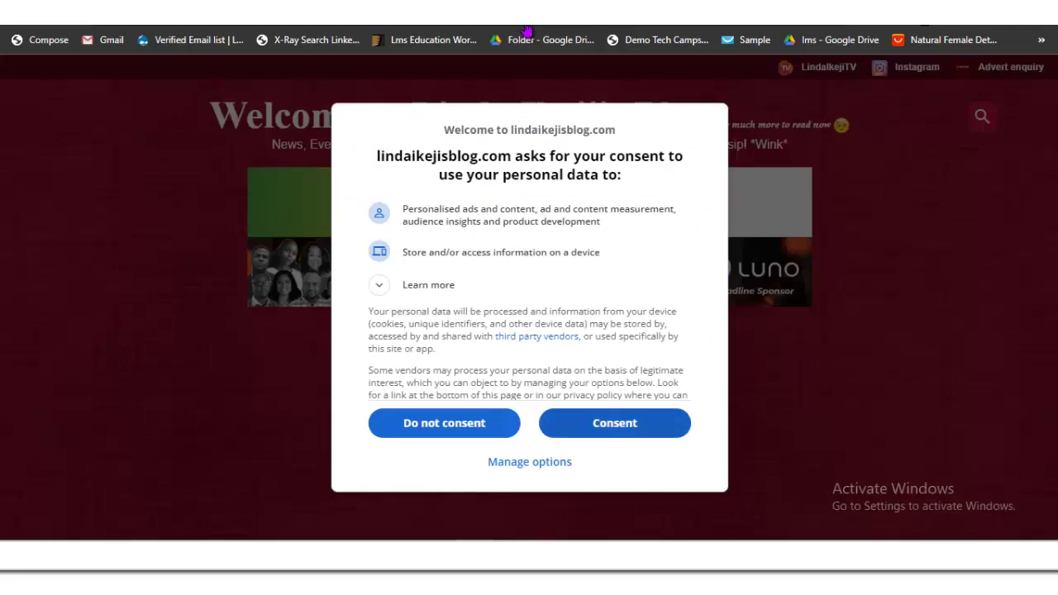
key("Return")
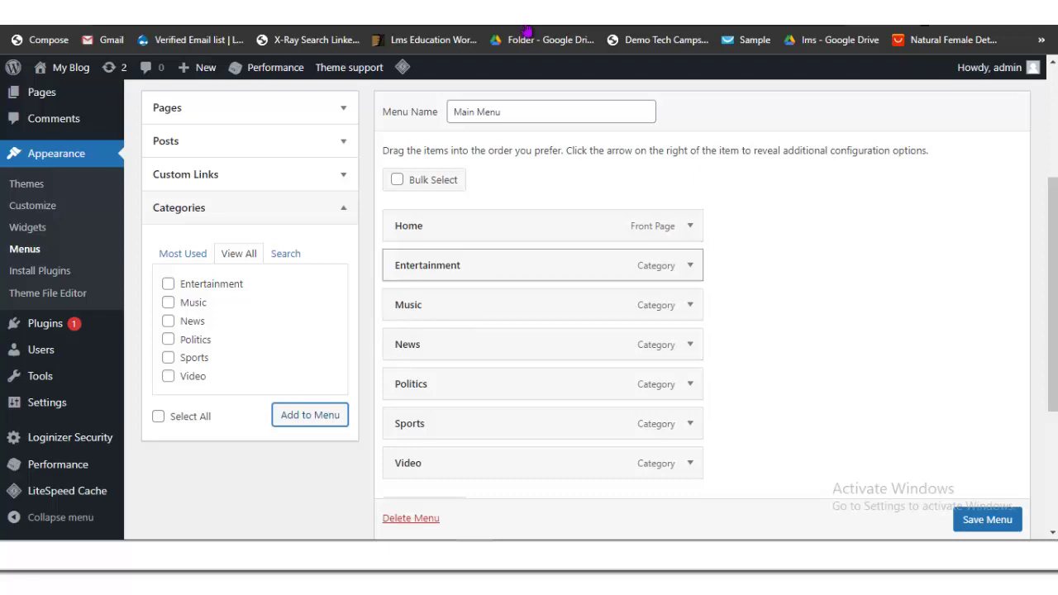
Step: Move Entertainment below Politics in the Main Menu and save the menu
left_click_drag(429, 265, 423, 378)
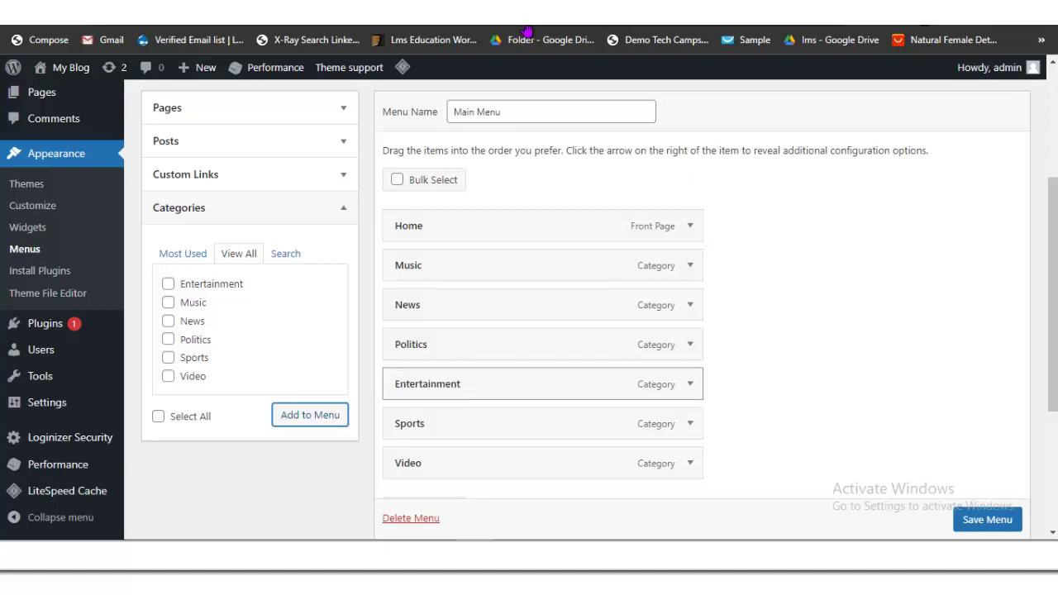
key("Return")
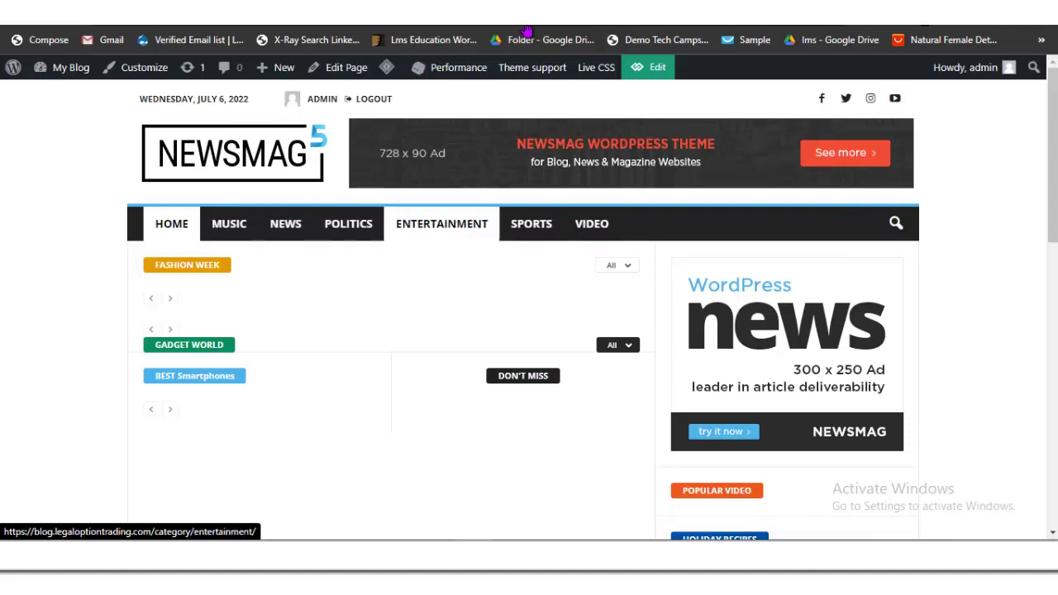
Step: Return to the menu editor after checking the Linda Ikeji's Blog and Newsmag tabs
key("alt+Left")
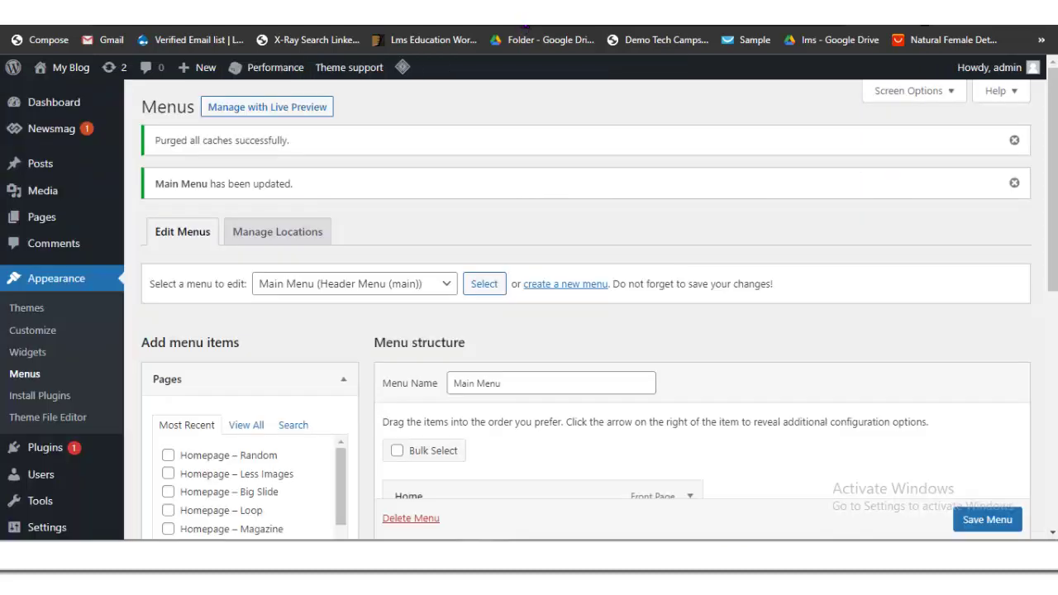
scroll(537, 248, "down", 4)
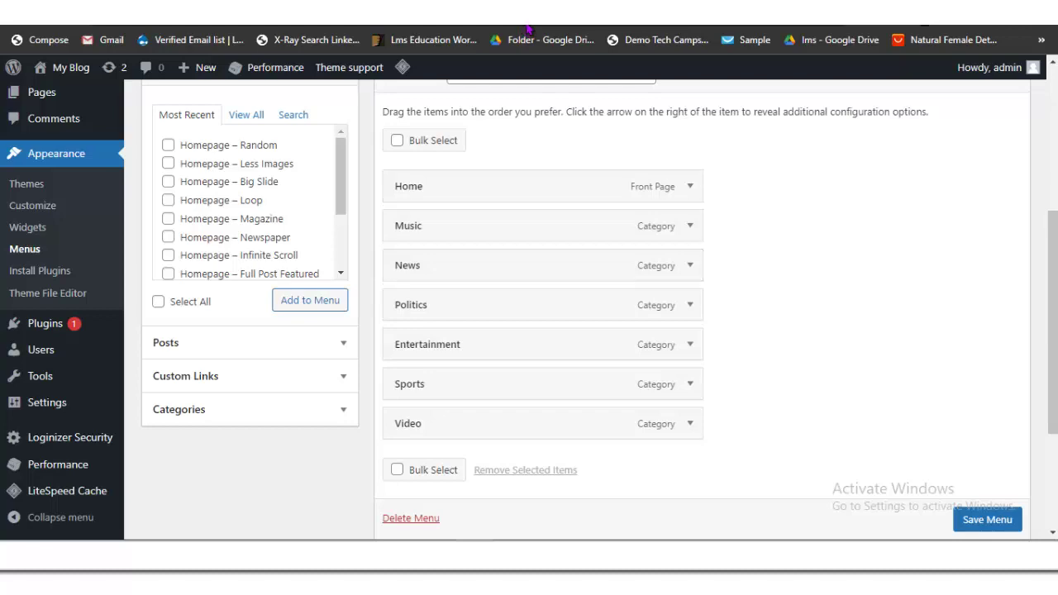
key("ctrl+Tab")
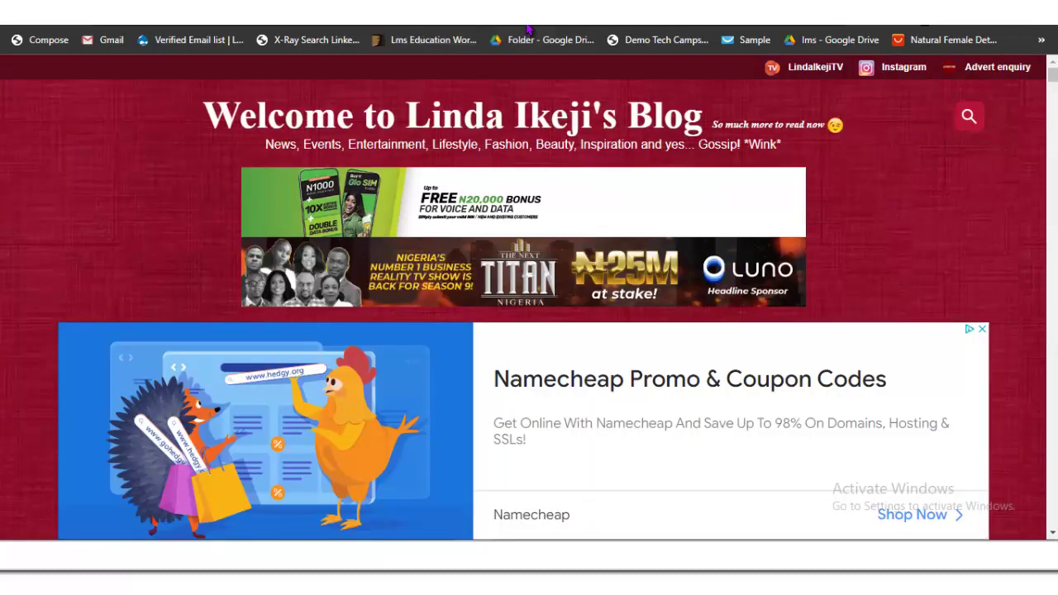
key("ctrl+Tab")
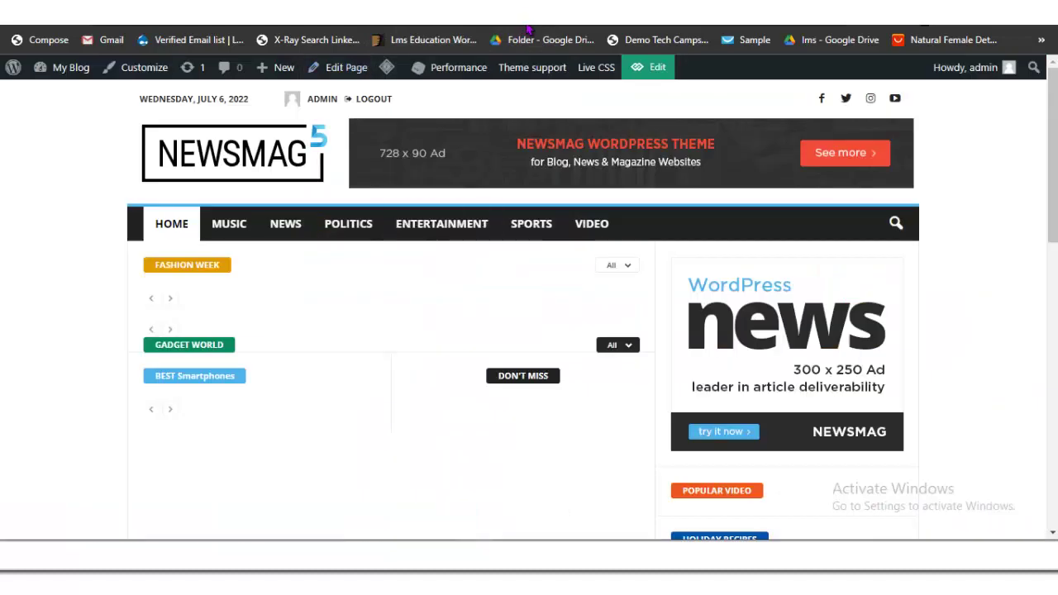
key("ctrl+Tab")
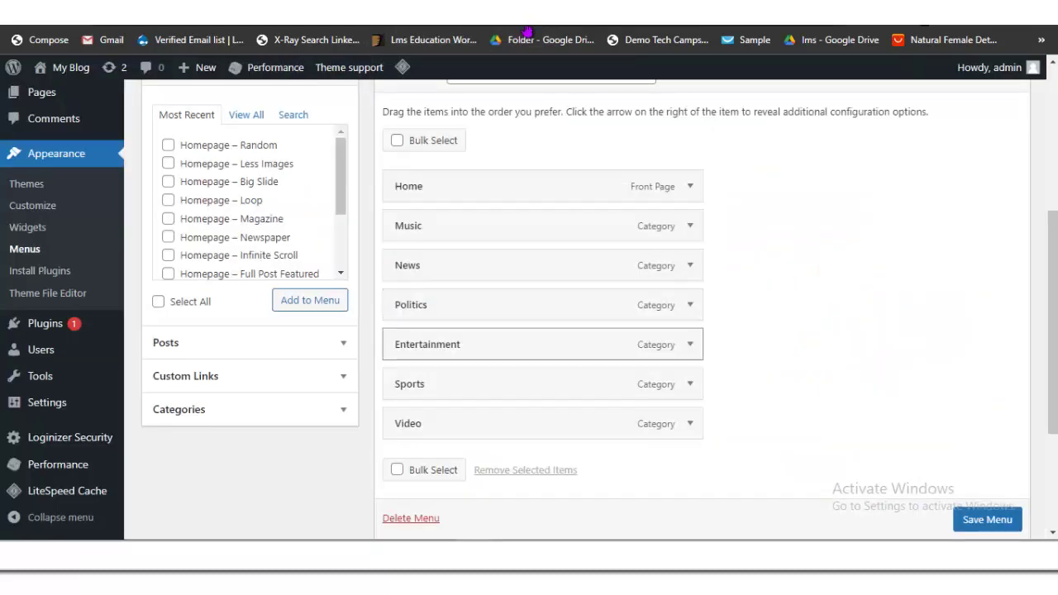
Step: Nest Entertainment as a sub item under Politics, save the menu, and view the live site
left_click_drag(463, 343, 487, 344)
left_click(986, 519)
scroll(702, 330, "down", 1)
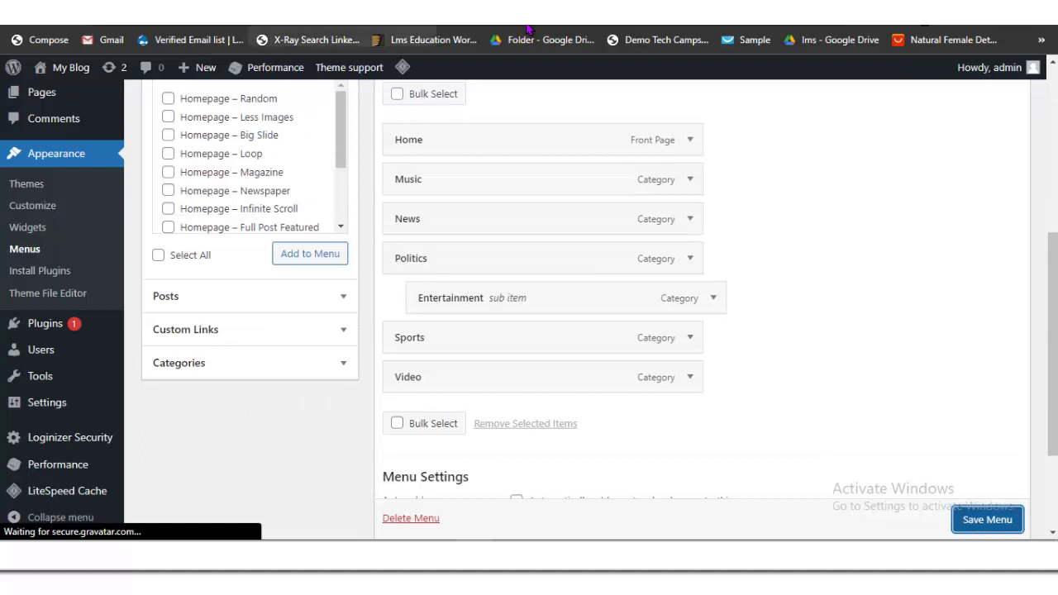
left_click(526, 29)
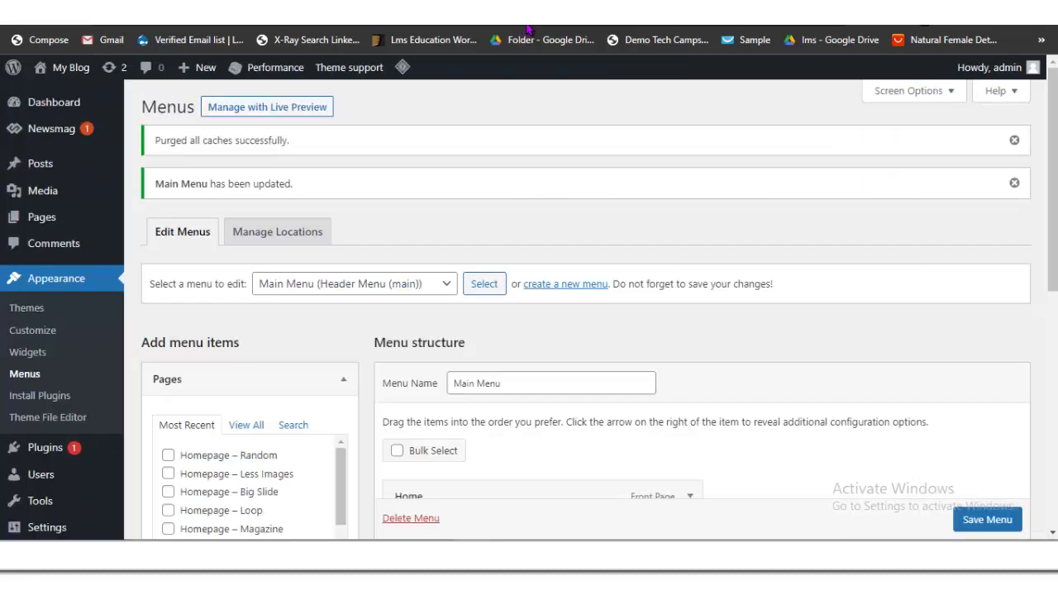
scroll(527, 29, "down", 4)
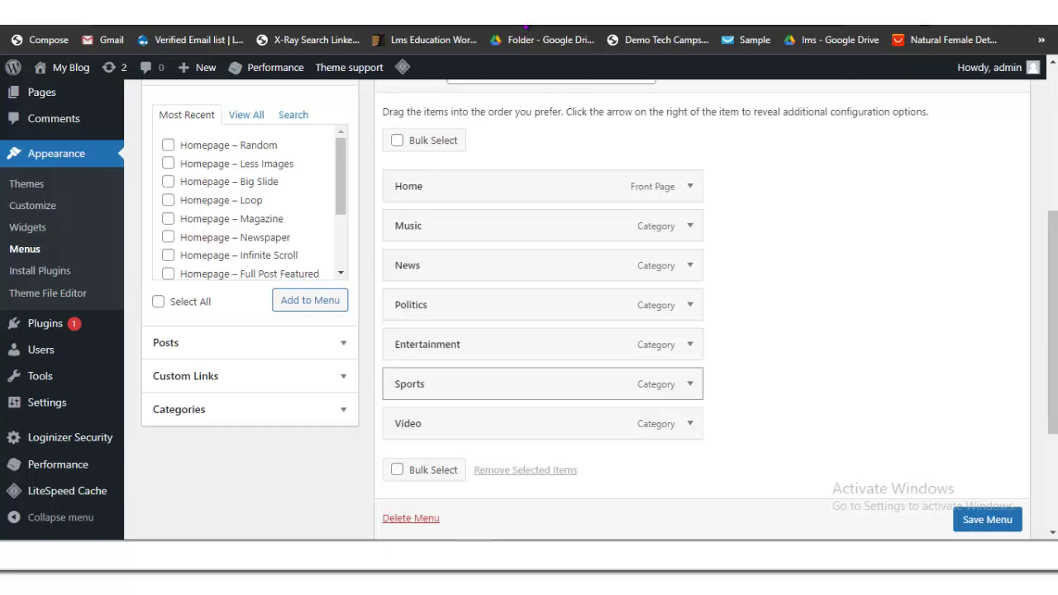
scroll(526, 29, "down", 1)
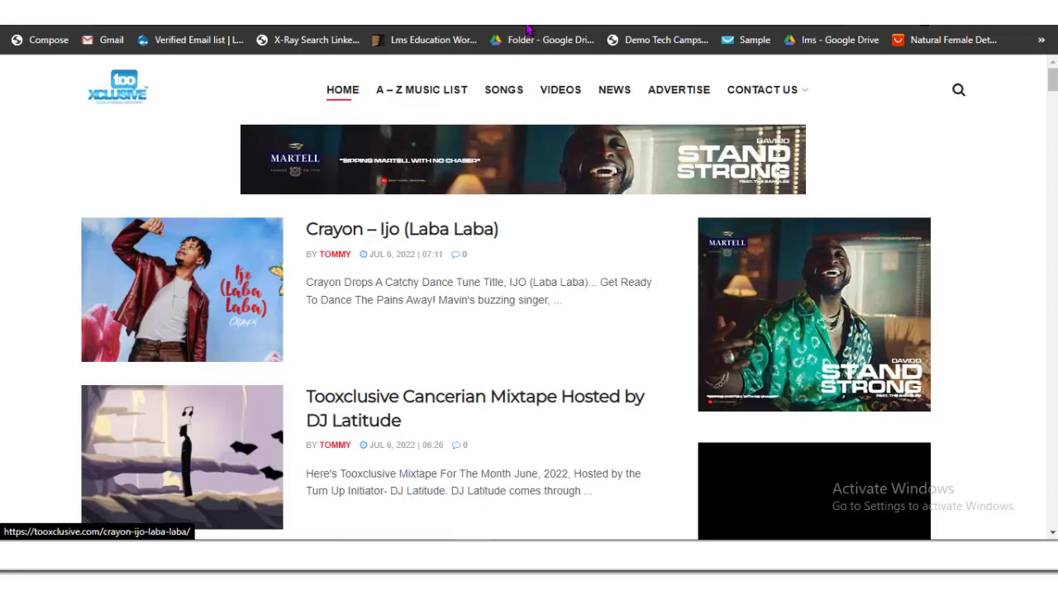
Step: Switch to the Linda Ikeji's Blog tab showing the actor-arrest article
scroll(506, 297, "down", 7)
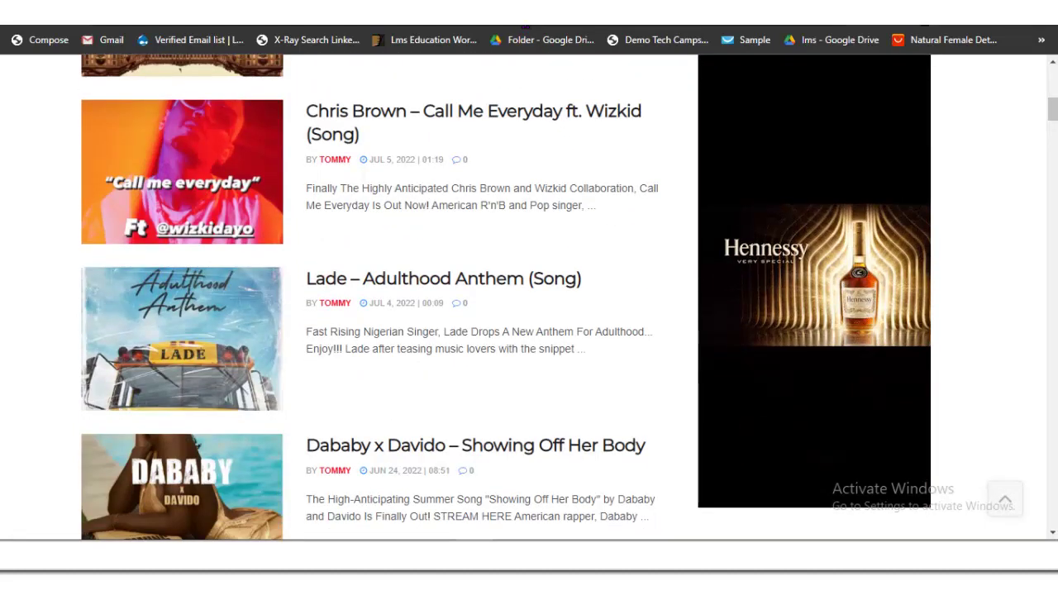
scroll(506, 297, "up", 5)
scroll(526, 31, "up", 3)
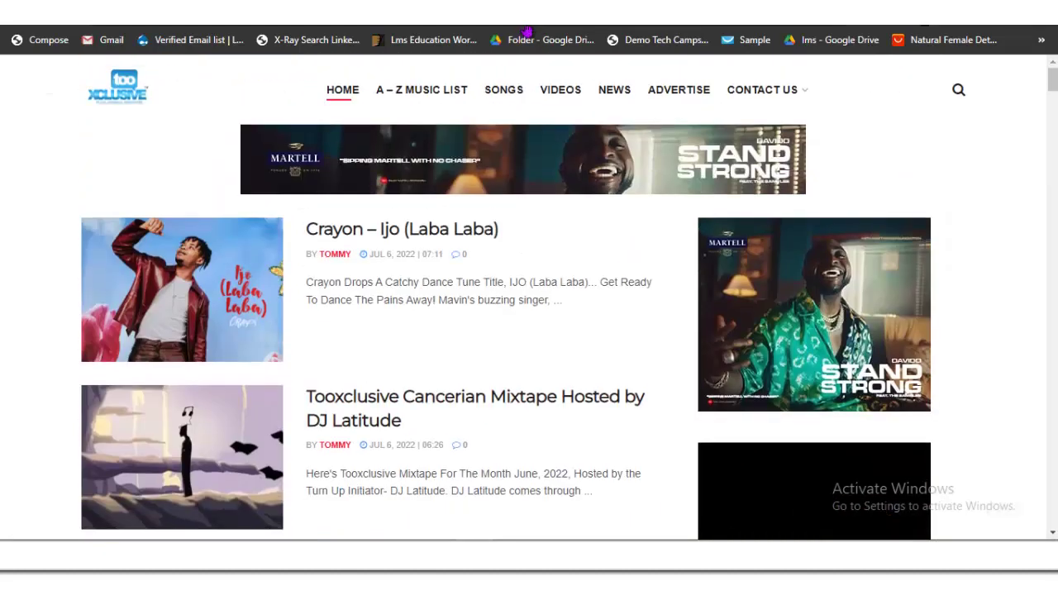
key("ctrl+Tab")
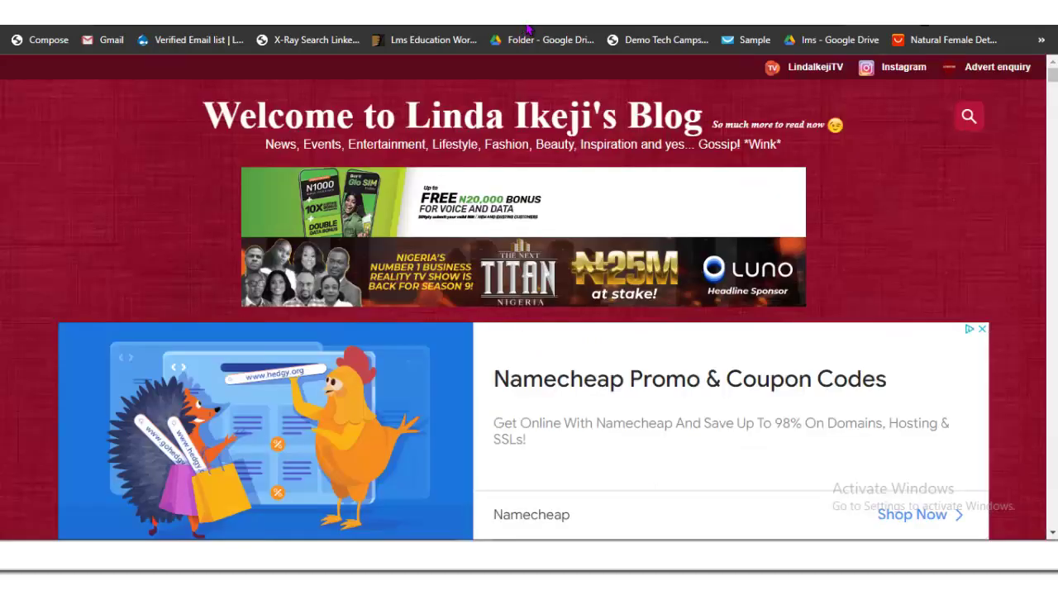
scroll(526, 29, "down", 5)
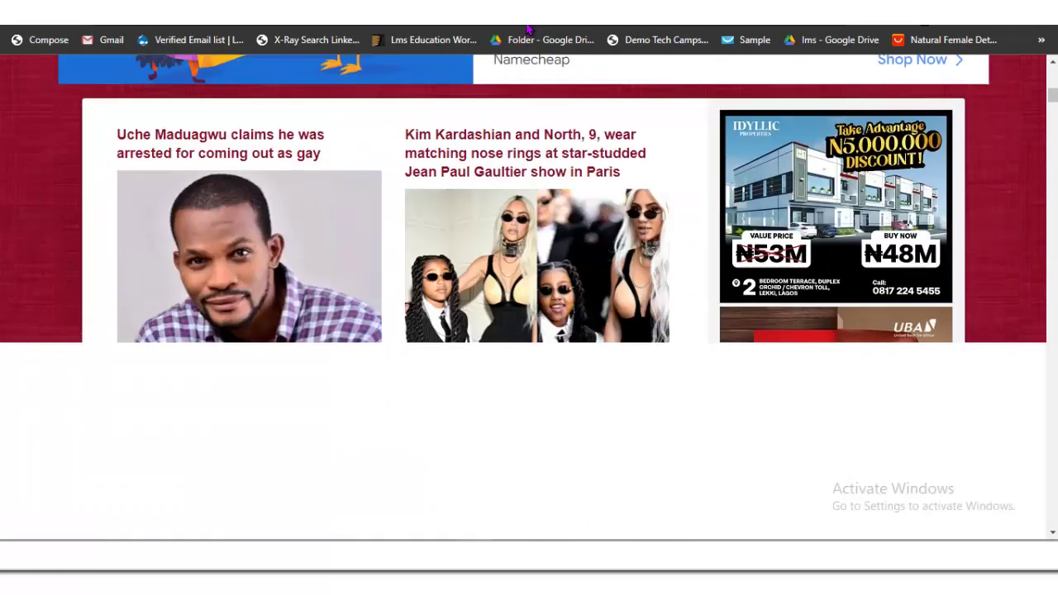
scroll(527, 29, "down", 2)
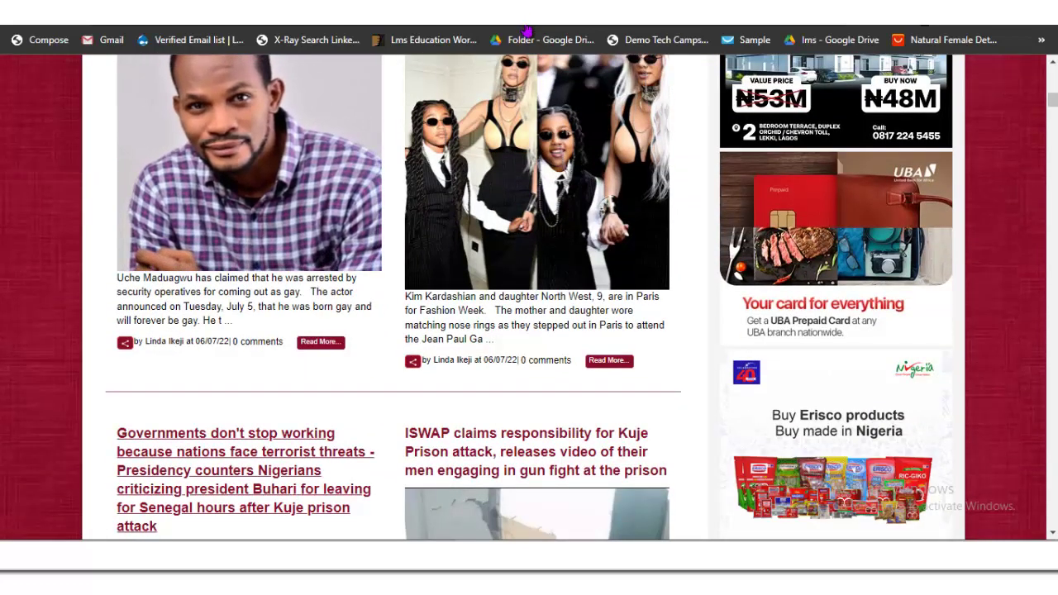
scroll(526, 30, "up", 3)
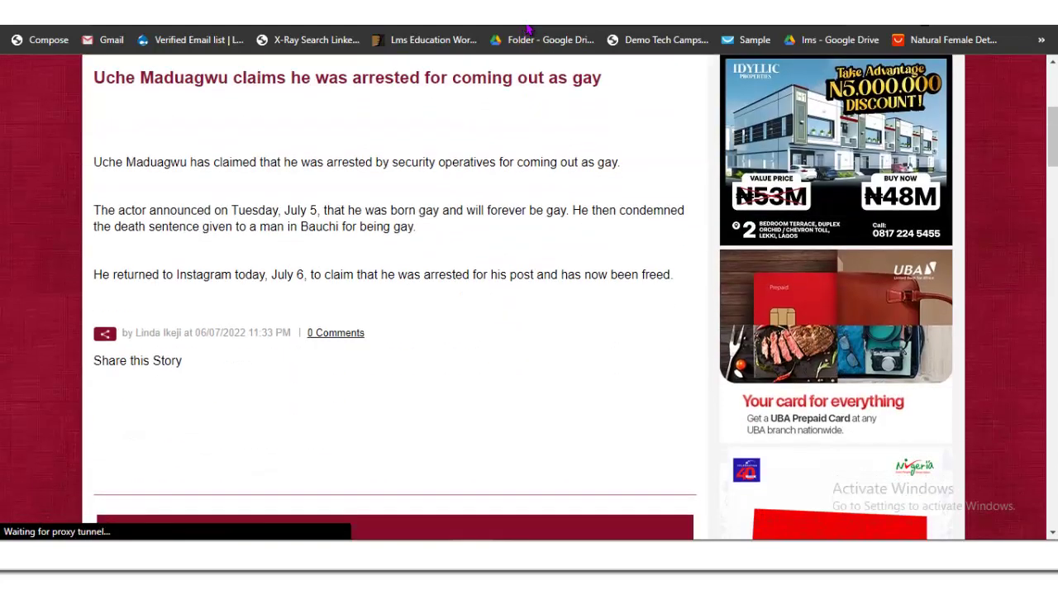
Step: Read through the article text and comments, then bring up the article photo's options
key("Page_Down")
key("Page_Down")
key("Page_Down")
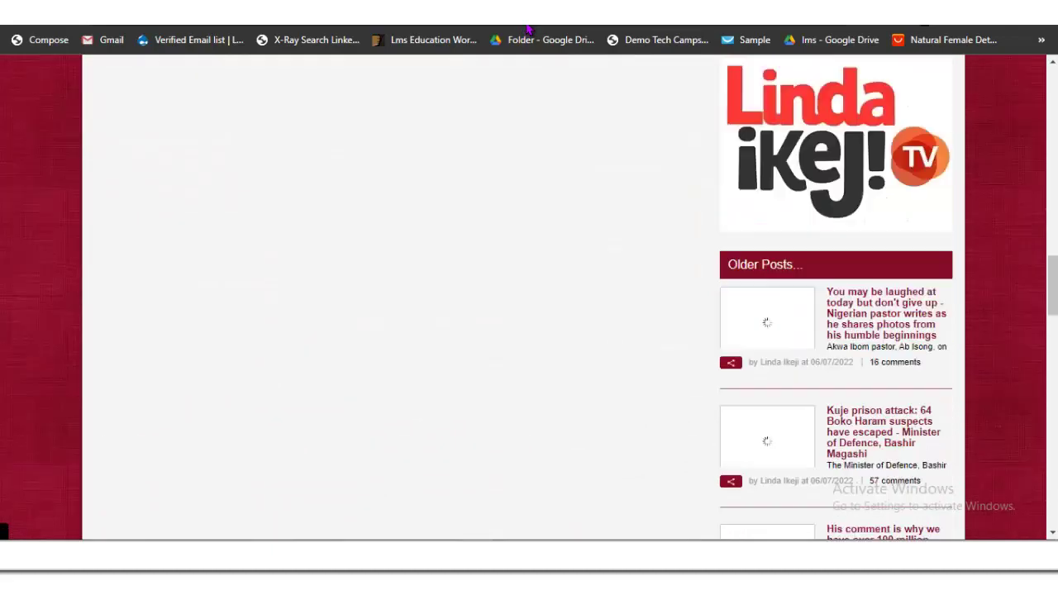
key("Page_Down")
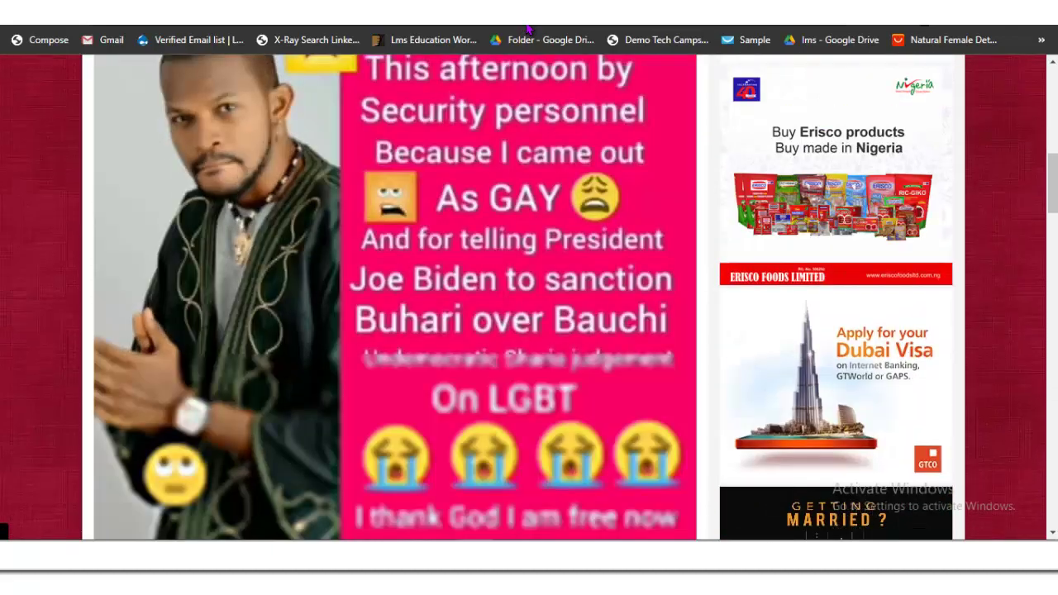
key("Page_Up")
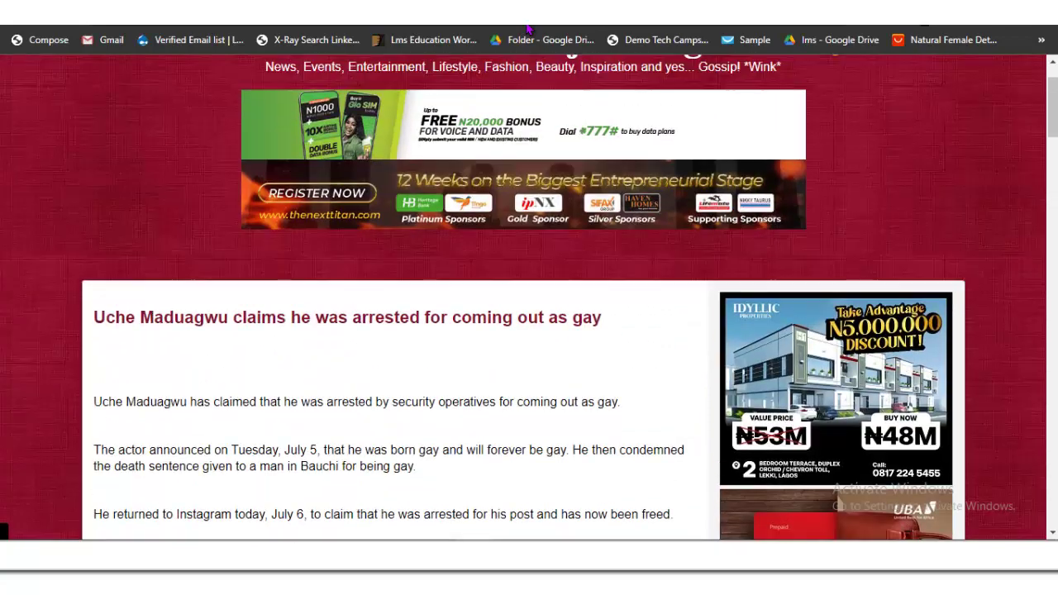
key("Page_Down")
key("Page_Down")
key("Page_Down")
key("Page_Down")
key("Page_Down")
key("Page_Down")
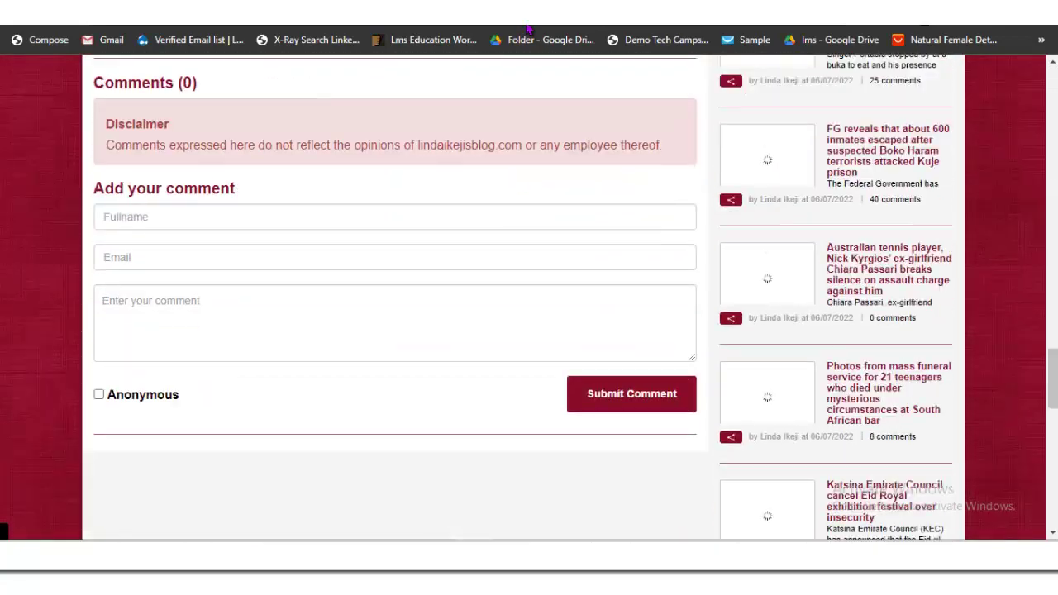
key("Page_Up")
key("Page_Up")
key("Page_Up")
key("Page_Up")
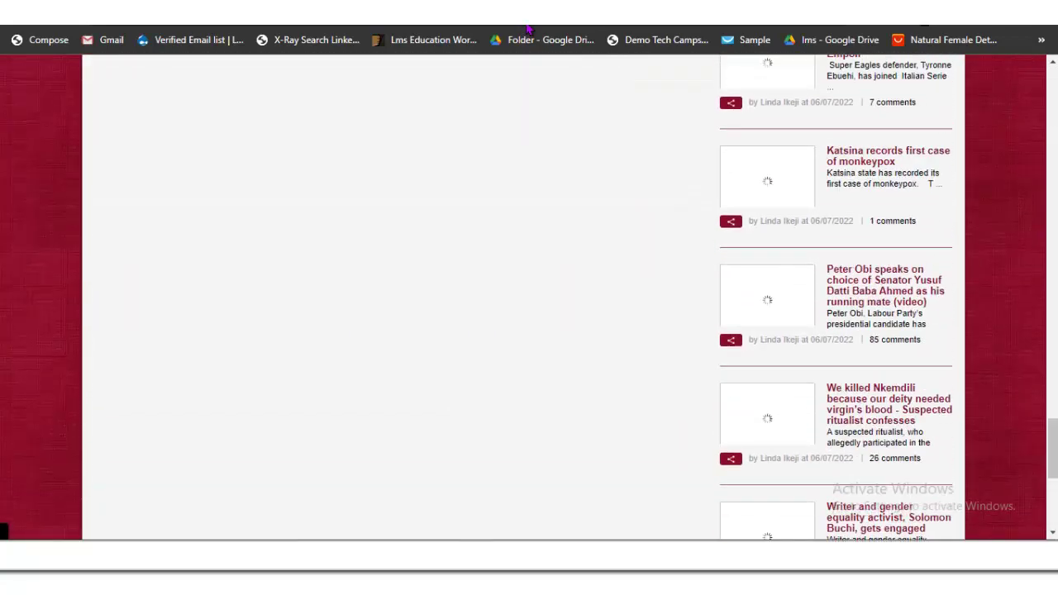
key("Page_Up")
key("Page_Up")
key("Page_Up")
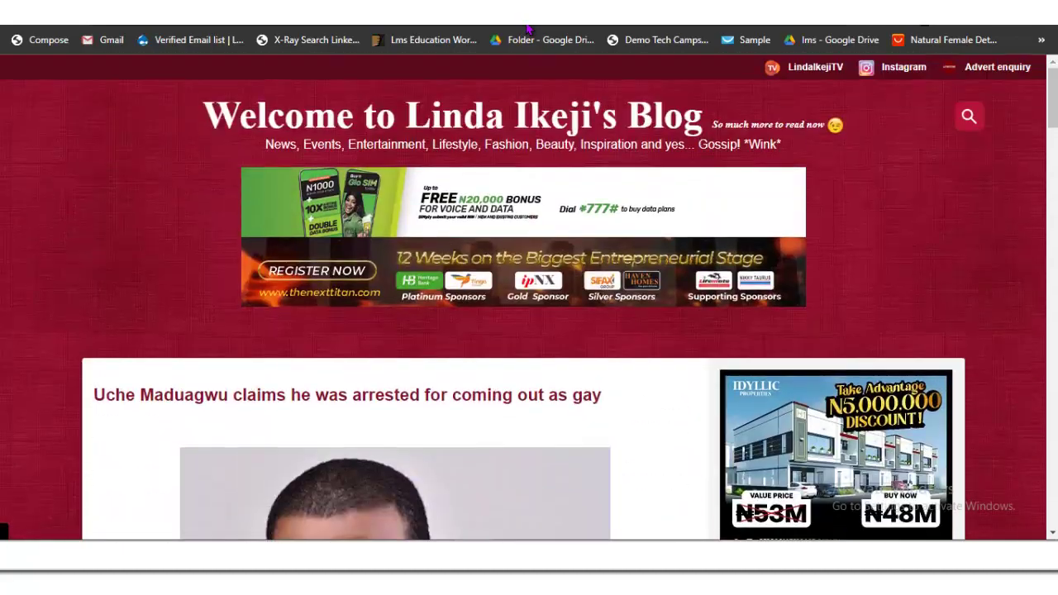
key("Page_Down")
key("Page_Down")
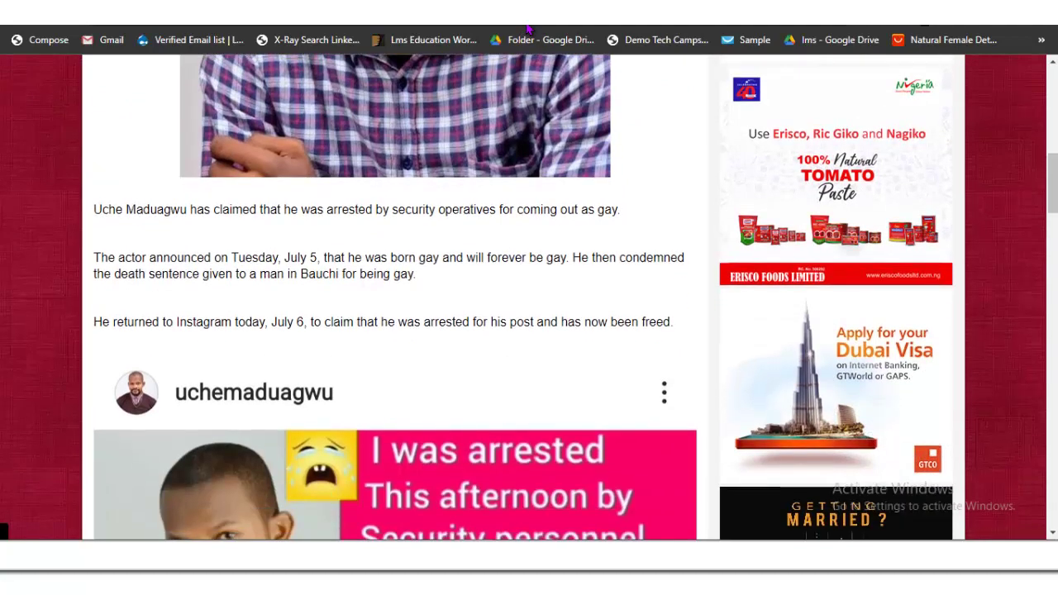
scroll(383, 240, "up", 4)
right_click(382, 240)
Step: Save the article photo to Downloads as uche.jpeg
key("Escape")
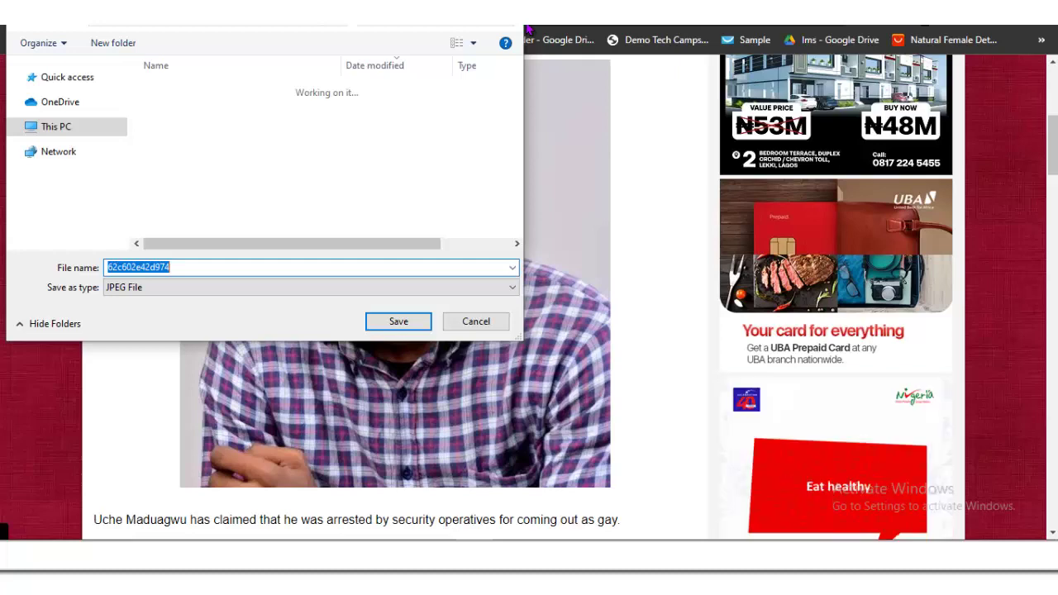
type("uche")
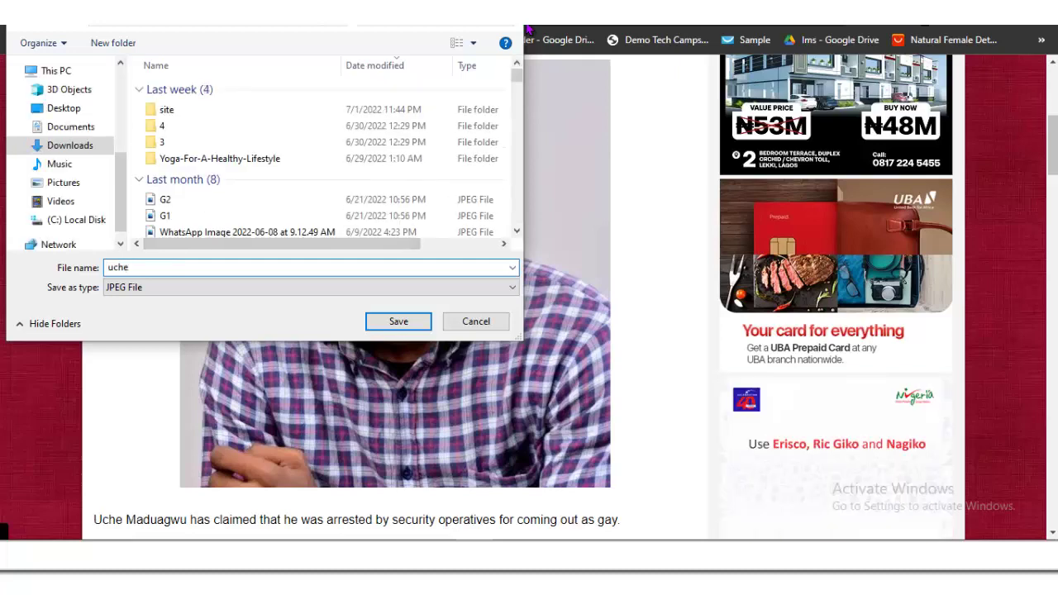
key("Return")
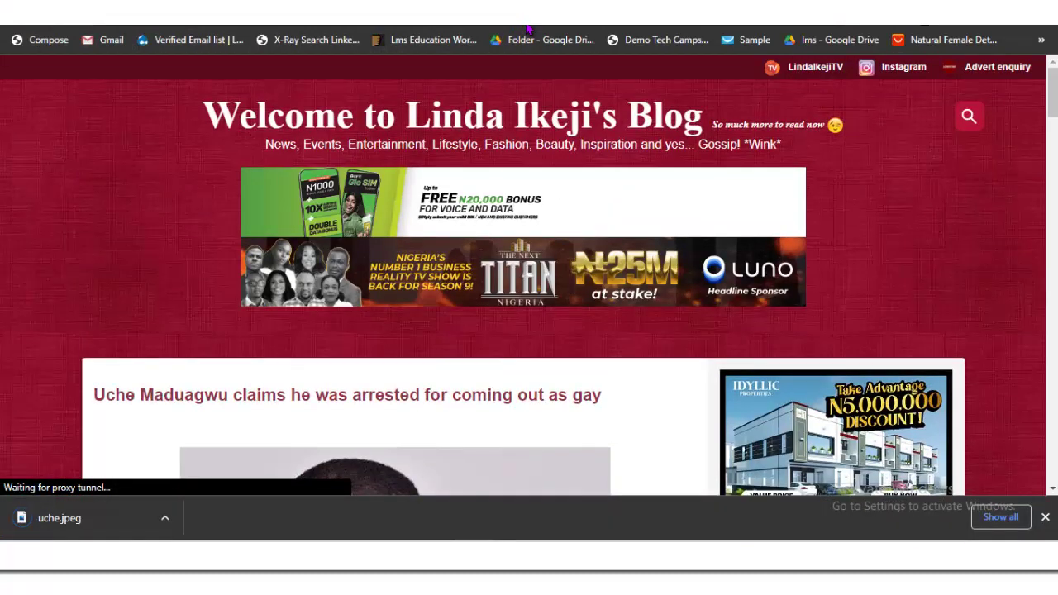
Step: Copy the article headline and return to the WordPress admin tab
left_click_drag(602, 395, 94, 395)
key("ctrl+c")
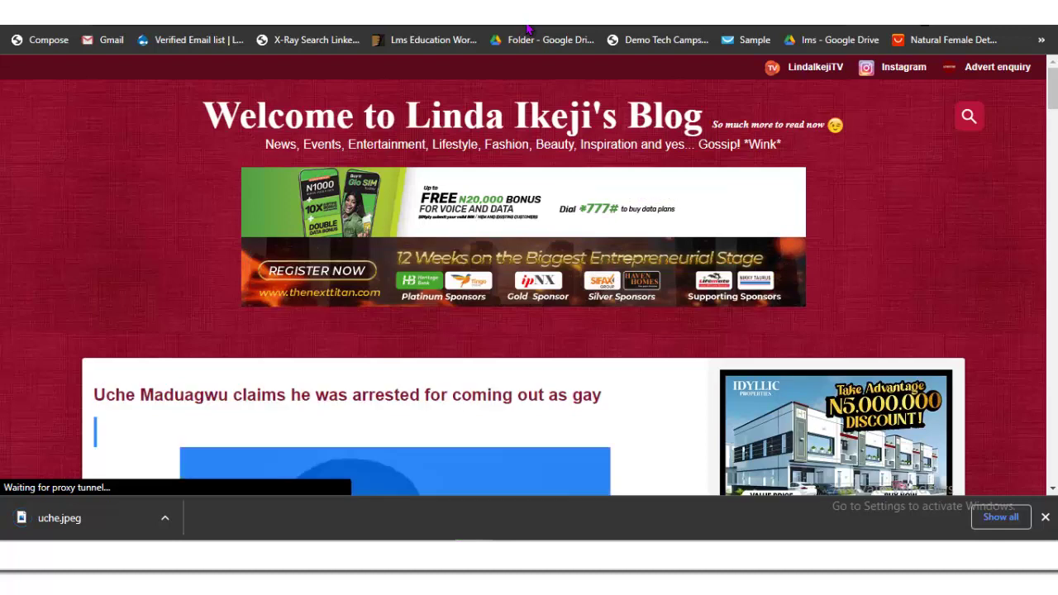
left_click_drag(602, 395, 94, 395)
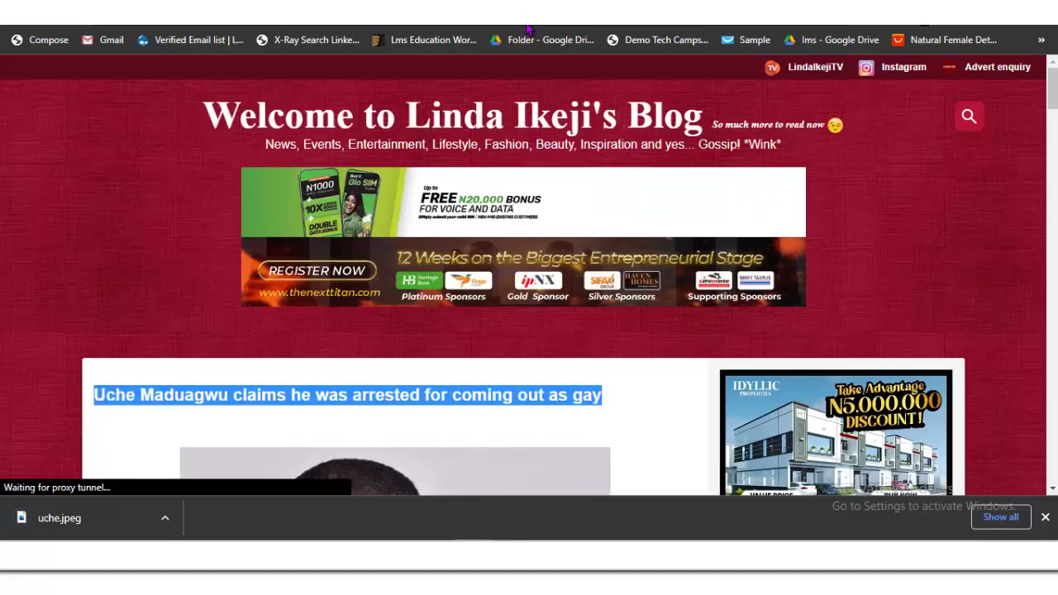
right_click(147, 403)
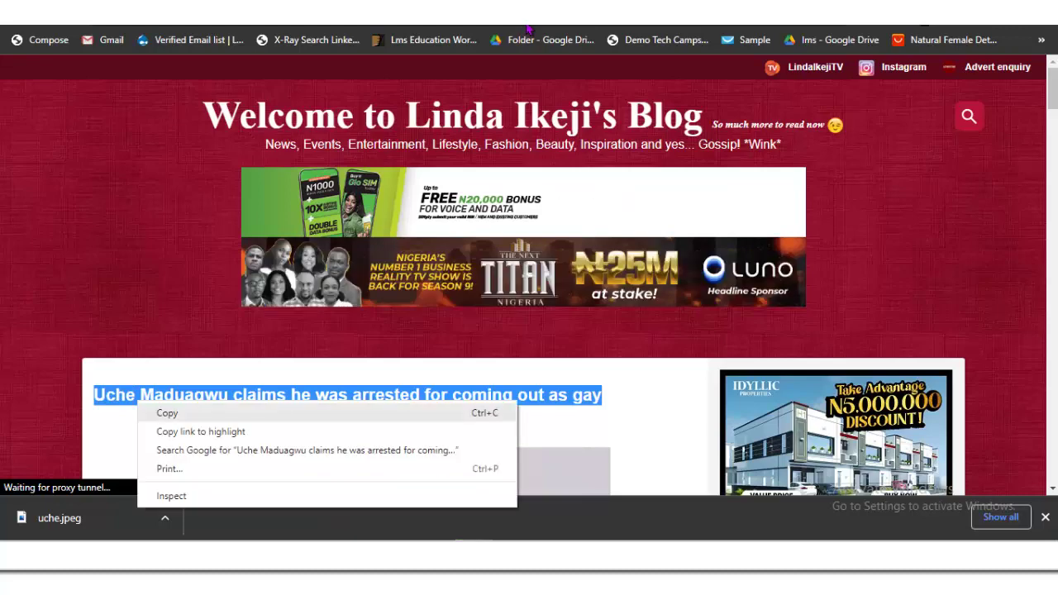
left_click(166, 413)
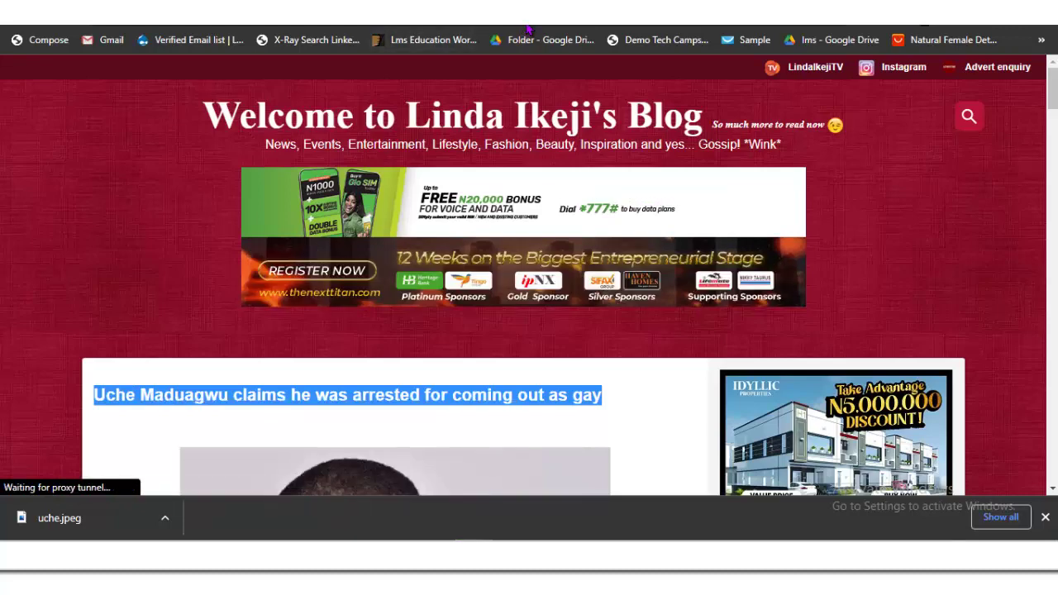
key("ctrl+Tab")
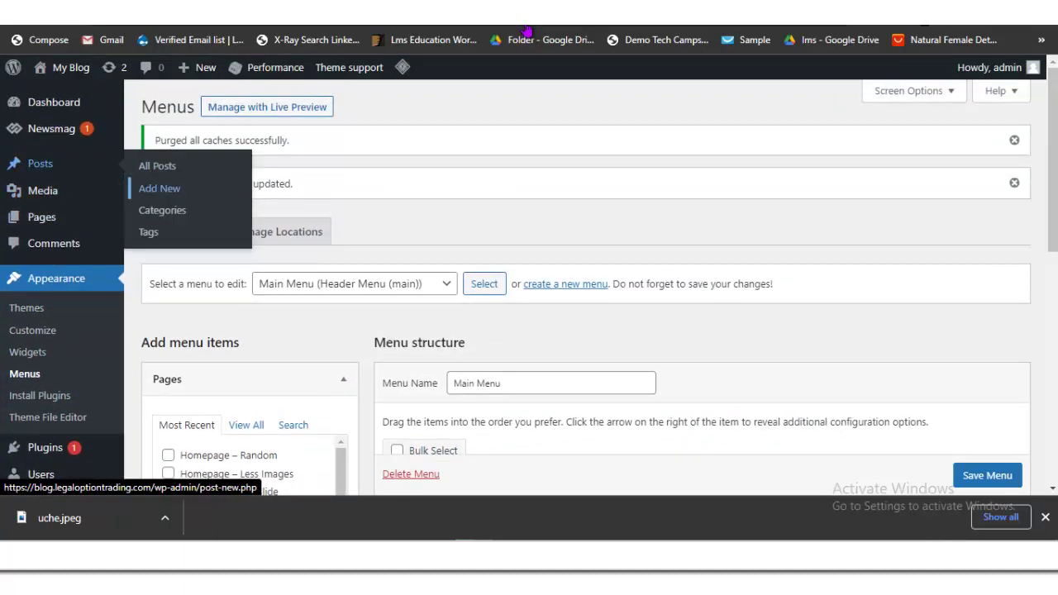
Step: Create a new post and paste the copied actor-arrest headline as its title
left_click(159, 188)
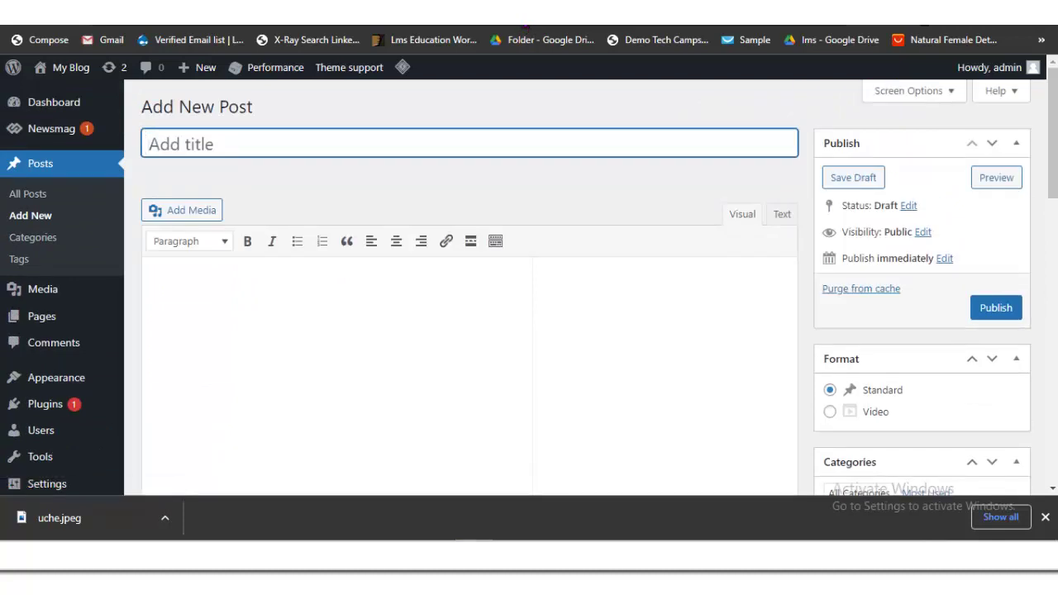
key("ctrl+v")
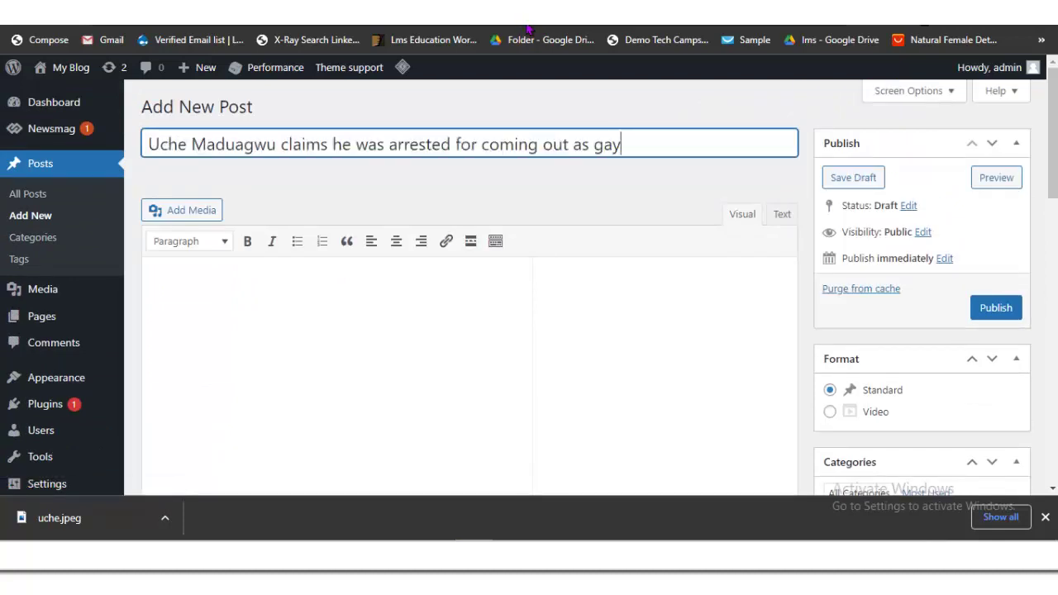
Step: Go back to the source article and bring its first body paragraphs into view
key("ctrl+Tab")
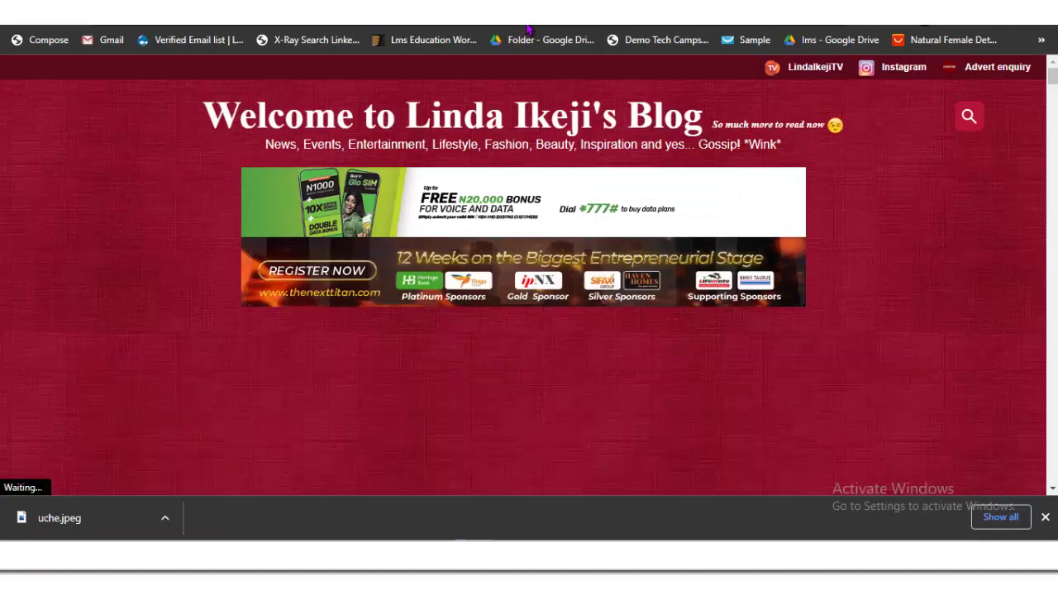
key("Page_Down")
key("Page_Down")
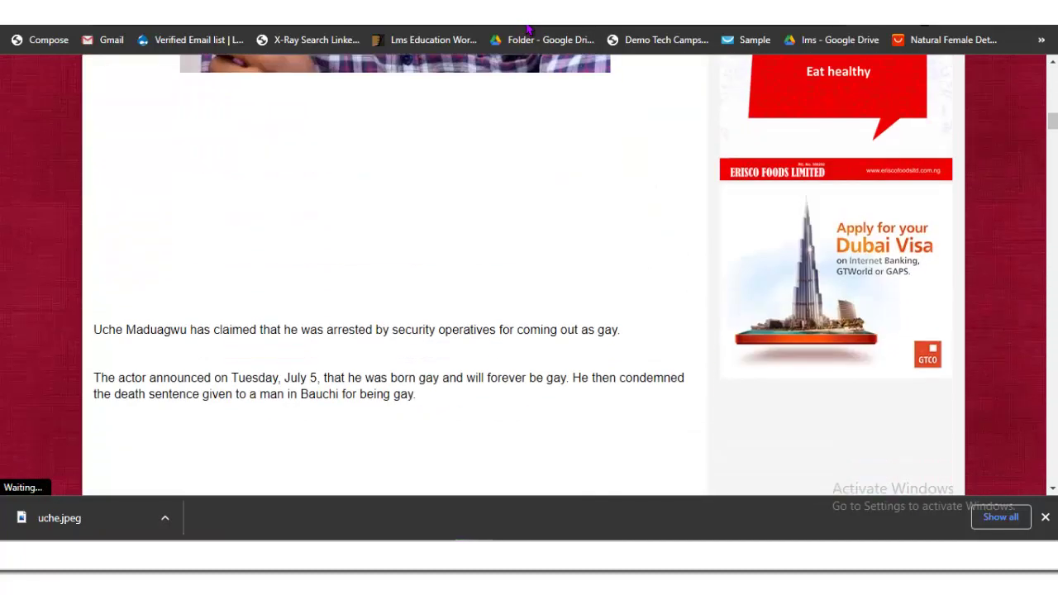
key("Page_Up")
key("Page_Up")
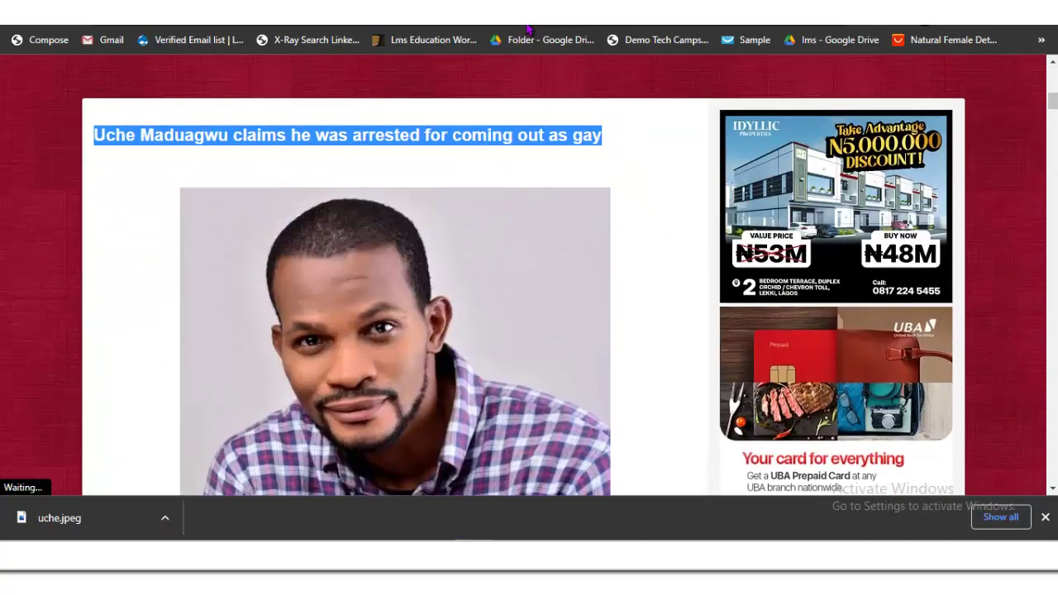
key("Page_Down")
key("Page_Down")
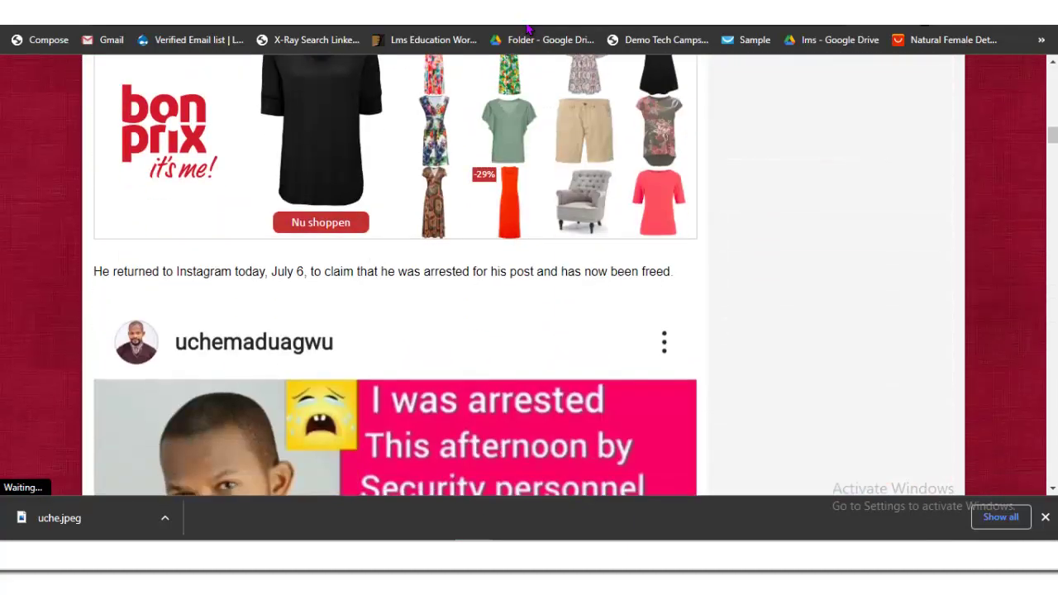
key("Page_Up")
key("Page_Up")
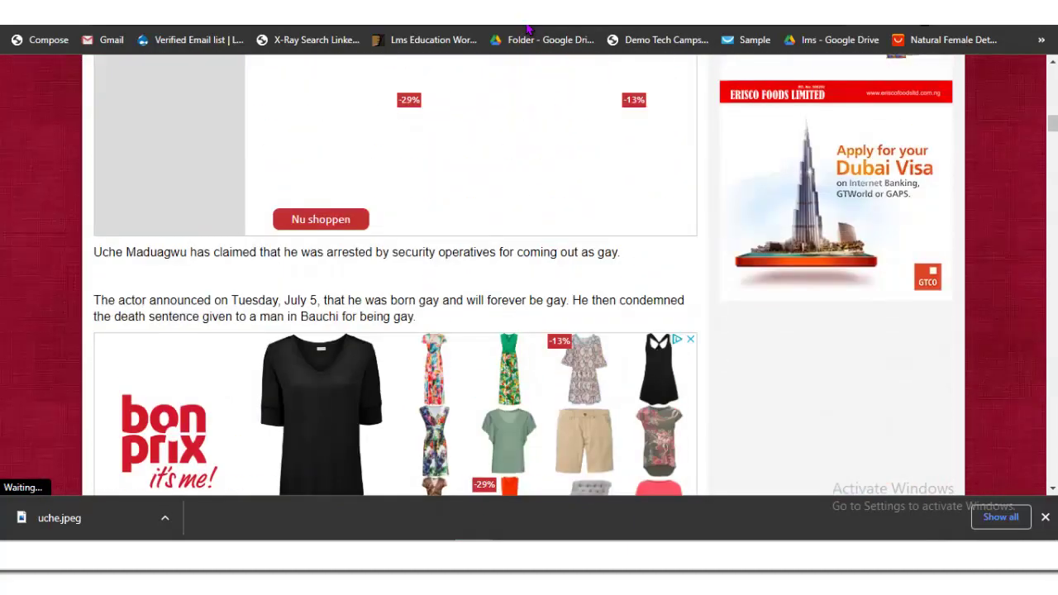
key("Page_Down")
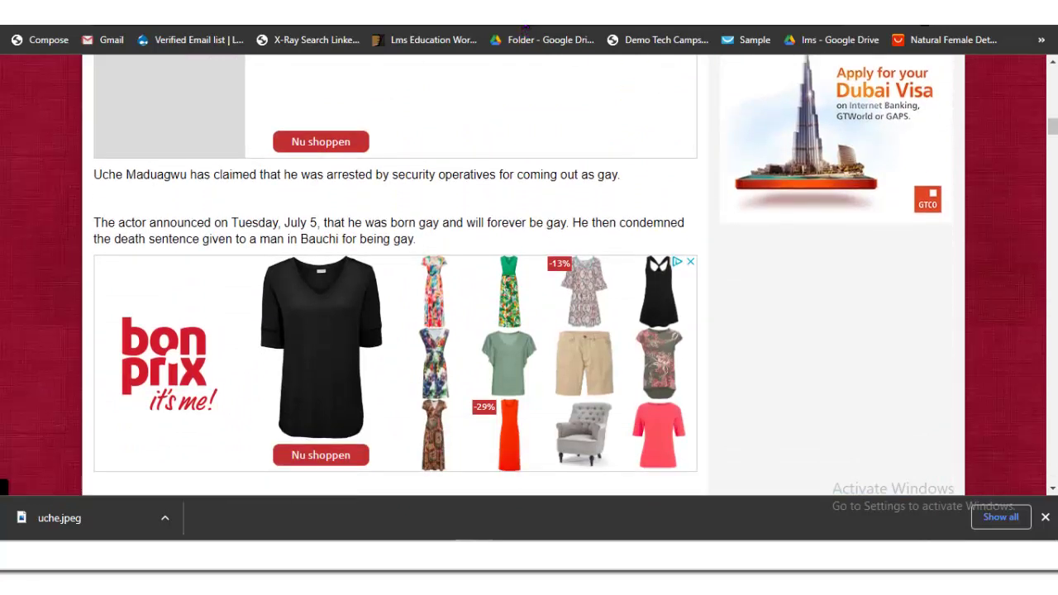
Step: Copy the first two body paragraphs and return to the WordPress post body
key("shift+ctrl+Right")
key("shift+ctrl+Right")
key("shift+ctrl+Right")
key("shift+ctrl+Right")
key("shift+ctrl+Right")
key("shift+ctrl+Right")
key("shift+ctrl+Right")
key("shift+ctrl+Right")
key("shift+ctrl+Right")
key("shift+ctrl+Right")
key("shift+ctrl+Right")
key("shift+ctrl+Right")
key("shift+ctrl+Right")
key("shift+ctrl+Right")
key("shift+ctrl+Right")
key("shift+ctrl+Right")
key("shift+ctrl+Right")
key("shift+ctrl+Right")
key("shift+ctrl+Right")
key("shift+ctrl+Right")
key("ctrl+c")
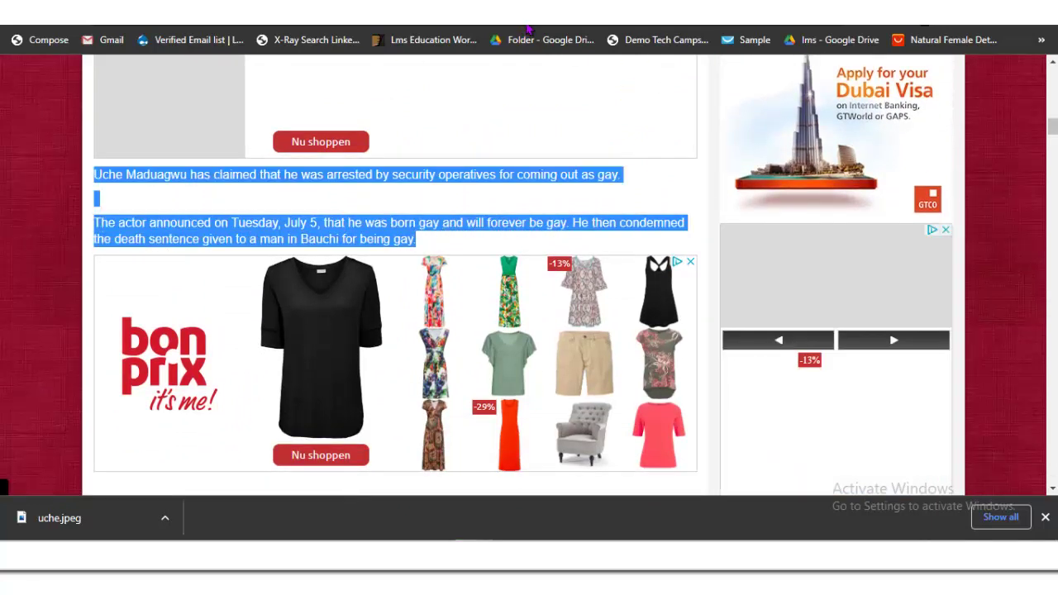
key("Menu")
key("Return")
key("Page_Down")
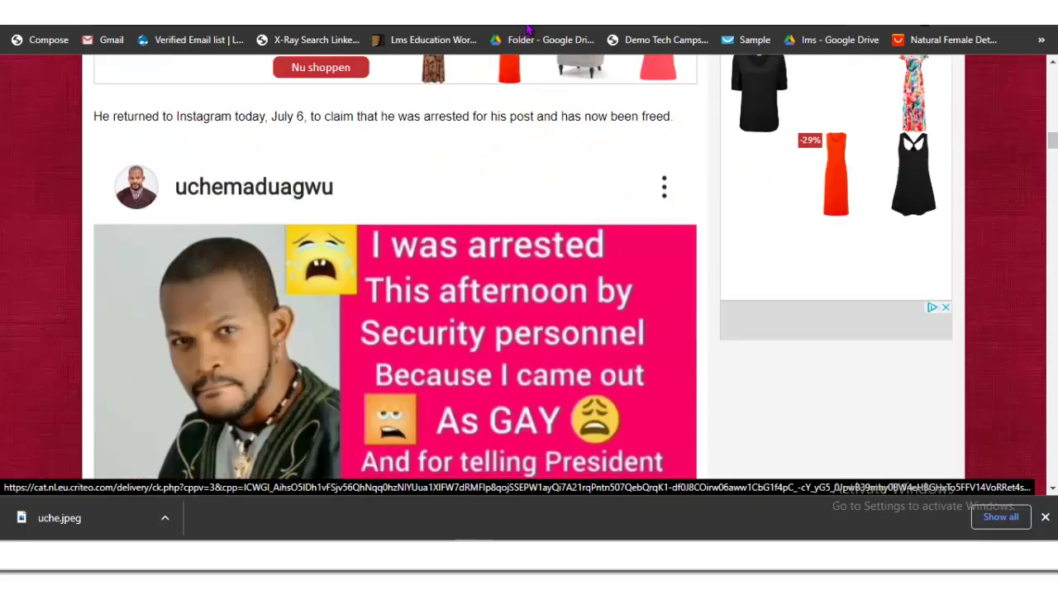
key("Page_Down")
key("Page_Down")
key("Page_Down")
key("Page_Down")
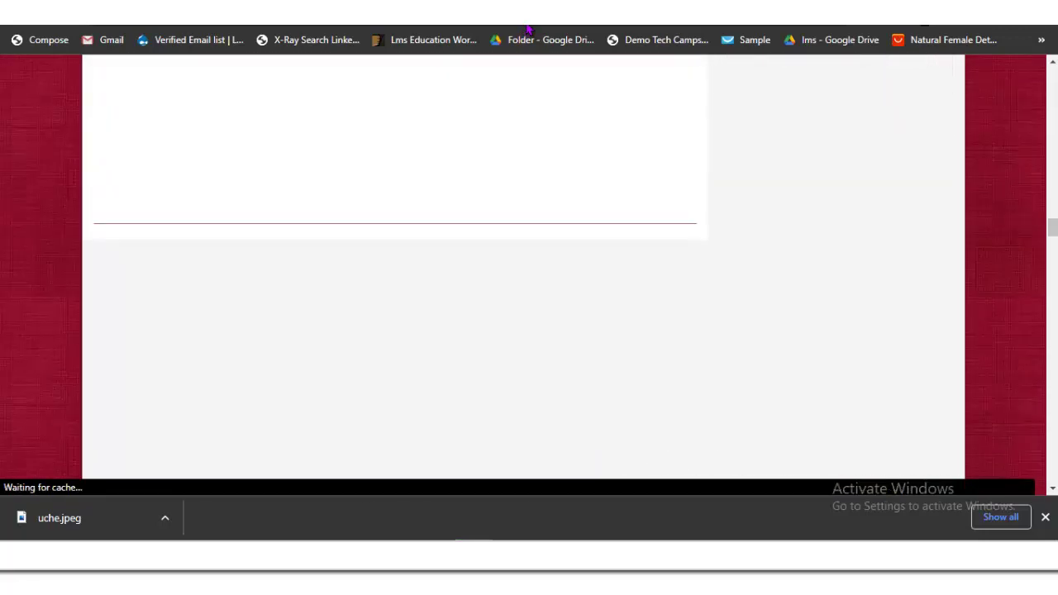
key("ctrl+Tab")
key("Tab")
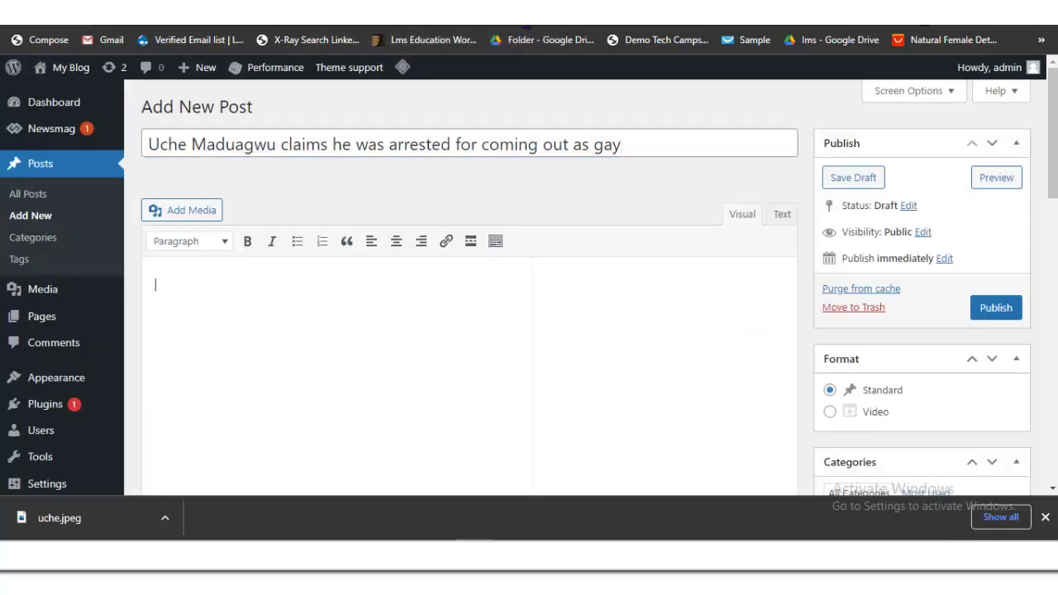
Step: Paste the two paragraphs into the body, remove the blank line, and tick Entertainment
key("ctrl+v")
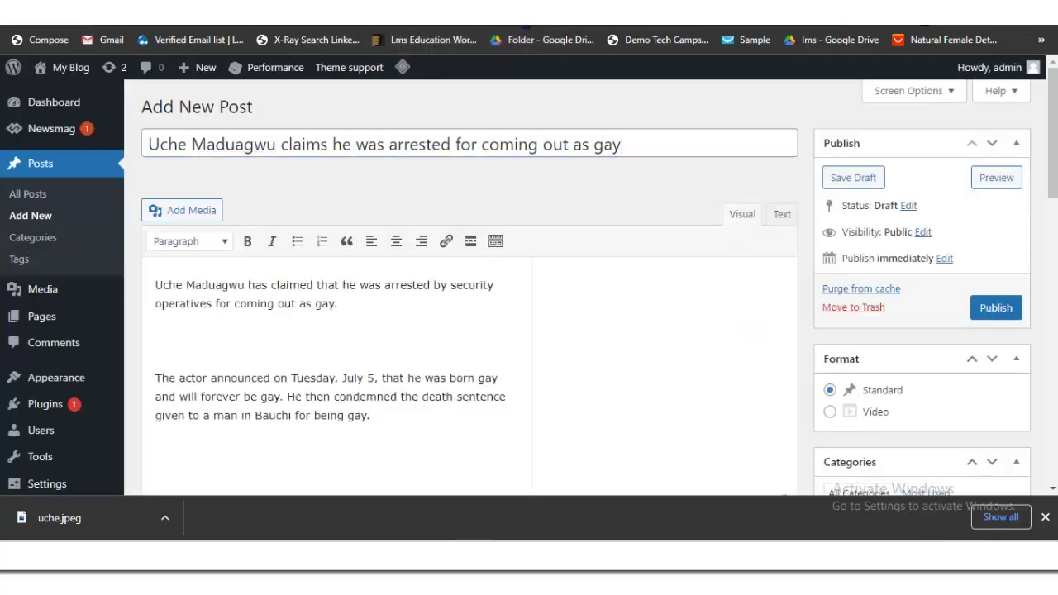
key("BackSpace")
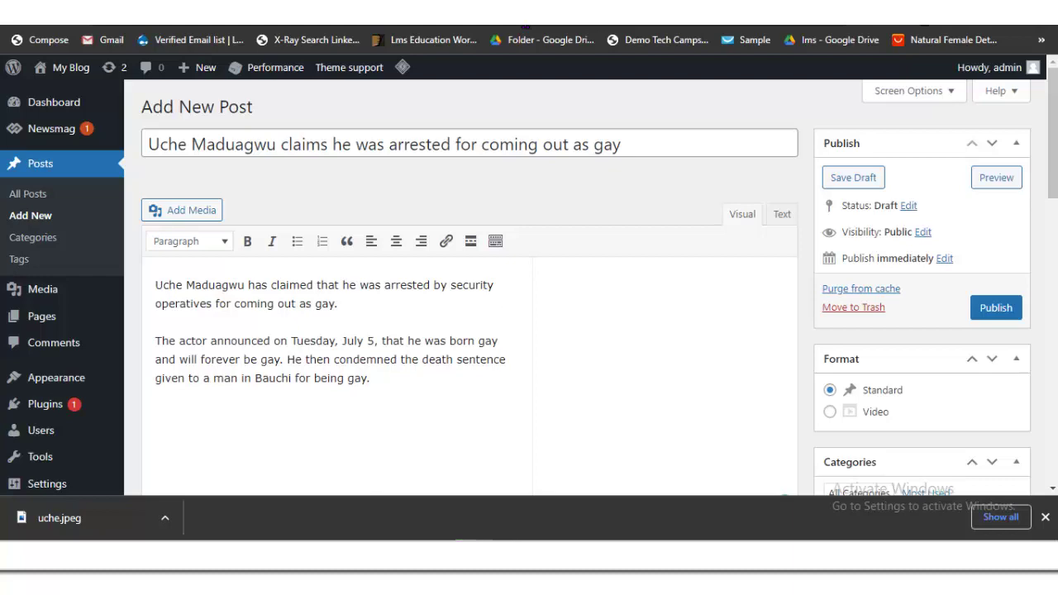
scroll(529, 289, "down", 5)
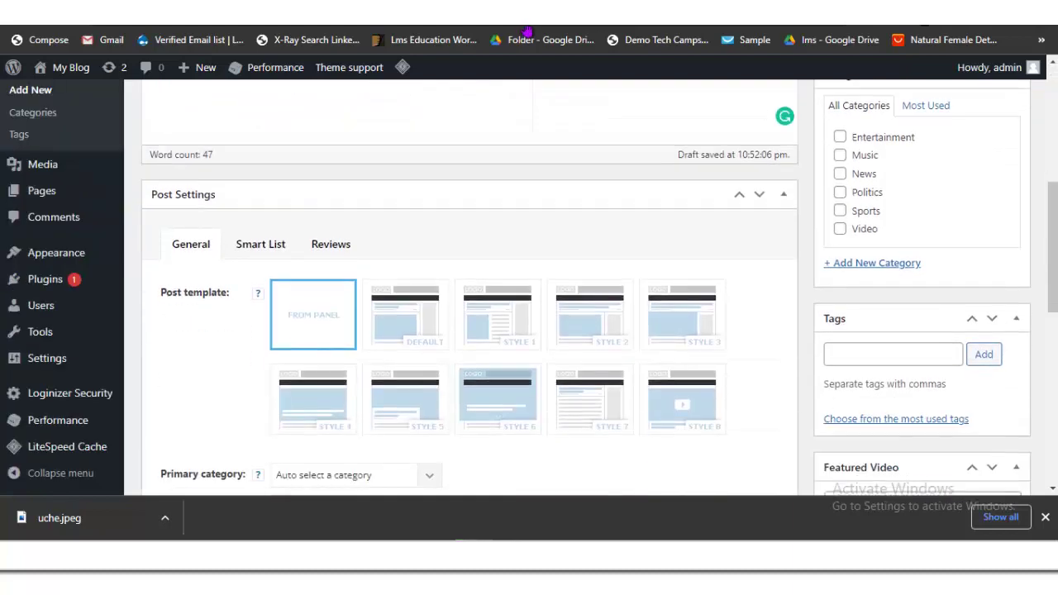
left_click(839, 136)
scroll(470, 289, "up", 2)
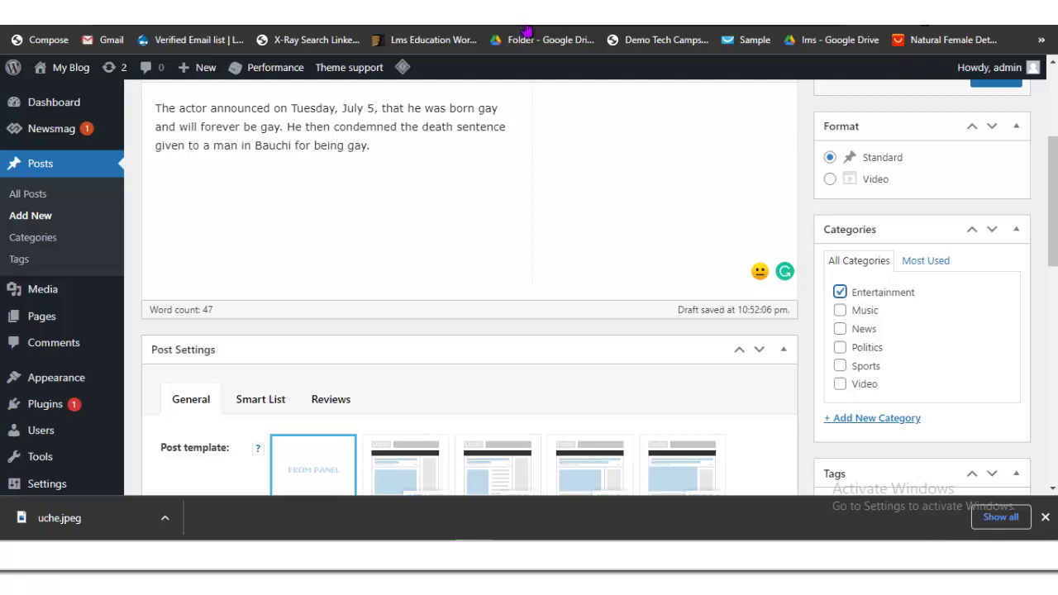
scroll(528, 30, "down", 1)
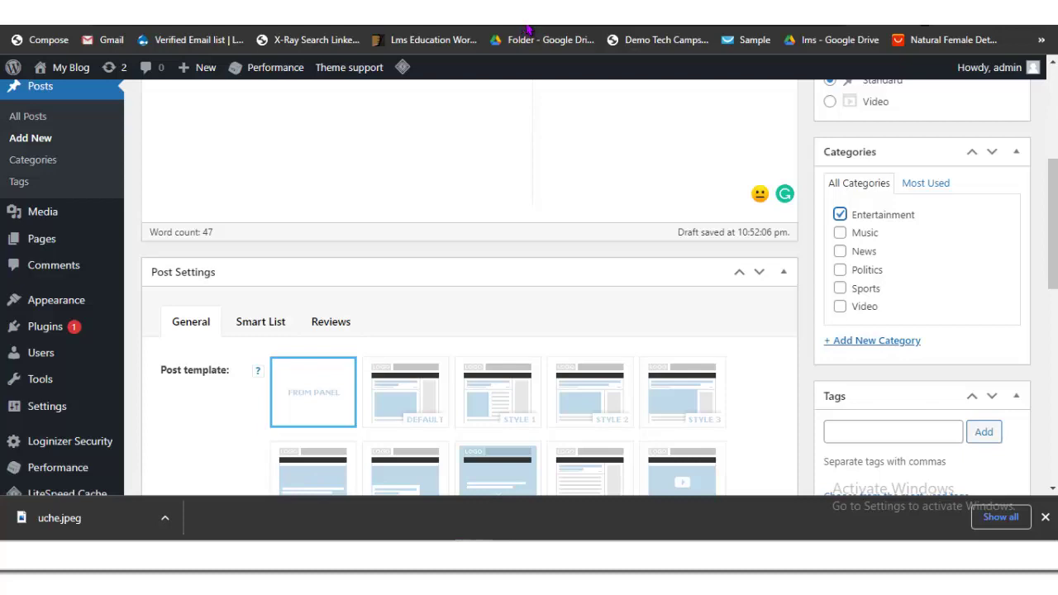
scroll(528, 30, "down", 8)
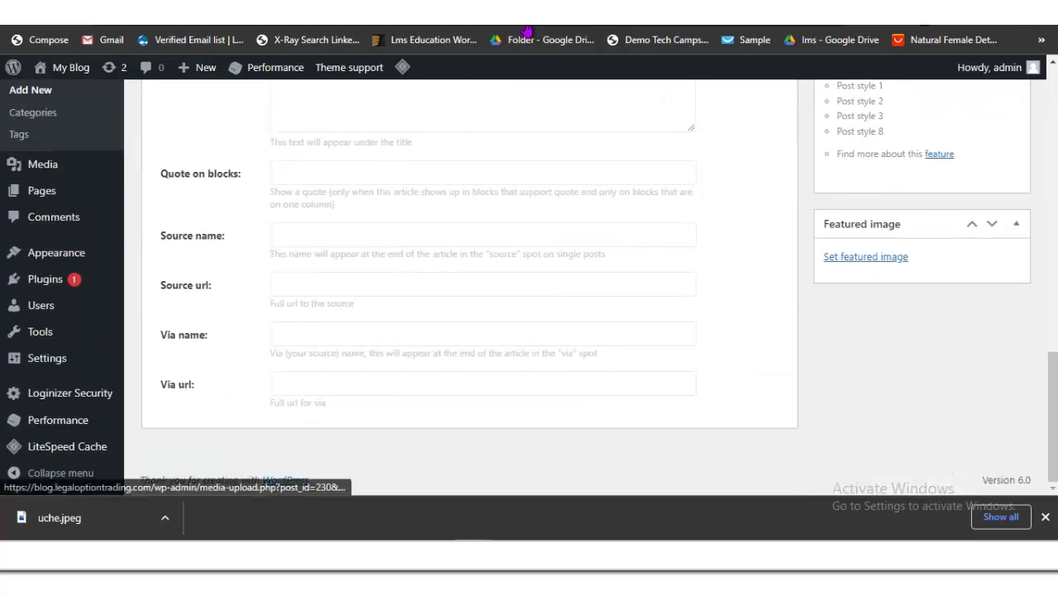
Step: Upload uche.jpeg from Downloads and set it as the post's featured image
left_click(866, 257)
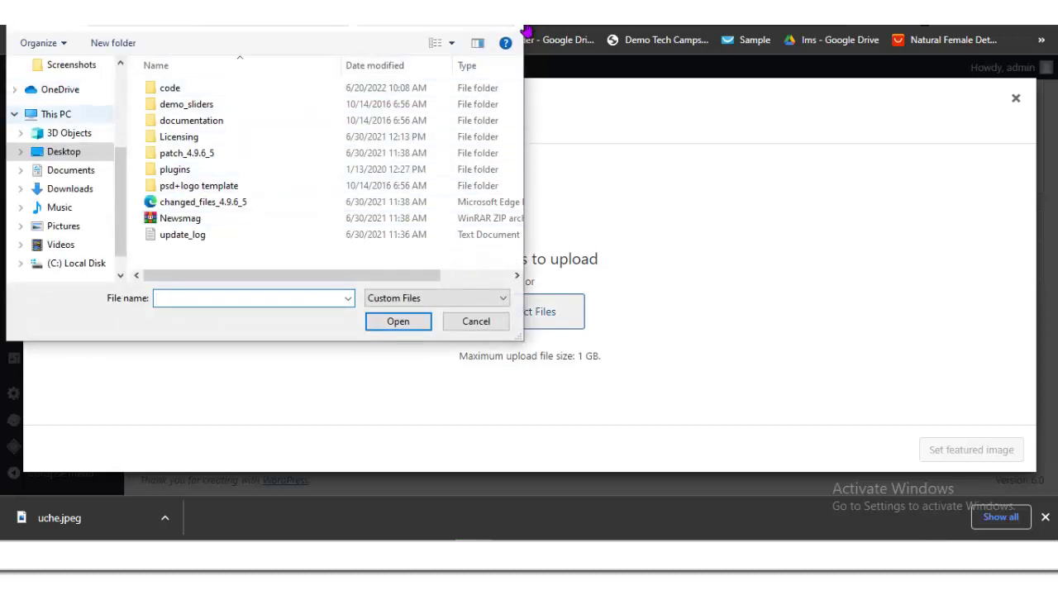
left_click(69, 188)
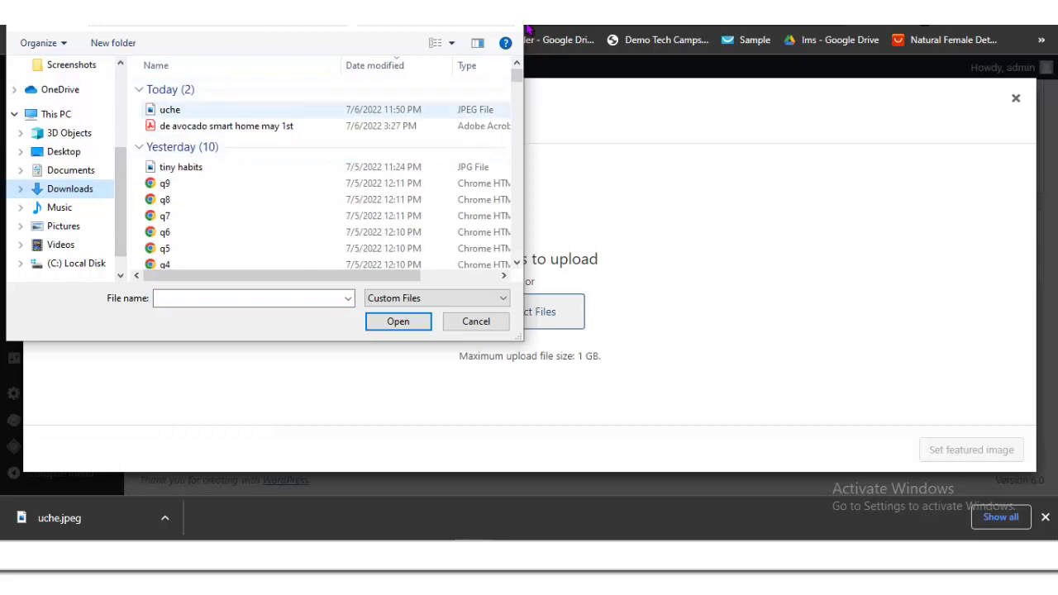
key("Tab")
key("Return")
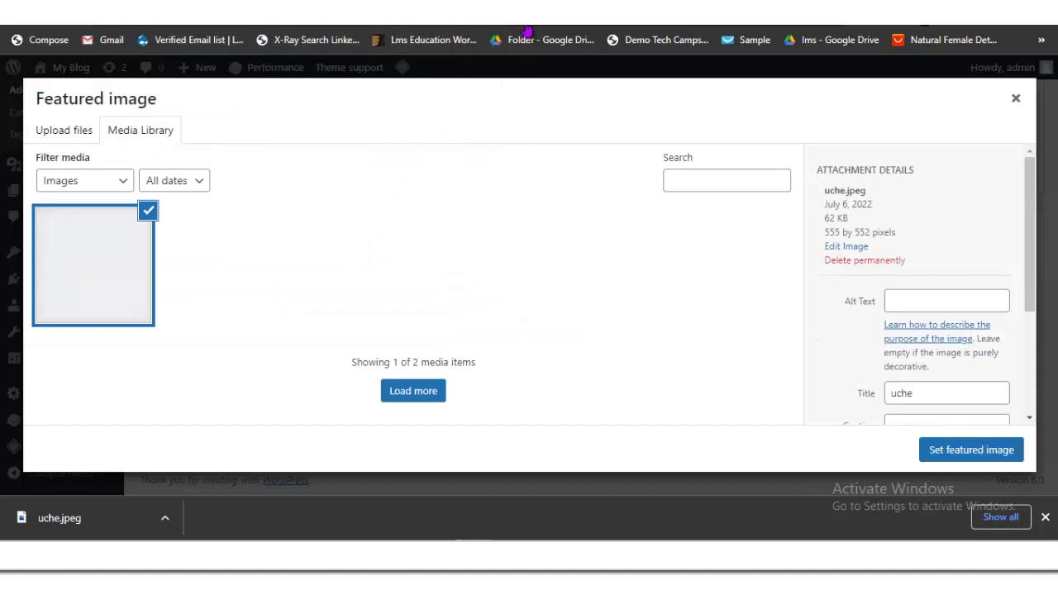
key("Return")
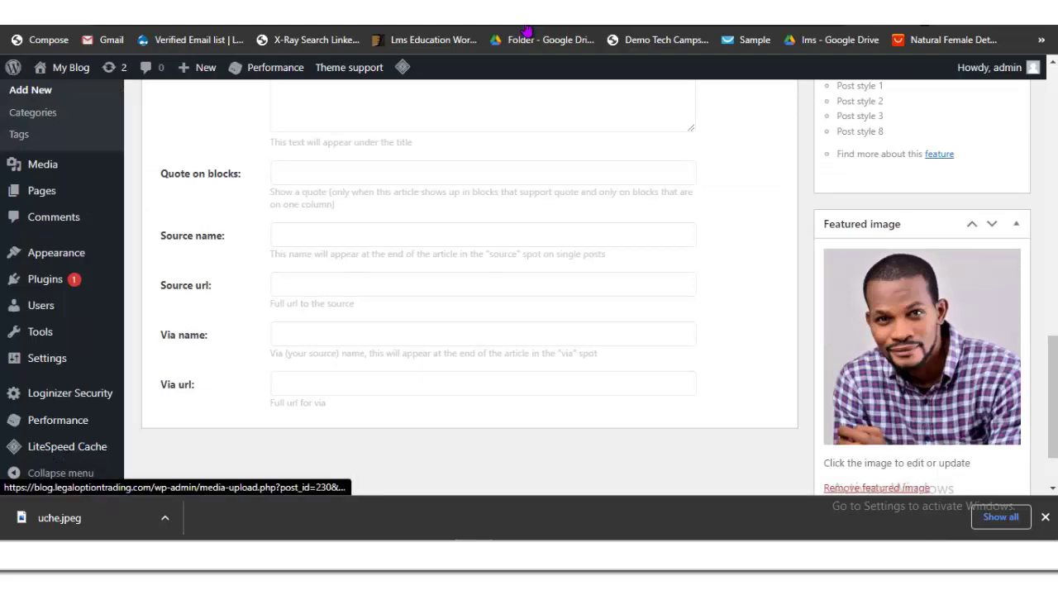
scroll(470, 289, "up", 9)
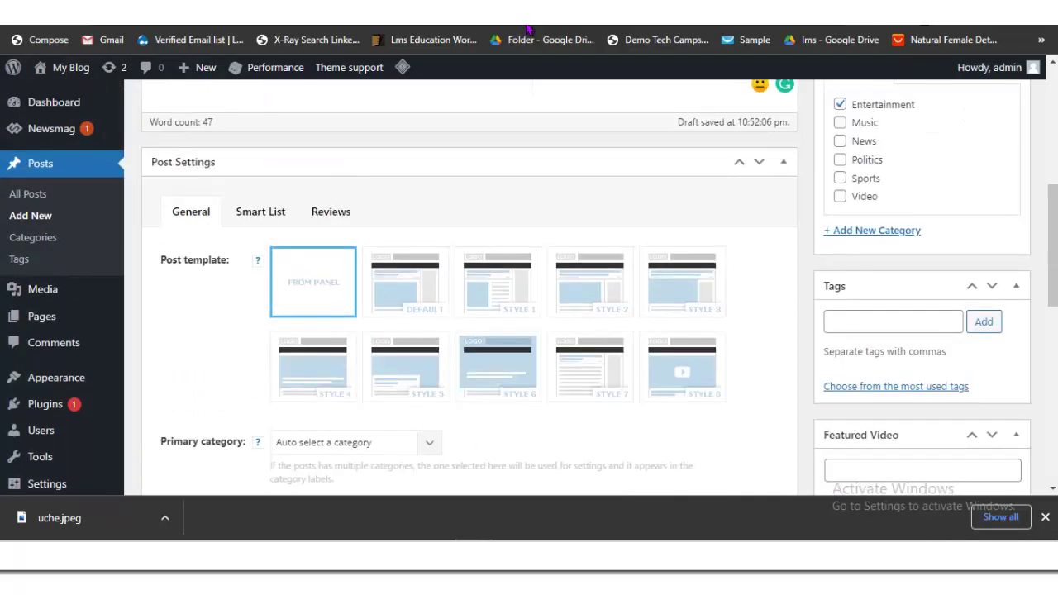
Step: Publish the post and scroll the Newsmag homepage to see it in each section
left_click(995, 120)
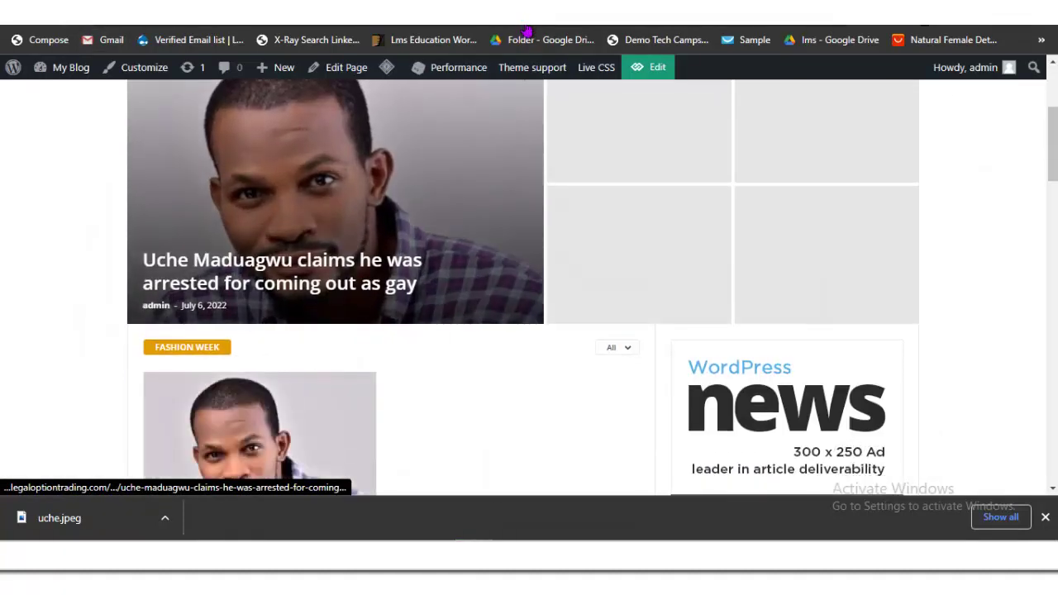
scroll(529, 30, "down", 10)
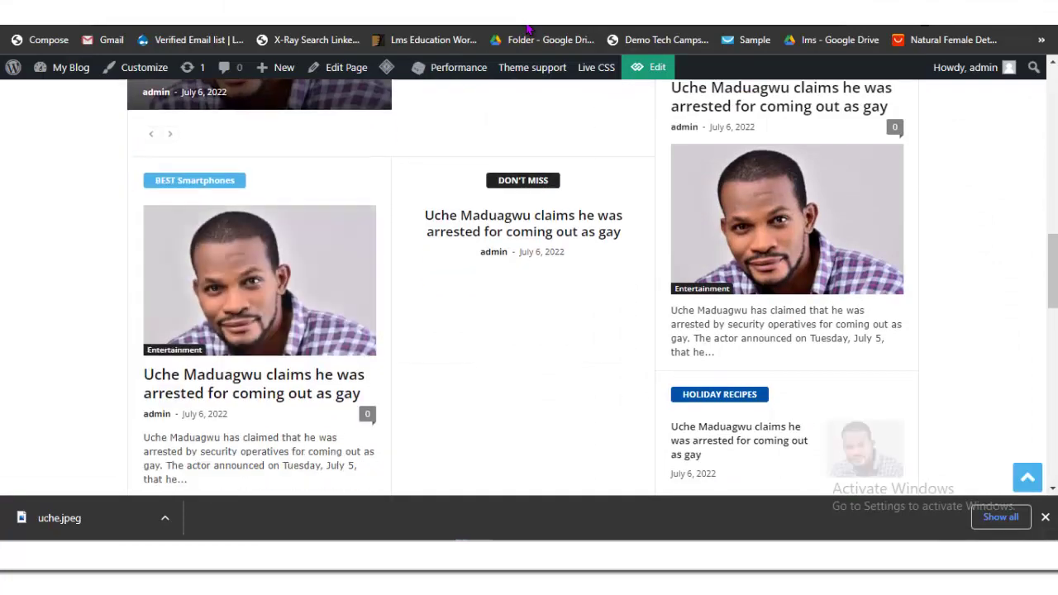
scroll(529, 31, "down", 10)
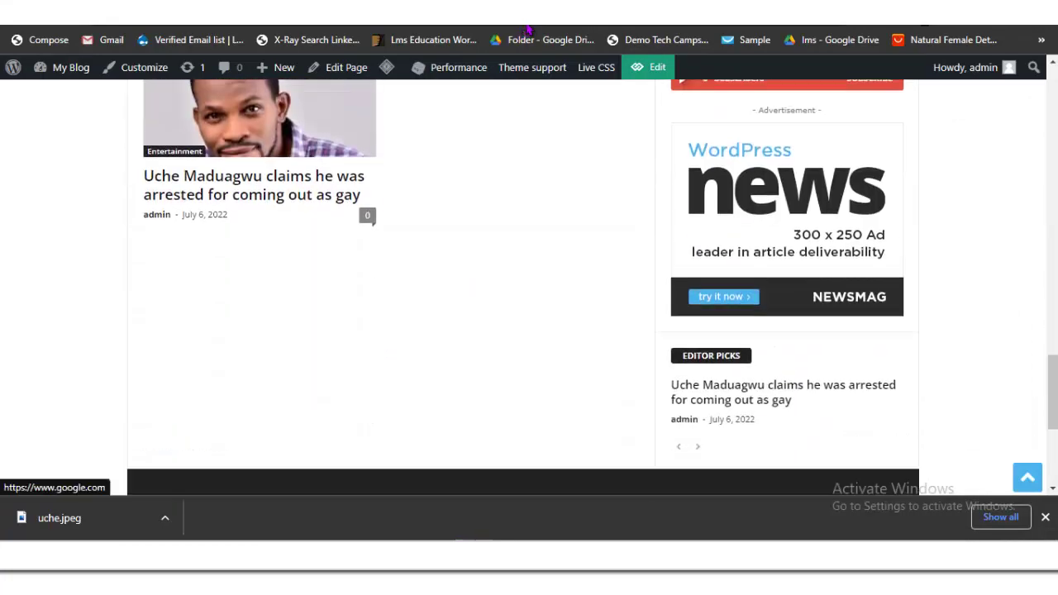
scroll(529, 30, "down", 4)
scroll(529, 30, "up", 10)
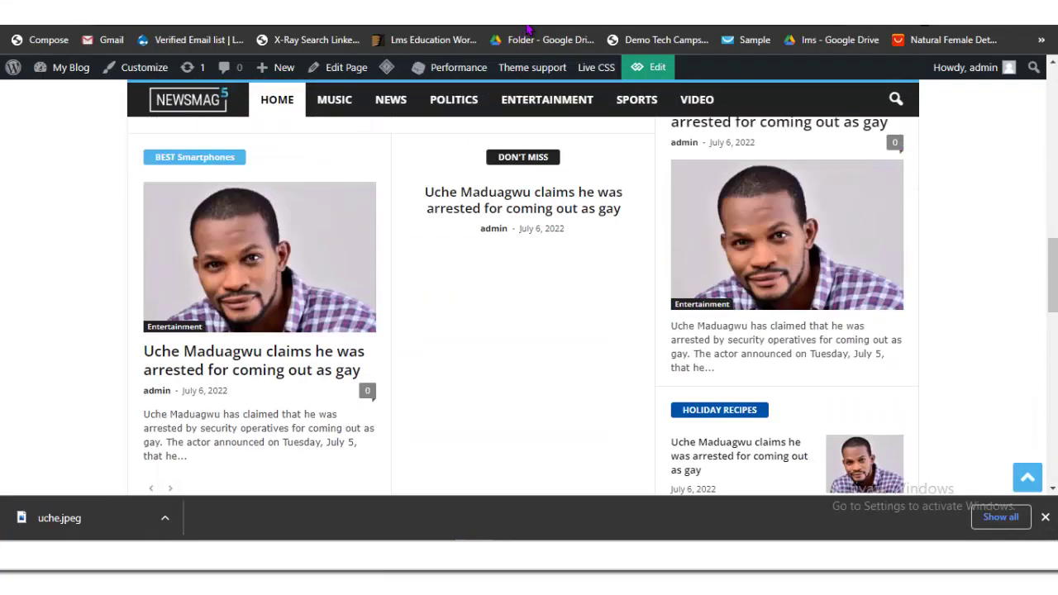
scroll(527, 30, "up", 10)
scroll(526, 31, "down", 2)
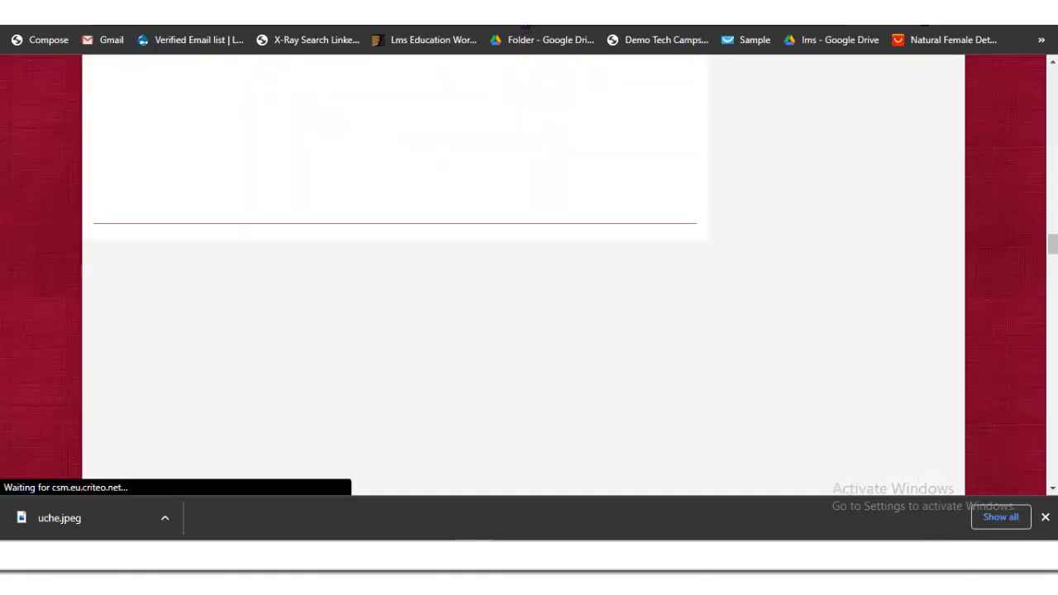
Step: Search 'vang' from Chrome's address bar and go to the Vanguard newspaper homepage
key("ctrl+l")
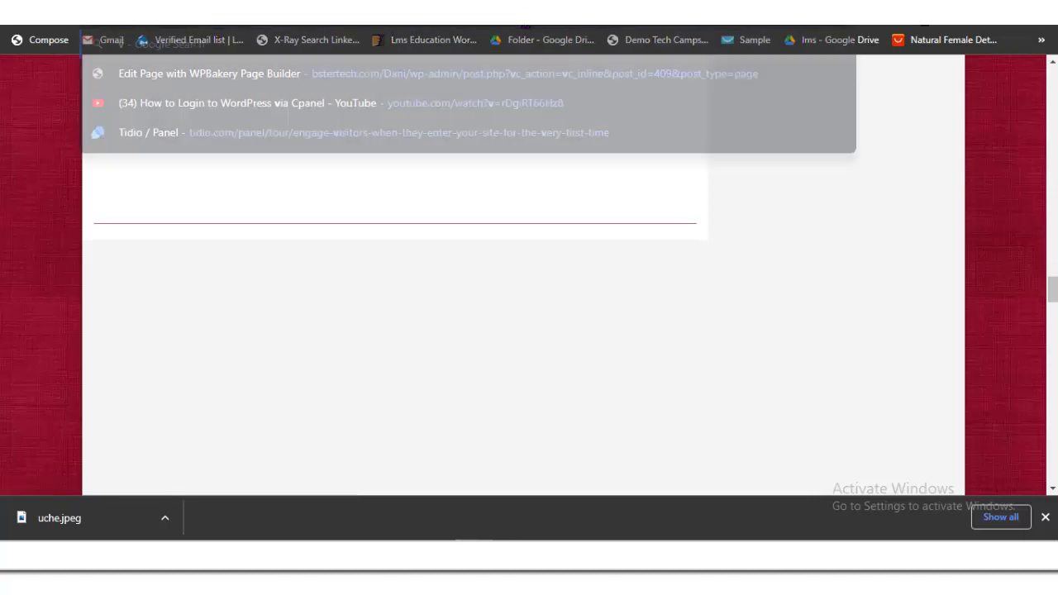
type("vang")
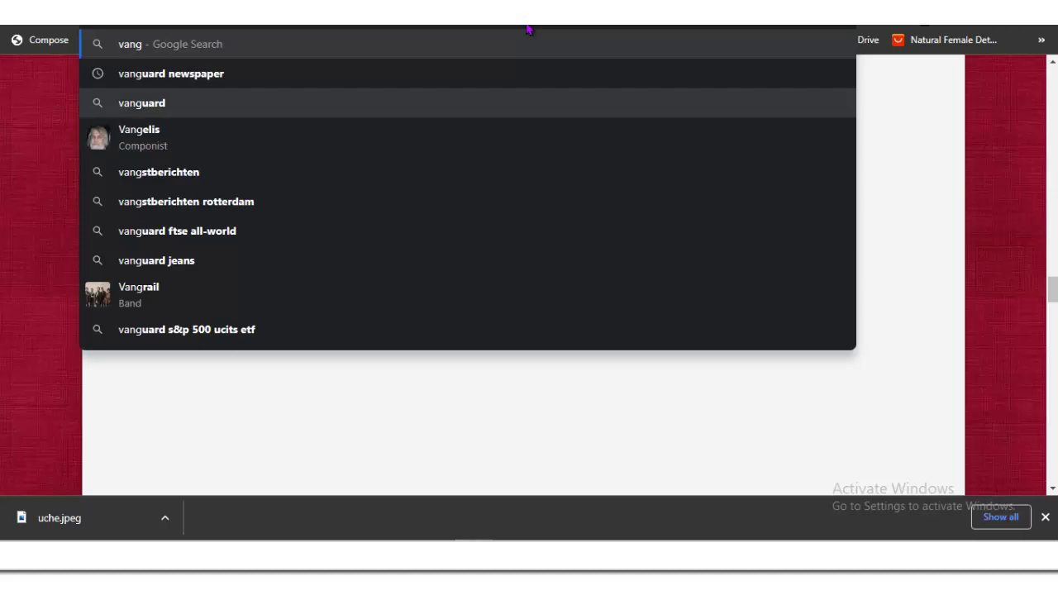
key("Up")
key("Escape")
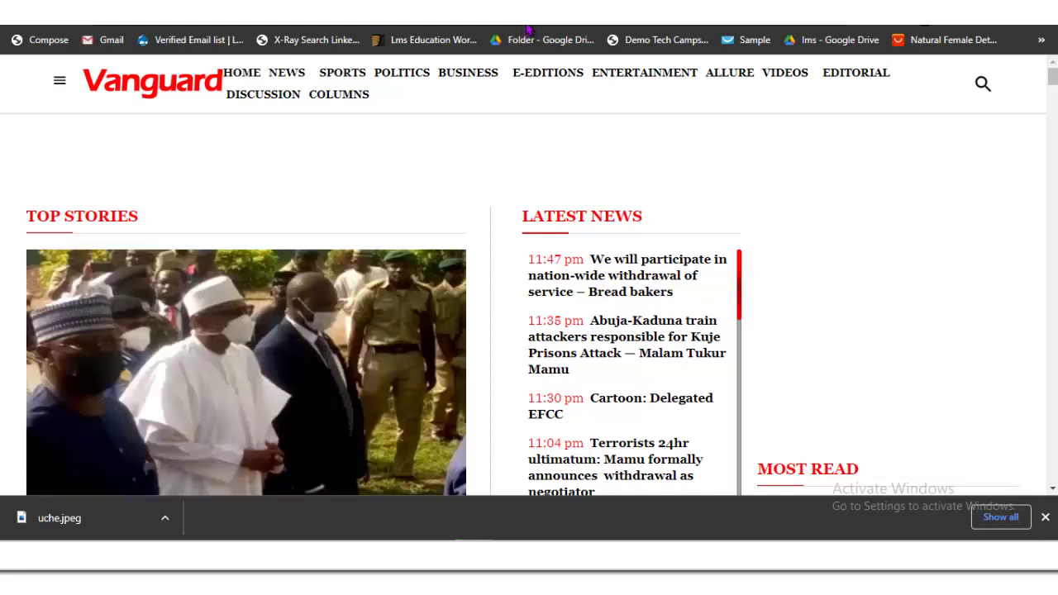
Step: Open the 'Kuje Prisons attack' headline under Vanguard's Top Stories
scroll(527, 32, "down", 4)
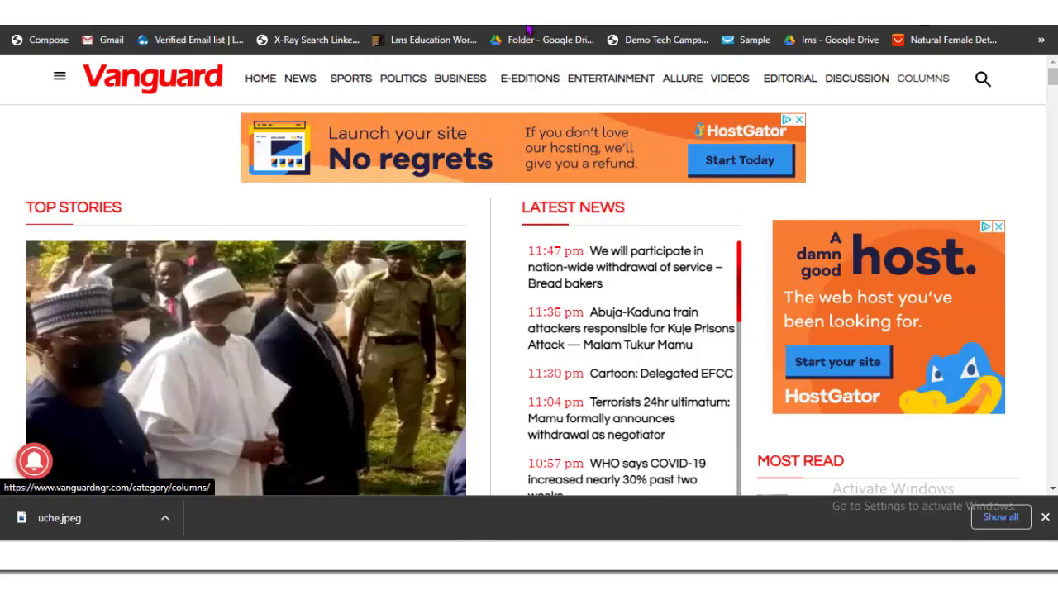
scroll(517, 300, "down", 4)
scroll(516, 300, "up", 4)
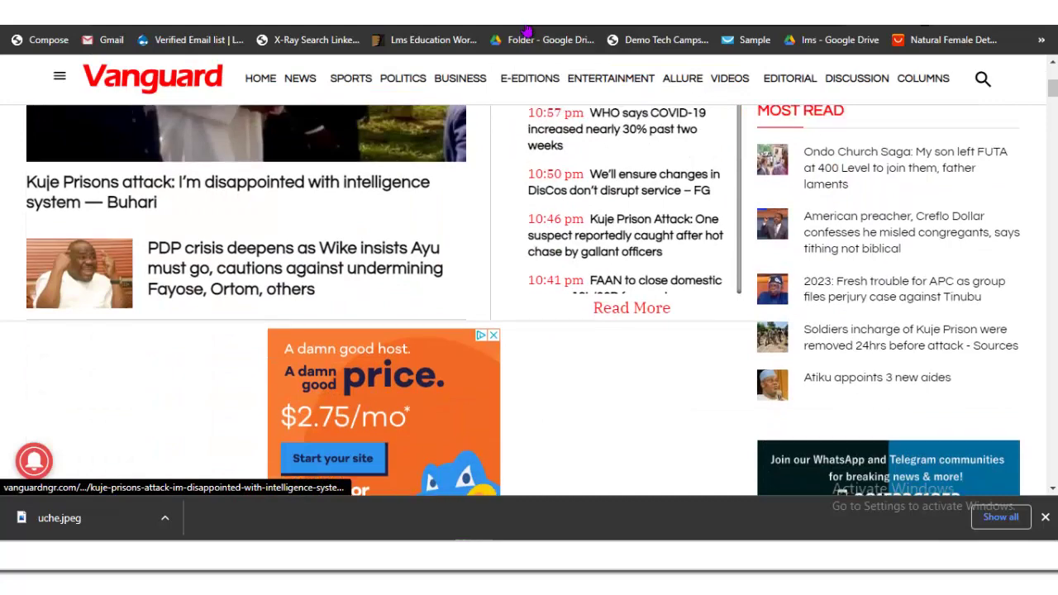
scroll(516, 300, "down", 4)
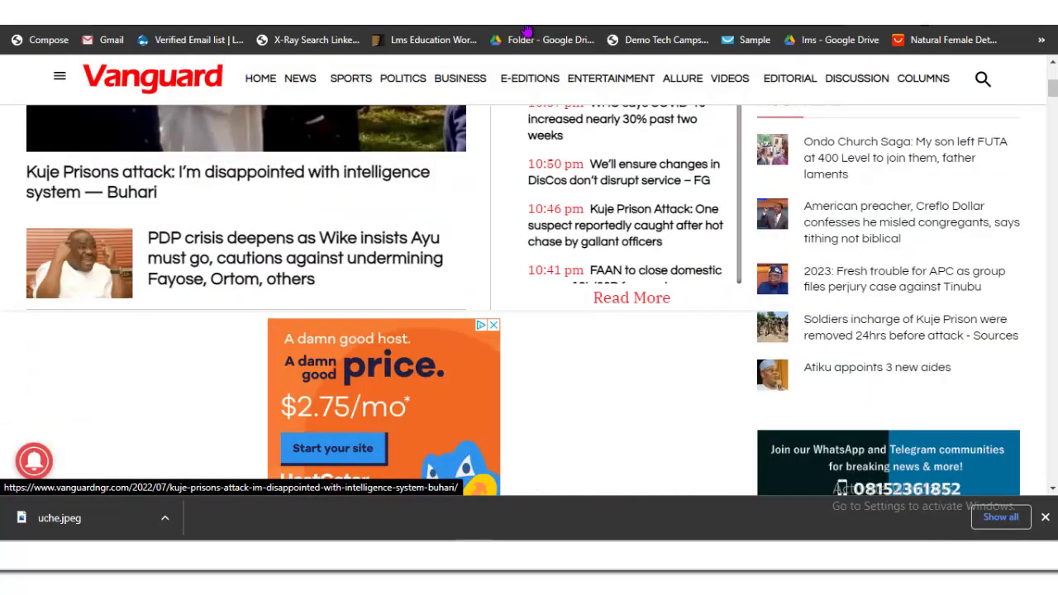
left_click(228, 172)
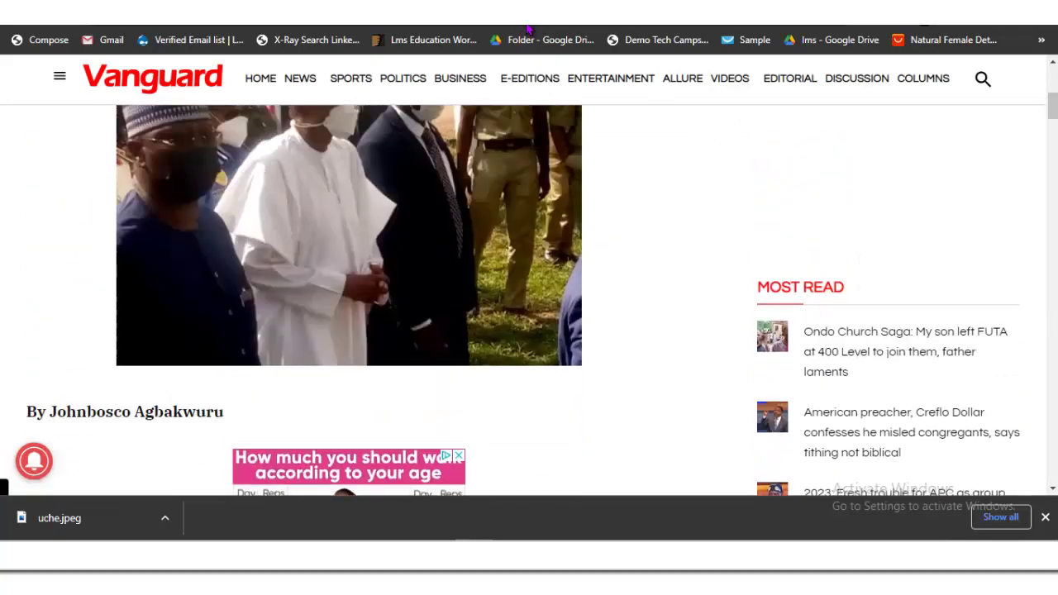
Step: Save the Kuje Prisons article's lead photo as buhari.webp
right_click(279, 240)
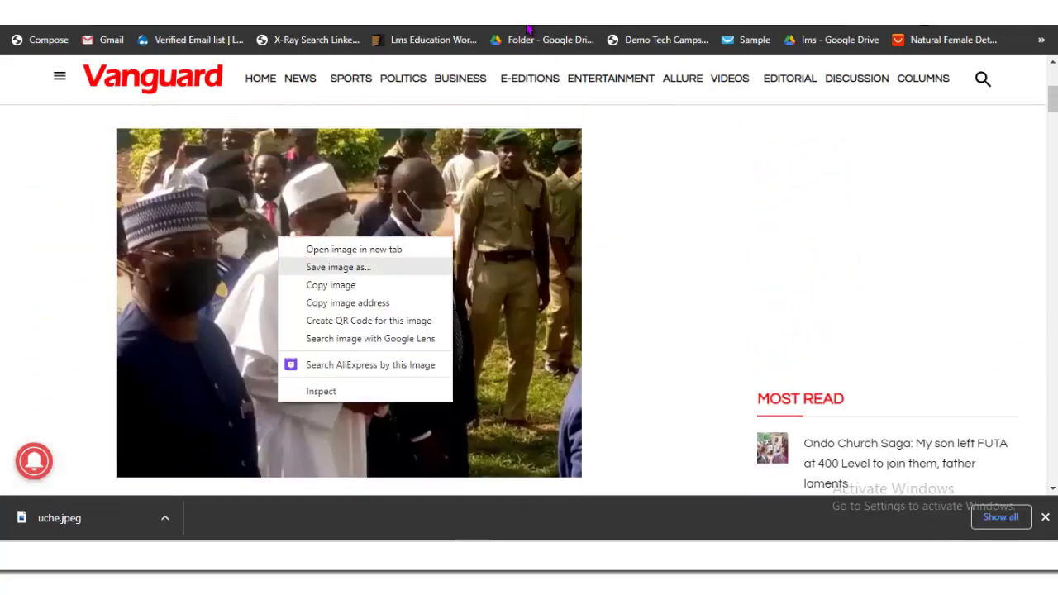
key("Return")
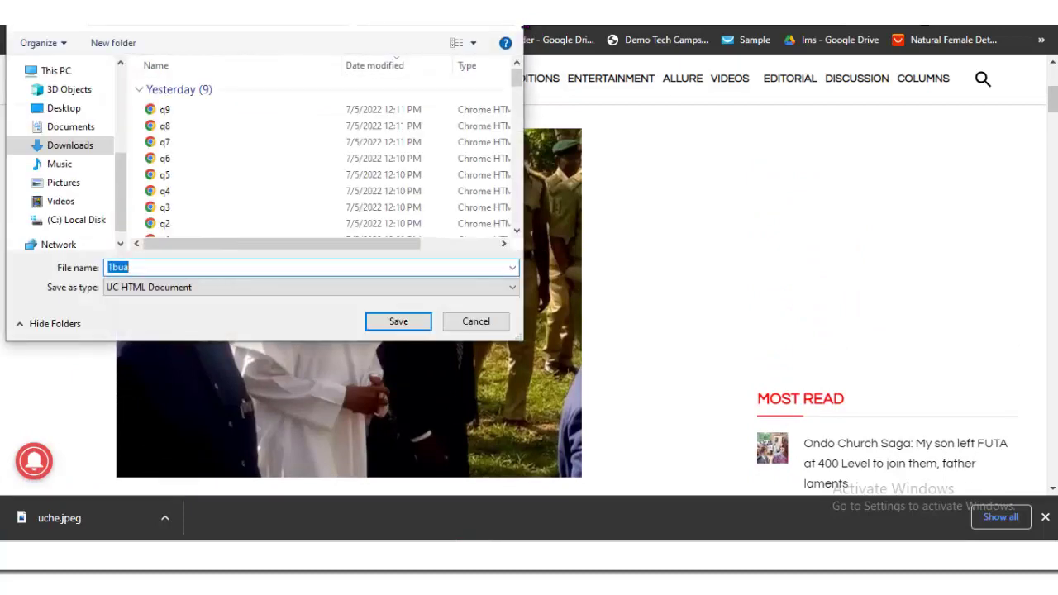
type("buhari")
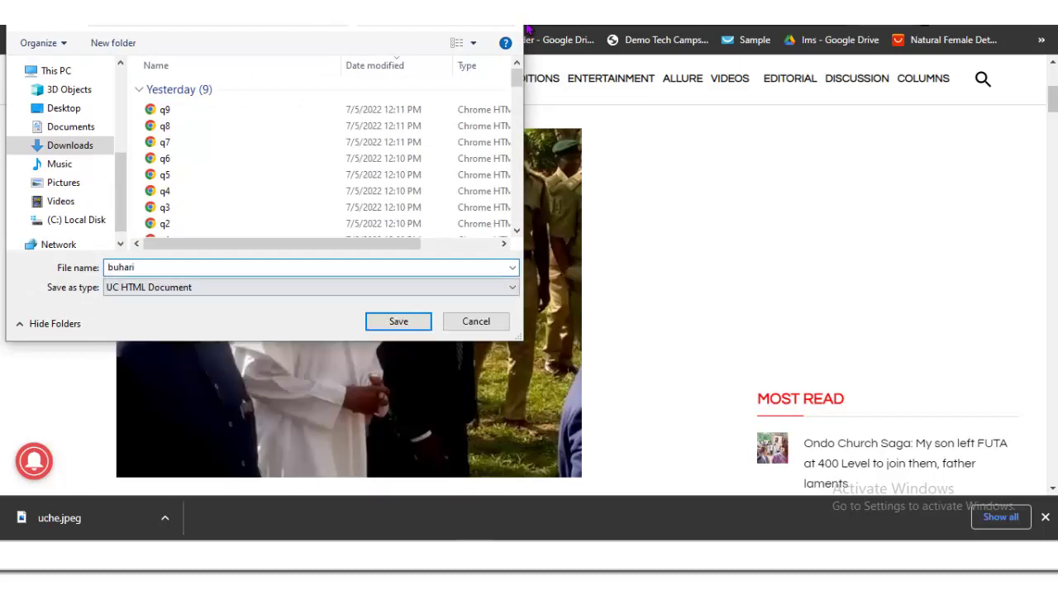
key("Return")
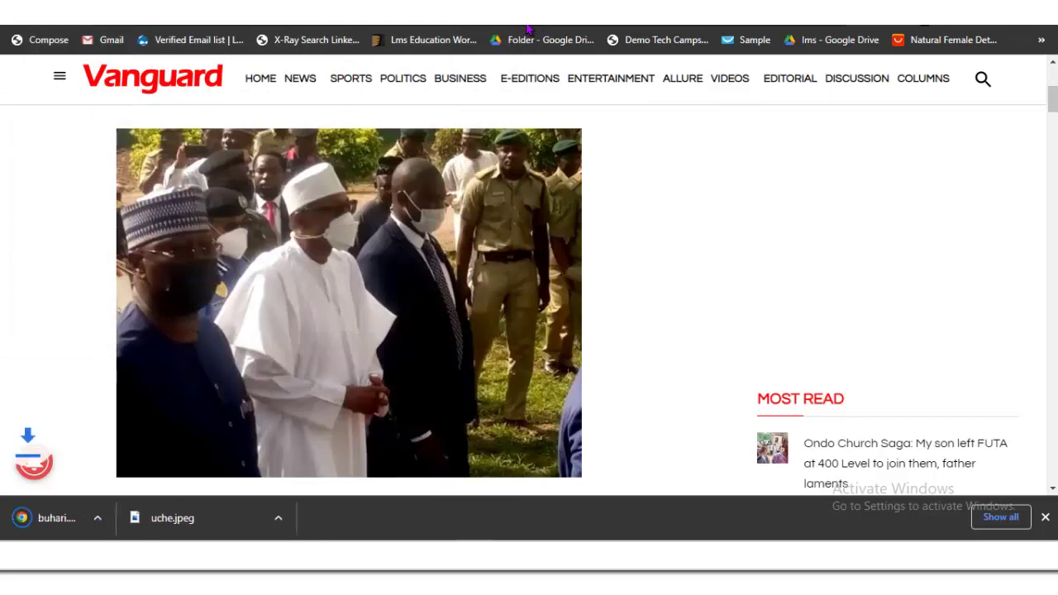
Step: Select the article's first two paragraphs, then return to the top of the article
key("Down")
key("Down")
key("Down")
key("Down")
key("Down")
key("Down")
key("Down")
key("Down")
key("Down")
key("Down")
key("Down")
key("Down")
key("Down")
key("Down")
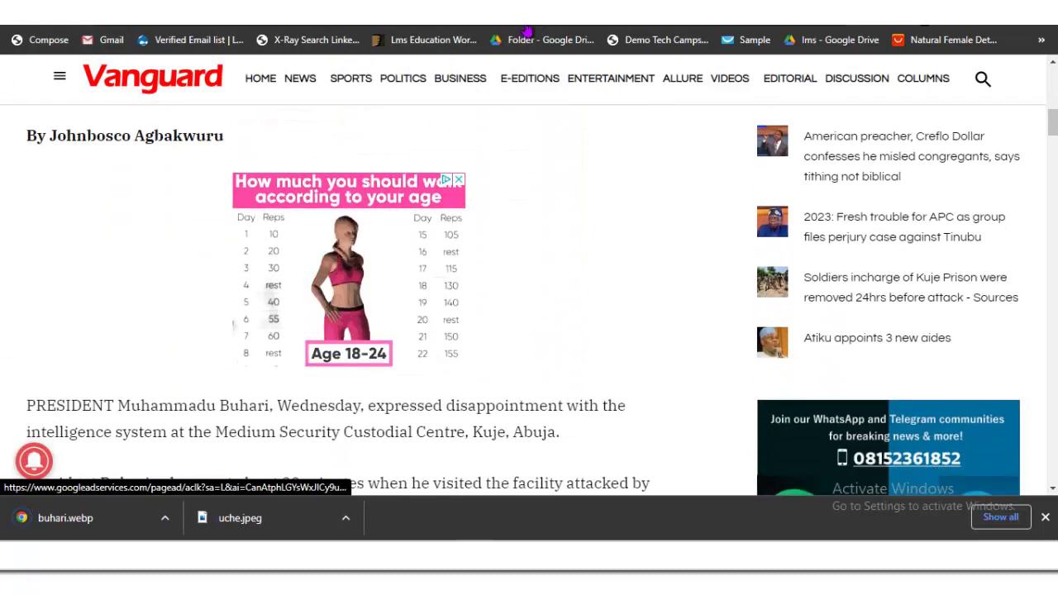
key("Up")
key("Up")
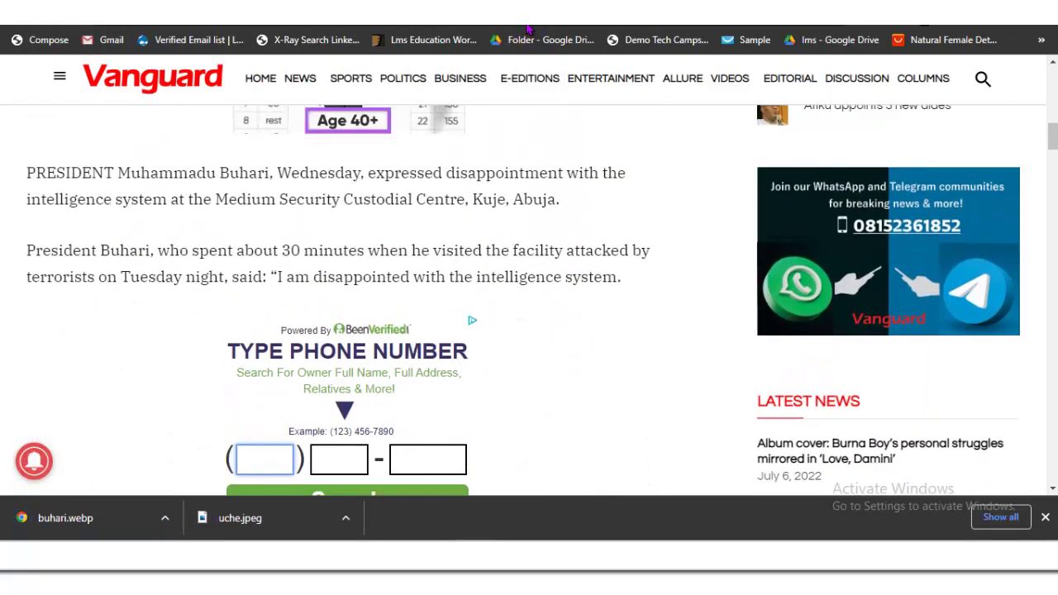
key("shift+Down")
key("shift+Down")
key("shift+Down")
key("shift+Down")
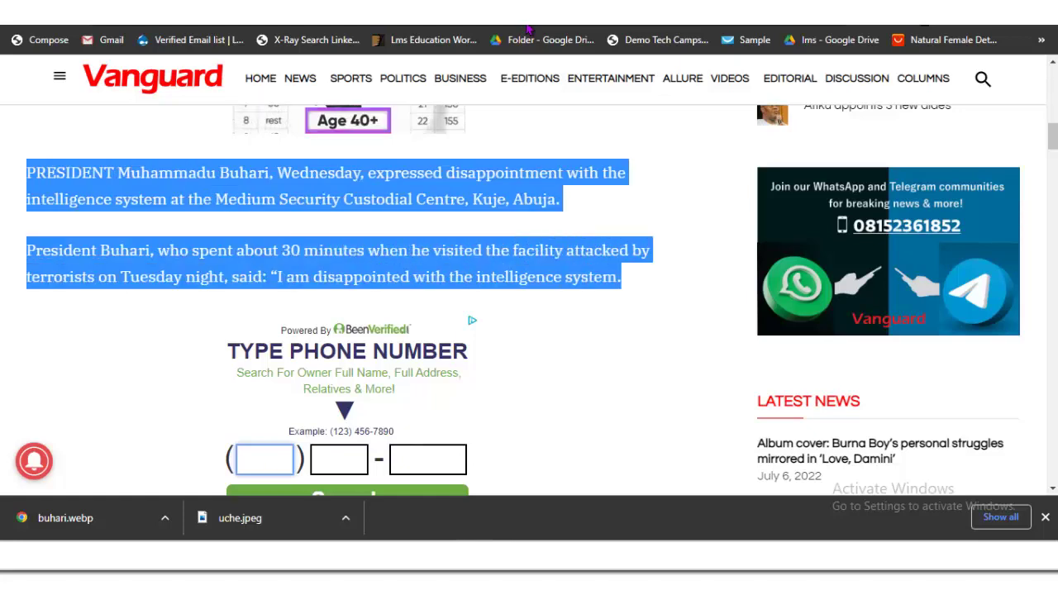
key("Home")
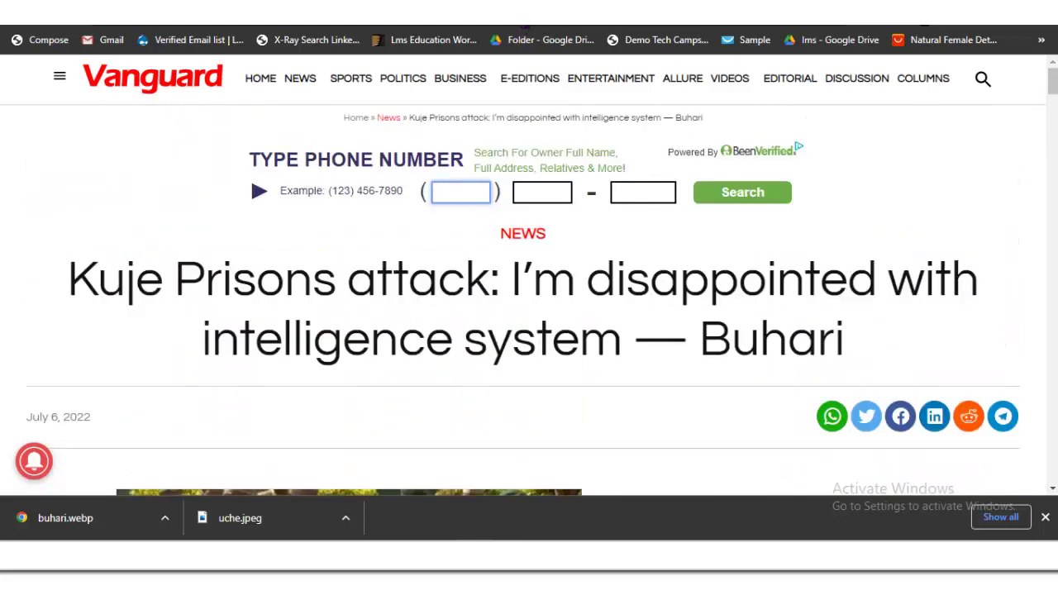
Step: Copy the Kuje Prisons headline into the new WordPress post's title
key("shift+Left")
key("shift+Left")
key("shift+Left")
key("shift+Left")
key("shift+Left")
key("shift+Left")
key("shift+Left")
key("shift+Left")
key("shift+Left")
key("shift+Left")
key("shift+Left")
key("shift+Left")
key("shift+Left")
key("shift+Left")
key("shift+Up")
key("shift+Home")
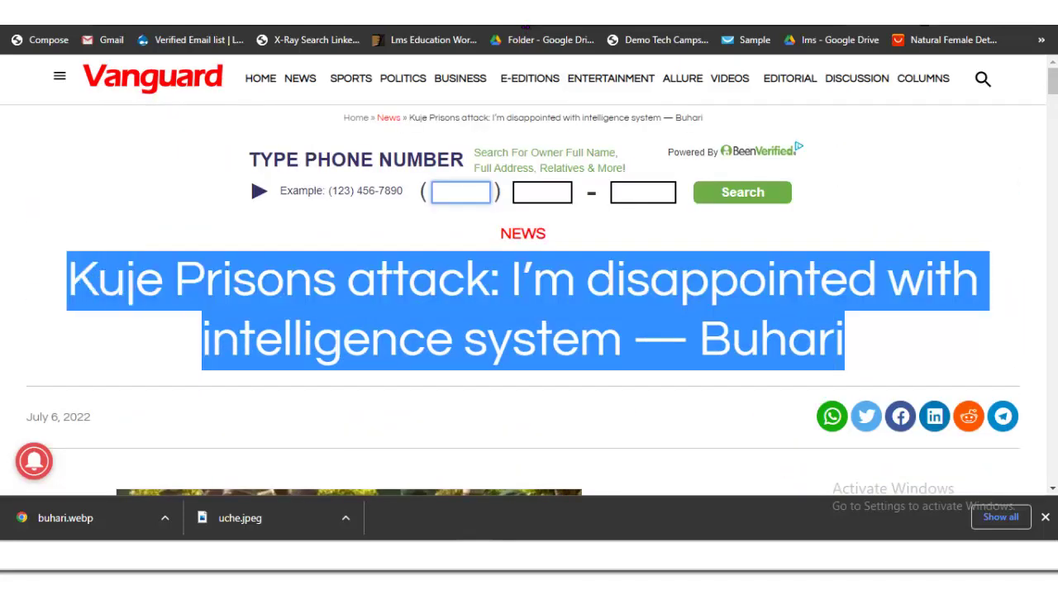
key("shift+Right")
key("shift+Right")
key("shift+Left")
key("shift+Left")
key("ctrl+c")
key("Menu")
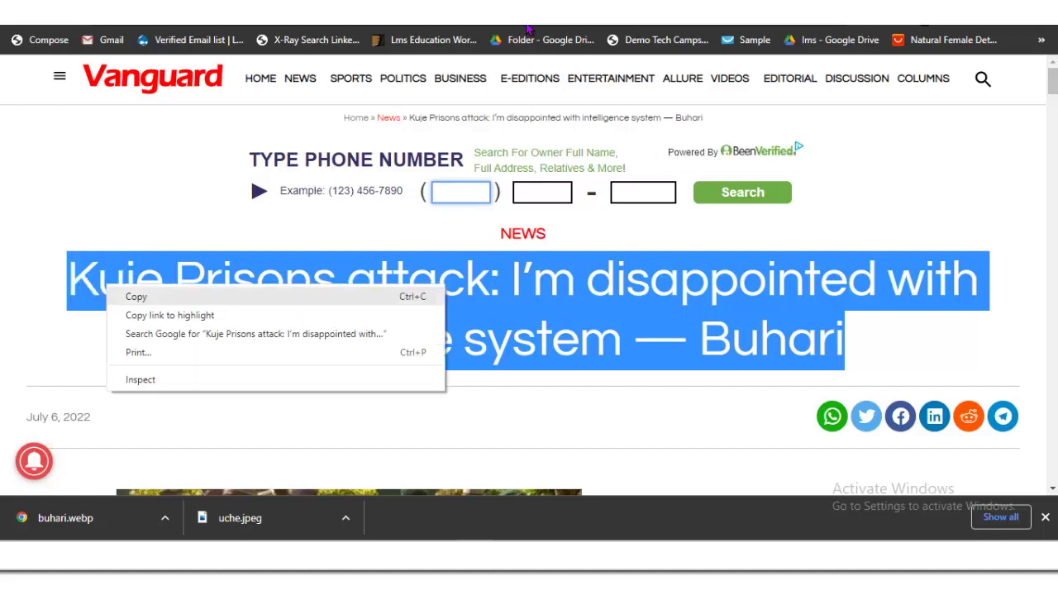
key("Return")
key("ctrl+Tab")
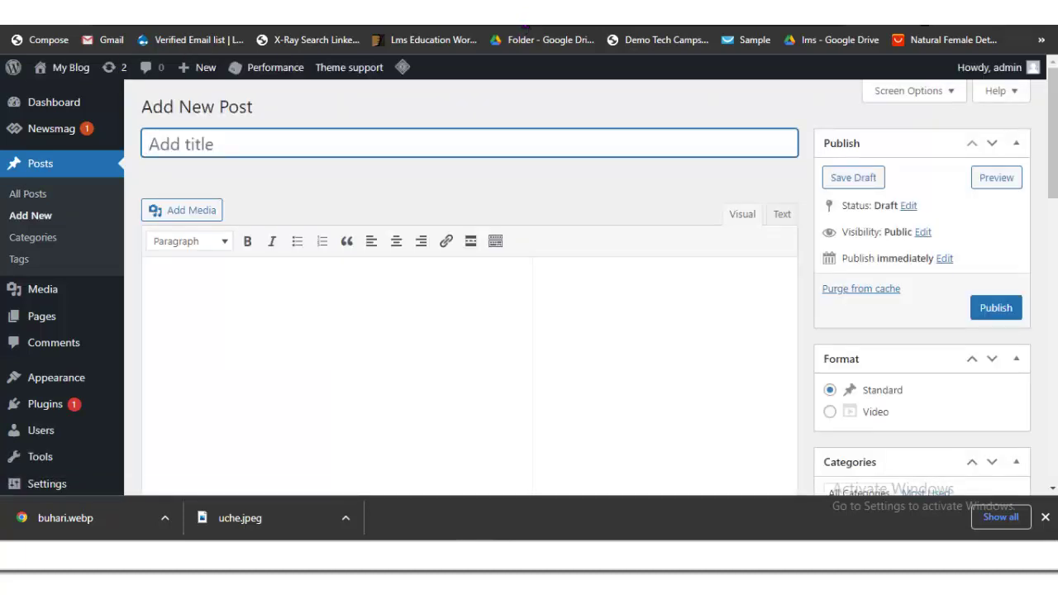
key("ctrl+v")
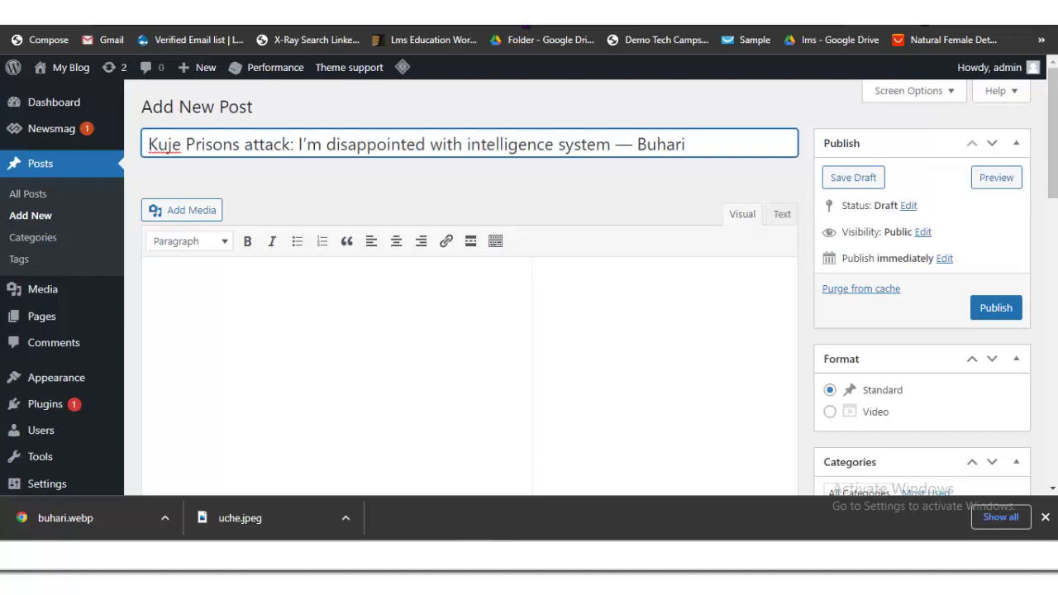
Step: Copy the article's first two paragraphs into the post body
key("ctrl+Tab")
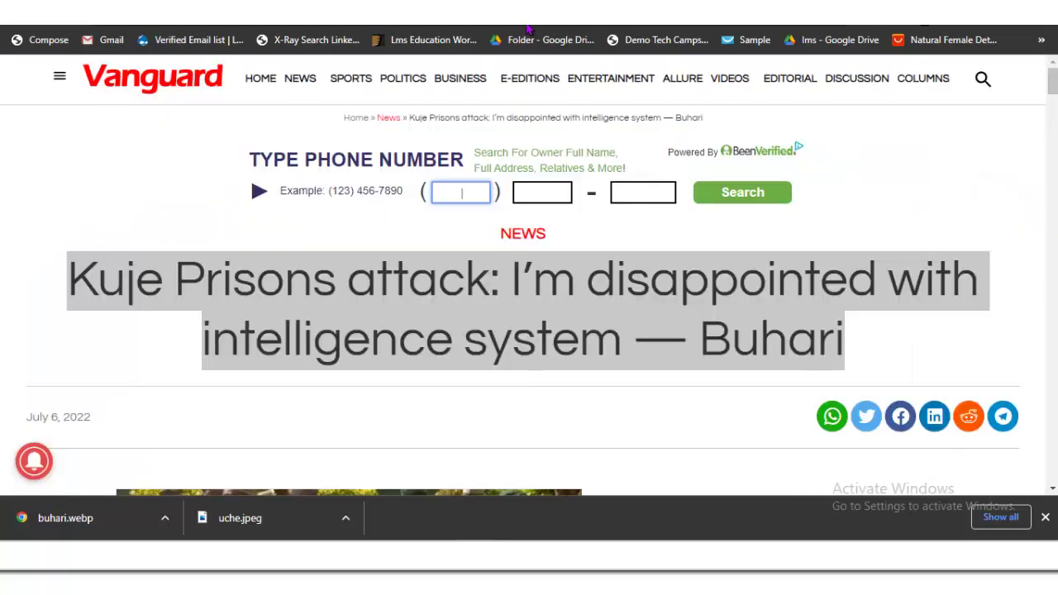
scroll(529, 29, "down", 15)
scroll(527, 28, "up", 3)
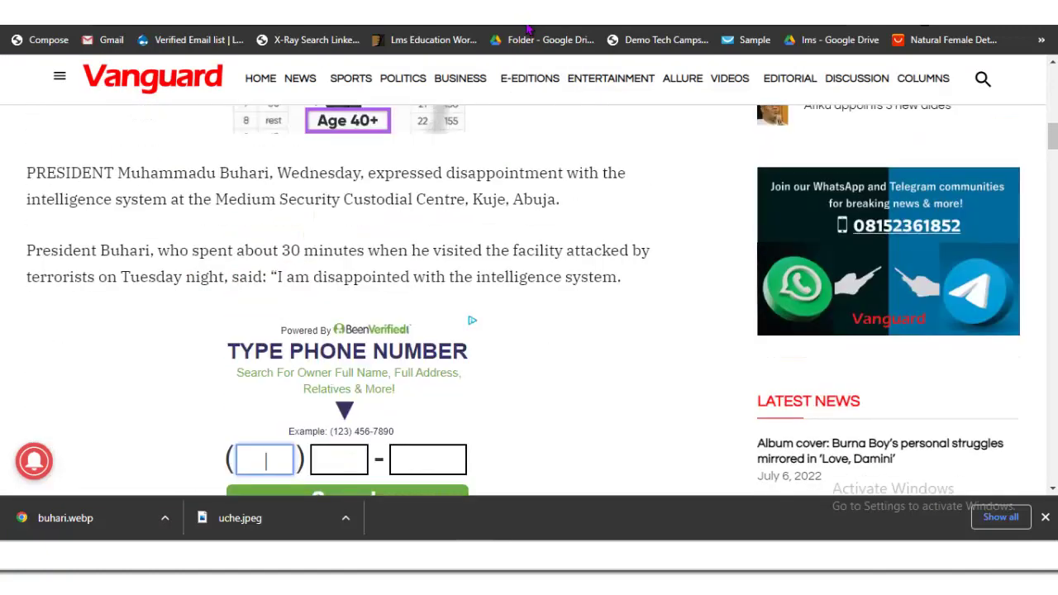
left_click_drag(27, 173, 622, 277)
key("ctrl+c")
right_click(443, 262)
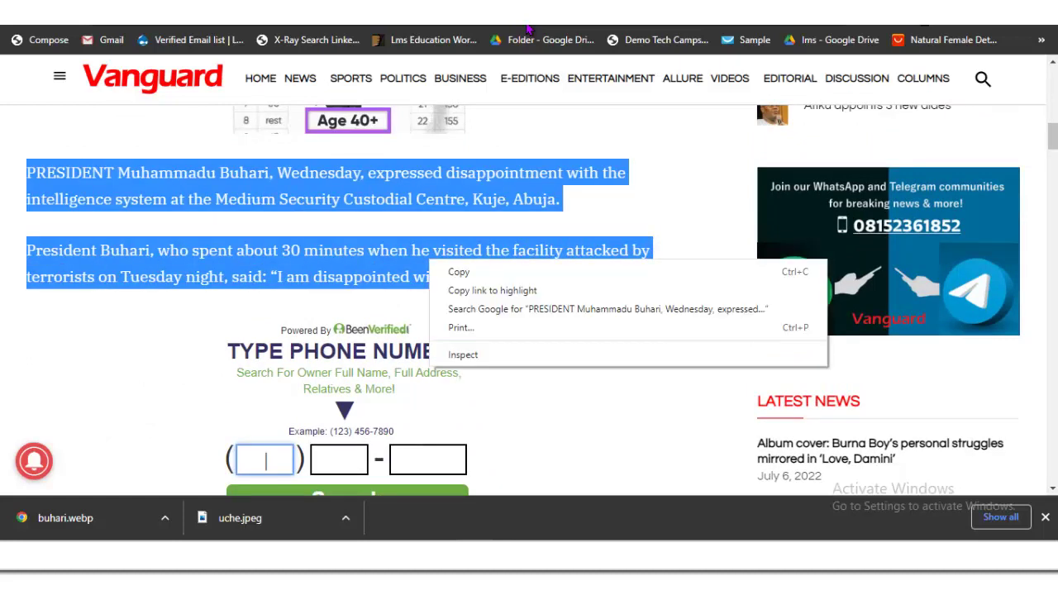
left_click(463, 273)
left_click(526, 27)
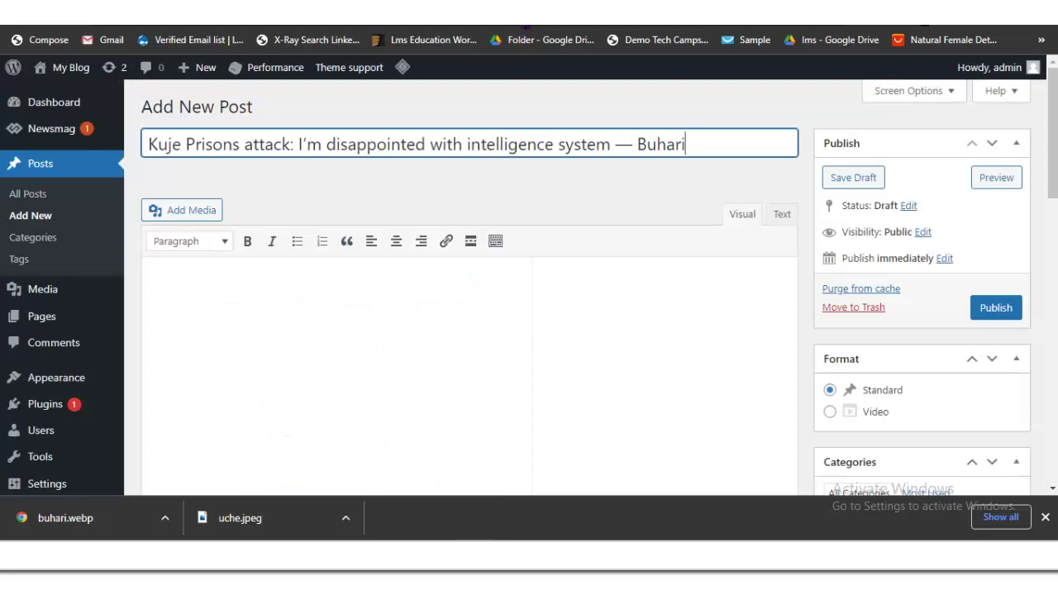
key("Tab")
key("ctrl+v")
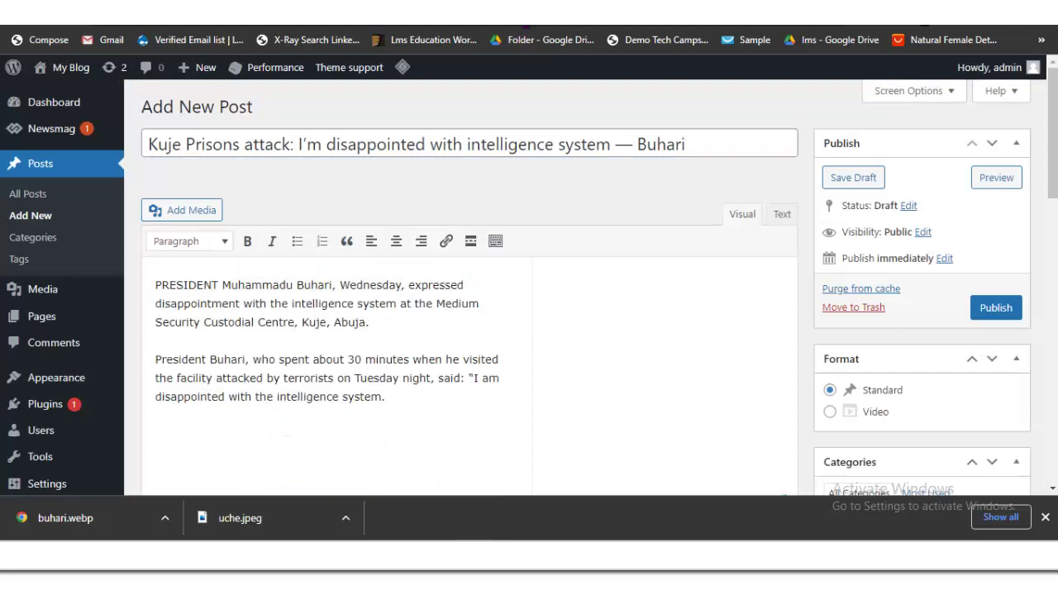
Step: Copy the next two Vanguard paragraphs, the quote and briefing, for the post
key("ctrl+Tab")
scroll(529, 29, "down", 10)
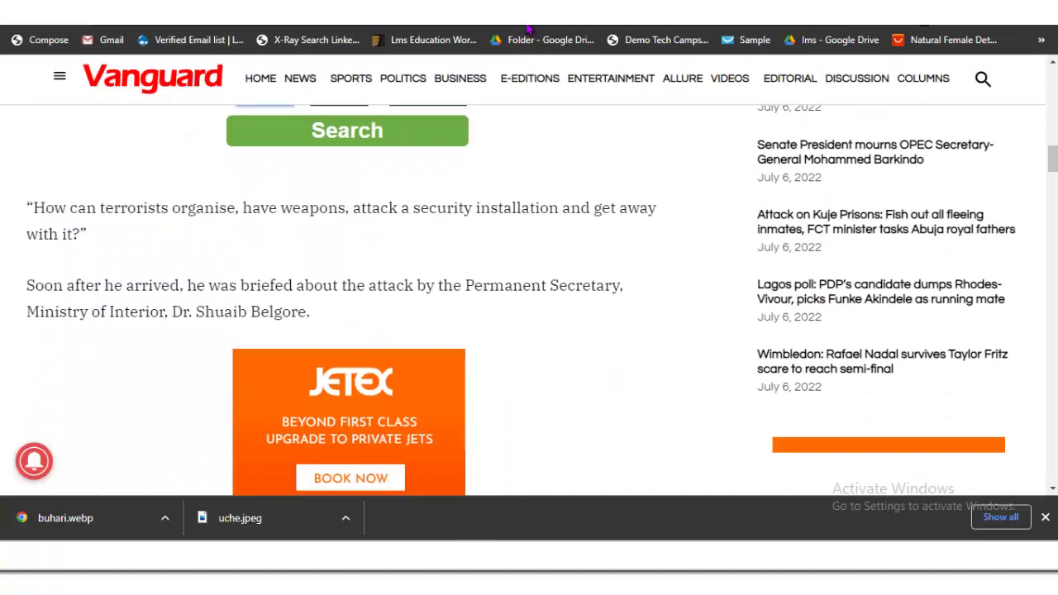
scroll(527, 28, "up", 2)
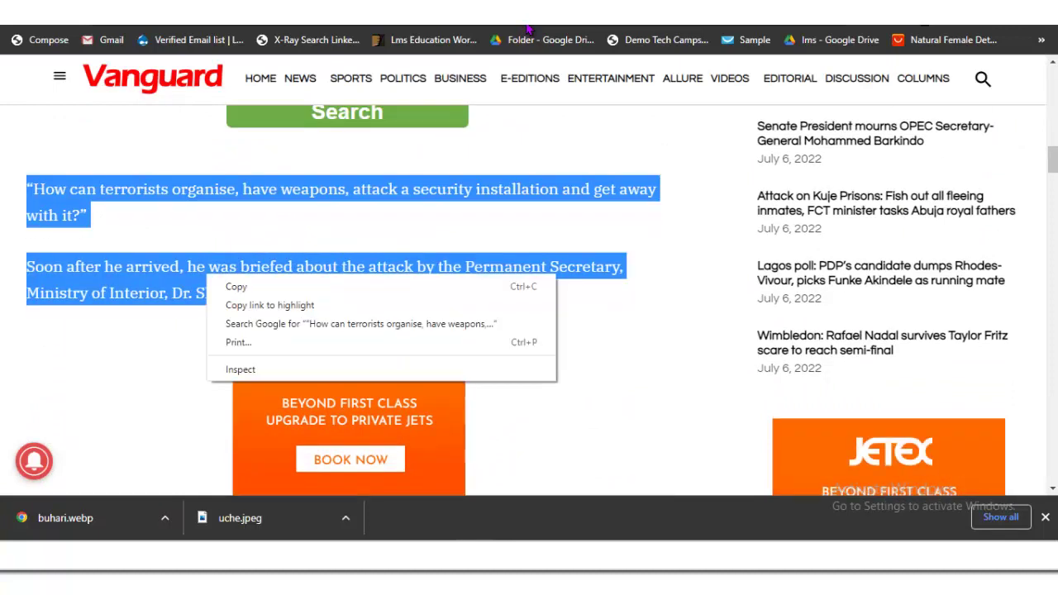
right_click(207, 279)
left_click(236, 286)
key("ctrl+Tab")
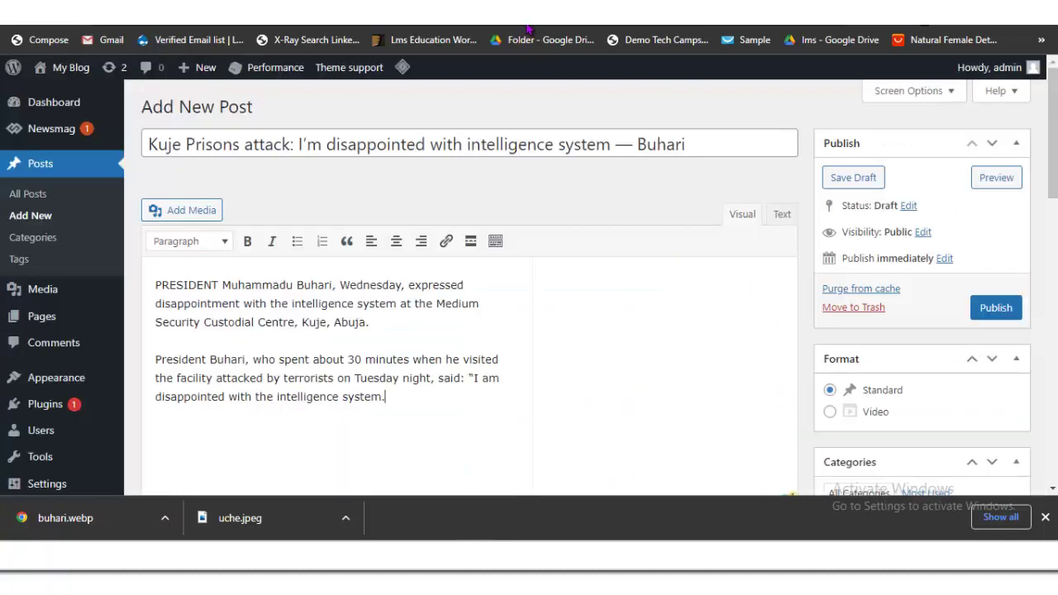
scroll(527, 28, "down", 3)
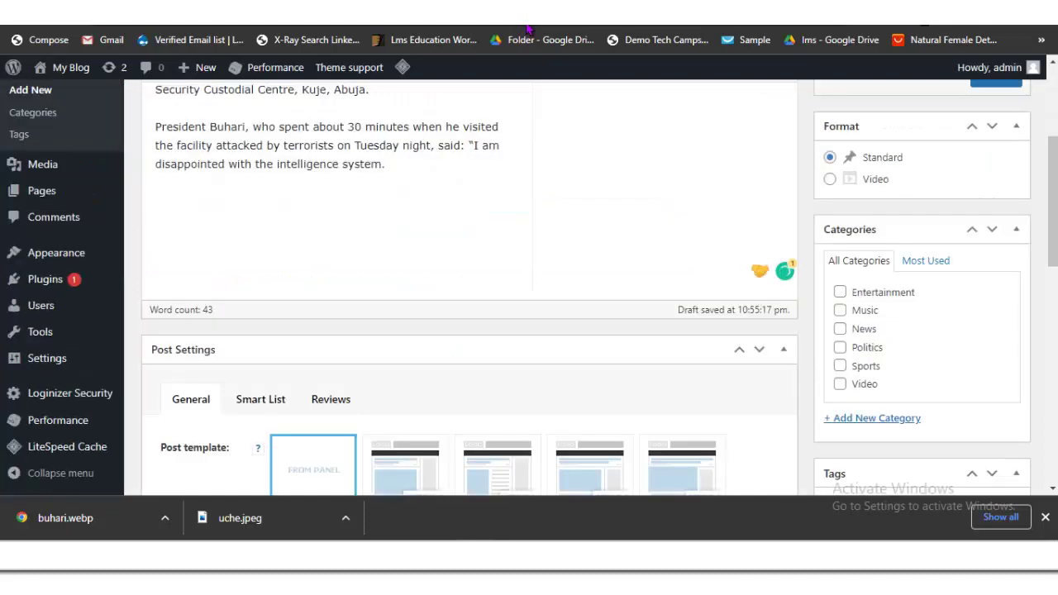
Step: Paste the quote and briefing paragraphs into the body, correcting 'organise' to 'organize'
key("ctrl+v")
scroll(469, 248, "up", 1)
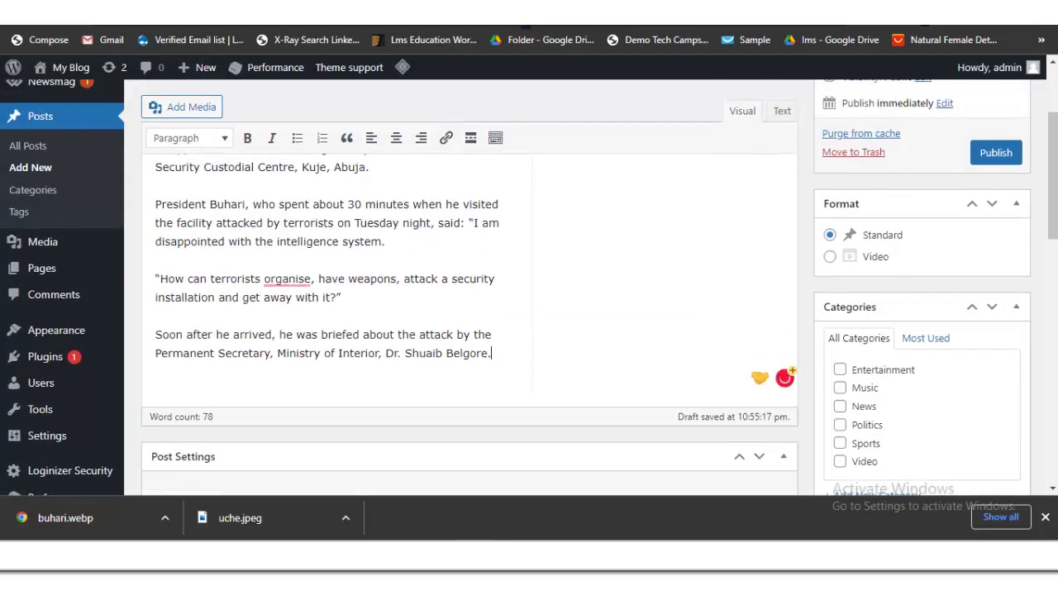
mouse_move(286, 281)
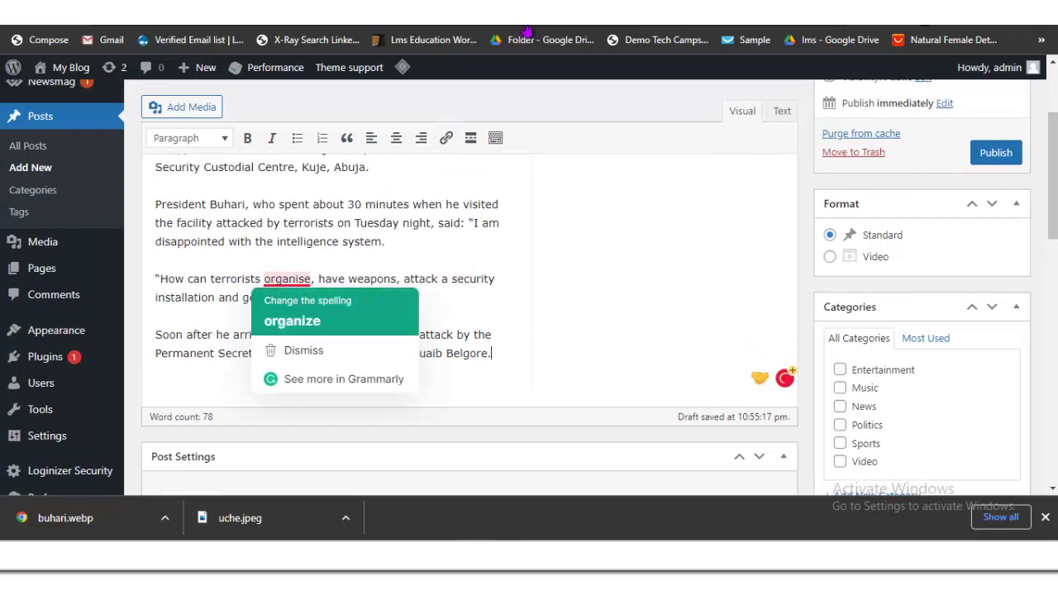
left_click(295, 320)
Step: Tick the Politics and News categories for the post
scroll(525, 32, "down", 2)
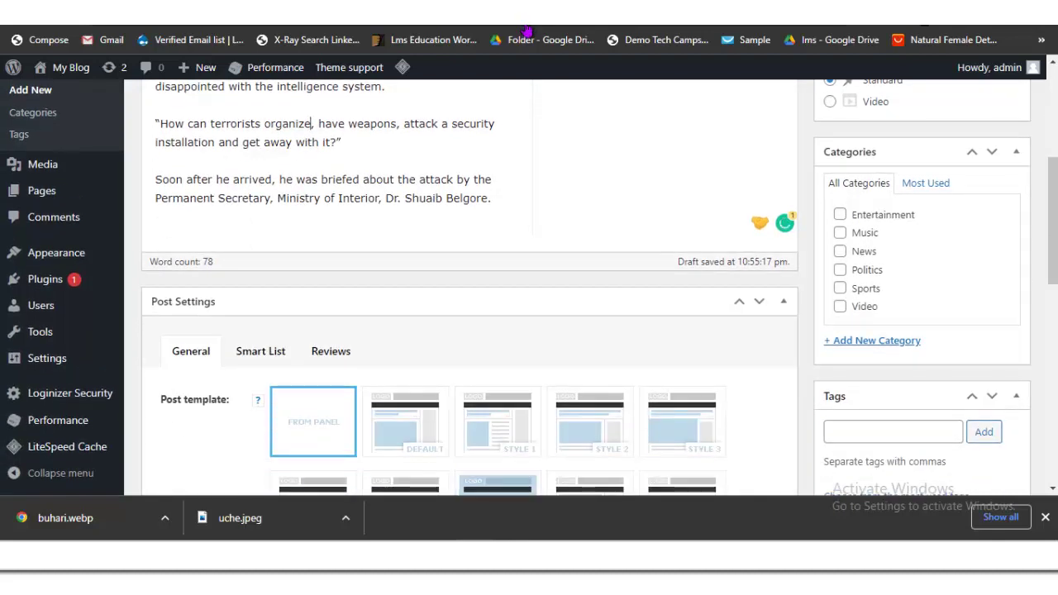
left_click(840, 269)
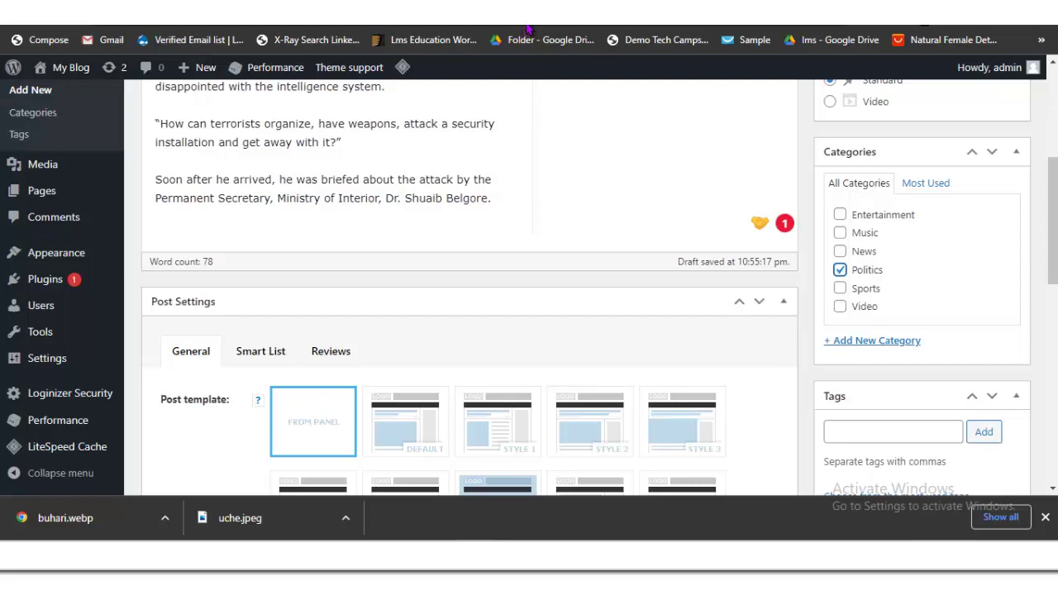
left_click(840, 251)
scroll(865, 289, "down", 8)
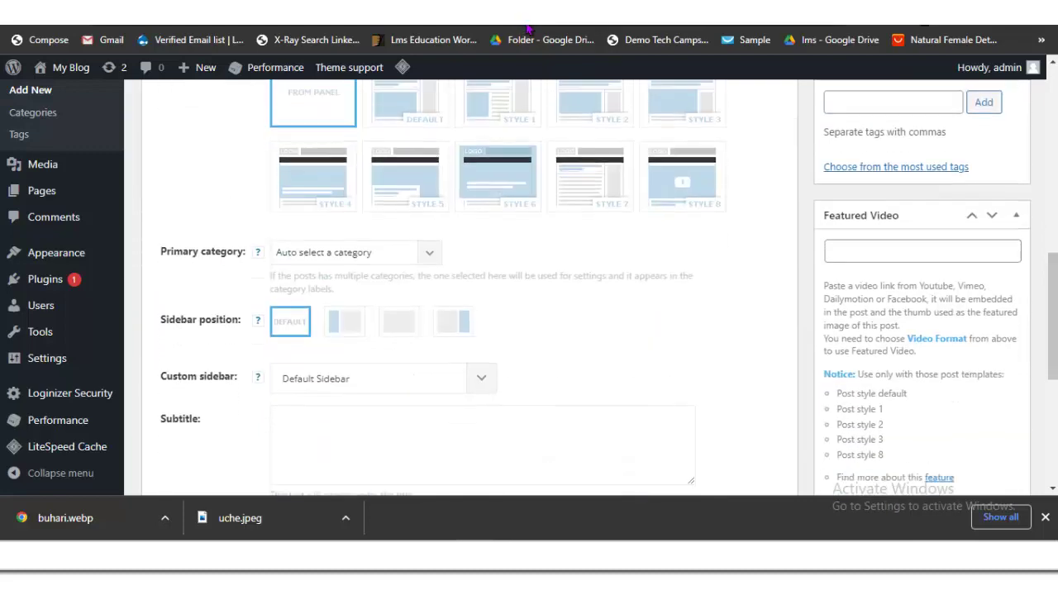
Step: Upload buhari.webp and set it as the Kuje Prisons post's featured image
left_click(866, 289)
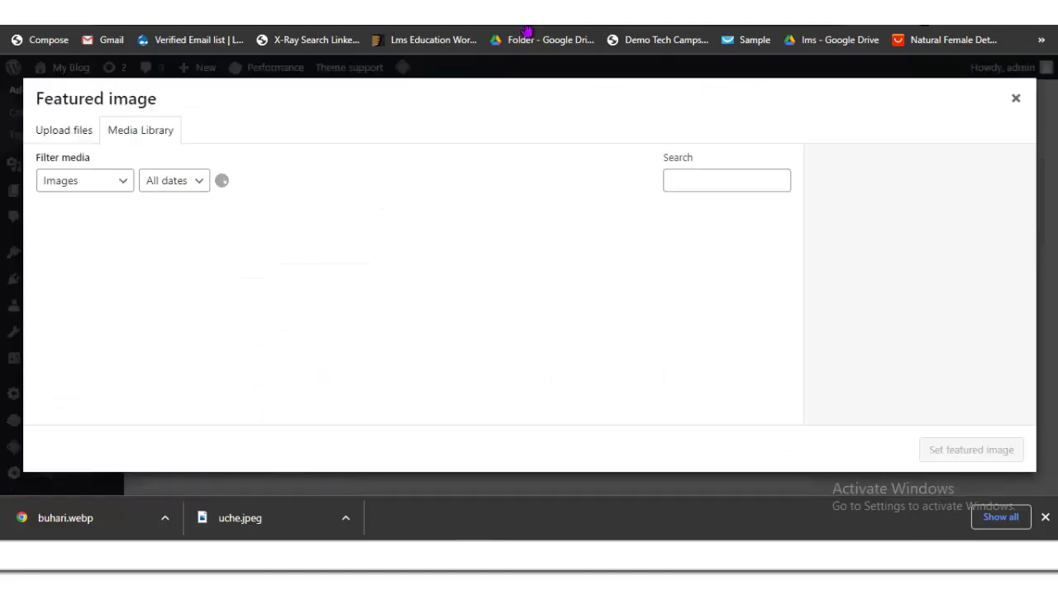
left_click(64, 130)
key("Tab")
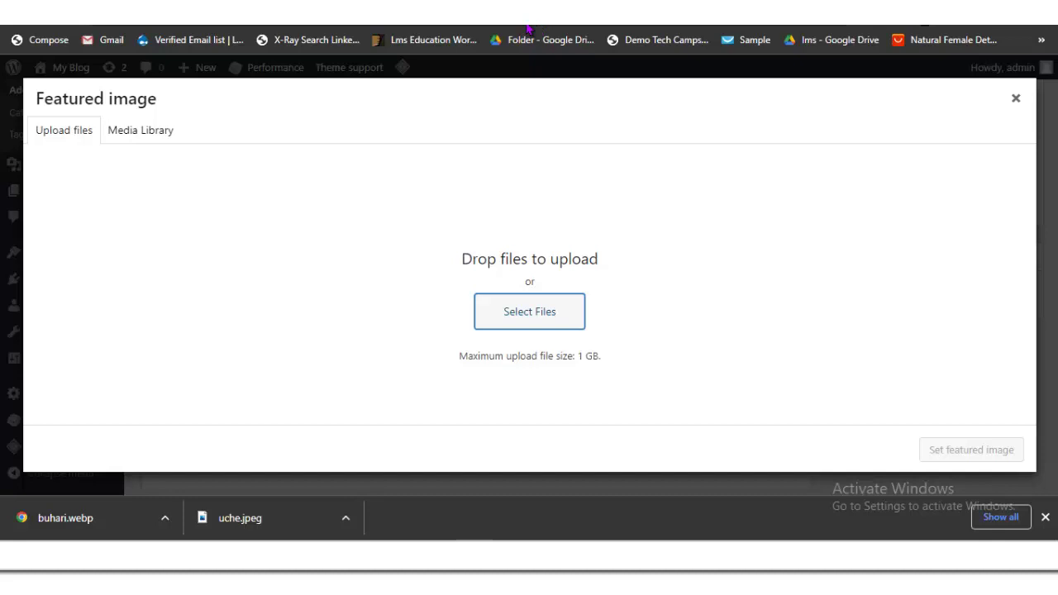
key("Return")
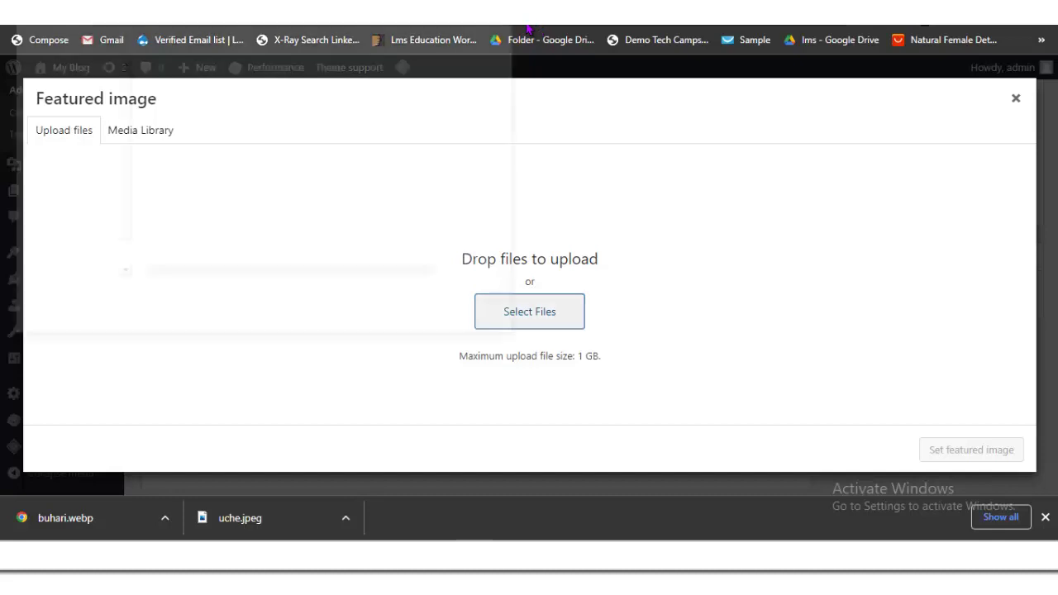
type("buhari")
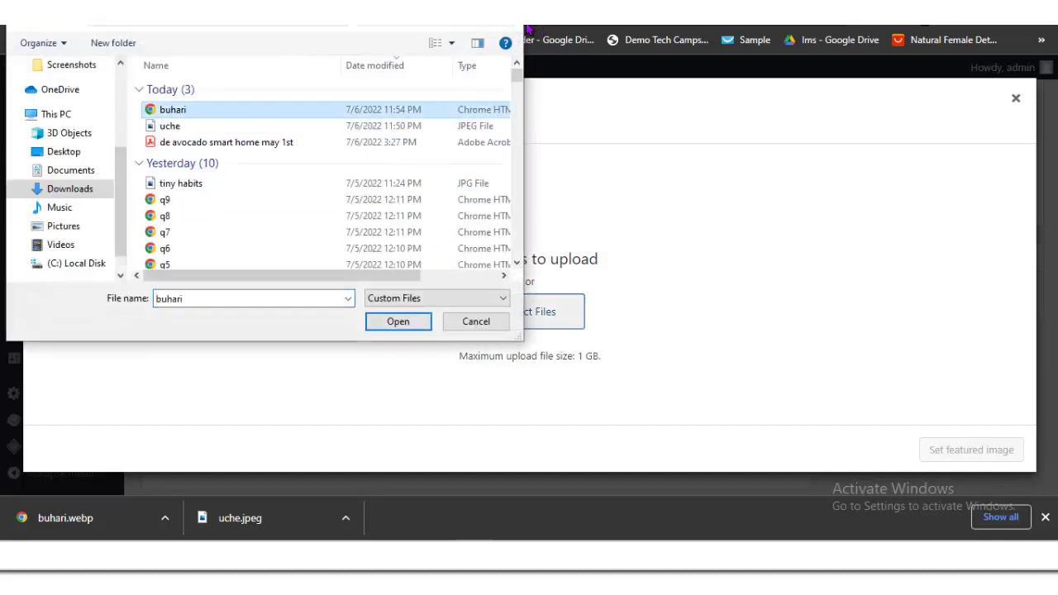
key("Return")
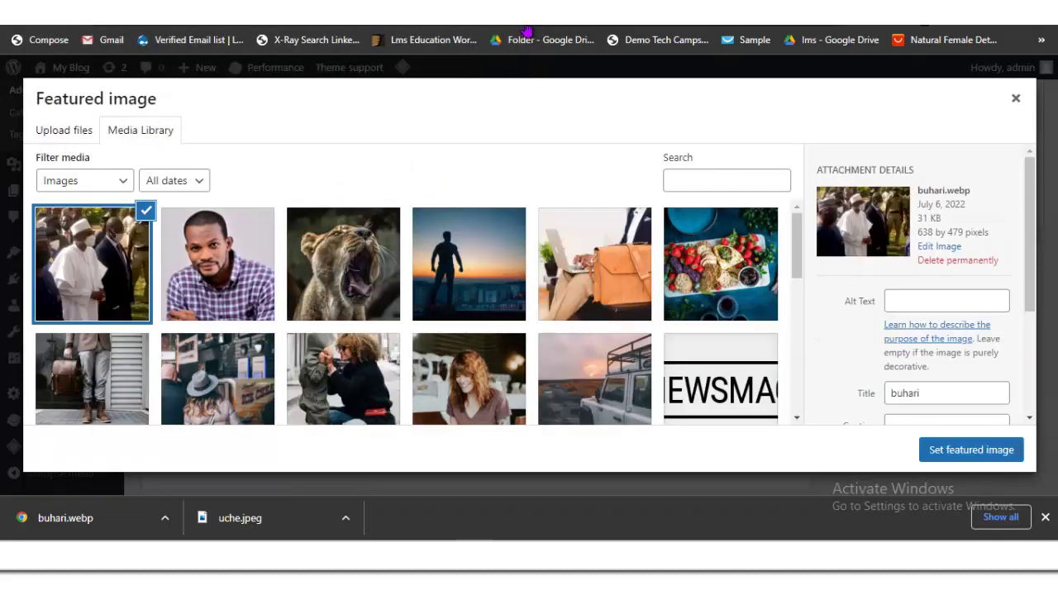
left_click(971, 450)
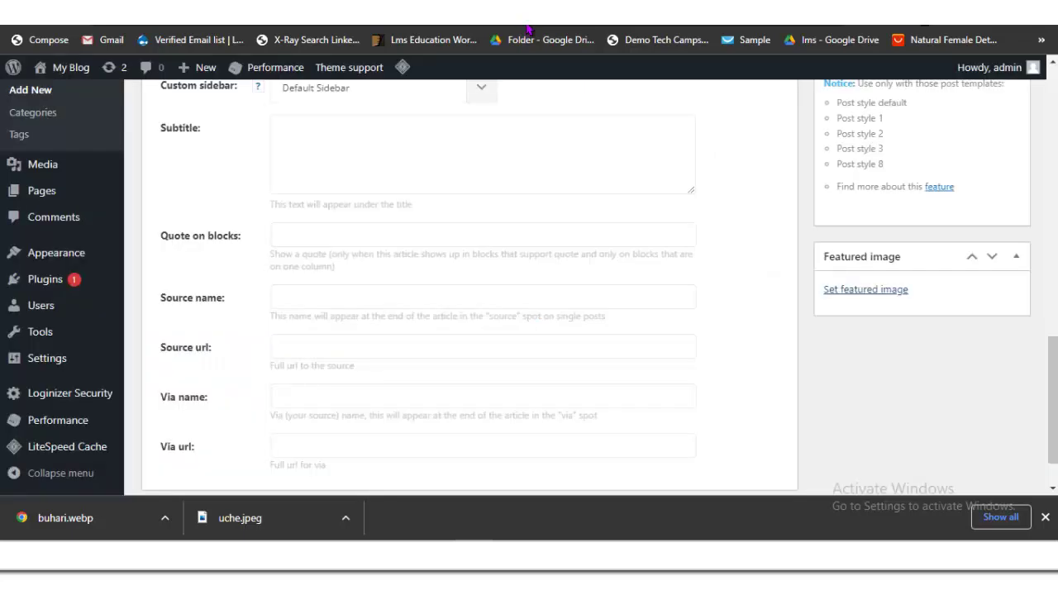
scroll(527, 31, "up", 15)
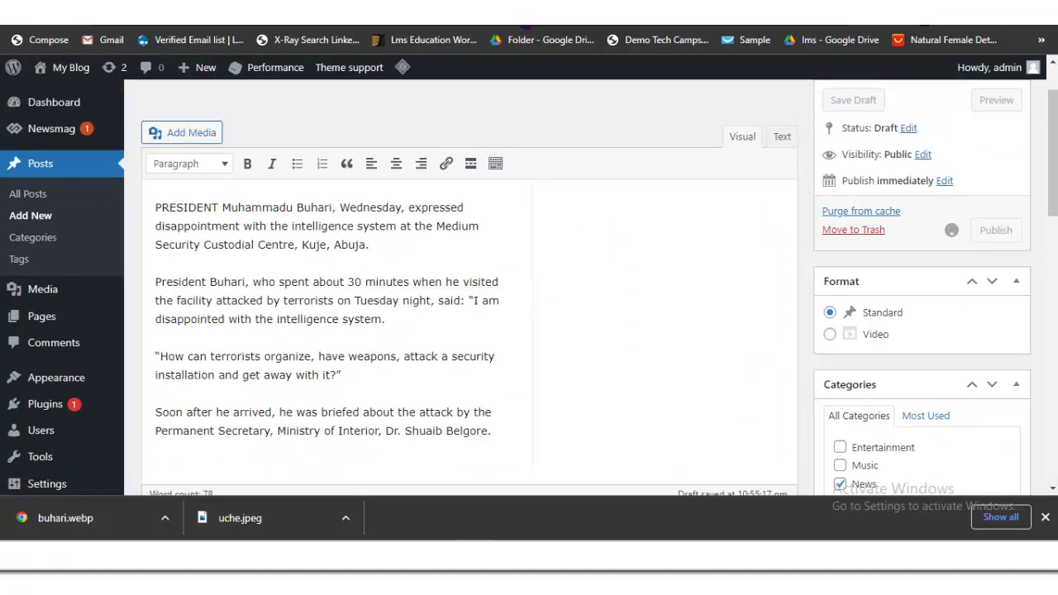
scroll(529, 29, "down", 3)
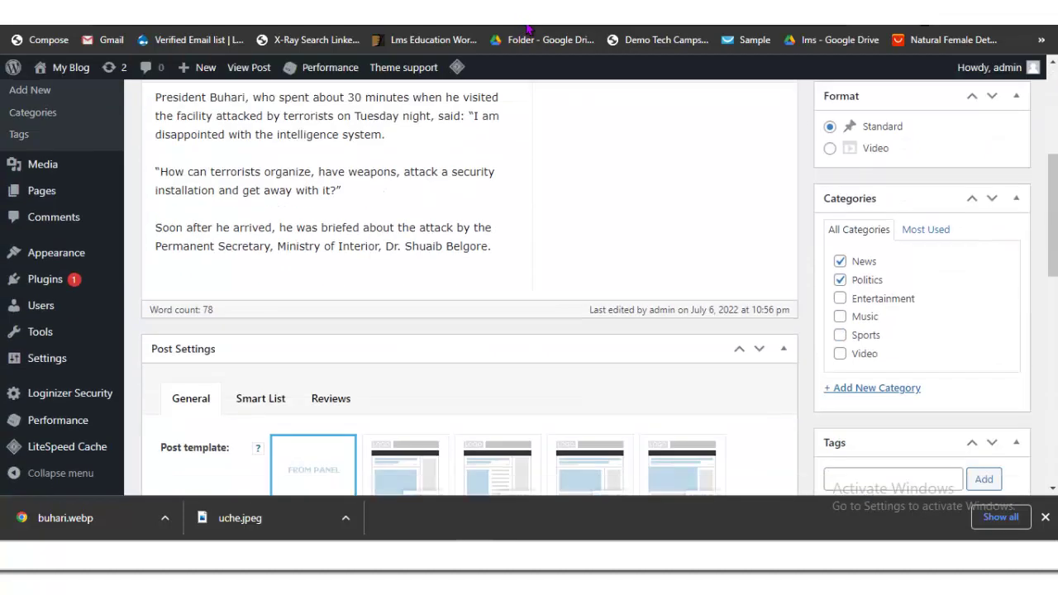
scroll(527, 32, "up", 5)
Step: Open the Vanguard OPEC Secretary-General article and scroll to its photo
left_click(525, 24)
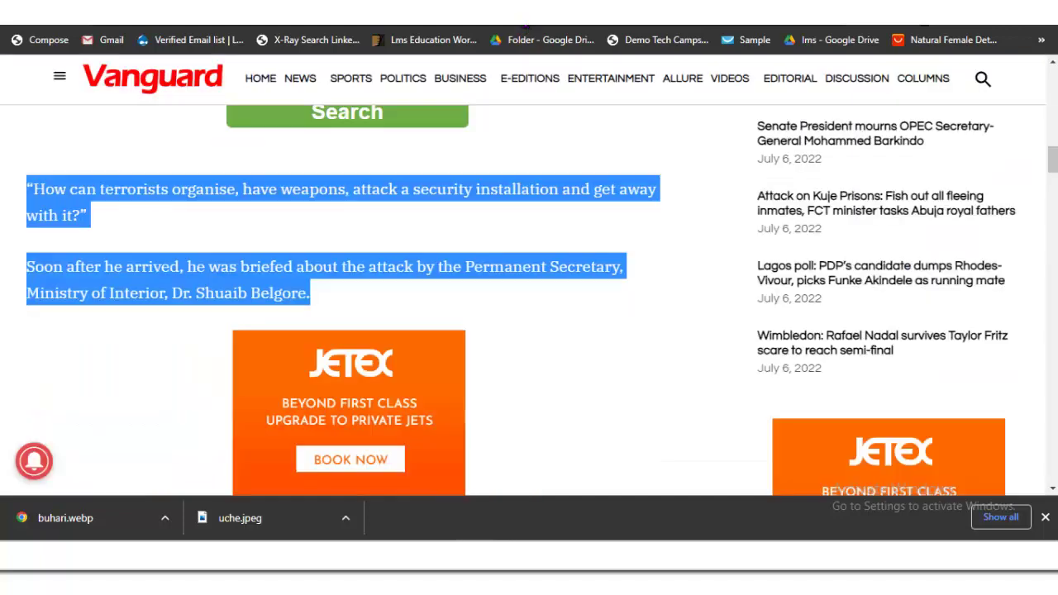
scroll(527, 29, "down", 7)
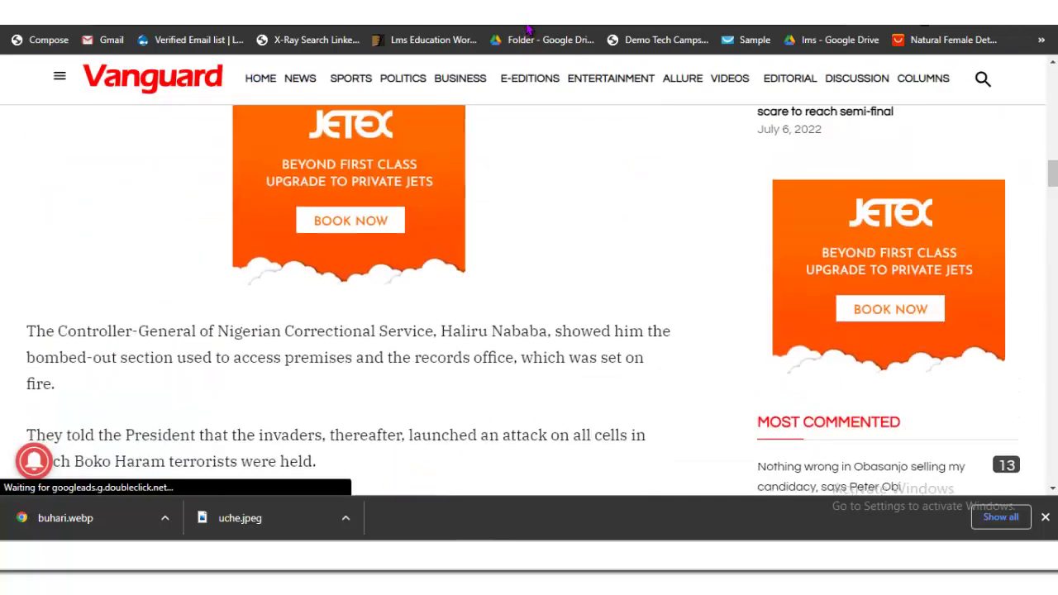
scroll(527, 29, "up", 3)
scroll(527, 29, "up", 5)
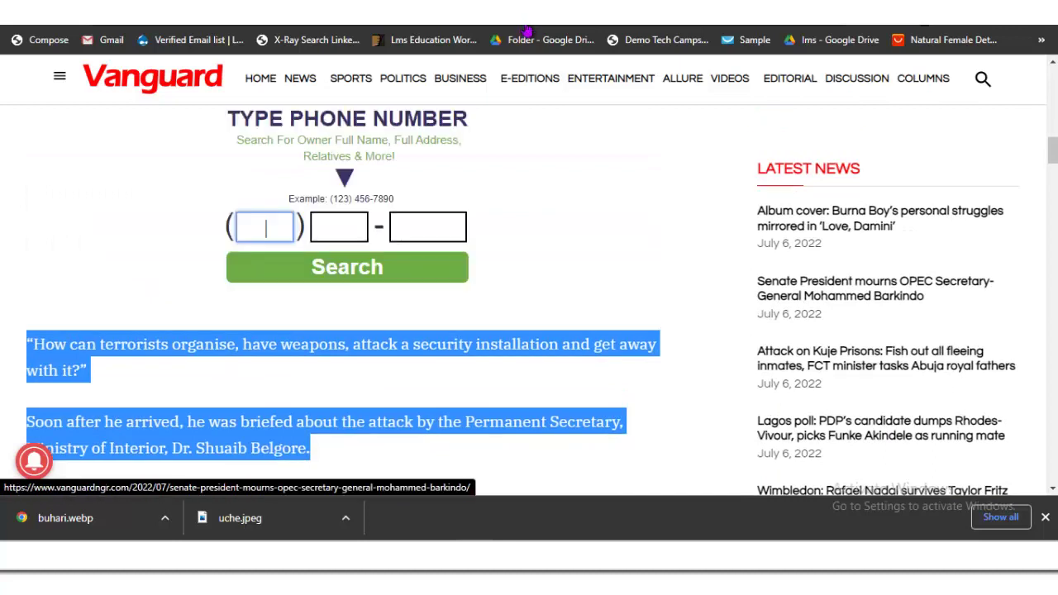
key("Return")
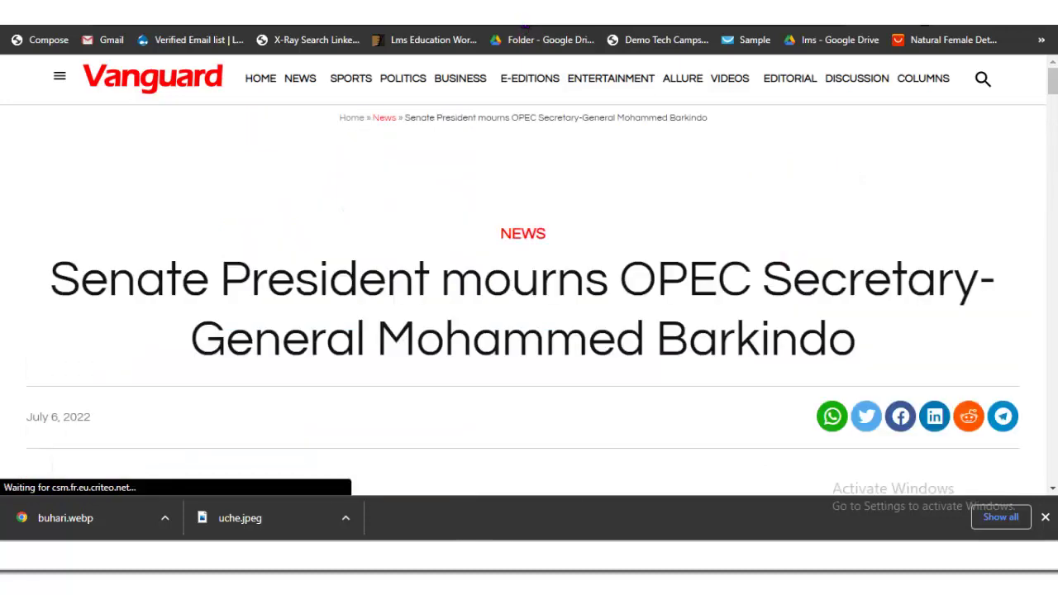
key("Page_Down")
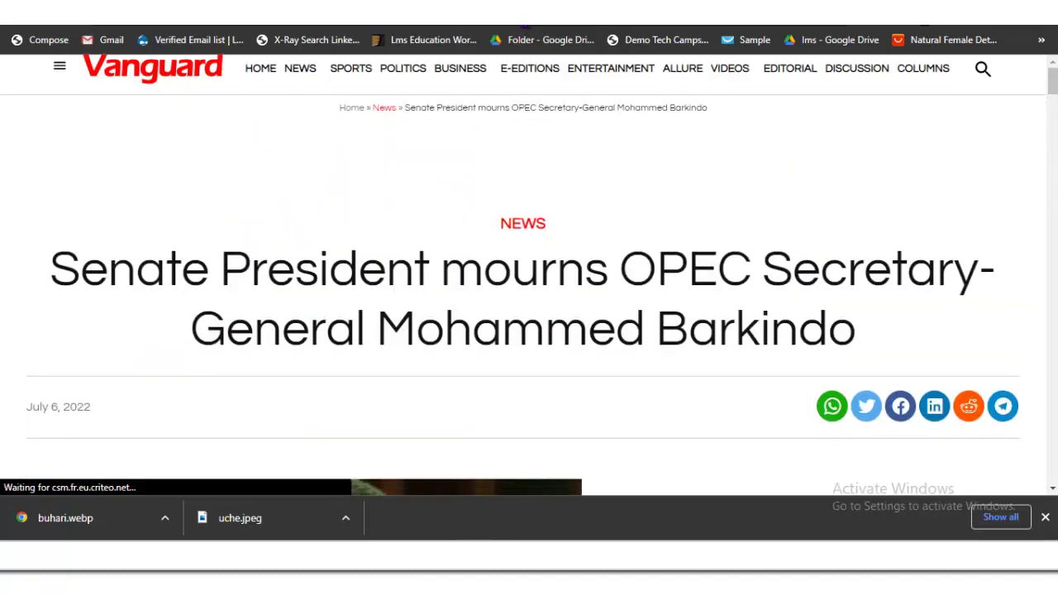
key("Page_Up")
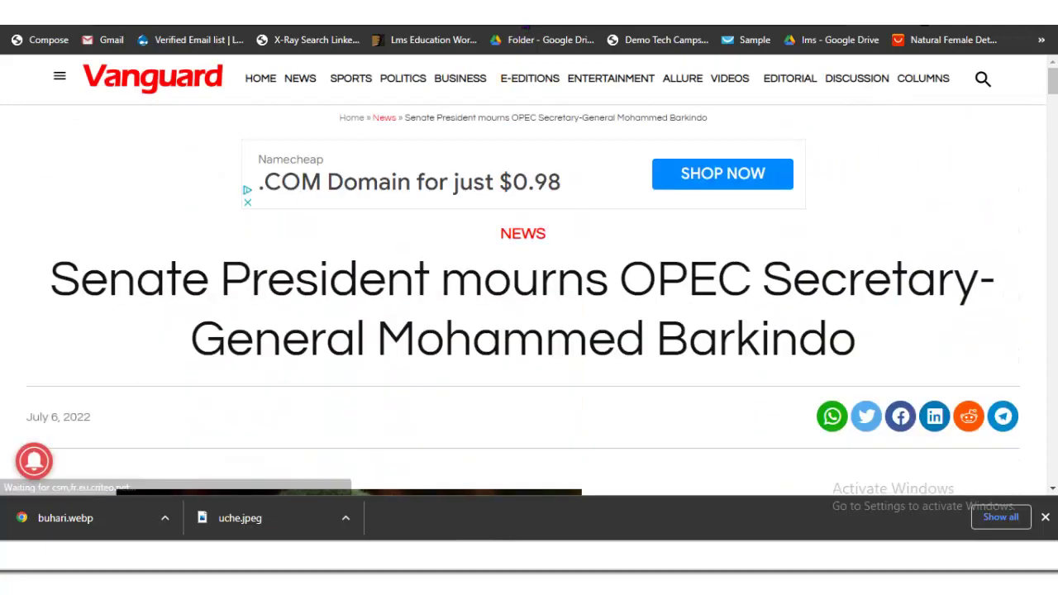
key("Page_Down")
key("Page_Down")
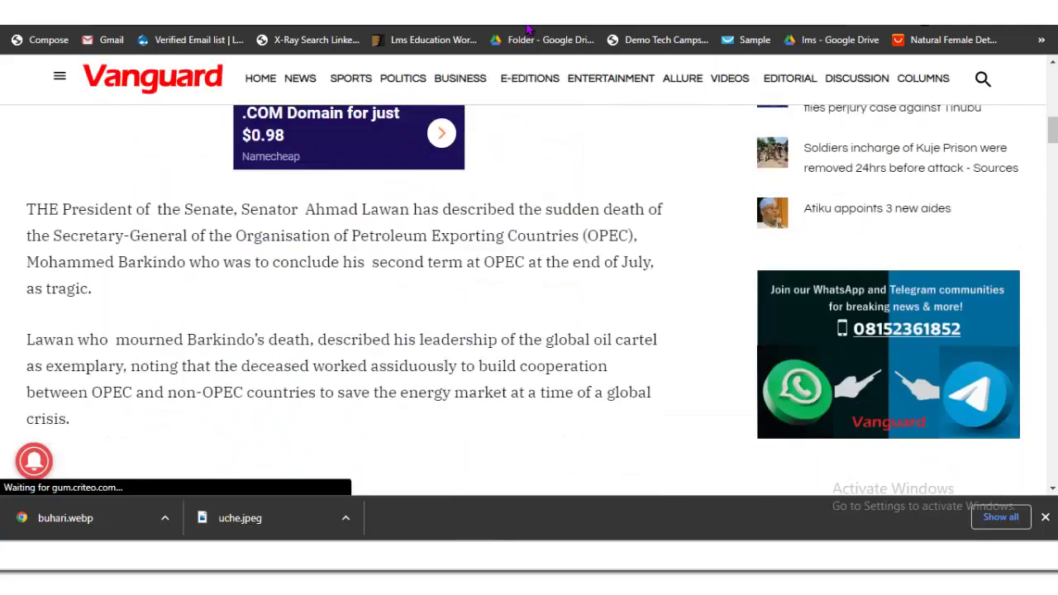
key("Page_Up")
key("Page_Up")
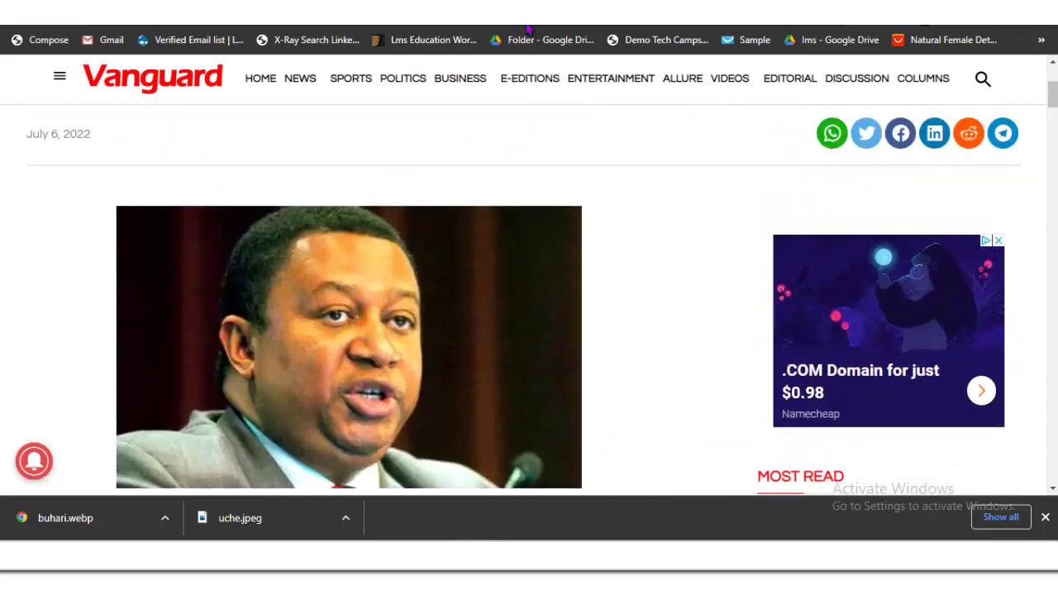
Step: Save the article photo as Mohammed-Barkindo.webp
right_click(282, 306)
key("Escape")
key("ctrl+s")
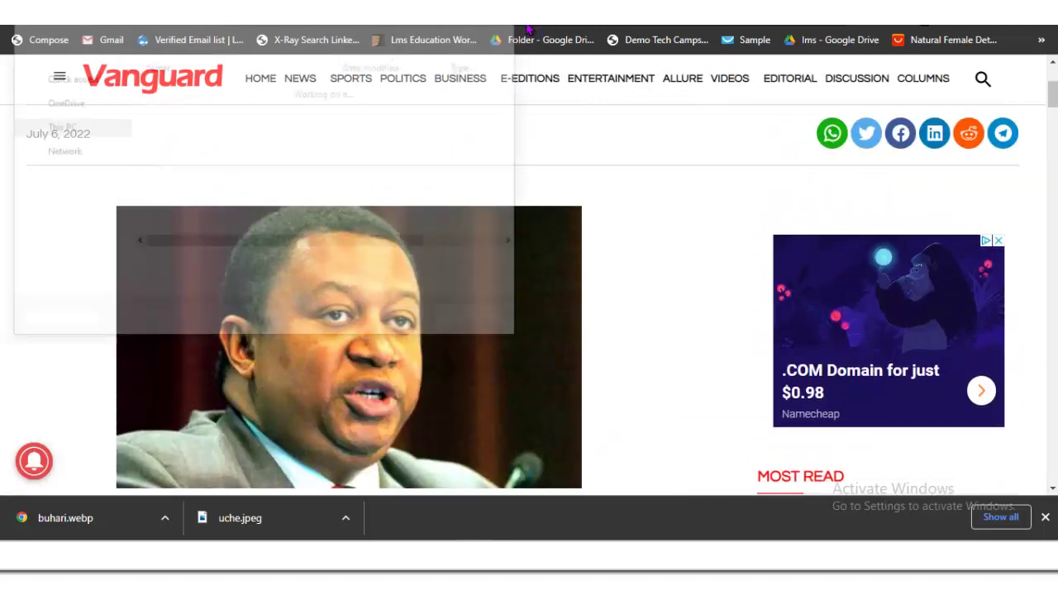
key("Return")
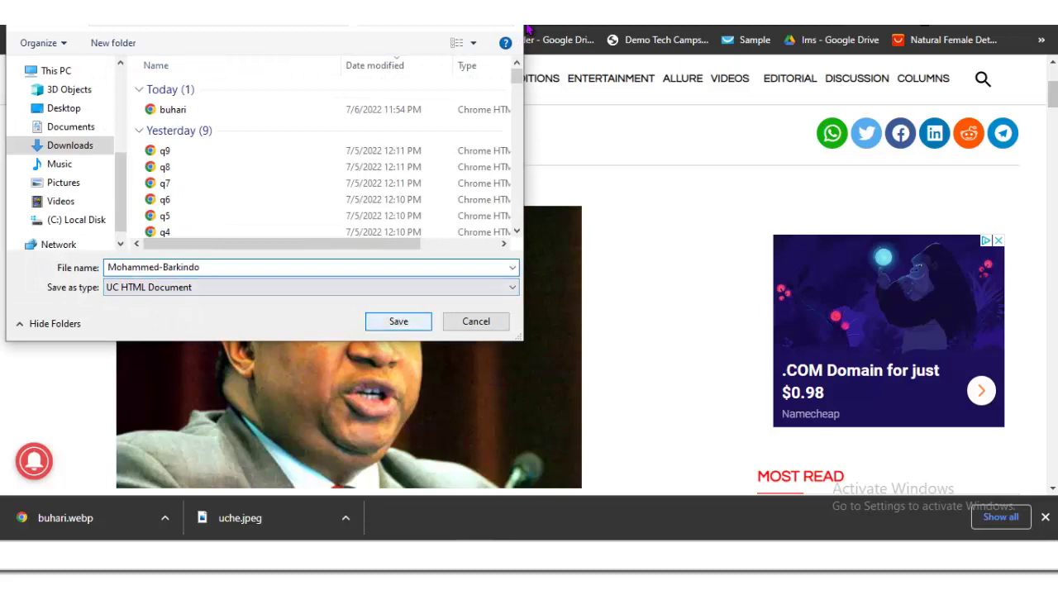
Step: Copy the OPEC article's full headline
key("Page_Up")
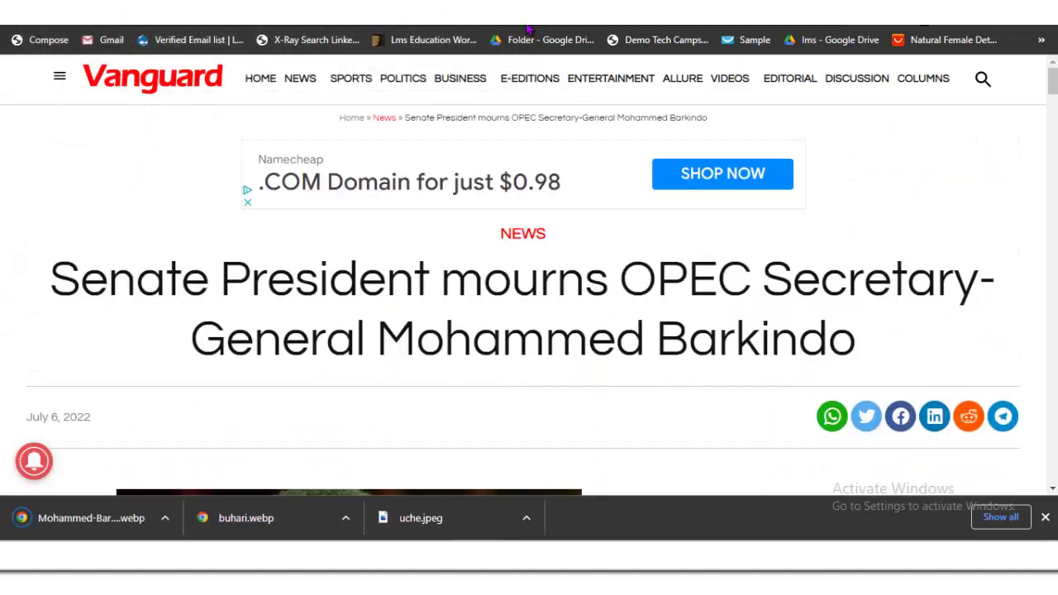
left_click_drag(856, 347, 49, 279)
key("ctrl+c")
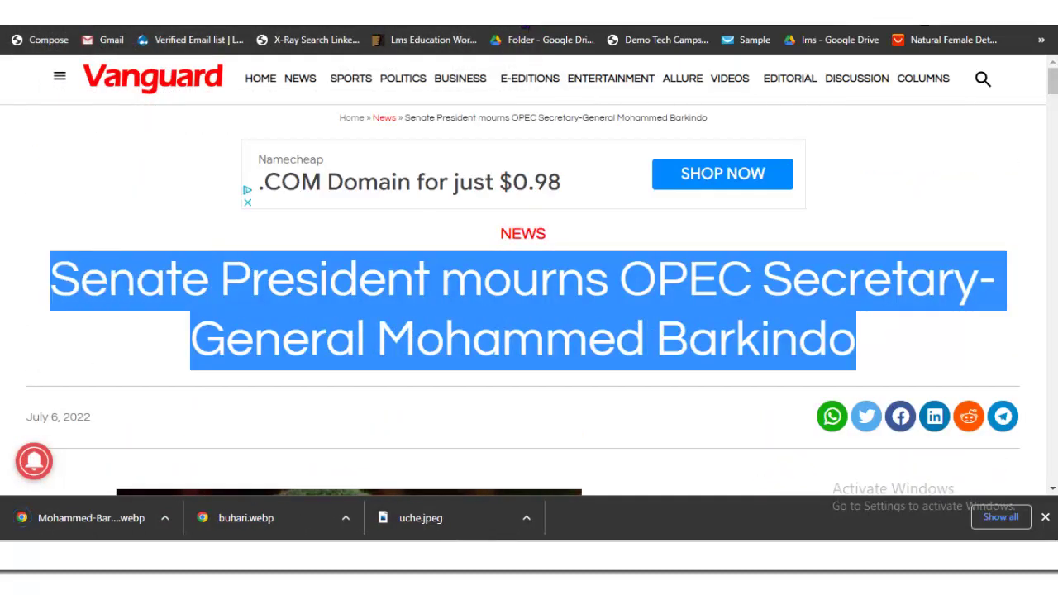
right_click(126, 289)
left_click(146, 300)
left_click(527, 27)
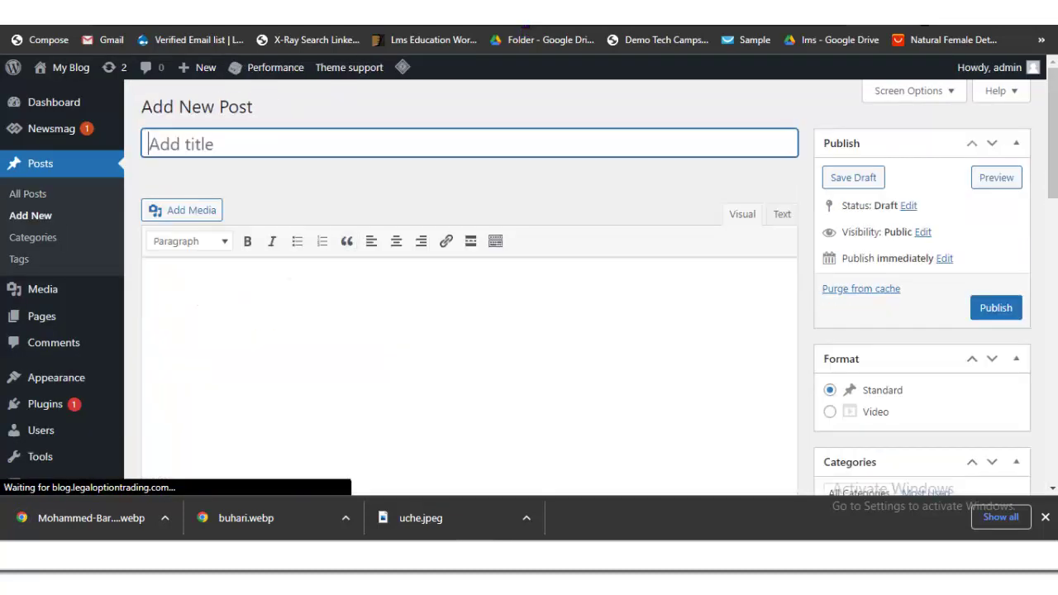
Step: Paste the Barkindo headline as the post title and the first two paragraphs as body
key("ctrl+v")
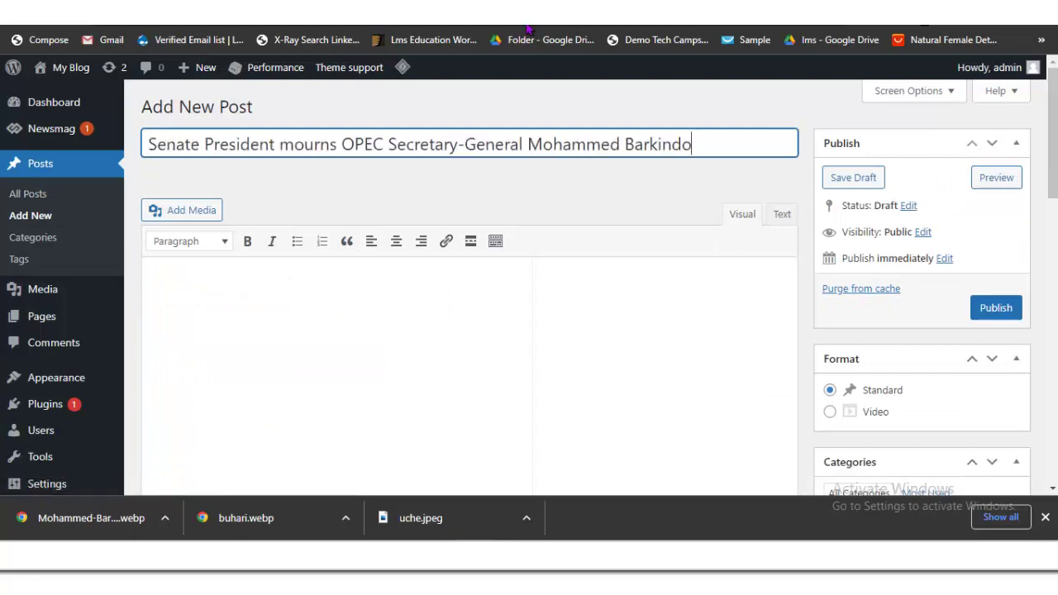
key("ctrl+Tab")
scroll(523, 297, "down", 10)
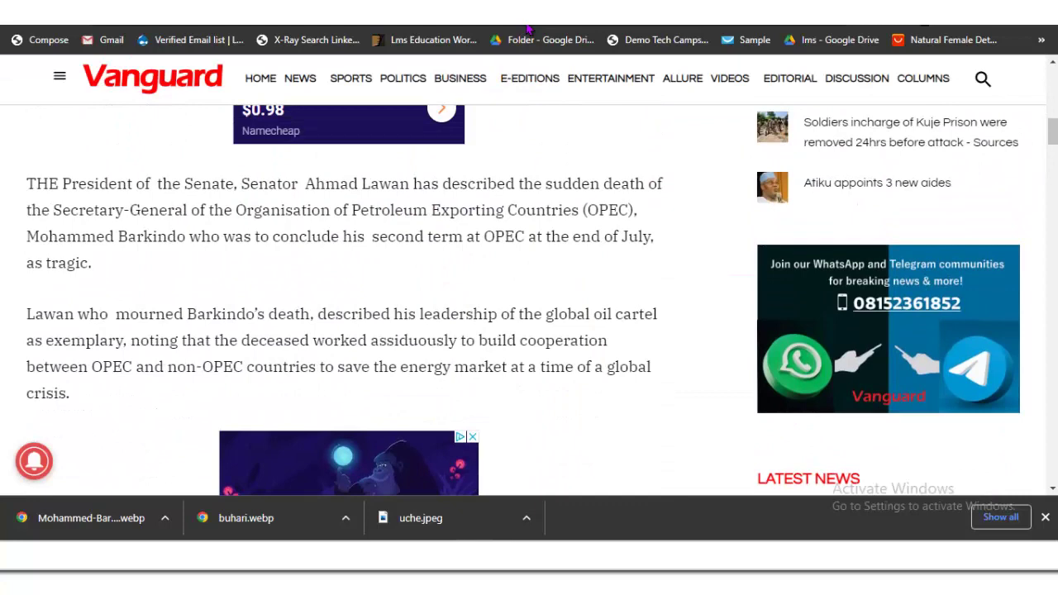
left_click_drag(26, 184, 71, 394)
right_click(127, 331)
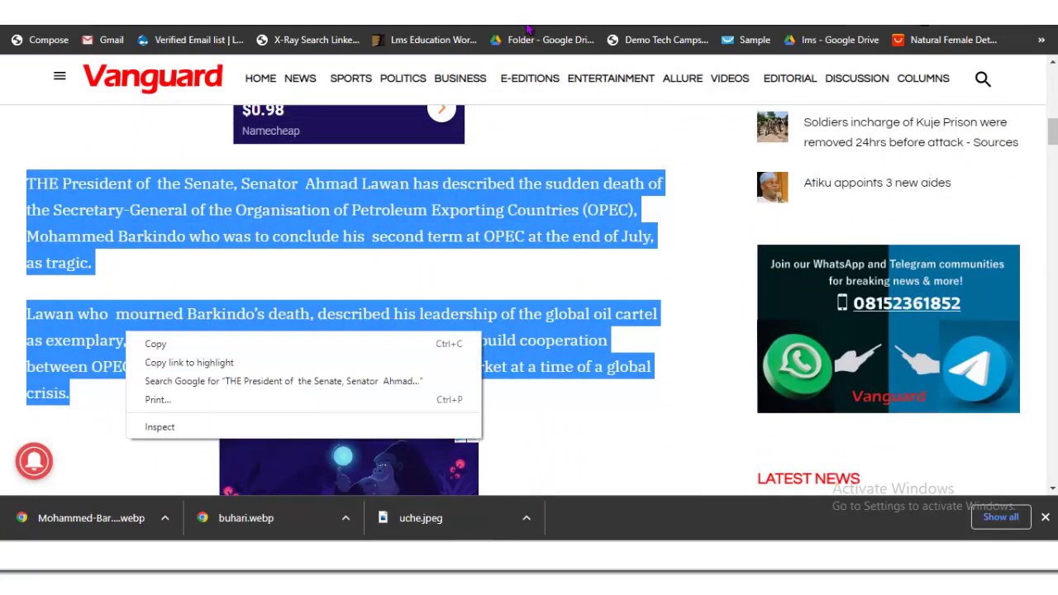
left_click(155, 344)
key("ctrl+Tab")
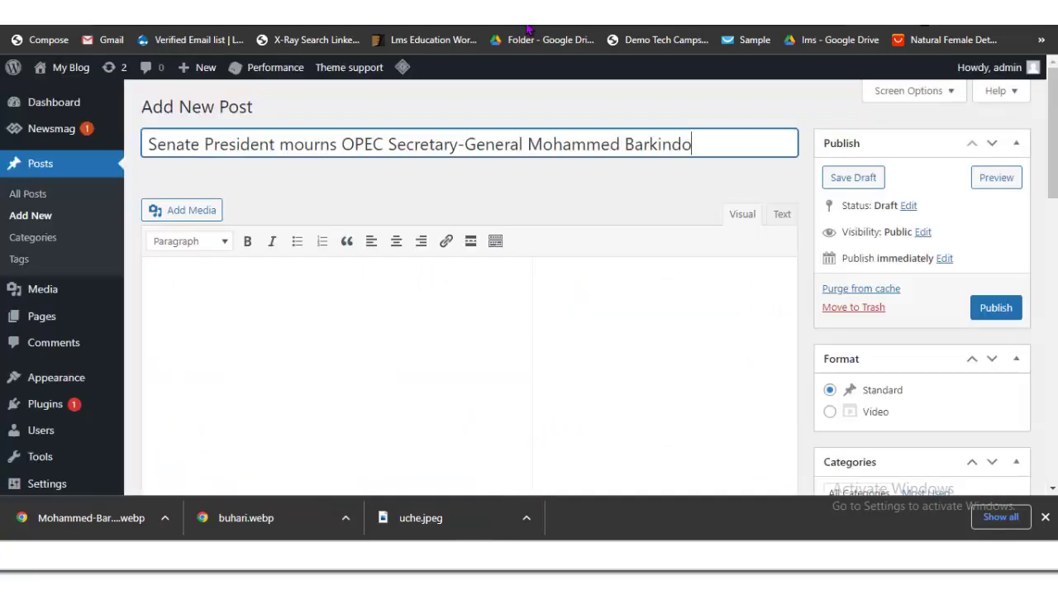
left_click(155, 284)
key("ctrl+v")
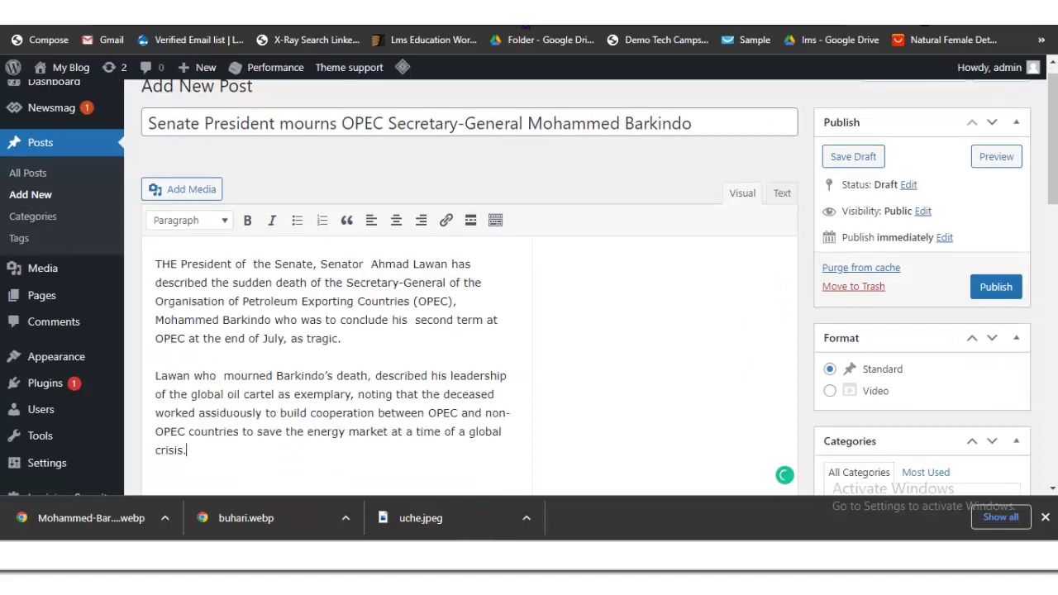
Step: Append the next two paragraphs after 'crisis.', ending with 'came to me as a rude shock.'
key("Page_Down")
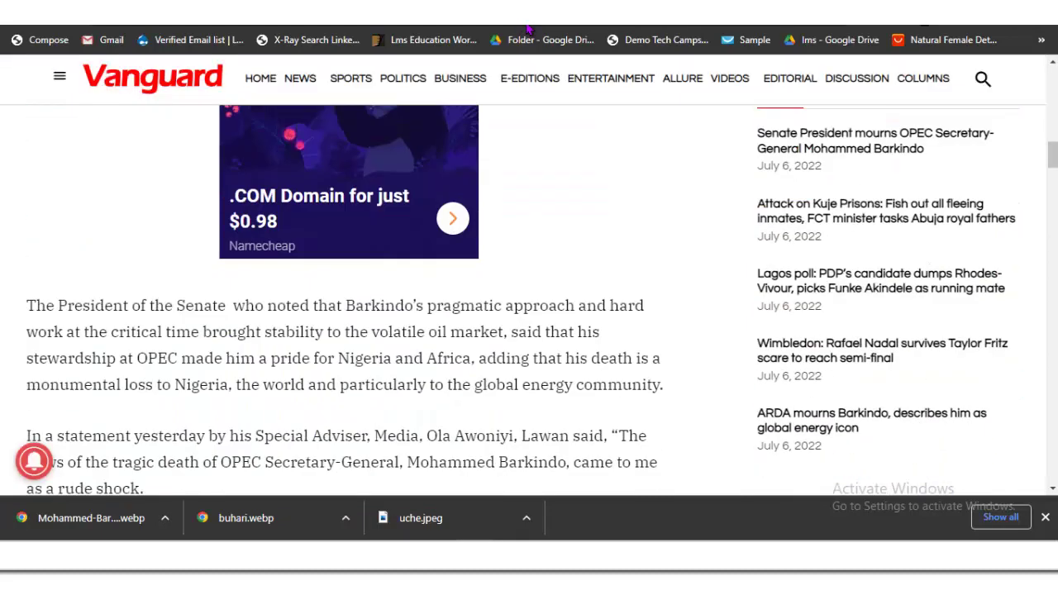
key("Down")
key("Down")
key("Down")
key("Down")
key("Down")
left_click_drag(26, 143, 144, 333)
right_click(148, 305)
left_click(178, 316)
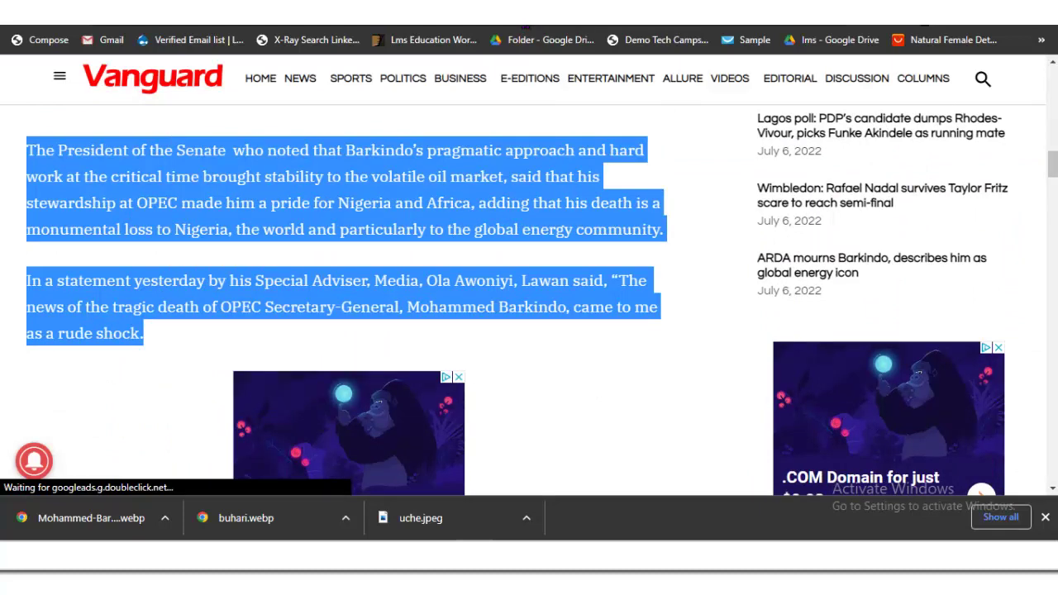
key("ctrl+Tab")
scroll(529, 290, "down", 1)
scroll(470, 290, "down", 3)
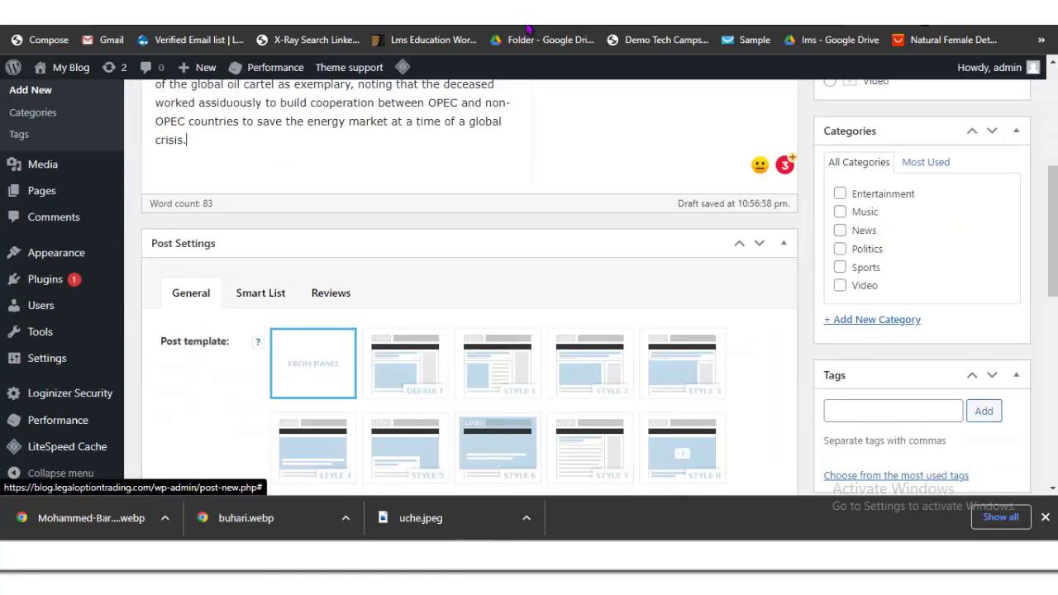
key("Return")
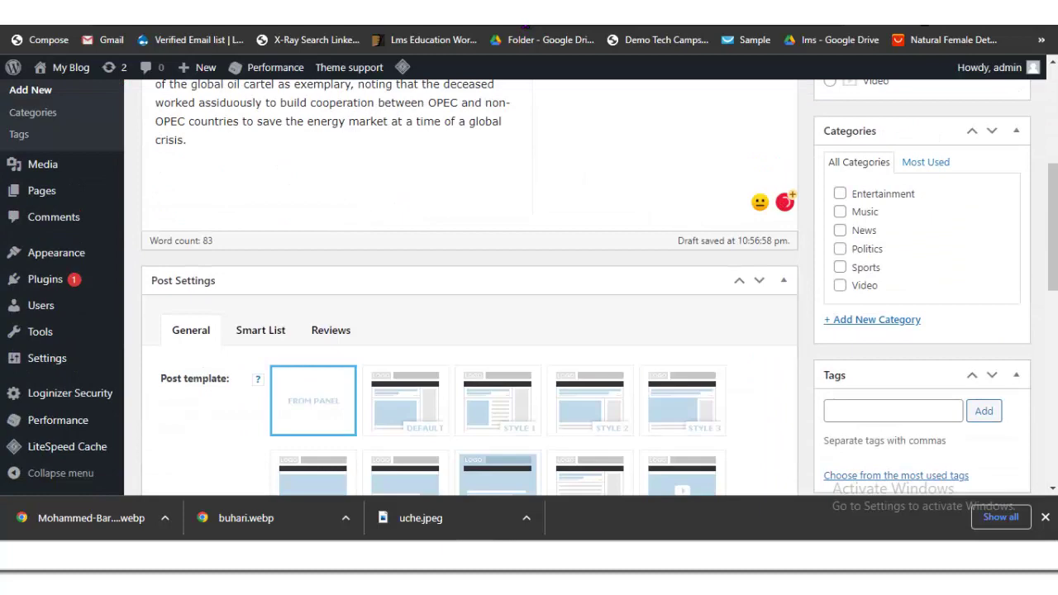
key("ctrl+v")
scroll(469, 289, "down", 6)
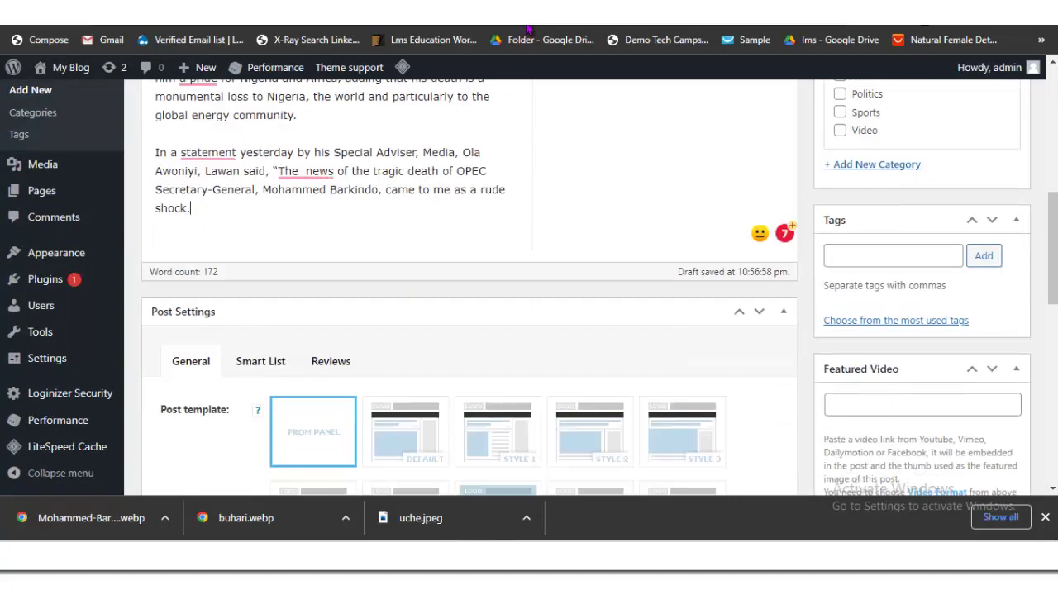
scroll(469, 289, "down", 2)
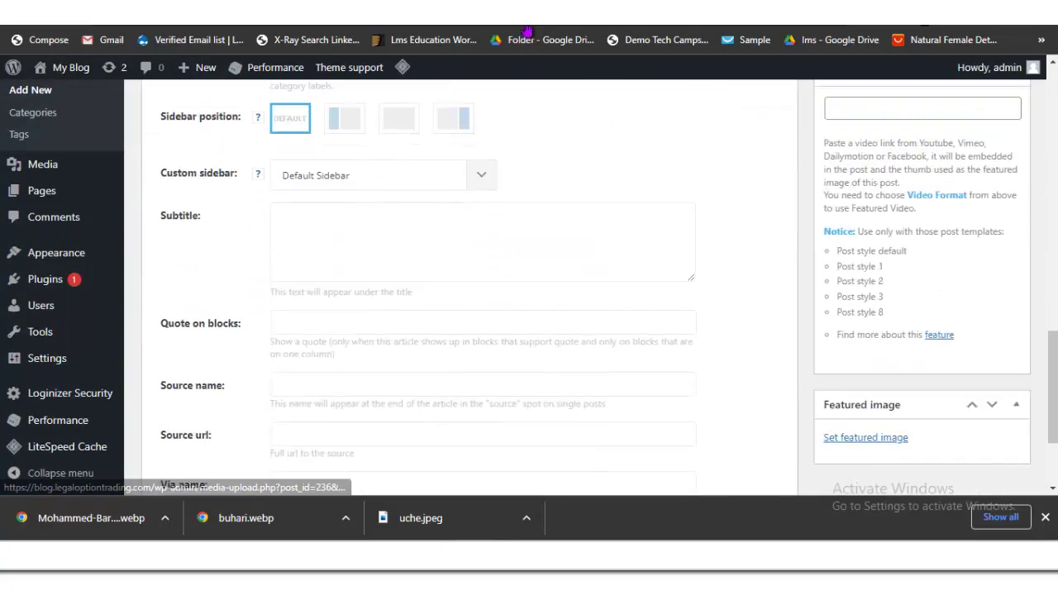
Step: Upload Mohammed-Barkindo.webp and set it as the post's featured image
left_click(852, 371)
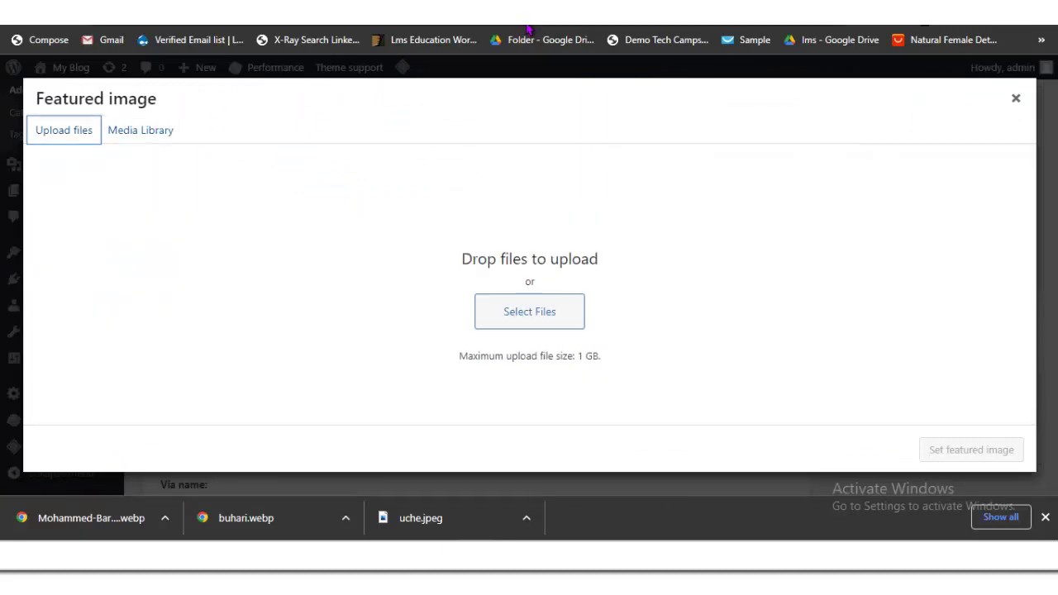
key("Tab")
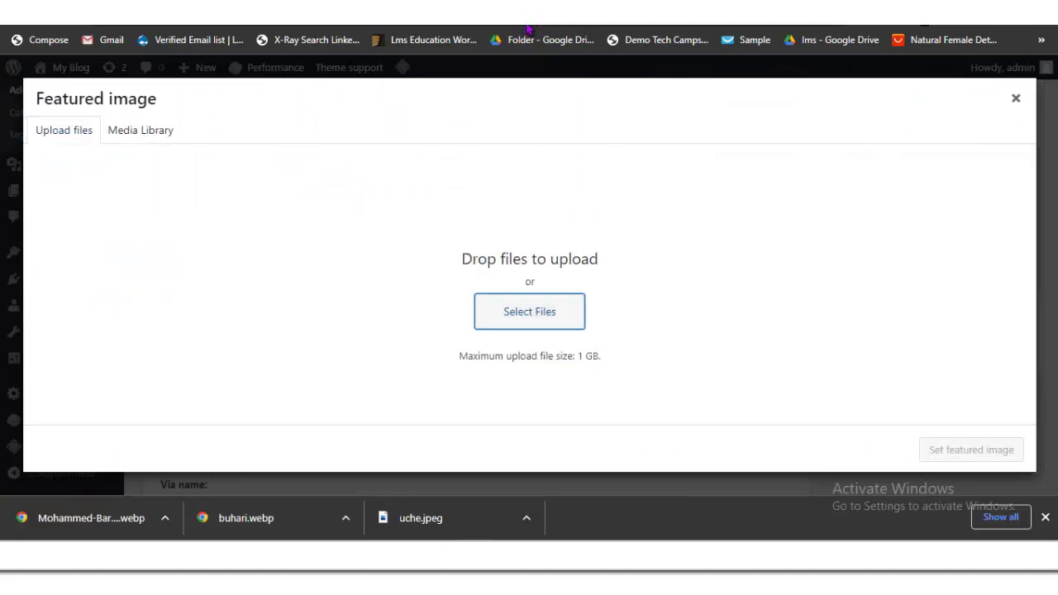
key("Return")
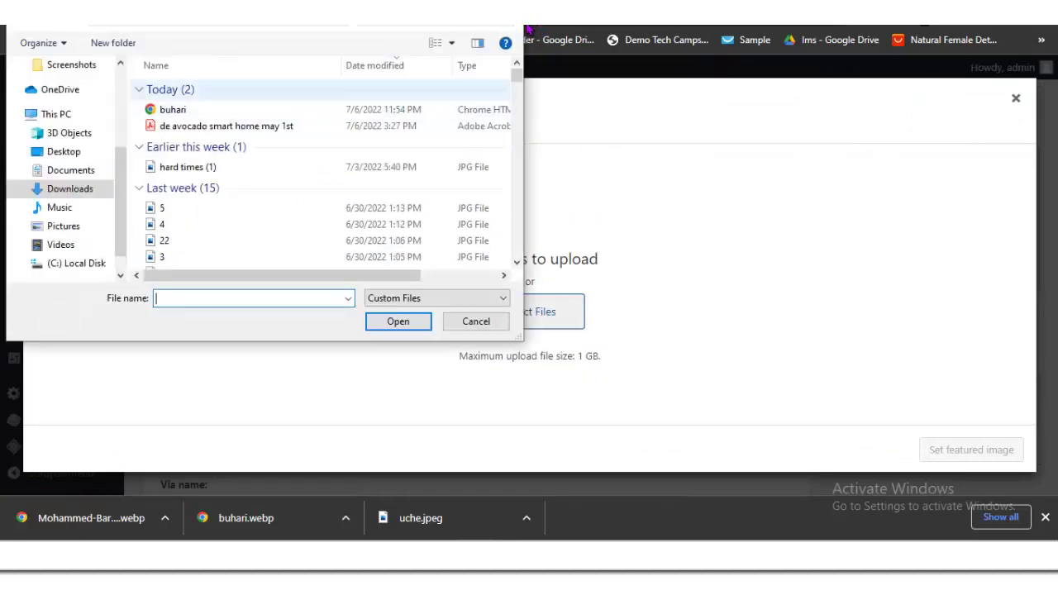
key("Down")
key("Tab")
key("Tab")
key("Tab")
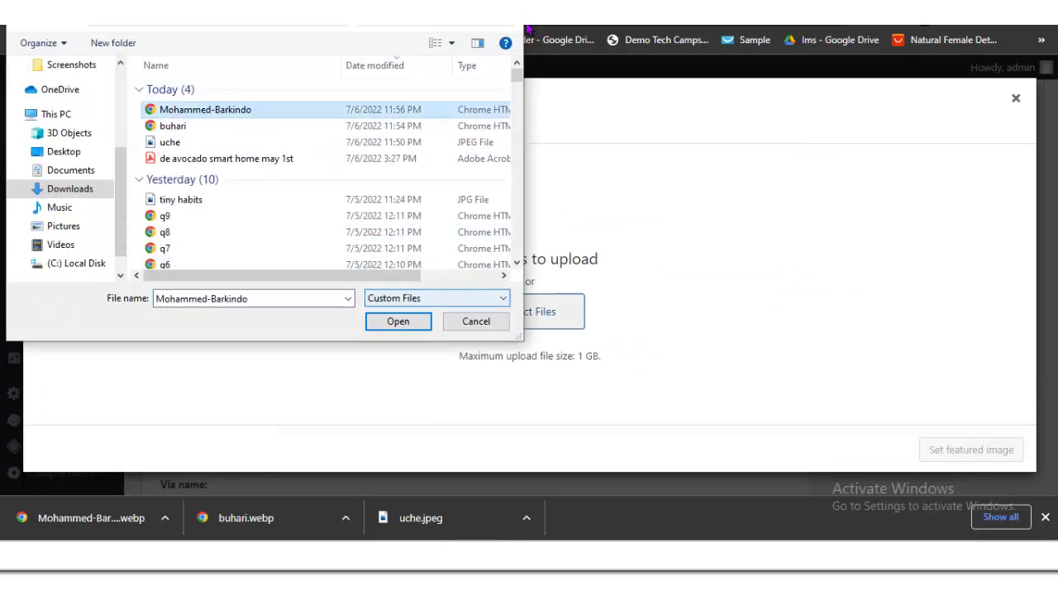
key("Return")
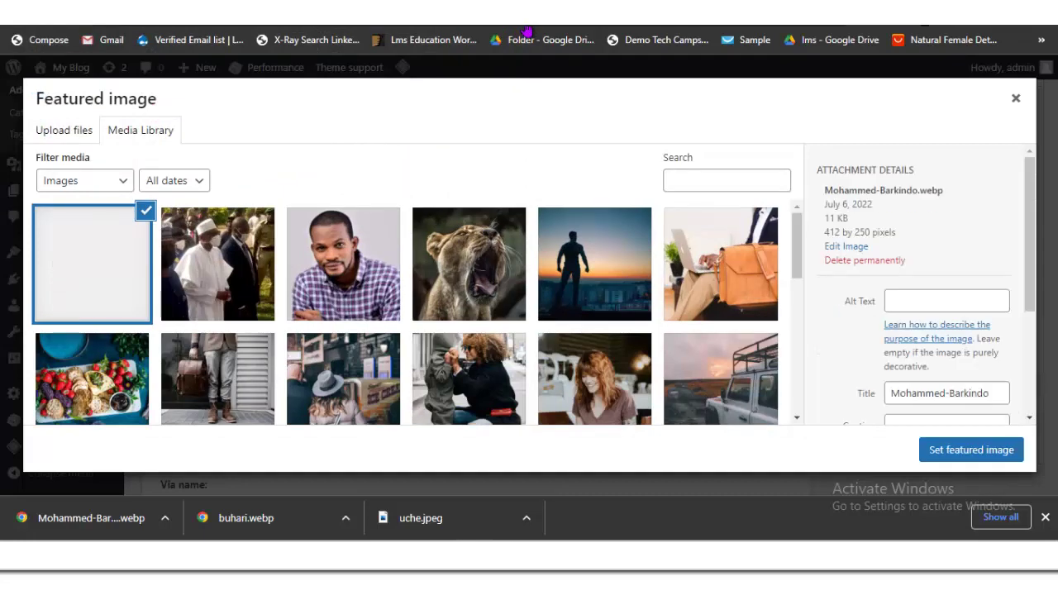
key("Return")
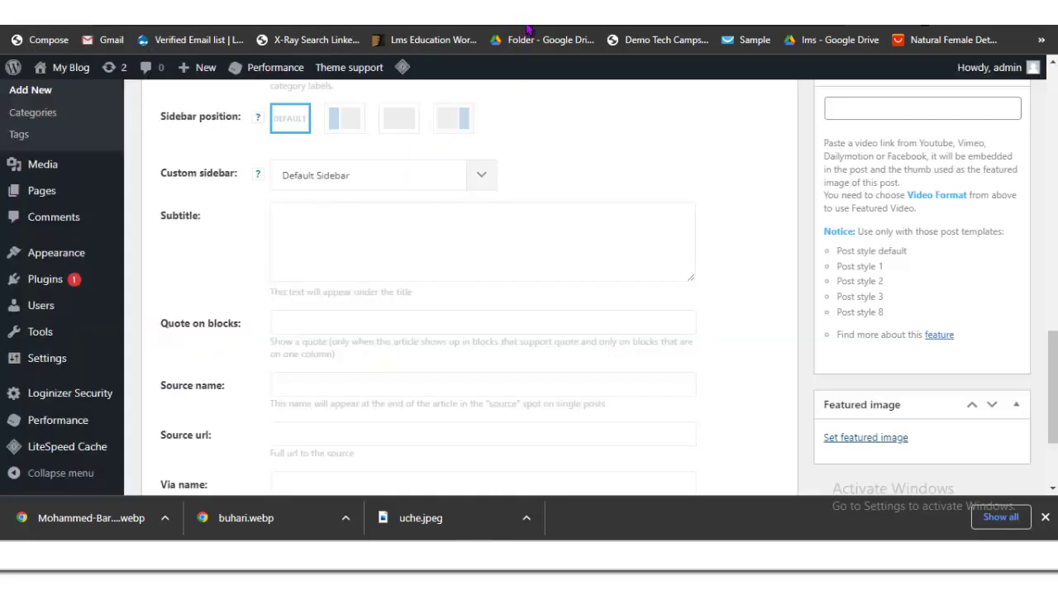
scroll(527, 28, "up", 5)
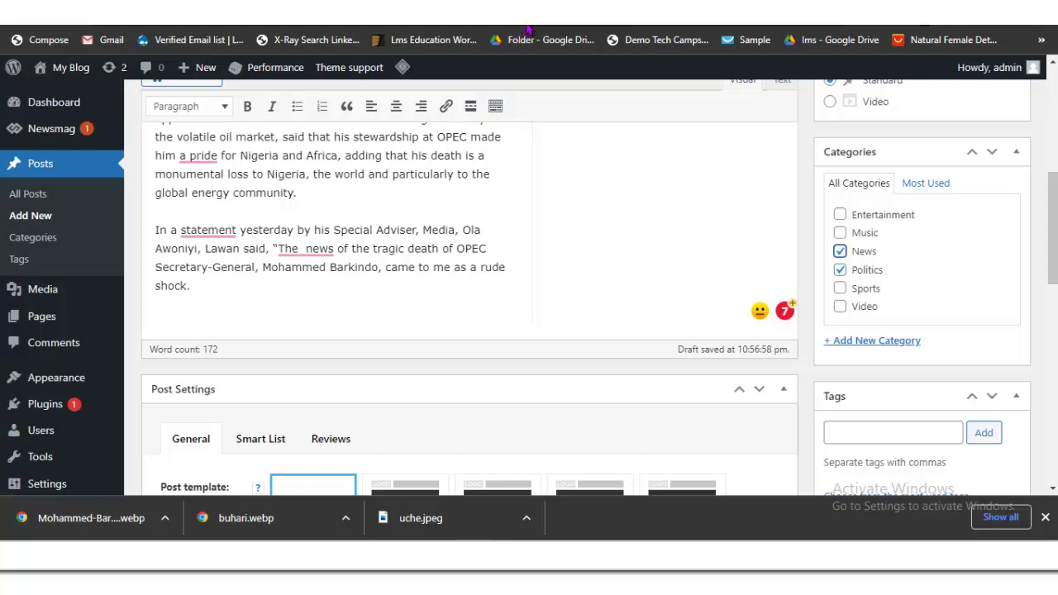
Step: Scroll through the Newsmag front page to check the Barkindo post leads it
scroll(527, 29, "up", 2)
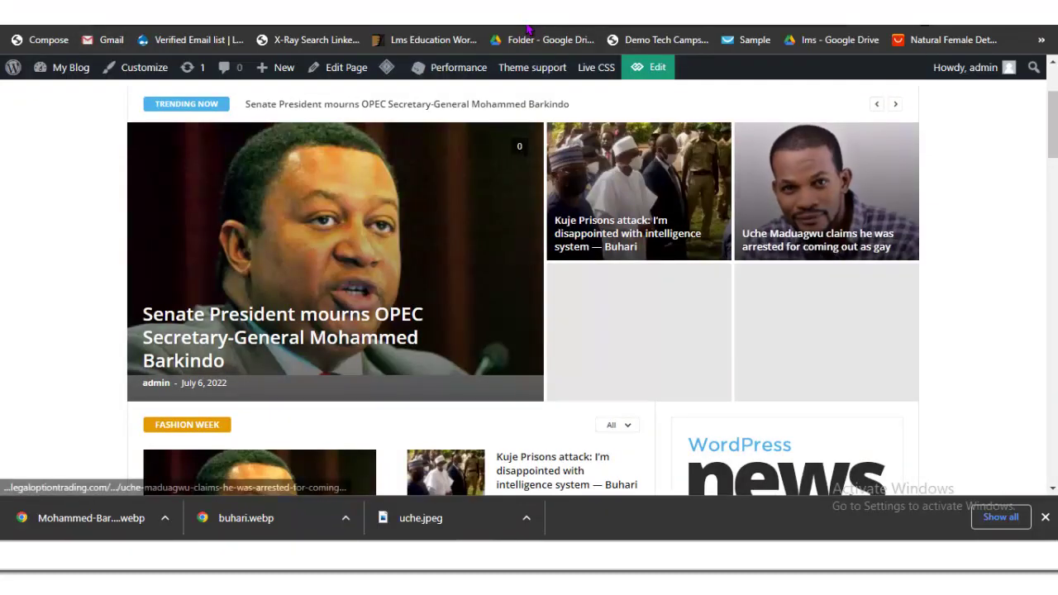
scroll(527, 30, "down", 7)
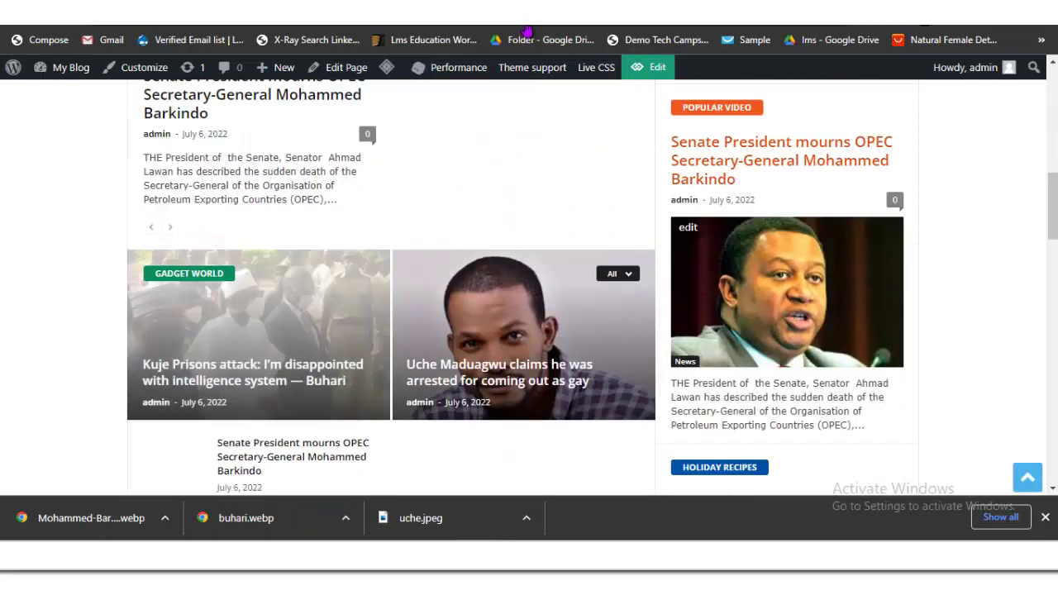
scroll(527, 31, "down", 10)
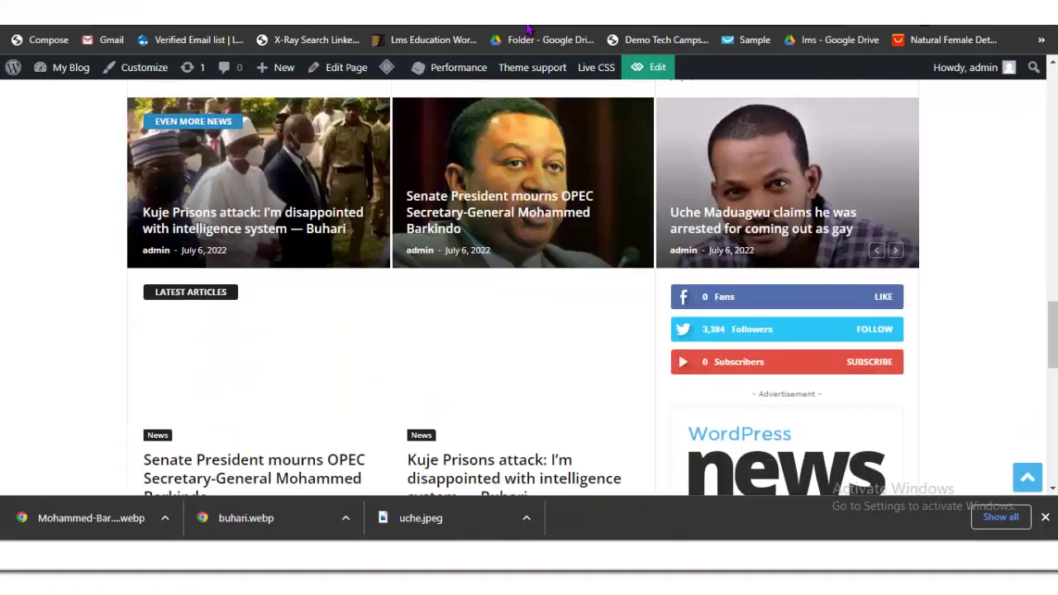
scroll(527, 31, "down", 8)
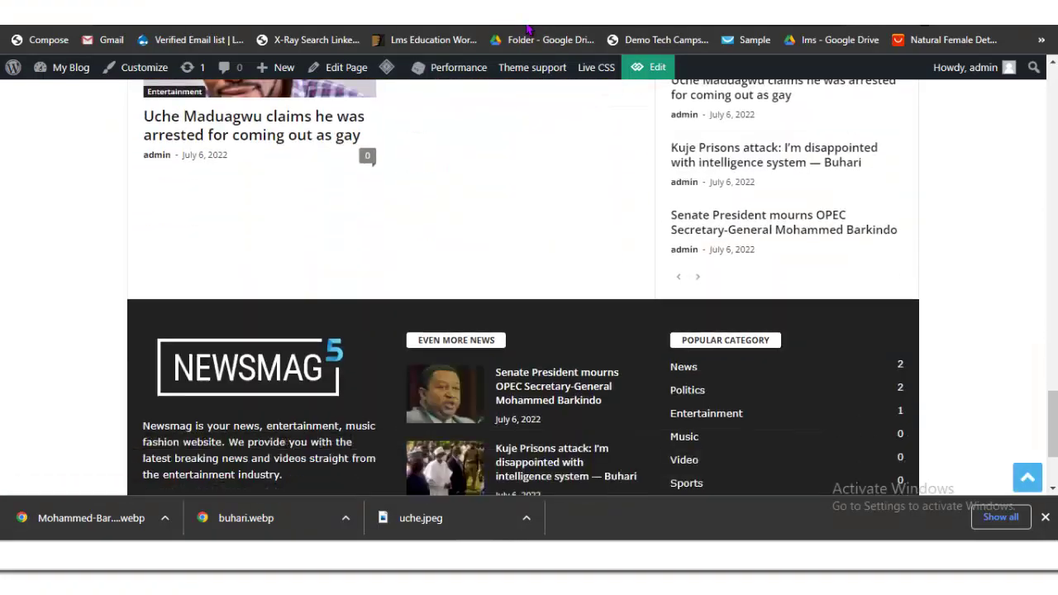
scroll(527, 31, "up", 3)
scroll(527, 31, "up", 4)
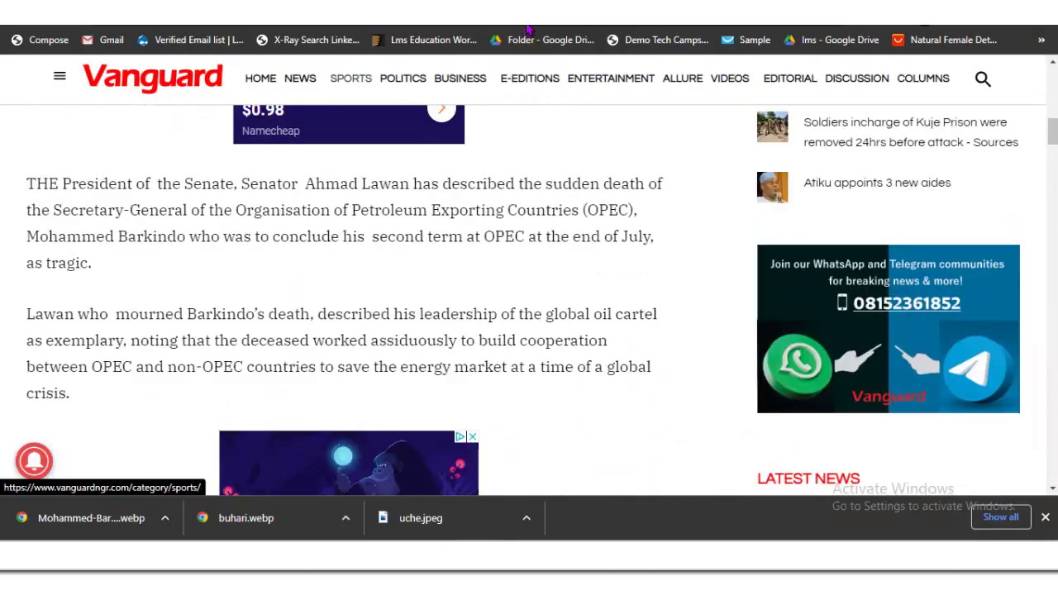
Step: Go to Vanguard's Sports section and find the Raheem Sterling Chelsea article
left_click(351, 78)
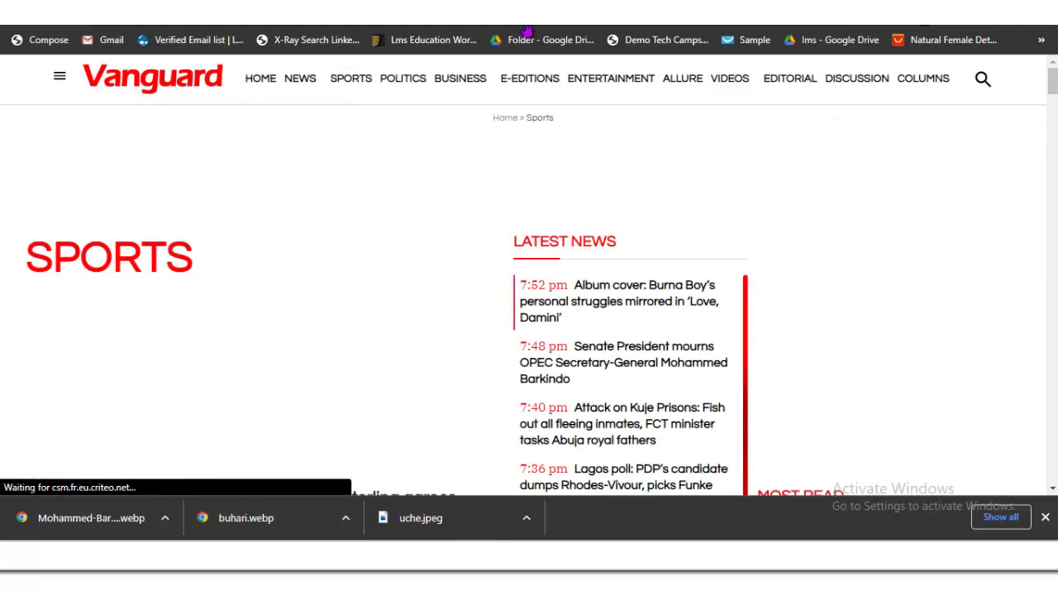
scroll(385, 347, "down", 3)
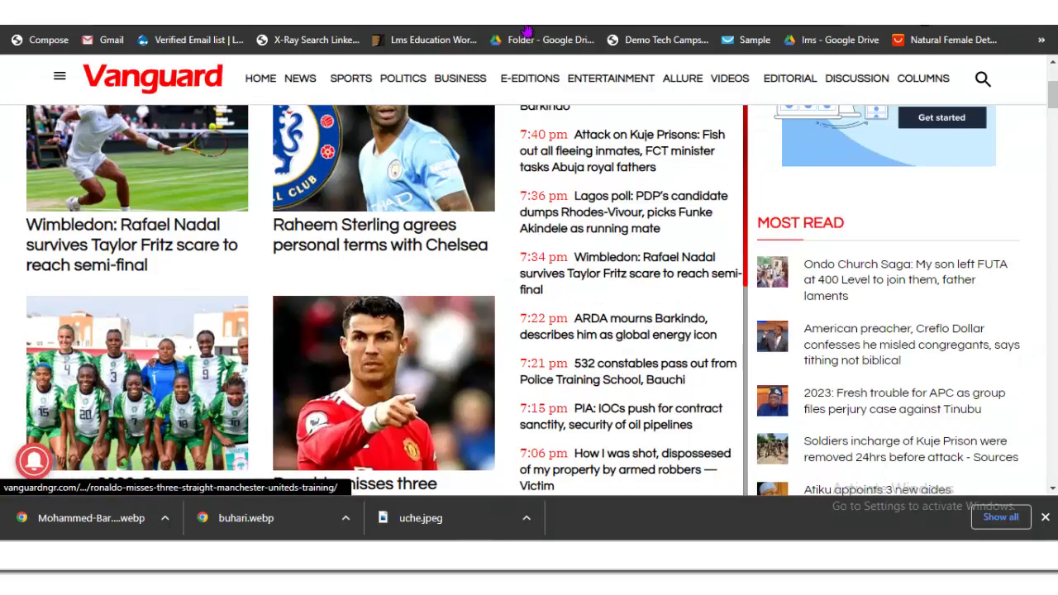
scroll(384, 389, "up", 3)
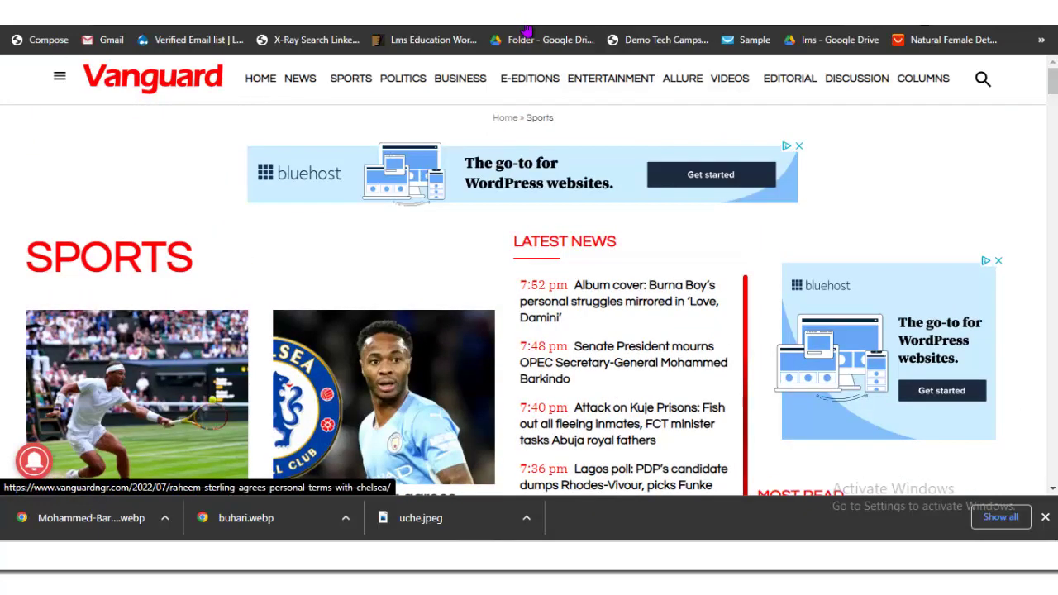
scroll(384, 388, "down", 3)
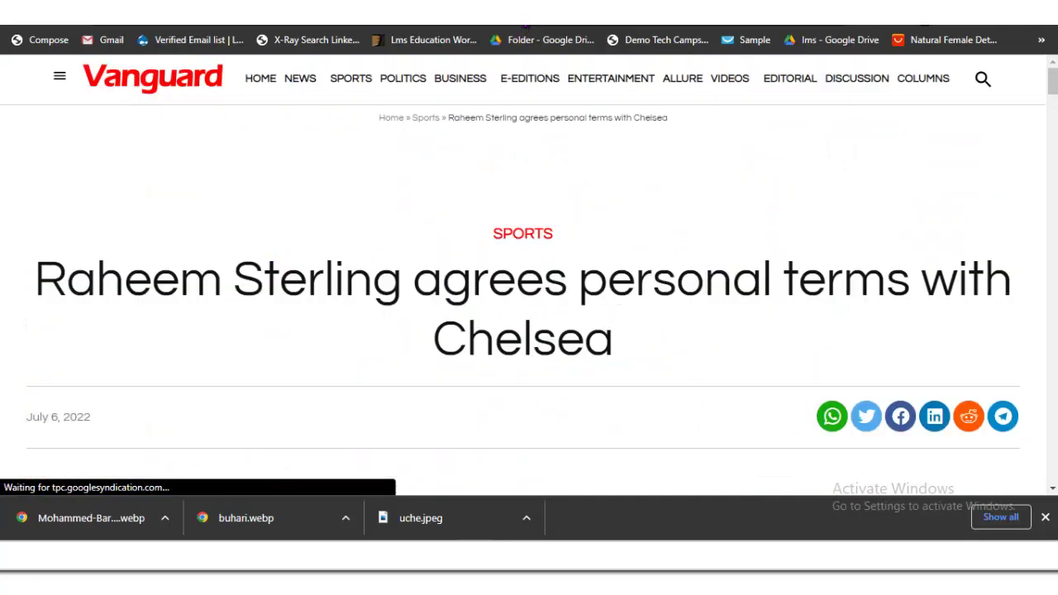
Step: Copy the Raheem Sterling headline and start a new WordPress post for it
left_click_drag(613, 338, 34, 280)
right_click(83, 286)
left_click(103, 295)
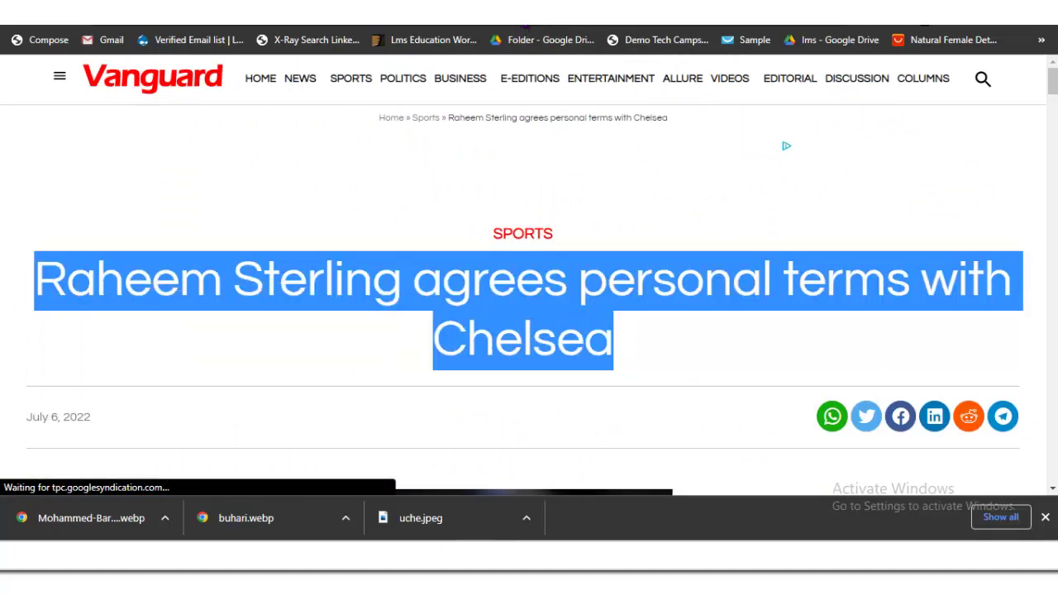
left_click(527, 29)
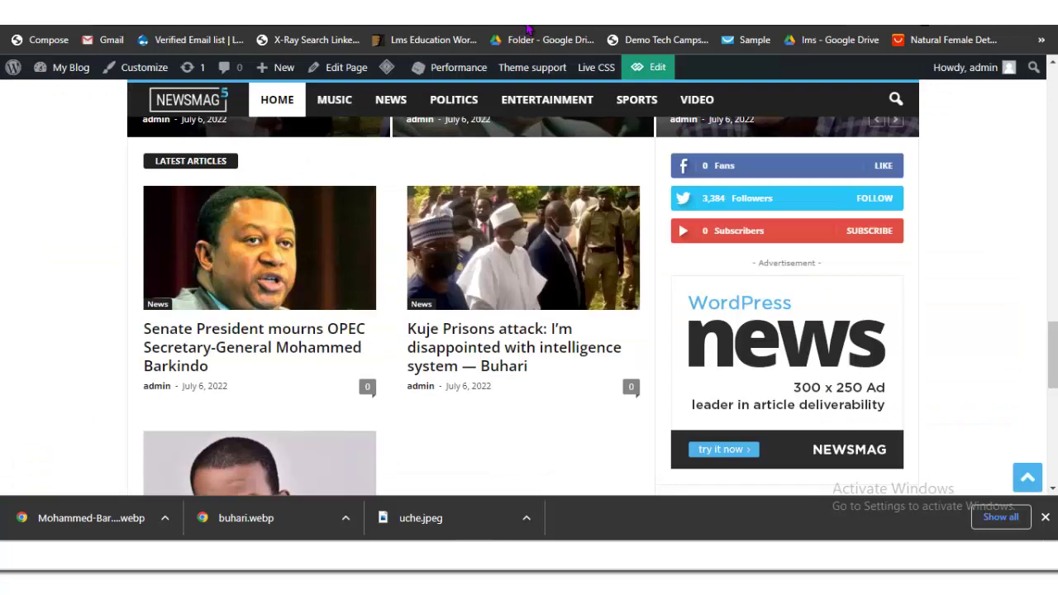
left_click(527, 28)
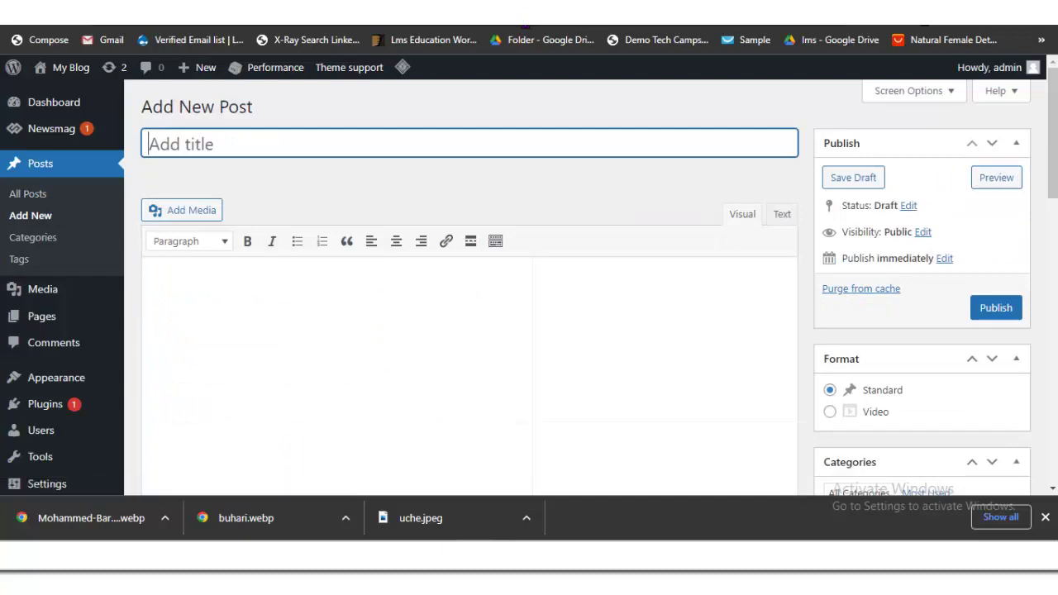
Step: Paste the Sterling headline as the post title and save the article photo as Sterling
key("ctrl+v")
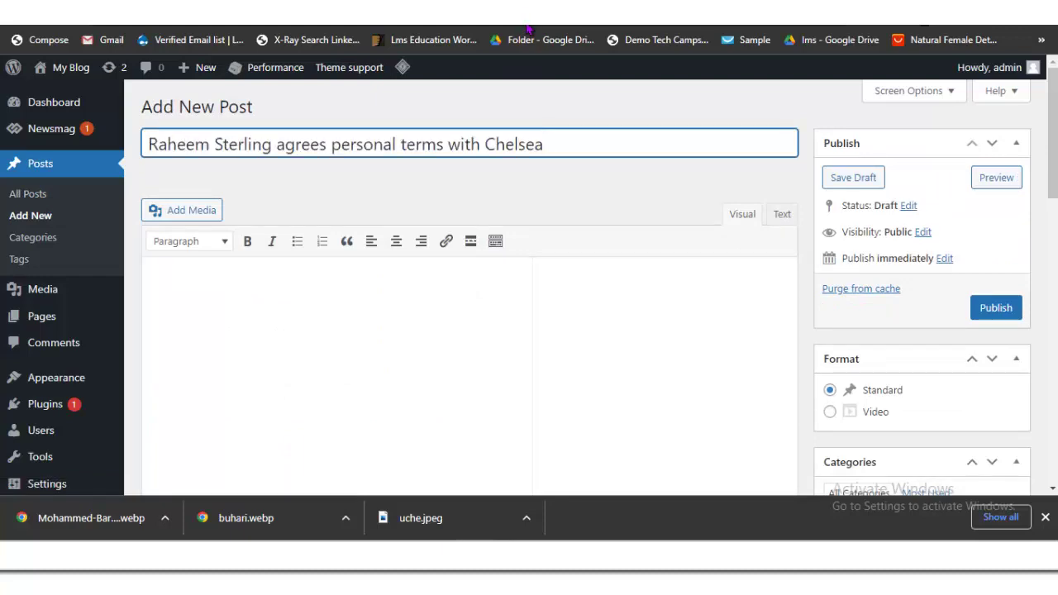
key("ctrl+Tab")
scroll(529, 273, "down", 5)
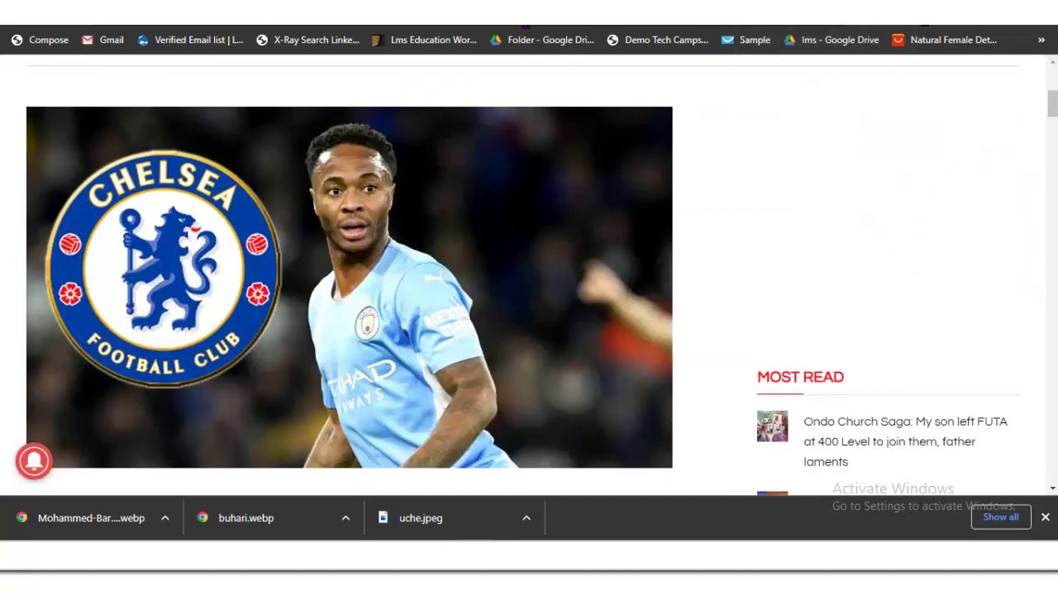
right_click(349, 288)
key("Escape")
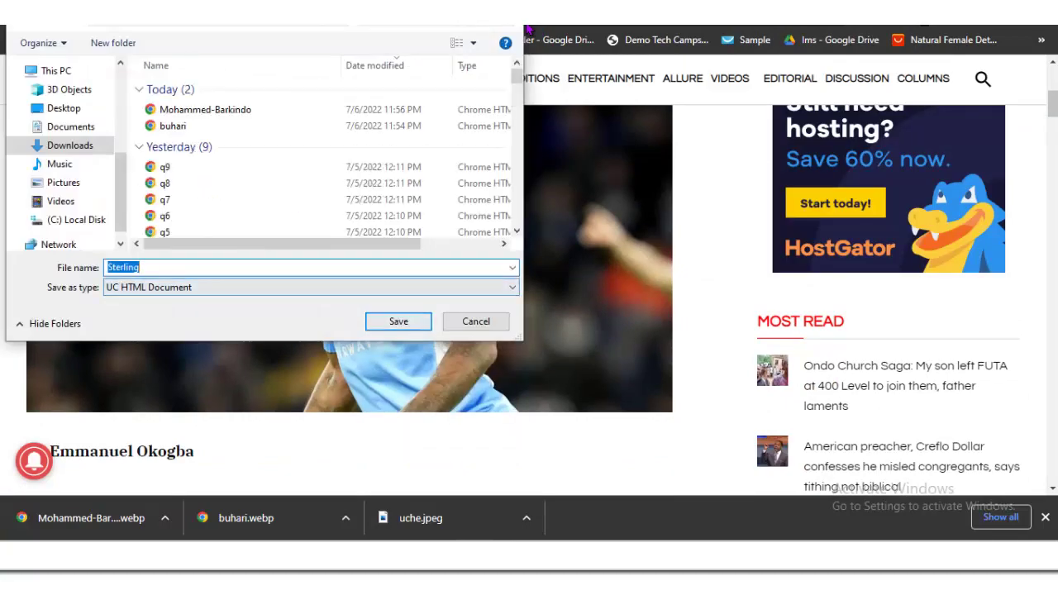
key("Return")
Step: Copy the Vanguard article's intro paragraph into the empty post body
scroll(350, 289, "down", 4)
scroll(349, 289, "up", 2)
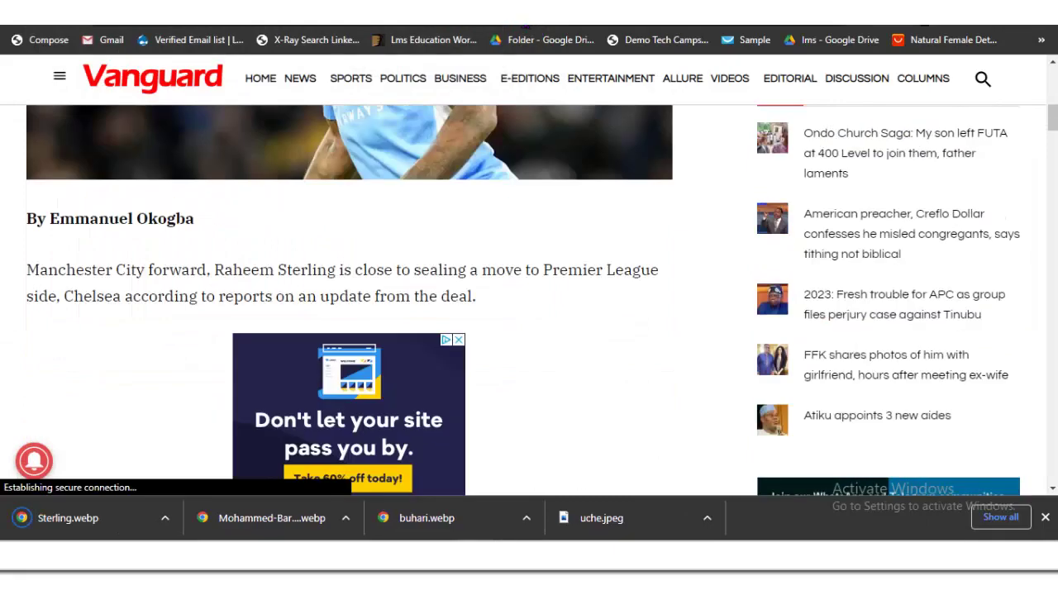
scroll(349, 300, "down", 6)
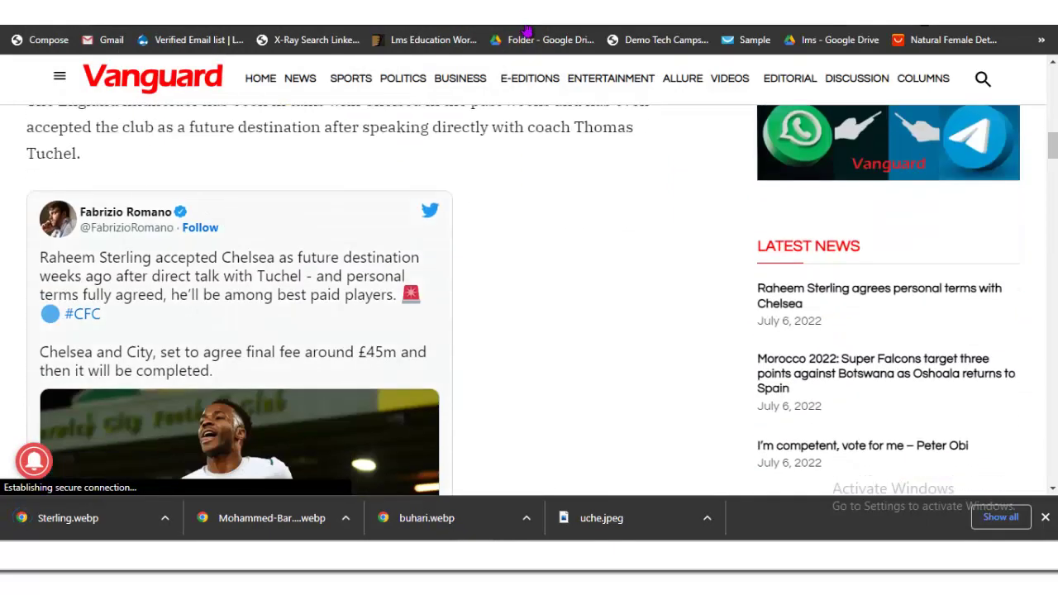
scroll(350, 300, "up", 6)
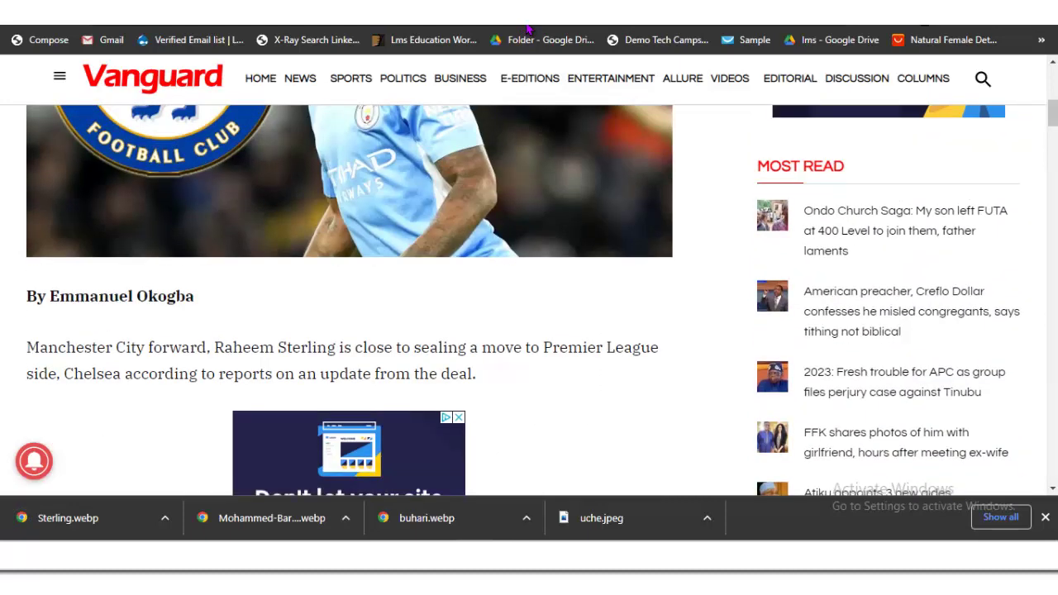
scroll(349, 300, "down", 2)
left_click_drag(27, 192, 478, 218)
right_click(393, 216)
left_click(420, 226)
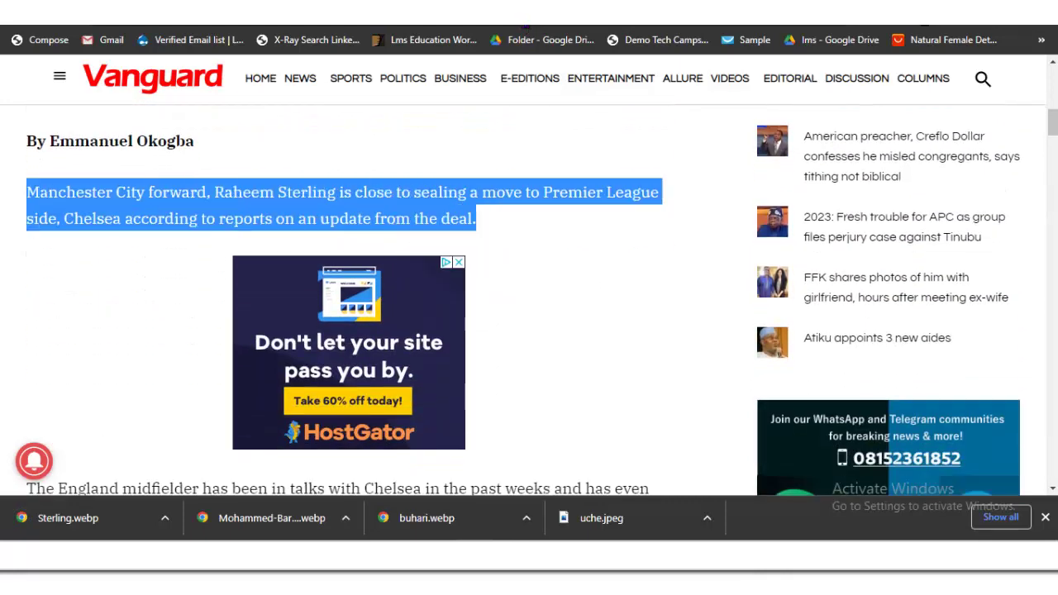
key("ctrl+Tab")
left_click(155, 285)
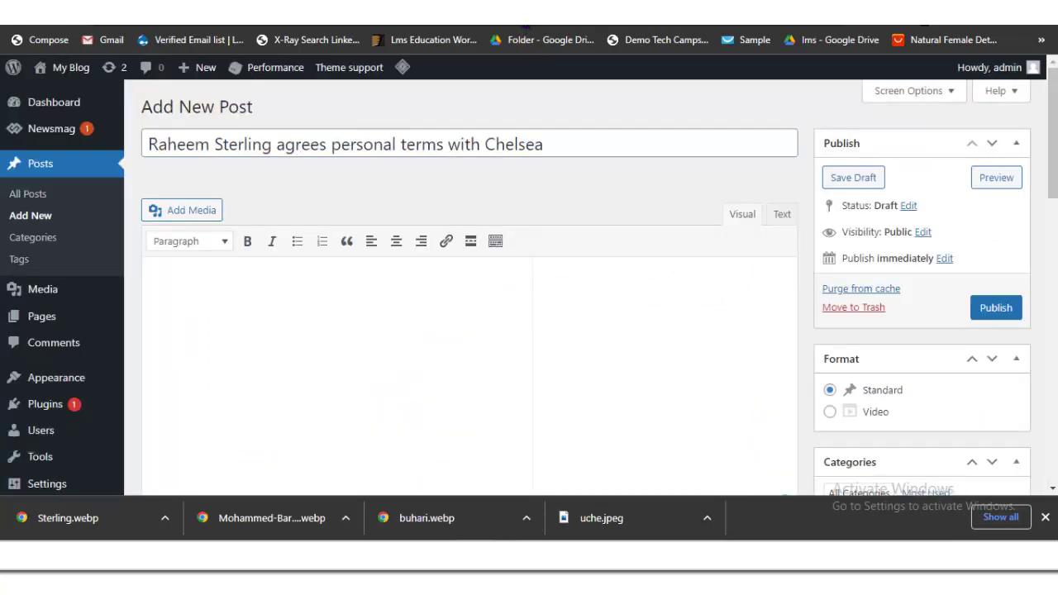
key("ctrl+v")
Step: Append the paragraph about the England midfielder's talks with Chelsea to the post body
key("ctrl+Tab")
key("Page_Down")
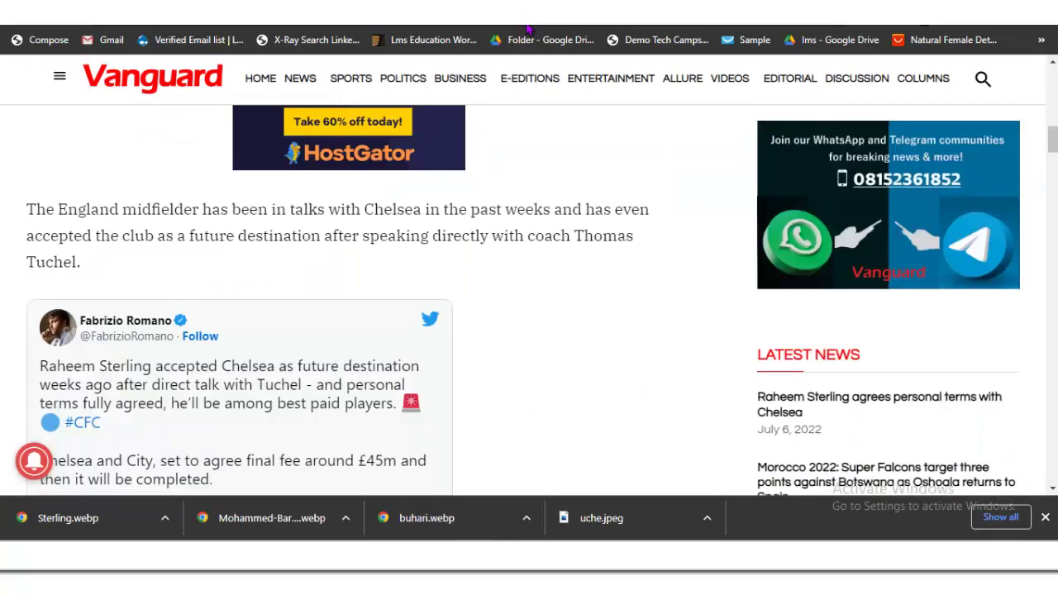
triple_click(248, 204)
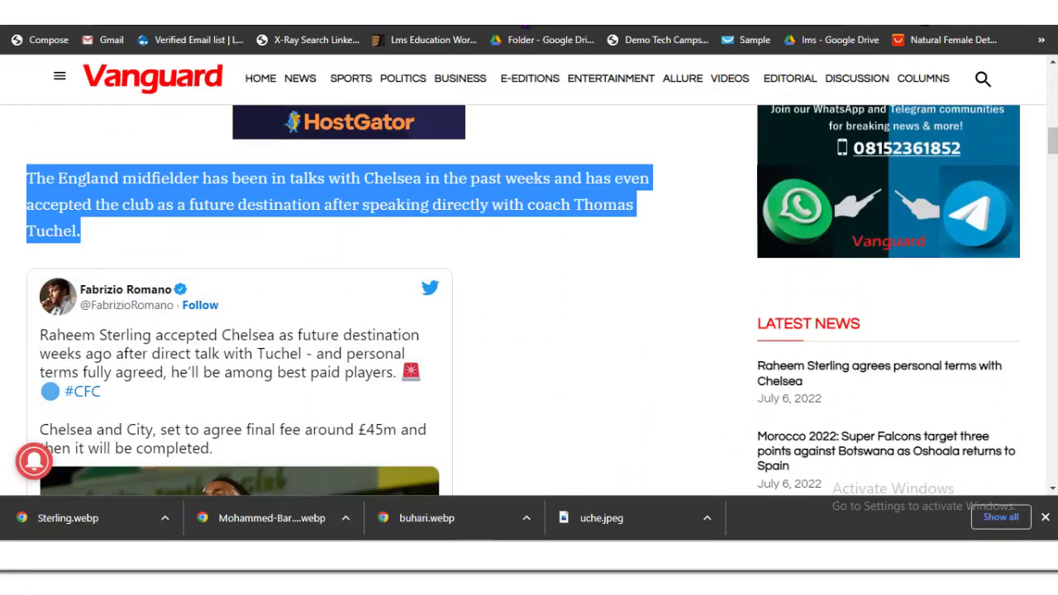
right_click(88, 207)
left_click(103, 217)
key("ctrl+Tab")
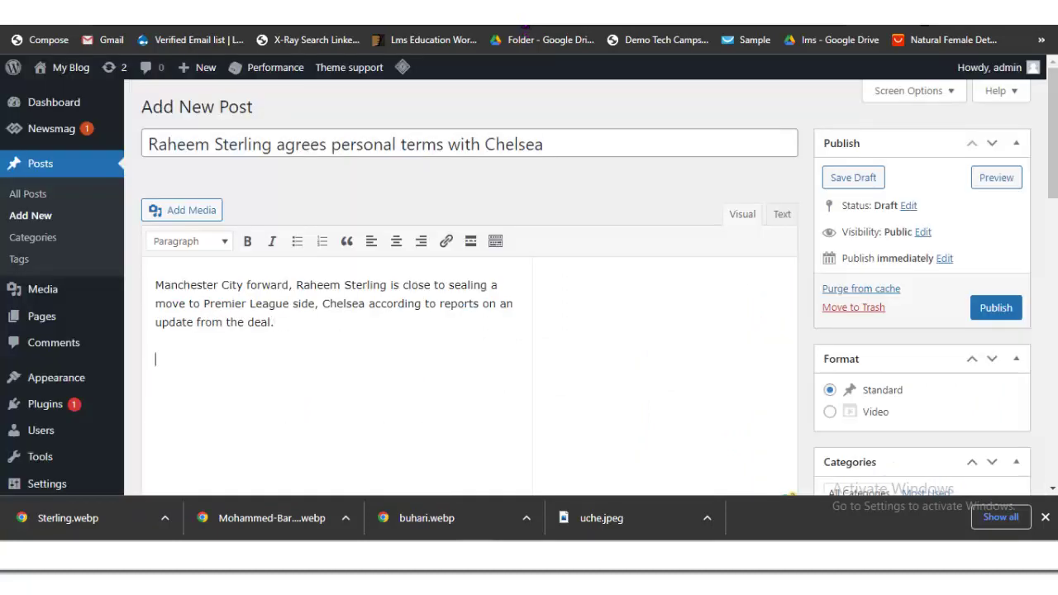
key("ctrl+v")
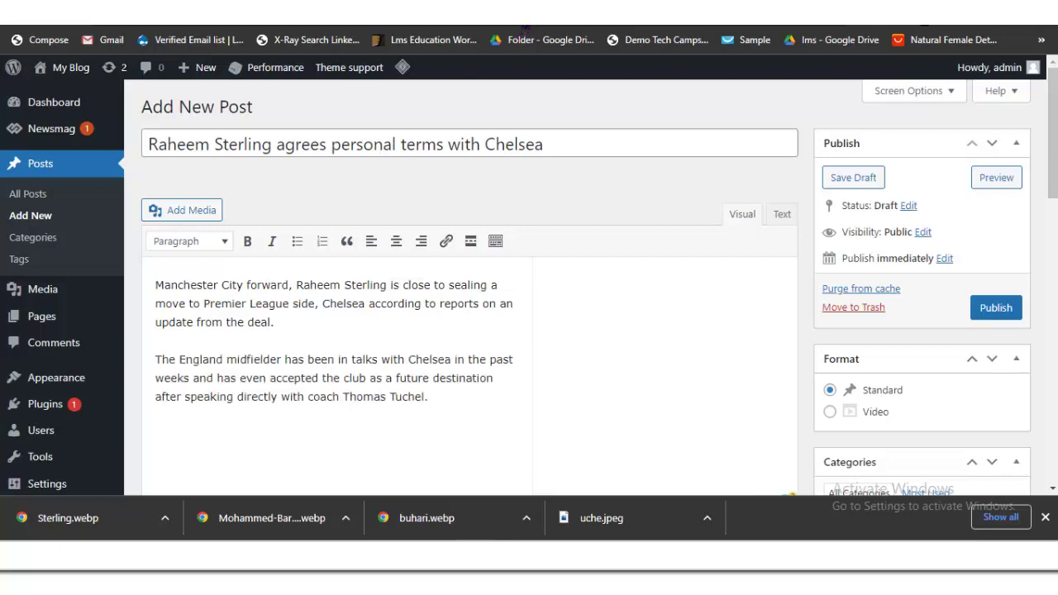
scroll(529, 289, "down", 3)
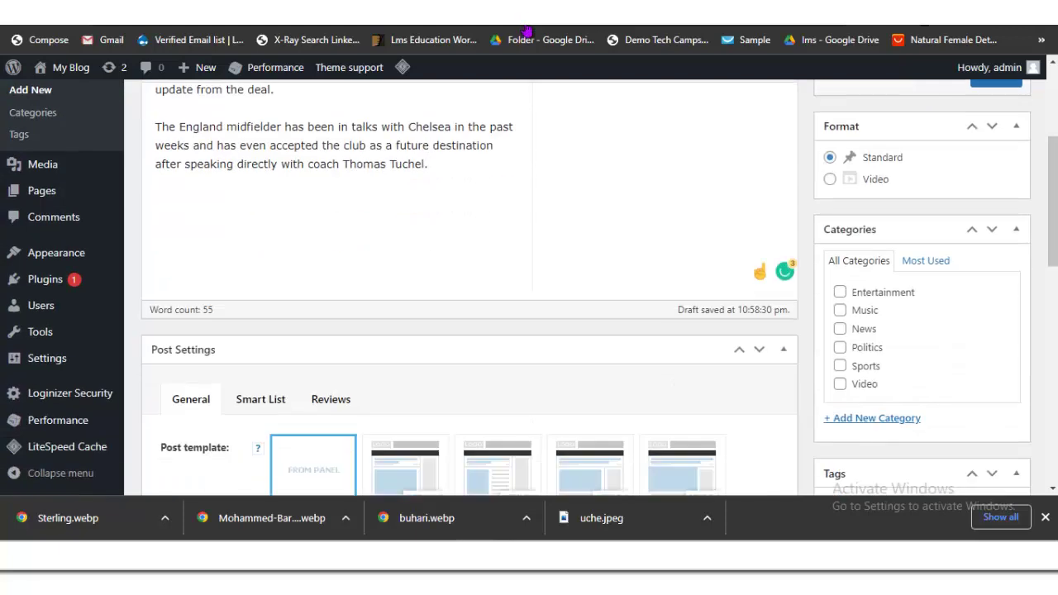
Step: Upload Sterling.webp from Downloads and set it as the post's featured image
scroll(529, 289, "down", 8)
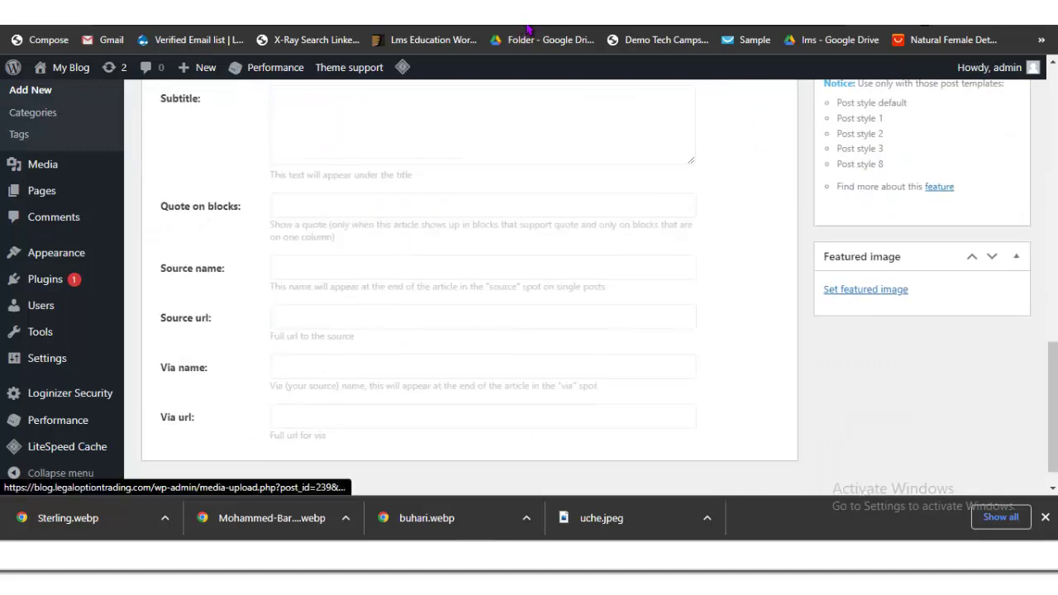
left_click(866, 289)
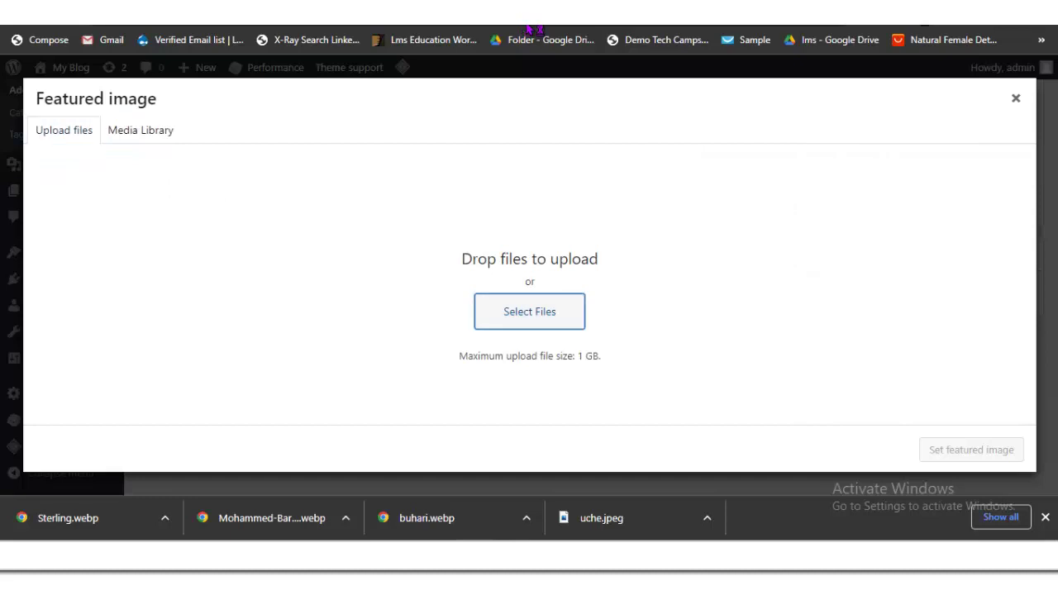
key("Return")
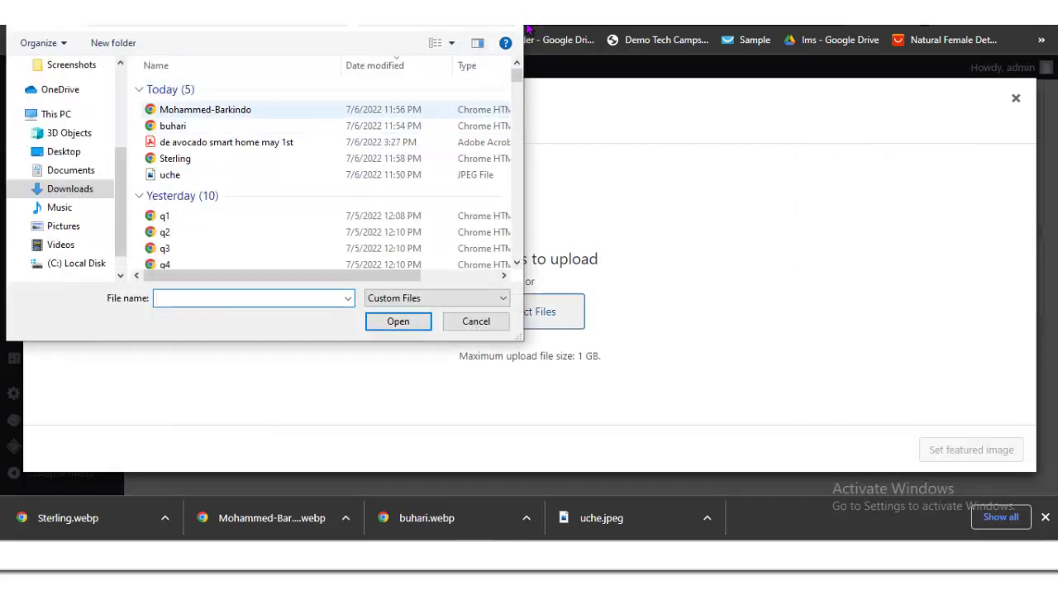
left_click(174, 158)
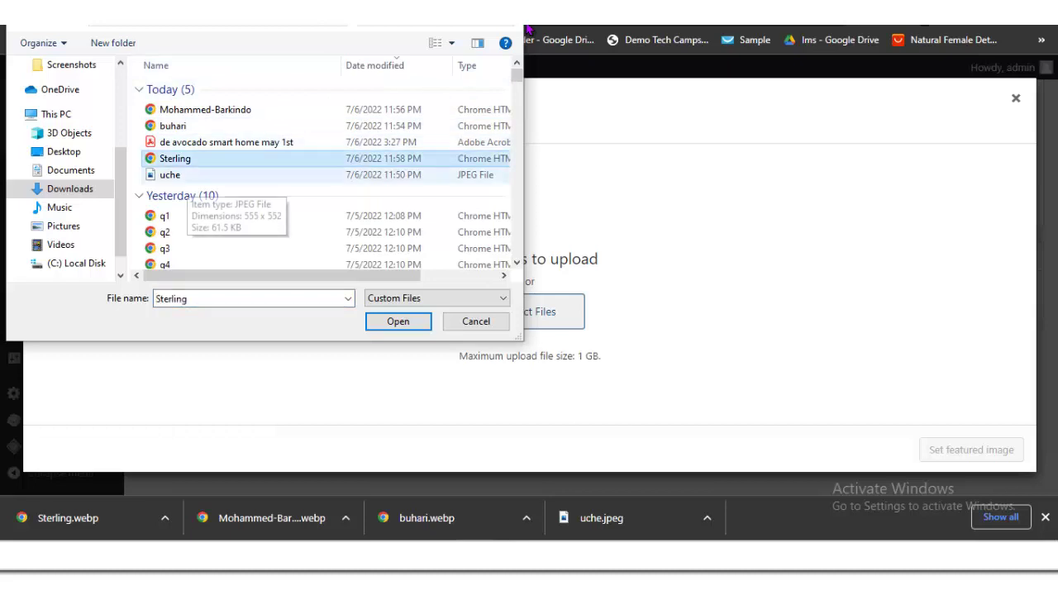
key("Return")
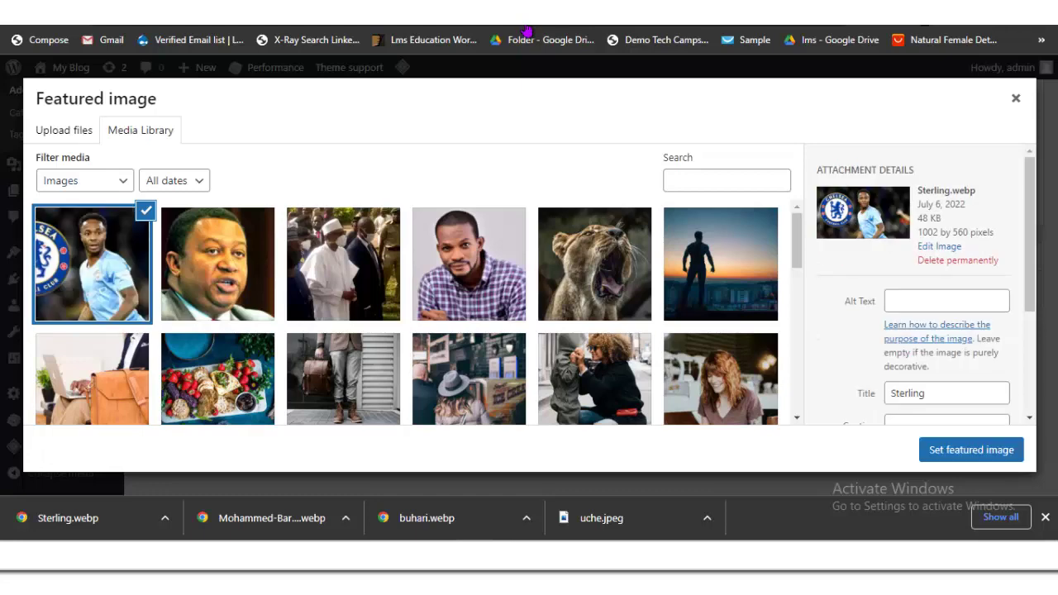
left_click(971, 450)
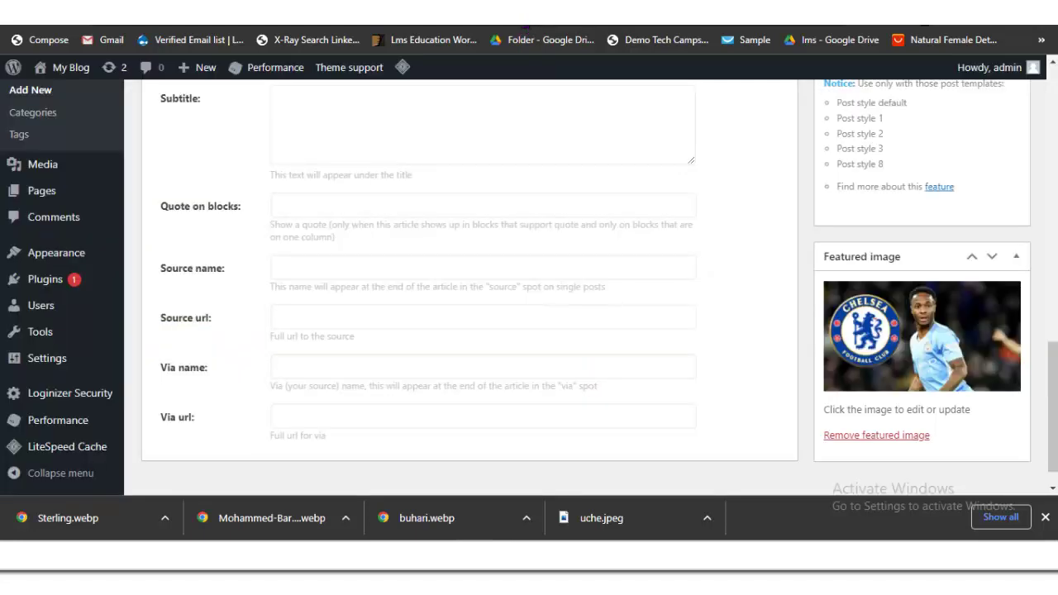
scroll(527, 32, "up", 15)
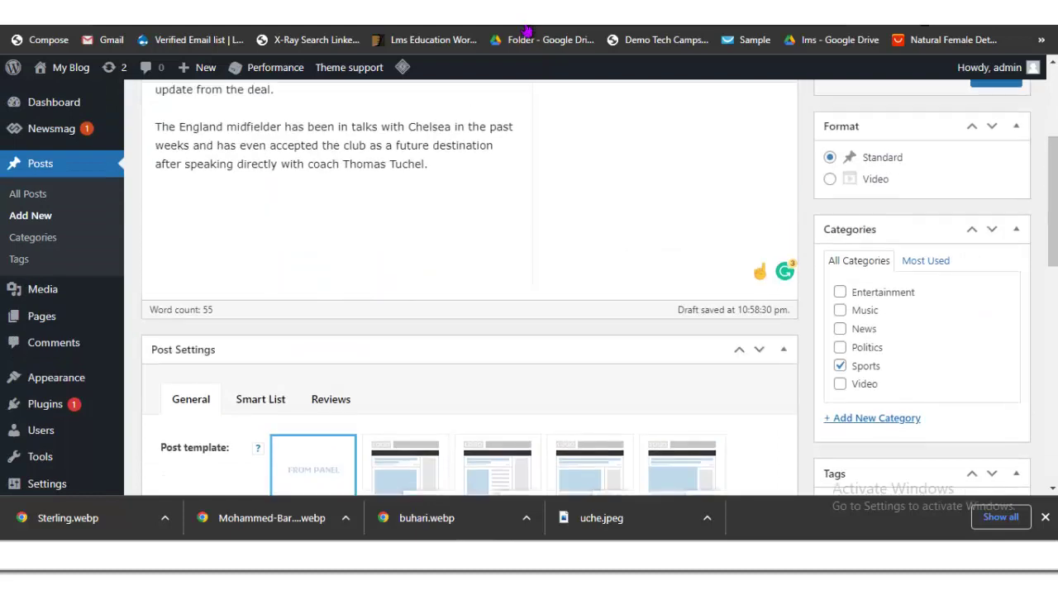
Step: Publish the Raheem Sterling post, confirm it sits under Sports, then go to tooXclusive
left_click(996, 230)
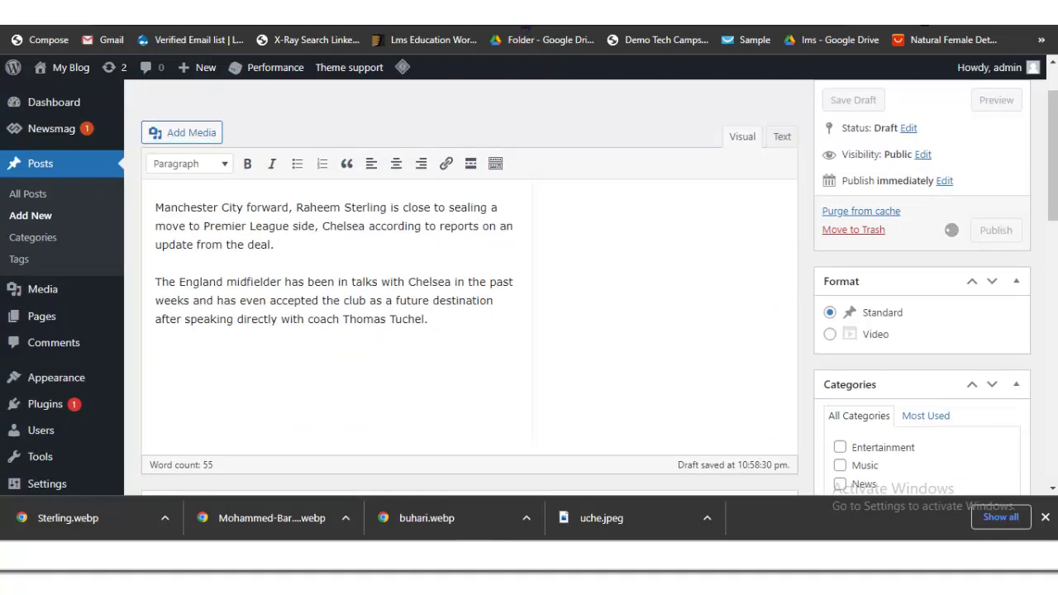
scroll(527, 29, "down", 5)
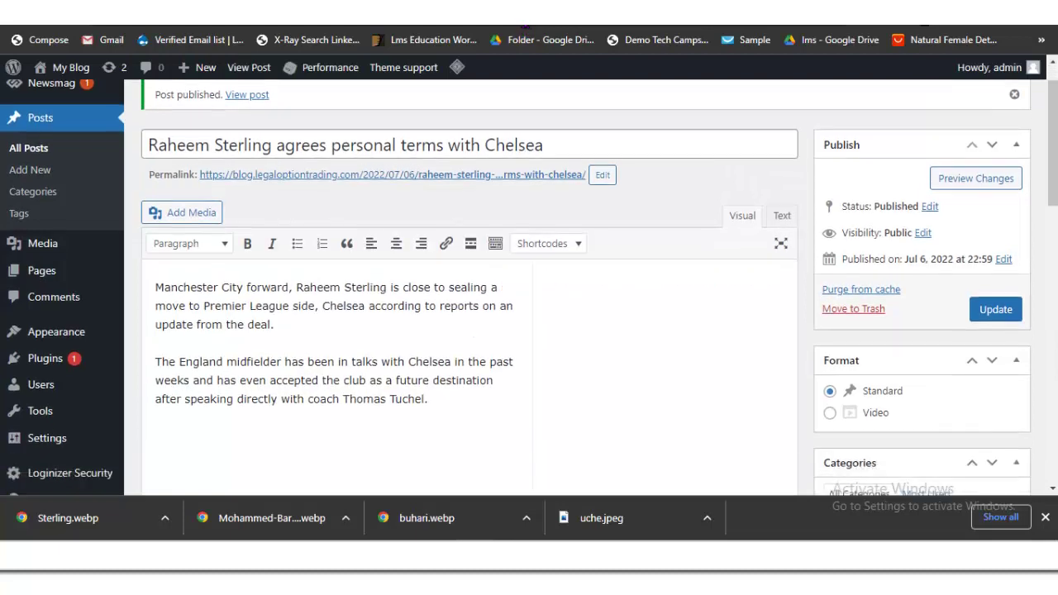
scroll(527, 29, "down", 3)
scroll(527, 29, "up", 6)
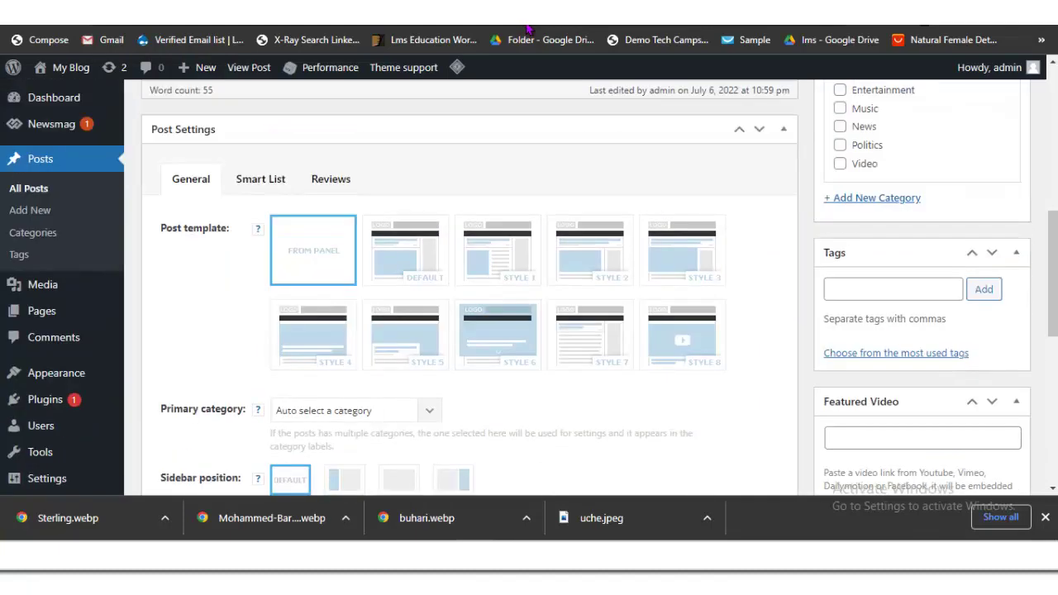
scroll(527, 29, "down", 2)
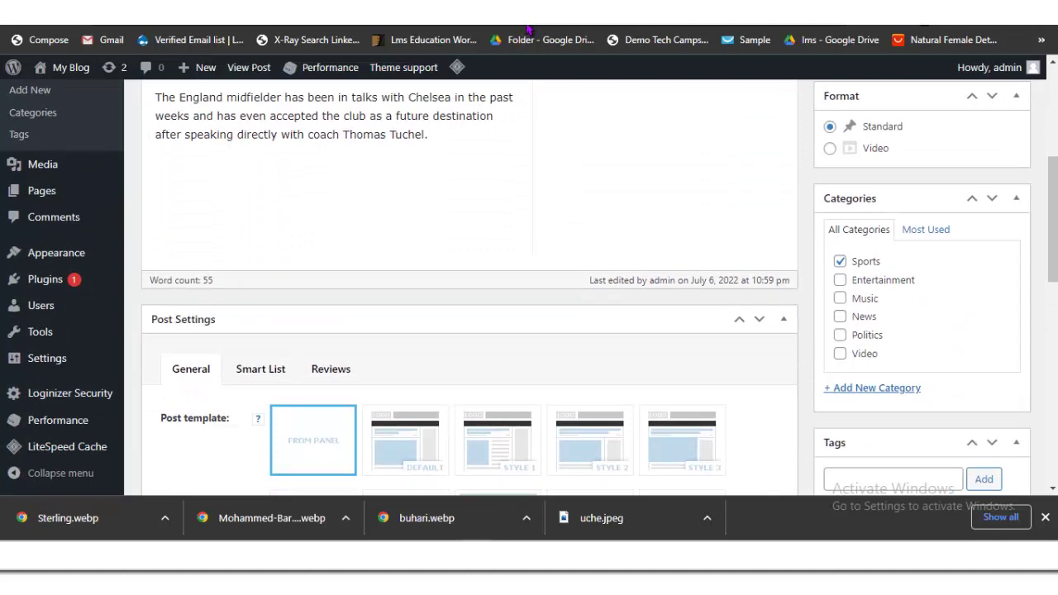
key("ctrl+Tab")
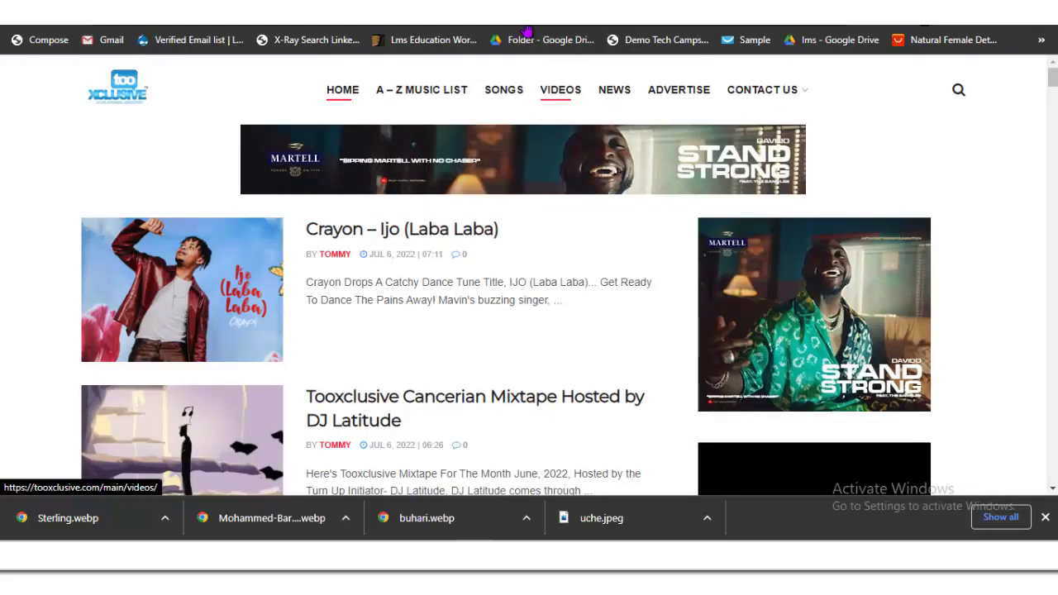
Step: Open the Pheelz x Rayvanny 'Finesse (East African Remix)' article from tooXclusive's Videos page
key("Return")
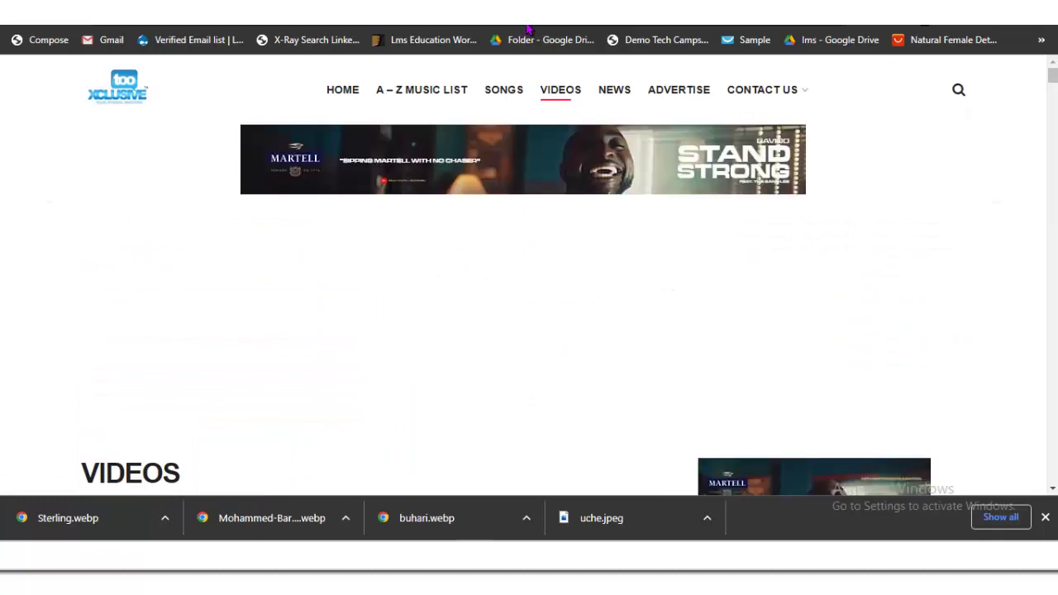
key("Page_Down")
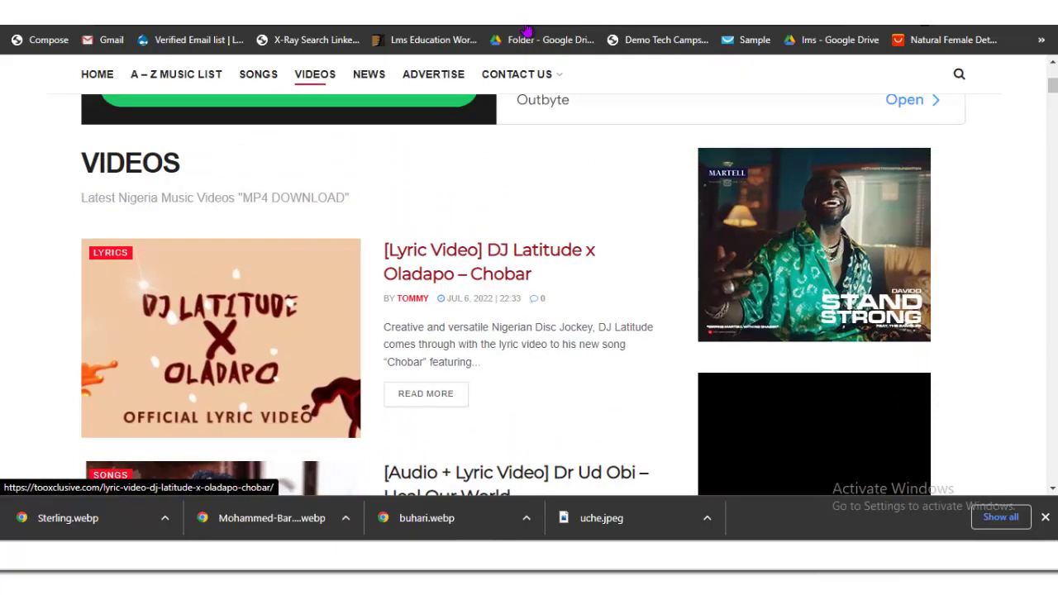
key("Page_Down")
key("Page_Down")
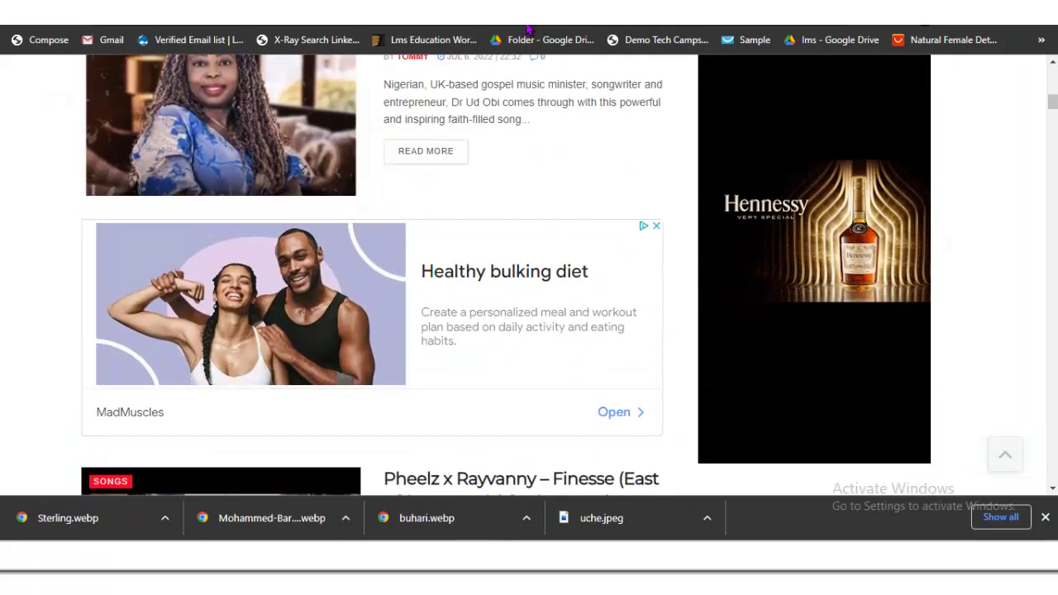
key("Down")
key("Down")
key("Down")
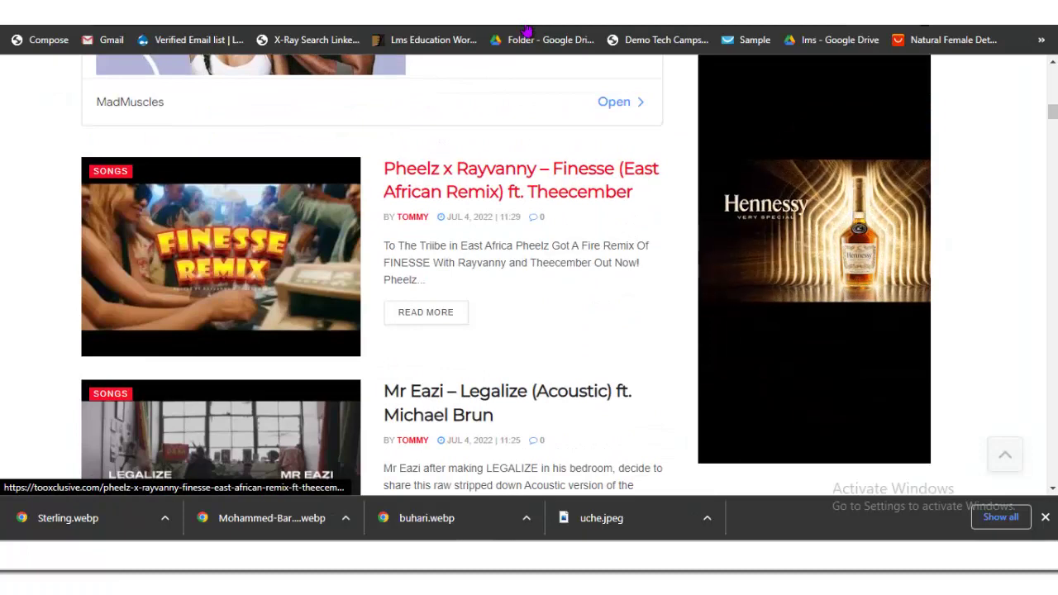
left_click(521, 179)
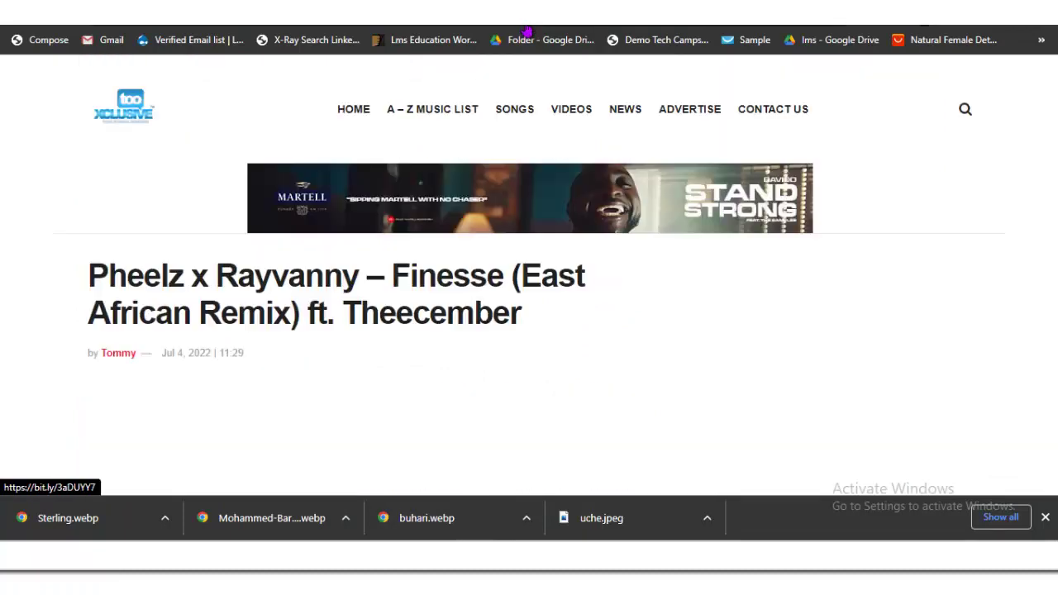
key("Down")
key("Down")
key("Down")
key("Down")
key("Down")
key("Down")
key("Down")
key("Down")
key("Down")
key("Down")
key("Down")
key("Down")
key("Down")
key("Down")
key("Down")
key("Down")
key("Down")
key("Down")
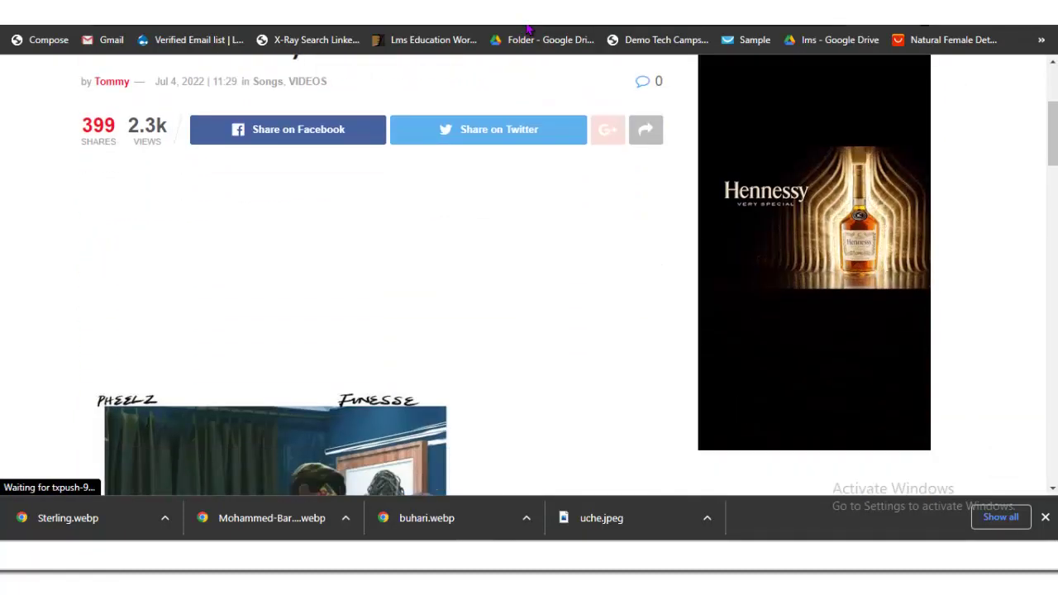
key("Down")
key("Down")
key("Down")
key("Down")
key("Down")
key("Down")
key("Down")
key("Down")
key("Down")
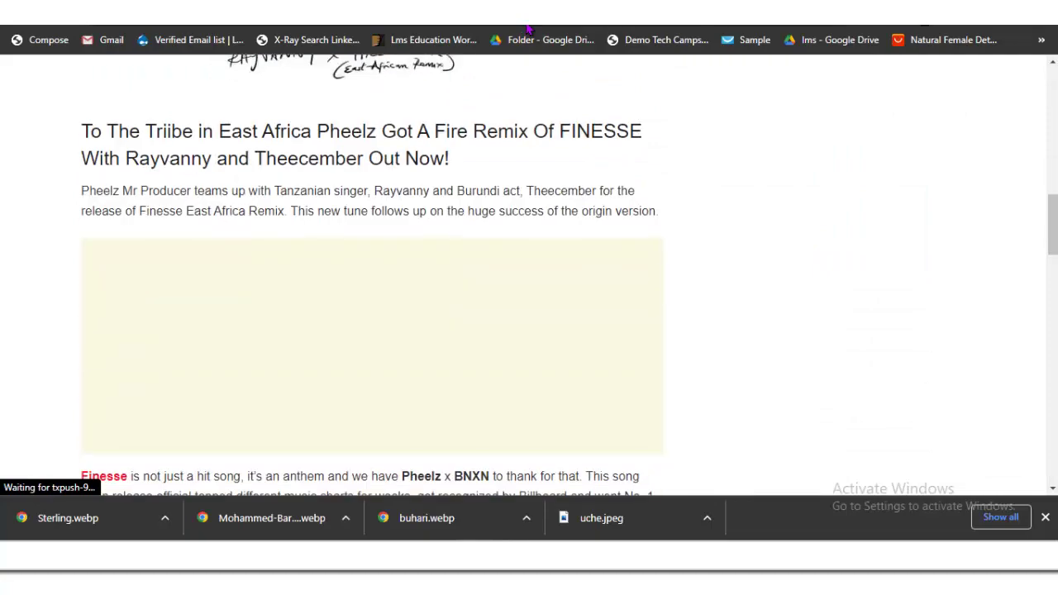
key("Down")
key("Down")
key("Down")
key("Down")
key("Down")
key("Down")
key("Down")
key("Down")
key("Down")
key("Down")
key("Down")
key("Down")
key("Down")
key("Down")
key("Down")
key("Down")
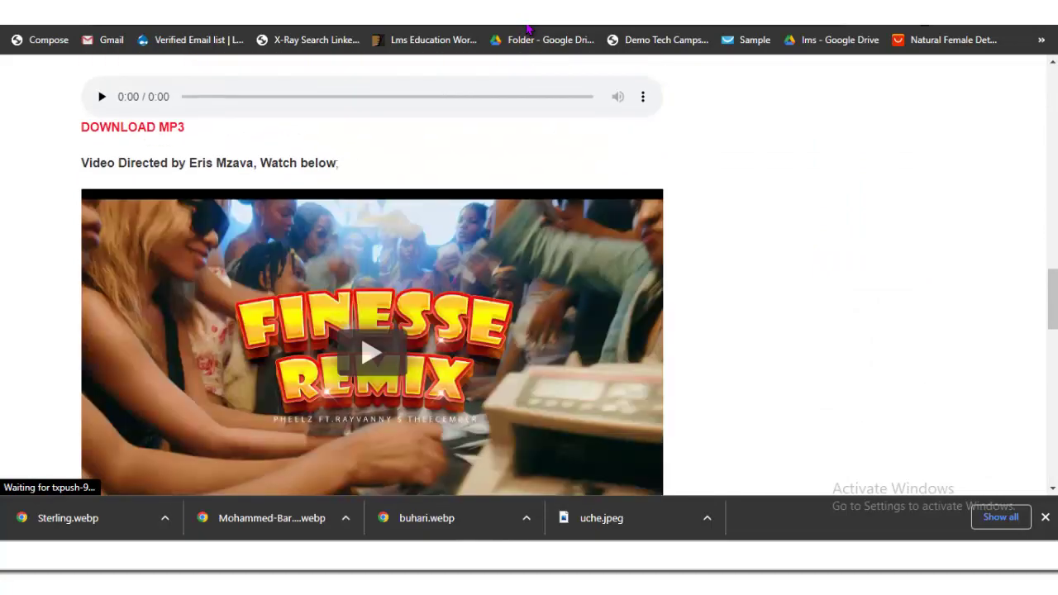
key("Home")
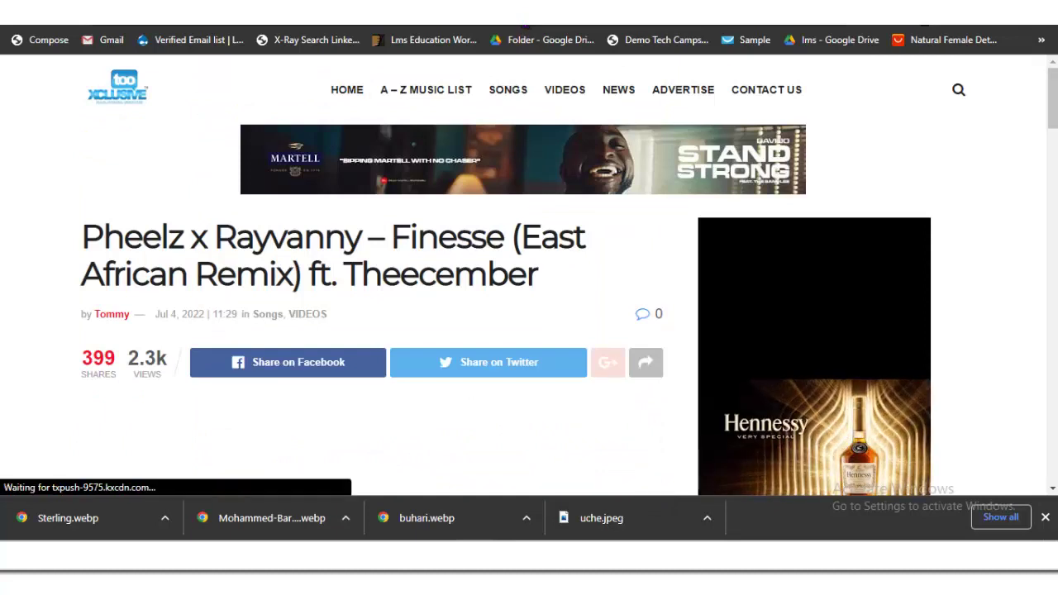
Step: Copy the 'Pheelz x Rayvanny – Finesse (East African Remix) ft. Theecember' title into a new post
left_click_drag(539, 274, 81, 236)
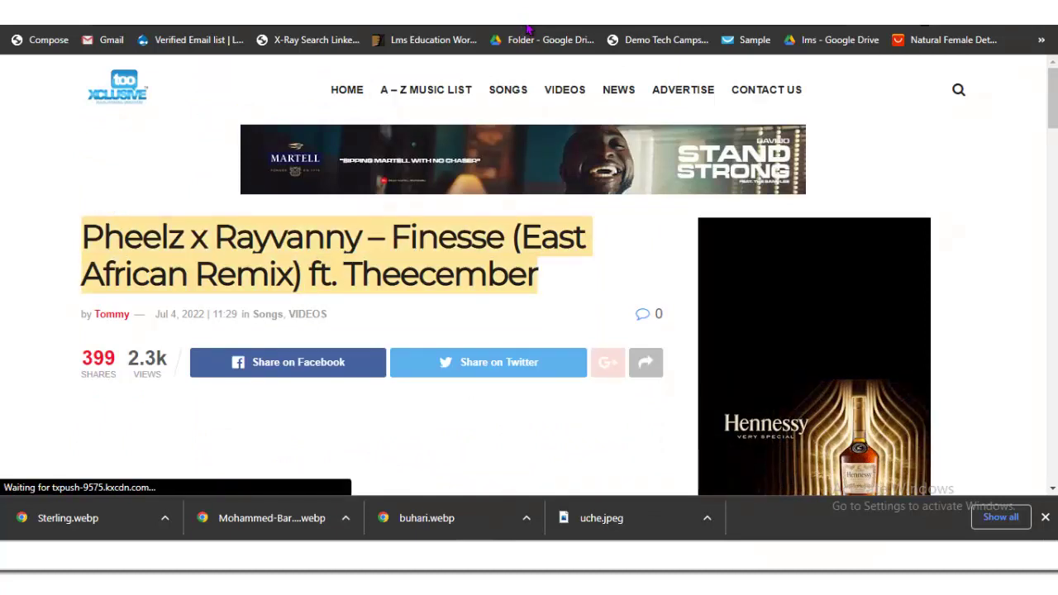
right_click(115, 235)
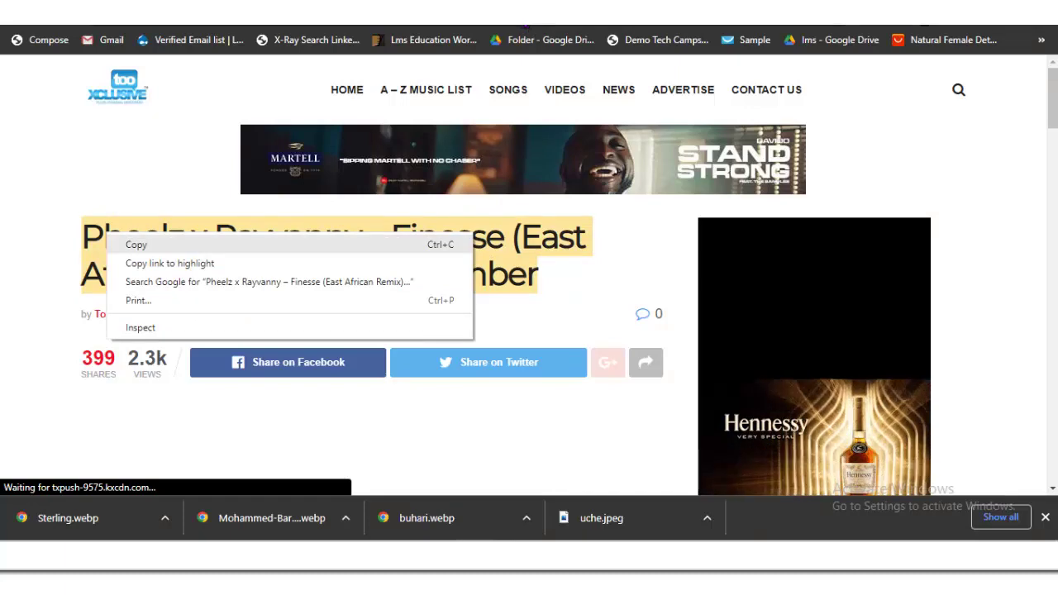
left_click(135, 243)
left_click(527, 29)
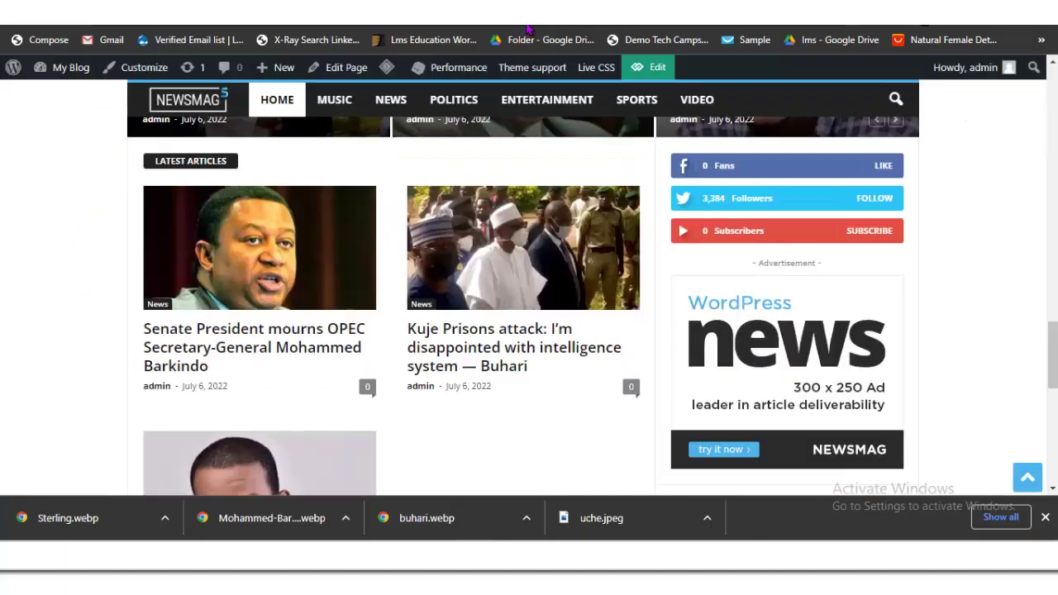
left_click(528, 29)
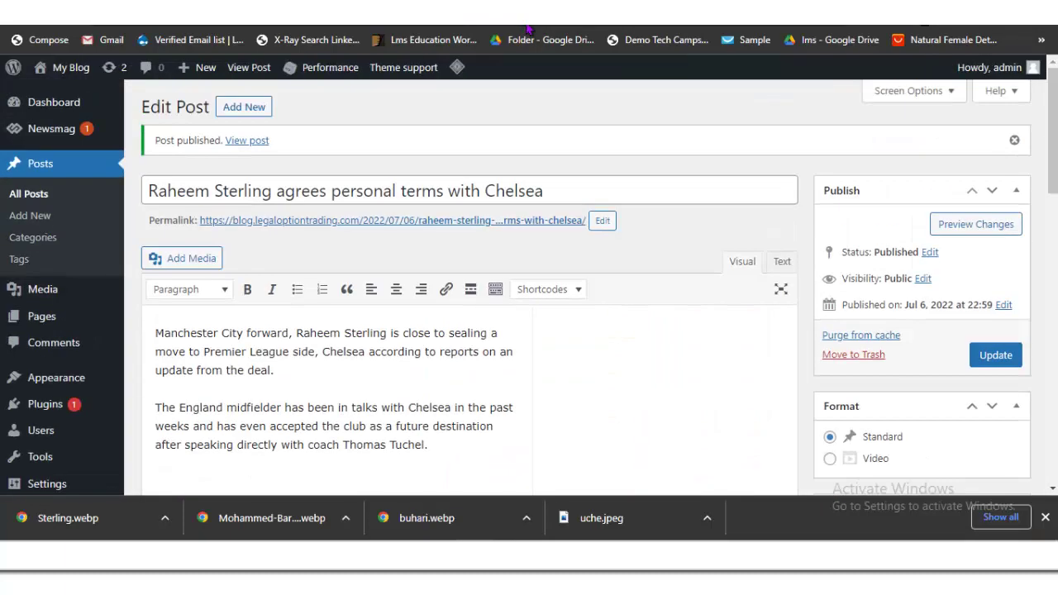
key("Tab")
key("Return")
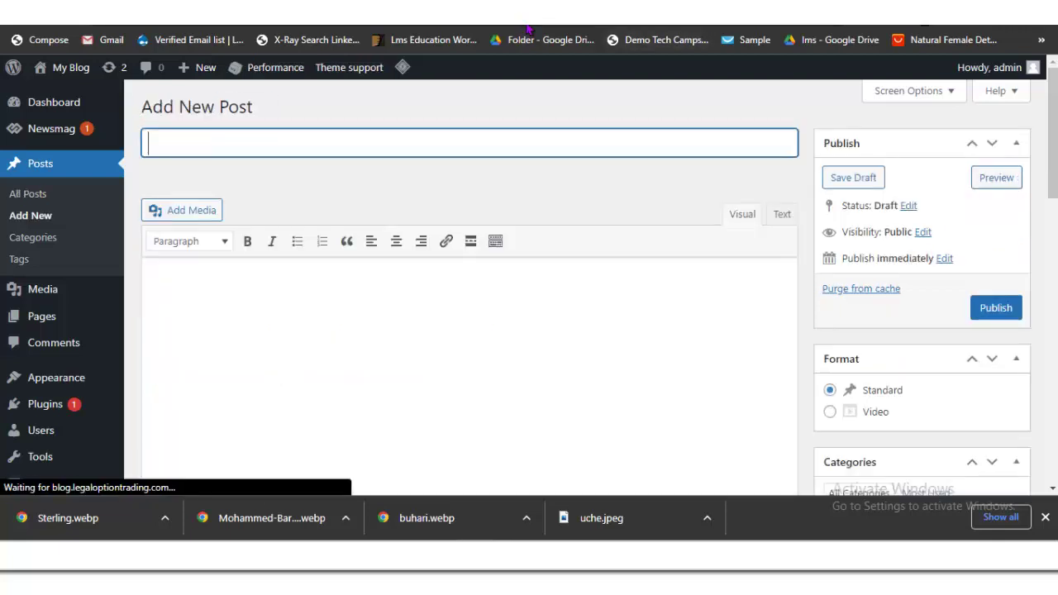
key("ctrl+v")
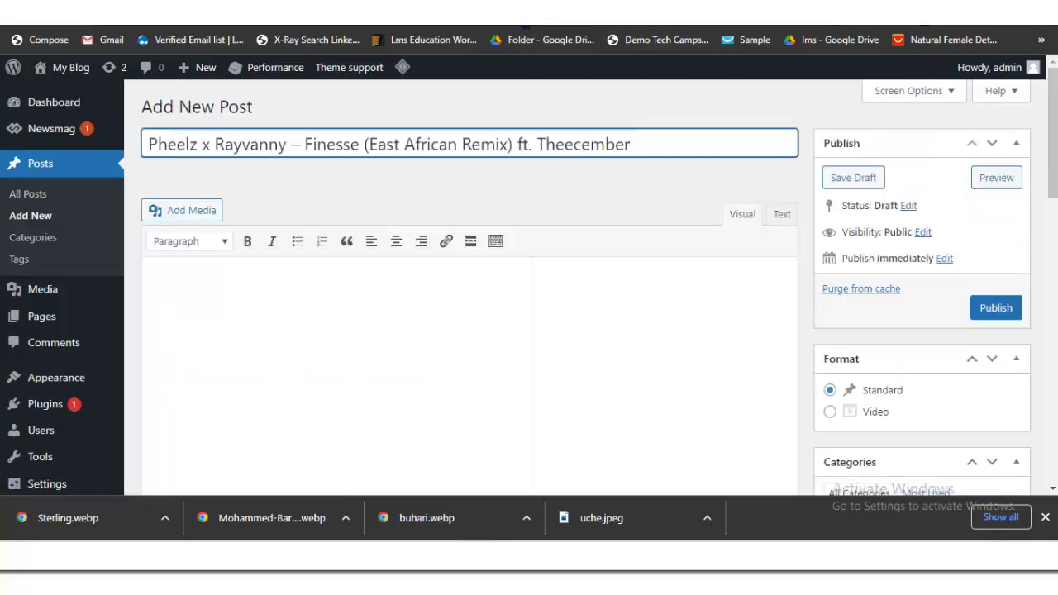
key("ctrl+Tab")
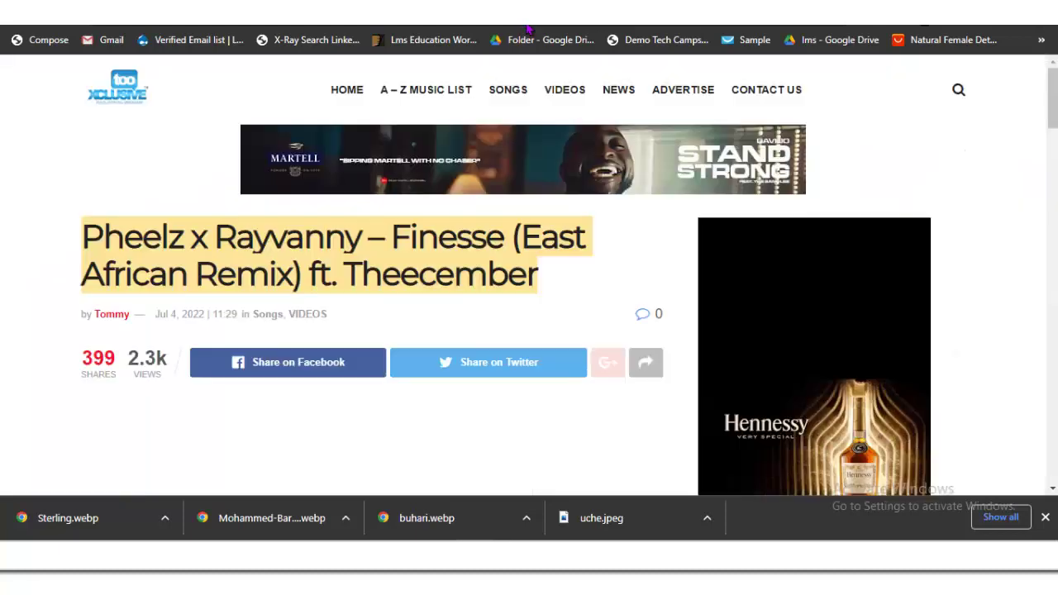
Step: Save the Finesse remix cover art to Downloads as remixx.jpeg
key("Page_Down")
right_click(238, 212)
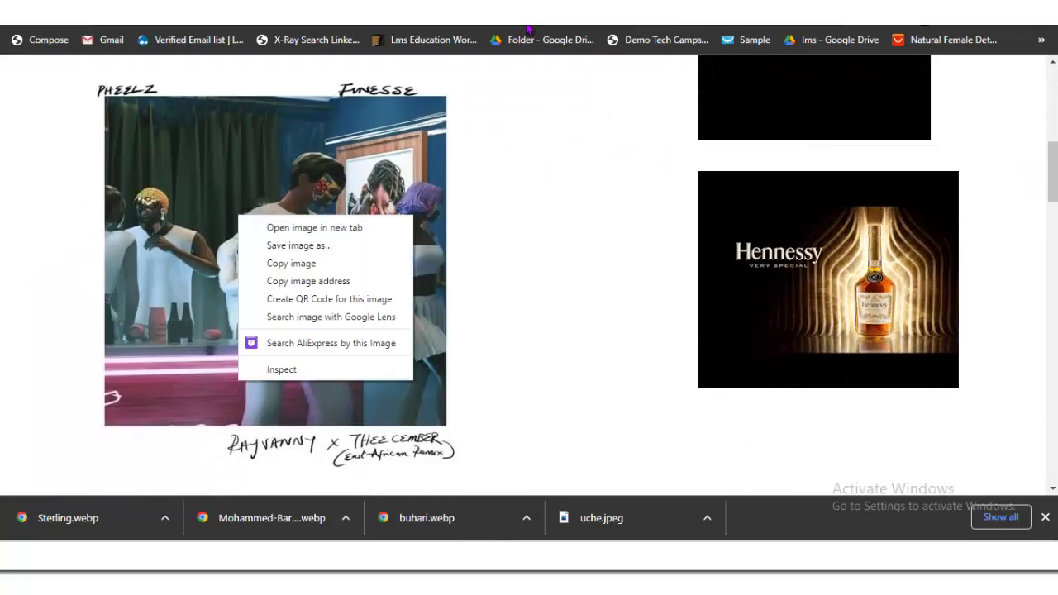
left_click(295, 243)
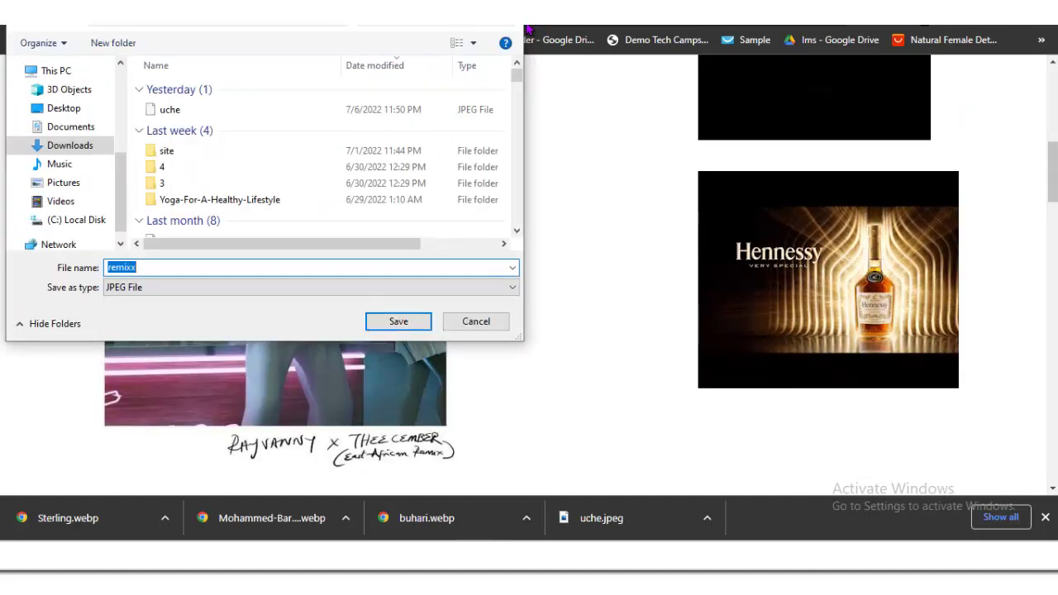
key("Escape")
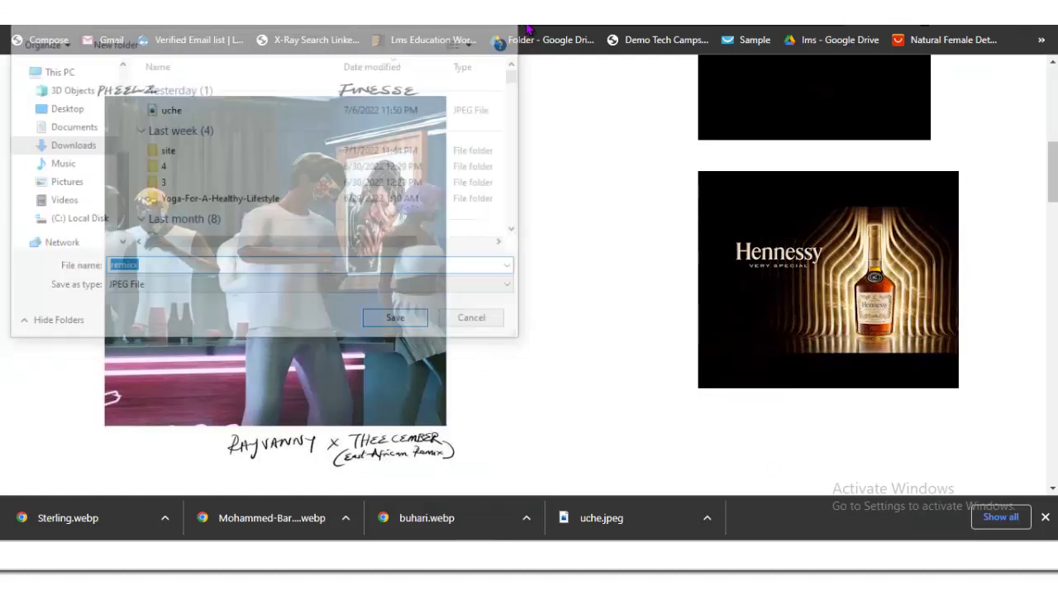
scroll(372, 273, "down", 4)
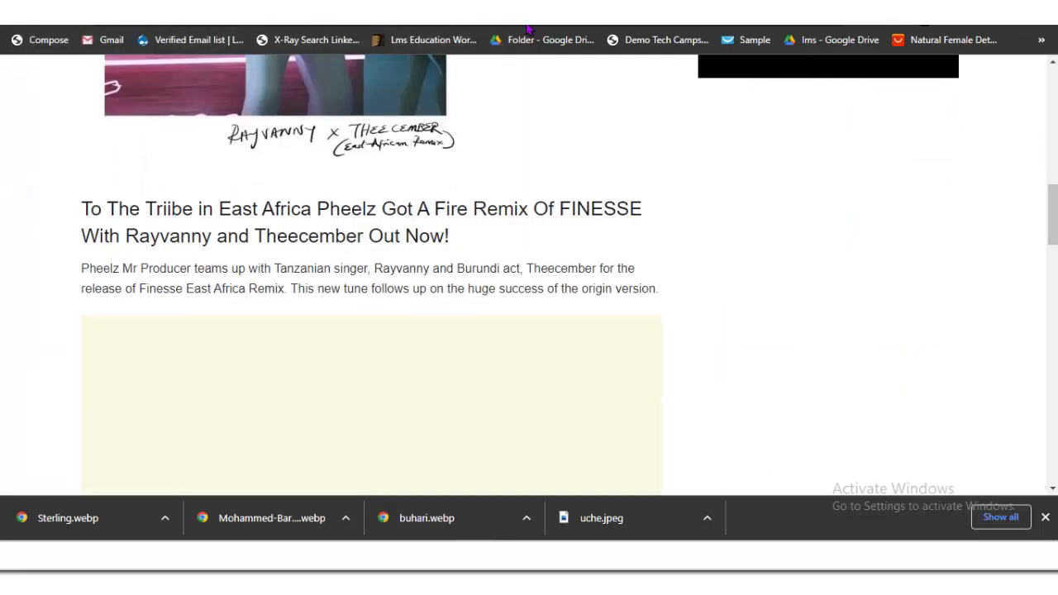
scroll(533, 29, "down", 3)
scroll(533, 30, "up", 2)
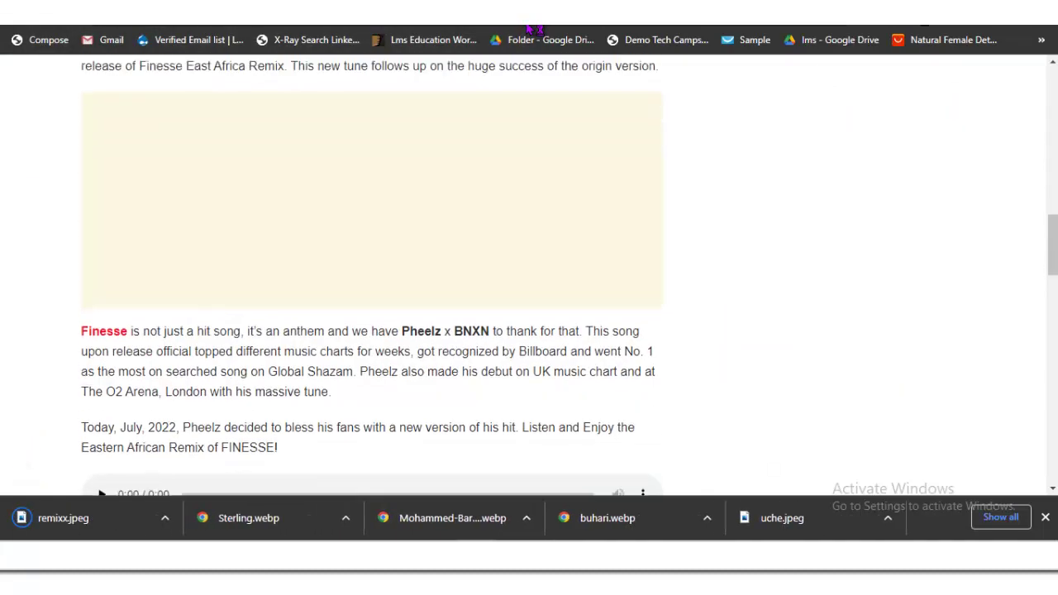
Step: Paste the article's heading and intro paragraph into the new post body
scroll(526, 27, "up", 1)
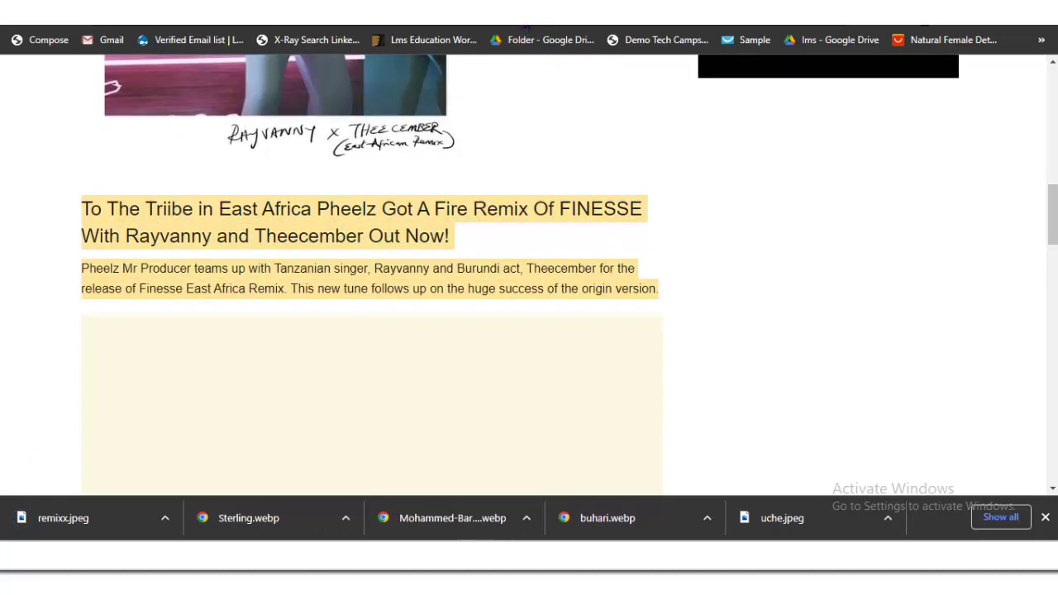
key("Menu")
key("Escape")
key("ctrl+Tab")
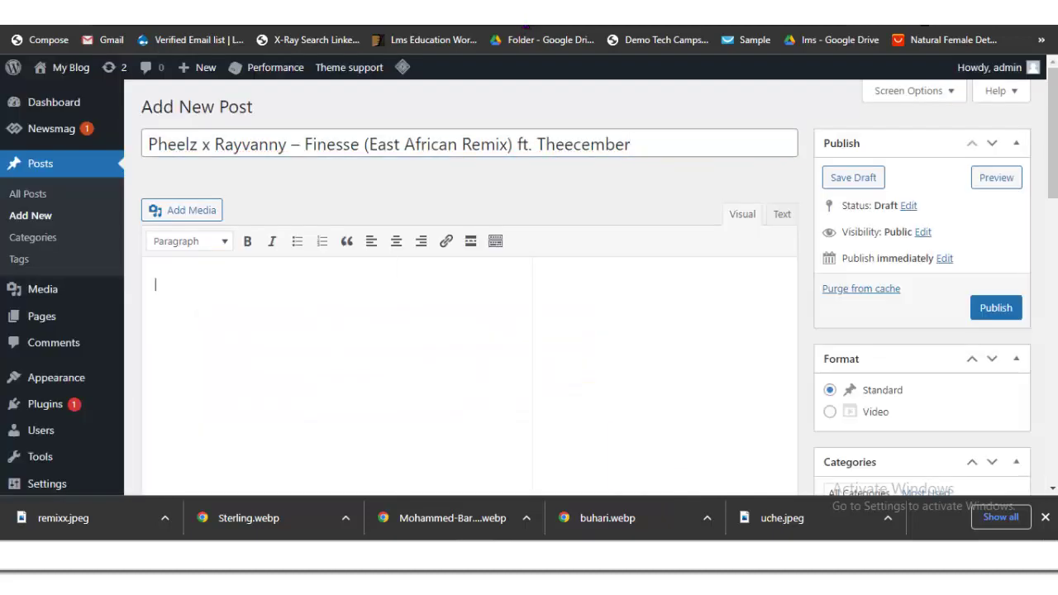
type("To The Triibe in East Africa Pheelz Got A Fire Remix Of FINESSE With Rayvanny and Theecember Out Now! Pheelz Mr Producer teams up with Tanzanian singer, Rayvanny and Burundi act, Theecember for the release of Finesse East Africa Remix. This new tune follows up on the huge success of the origin version.")
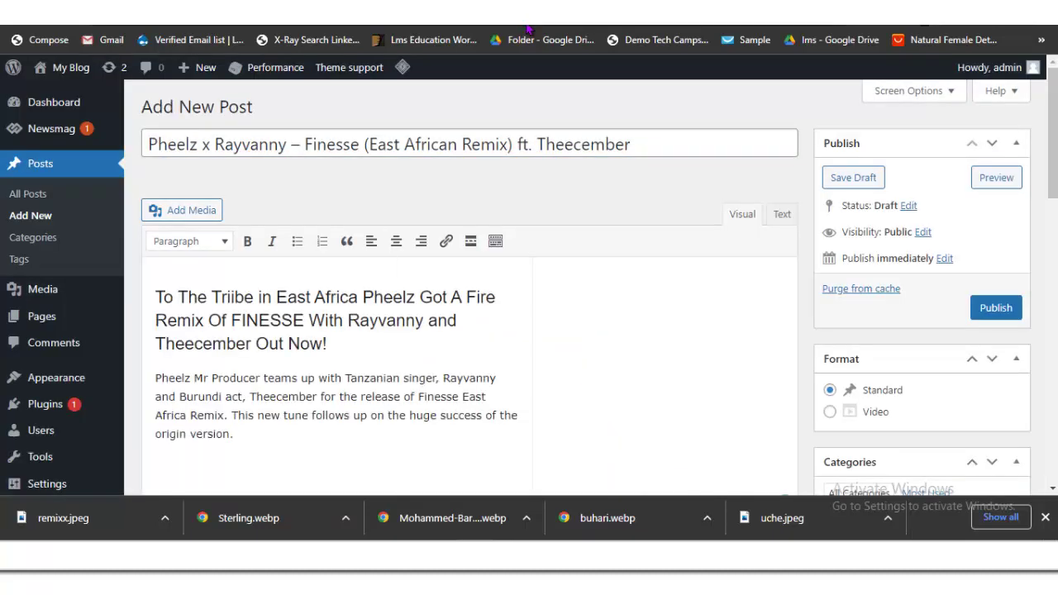
Step: Append the Finesse and Today paragraphs after 'origin version.' in the post
key("ctrl+shift+Tab")
key("Tab")
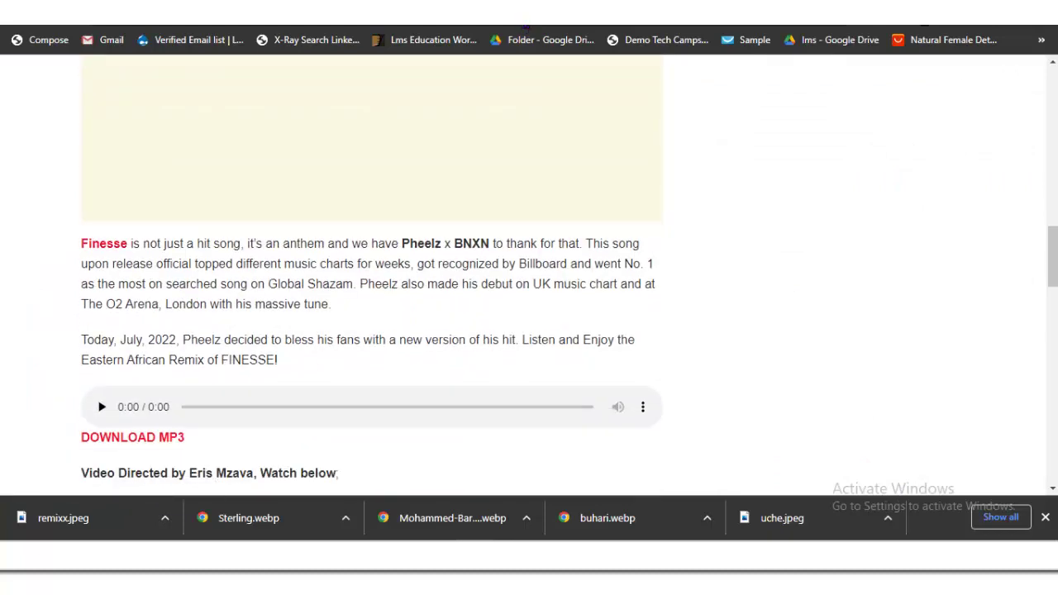
key("shift+Up")
key("shift+Up")
key("shift+Up")
key("shift+Up")
key("shift+Up")
key("shift+Up")
key("Menu")
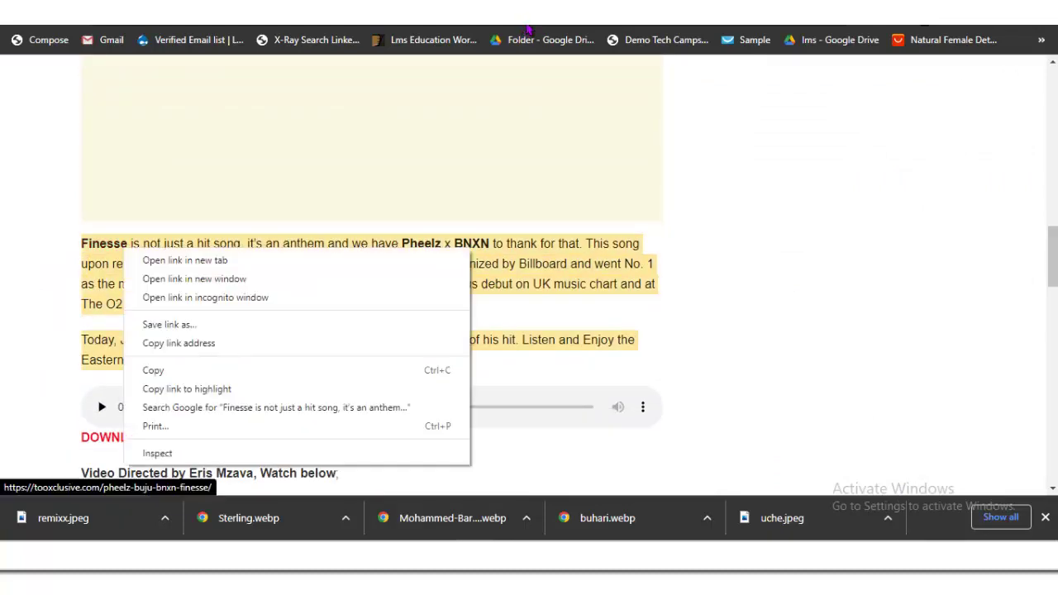
key("Down")
key("Down")
key("Down")
key("Down")
key("Return")
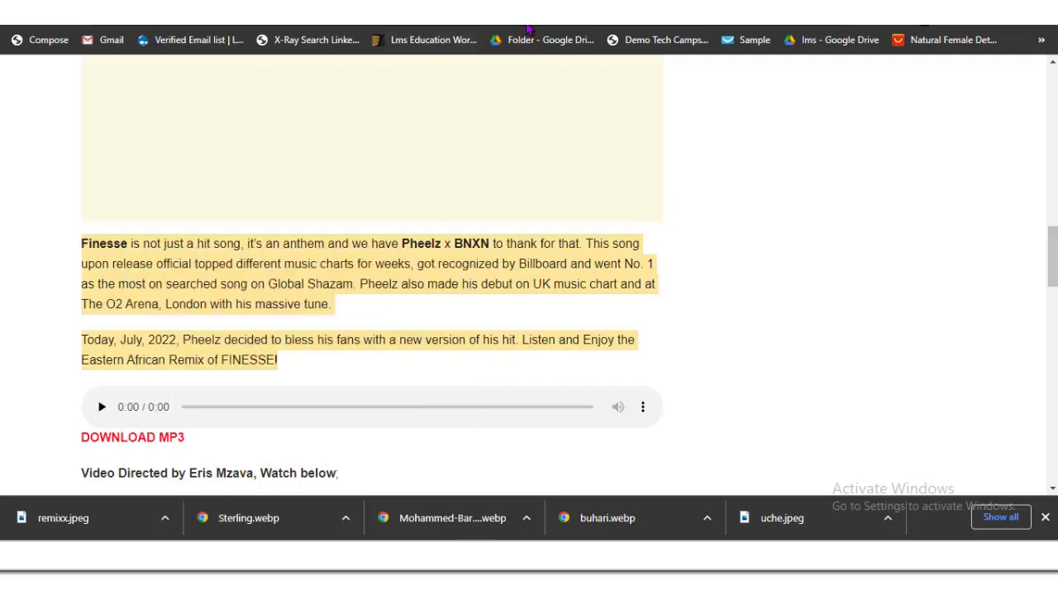
key("ctrl+Tab")
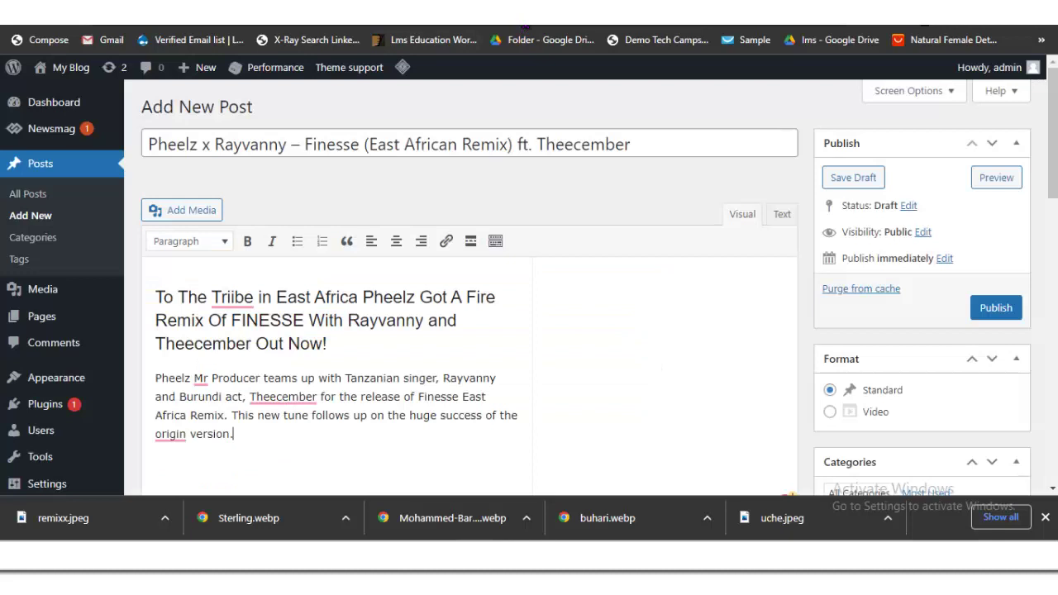
key("ctrl+v")
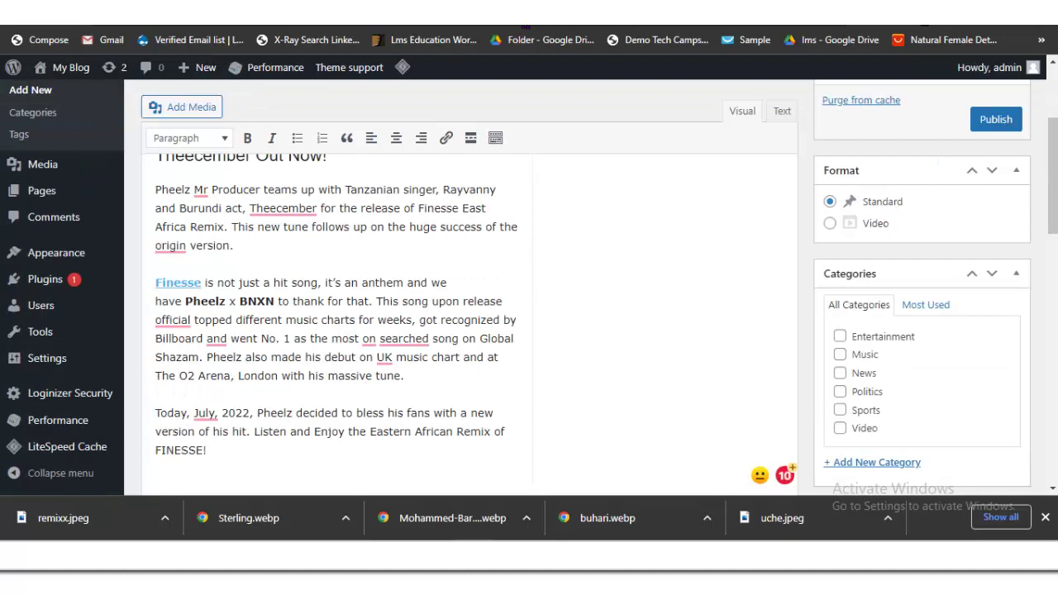
Step: Unlink the word Finesse and change 'on searched' to 'on a searched'
left_click(178, 283)
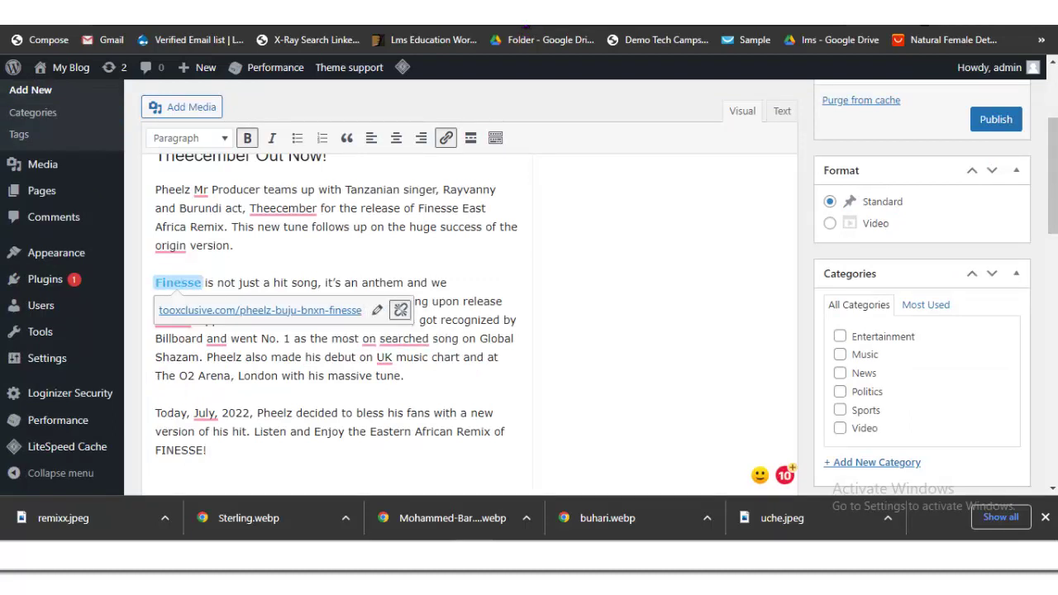
left_click(400, 310)
left_click(404, 339)
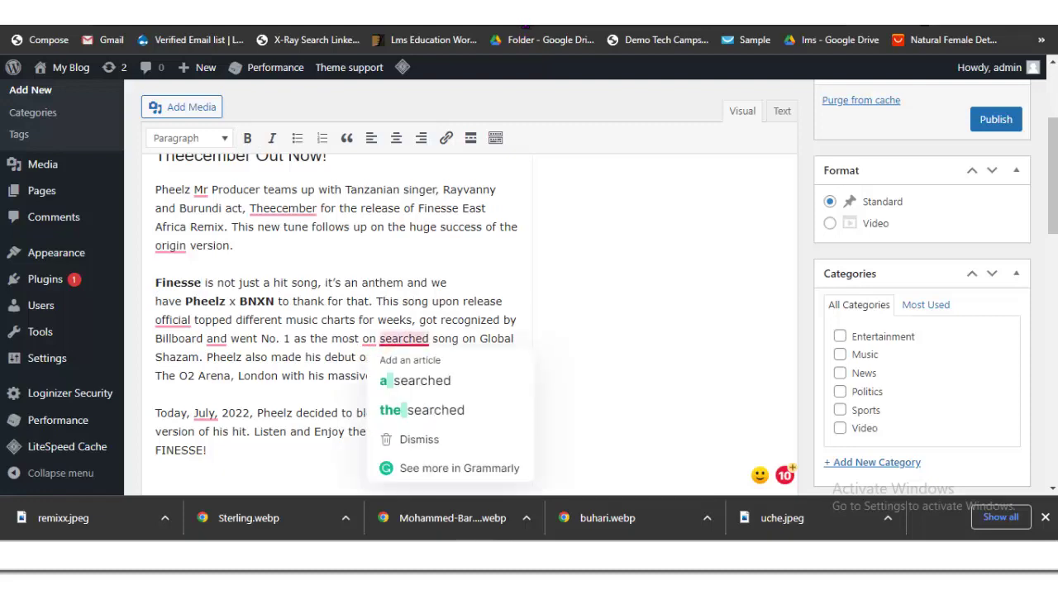
left_click(417, 379)
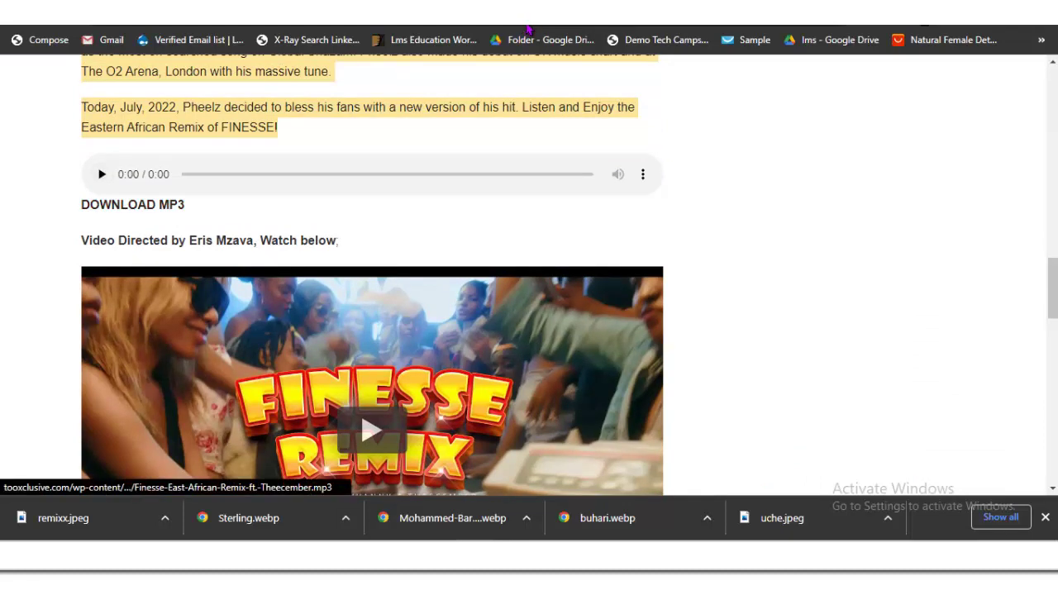
Step: Copy the URL of the embedded Finesse Remix YouTube video, then return to the WordPress editor
scroll(372, 272, "down", 1)
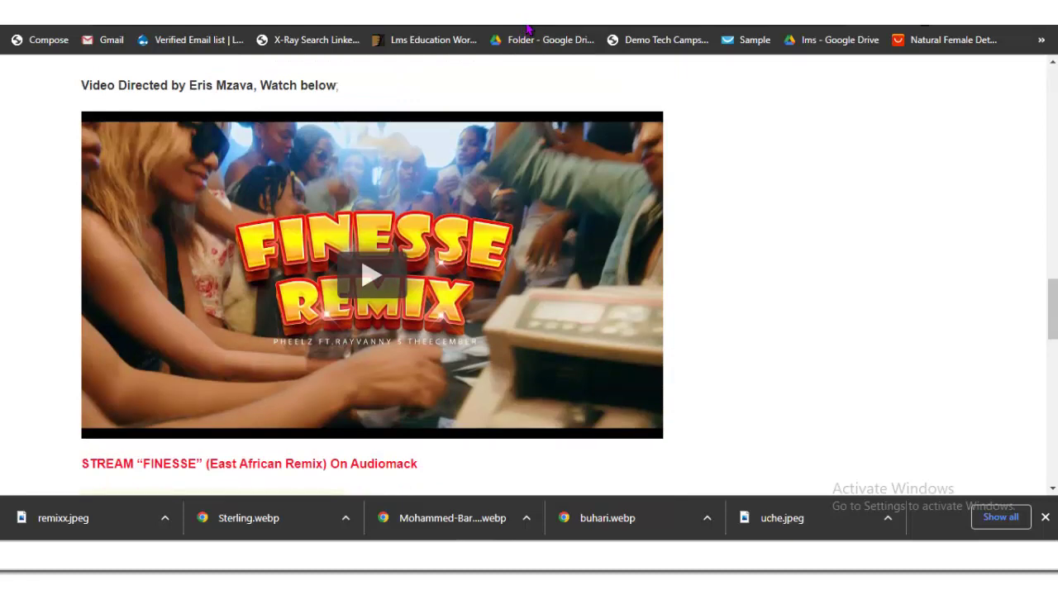
right_click(325, 221)
key("Escape")
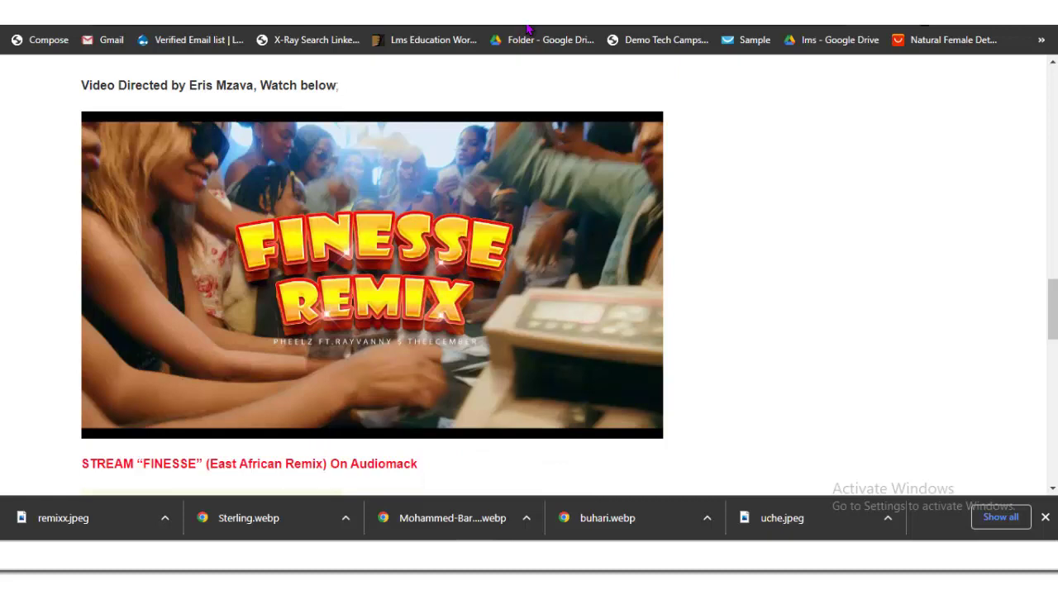
scroll(372, 273, "down", 3)
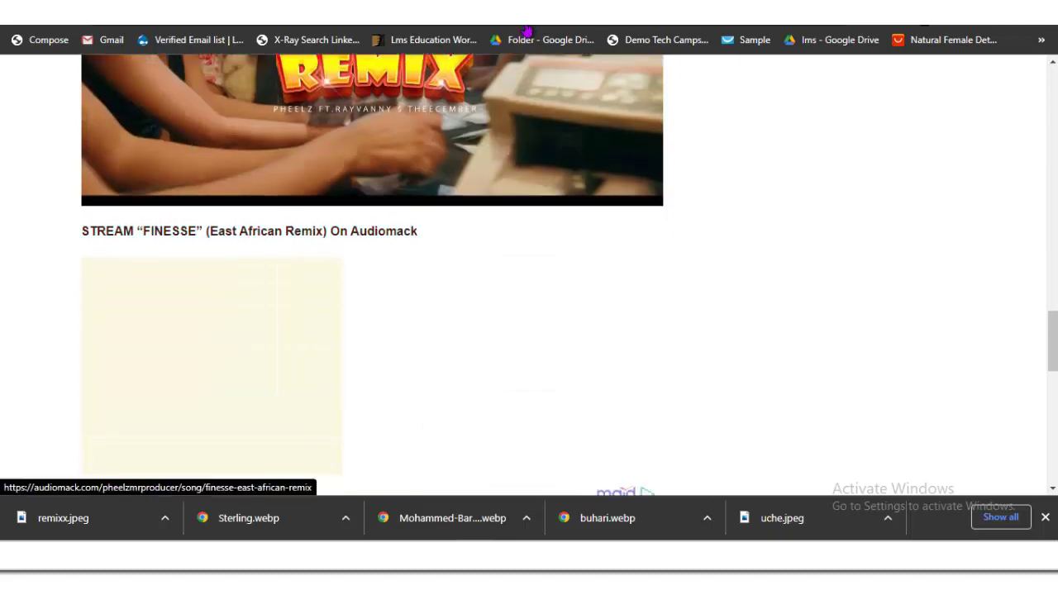
scroll(372, 273, "up", 3)
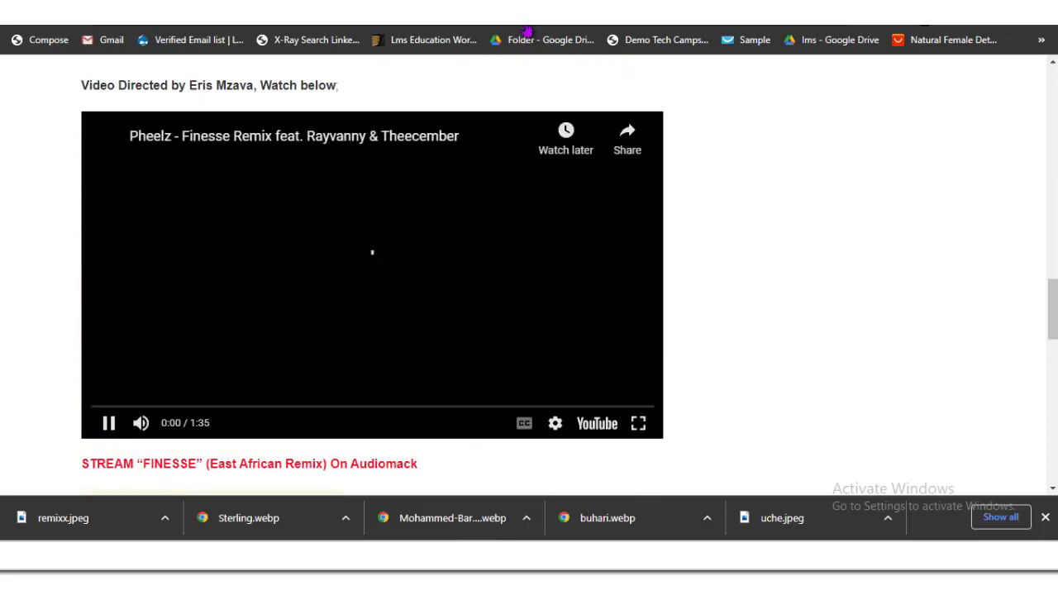
right_click(495, 261)
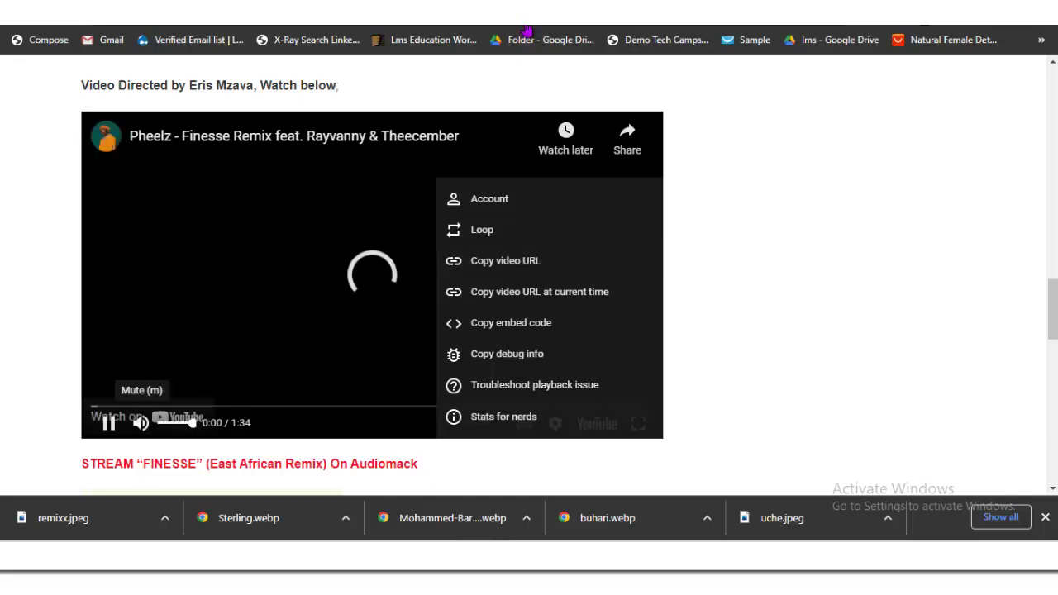
left_click(496, 261)
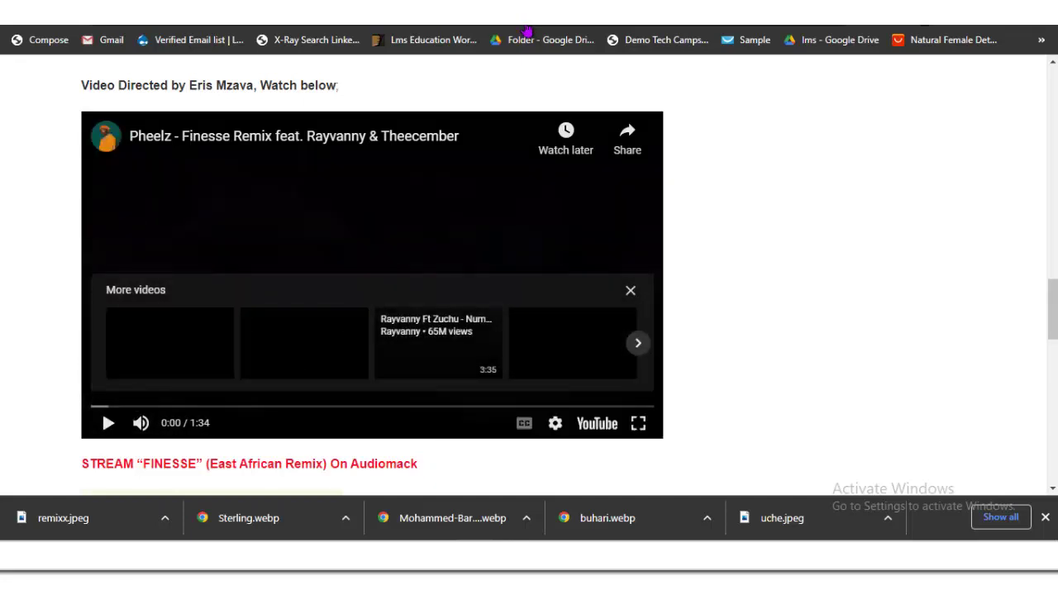
right_click(429, 261)
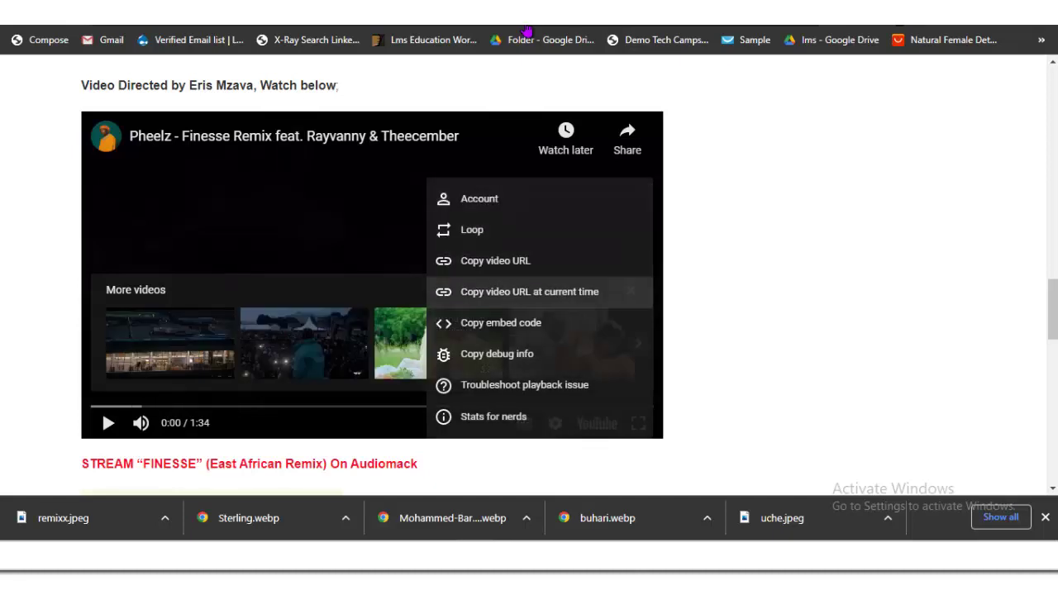
key("Escape")
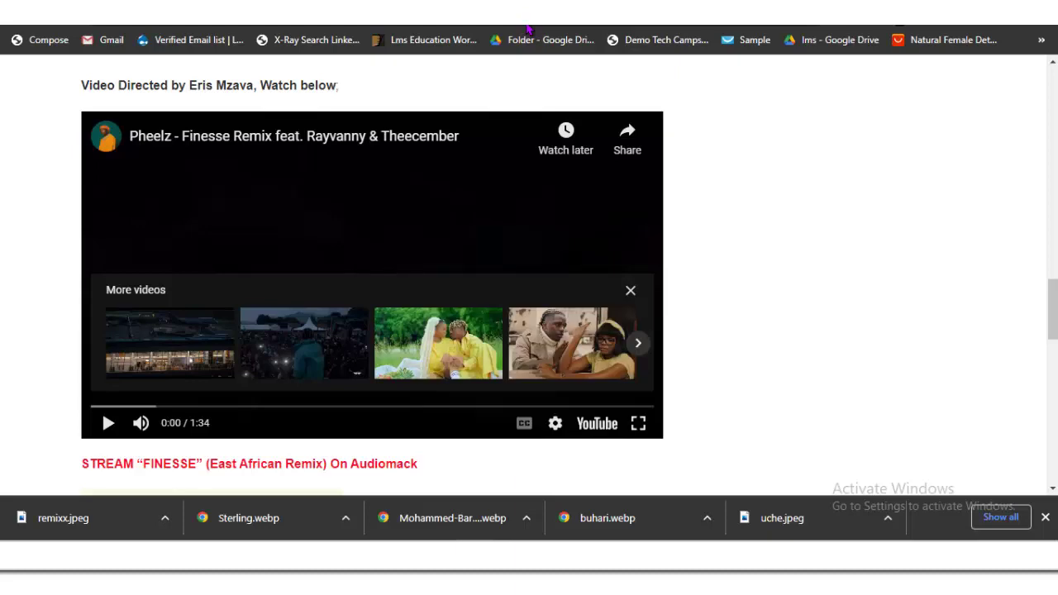
left_click(527, 27)
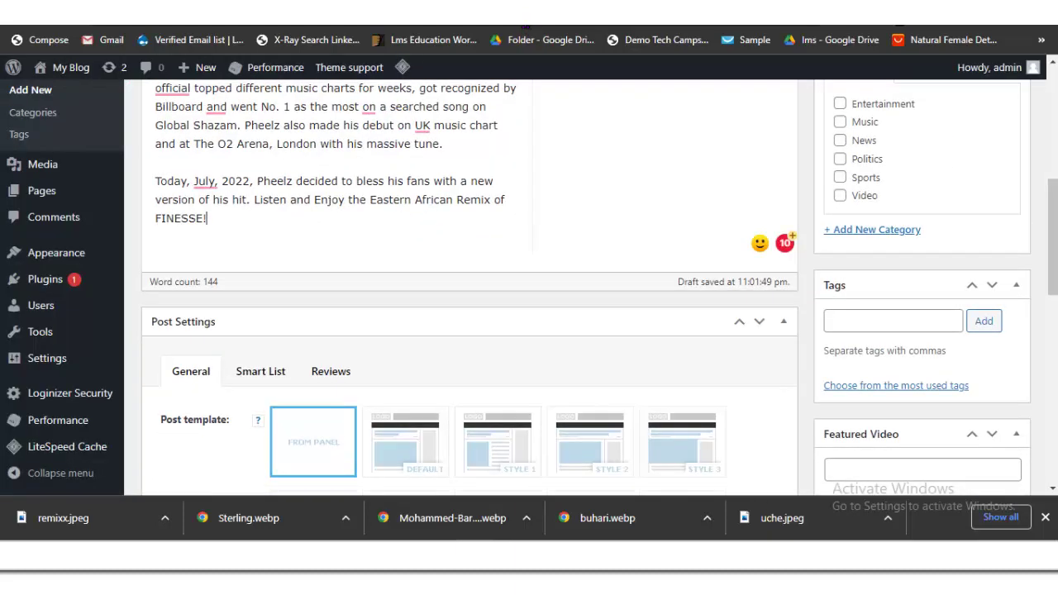
Step: Add a 'Watch Here:' line after FINESSE! and embed the pasted Finesse Remix YouTube link below it
key("Return")
key("Return")
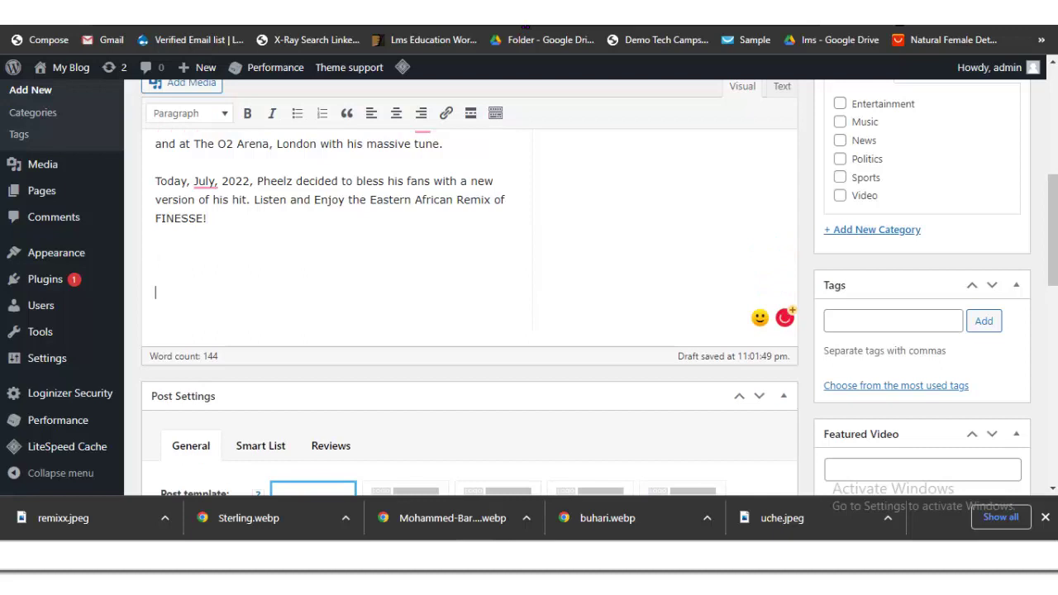
type("Watch Here:")
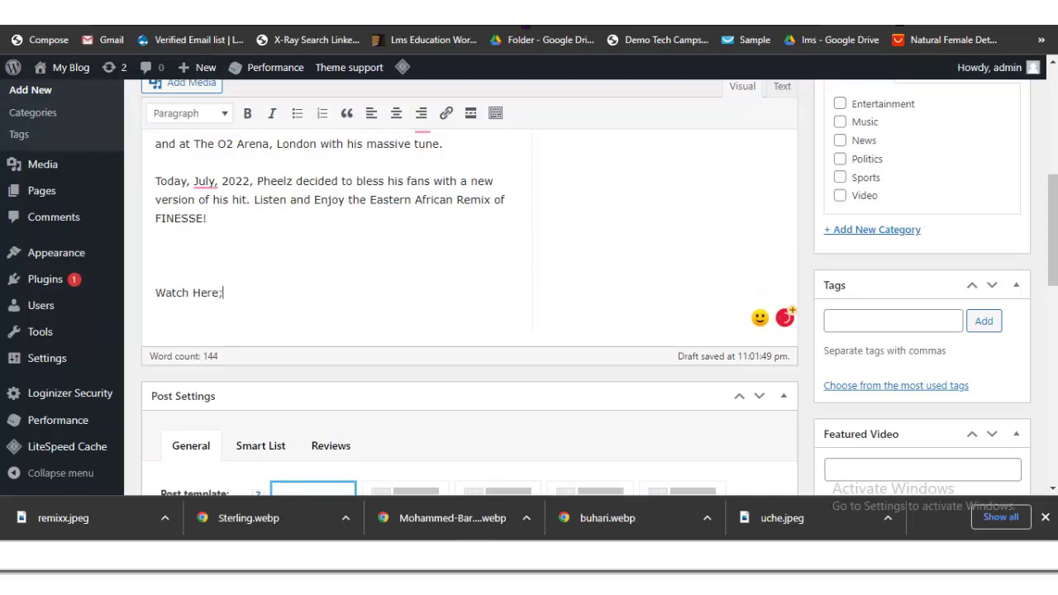
key("Return")
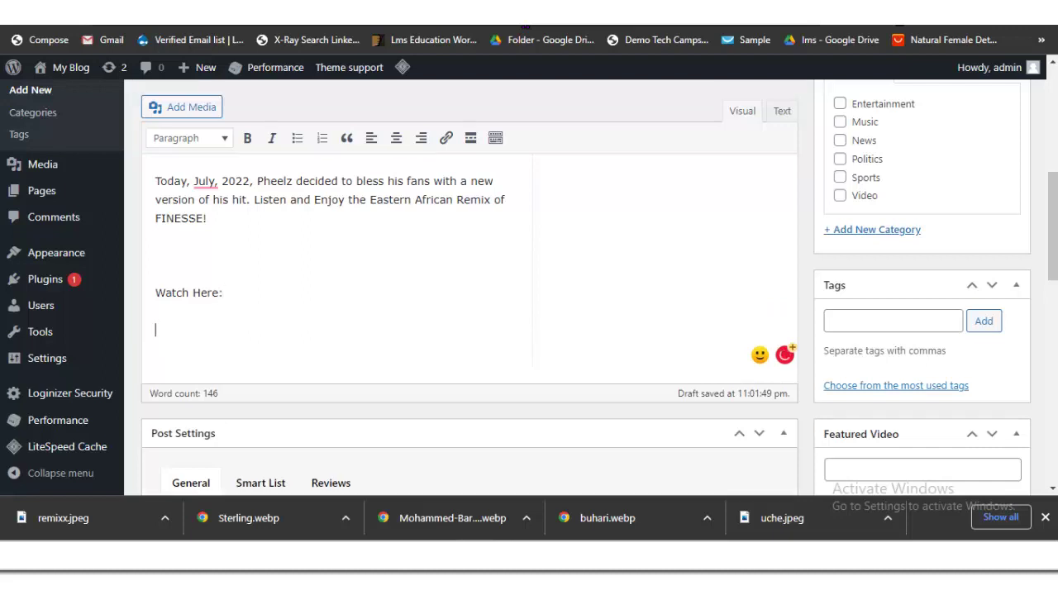
type("https://youtu.be/hZ_BsyM_-mU")
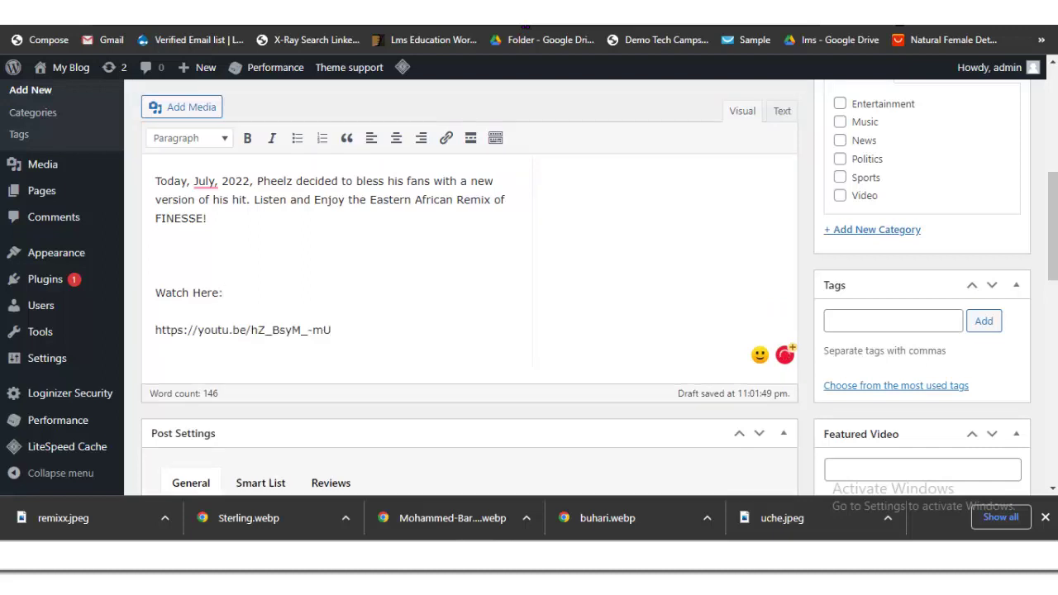
left_click(155, 255)
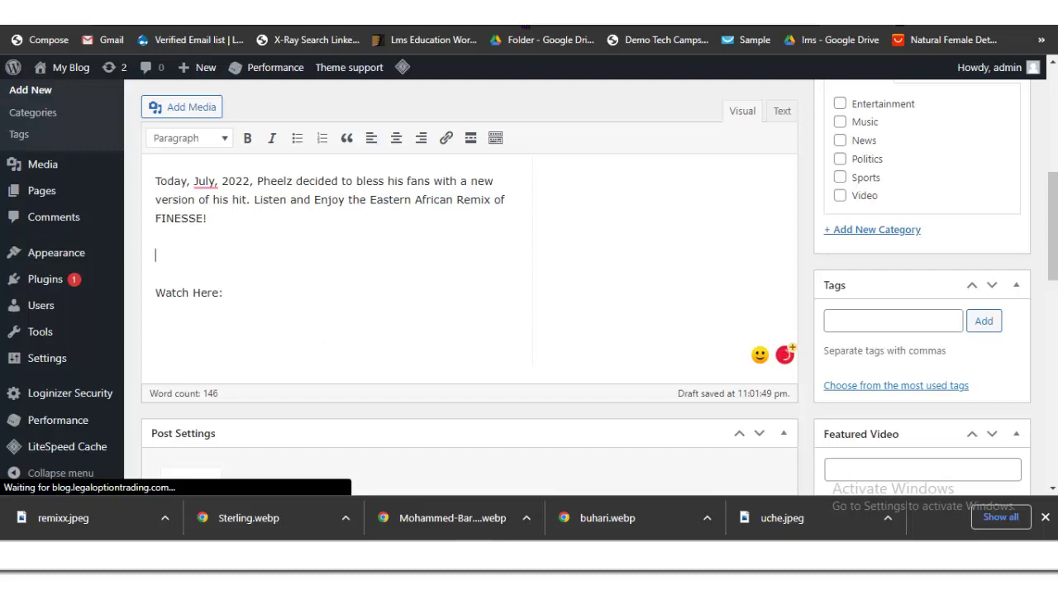
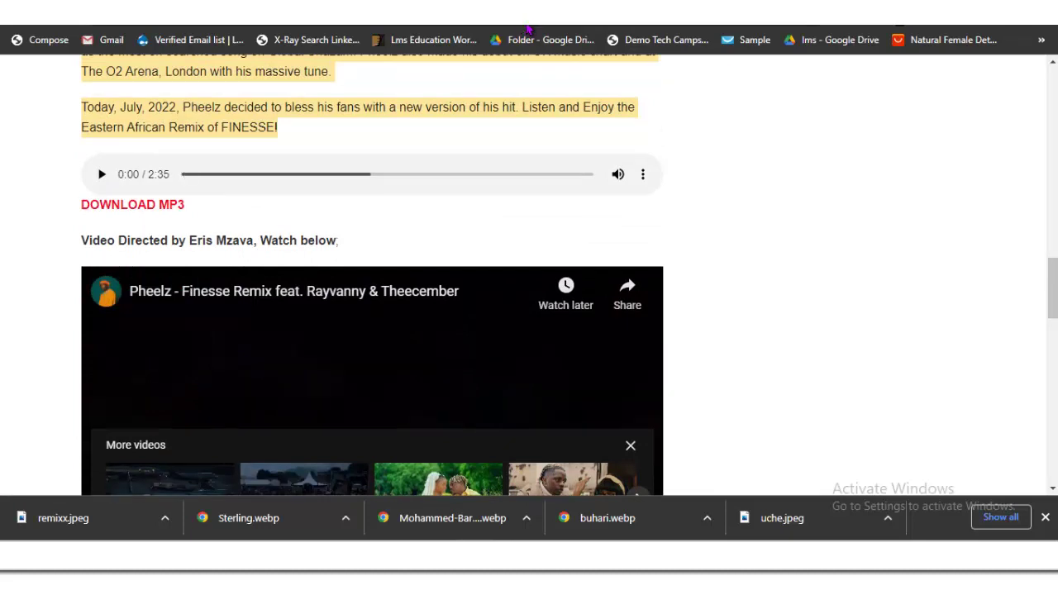
Step: Download the Finesse East African Remix mp3 from the article's audio player, then skim the article layout
left_click(642, 174)
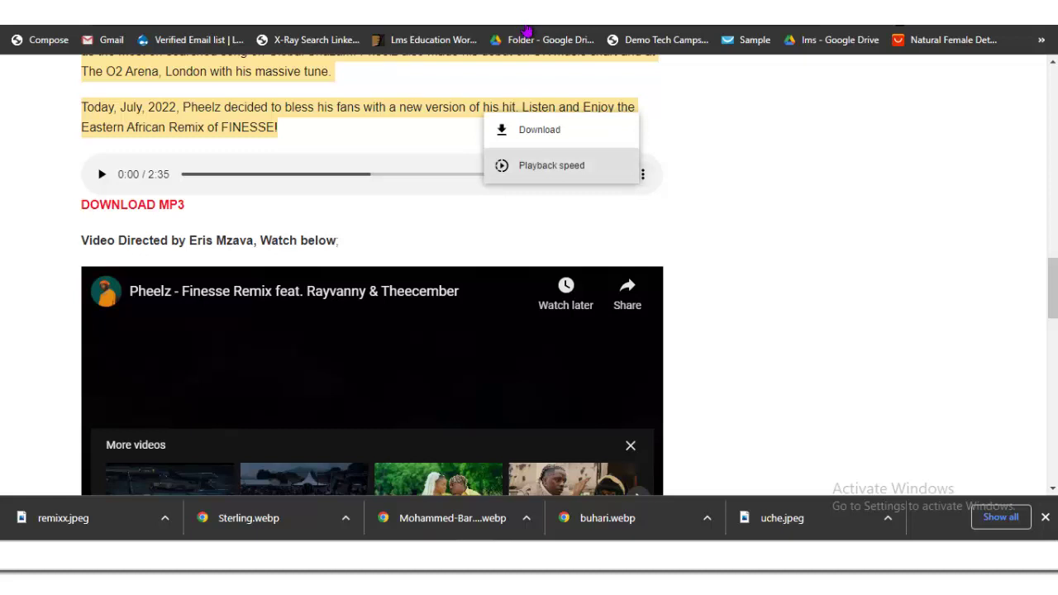
key("Escape")
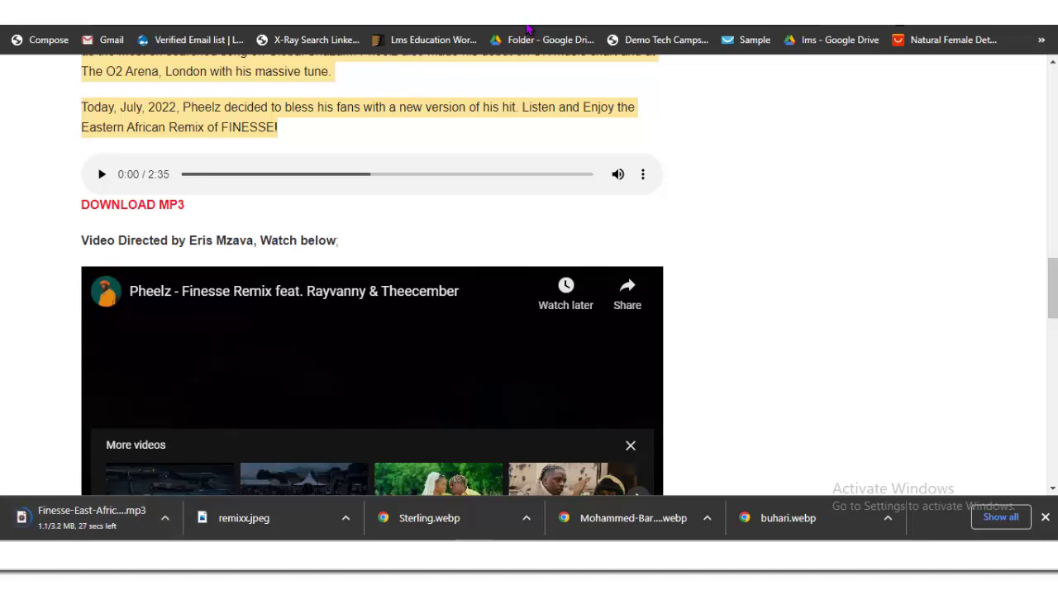
scroll(529, 29, "up", 3)
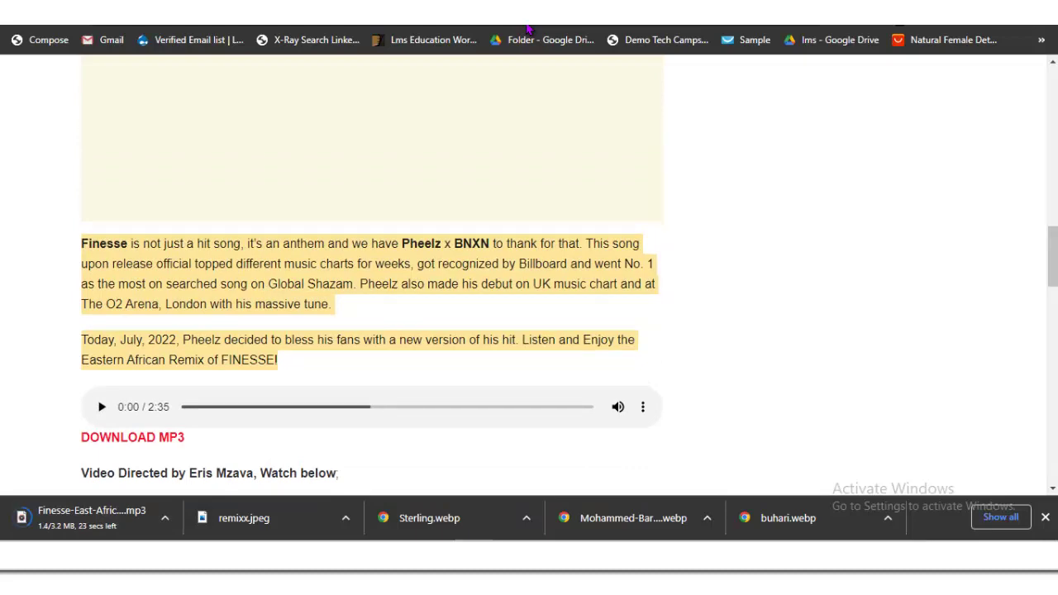
scroll(529, 29, "up", 3)
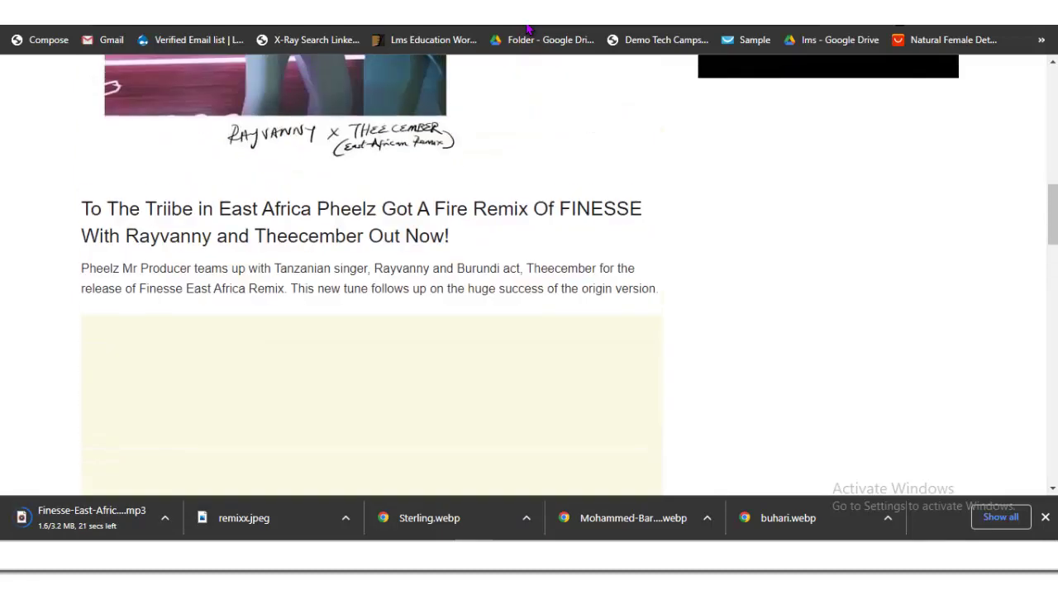
scroll(527, 29, "up", 10)
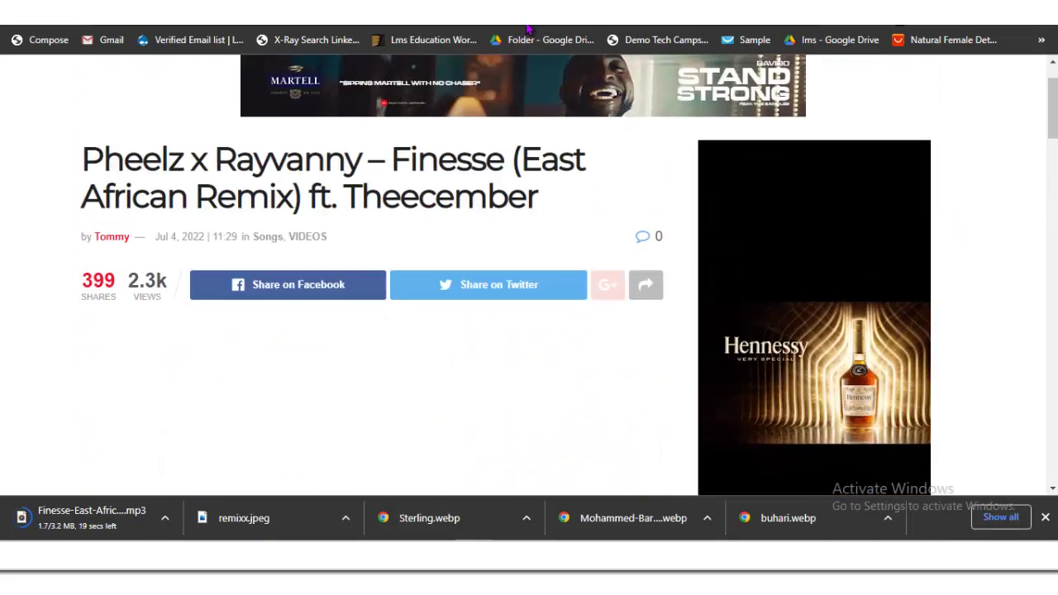
scroll(527, 29, "down", 8)
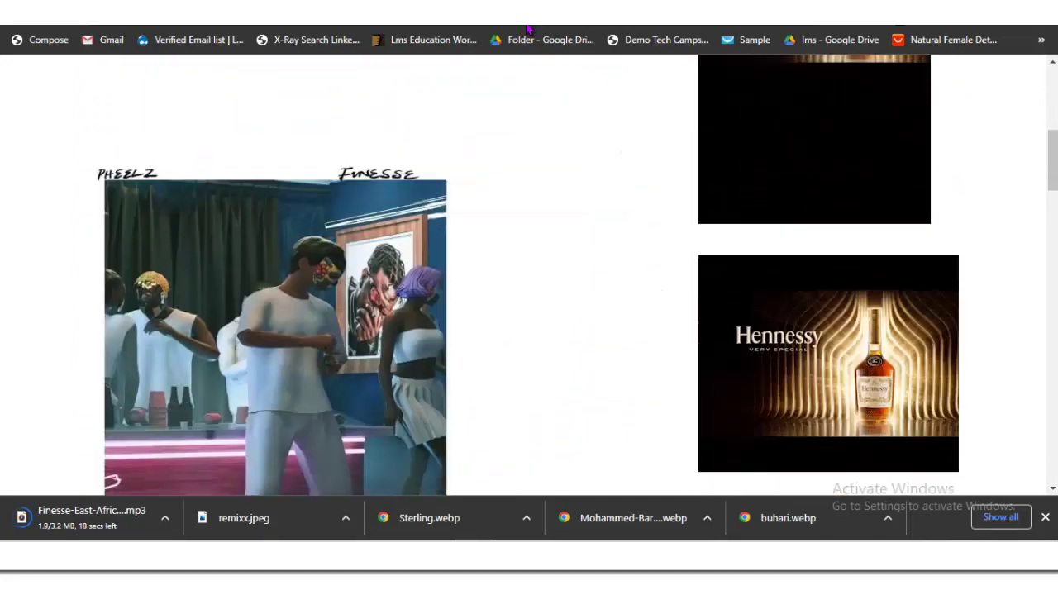
scroll(527, 29, "down", 6)
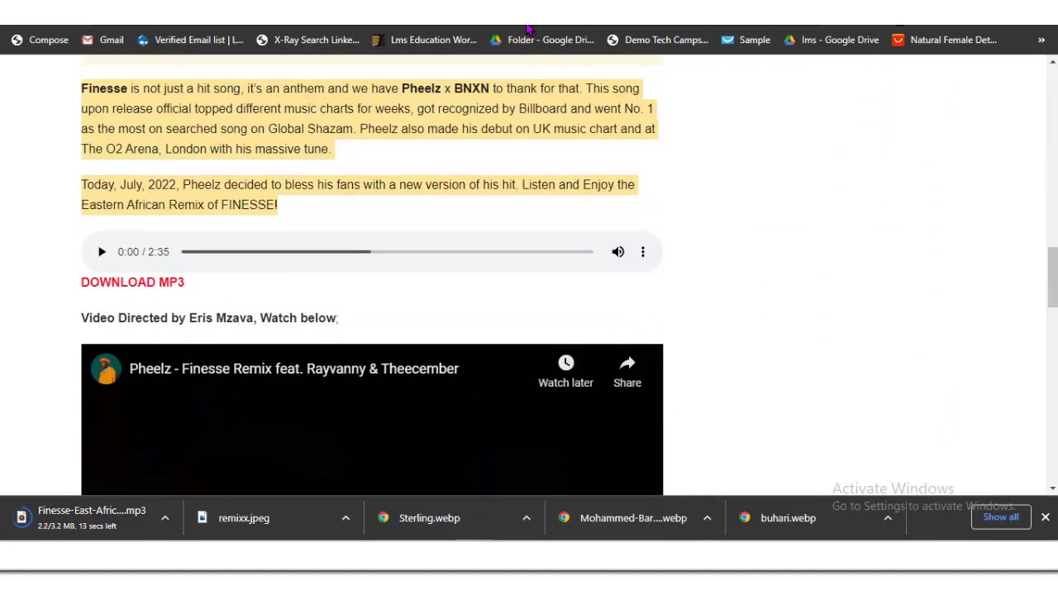
key("ctrl+Tab")
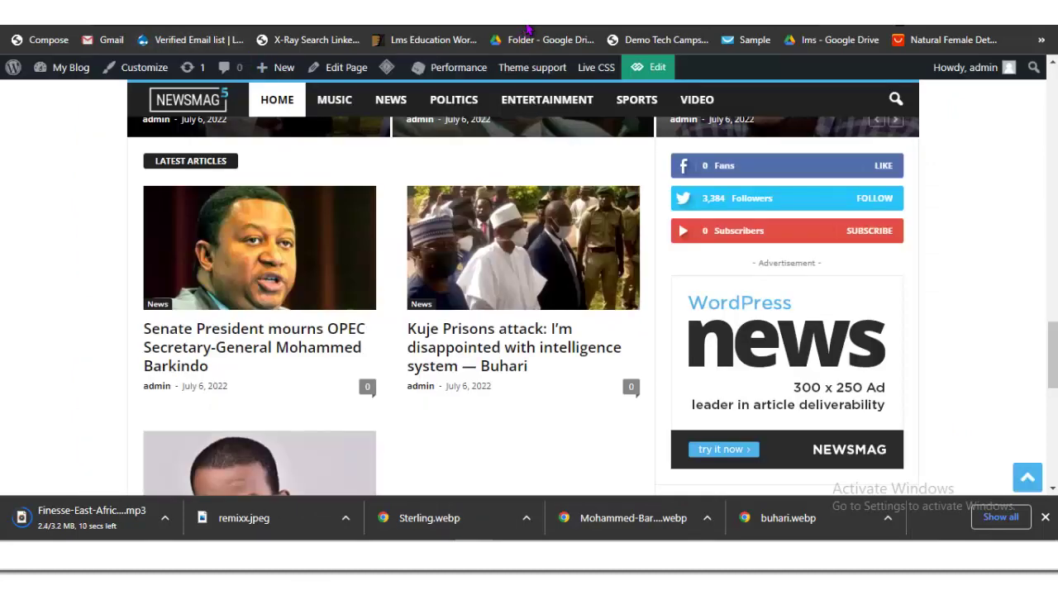
Step: Browse the NEWSMAG home page and the Kuje Prisons article, then go back to the Finesse remix draft
left_click(578, 347)
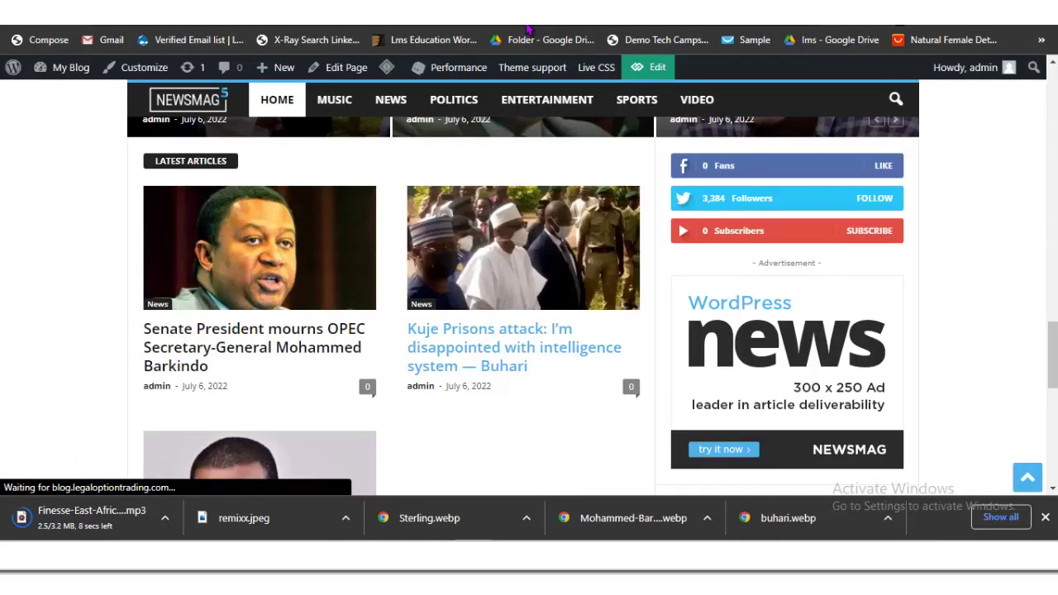
scroll(579, 347, "up", 3)
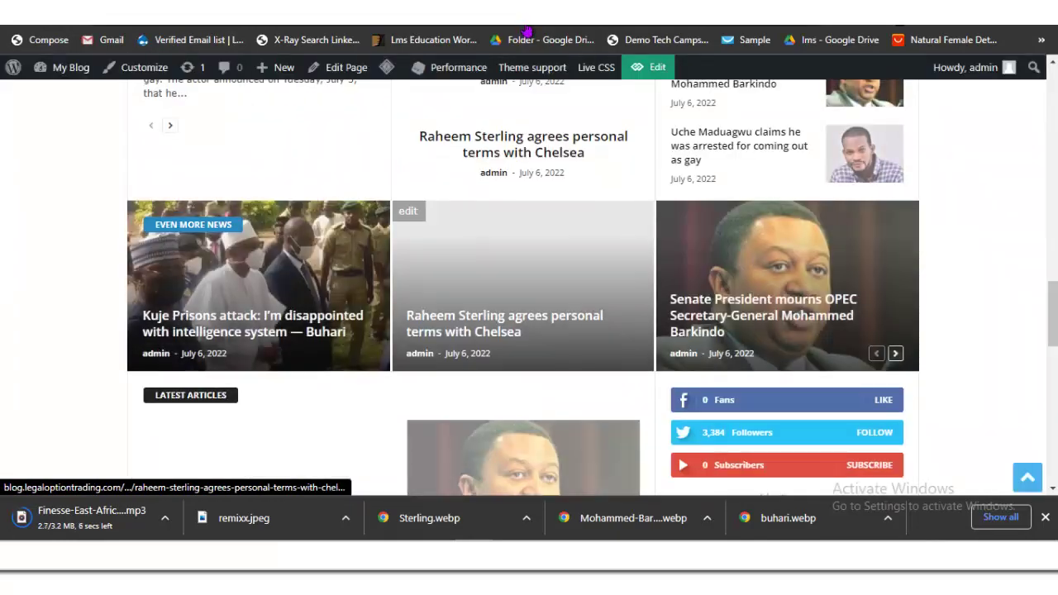
scroll(616, 368, "up", 10)
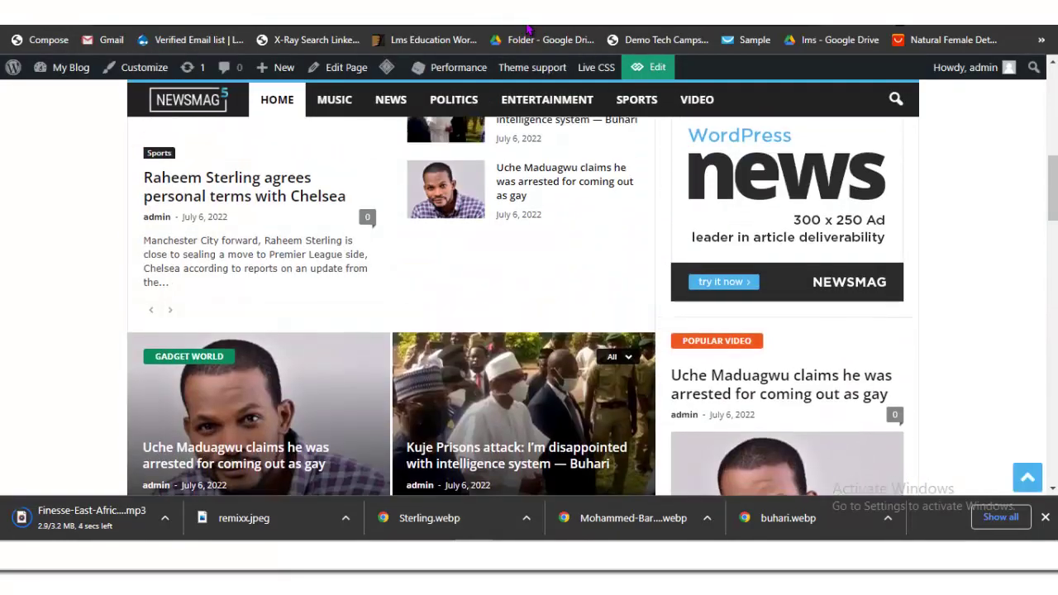
scroll(521, 330, "up", 3)
scroll(520, 331, "down", 3)
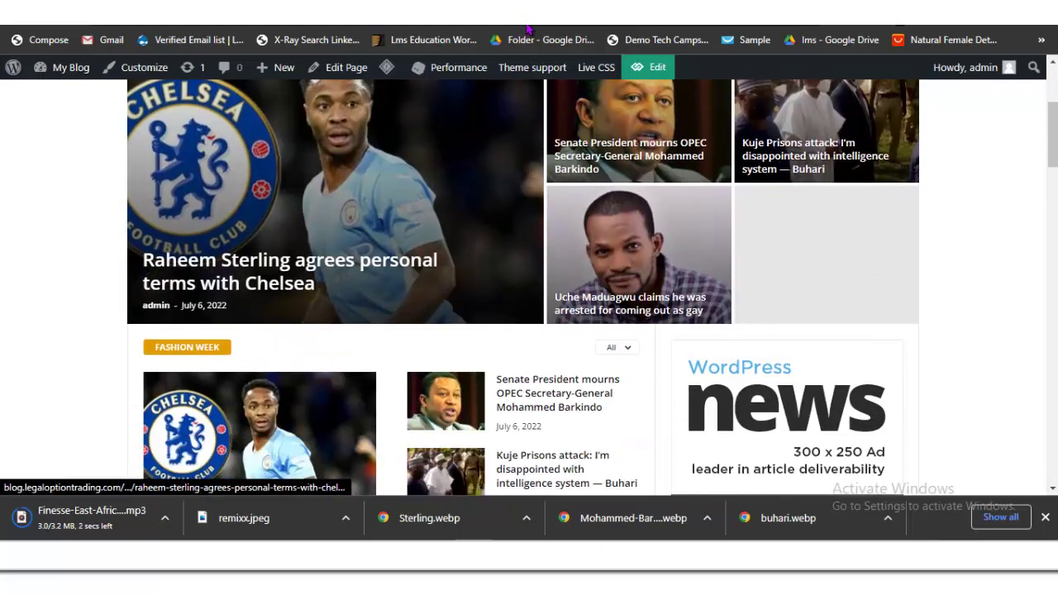
scroll(520, 330, "up", 2)
scroll(264, 248, "down", 10)
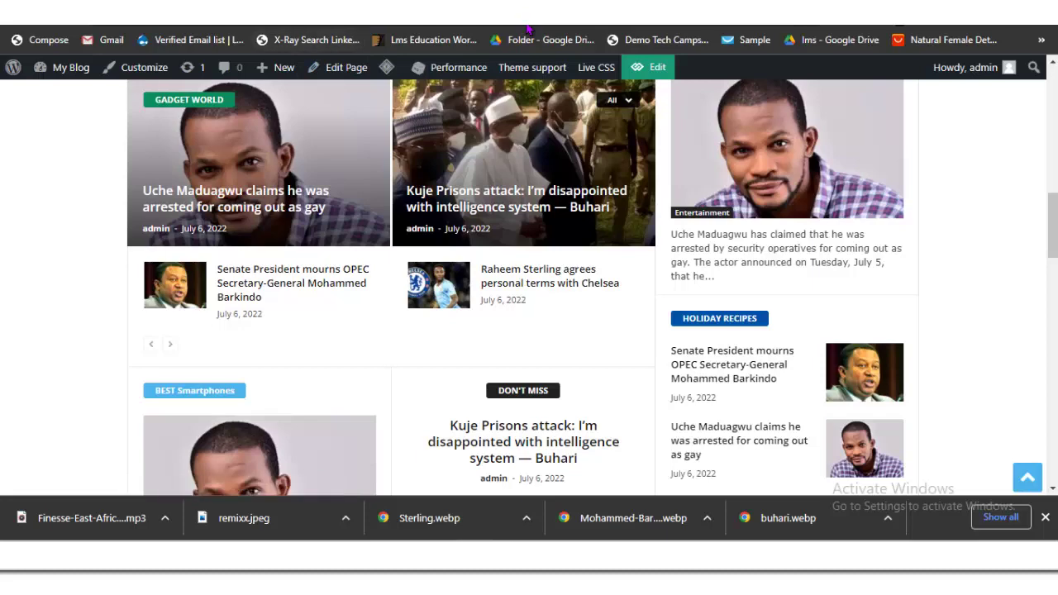
key("ctrl+Tab")
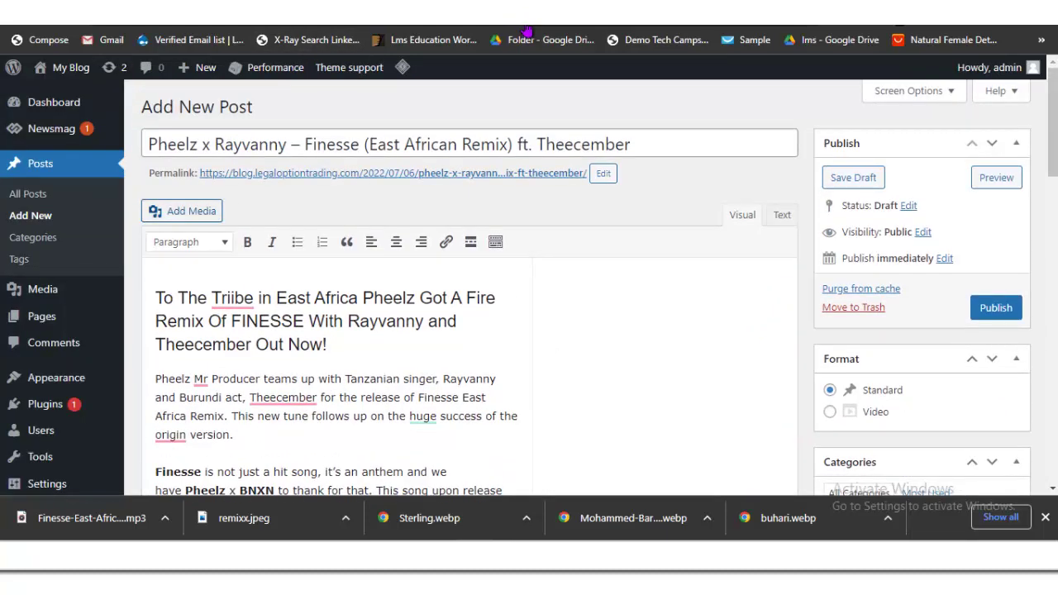
Step: Upload Finesse-East-African-Remix-ft.-Theecember.mp3 from Downloads into the Media Library
key("alt+shift+m")
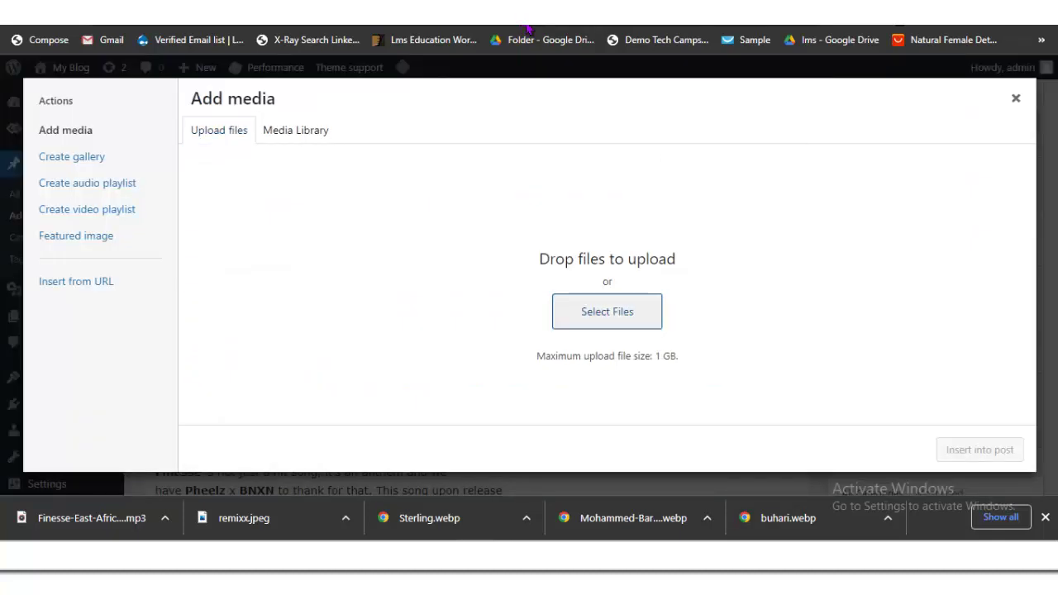
key("Return")
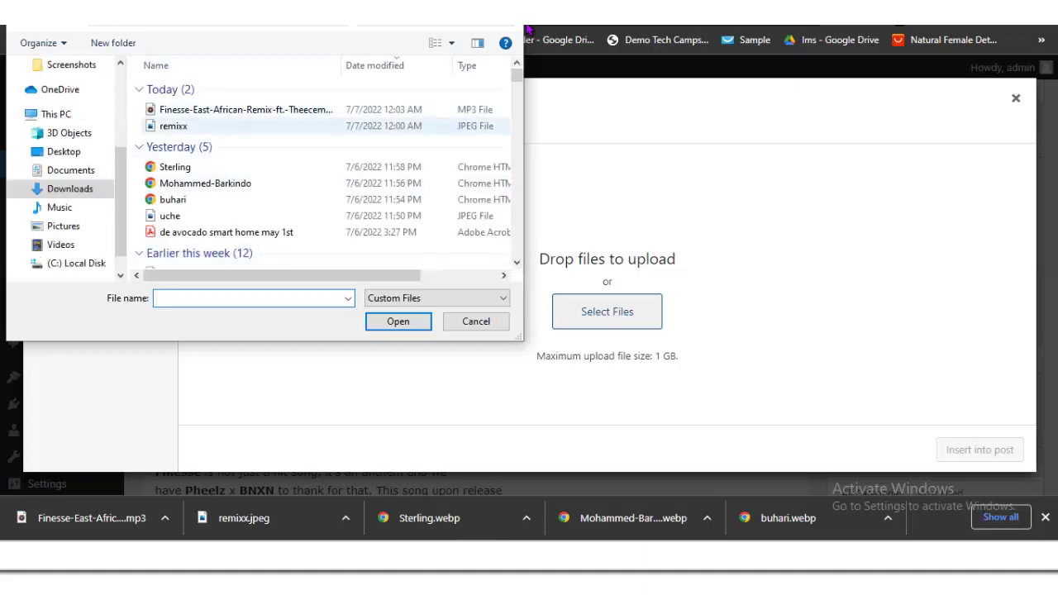
key("Down")
key("Return")
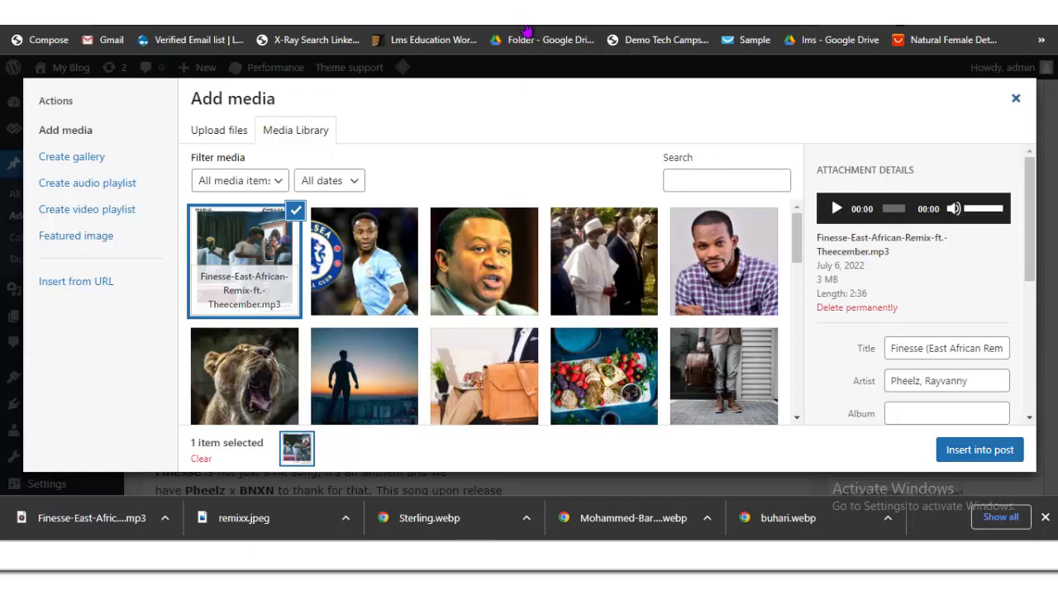
key("Escape")
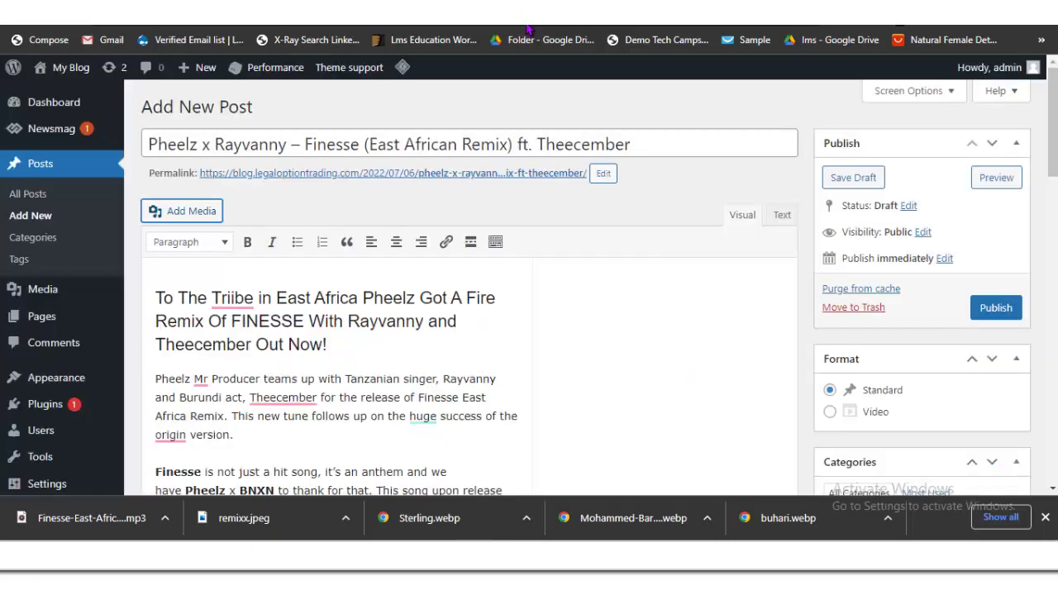
Step: Insert the uploaded Finesse mp3 into the post as an audio player
key("ctrl+Tab")
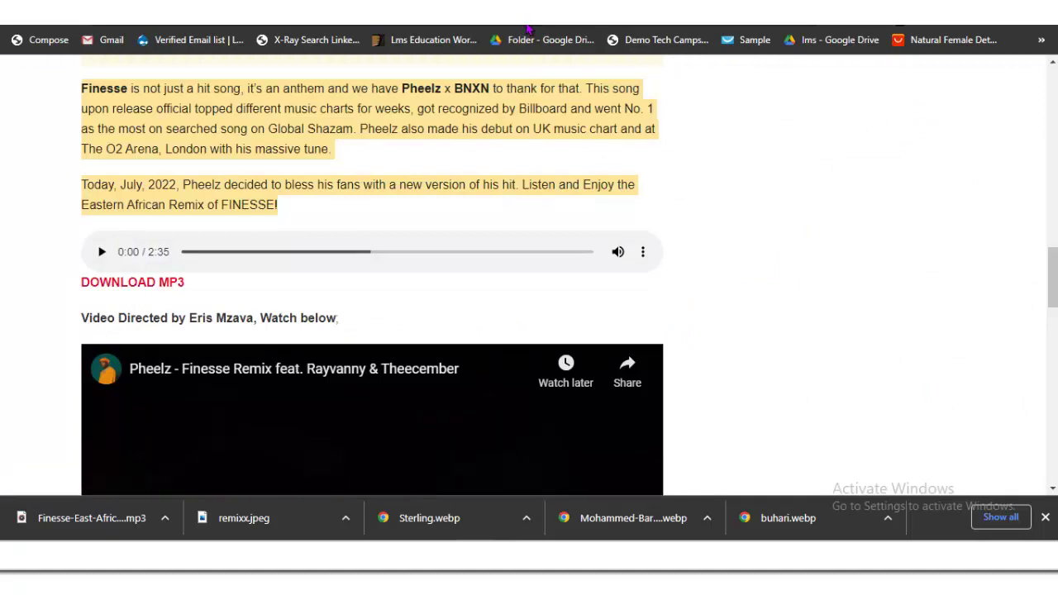
key("ctrl+shift+Tab")
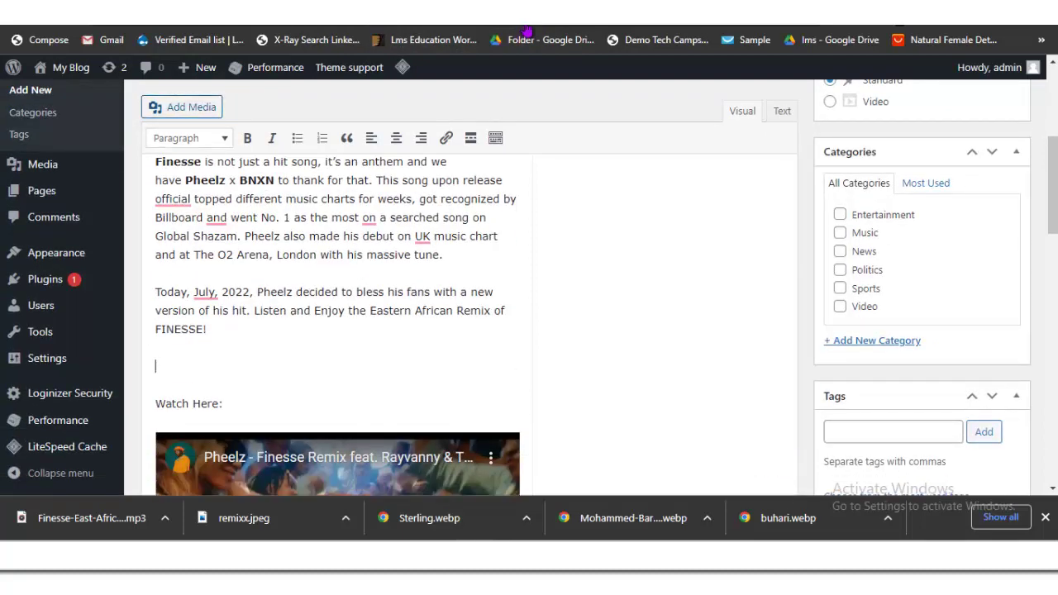
key("alt+shift+m")
key("Return")
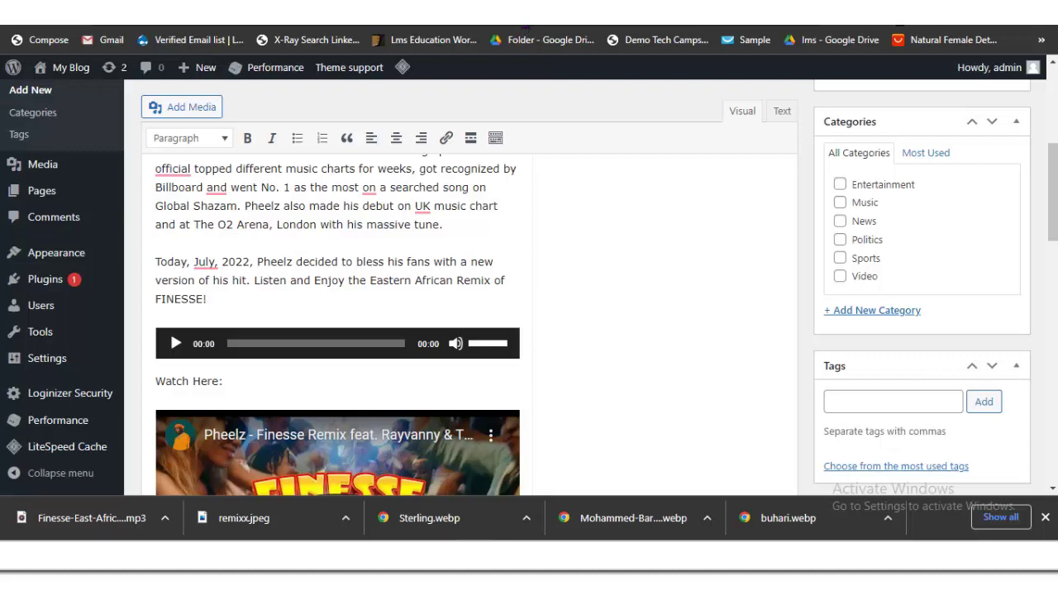
Step: Add a 'DOWNLOAD MP3' line below the audio player, matching the source article
key("Return")
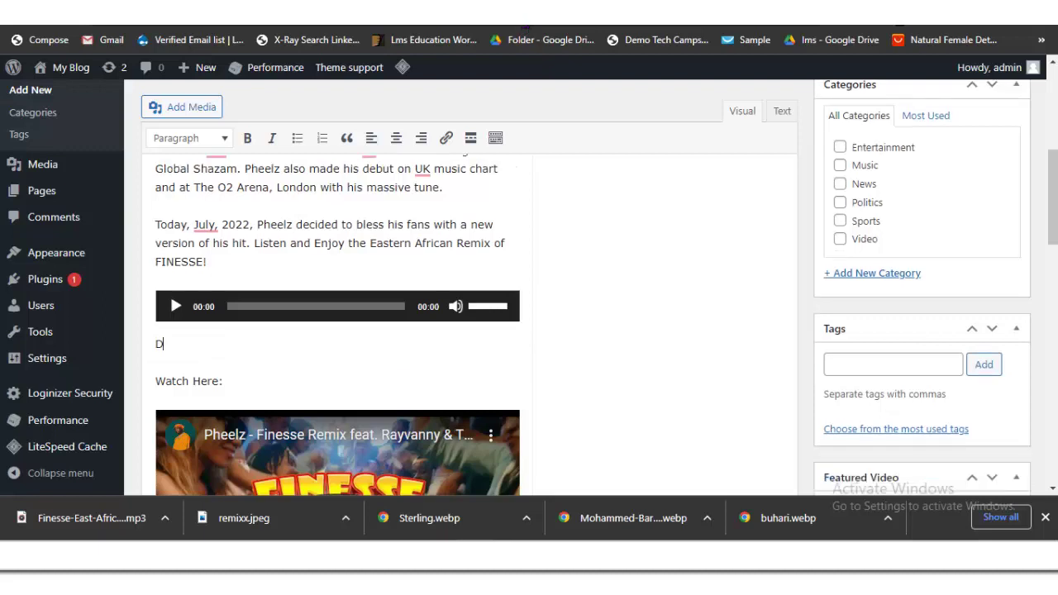
type("DOWNLOAD")
type("MP#")
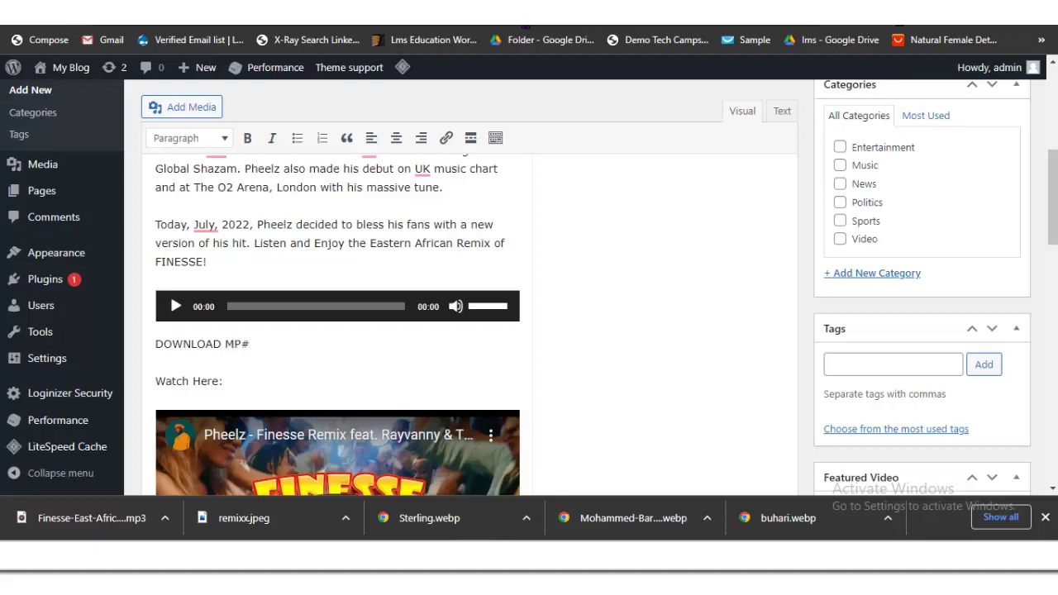
type("3")
key("ctrl+Tab")
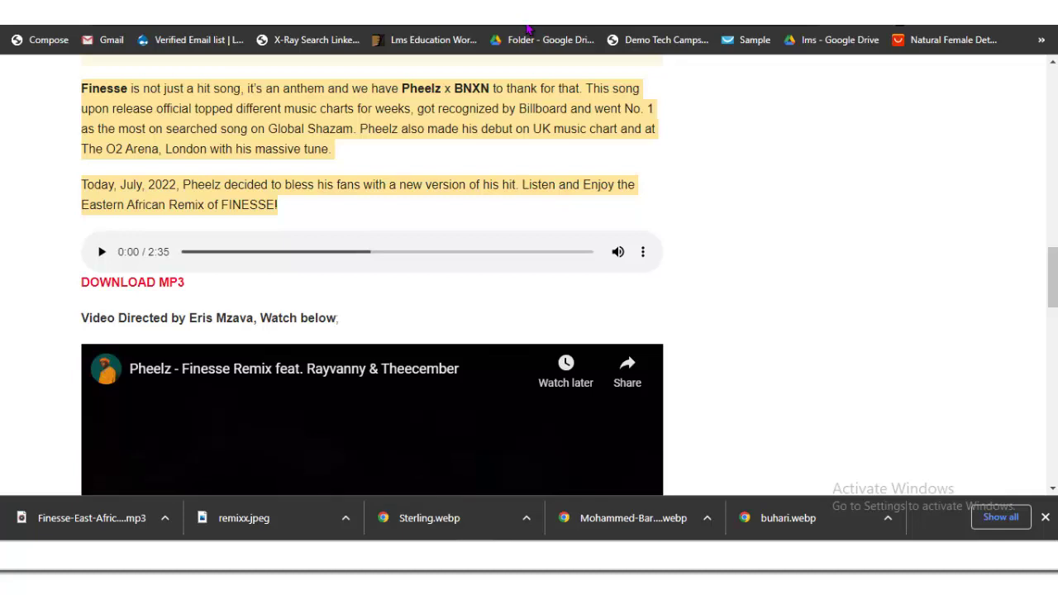
key("ctrl+shift+Tab")
Step: Colour the DOWNLOAD MP3 line red
key("shift+Left")
key("shift+Left")
key("shift+Left")
key("shift+Left")
key("shift+Left")
key("shift+Left")
key("shift+Left")
key("shift+Left")
key("shift+Left")
key("shift+Left")
key("shift+Left")
key("shift+Left")
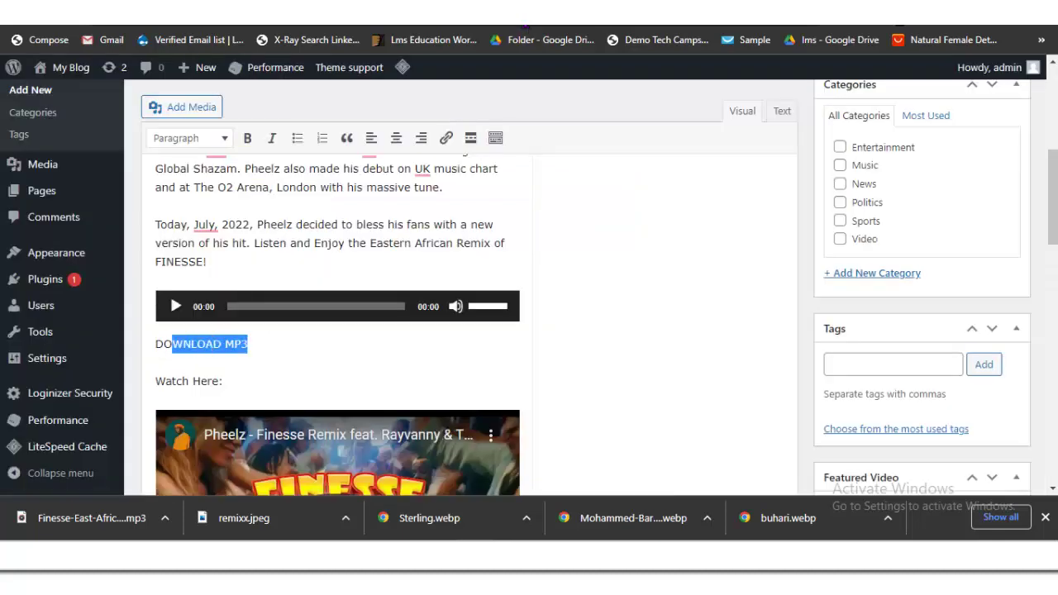
key("alt+F10")
key("Right")
key("Right")
key("Right")
key("Right")
key("Right")
key("Right")
key("Right")
key("Right")
key("Right")
key("Right")
key("Right")
key("Return")
key("Down")
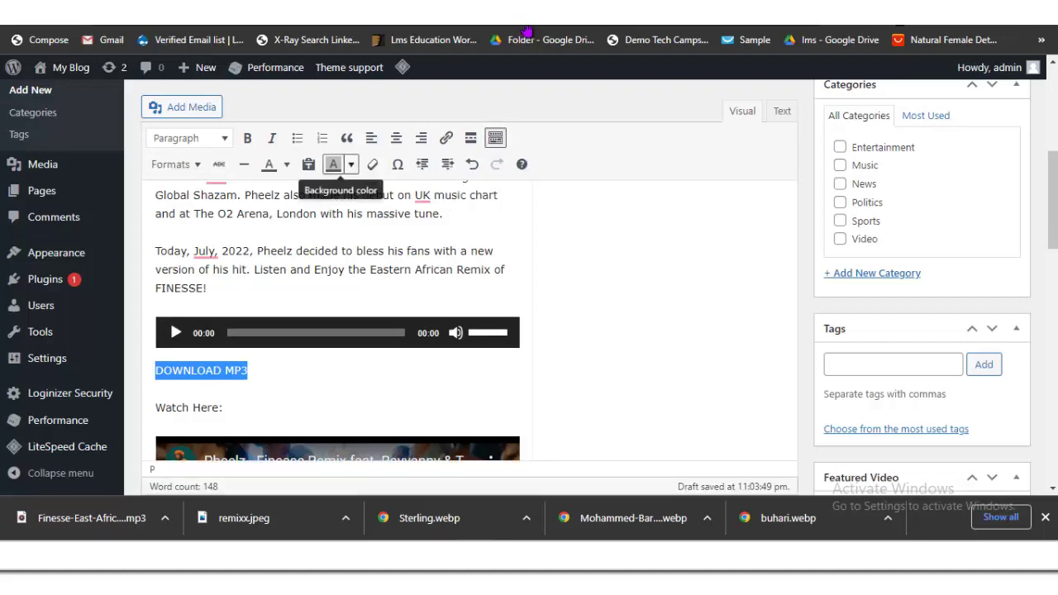
key("Left")
key("Left")
key("Left")
key("Right")
key("Down")
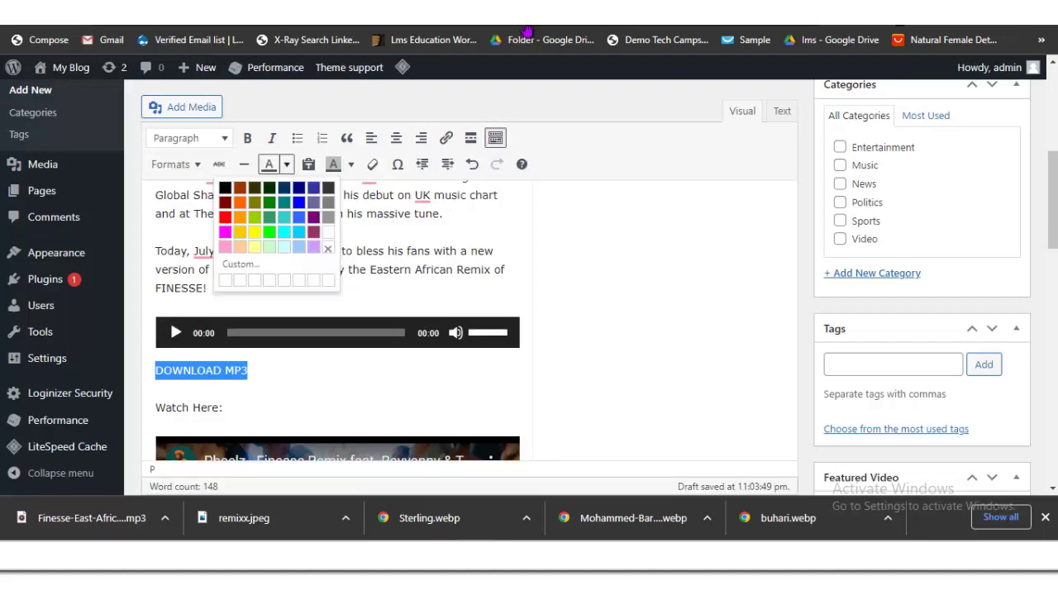
key("Return")
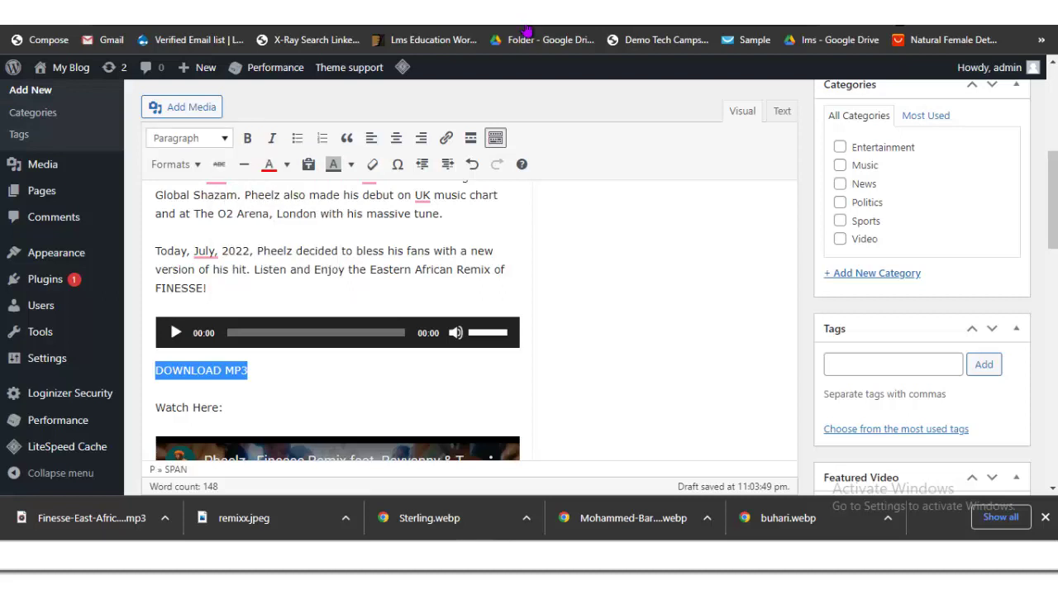
Step: Make DOWNLOAD MP3 a bold Heading 3 and reselect it to add a link
key("Up")
key("Down")
key("Down")
key("Down")
key("Down")
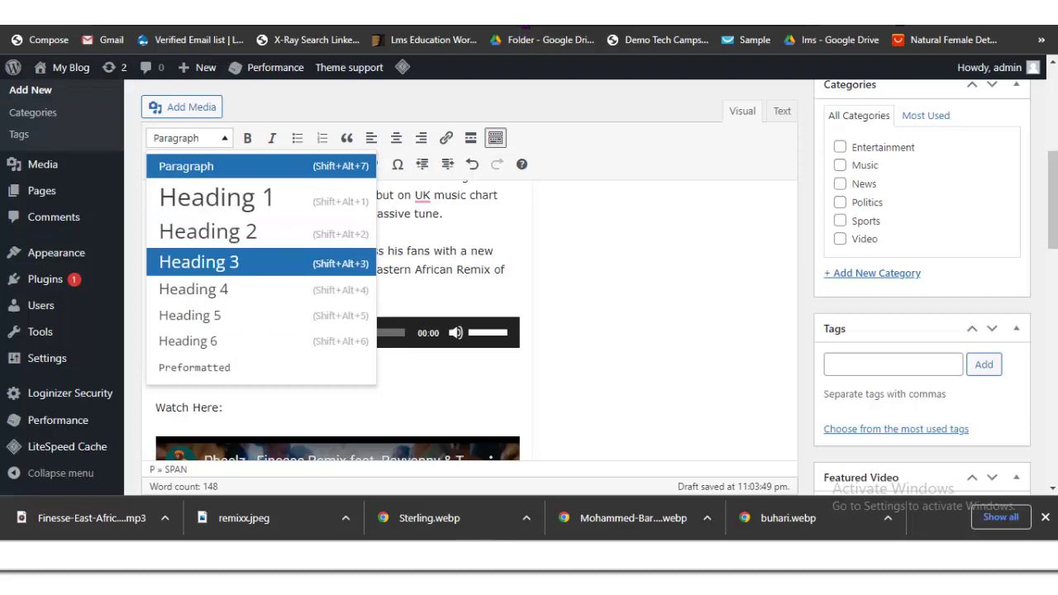
key("Return")
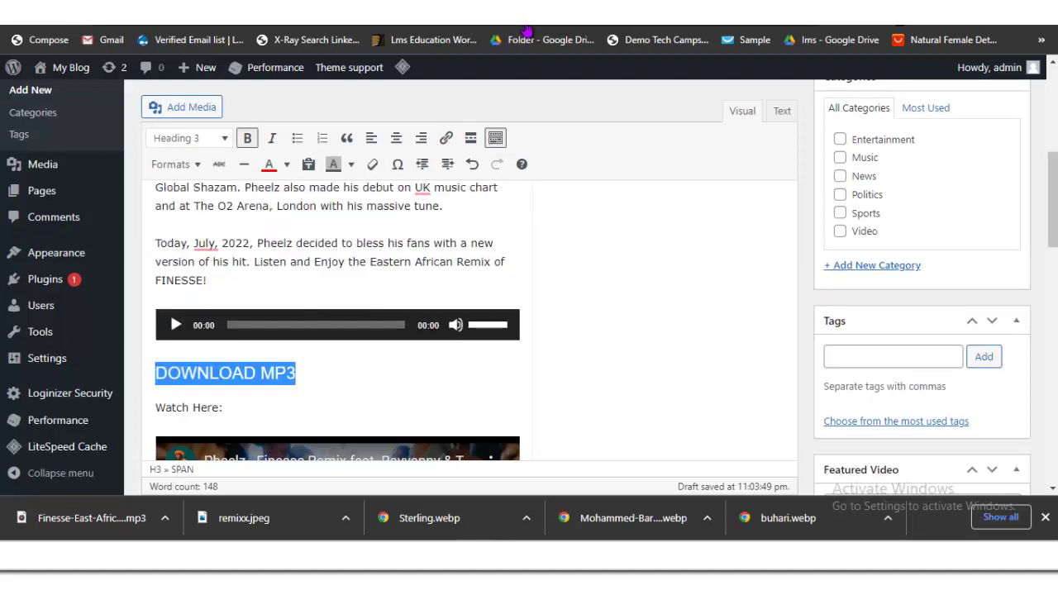
key("ctrl+b")
left_click(296, 372)
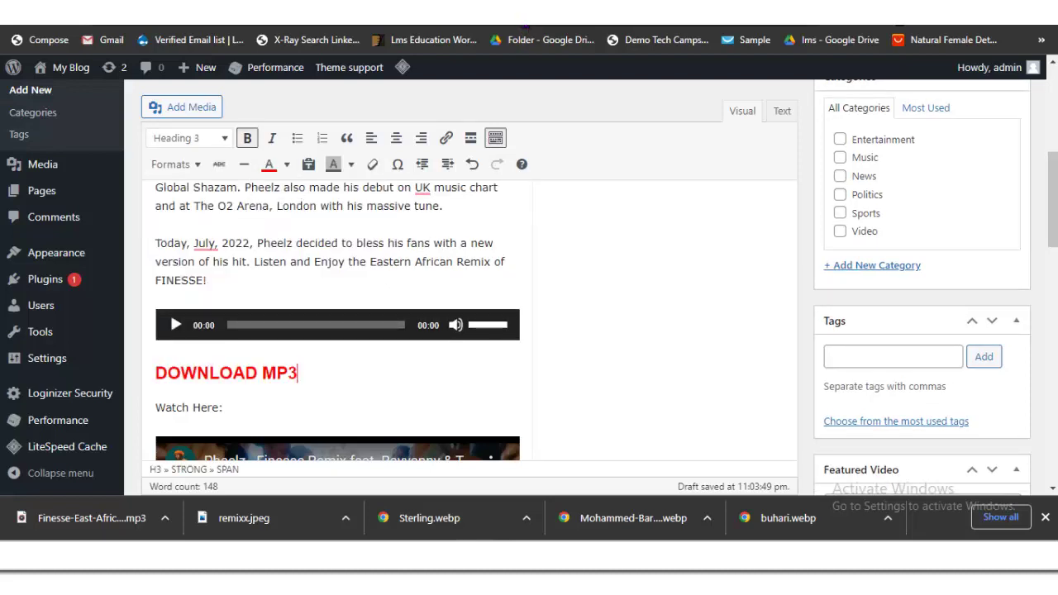
left_click_drag(296, 373, 155, 373)
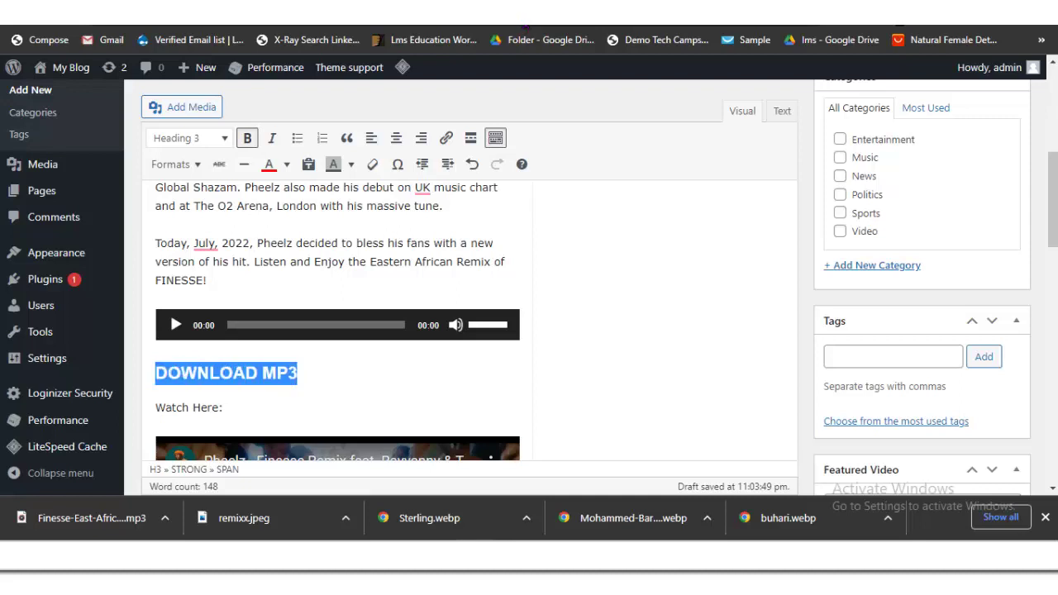
left_click(446, 138)
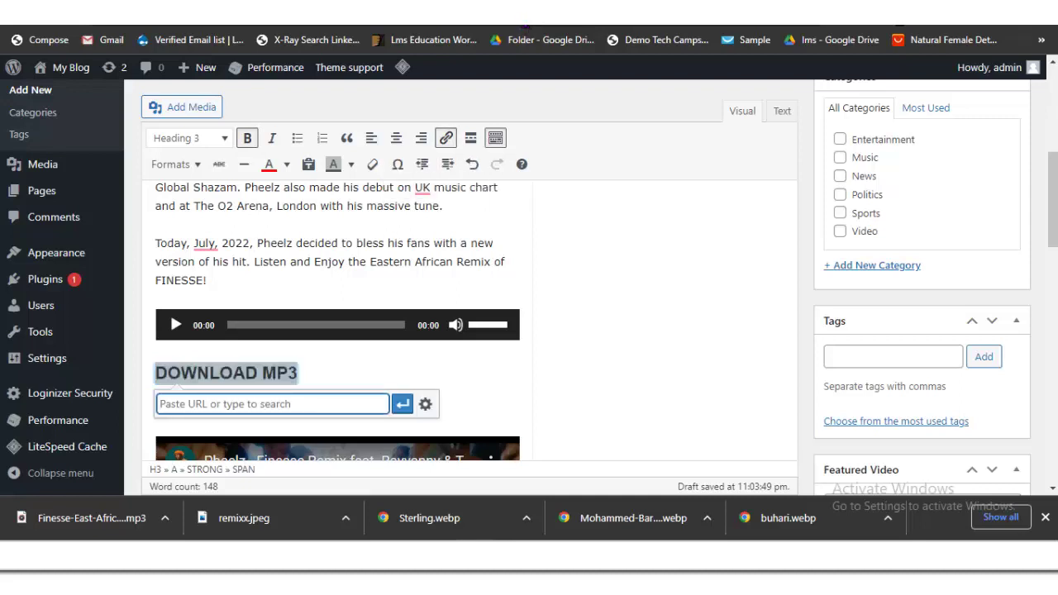
Step: Set the mp3 attachment to Link to Media File and copy its file URL
left_click(182, 107)
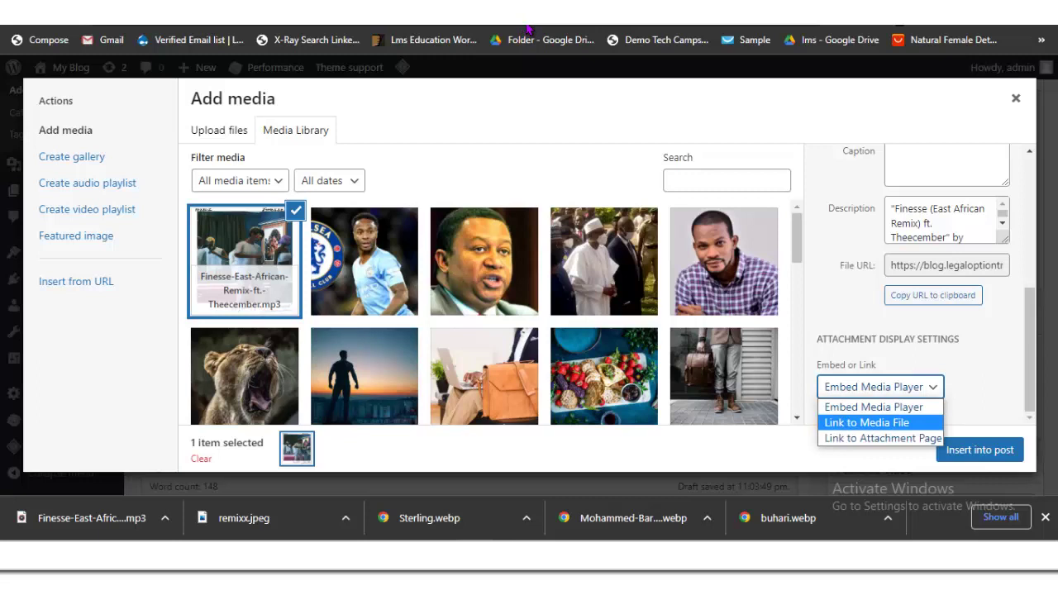
key("Return")
key("Tab")
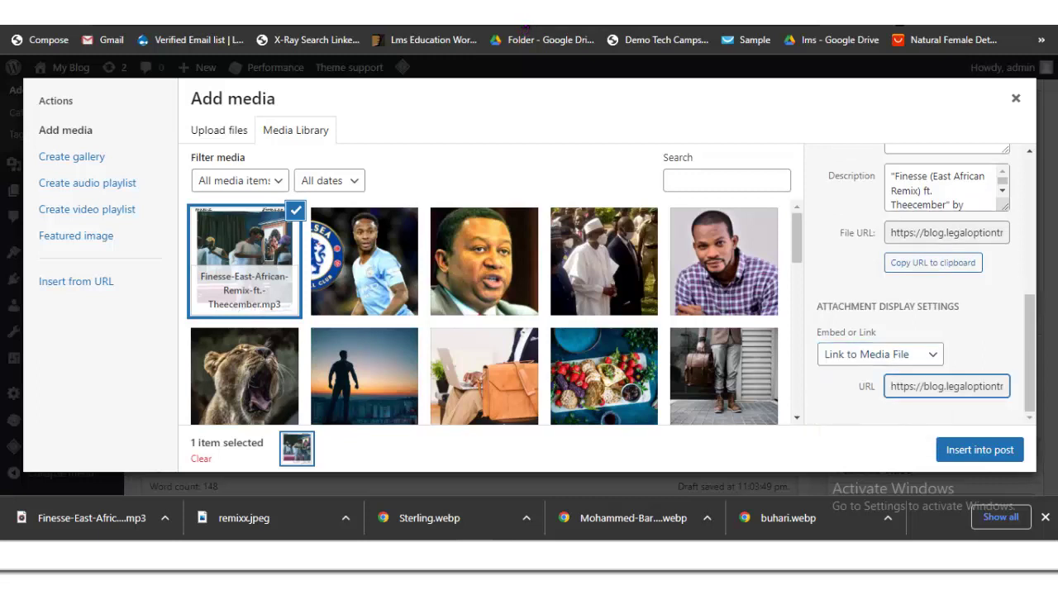
left_click_drag(946, 385, 1002, 386)
key("ctrl+a")
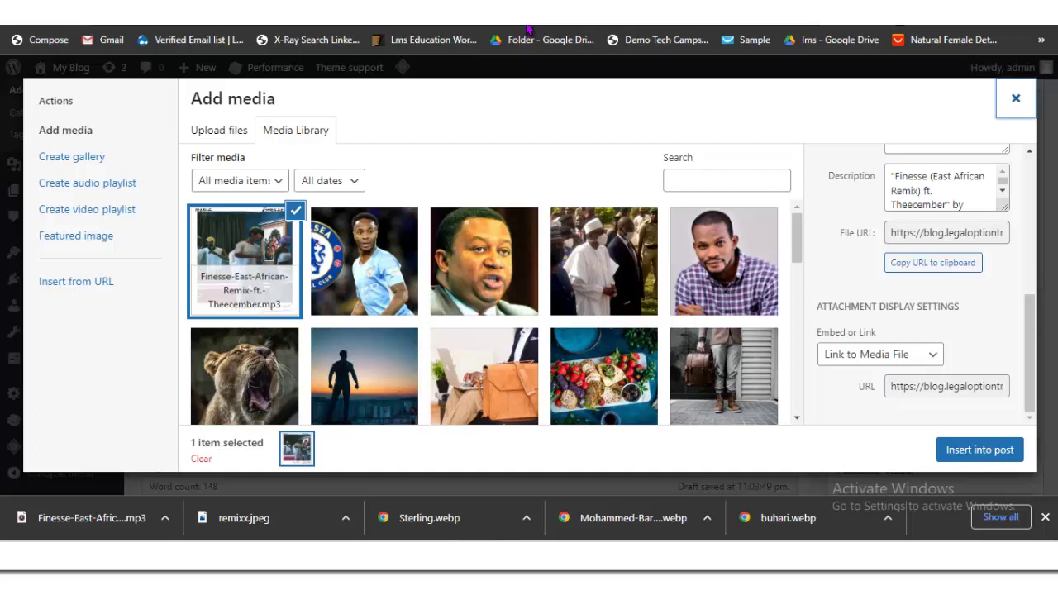
key("Escape")
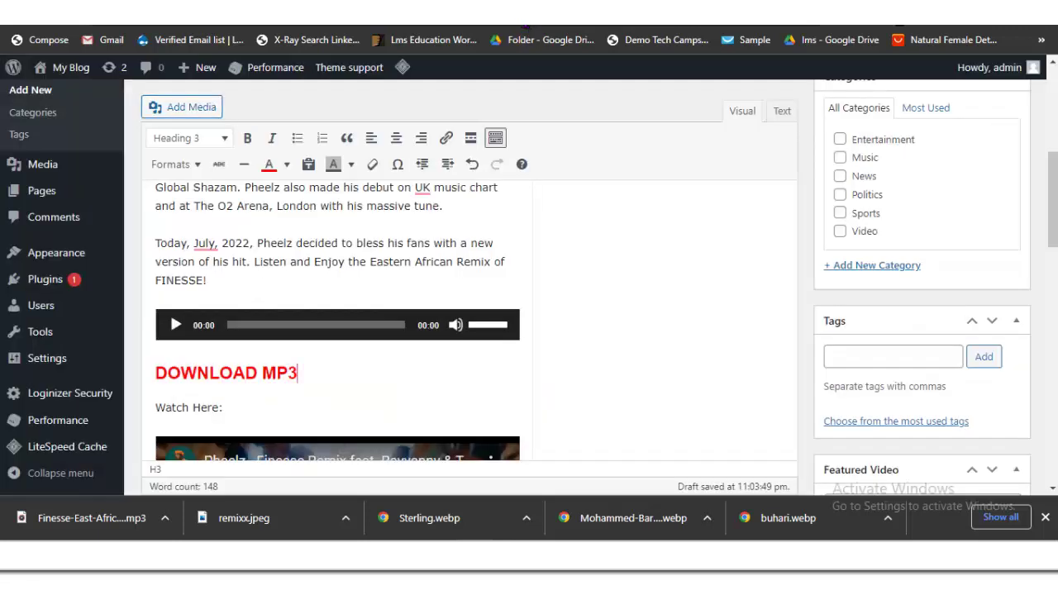
Step: Link the DOWNLOAD MP3 heading to the pasted Finesse mp3 file URL
left_click_drag(297, 373, 155, 373)
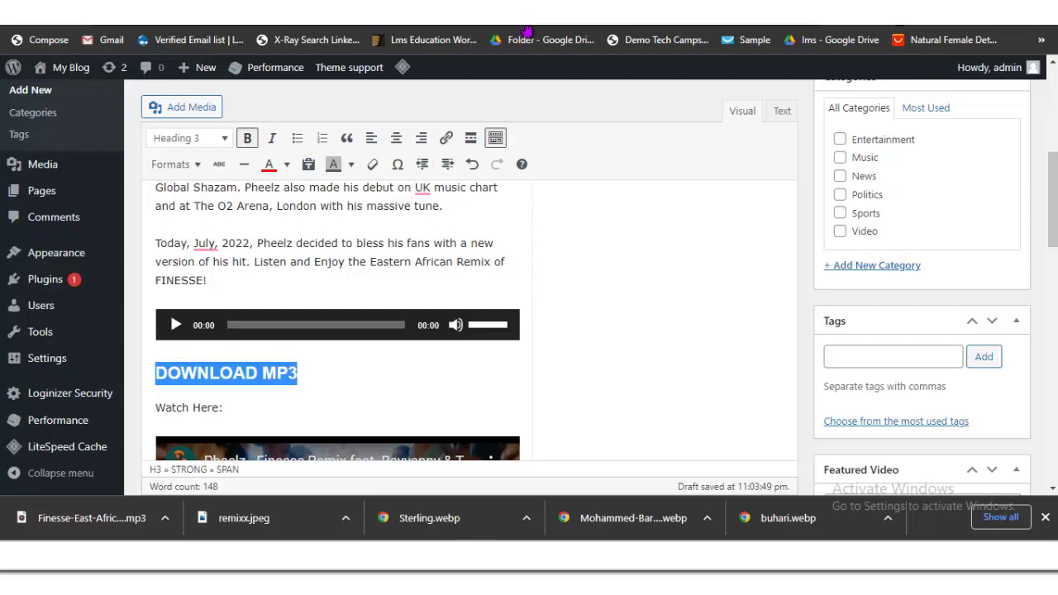
key("ctrl+k")
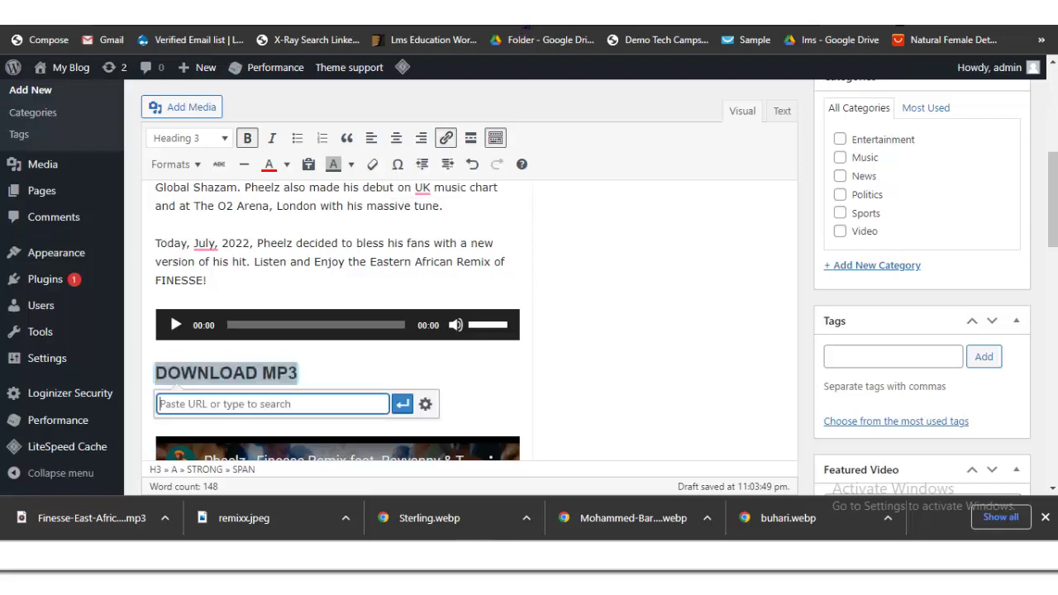
key("ctrl+v")
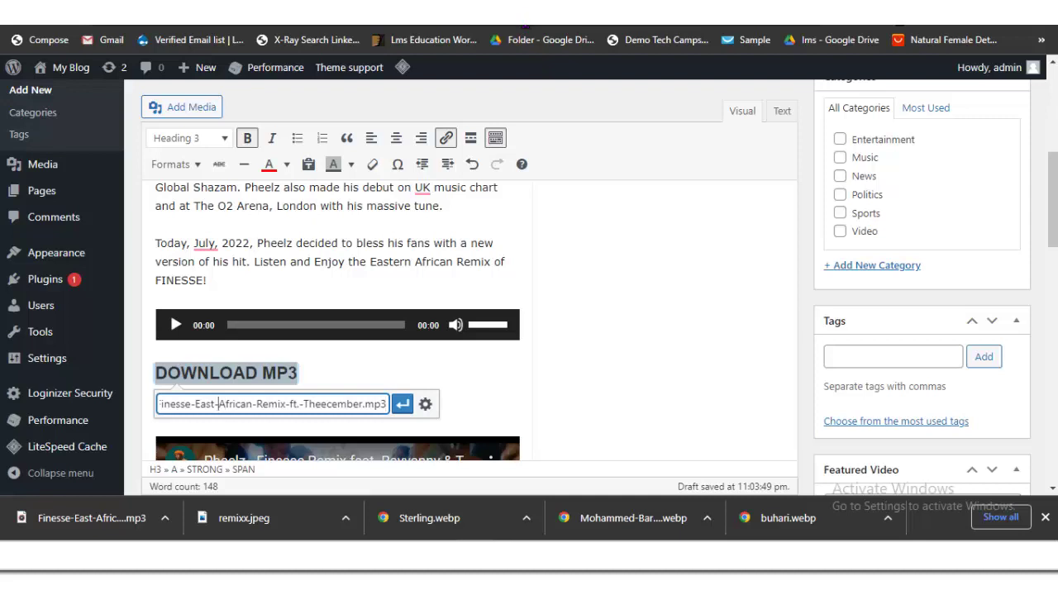
key("Left")
key("Left")
key("Left")
key("Left")
key("Left")
key("Left")
key("Left")
key("Left")
key("Left")
key("Left")
key("Left")
key("Left")
key("Left")
key("Left")
key("Left")
key("Left")
key("Left")
key("Left")
key("Left")
key("Left")
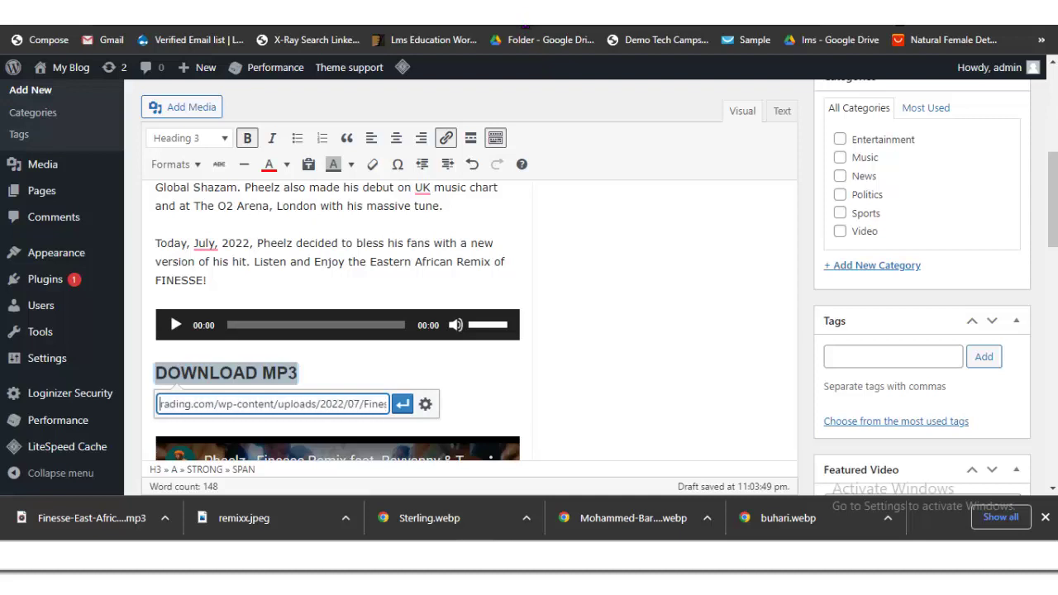
key("Left")
key("Left")
key("Left")
key("Left")
key("Left")
key("Left")
key("Left")
key("Left")
key("Left")
key("Left")
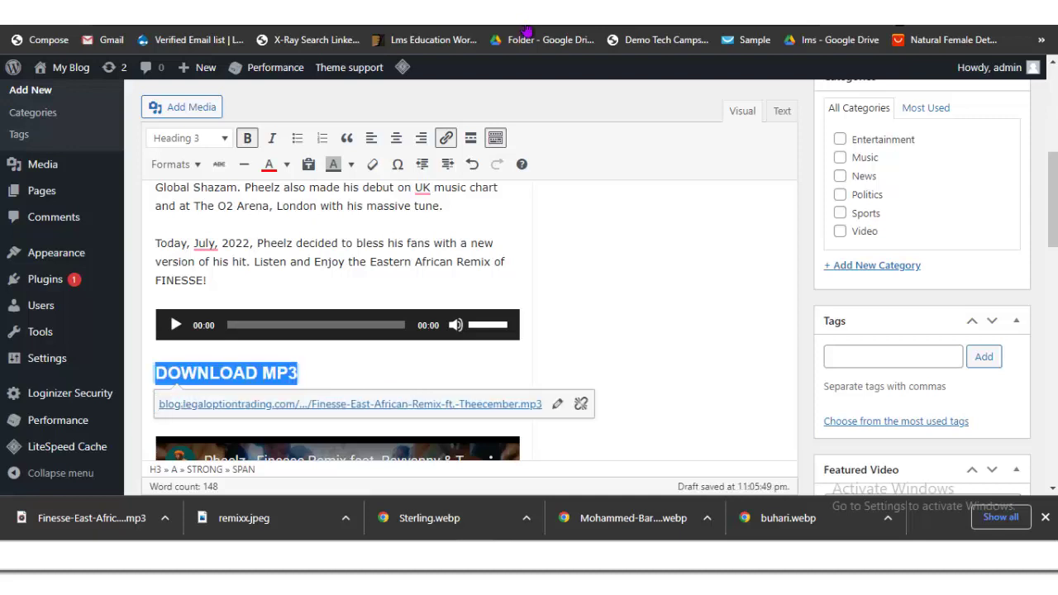
left_click(401, 404)
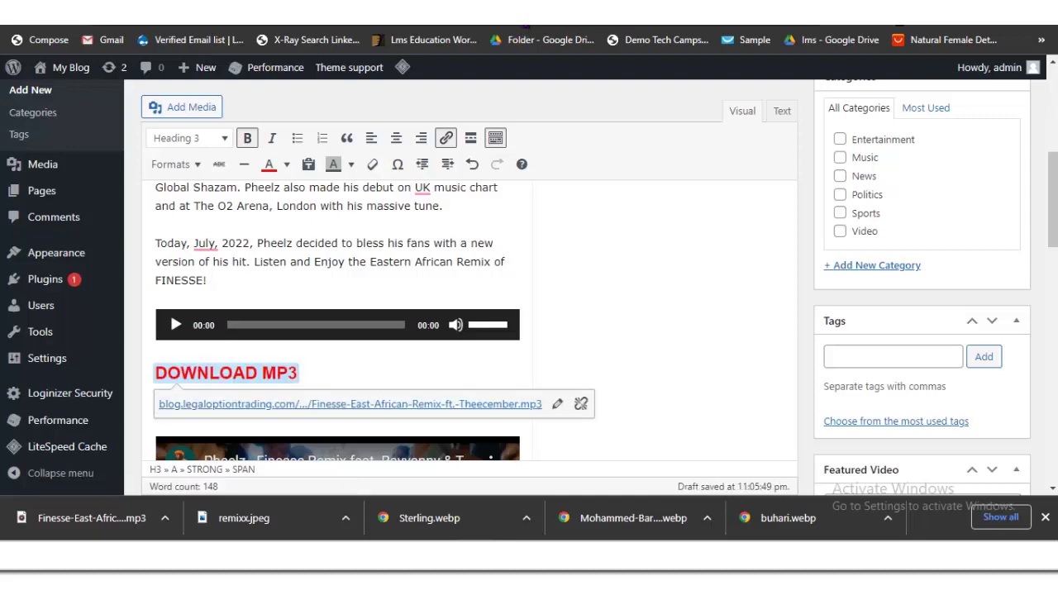
left_click(199, 407)
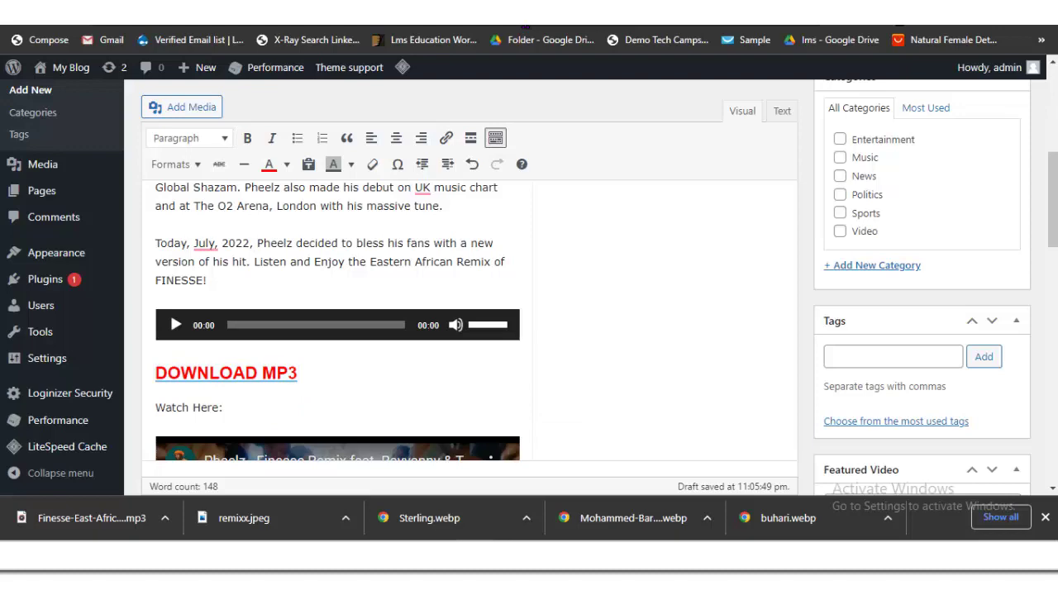
Step: Upload remixx.jpeg from Downloads and set it as the post's featured image
scroll(462, 331, "down", 2)
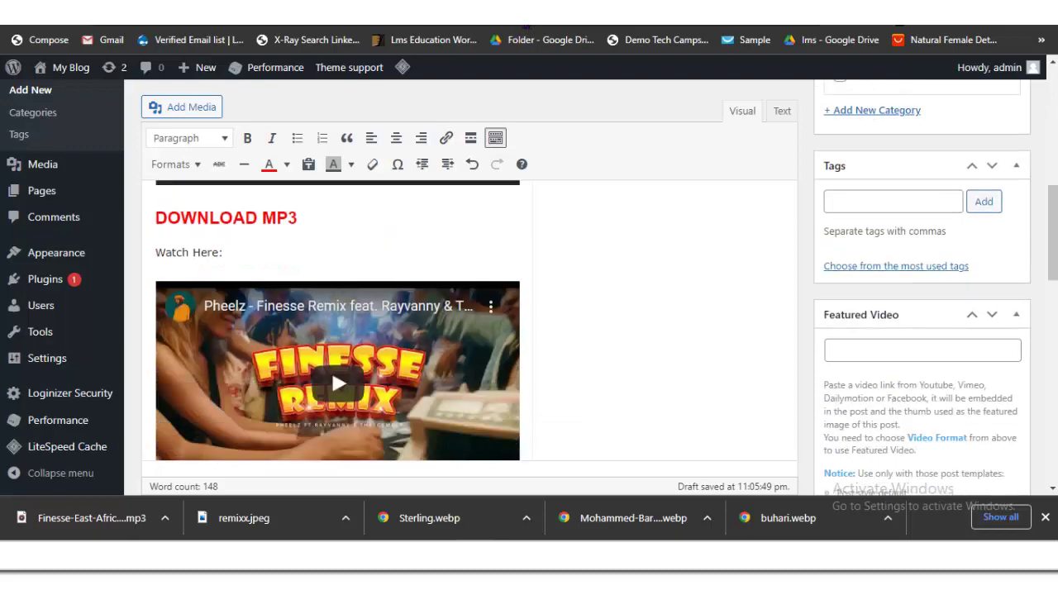
scroll(526, 31, "down", 8)
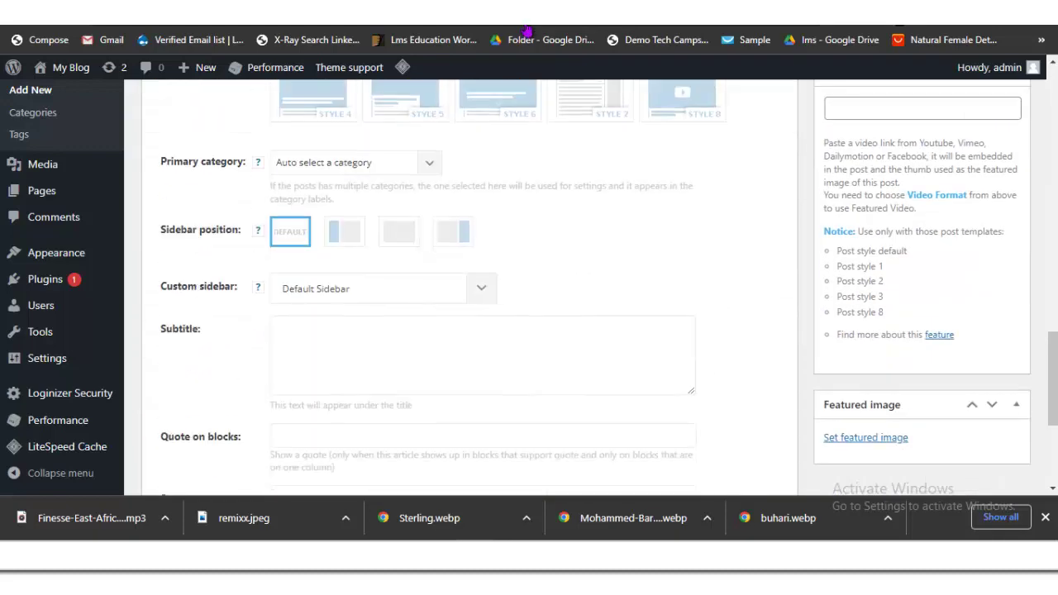
left_click(865, 437)
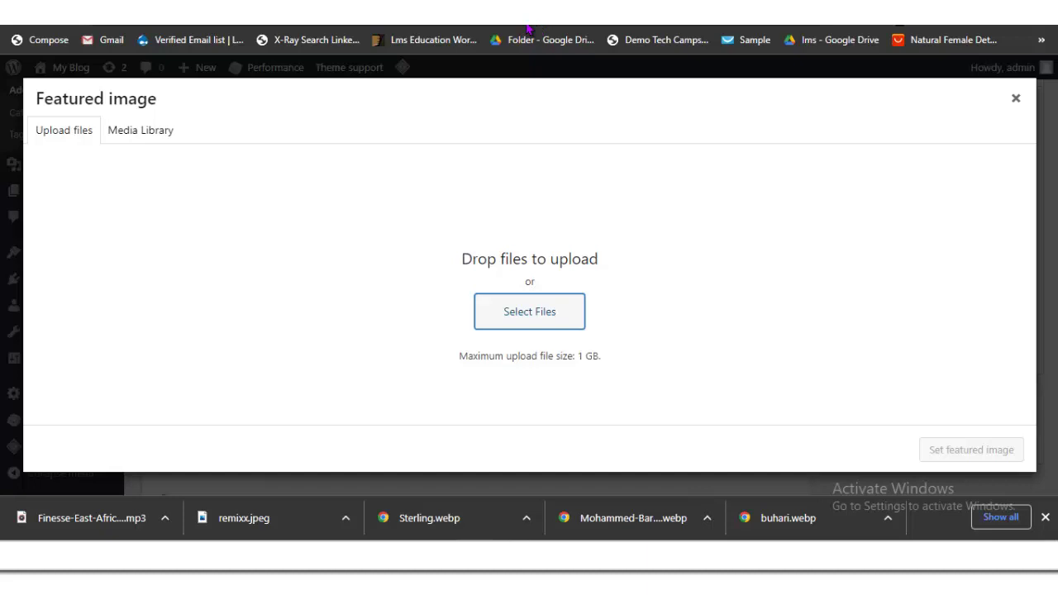
key("Return")
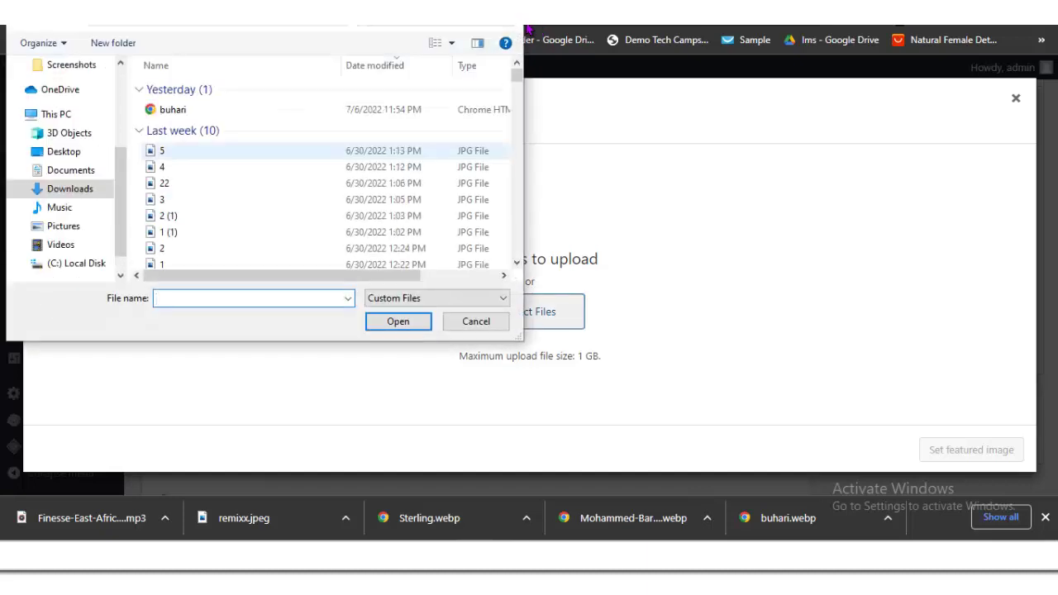
key("Down")
key("Down")
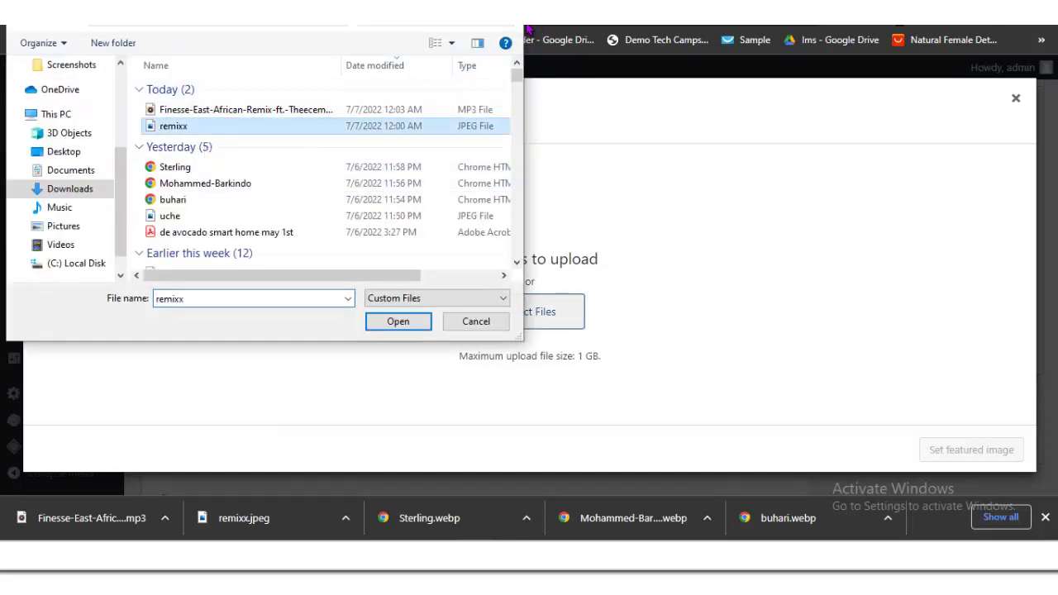
key("Tab")
key("Return")
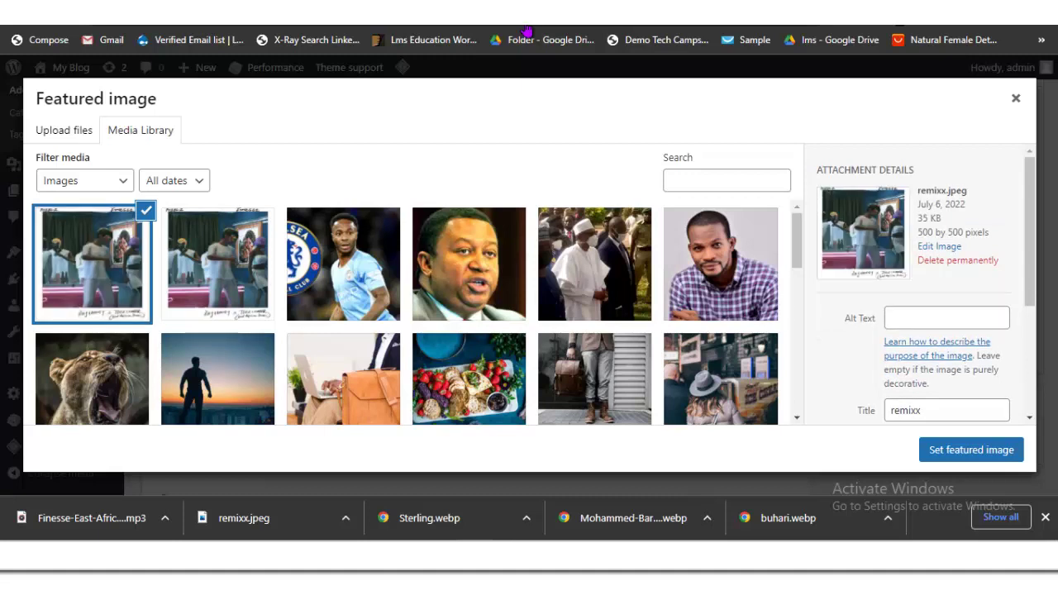
key("Escape")
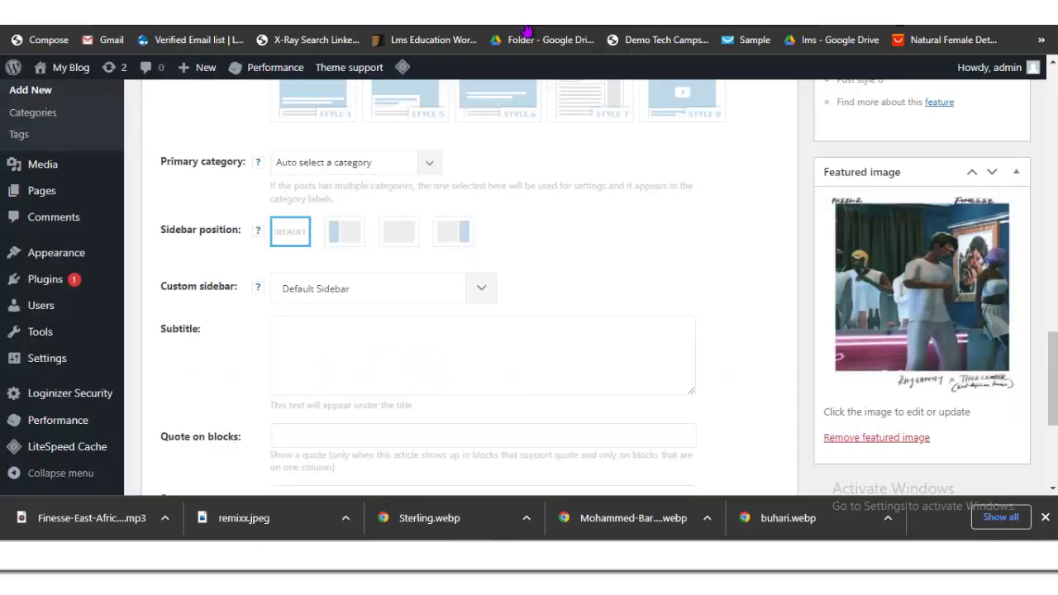
Step: Tick the Video category for the Finesse remix post and publish it
key("Page_Up")
key("Page_Up")
key("Page_Up")
key("Page_Down")
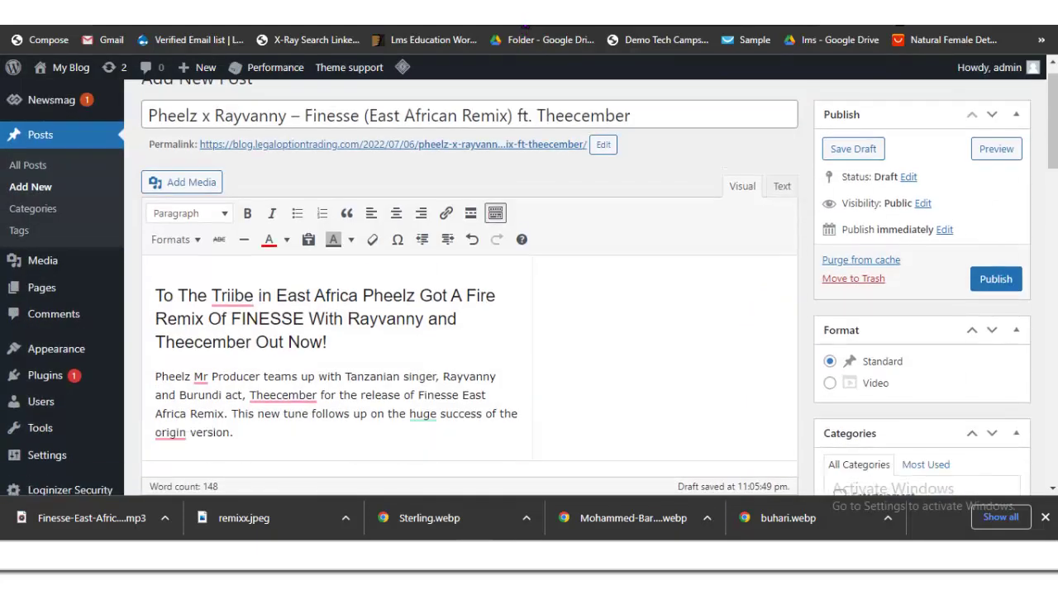
key("Page_Down")
key("Page_Up")
key("Page_Up")
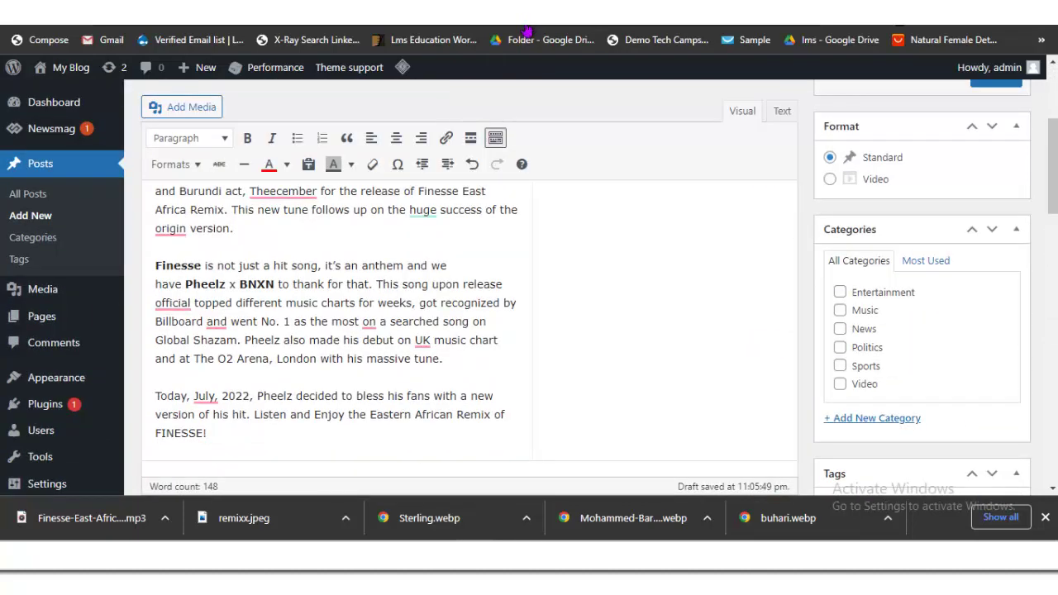
key("space")
key("Home")
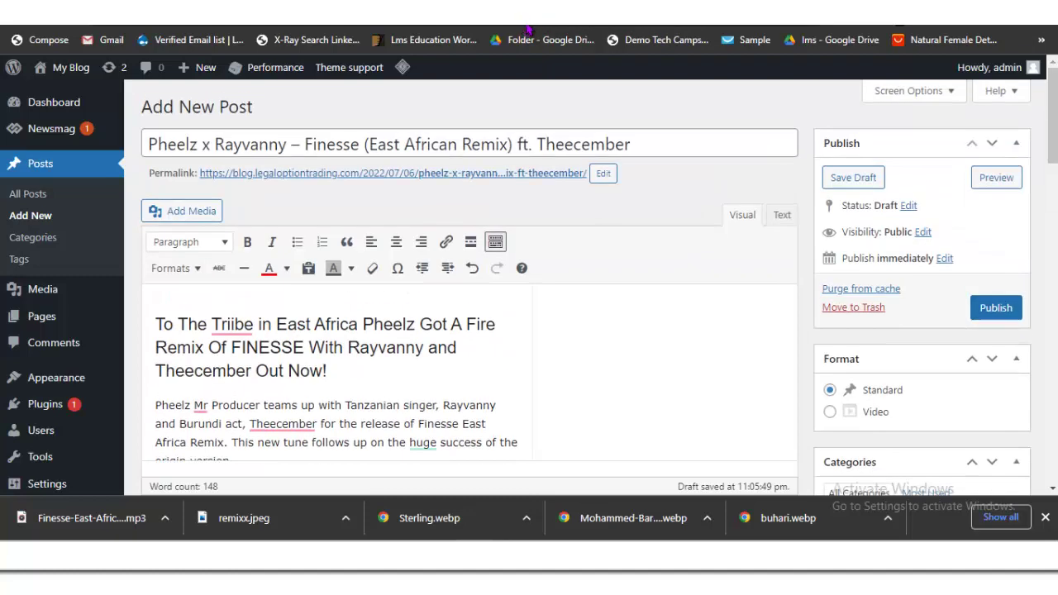
key("Return")
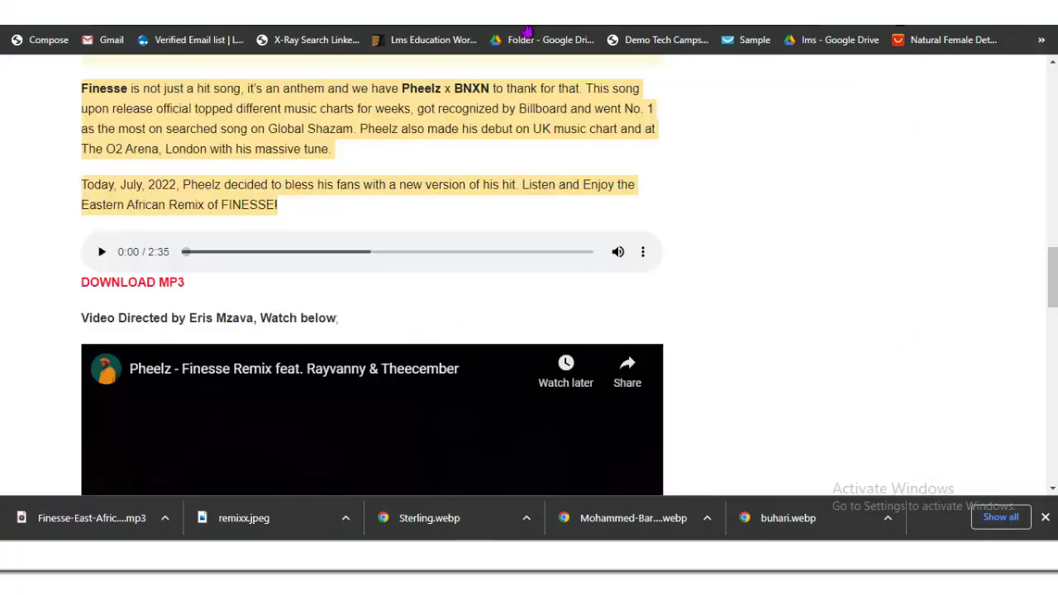
key("Home")
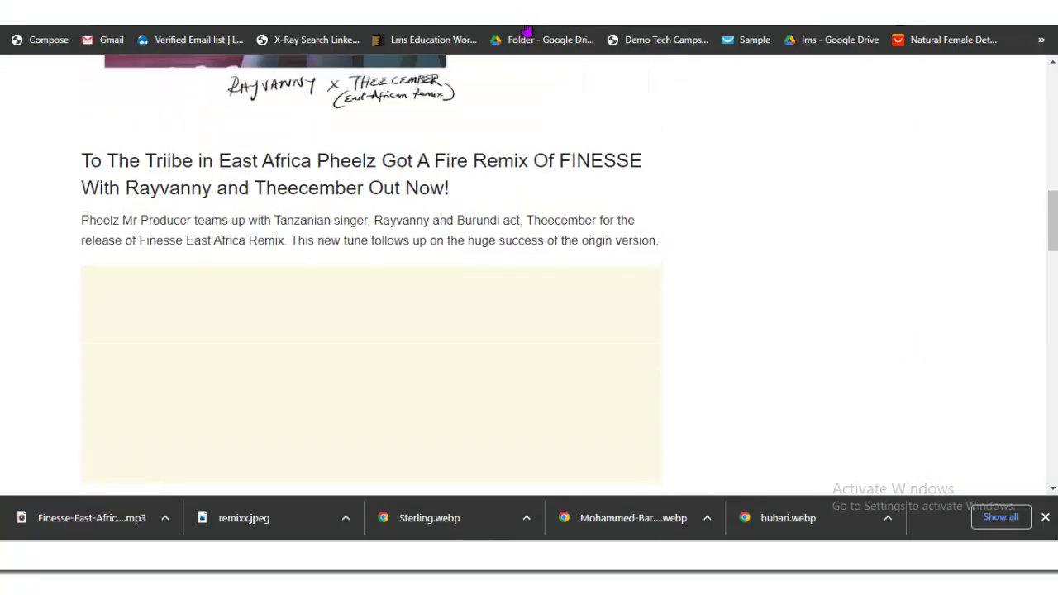
Step: Open tooXclusive's Songs category page
key("Tab")
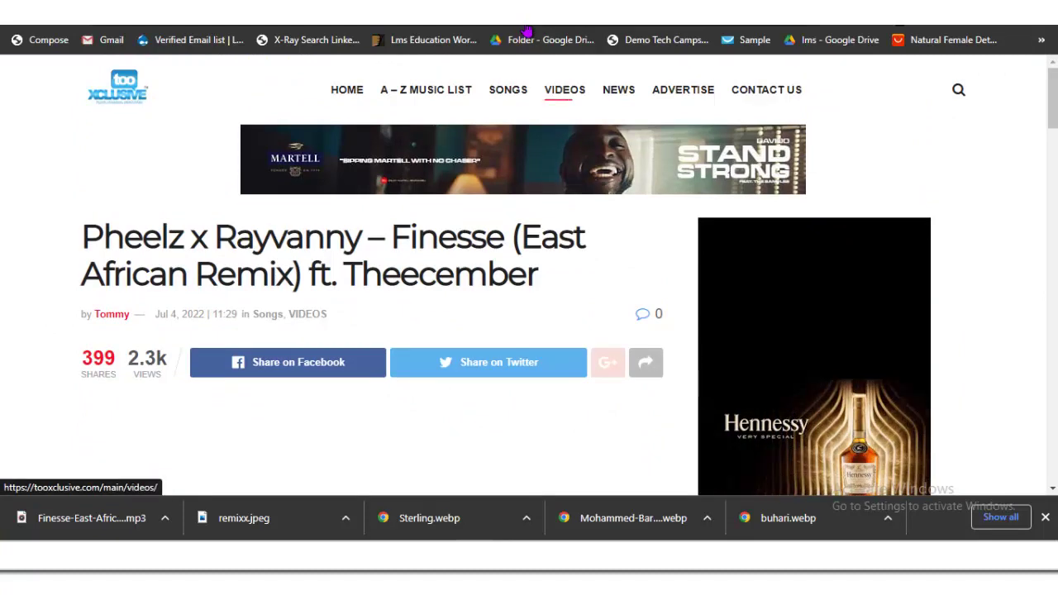
key("shift+Tab")
key("Return")
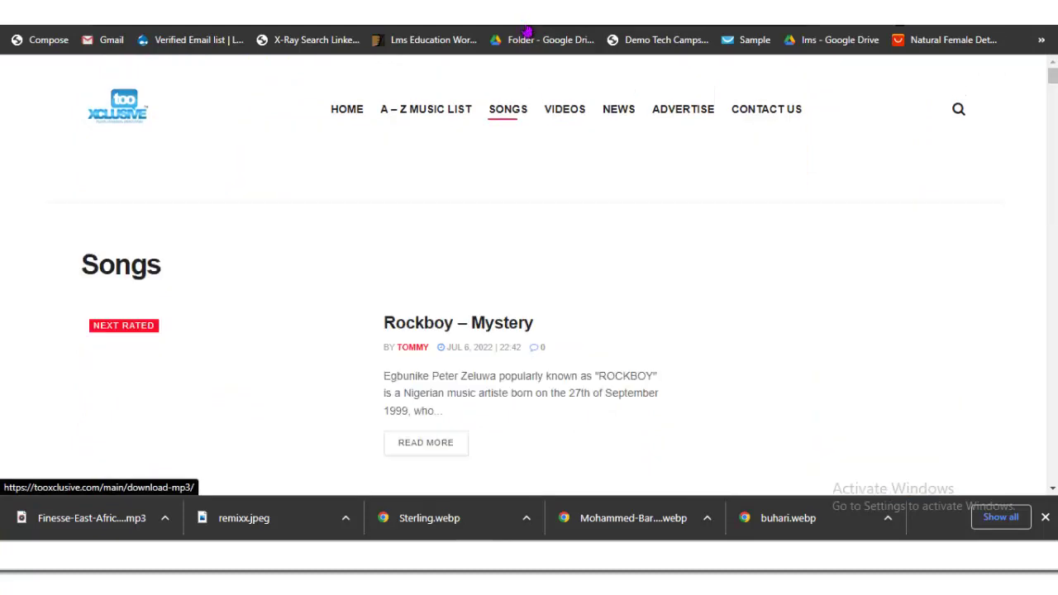
Step: Move down the song listing to the Skales – "Inumidun" (Song) post
key("Tab")
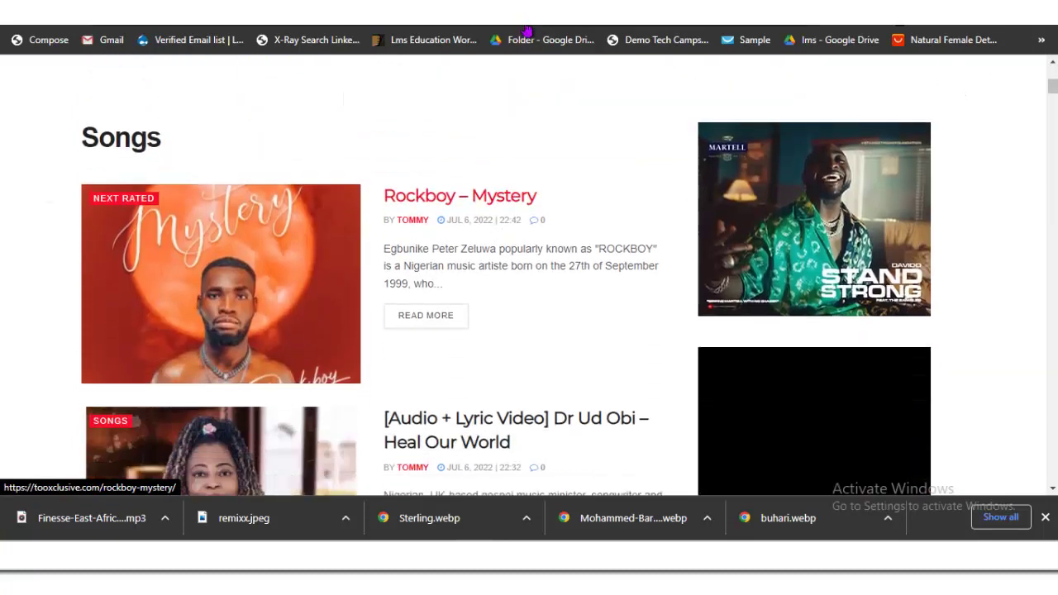
key("Tab")
key("Tab")
key("Tab")
key("Tab")
key("Tab")
key("Tab")
key("Tab")
key("Tab")
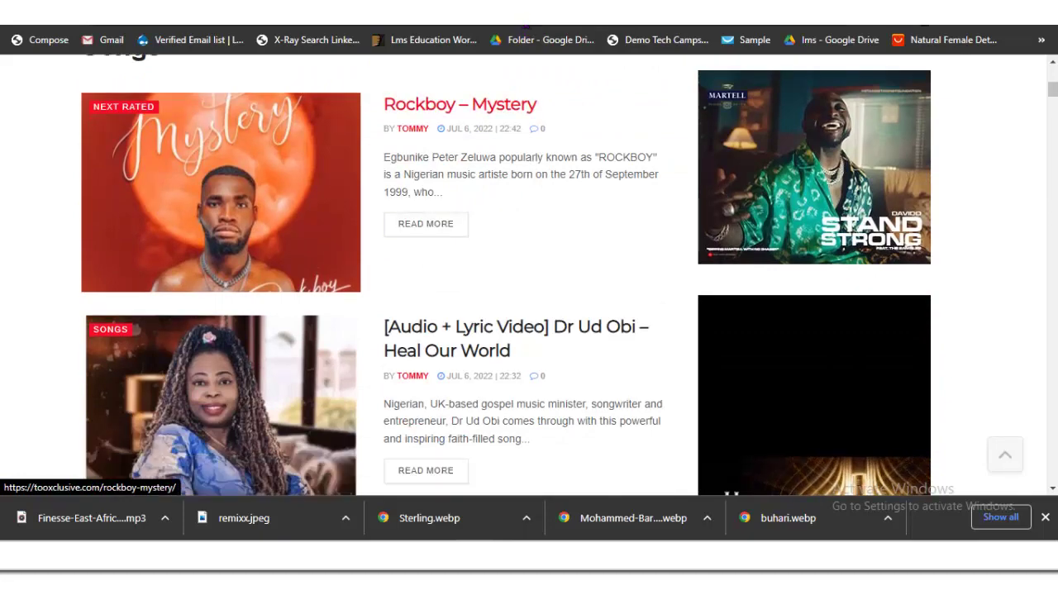
key("Tab")
key("Tab")
key("Tab")
key("Tab")
key("Tab")
key("Tab")
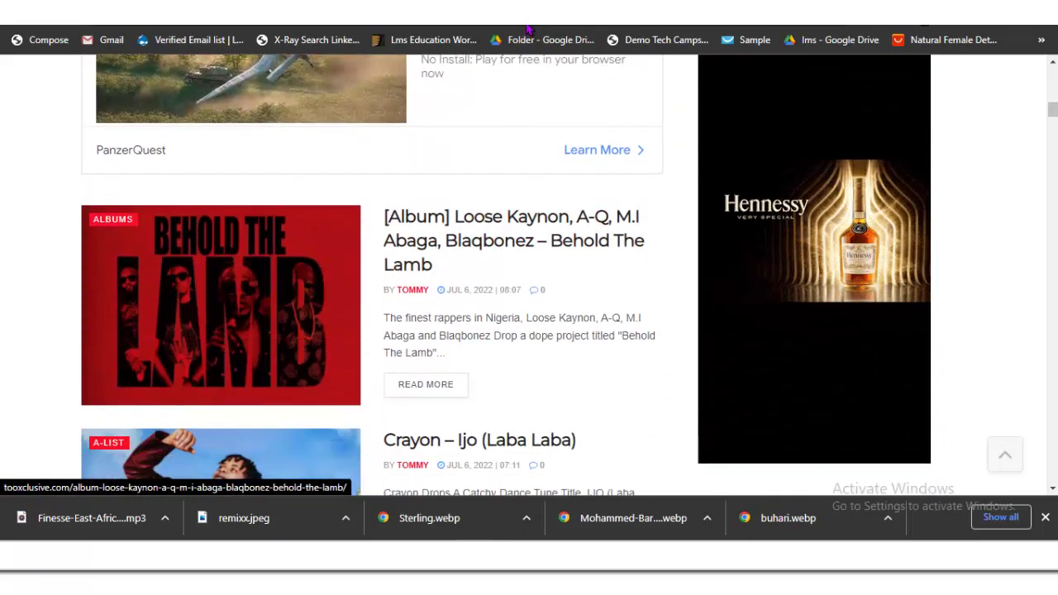
key("Tab")
key("Tab")
key("Tab")
key("Tab")
key("Tab")
key("Tab")
key("Tab")
key("Tab")
key("Tab")
key("Tab")
key("Tab")
key("Tab")
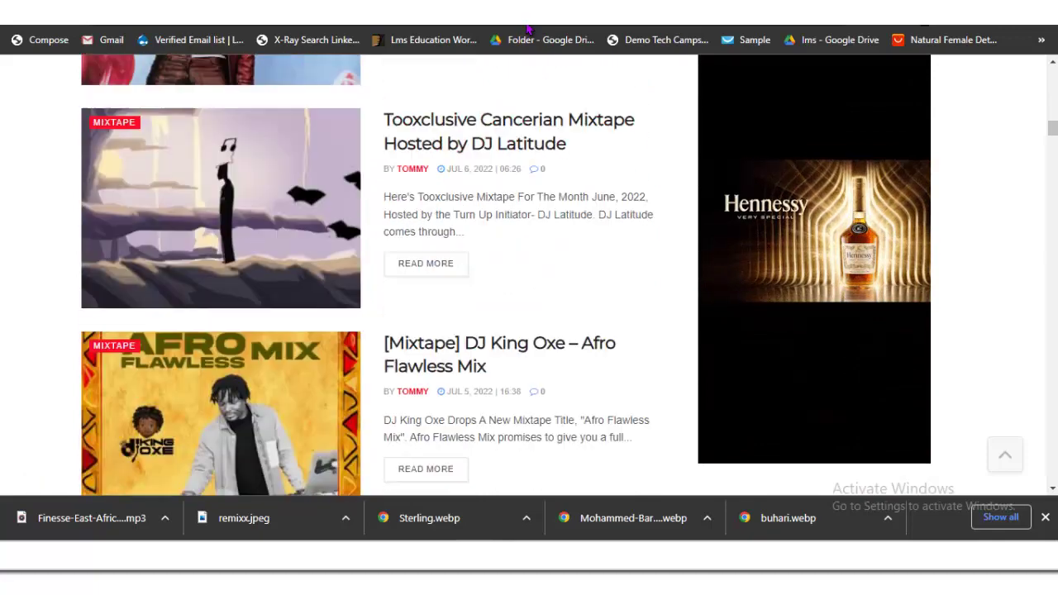
key("Tab")
key("Tab")
key("Tab")
key("Tab")
key("Tab")
key("Tab")
key("Tab")
key("Tab")
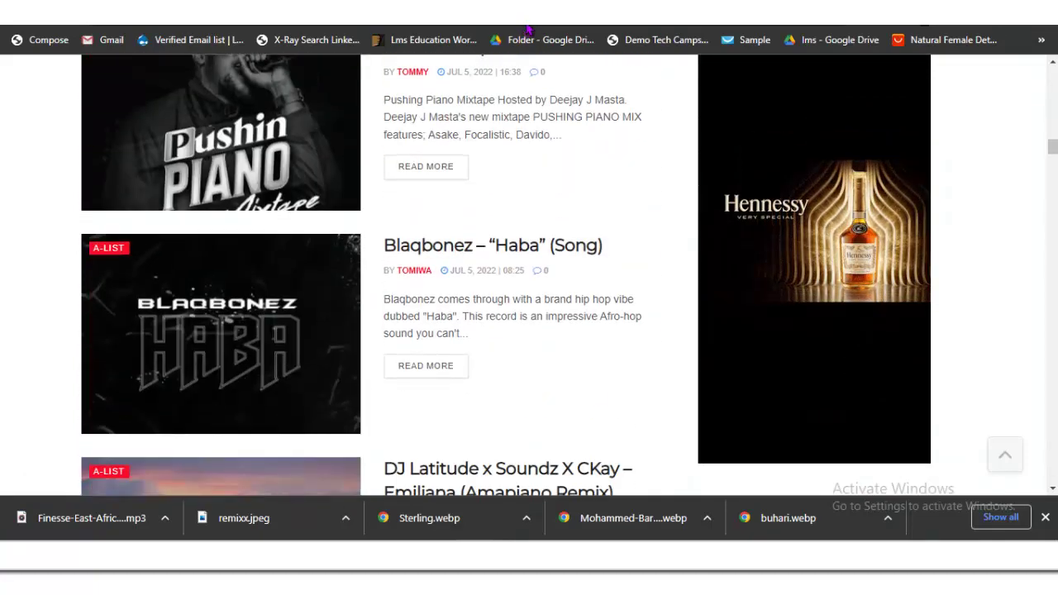
key("Tab")
key("Tab")
key("Tab")
key("Tab")
key("Tab")
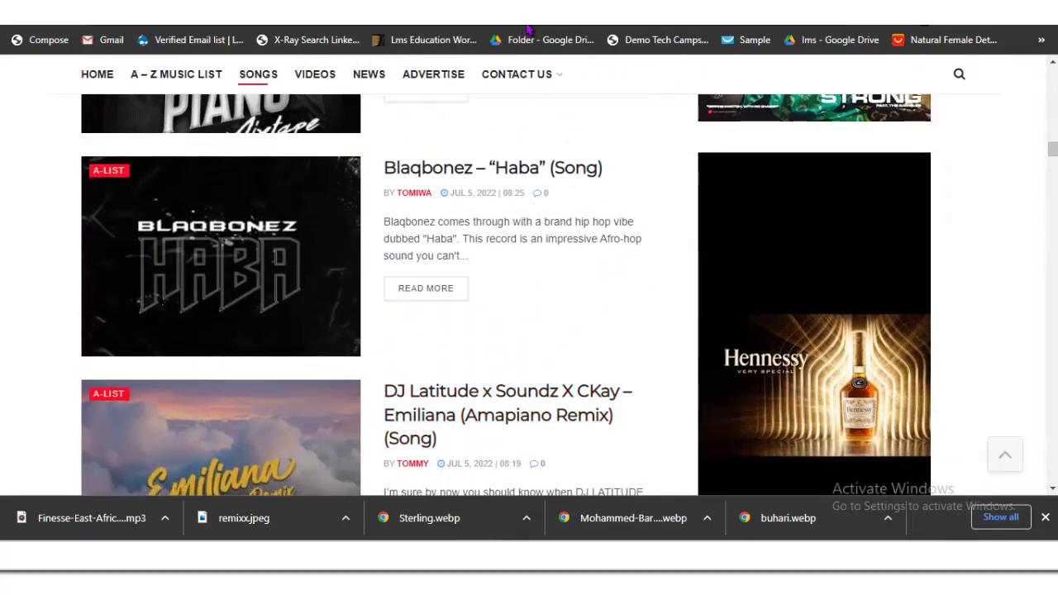
key("Tab")
key("Tab")
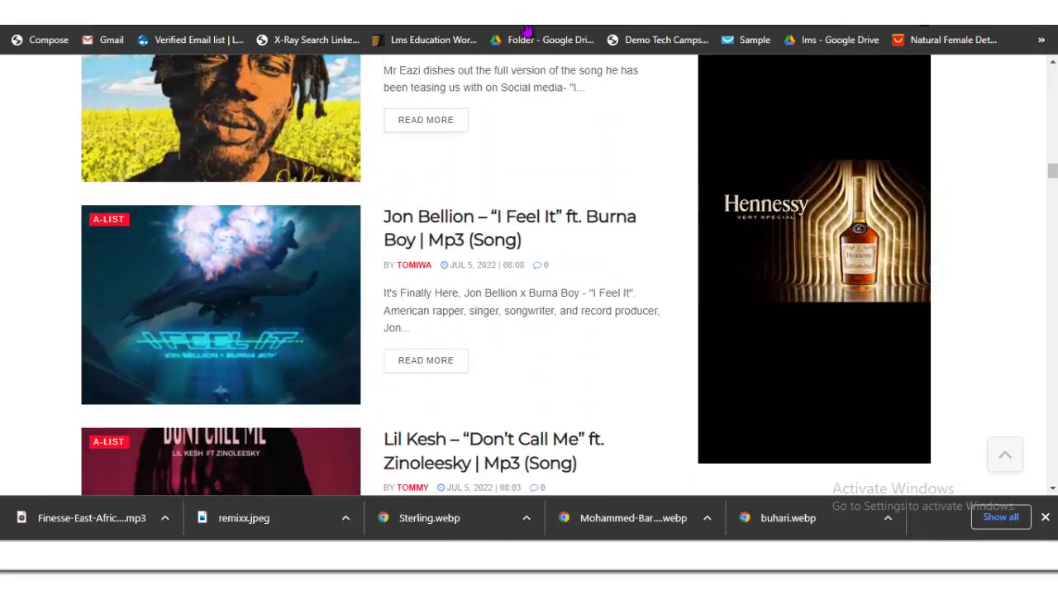
key("Tab")
key("Tab")
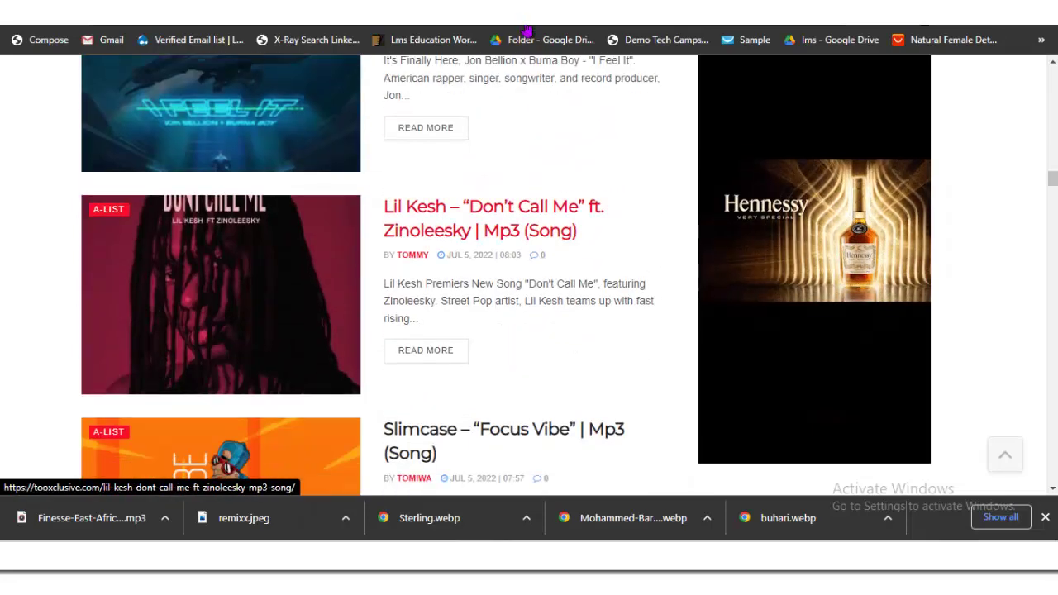
key("Tab")
key("Tab")
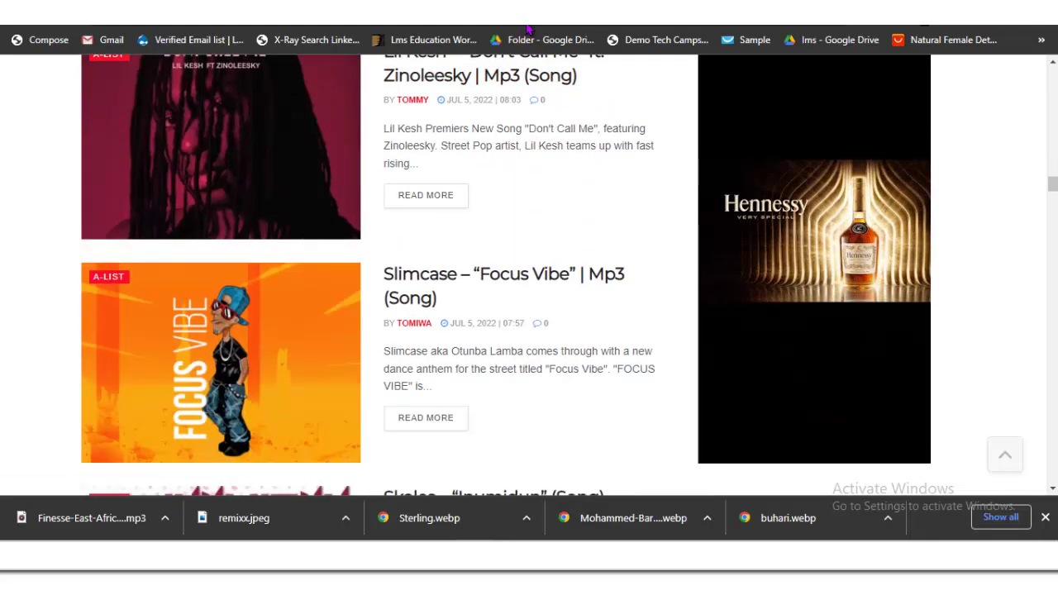
key("Tab")
key("Tab")
key("Tab")
key("Tab")
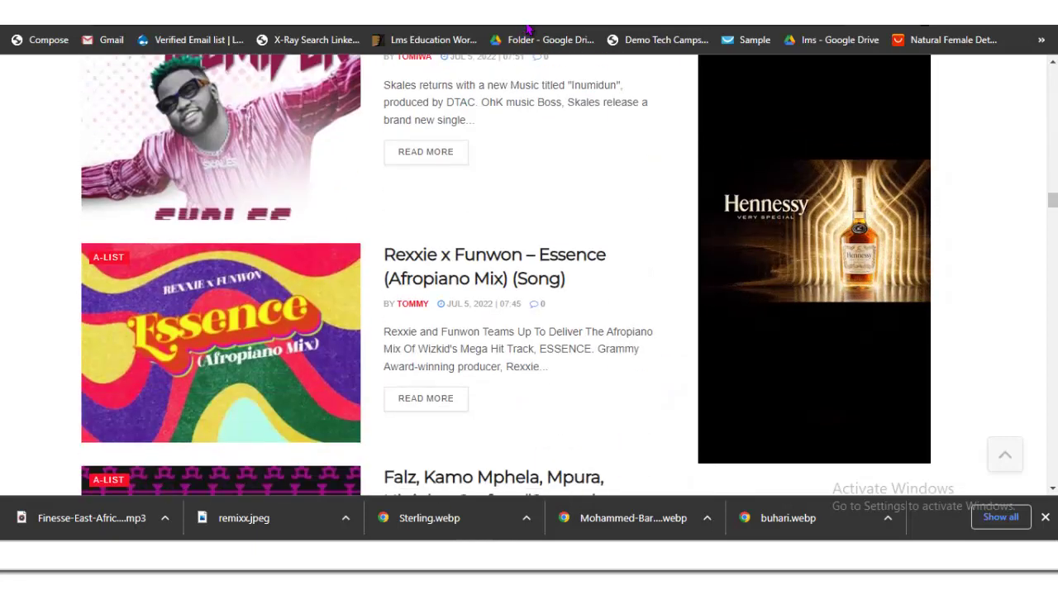
key("shift+Tab")
key("shift+Tab")
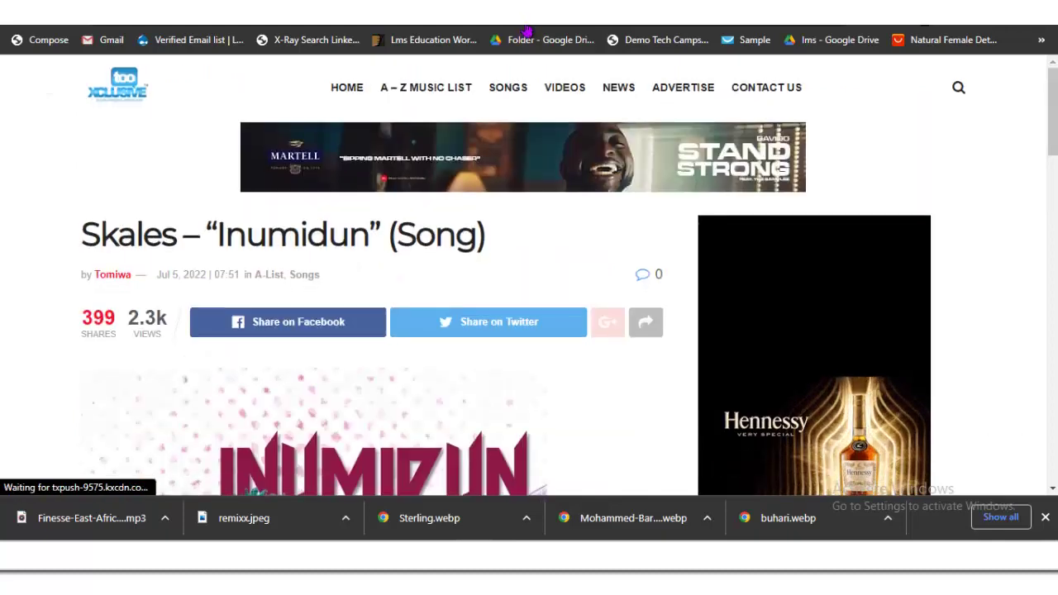
Step: Review the Inumidun article and save its cover image as Skales-Inumidun-artwork
key("Page_Down")
key("Page_Down")
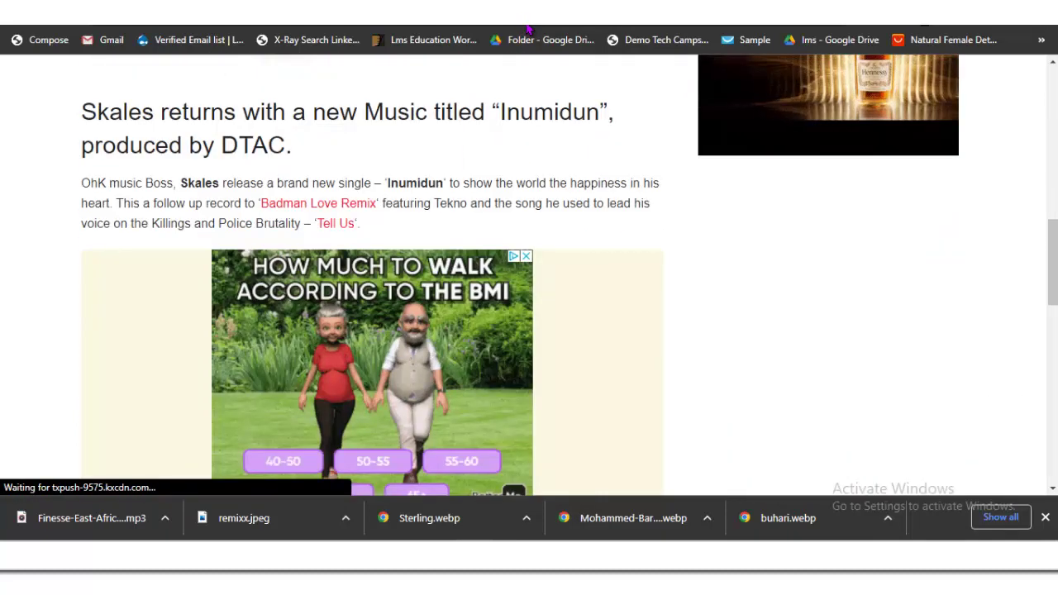
key("Page_Down")
key("Page_Down")
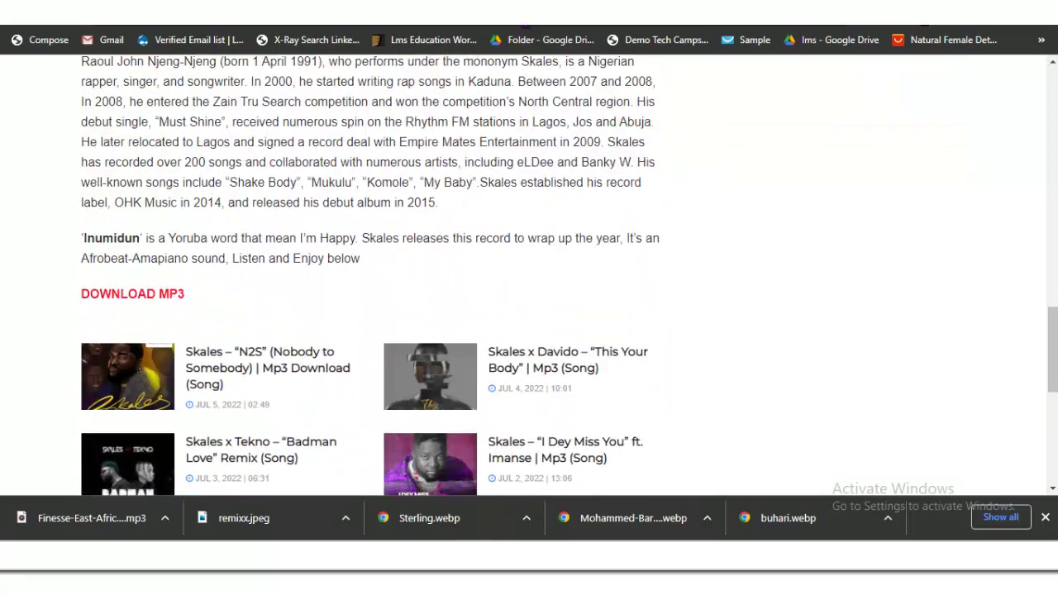
scroll(248, 479, "up", 3)
scroll(331, 273, "up", 10)
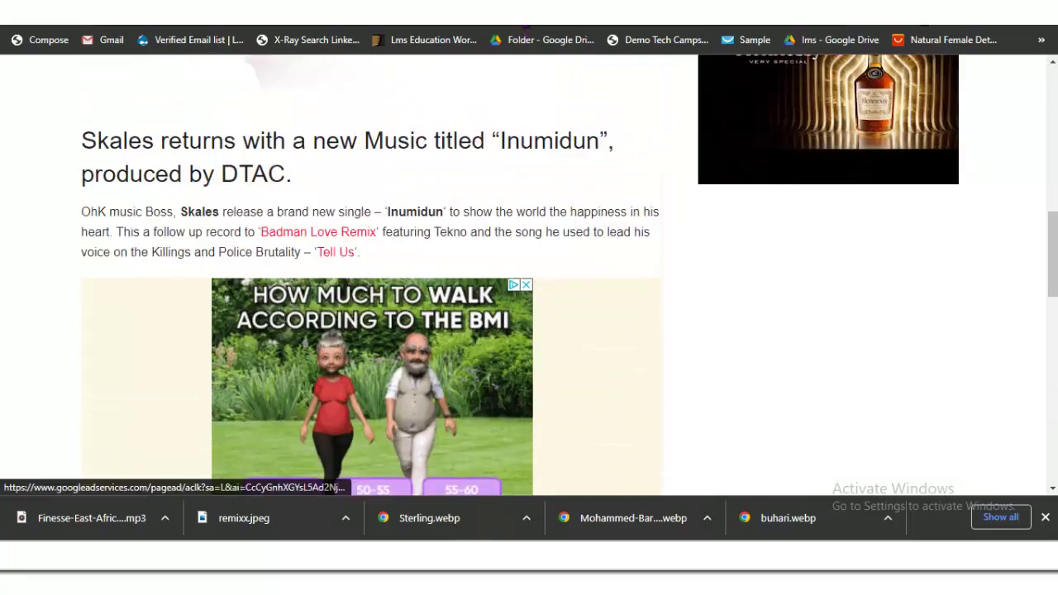
scroll(330, 272, "down", 3)
scroll(330, 272, "down", 14)
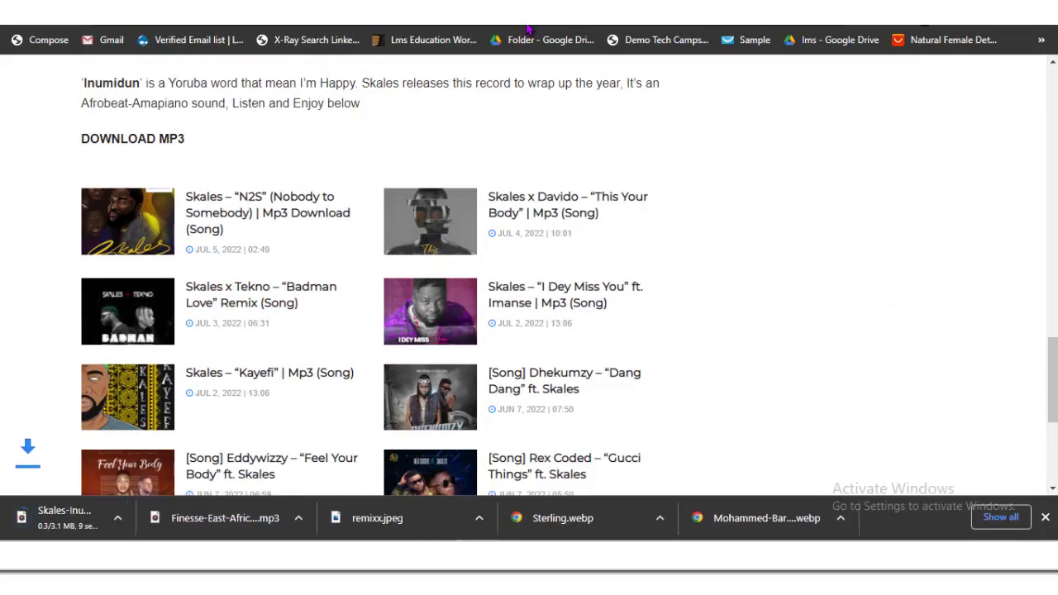
scroll(372, 273, "up", 12)
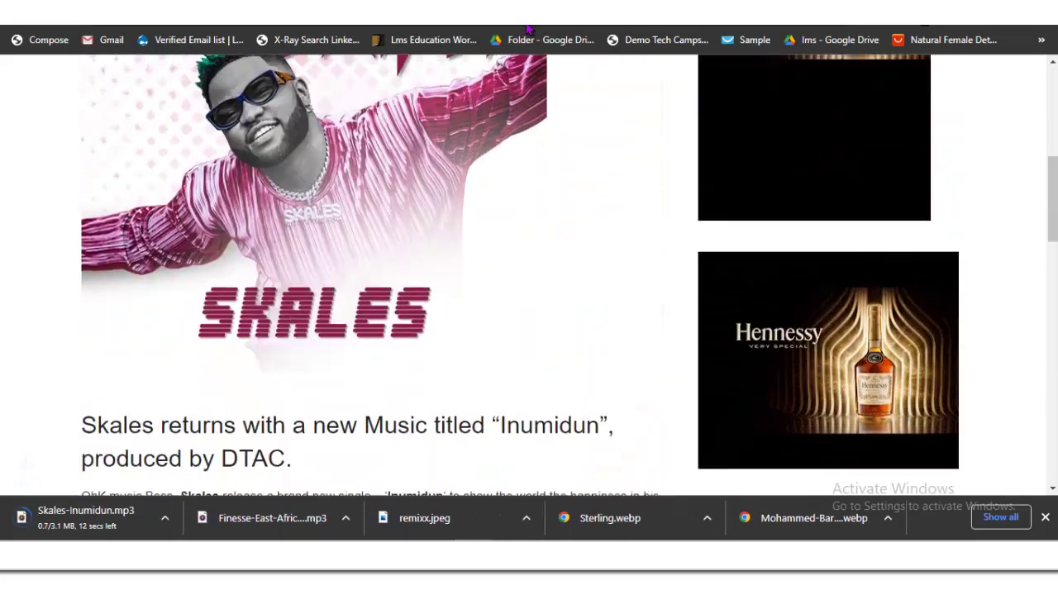
scroll(314, 272, "up", 2)
right_click(266, 208)
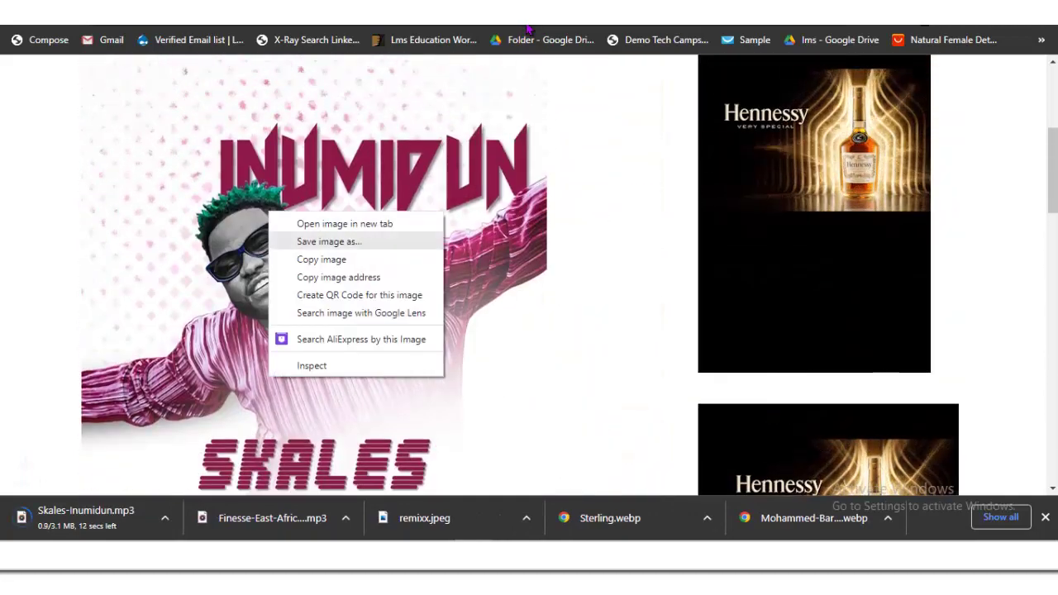
left_click(342, 239)
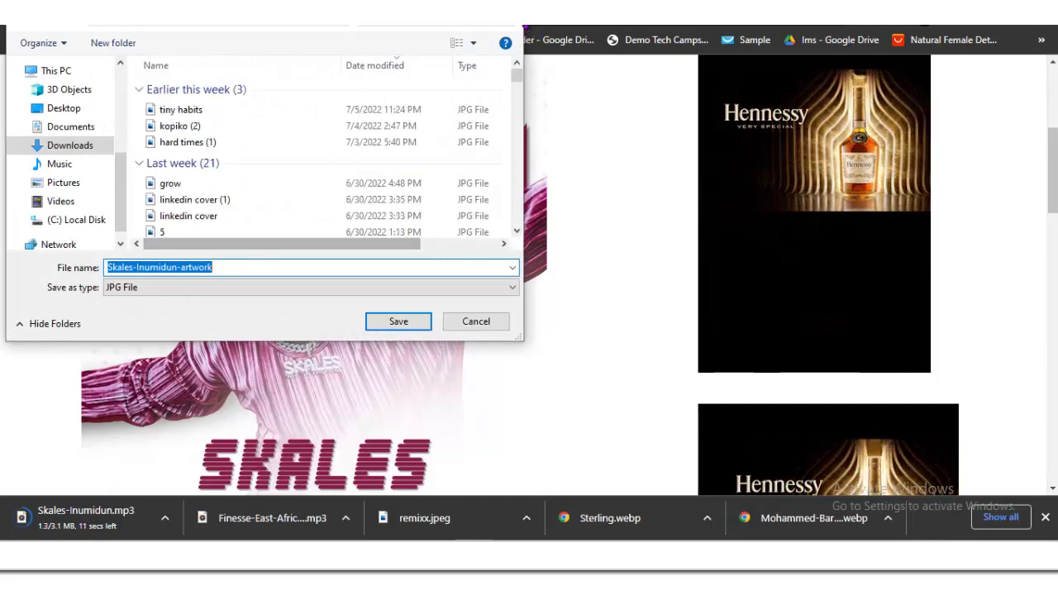
key("Return")
Step: Copy the Skales – "Inumidun" article title and return to the WordPress editor
scroll(397, 273, "down", 4)
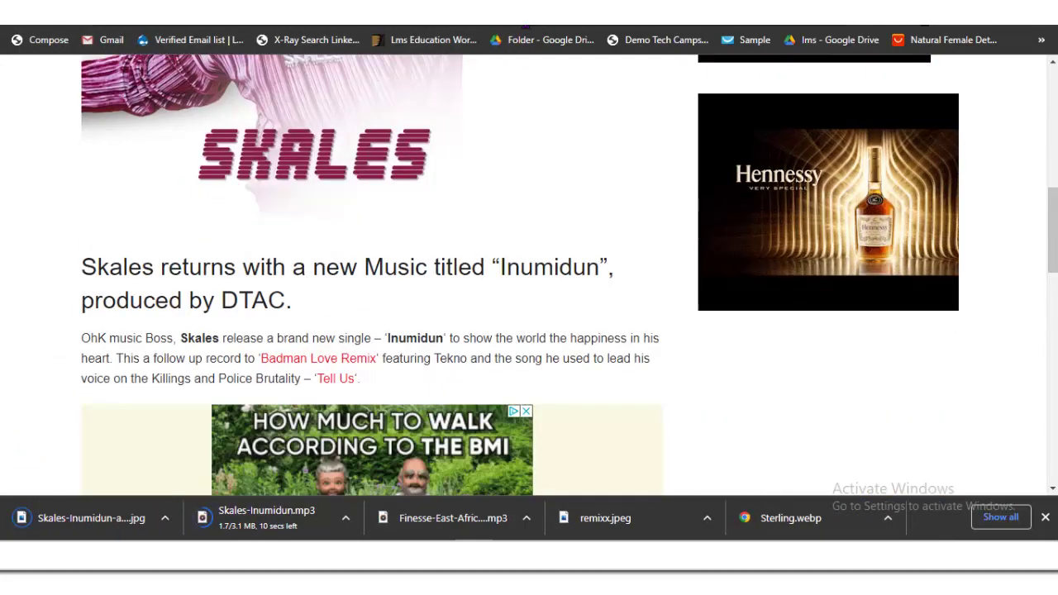
scroll(396, 273, "up", 5)
scroll(527, 28, "up", 2)
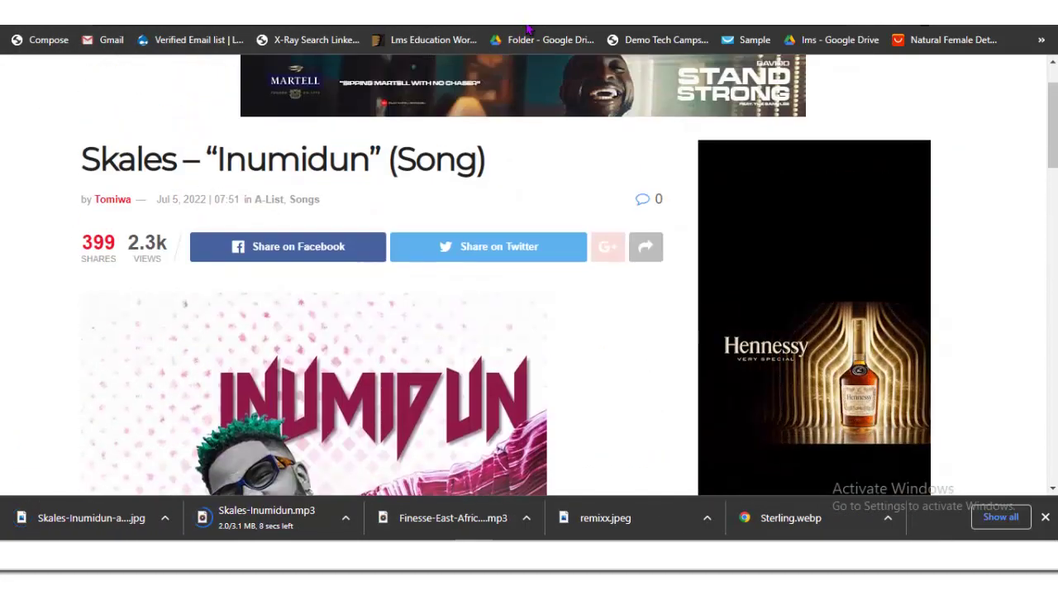
right_click(161, 163)
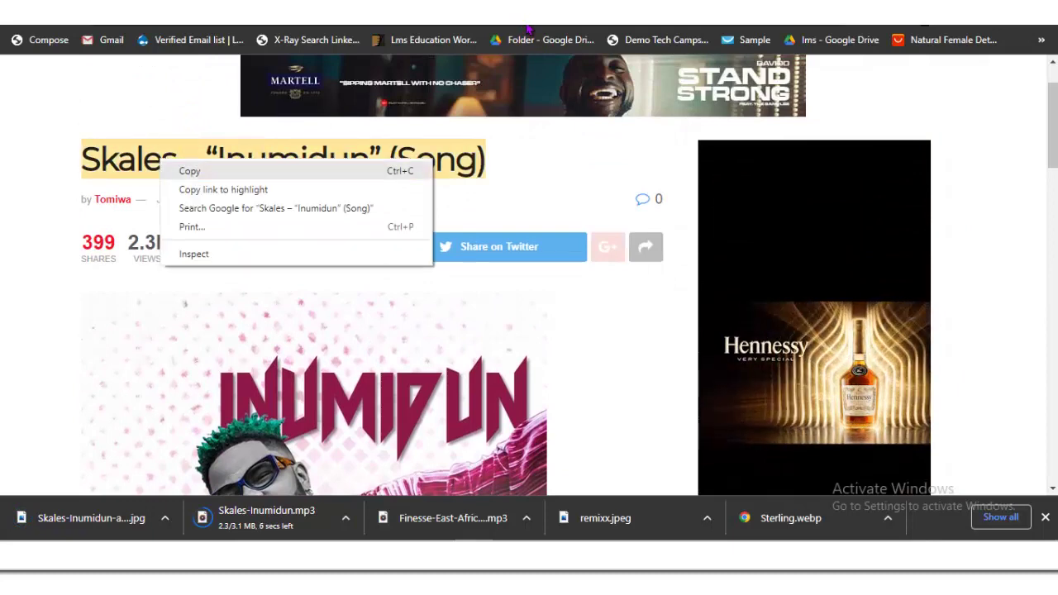
left_click(187, 171)
key("ctrl+shift+Tab")
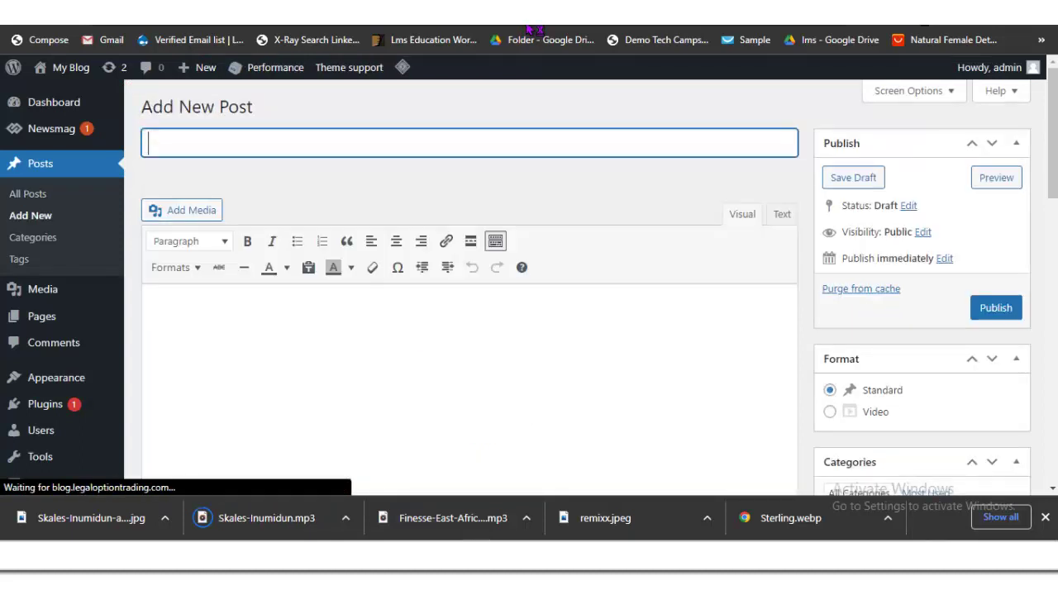
Step: Paste 'Skales – “Inumidun” (Song)' as the post title and copy the article's intro heading and paragraph
type("Skales – \"Inumidun\" (Song)")
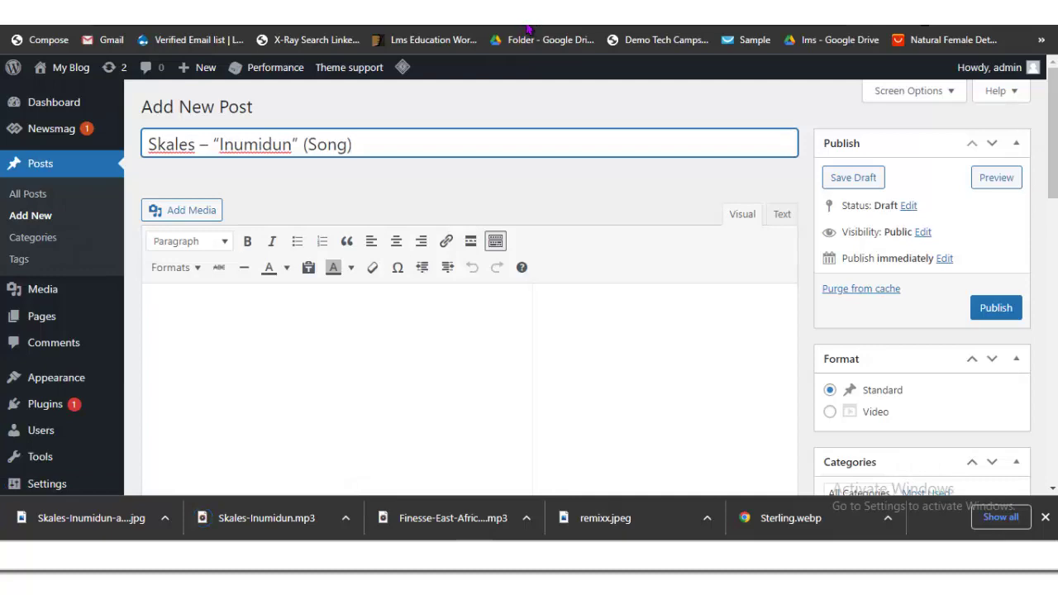
key("ctrl+Tab")
scroll(529, 273, "down", 9)
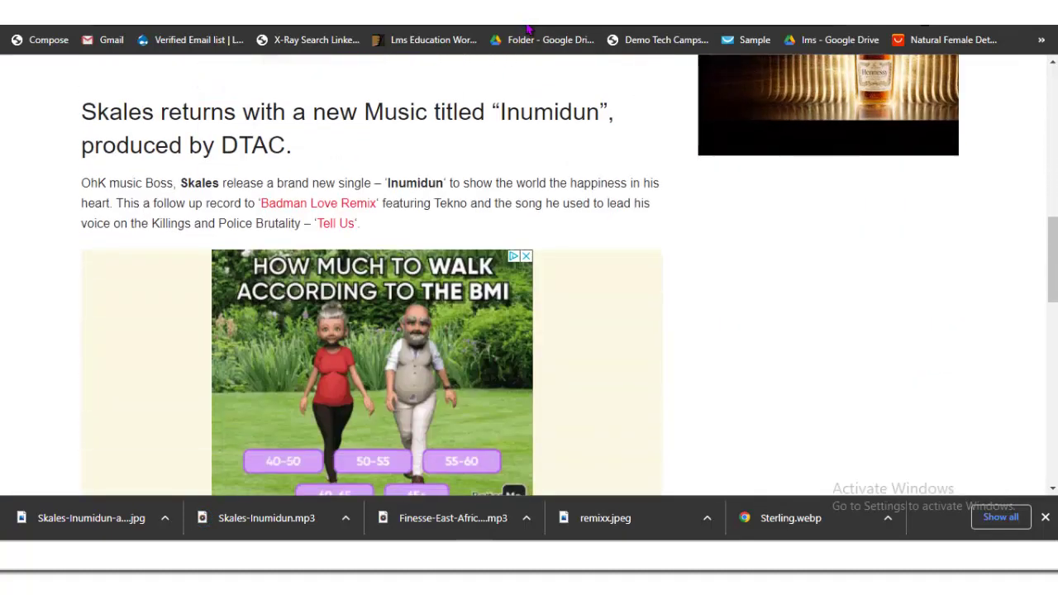
left_click_drag(237, 202, 81, 107)
key("ctrl+c")
right_click(136, 49)
left_click(149, 59)
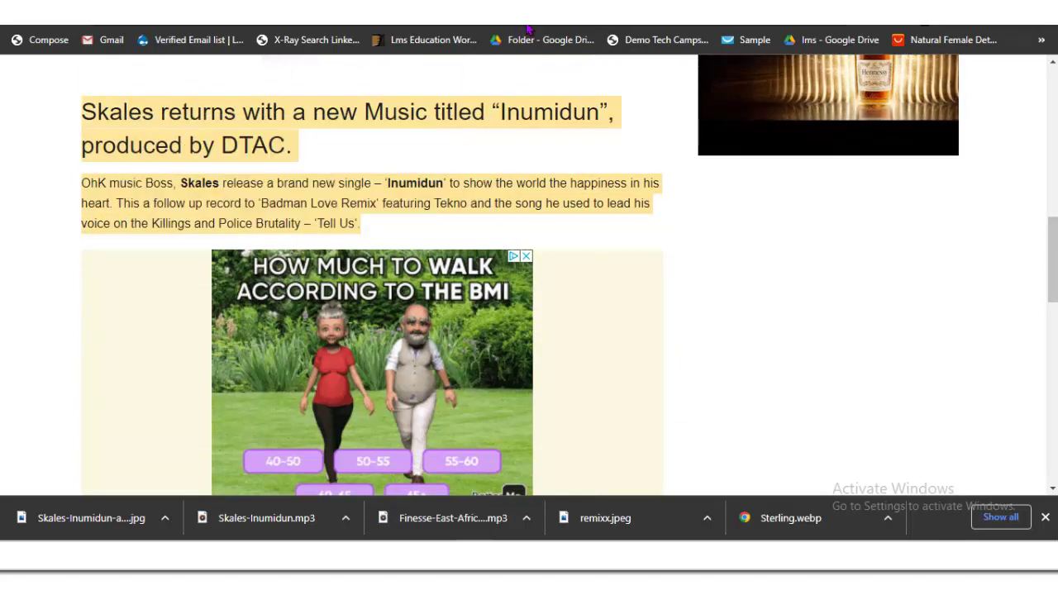
left_click(527, 29)
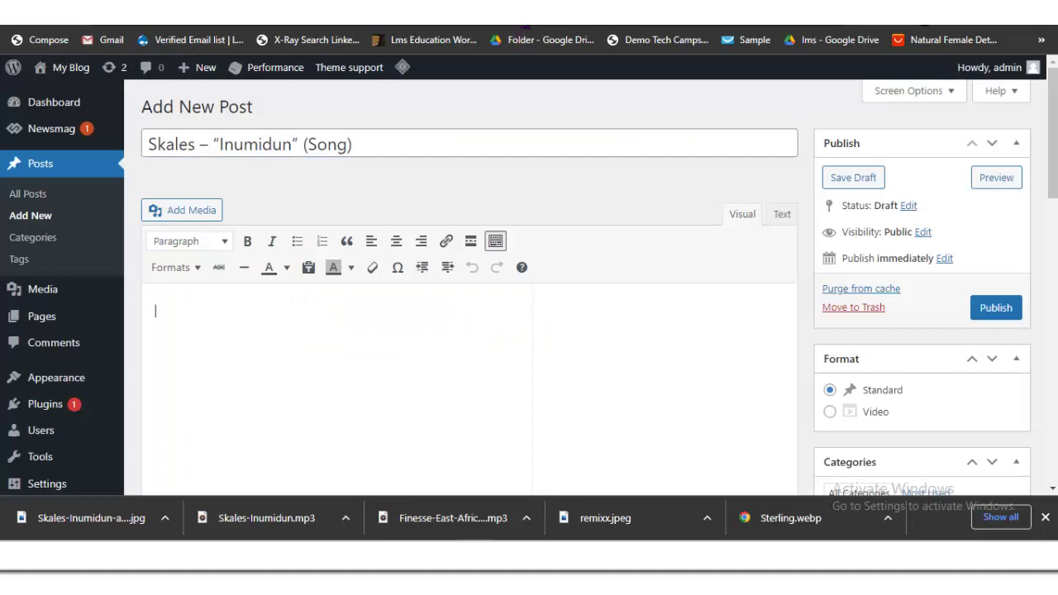
Step: Paste the intro into the post body and unlink 'Badman Love Remix' and 'Tell Us'
key("ctrl+v")
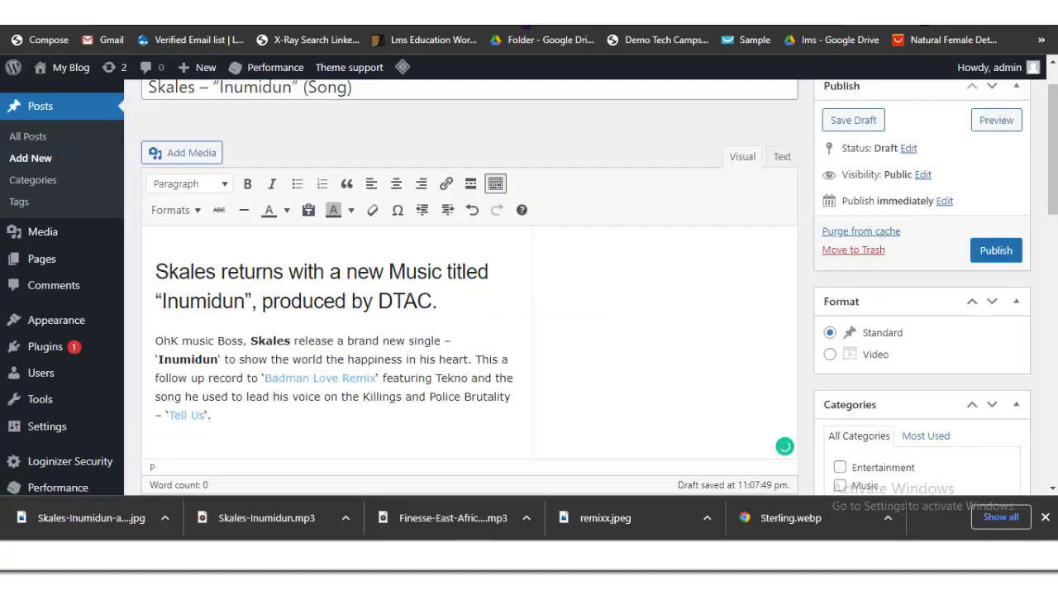
left_click(337, 378)
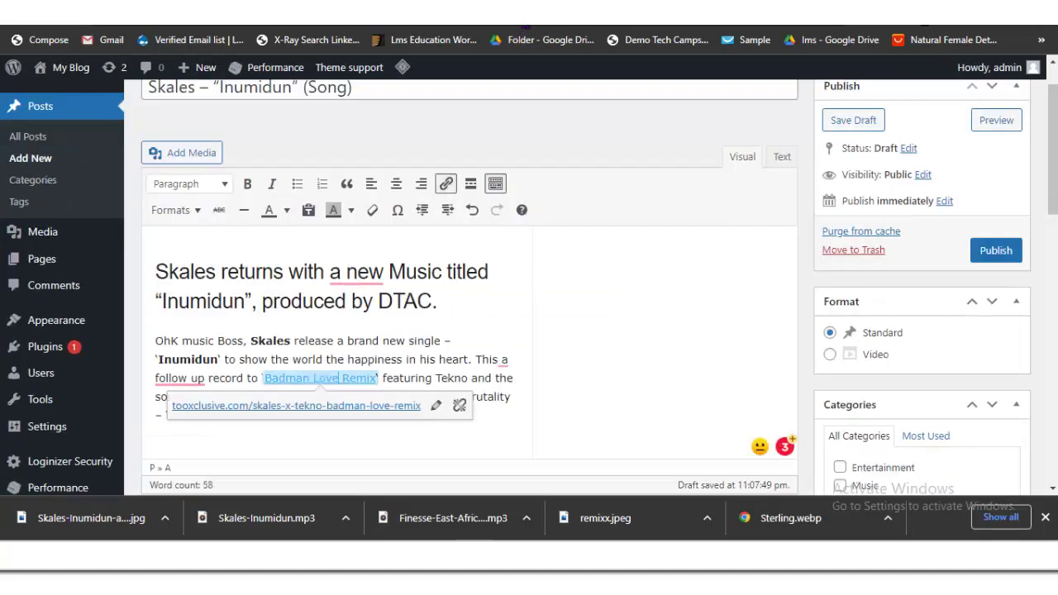
left_click(460, 405)
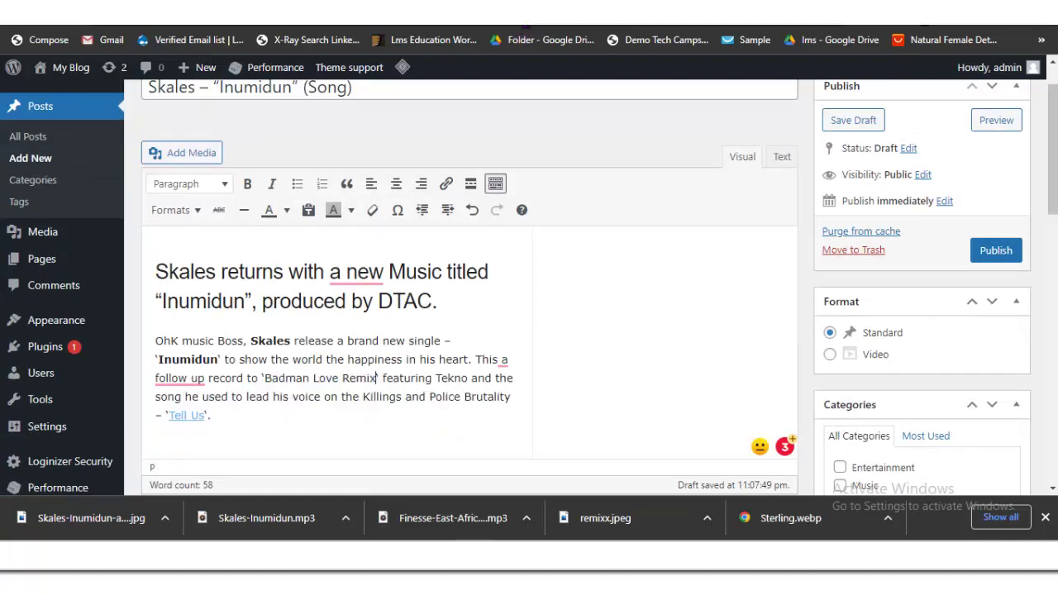
left_click(186, 414)
right_click(183, 415)
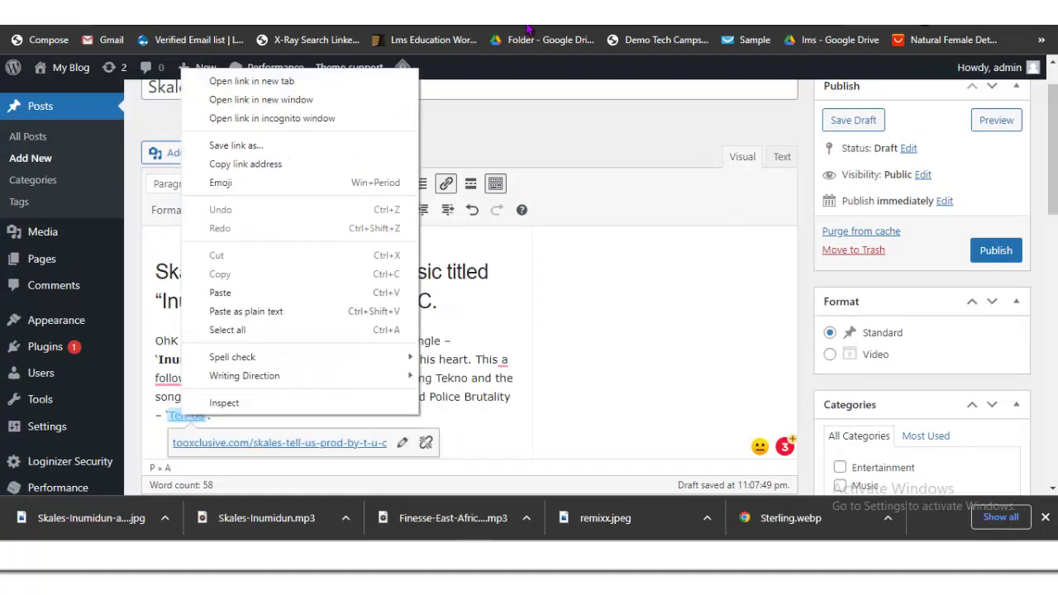
key("Escape")
key("shift+alt+s")
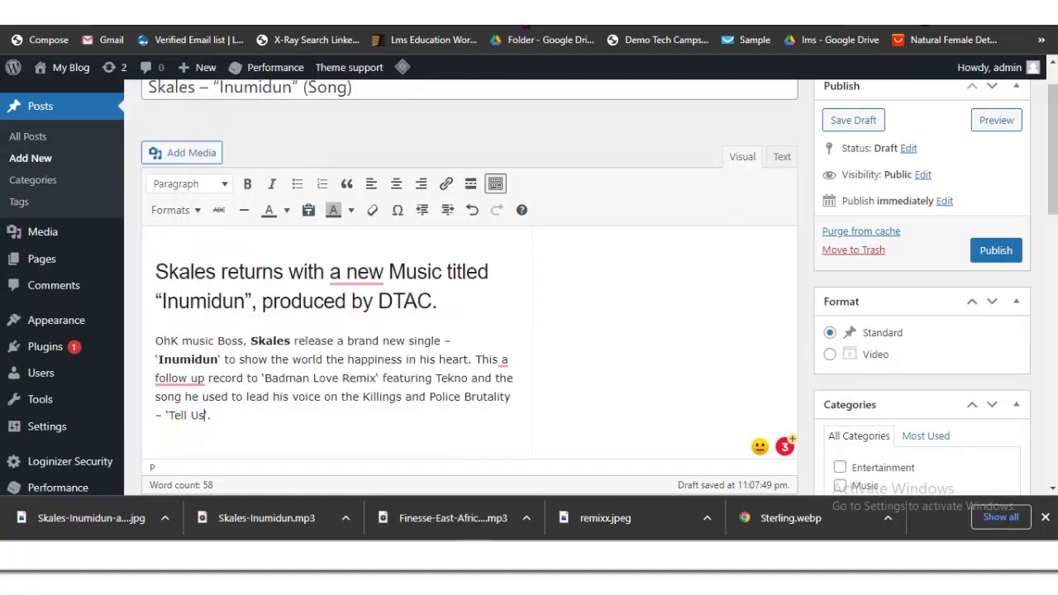
Step: Switch back to the source article and scroll to Skales's biography
scroll(529, 289, "down", 1)
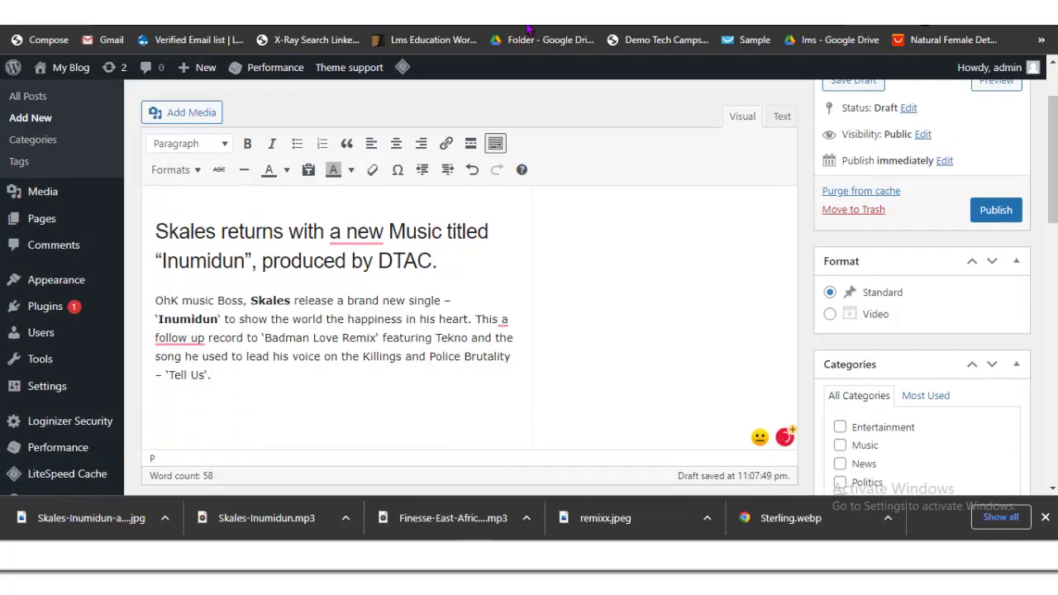
key("ctrl+Tab")
scroll(372, 289, "down", 5)
scroll(372, 289, "down", 3)
scroll(372, 289, "up", 2)
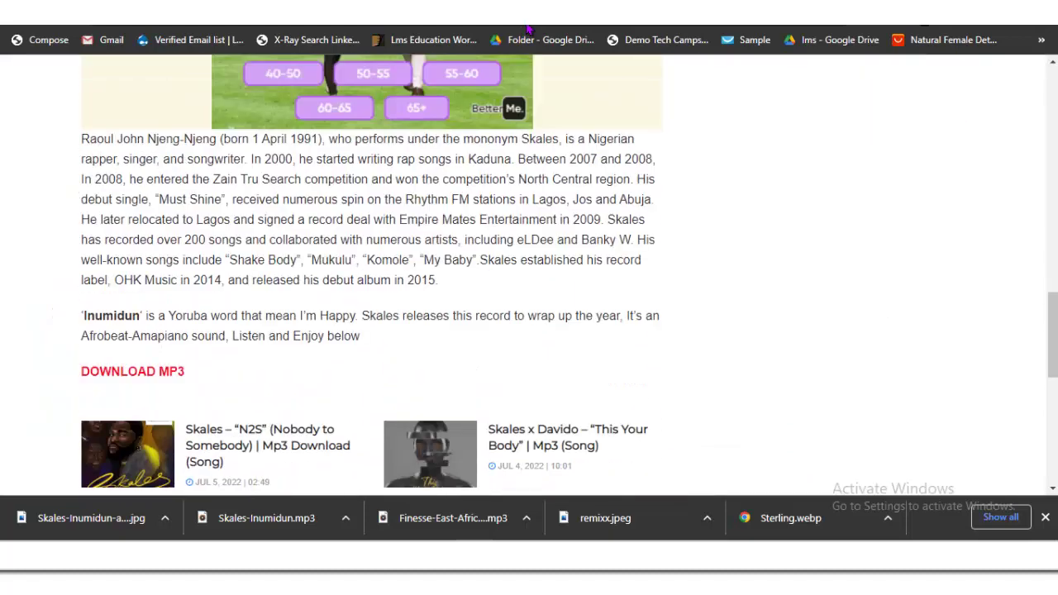
Step: Copy the biography and Inumidun meaning paragraphs and paste them below the intro, adding a new line
left_click_drag(360, 336, 81, 139)
right_click(109, 146)
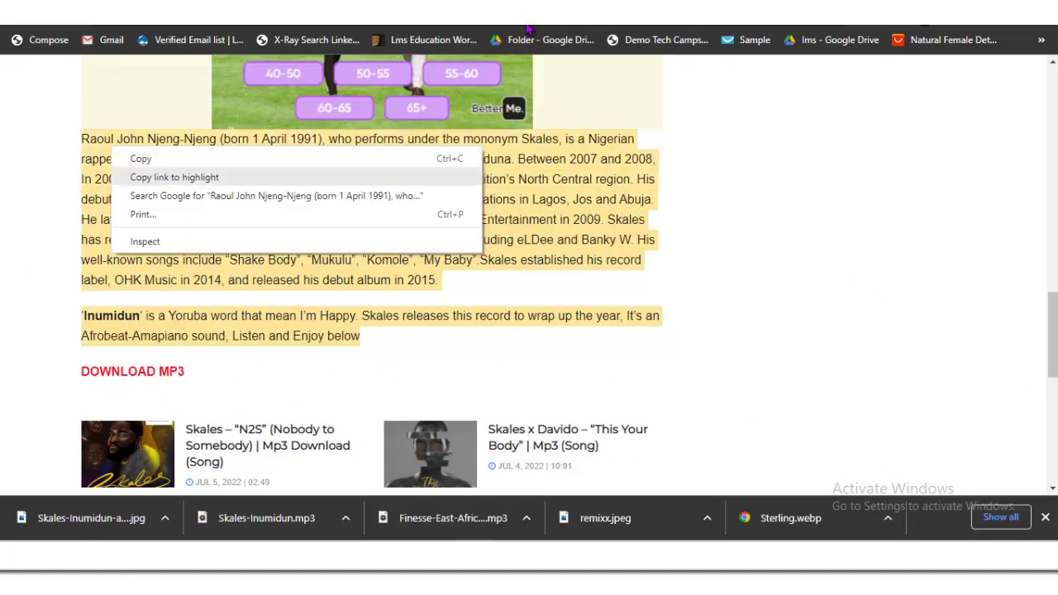
left_click(137, 157)
left_click(528, 29)
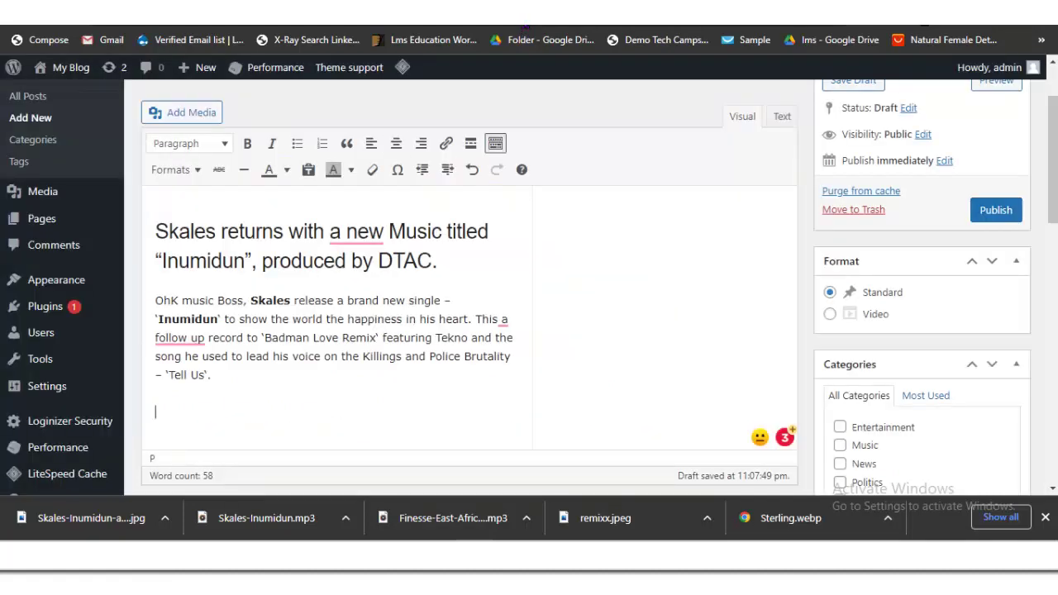
key("ctrl+v")
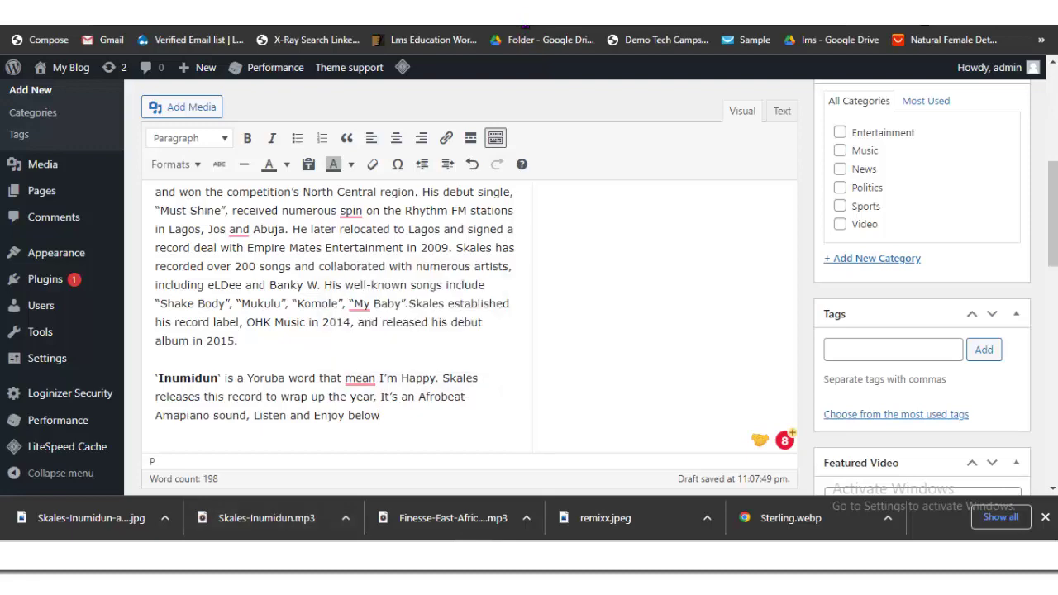
key("Return")
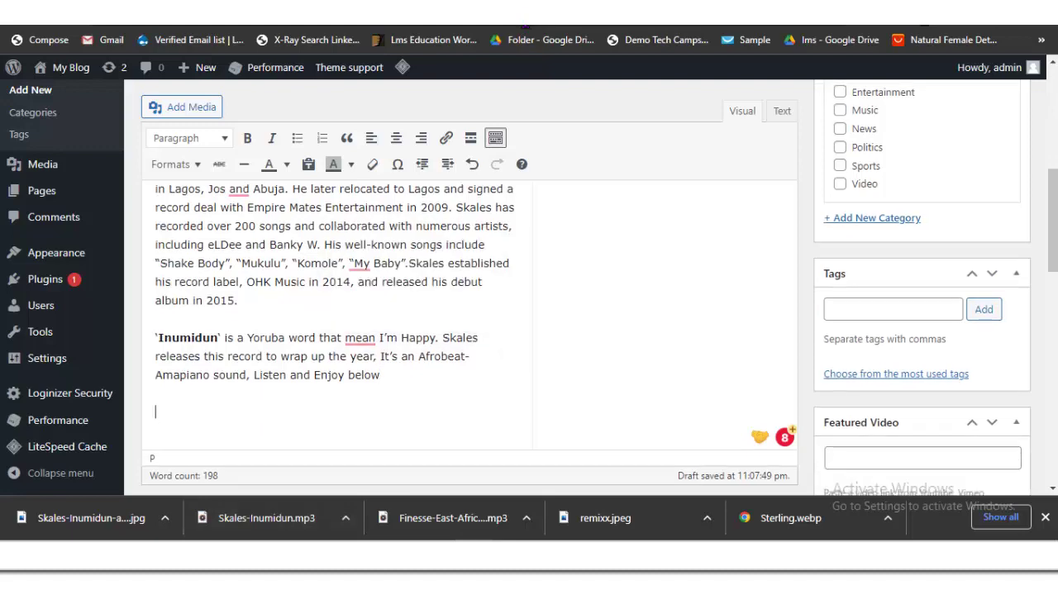
Step: Type 'DOWNLOAD MP3' as a bold Heading 3 line, then open Add Media
left_click(525, 26)
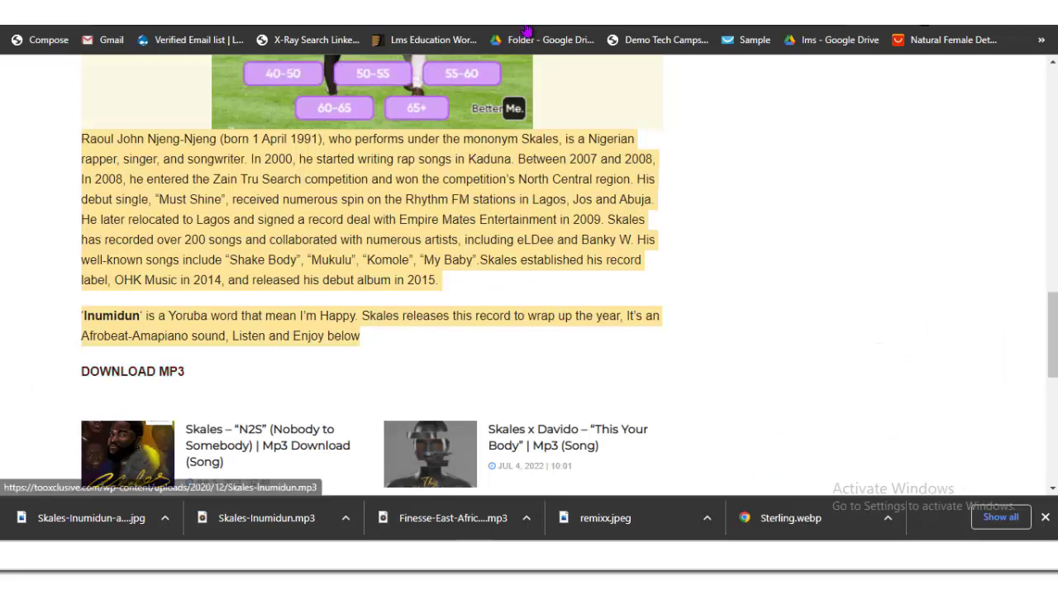
left_click(527, 28)
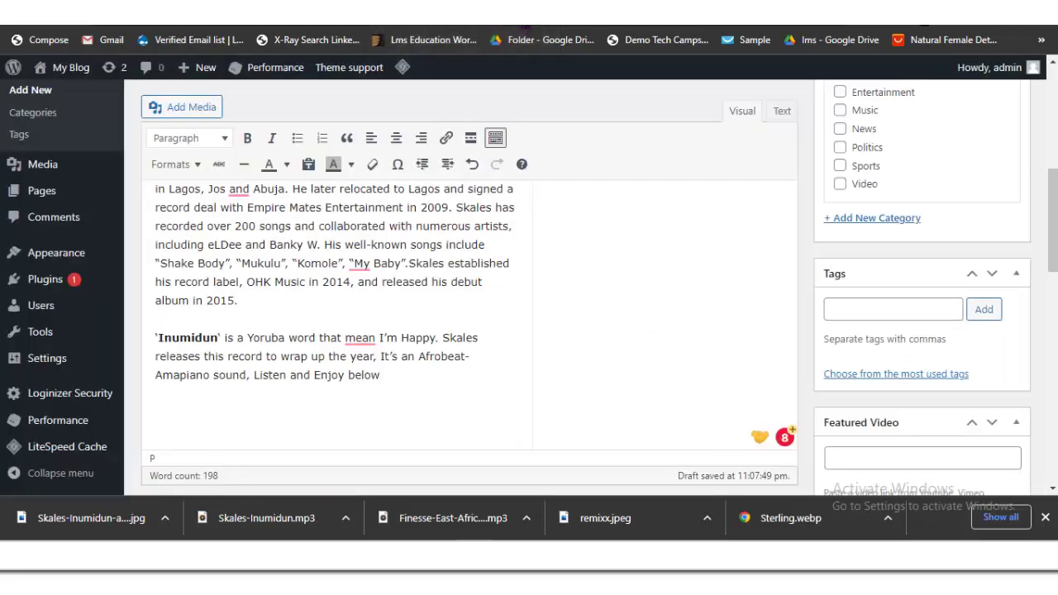
type("DOWNLOAD MP3")
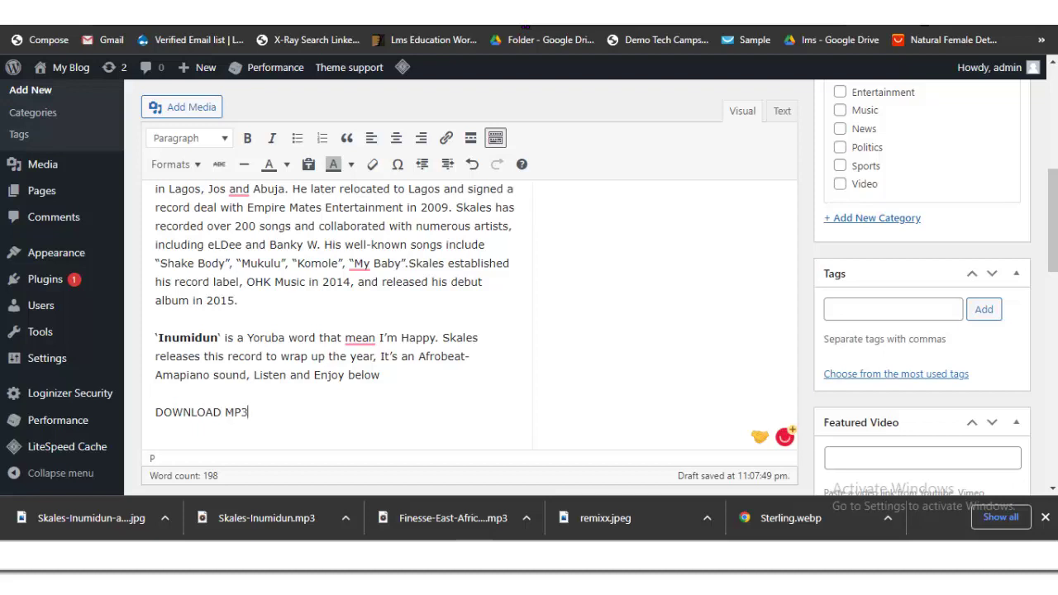
key("shift+Home")
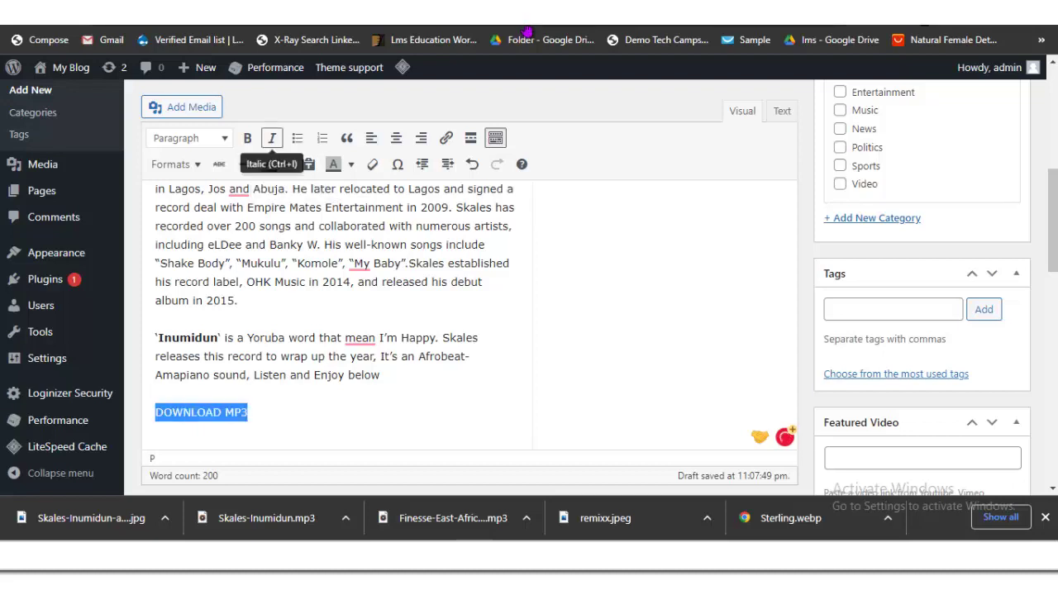
left_click(247, 138)
left_click(190, 138)
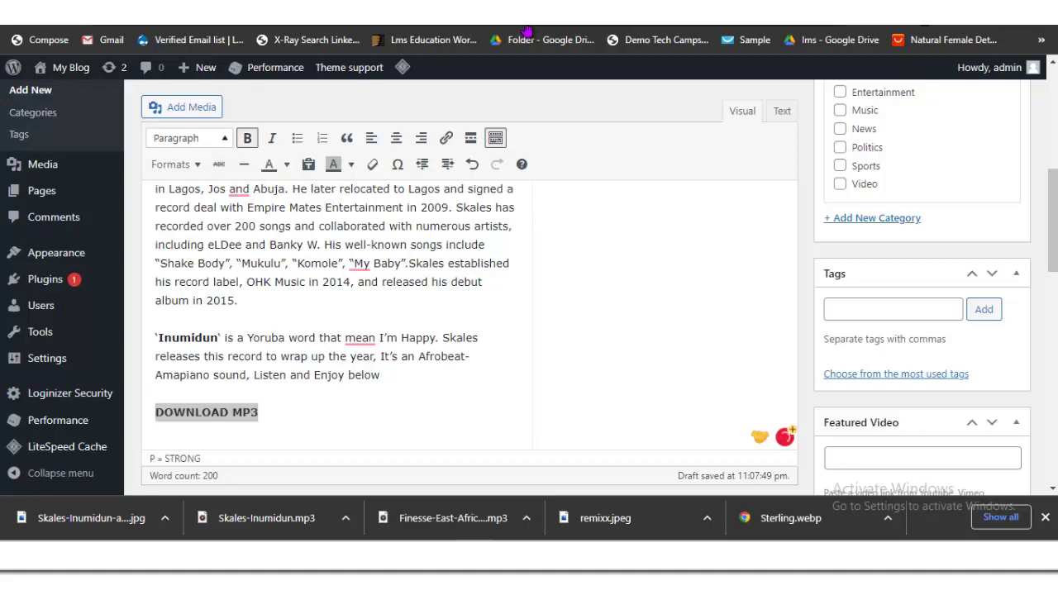
key("Down")
key("Return")
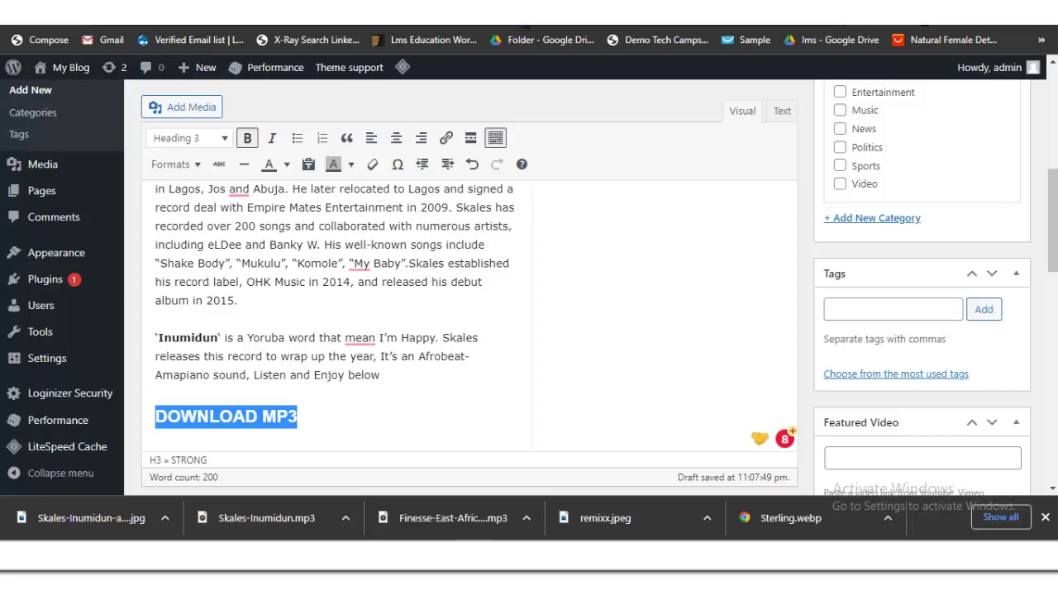
left_click(182, 106)
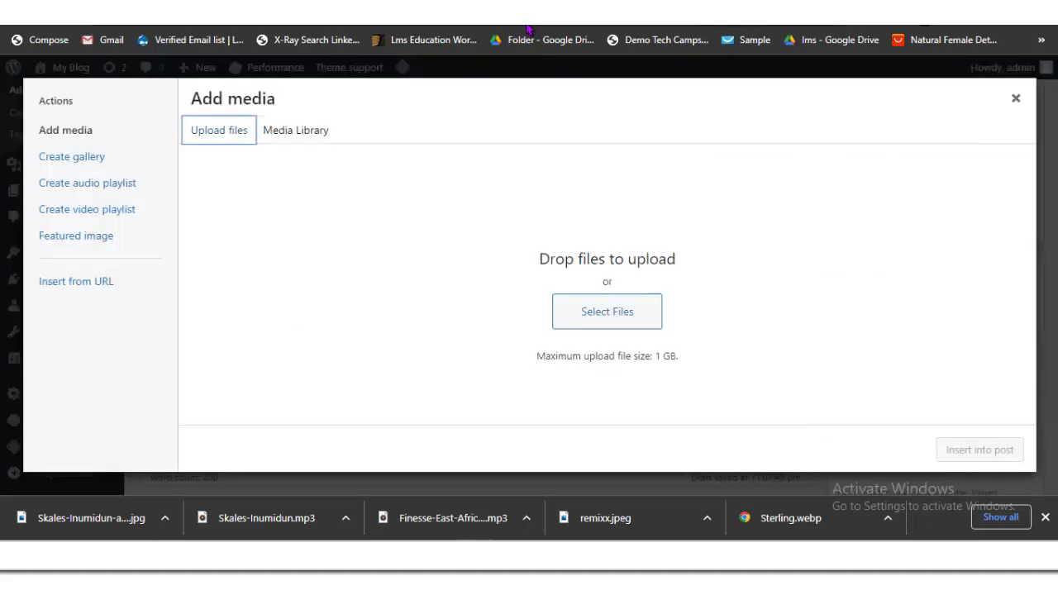
Step: Upload Skales-Inumidun.mp3 and check the source article's download link
left_click(606, 311)
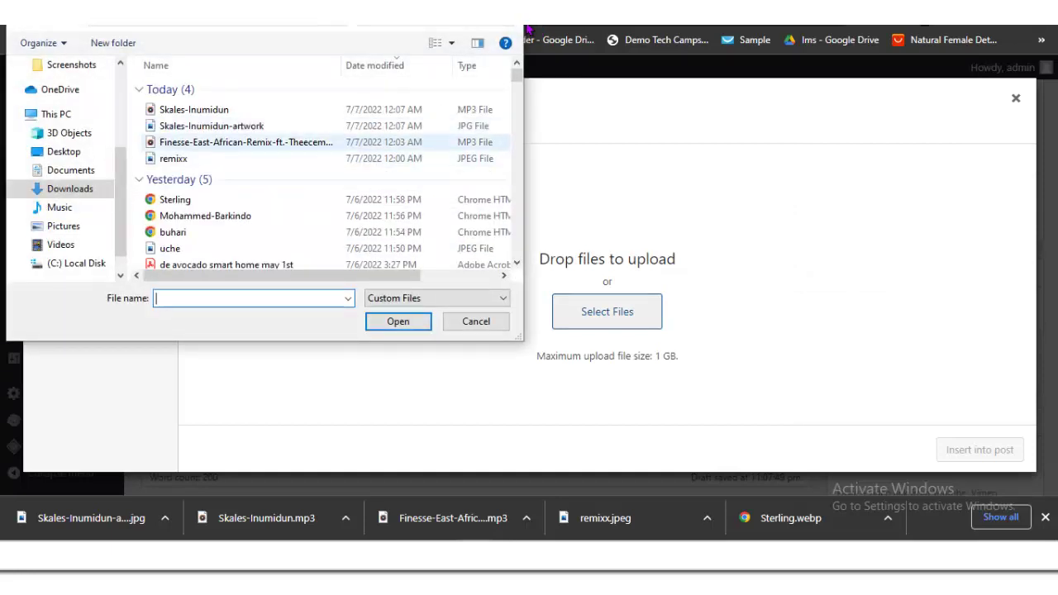
left_click(195, 109)
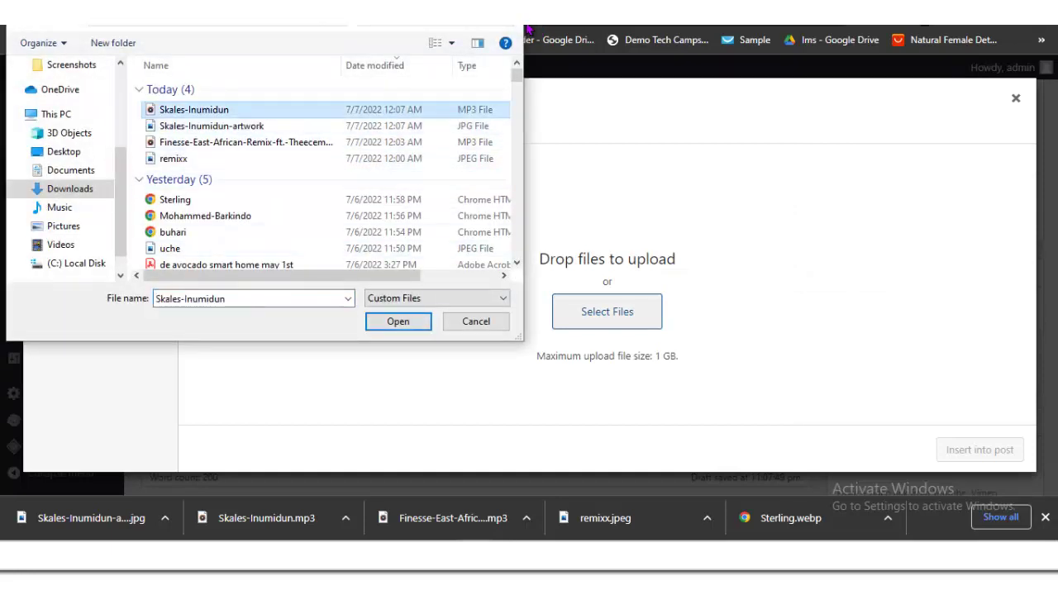
key("Return")
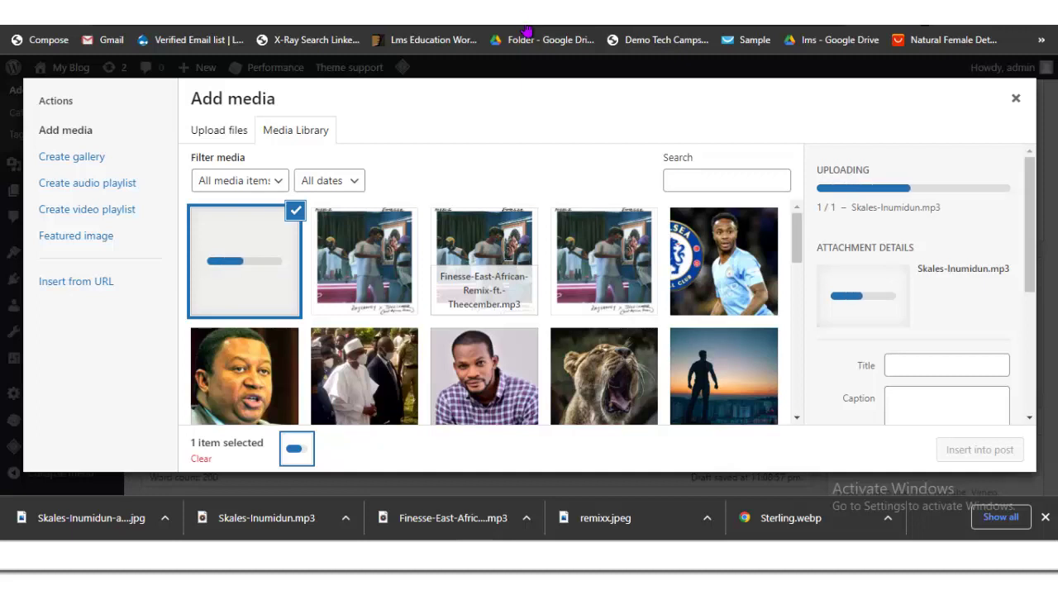
left_click(526, 30)
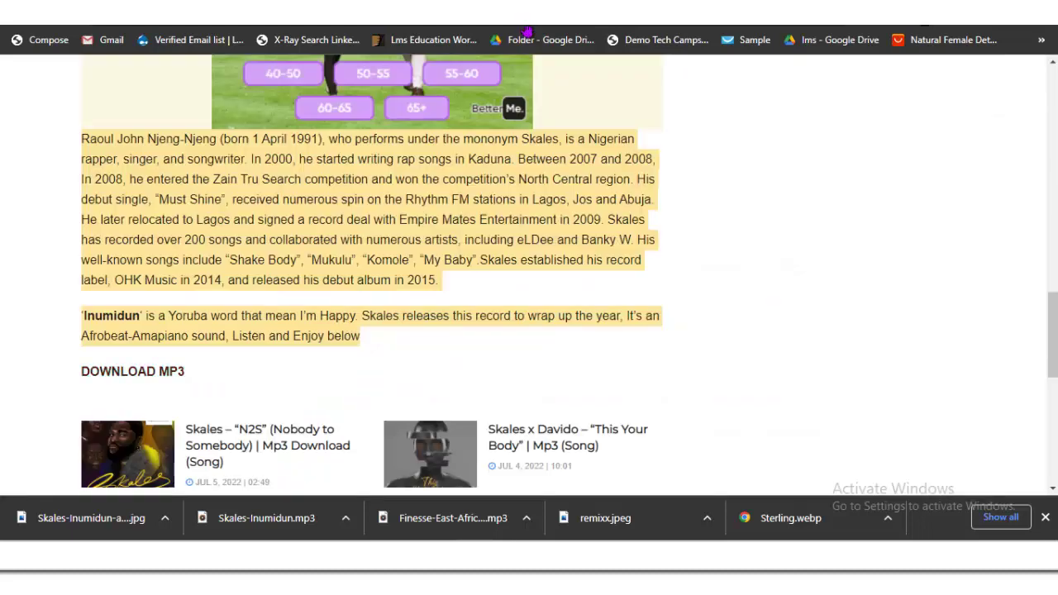
right_click(127, 372)
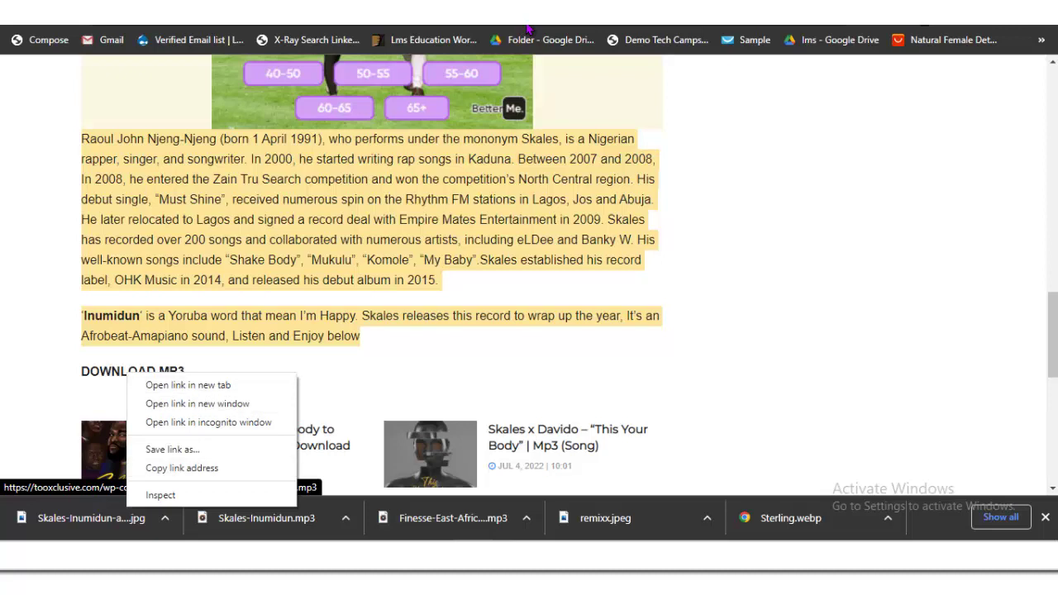
key("Escape")
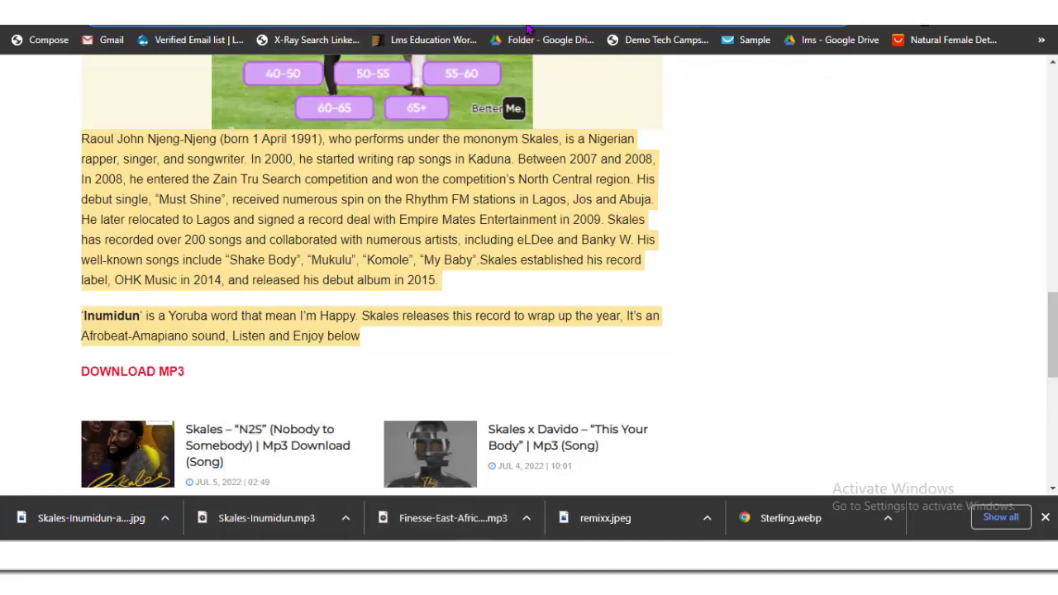
Step: Set the mp3 to Link to Media File, copy its URL, and close the media window
key("ctrl+Tab")
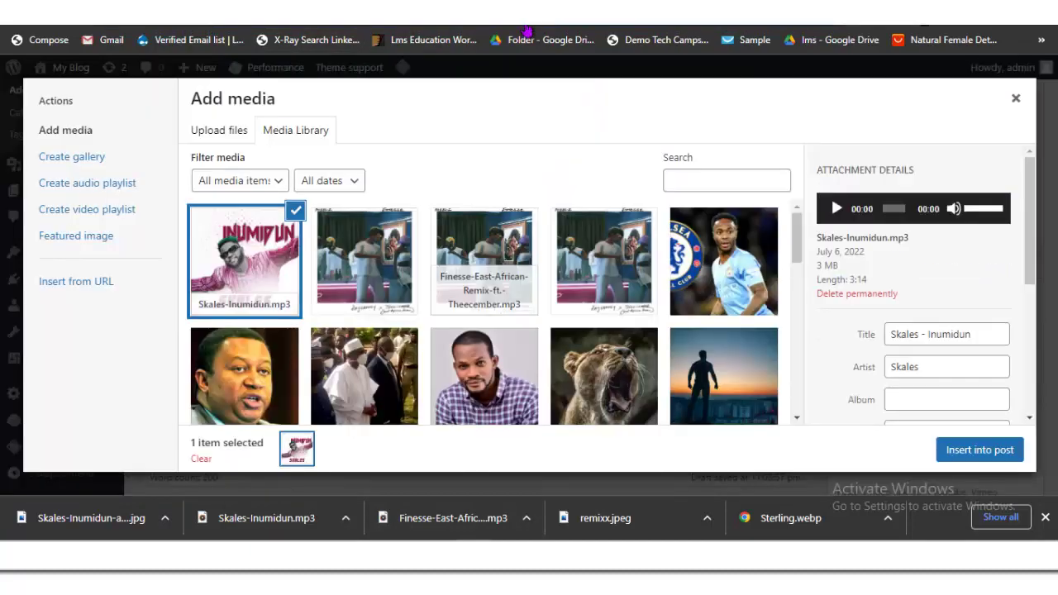
scroll(917, 286, "down", 3)
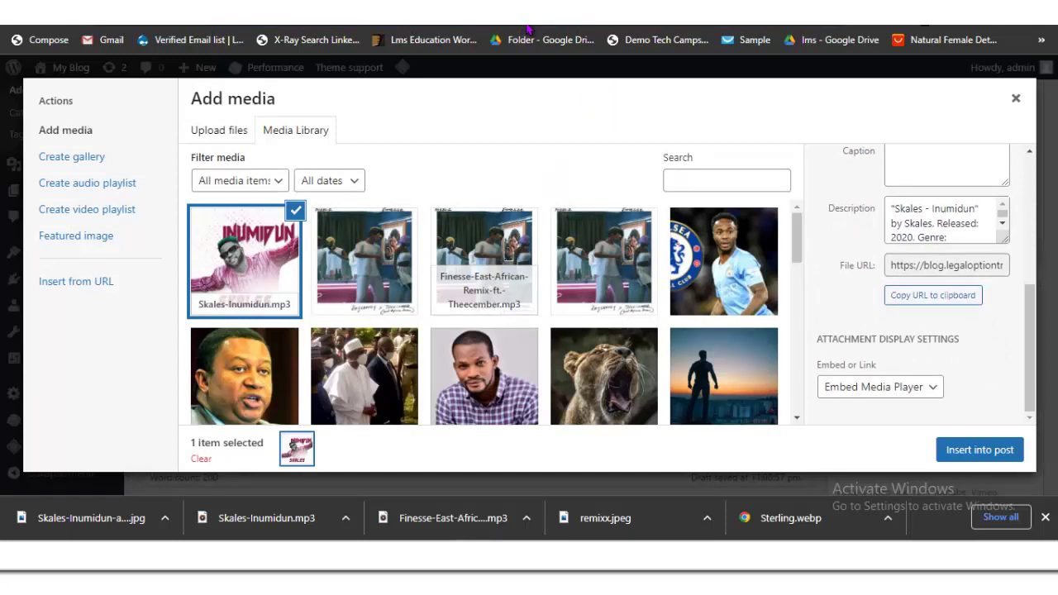
key("alt+Down")
key("Down")
key("Return")
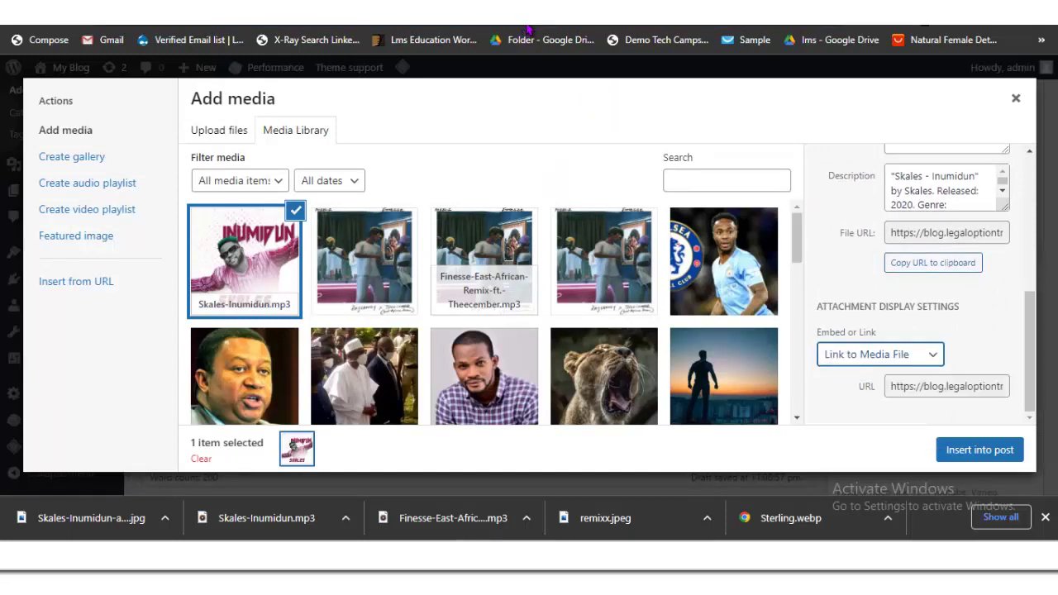
key("Tab")
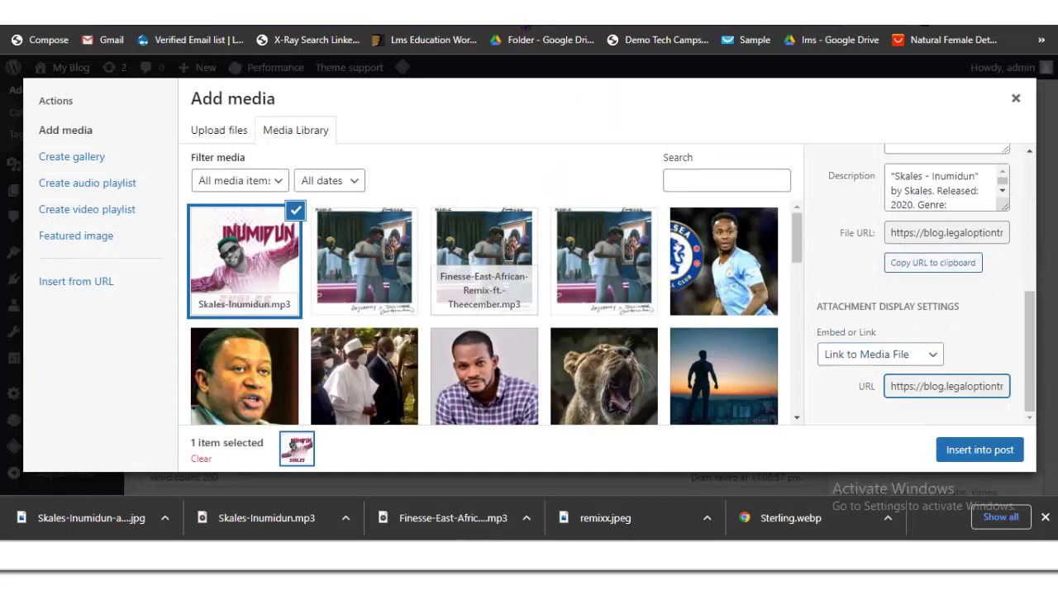
double_click(933, 386)
key("ctrl+a")
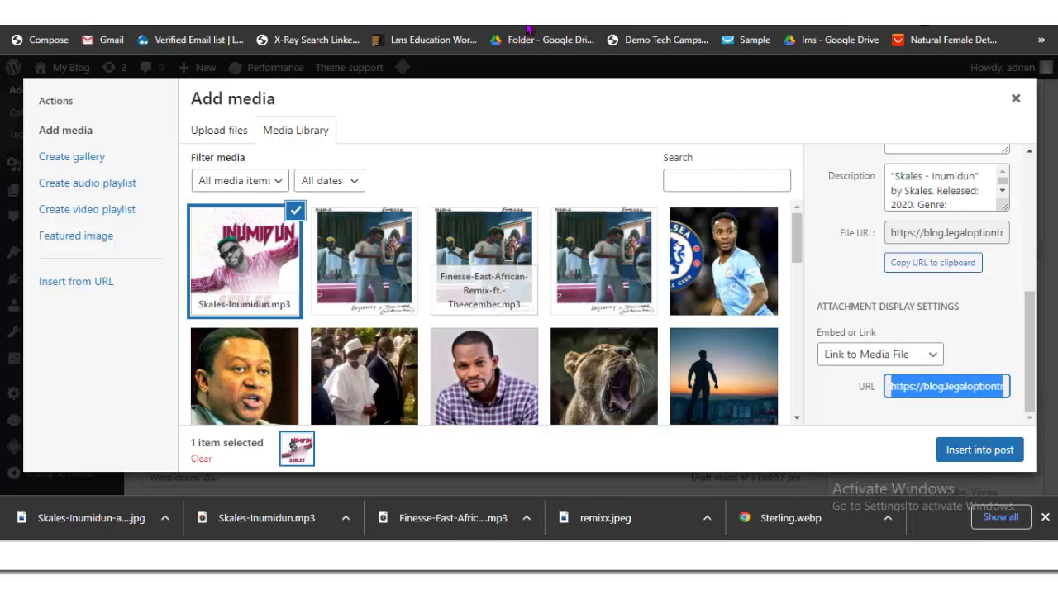
key("Escape")
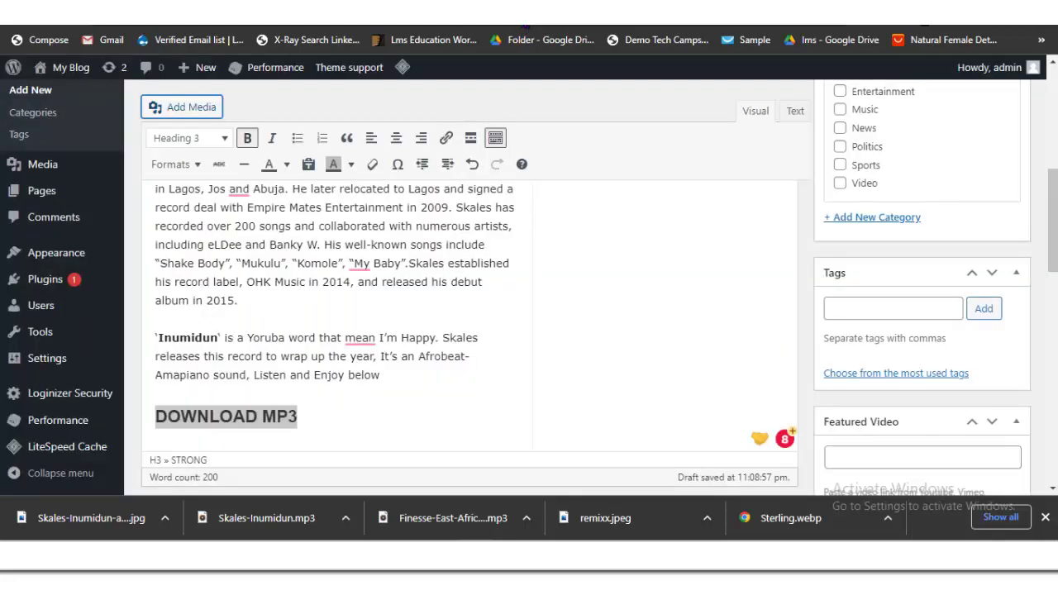
Step: Colour the DOWNLOAD MP3 heading red and link it to the Skales-Inumidun.mp3 URL
left_click(196, 416)
left_click_drag(297, 416, 156, 415)
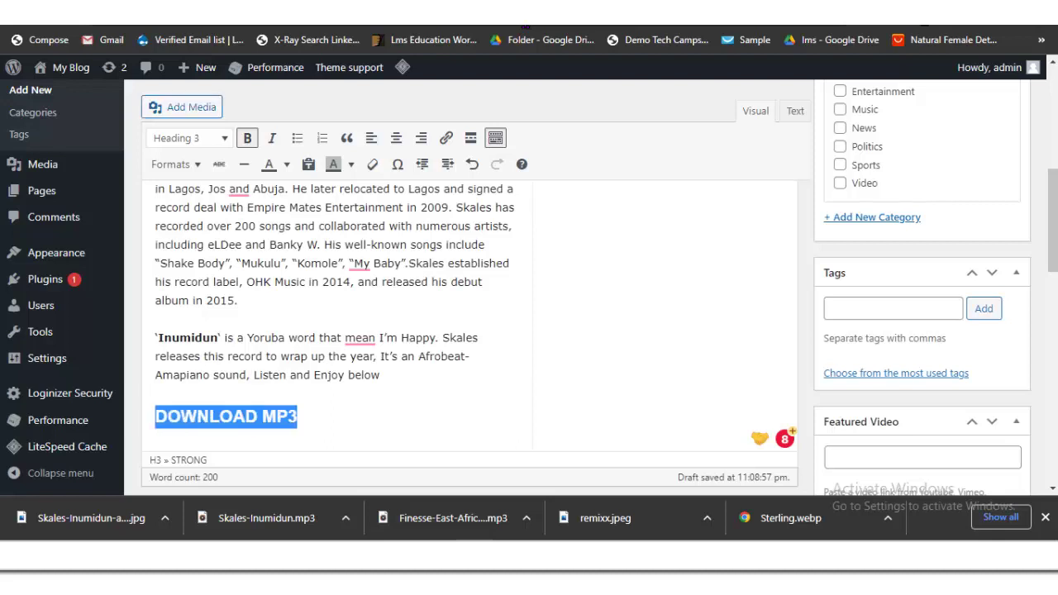
left_click(287, 164)
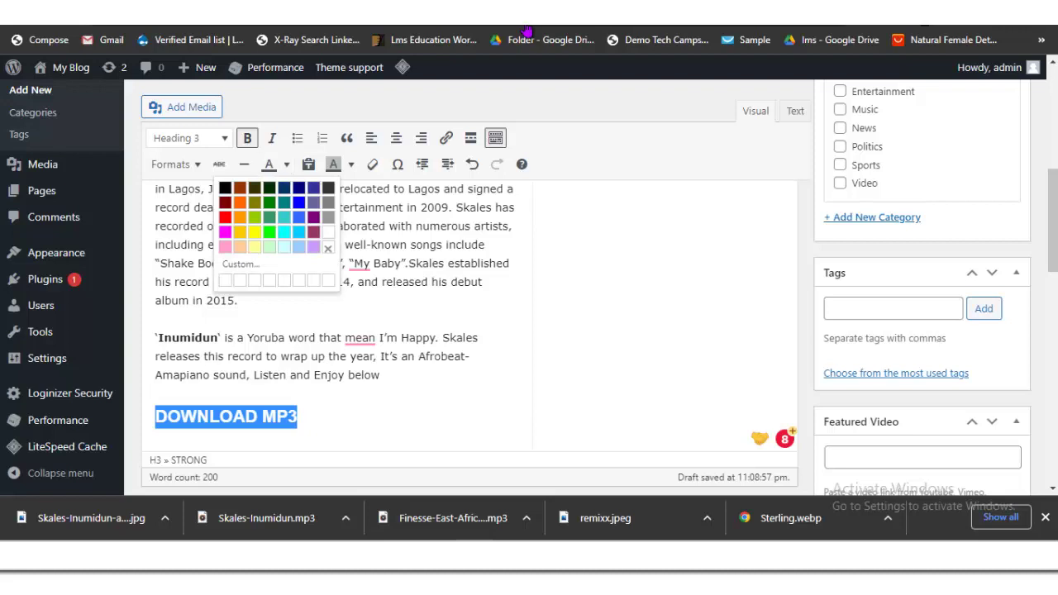
left_click(225, 217)
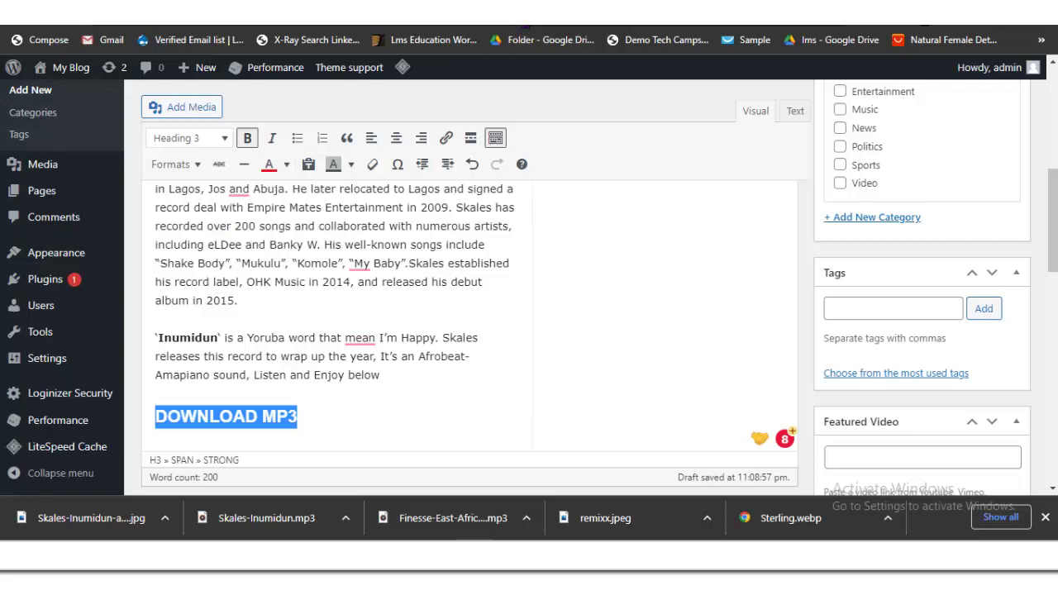
left_click(446, 137)
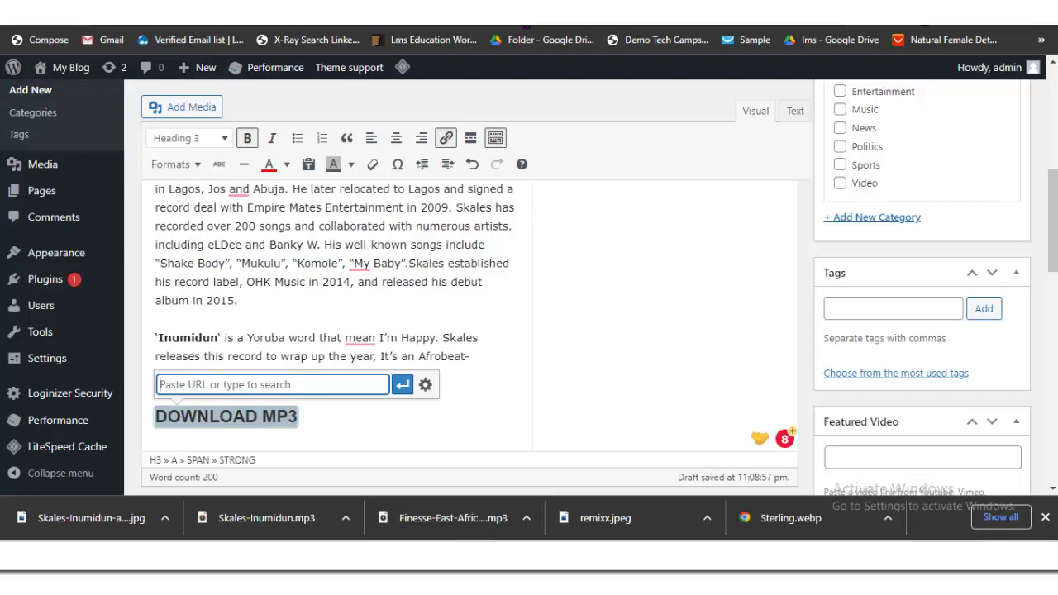
key("ctrl+v")
left_click(402, 384)
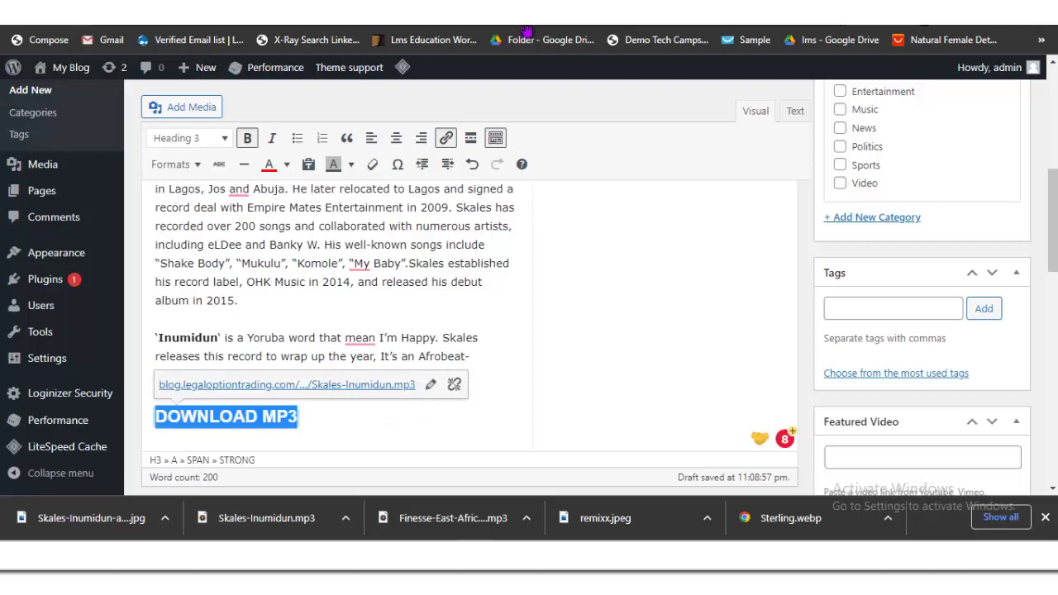
left_click(457, 377)
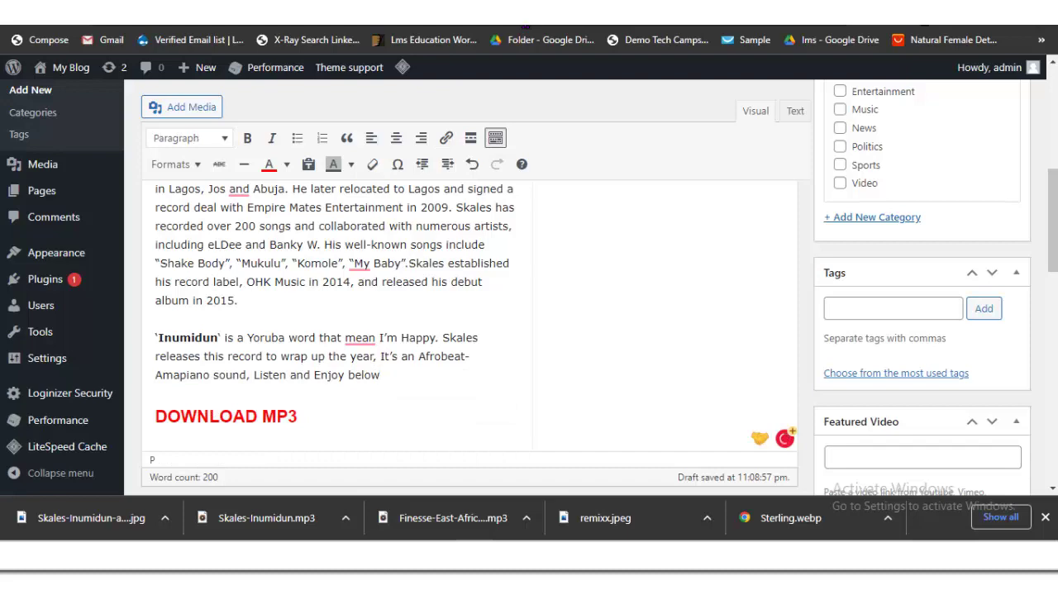
Step: Delete the inserted 'Skales - Inumidun' link text above the DOWNLOAD MP3 heading
key("Return")
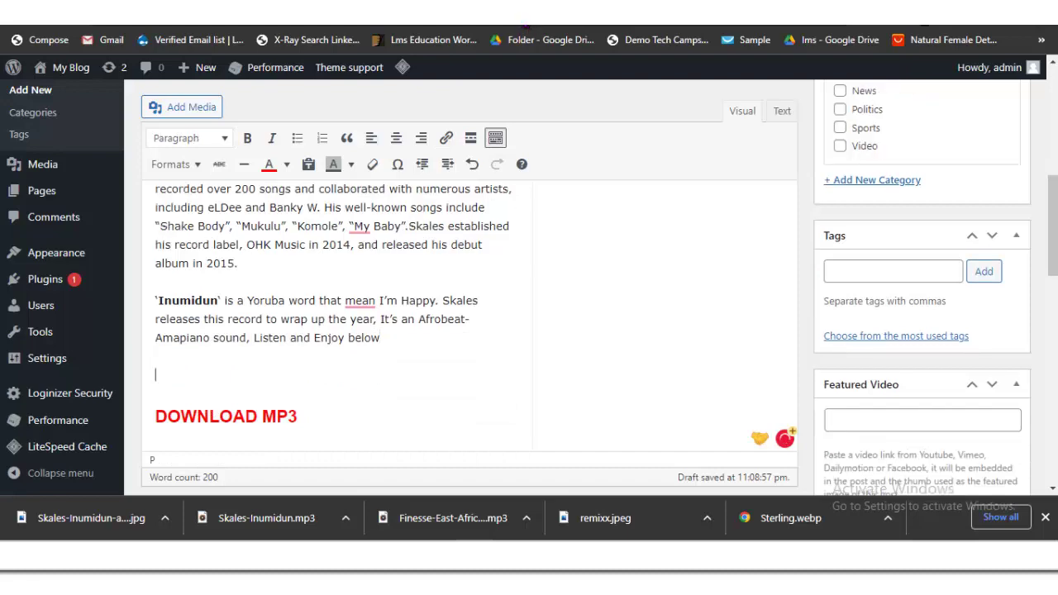
left_click(183, 107)
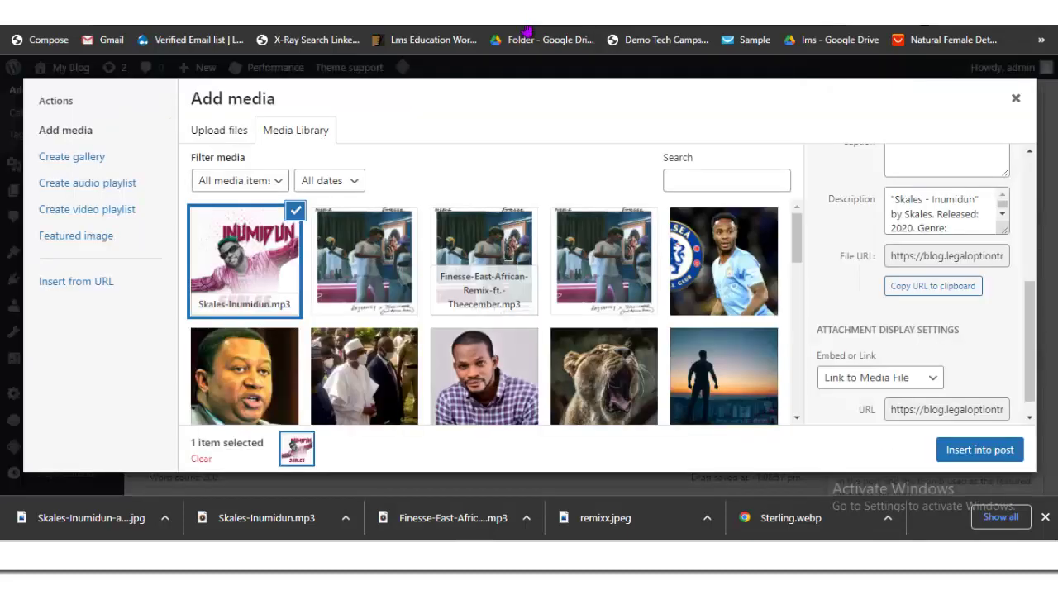
key("Escape")
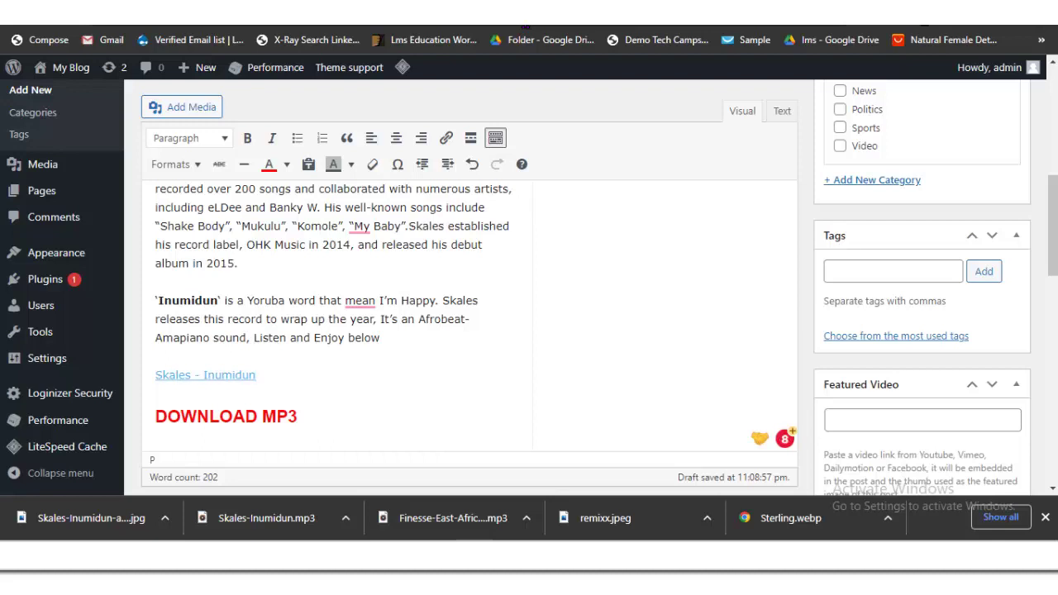
key("shift+Home")
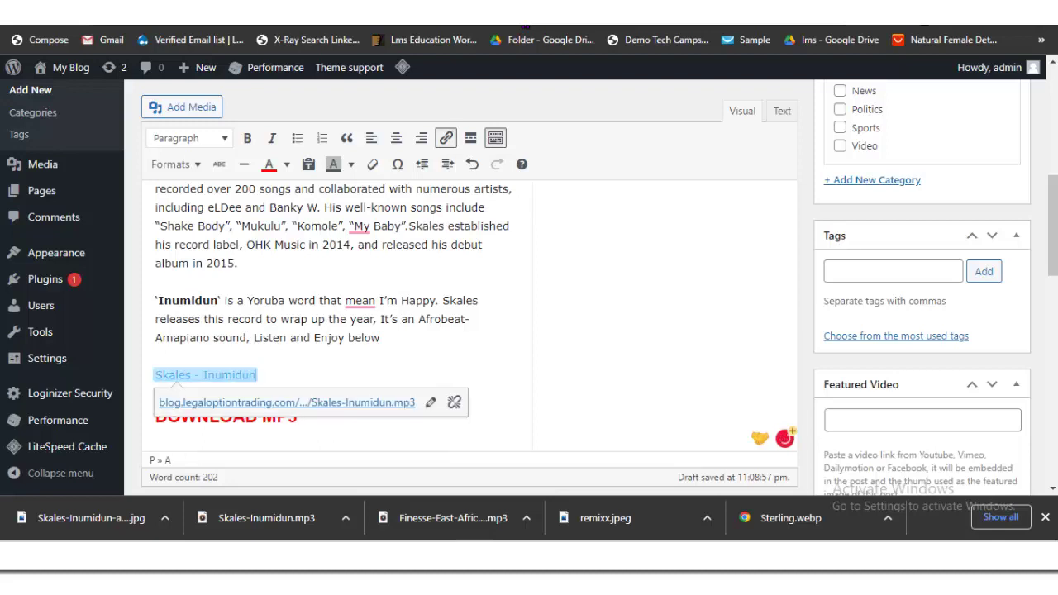
left_click(155, 337)
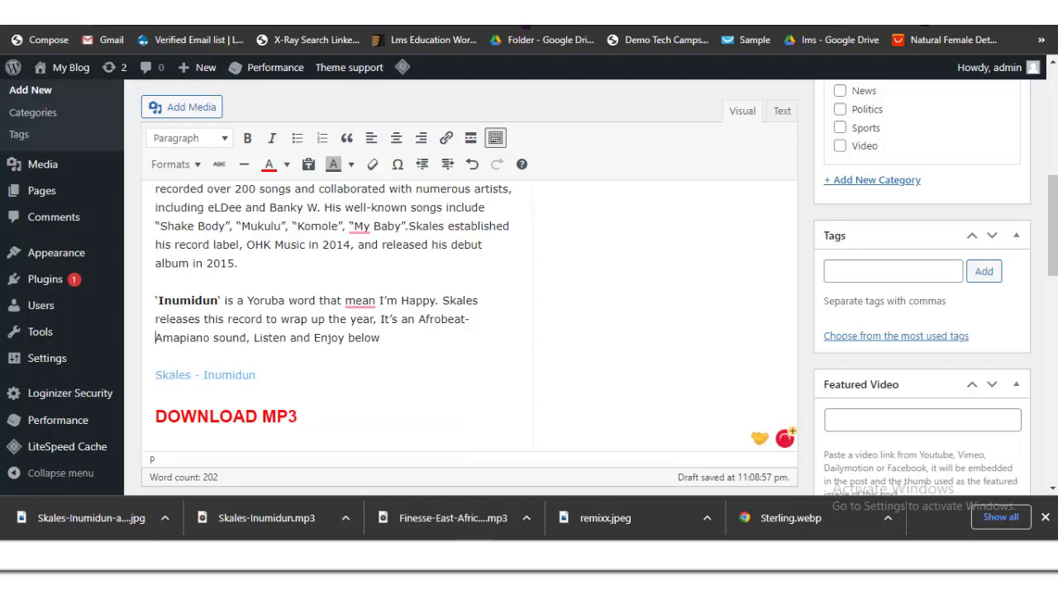
left_click_drag(156, 374, 256, 374)
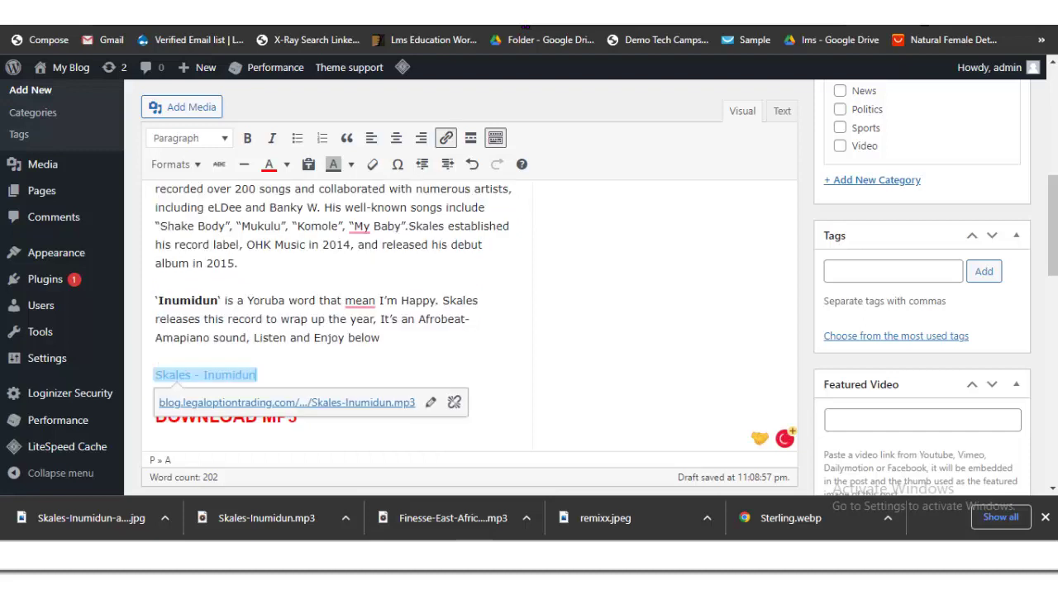
key("BackSpace")
key("BackSpace")
key("BackSpace")
key("BackSpace")
key("BackSpace")
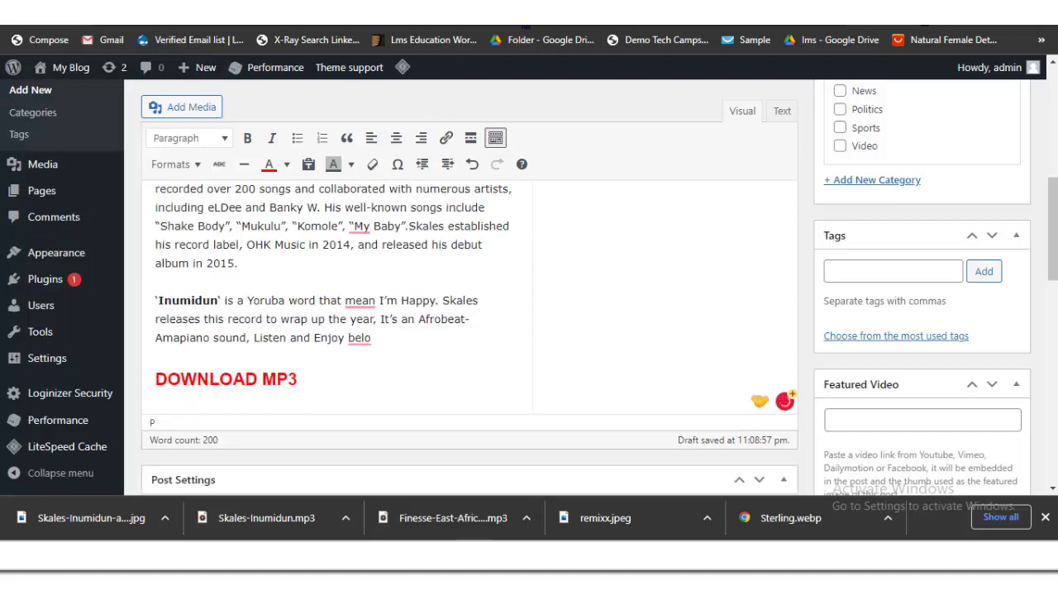
Step: End the intro with 'Listen and Enjoy below;', start a new line and open the media library
type("w;")
key("Return")
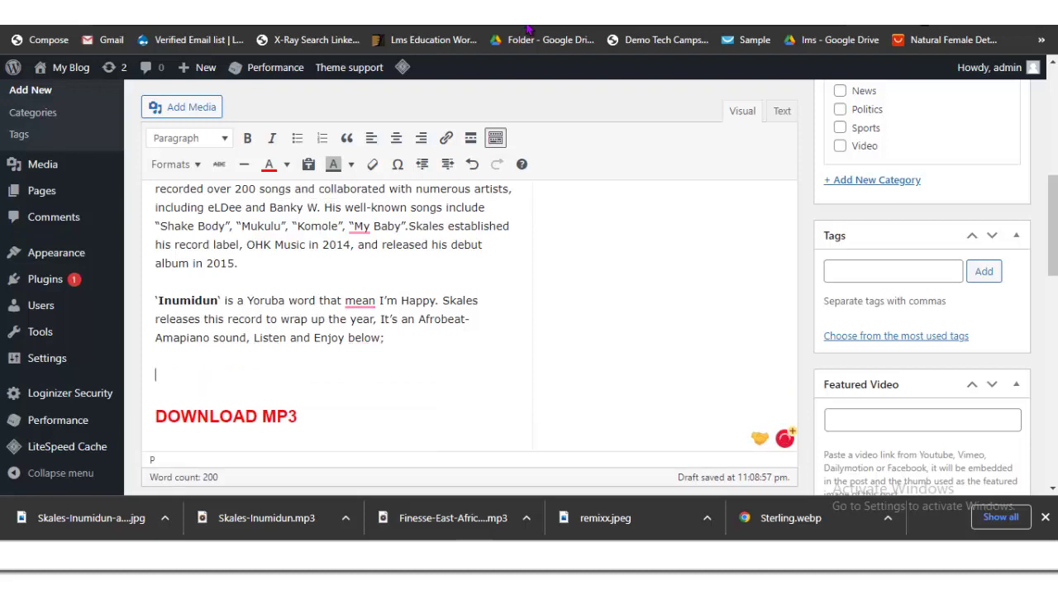
key("alt+shift+m")
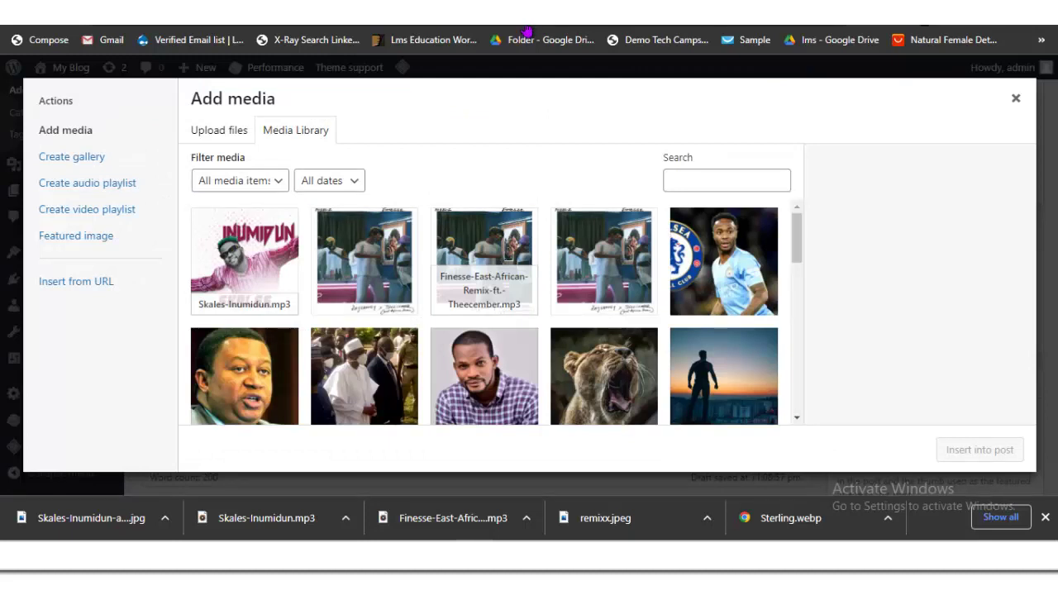
Step: Insert Skales-Inumidun.mp3 as an embedded audio player above DOWNLOAD MP3
key("Return")
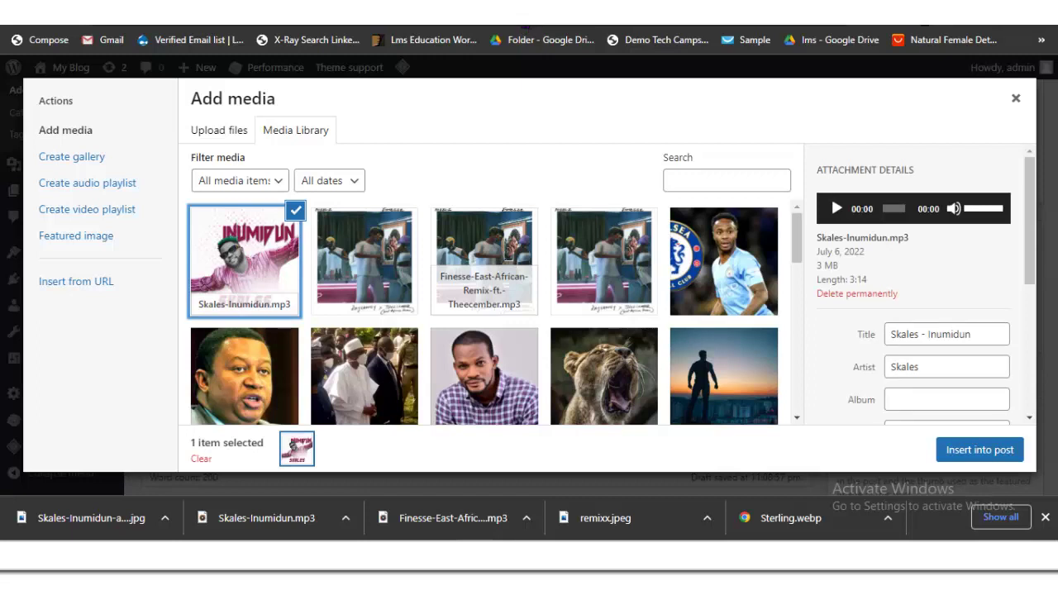
key("Tab")
key("Tab")
key("Tab")
key("Tab")
key("Tab")
key("Tab")
key("Tab")
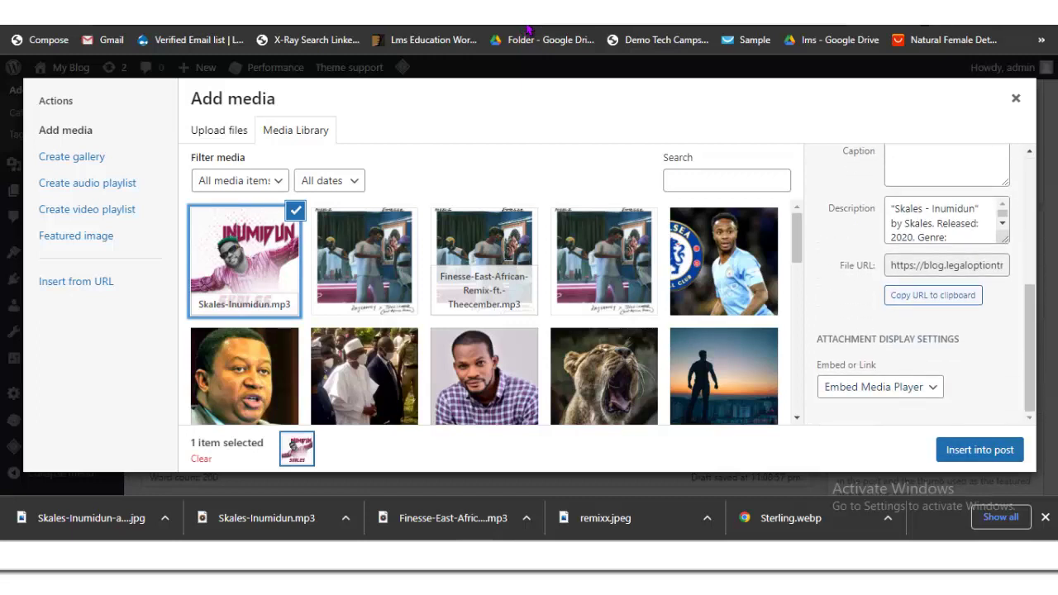
key("Return")
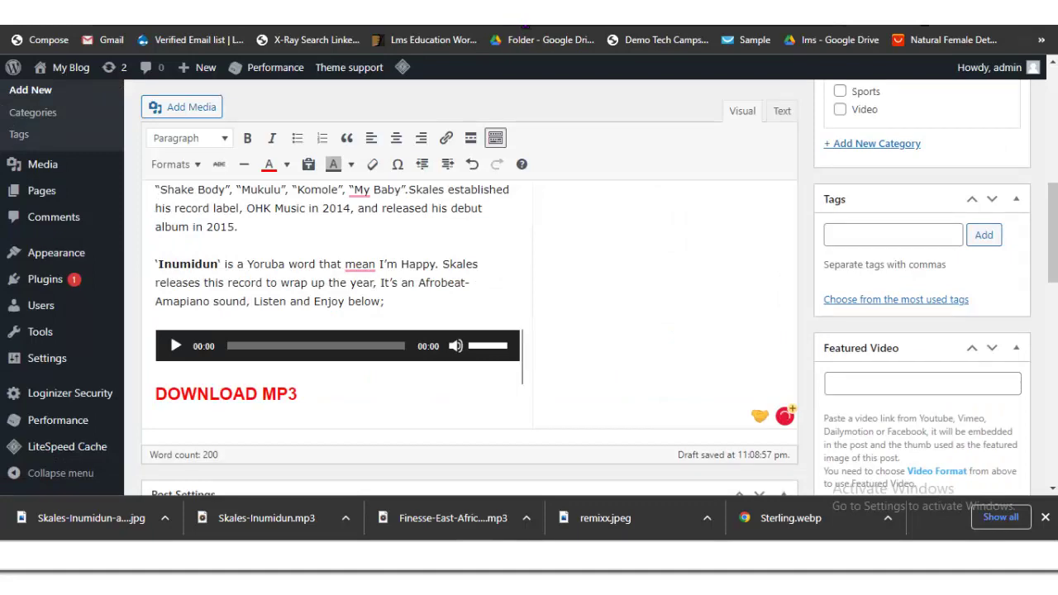
Step: Set the Inumidun cover image as the post's featured image
scroll(526, 29, "down", 4)
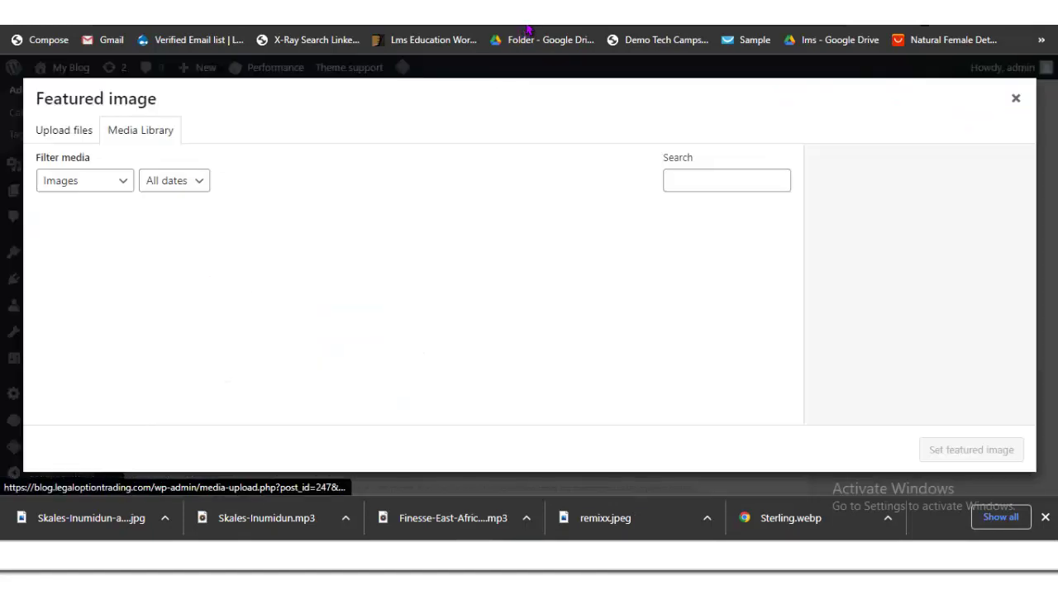
left_click(865, 437)
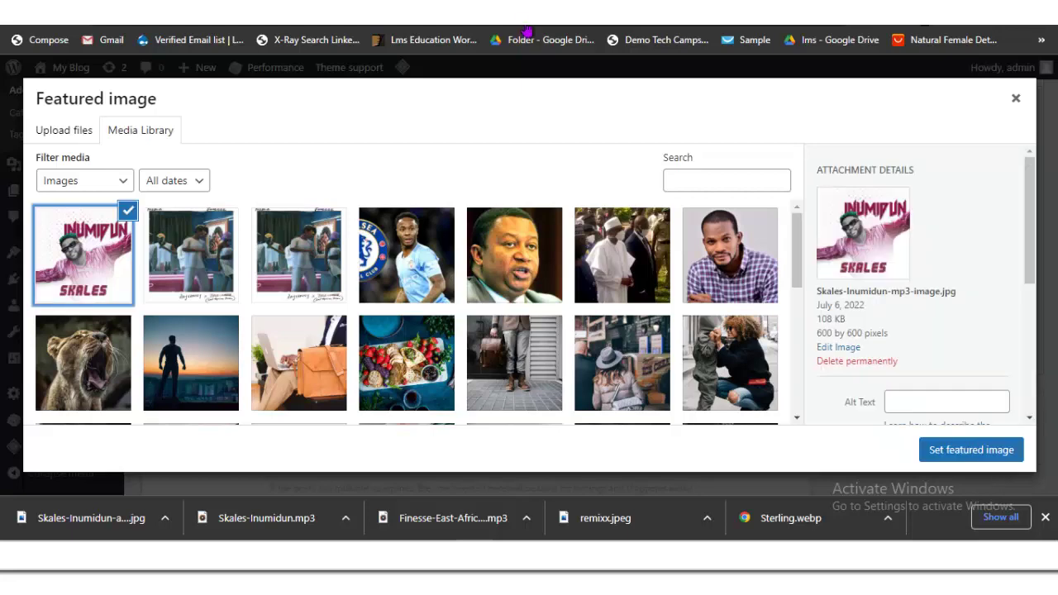
key("Return")
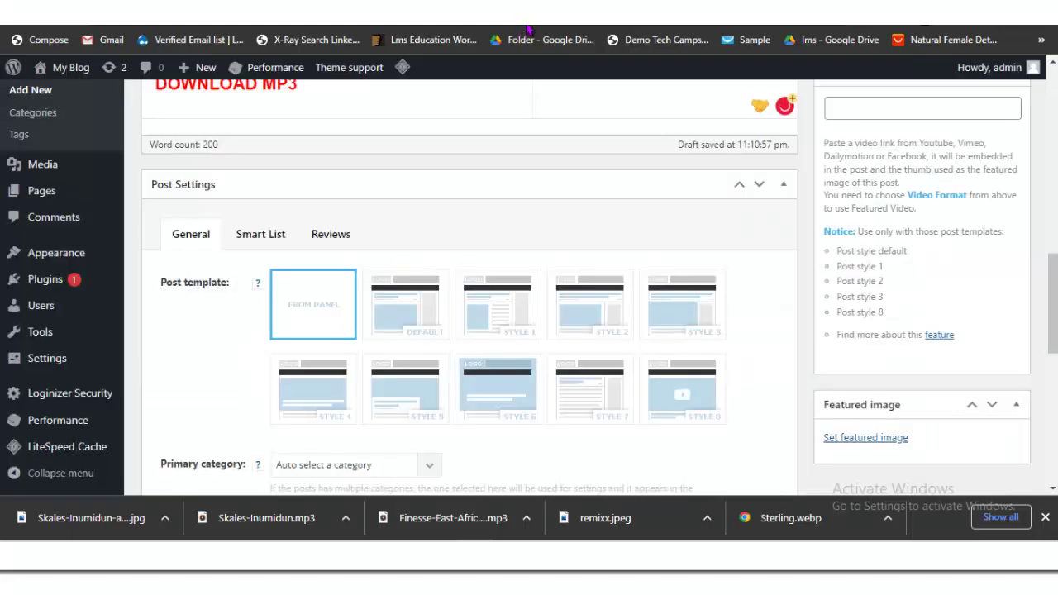
Step: File the post under the Music and News categories and publish it
scroll(463, 289, "down", 5)
scroll(463, 290, "up", 10)
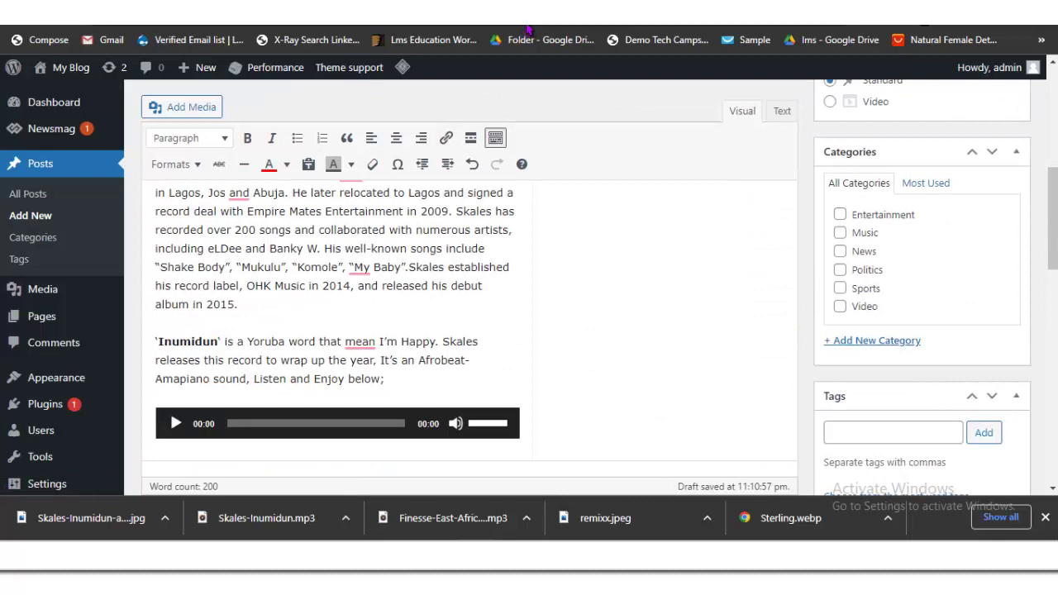
left_click(840, 232)
left_click(840, 250)
scroll(463, 314, "up", 4)
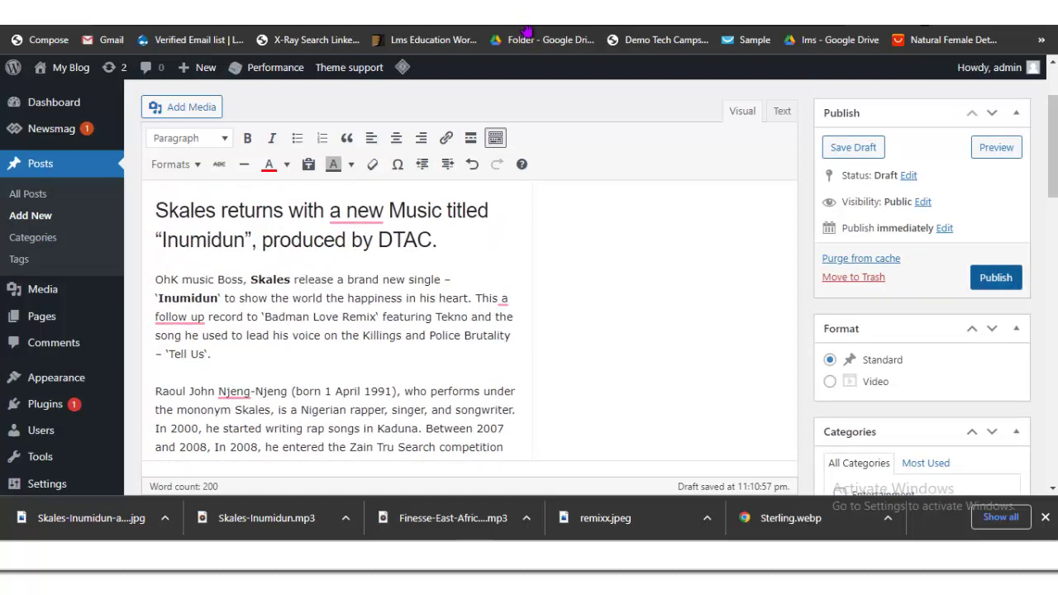
left_click(996, 277)
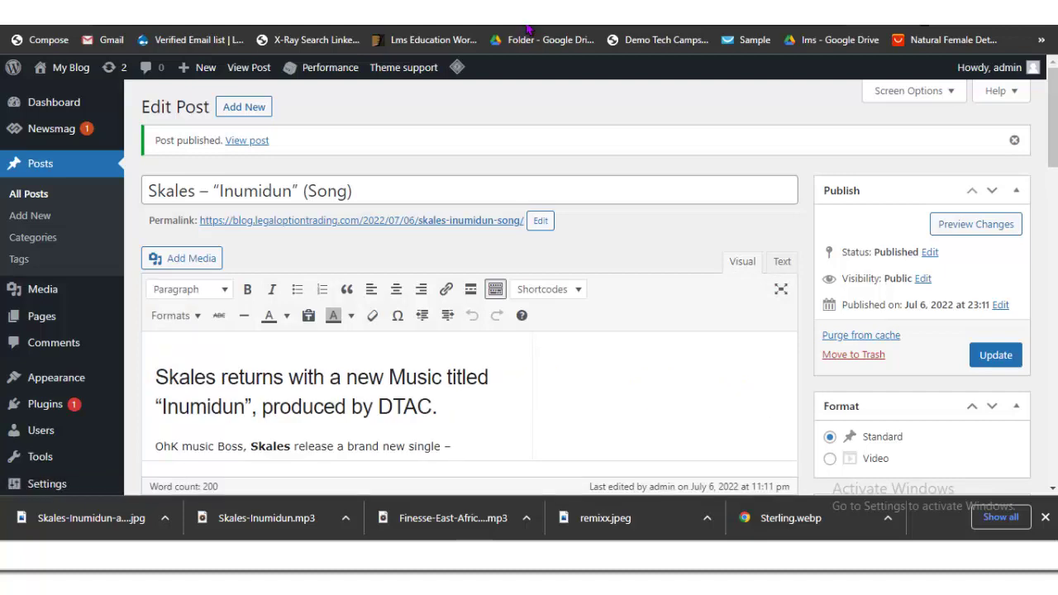
Step: Go to the blog's front page
left_click(527, 29)
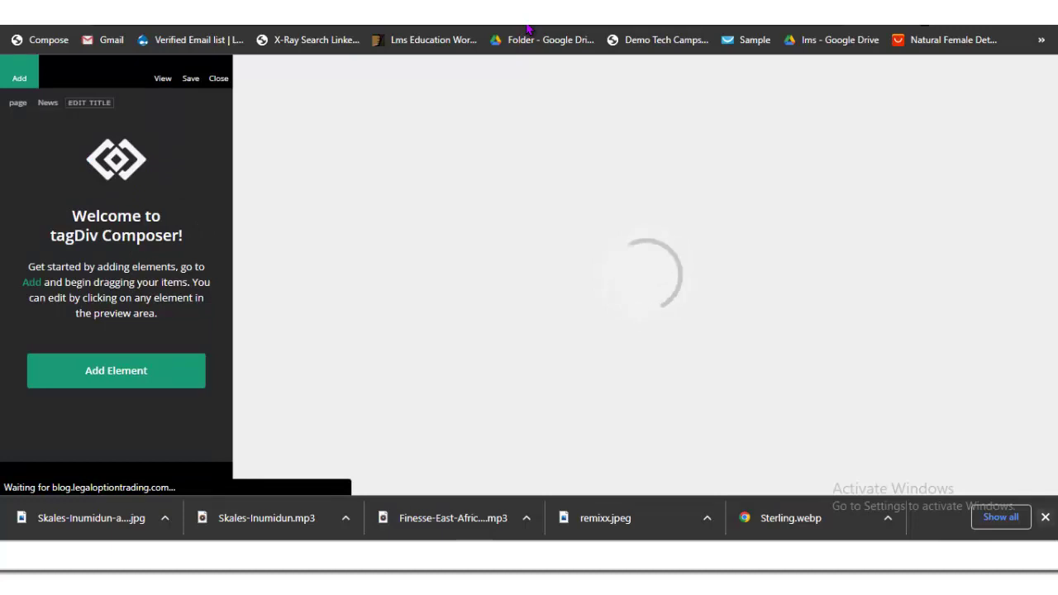
Step: Delete the Sidebar ad box beside the Fashion Week section and confirm the removal
left_click(1045, 517)
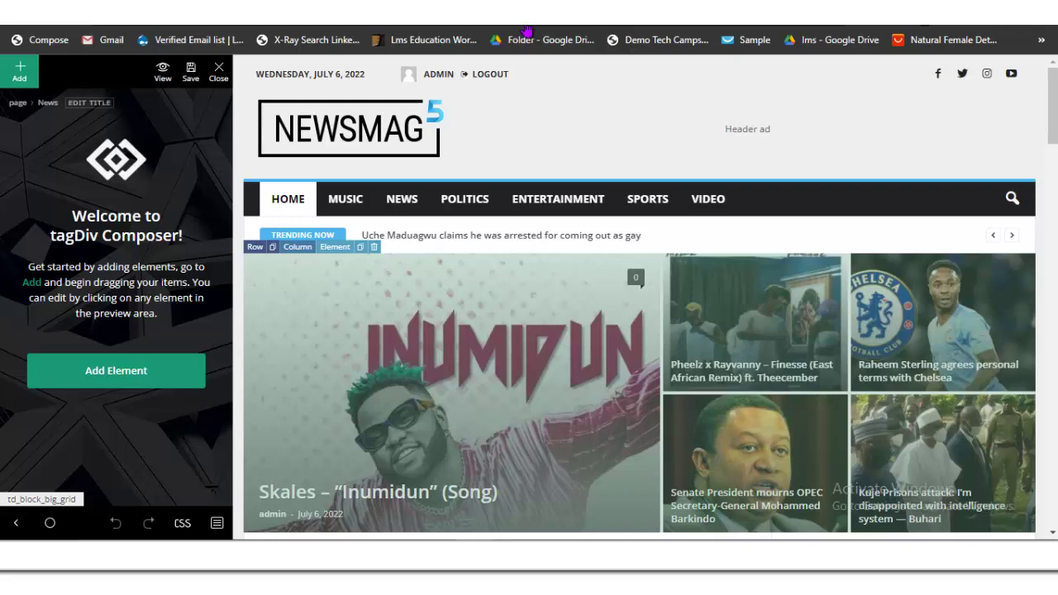
scroll(639, 330, "down", 4)
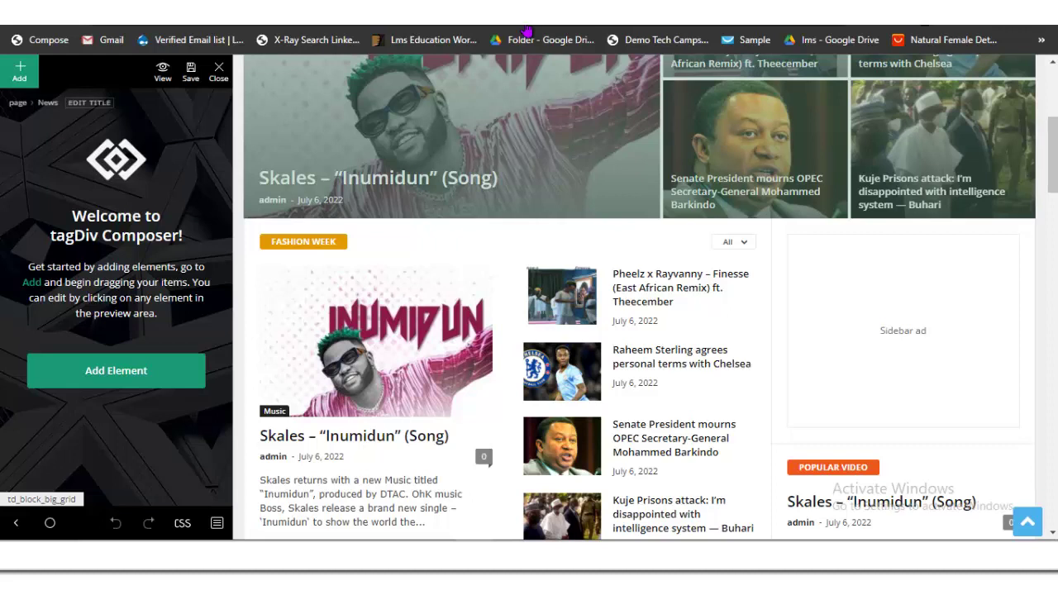
scroll(903, 289, "down", 1)
left_click(902, 289)
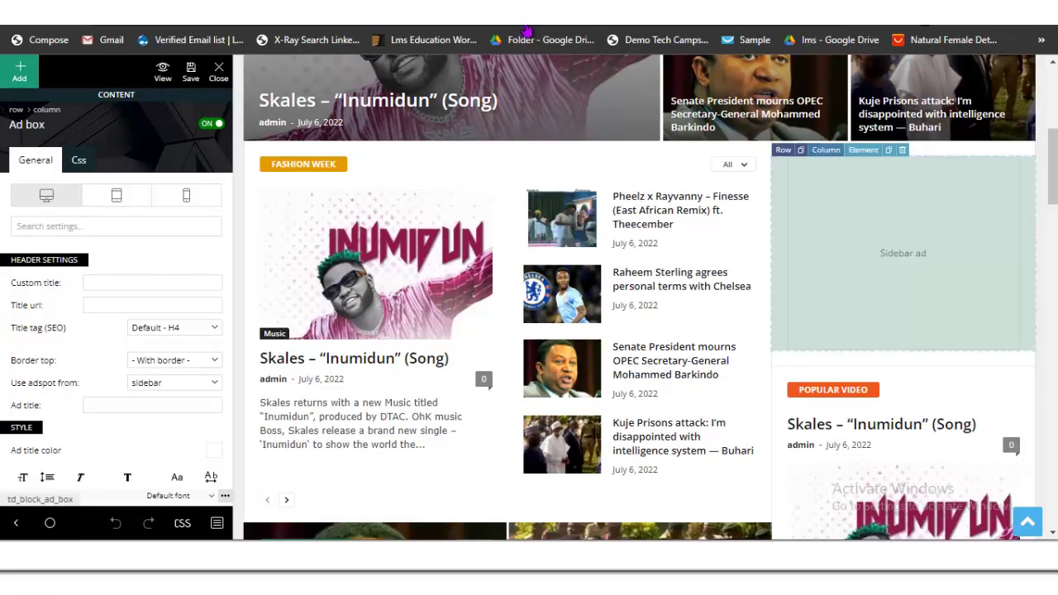
key("Delete")
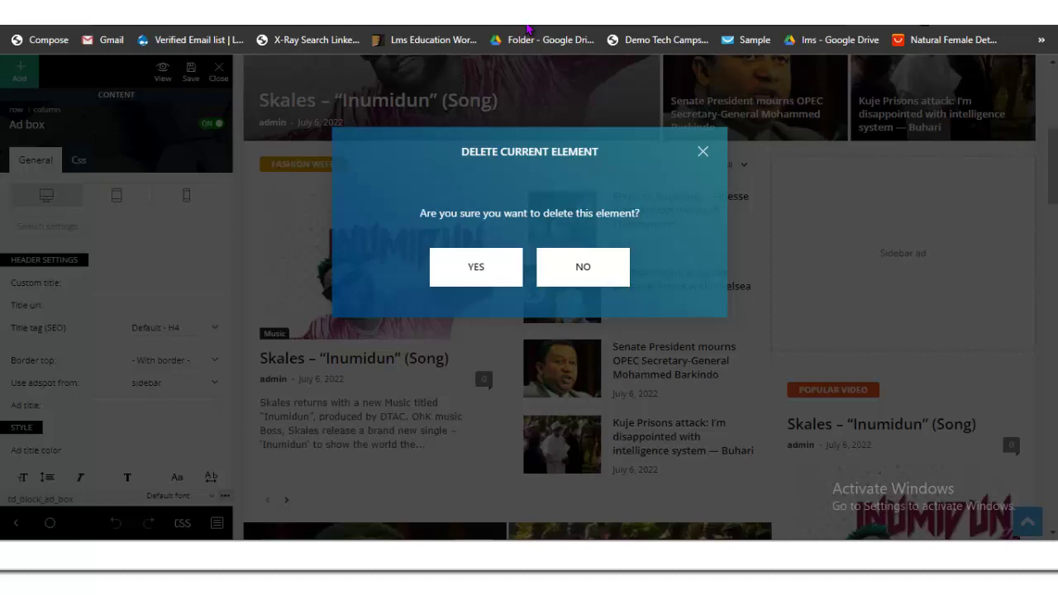
key("Return")
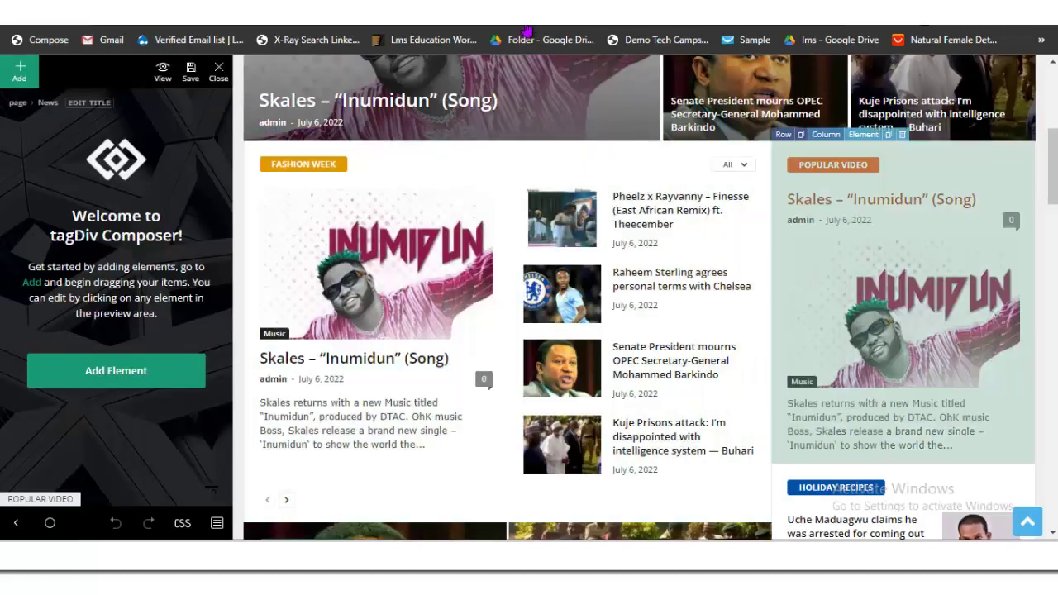
Step: Scroll through the rest of the home page in the Composer preview
scroll(506, 289, "down", 1)
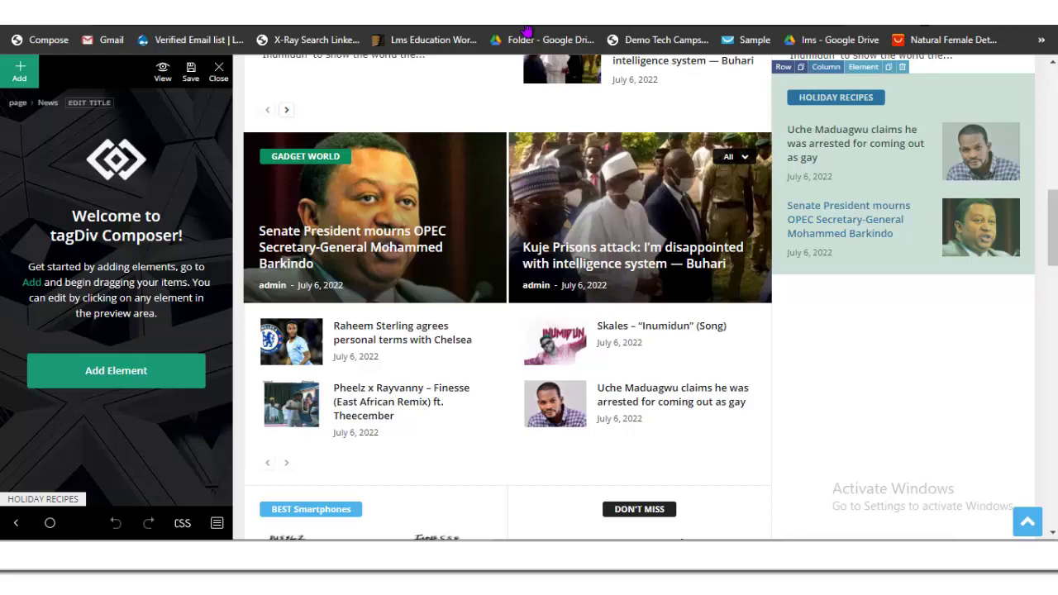
scroll(909, 314, "down", 8)
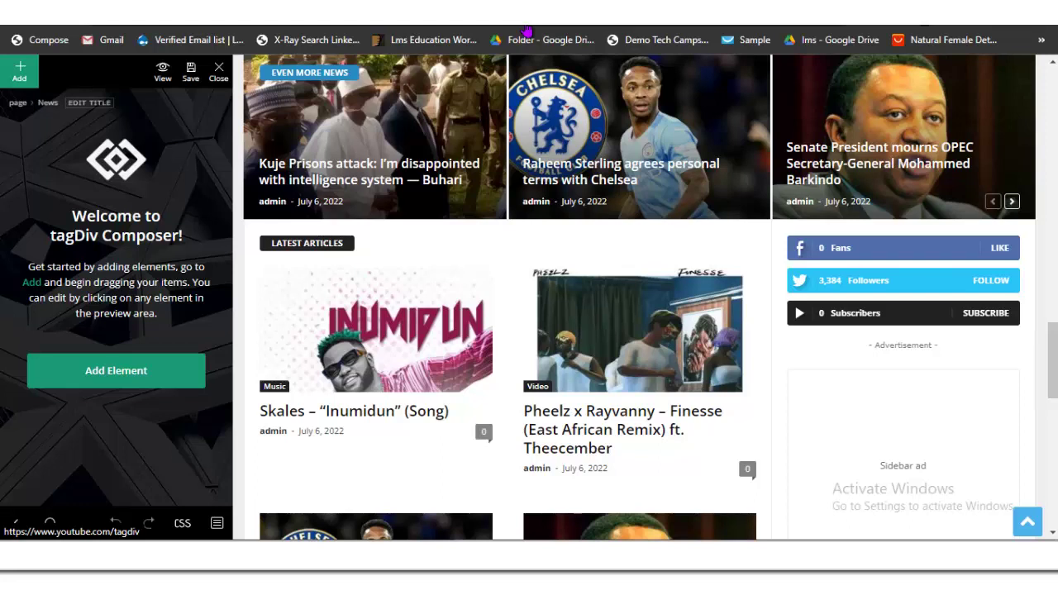
scroll(861, 403, "down", 5)
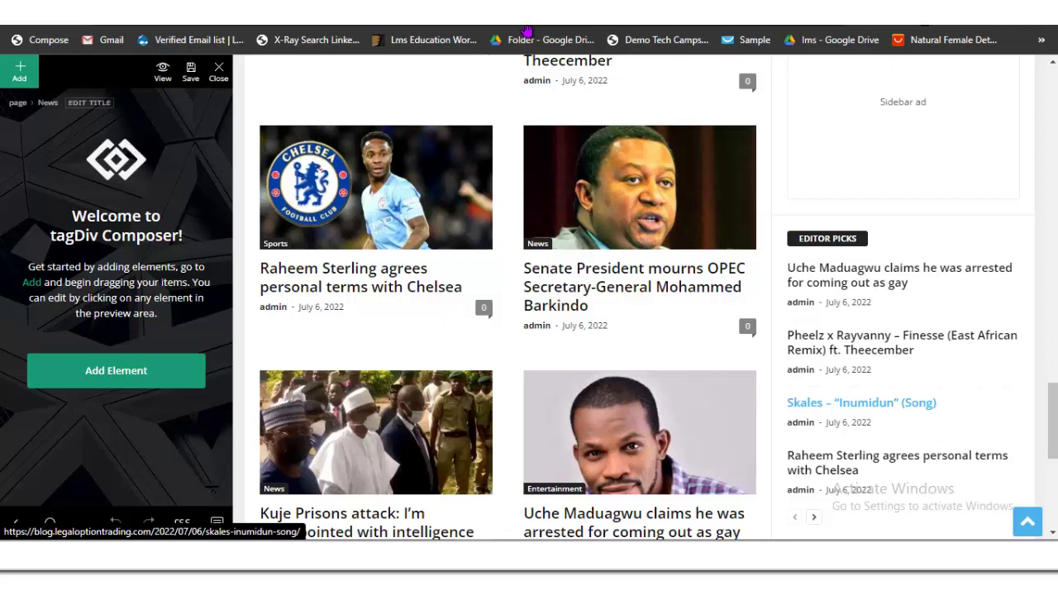
scroll(528, 30, "up", 5)
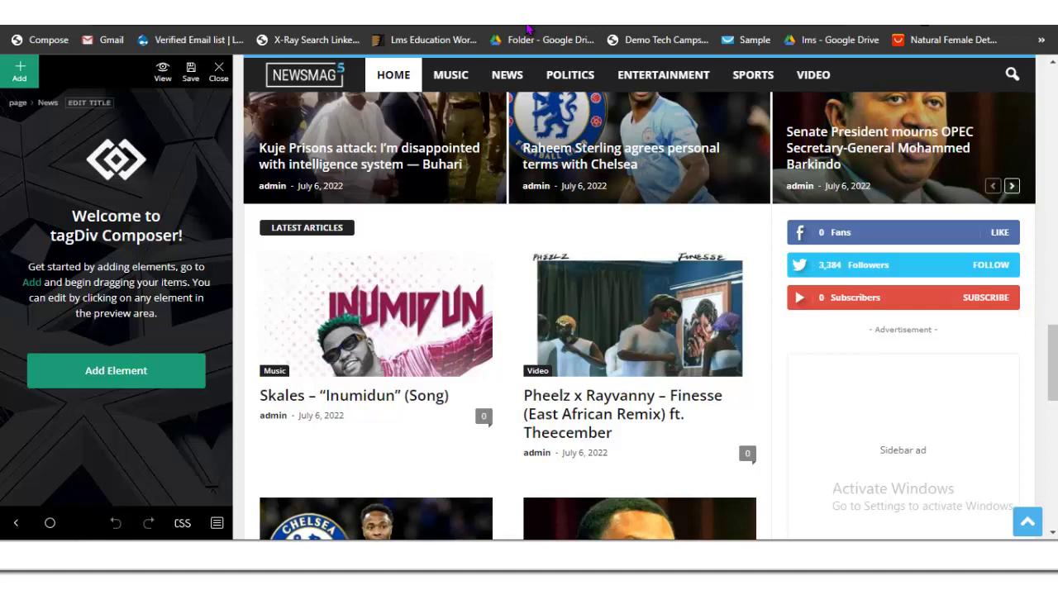
scroll(526, 29, "down", 3)
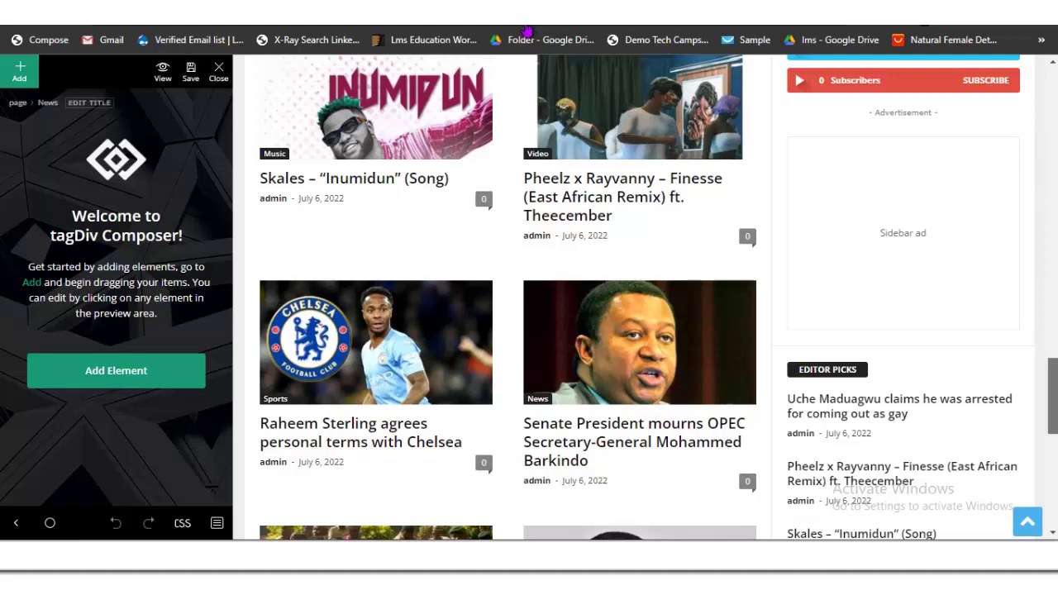
scroll(499, 297, "up", 3)
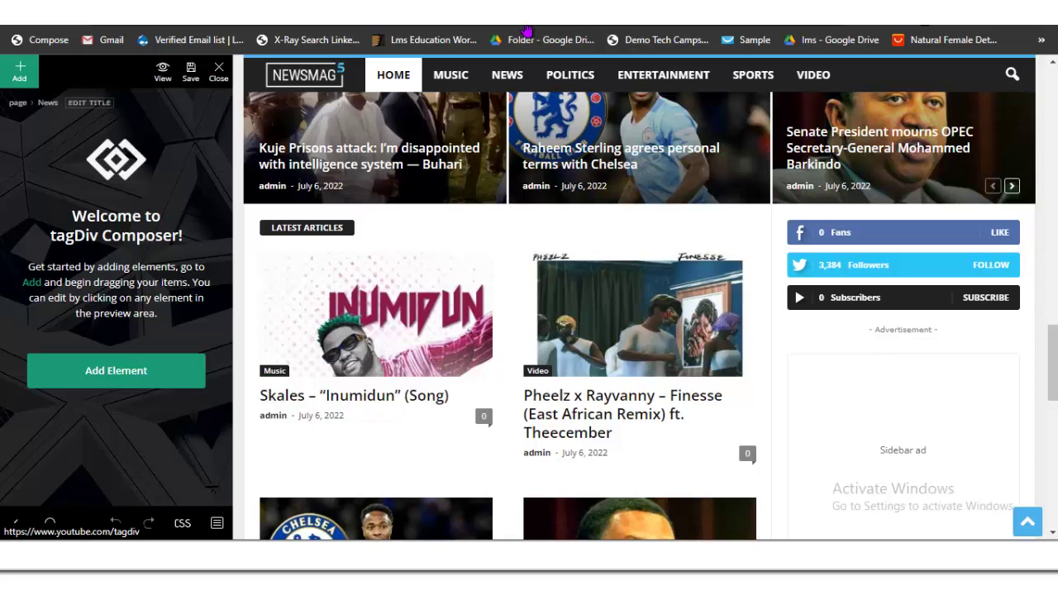
scroll(526, 31, "down", 3)
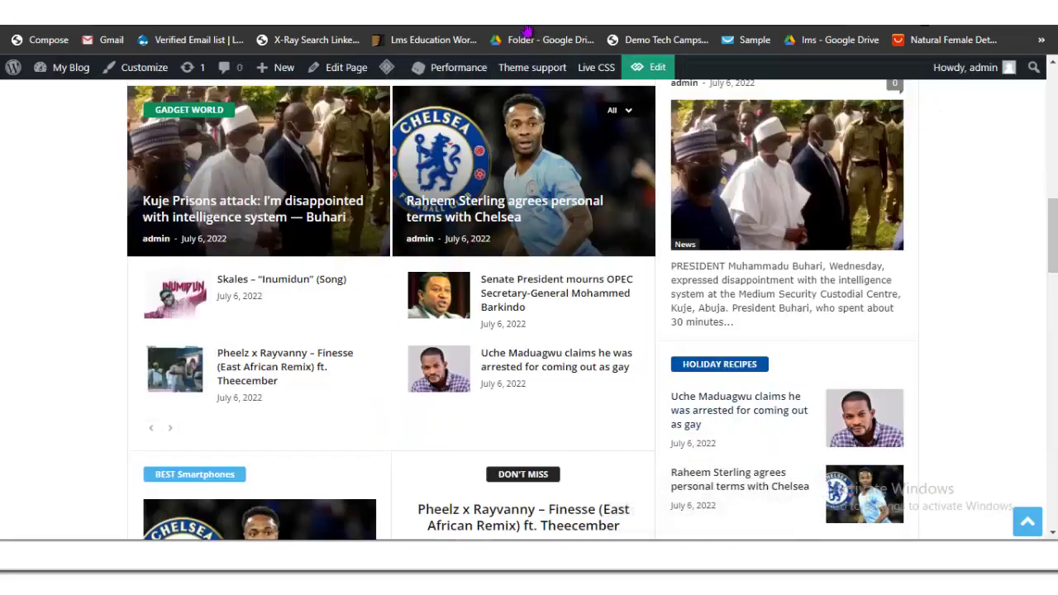
scroll(531, 224, "up", 10)
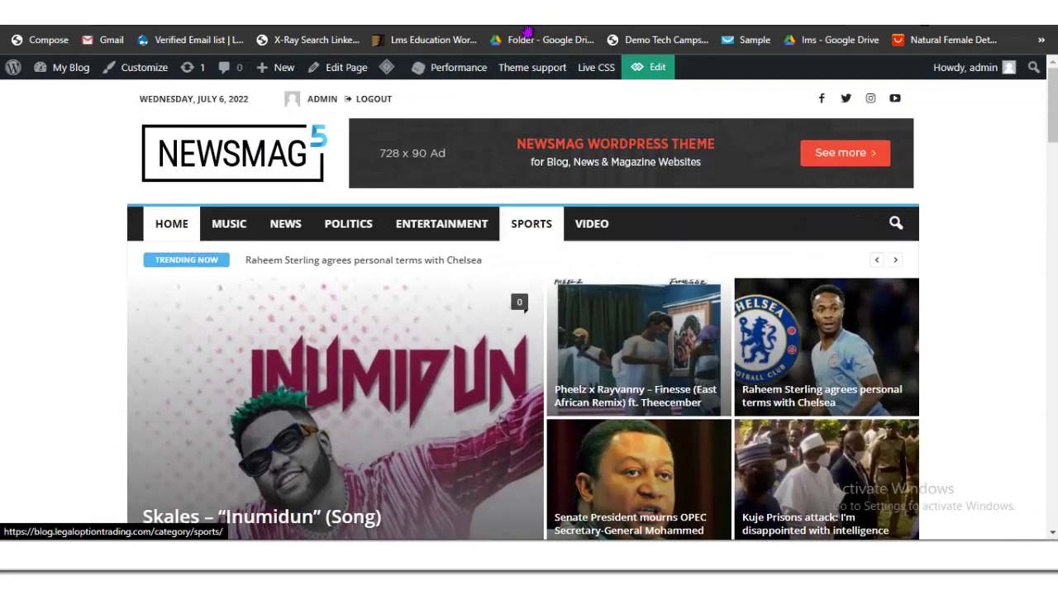
Step: Scroll the live NEWSMAG home page, then head back to the Skales post's Edit Post screen
scroll(529, 331, "down", 3)
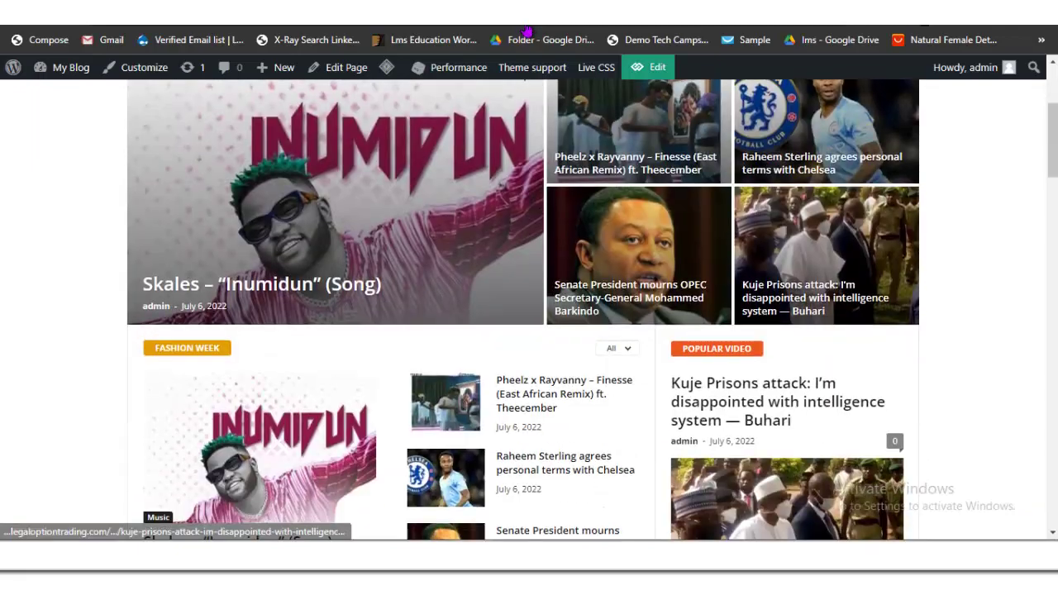
scroll(529, 331, "down", 15)
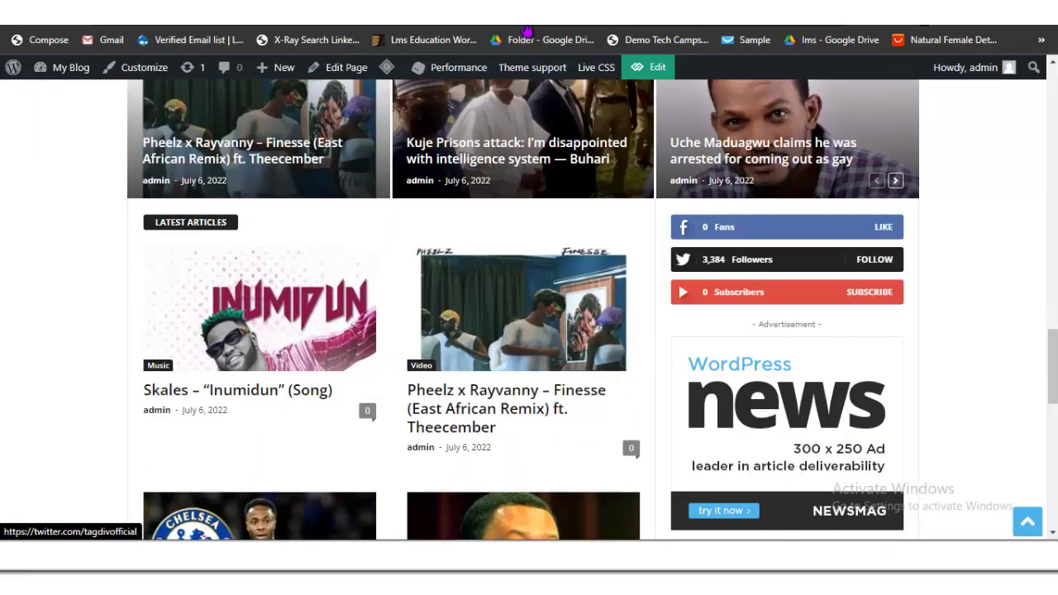
scroll(529, 330, "up", 2)
scroll(529, 330, "down", 4)
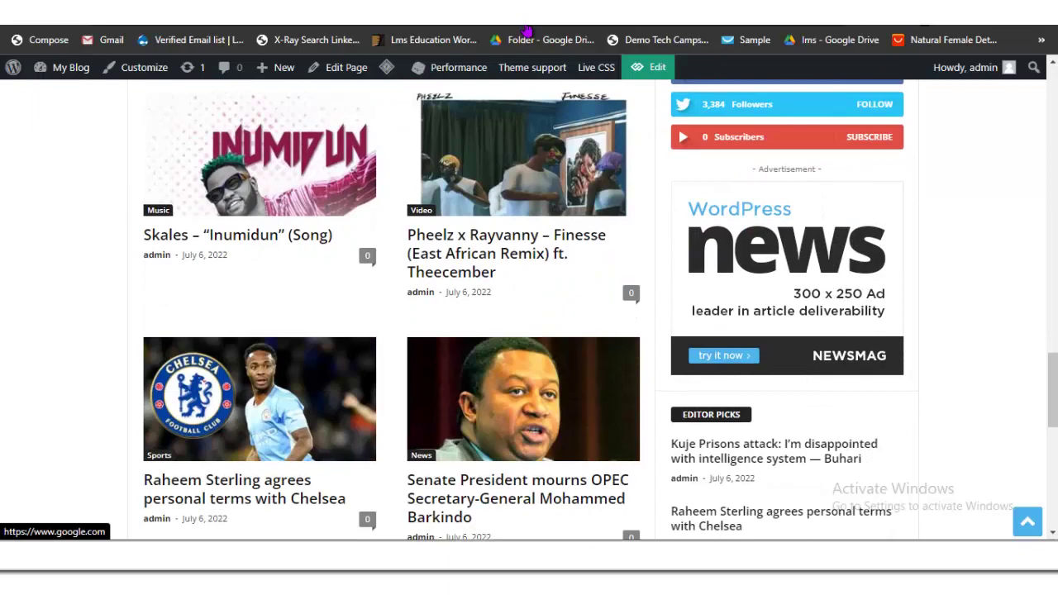
scroll(529, 331, "up", 15)
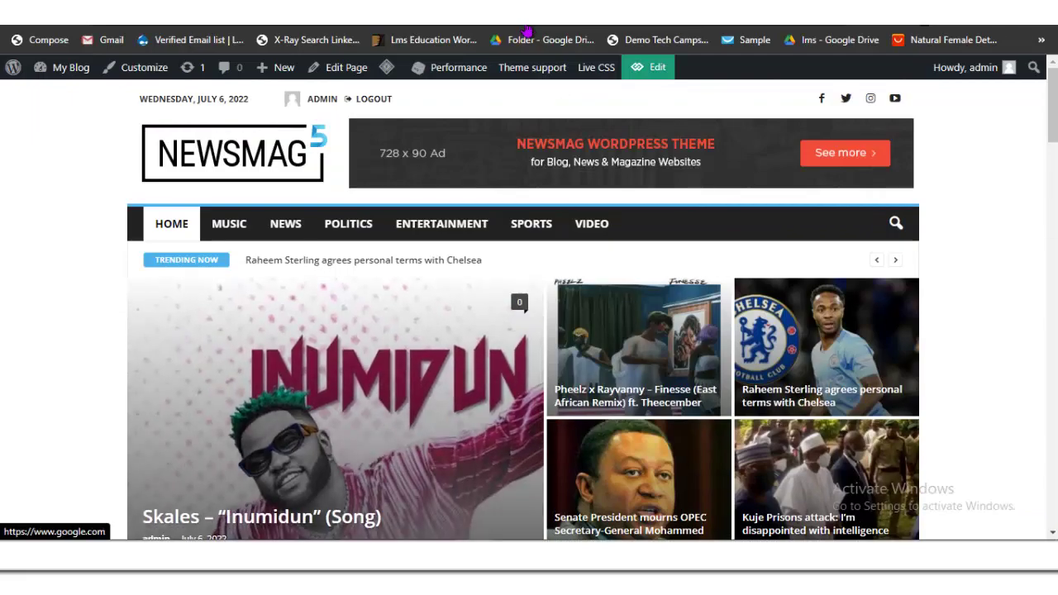
scroll(529, 330, "down", 10)
scroll(529, 331, "up", 4)
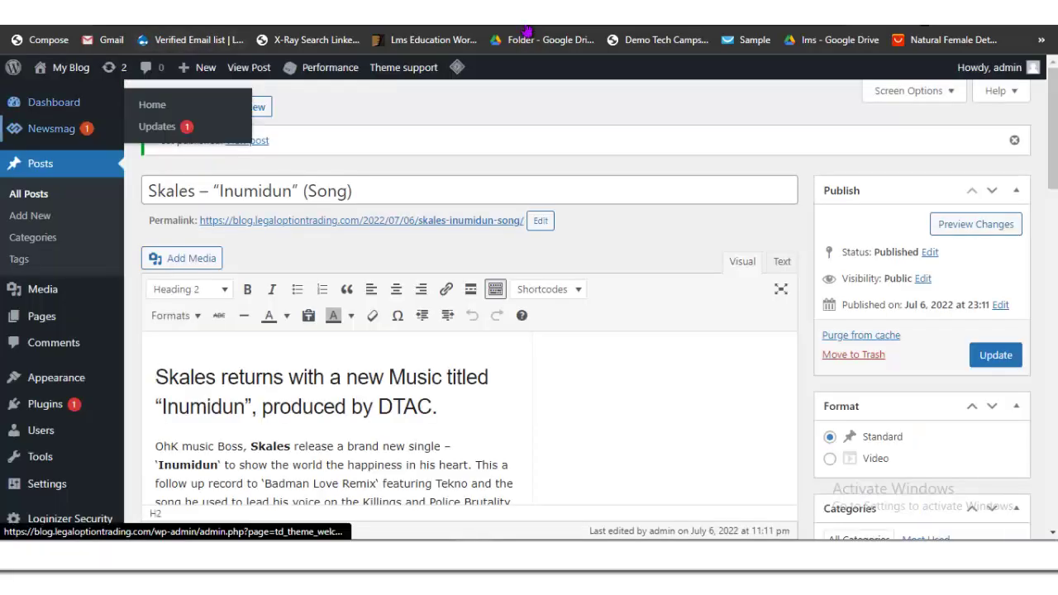
mouse_move(51, 128)
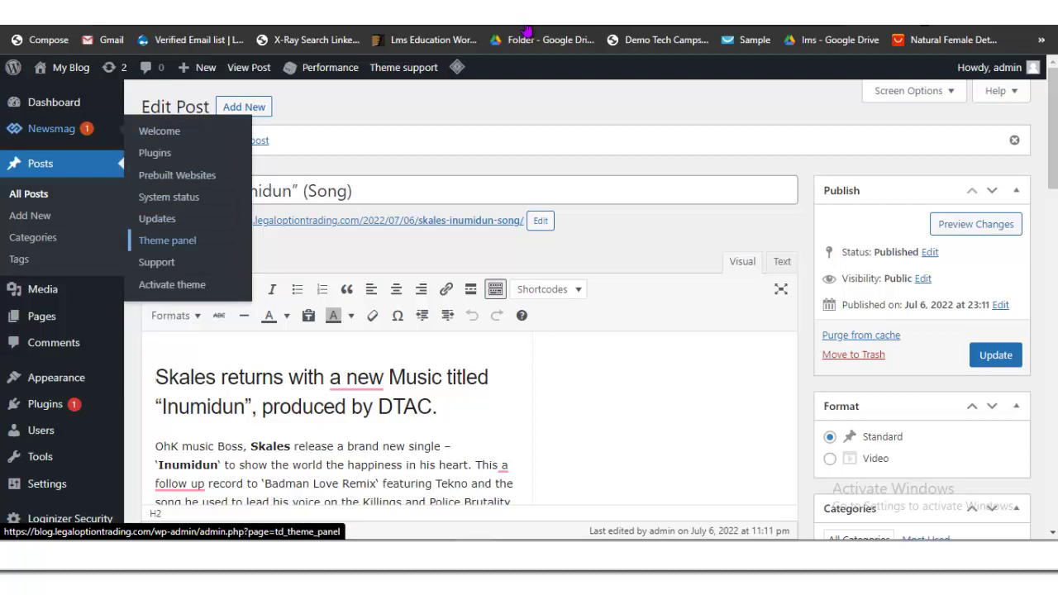
Step: Clear all code from the Header ad and Sidebar ad boxes in the Newsmag theme panel
left_click(167, 240)
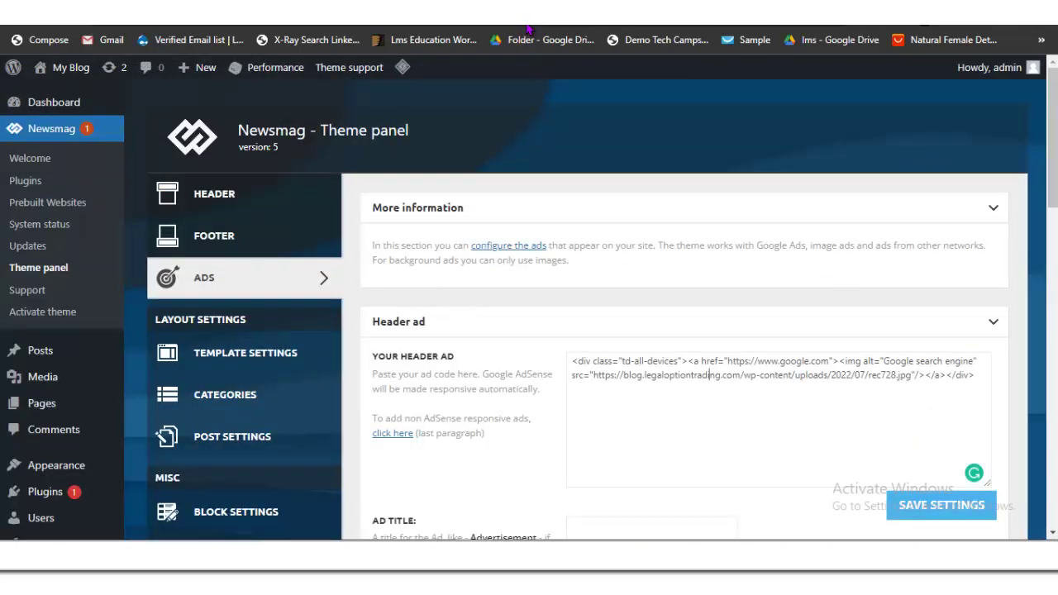
key("ctrl+a")
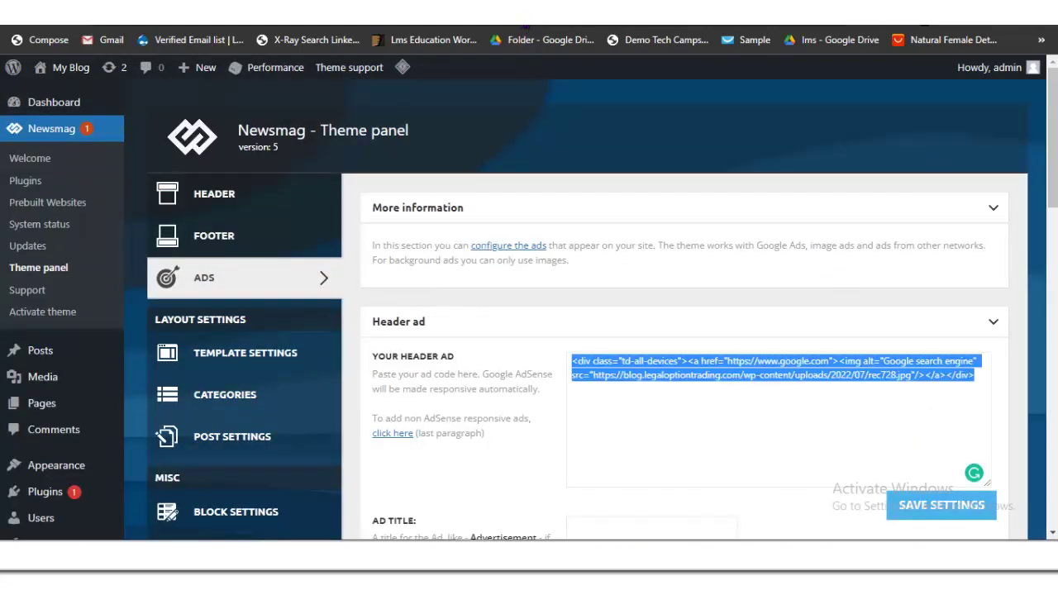
key("BackSpace")
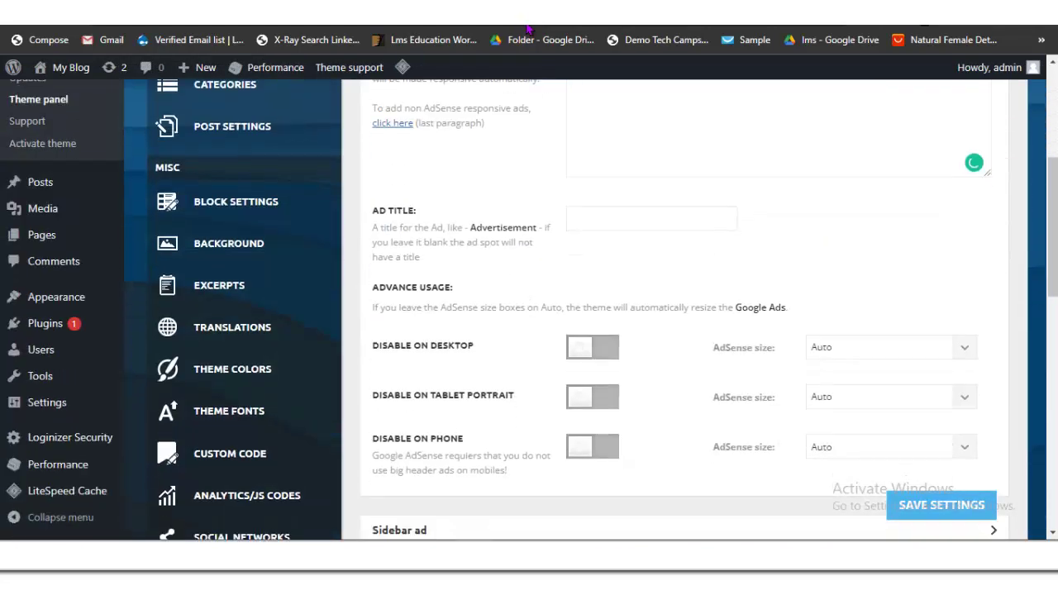
scroll(661, 330, "down", 3)
scroll(661, 331, "down", 3)
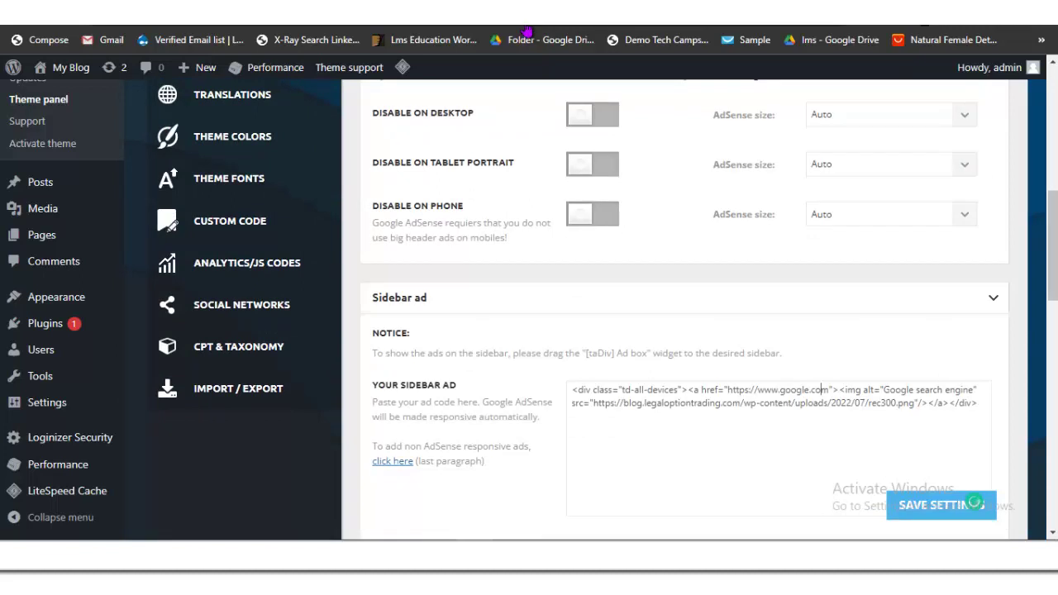
key("ctrl+a")
key("Delete")
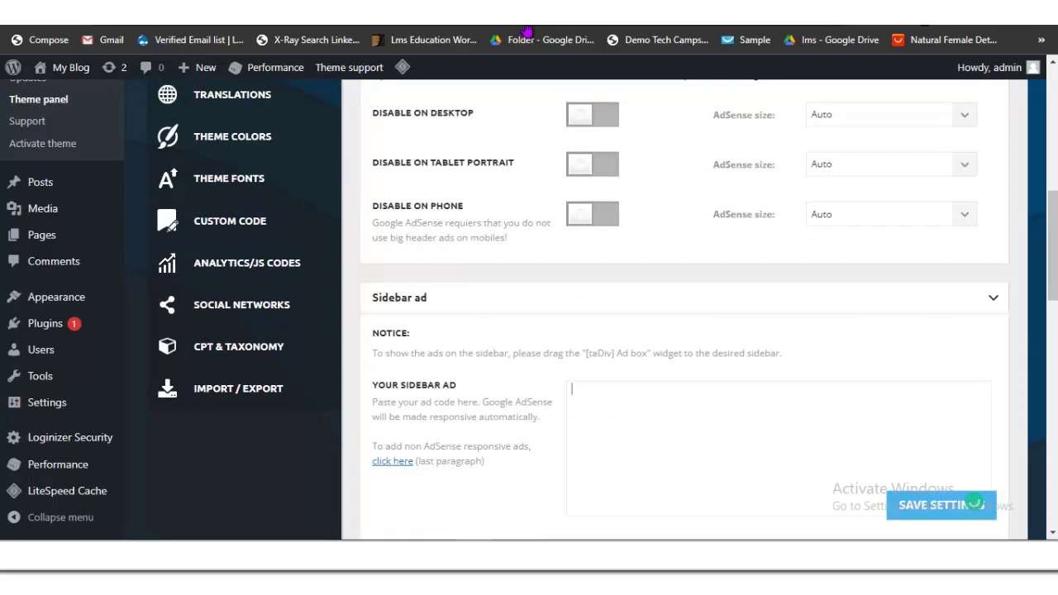
scroll(661, 330, "down", 2)
scroll(528, 31, "down", 2)
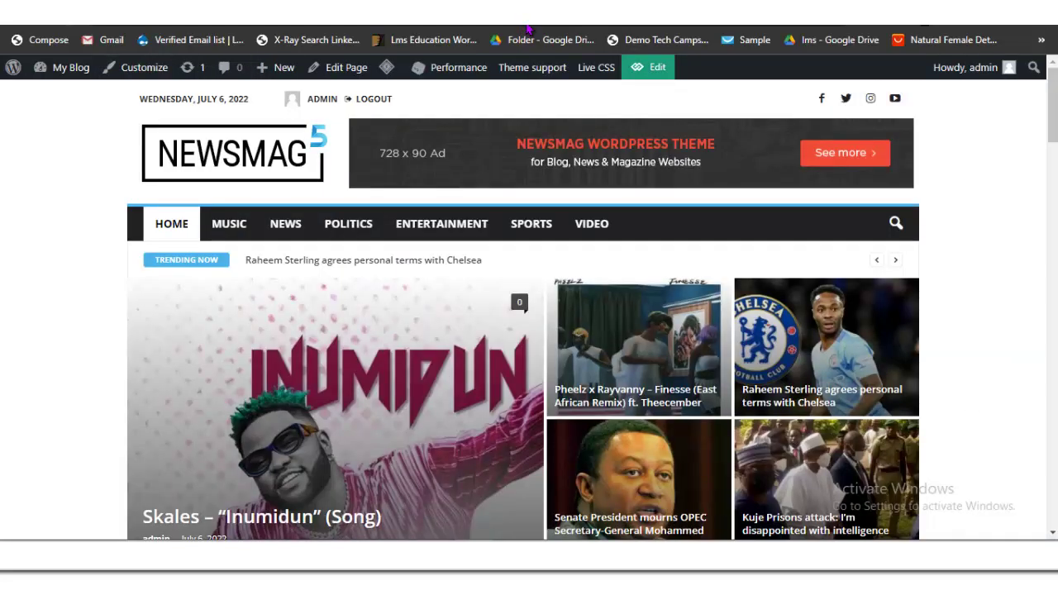
Step: Reload the front page, scroll the articles and open the Skales – “Inumidun” post
key("F5")
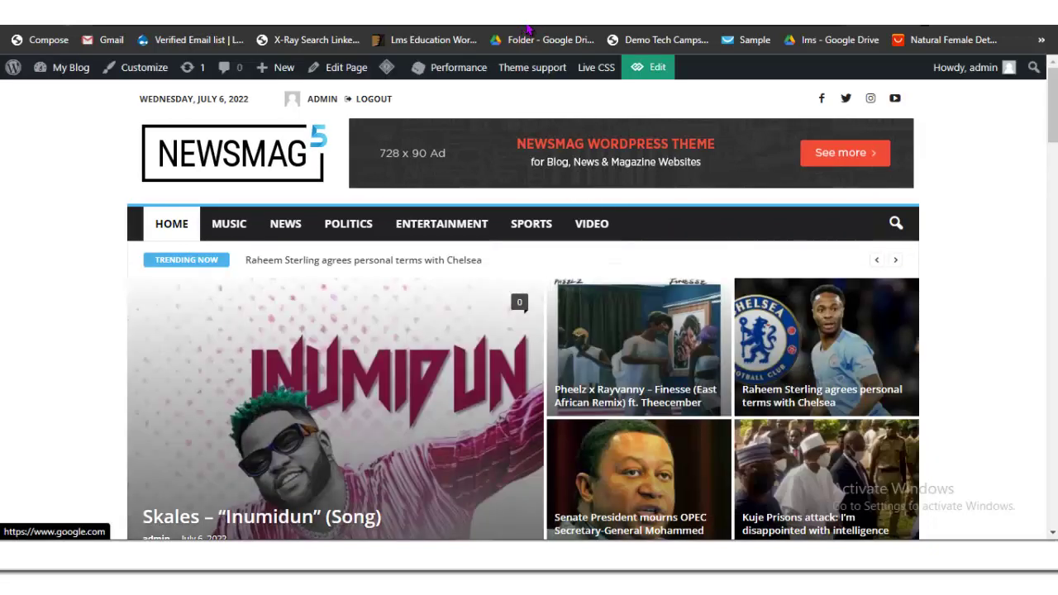
key("F5")
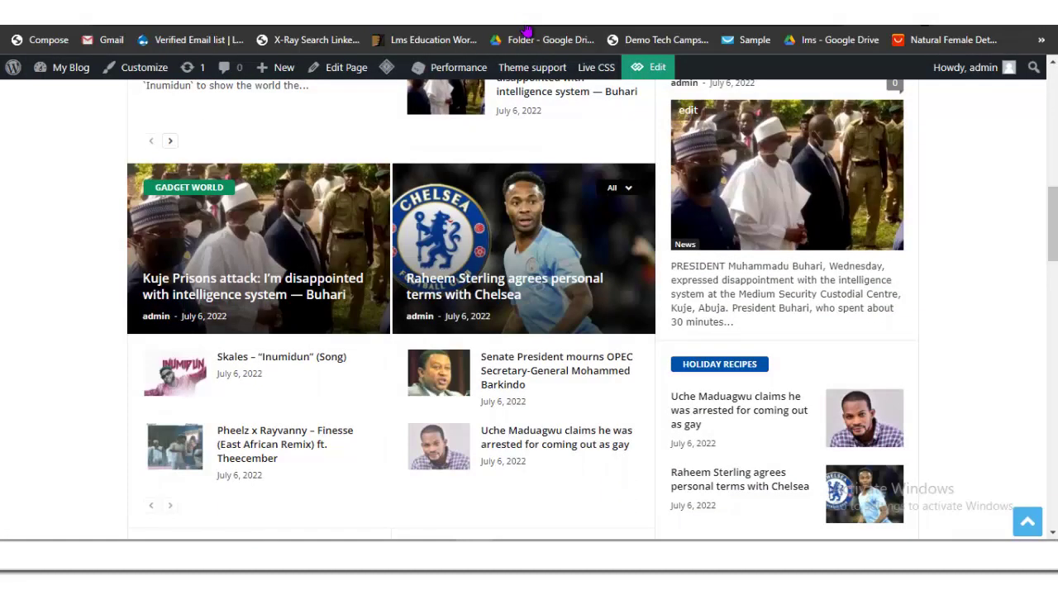
scroll(529, 331, "down", 8)
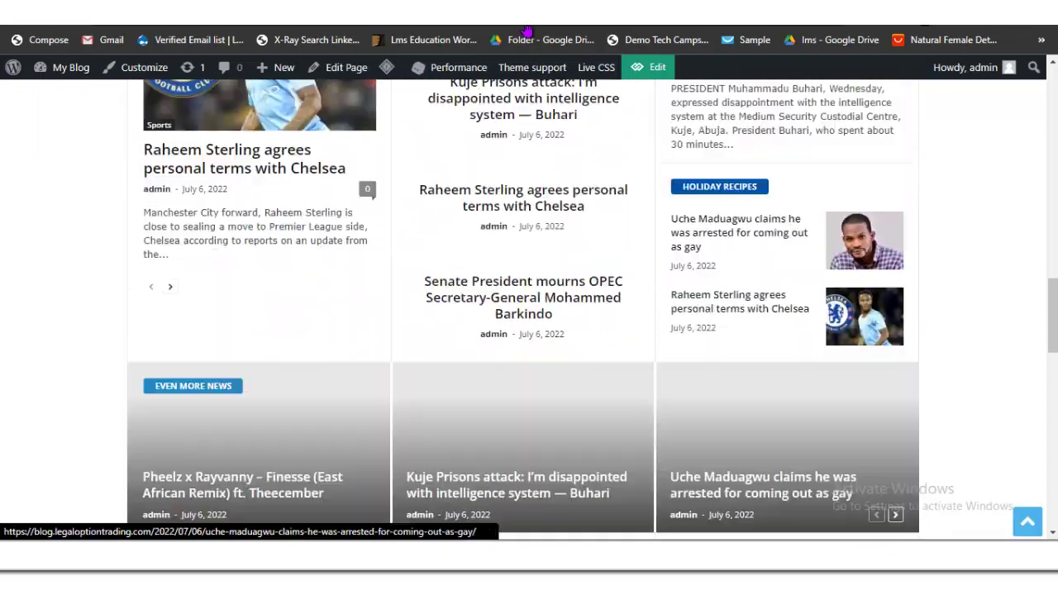
scroll(529, 331, "down", 3)
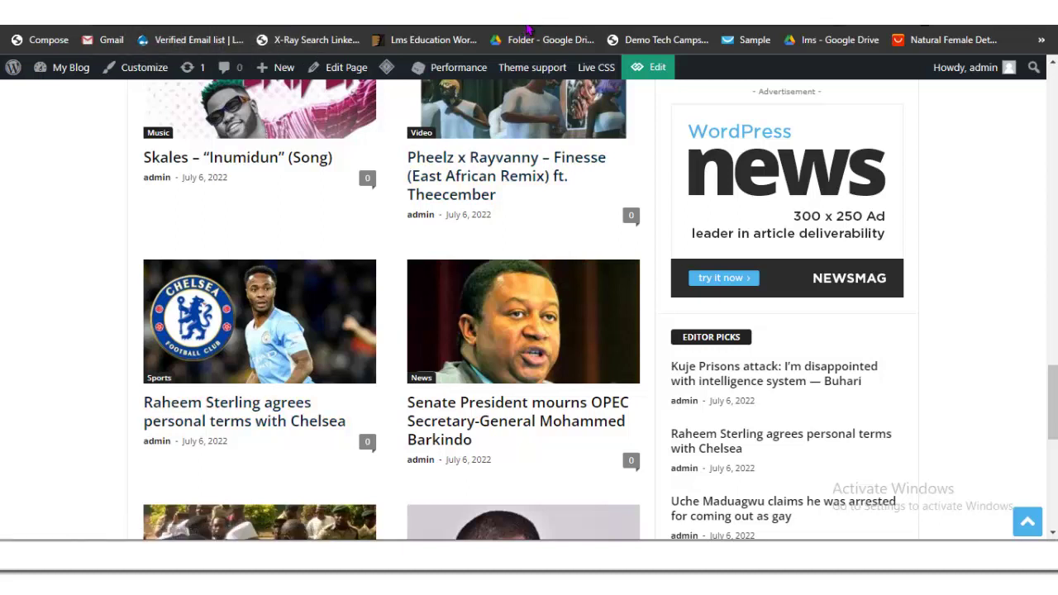
left_click(238, 157)
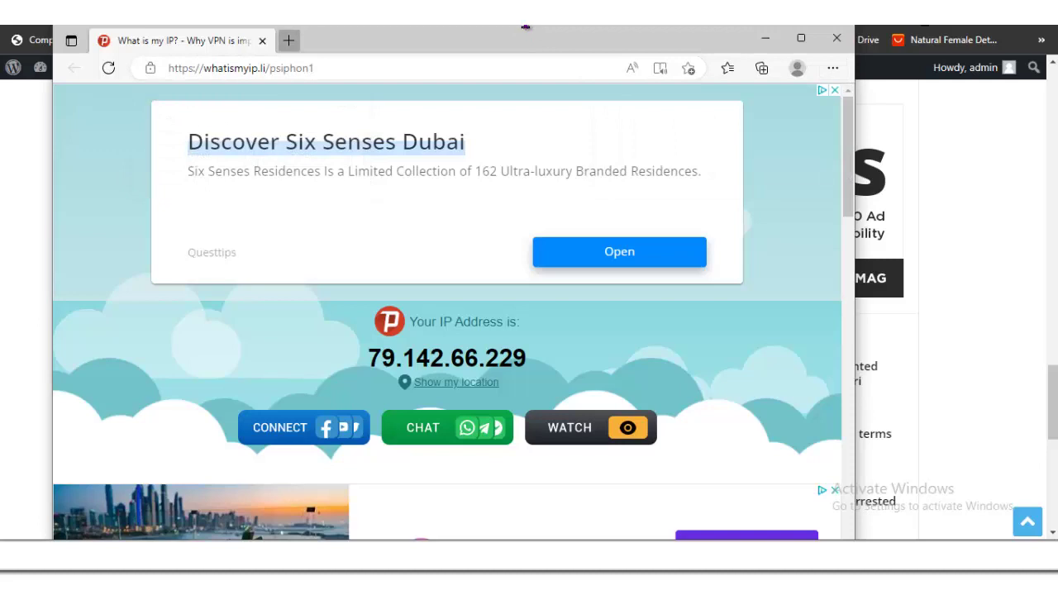
Step: Load the blog's home page in a new Edge tab from the pasted URL
key("ctrl+t")
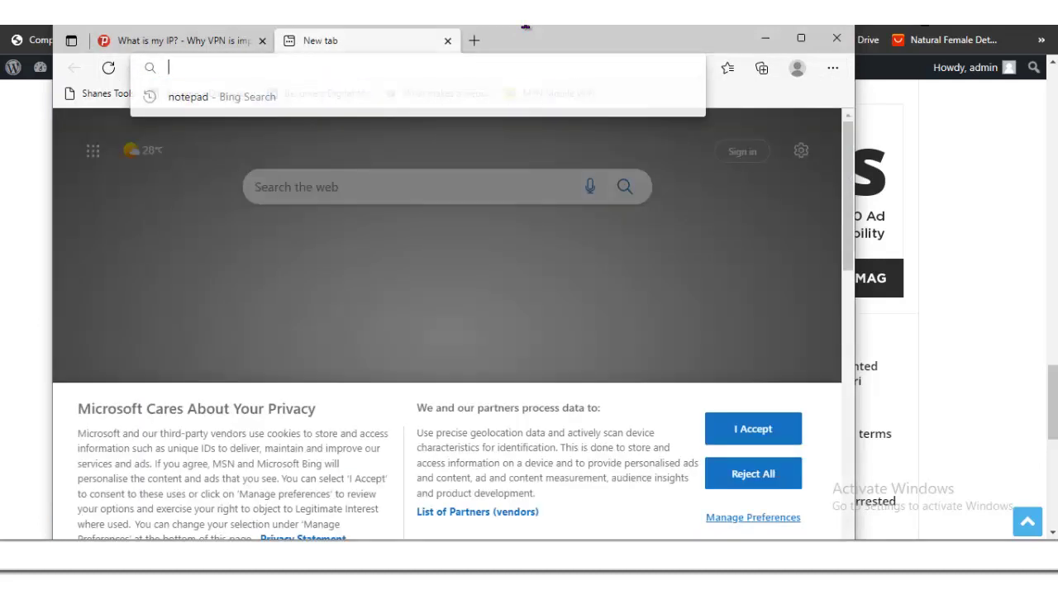
type("https://blog.legaloptiontrading.com/")
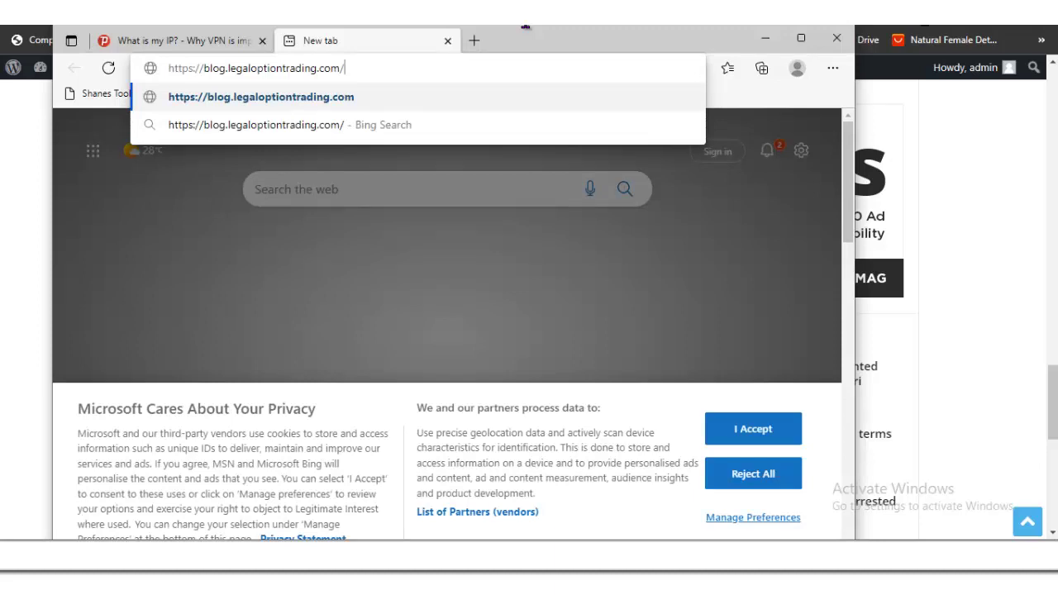
key("Return")
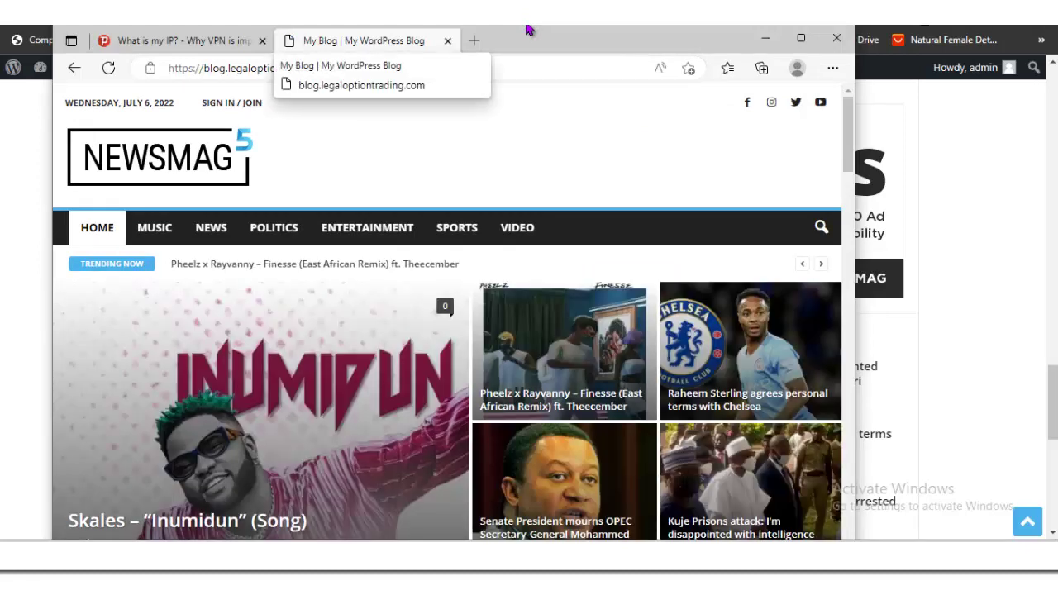
Step: Scroll up and down the home page to confirm the header ad banner is gone
scroll(529, 31, "down", 10)
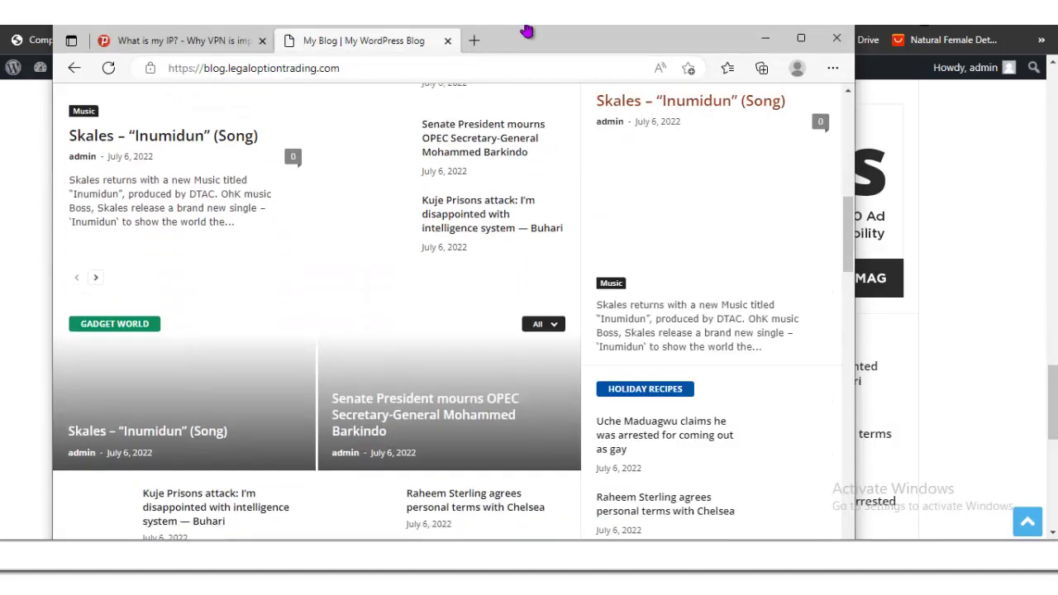
scroll(526, 31, "down", 10)
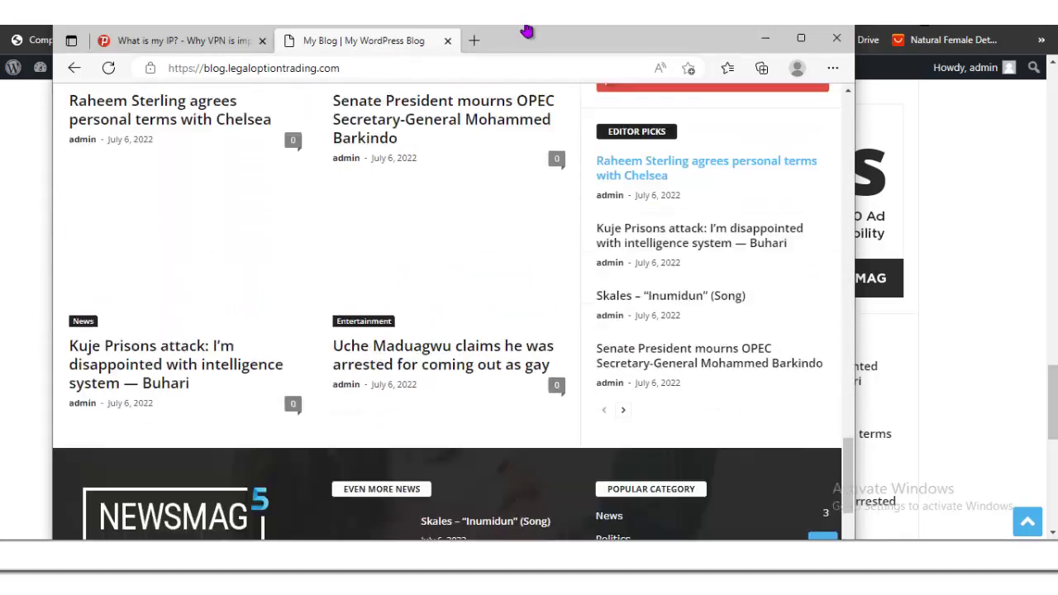
scroll(526, 31, "up", 5)
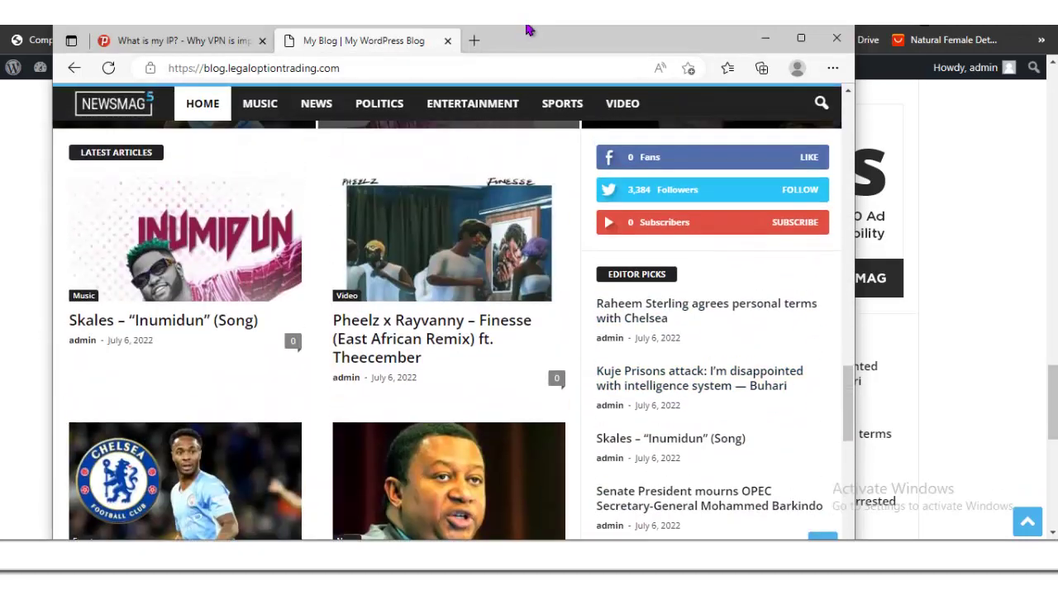
scroll(528, 31, "up", 3)
scroll(529, 30, "down", 3)
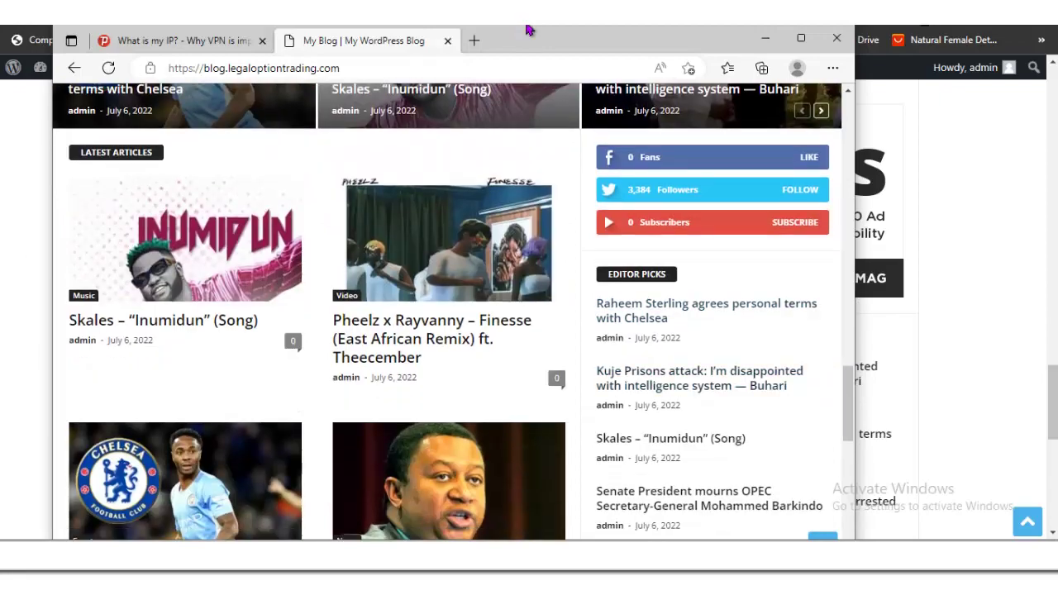
scroll(529, 31, "up", 6)
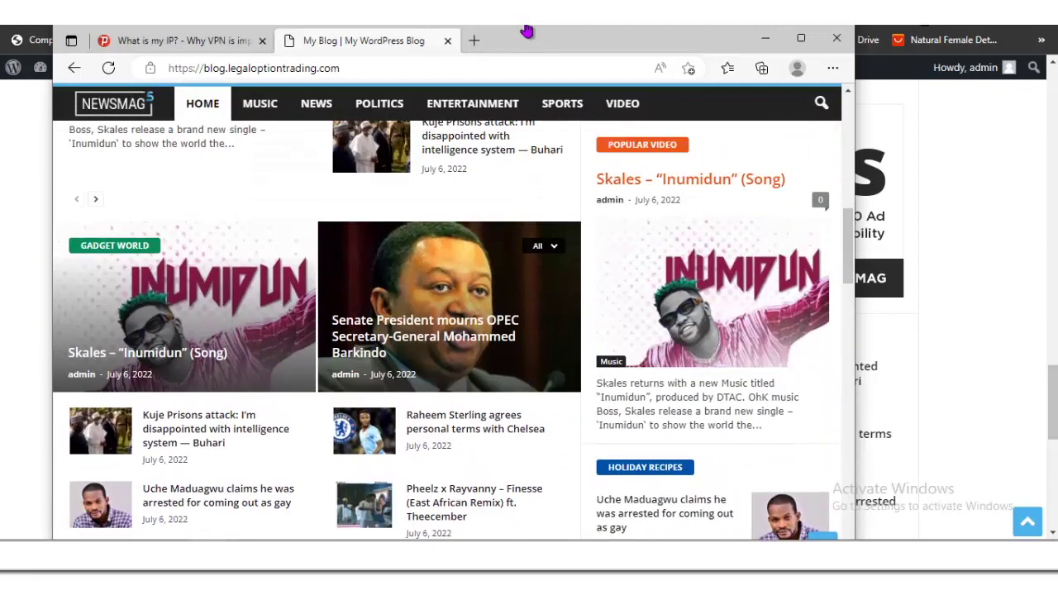
scroll(527, 30, "up", 3)
scroll(527, 31, "down", 2)
scroll(528, 30, "up", 5)
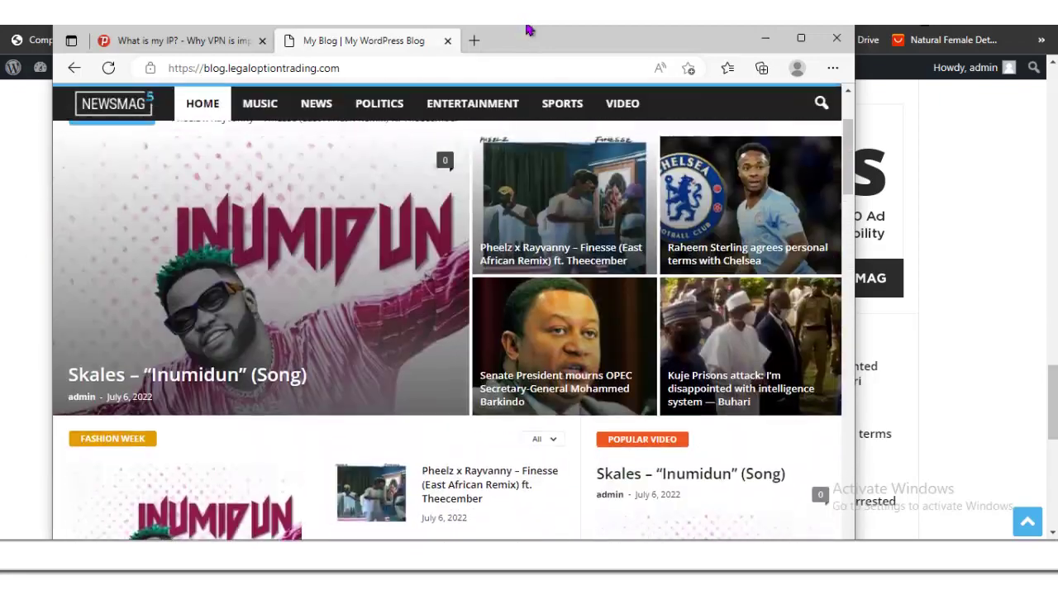
scroll(529, 30, "down", 10)
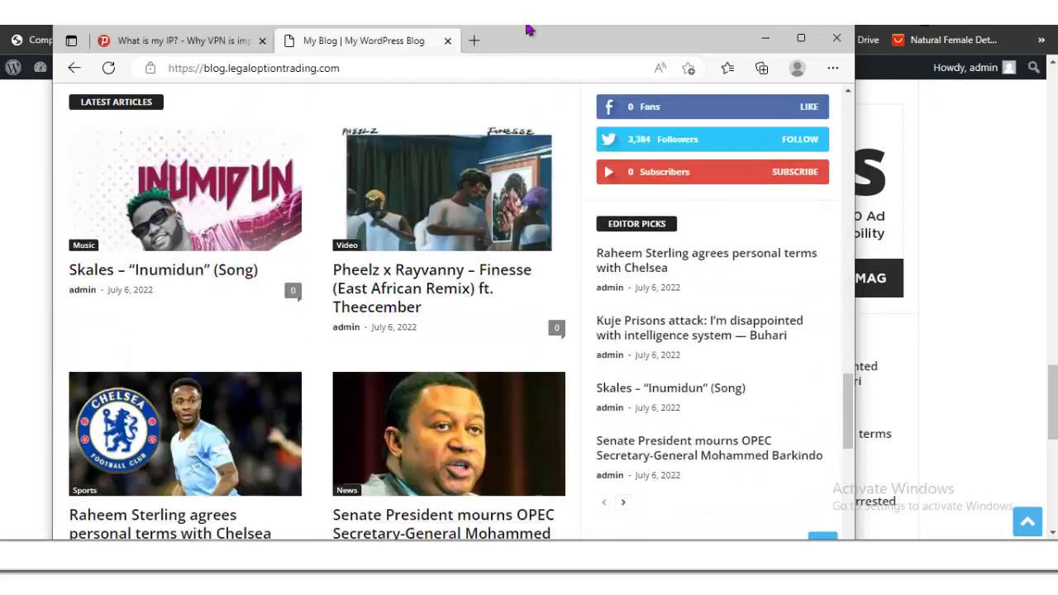
scroll(528, 30, "down", 8)
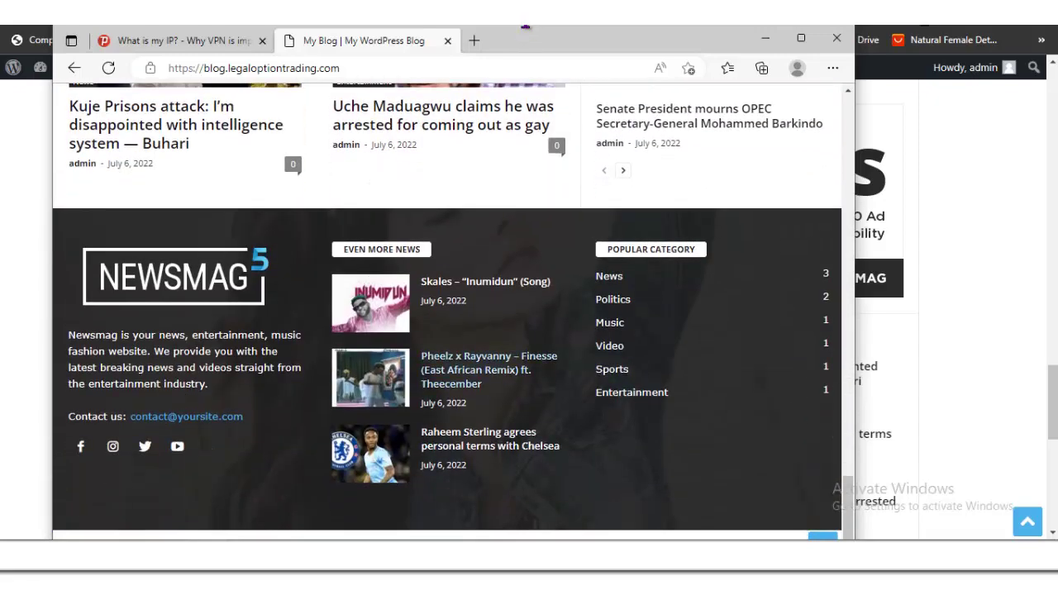
scroll(529, 30, "up", 4)
scroll(530, 31, "up", 15)
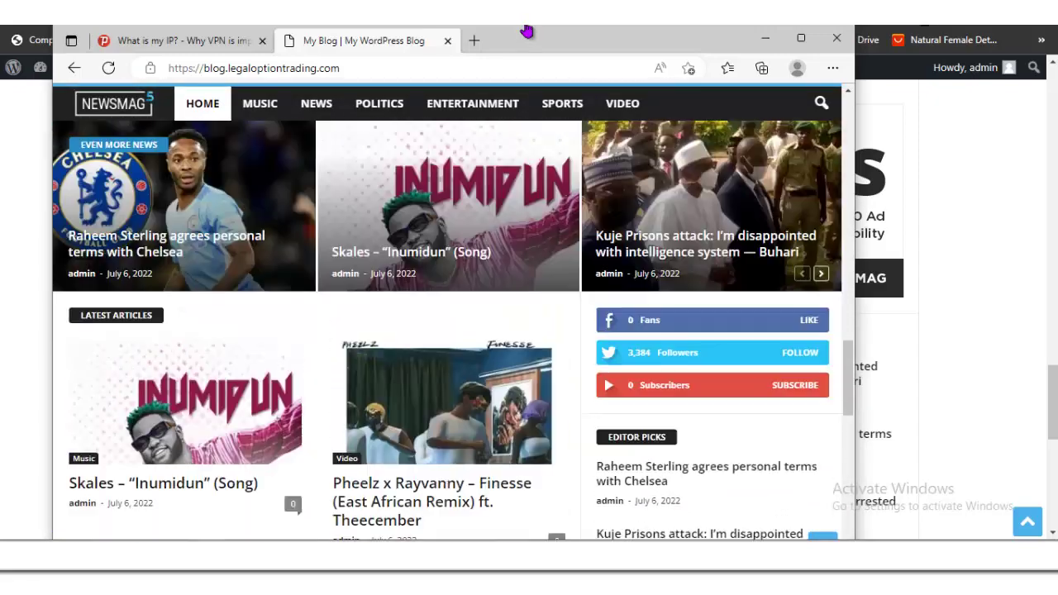
scroll(529, 31, "up", 1)
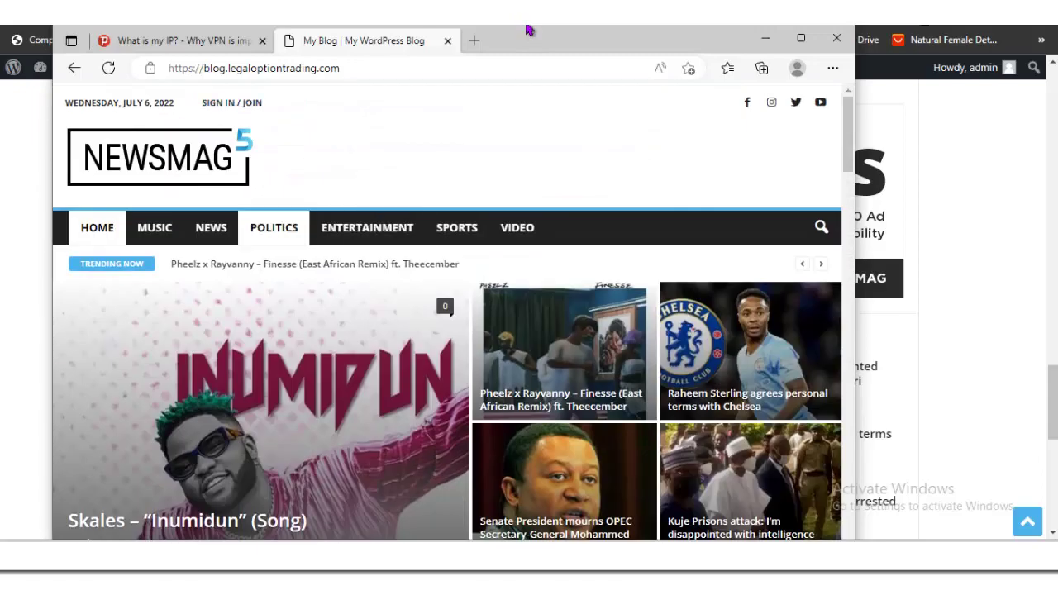
Step: Back in the theme panel, choose Header Style 7 and scroll through the header options
key("alt+Tab")
scroll(529, 314, "down", 5)
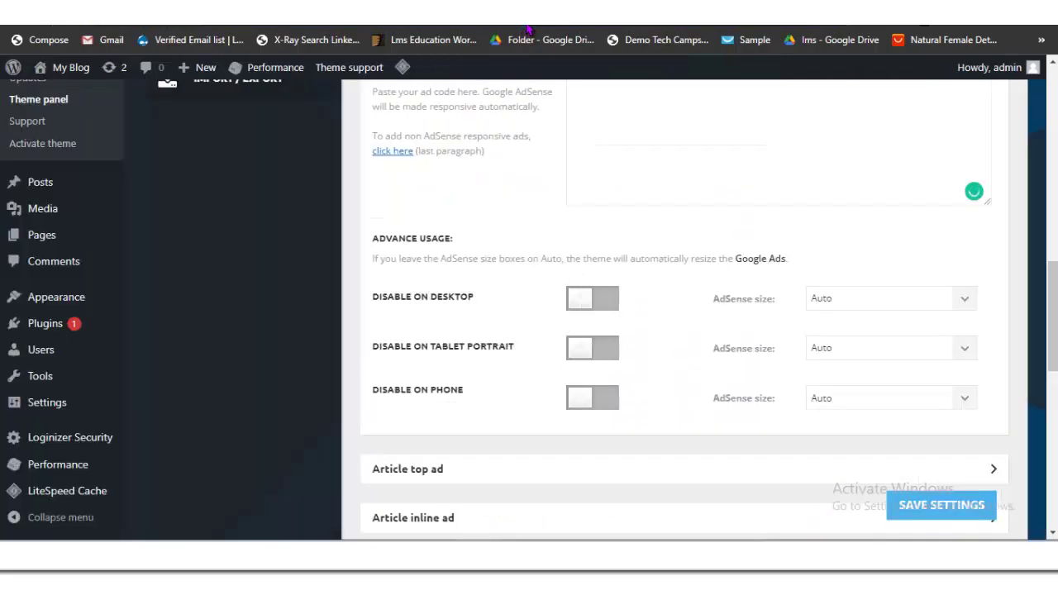
scroll(684, 314, "up", 5)
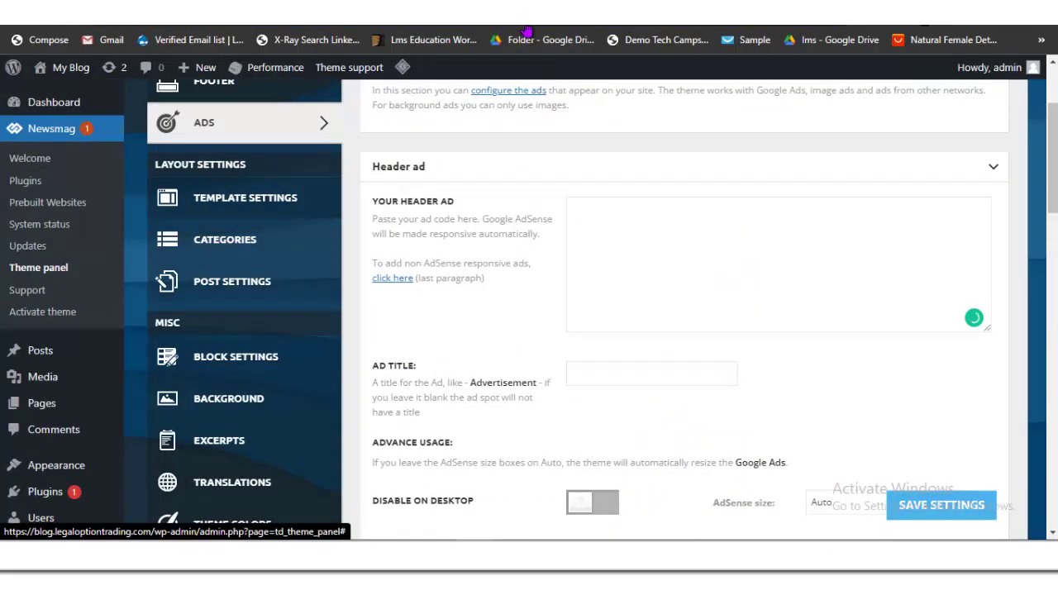
scroll(684, 314, "up", 2)
left_click(214, 194)
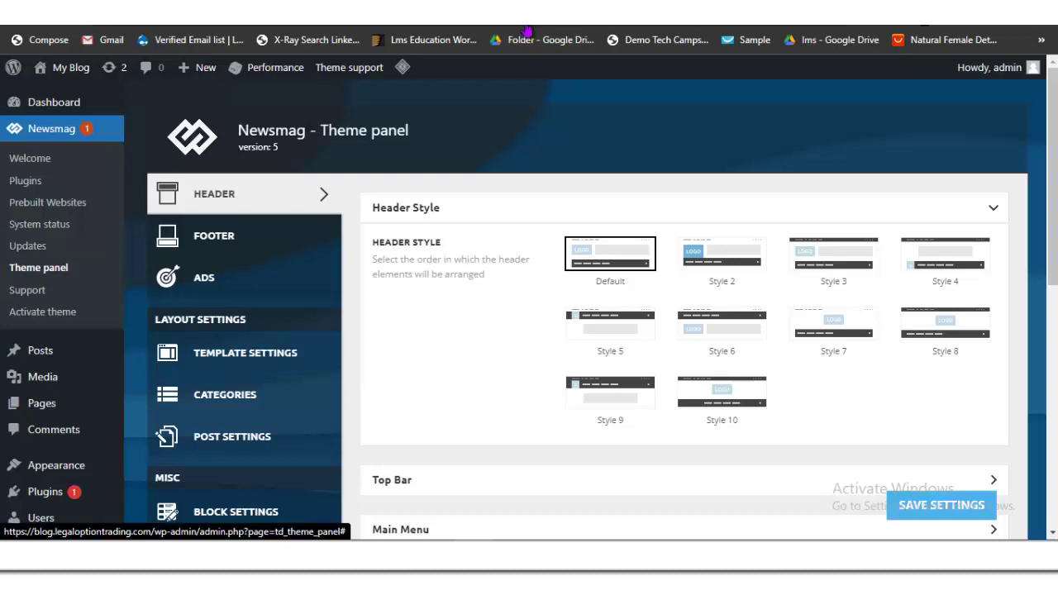
left_click(834, 324)
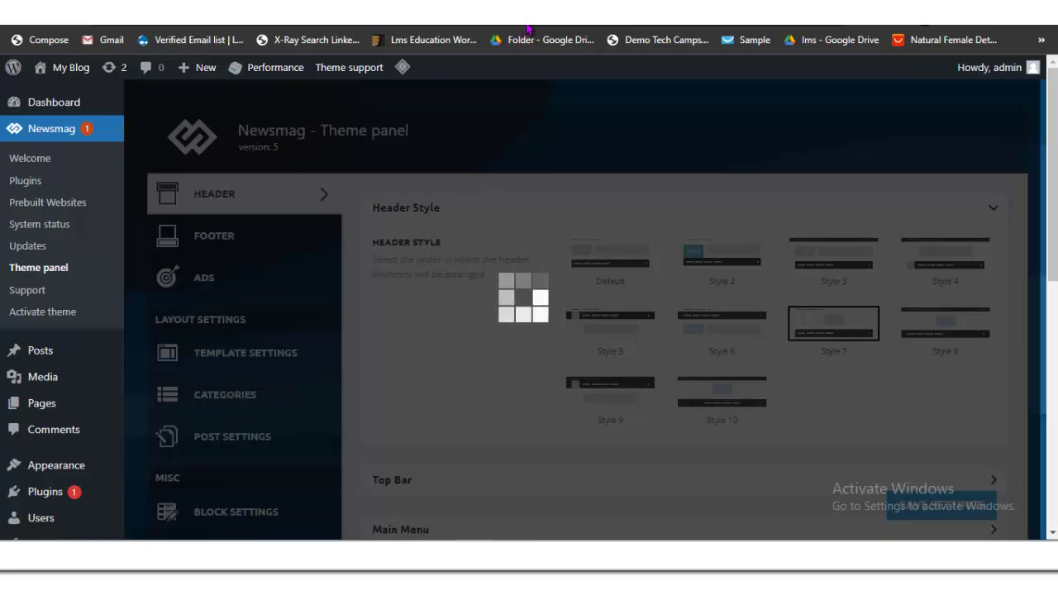
scroll(527, 32, "down", 2)
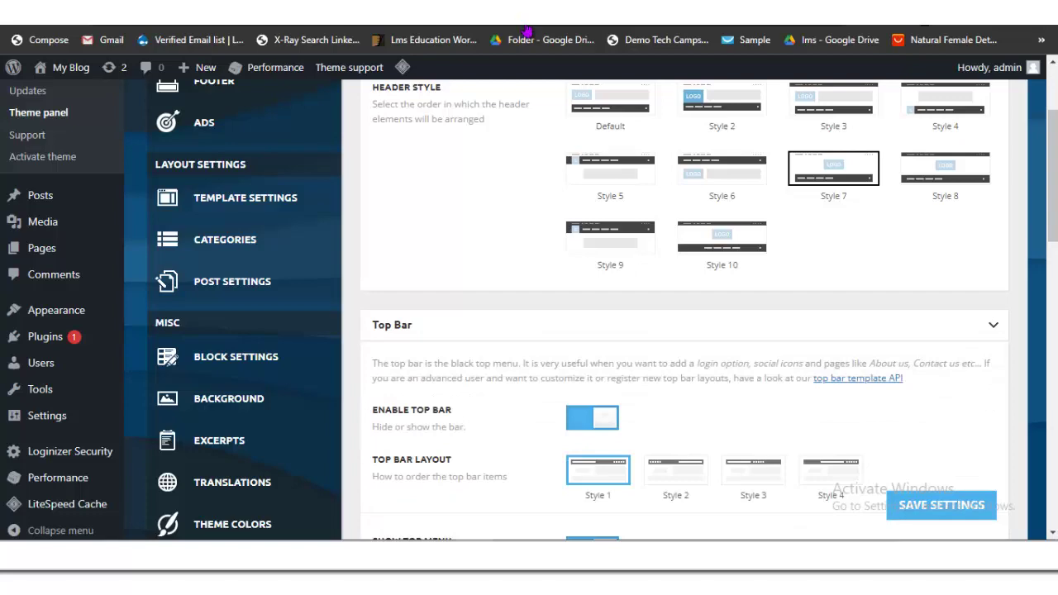
scroll(527, 31, "down", 3)
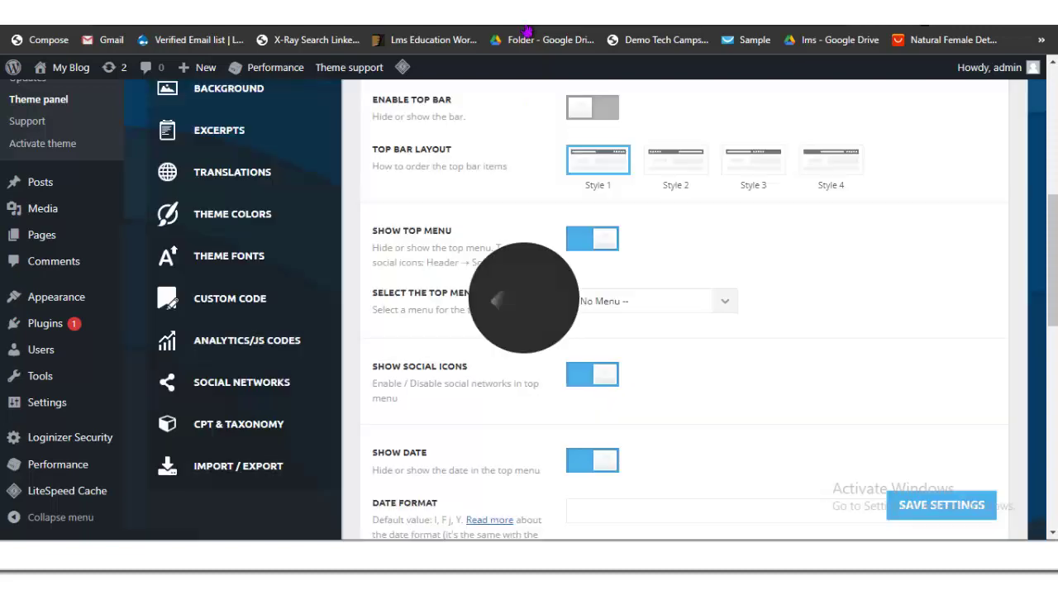
scroll(527, 32, "down", 4)
scroll(527, 31, "down", 4)
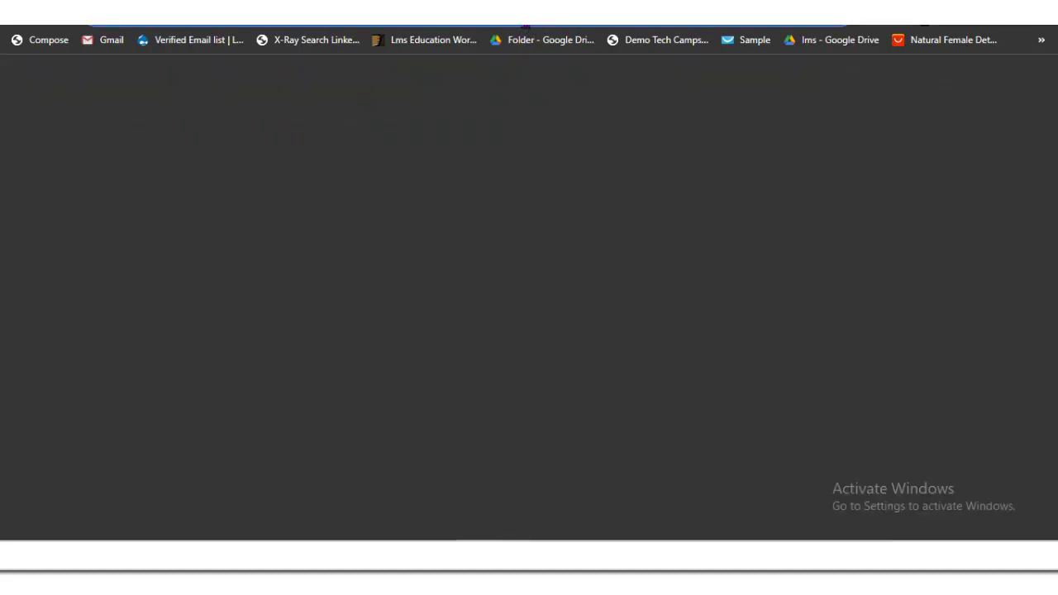
Step: Go to logomaker.com in Chrome
type("l")
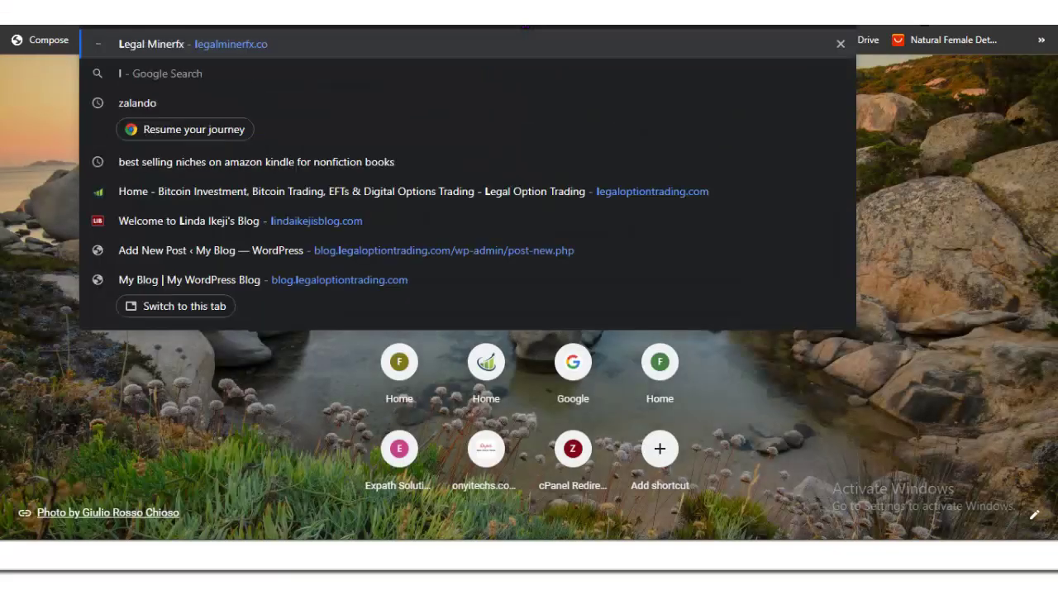
type("ogom")
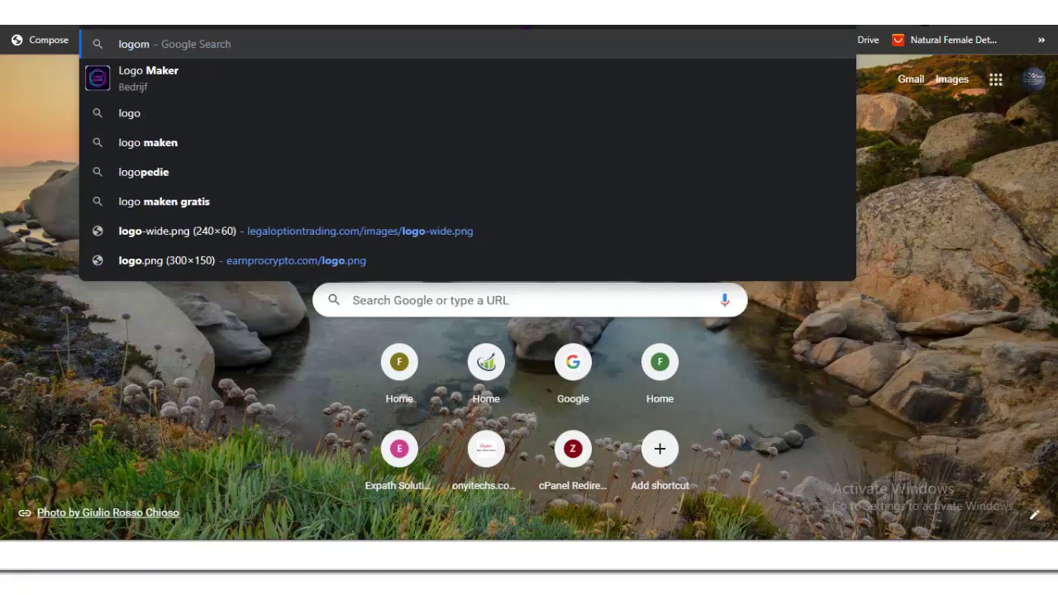
type("aker")
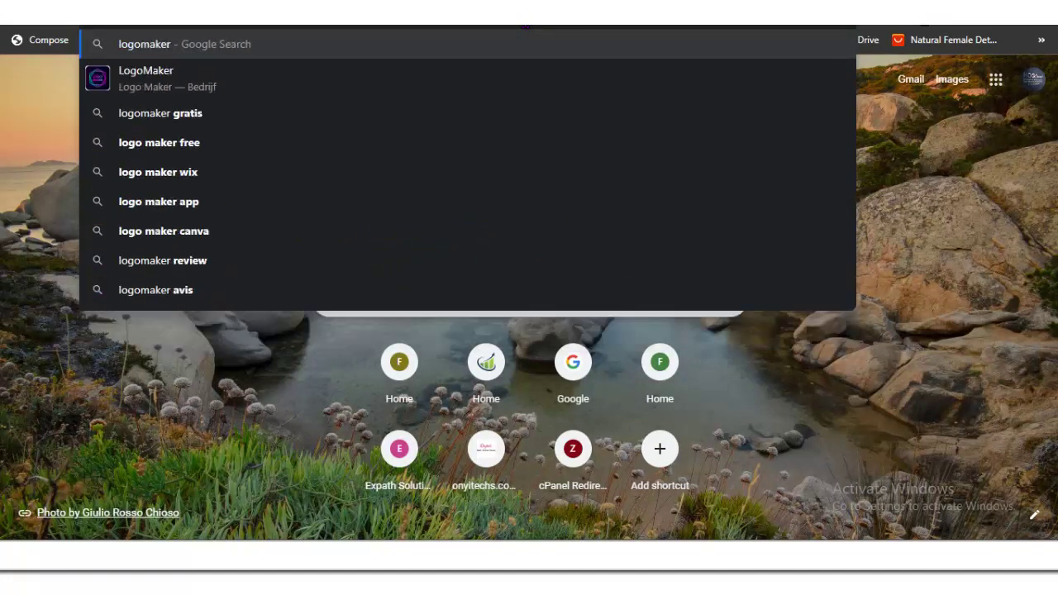
type(".com")
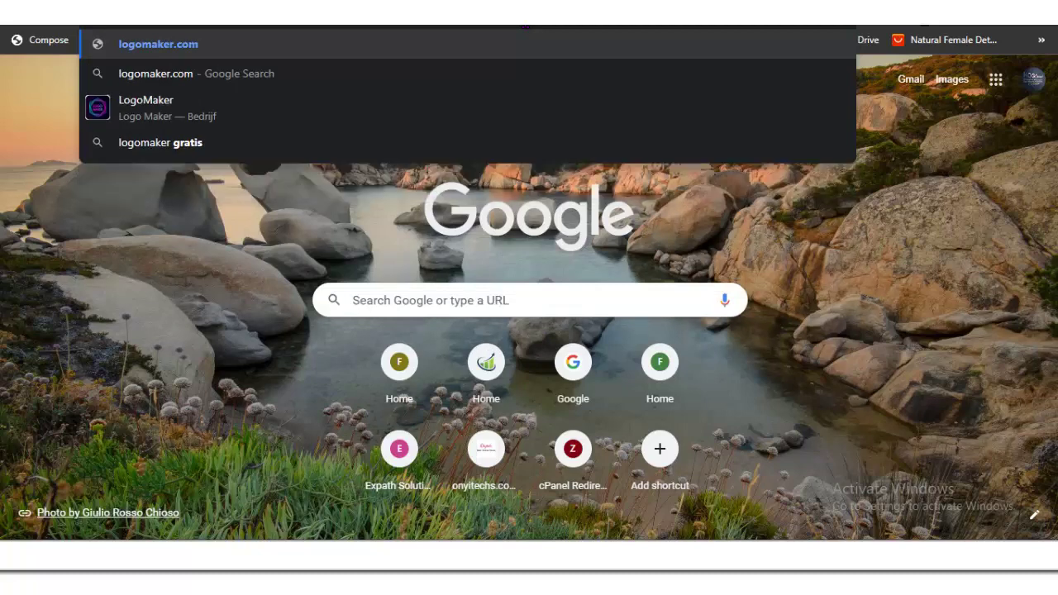
key("Return")
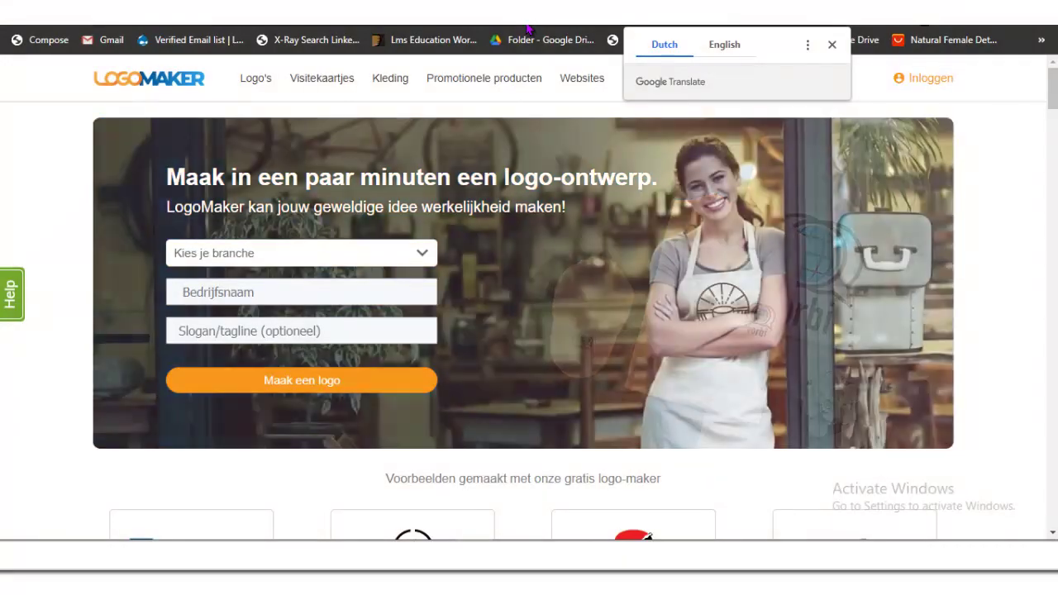
Step: Locate the 'blog logo' image in the maximised File Explorer's 3D Objects folder, then return to WordPress
mouse_move(168, 579)
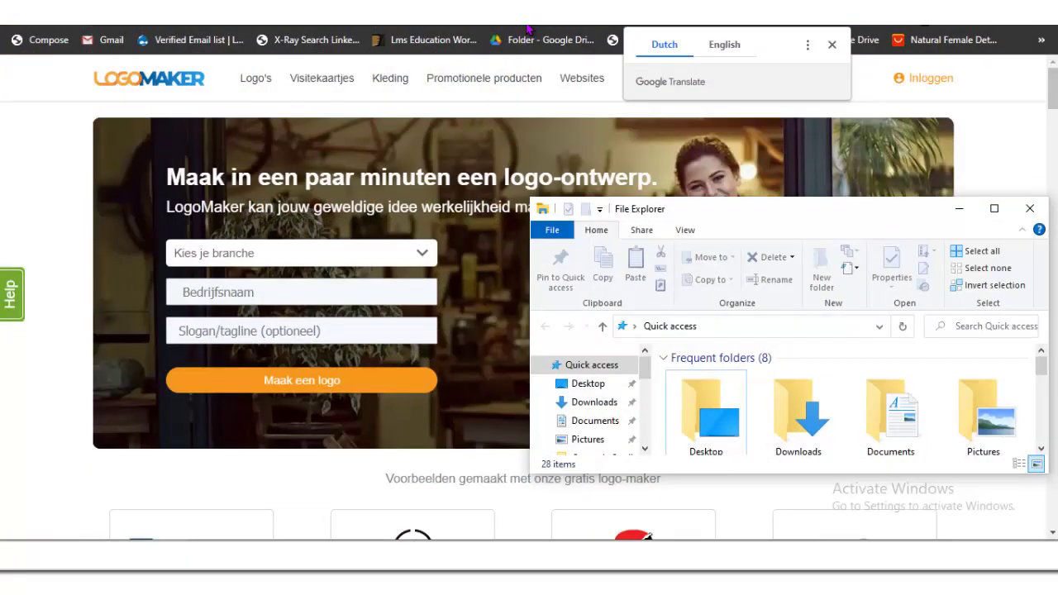
left_click(87, 488)
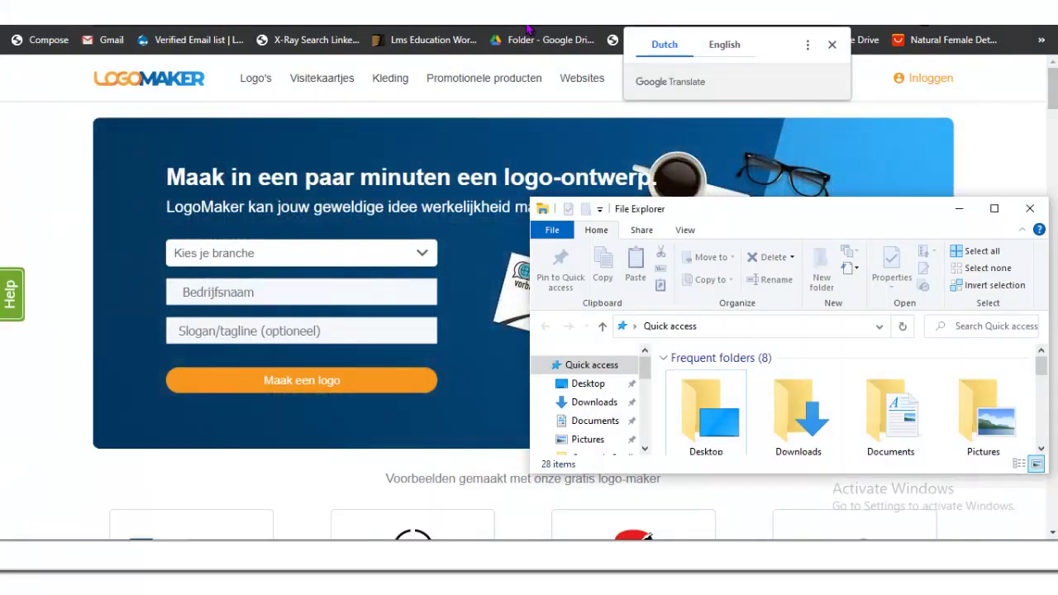
key("super+Up")
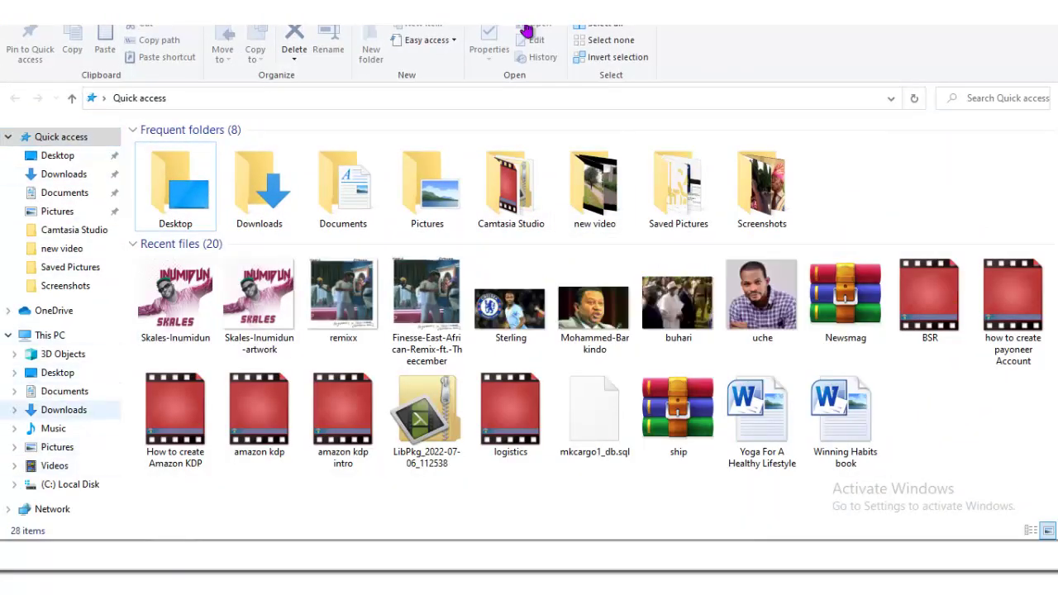
key("Down")
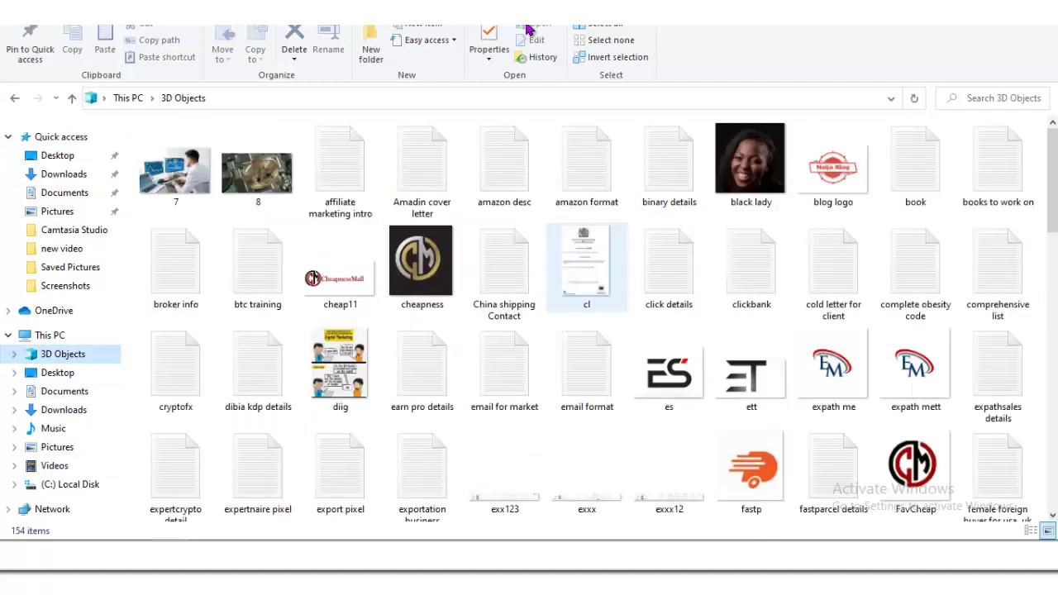
key("Left")
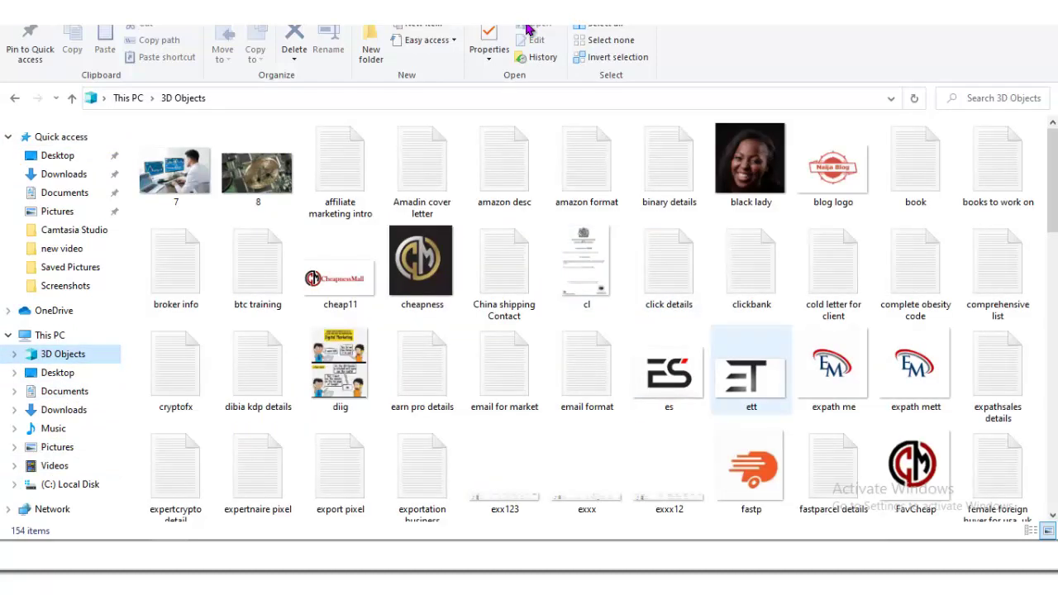
key("Right")
key("Right")
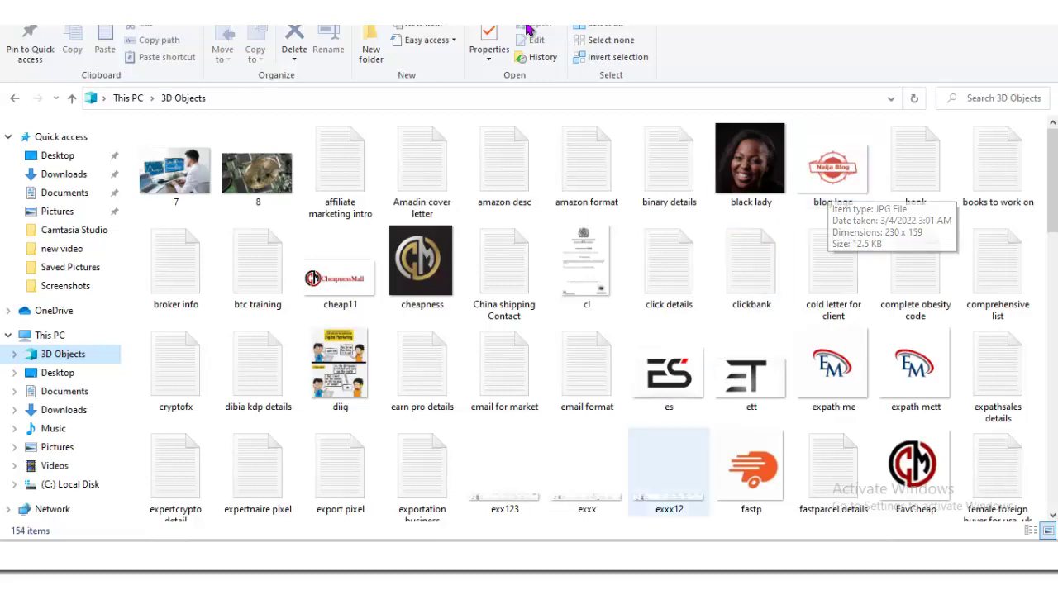
key("alt+Tab")
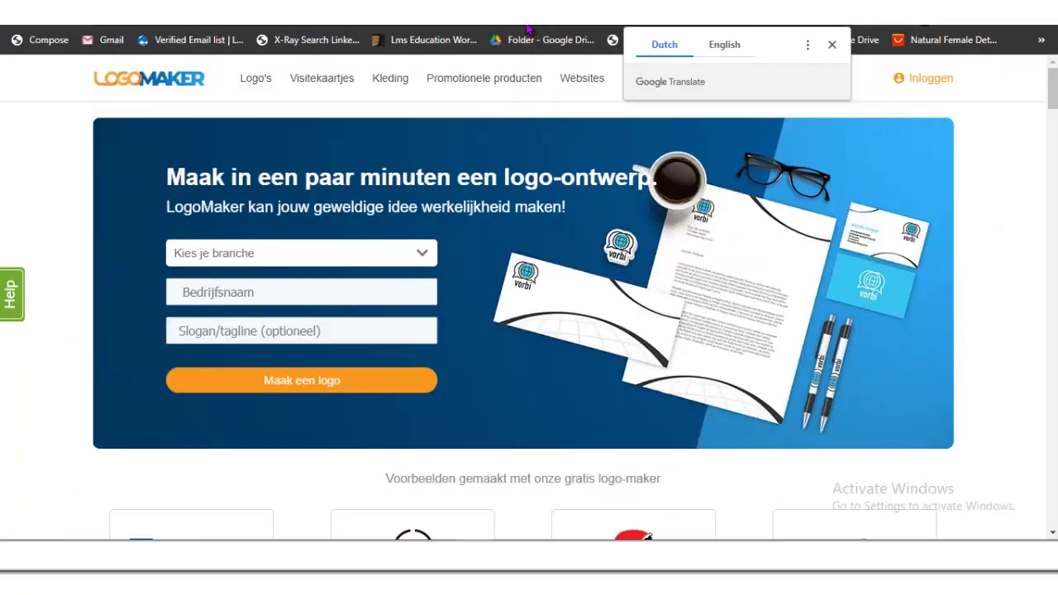
left_click(528, 29)
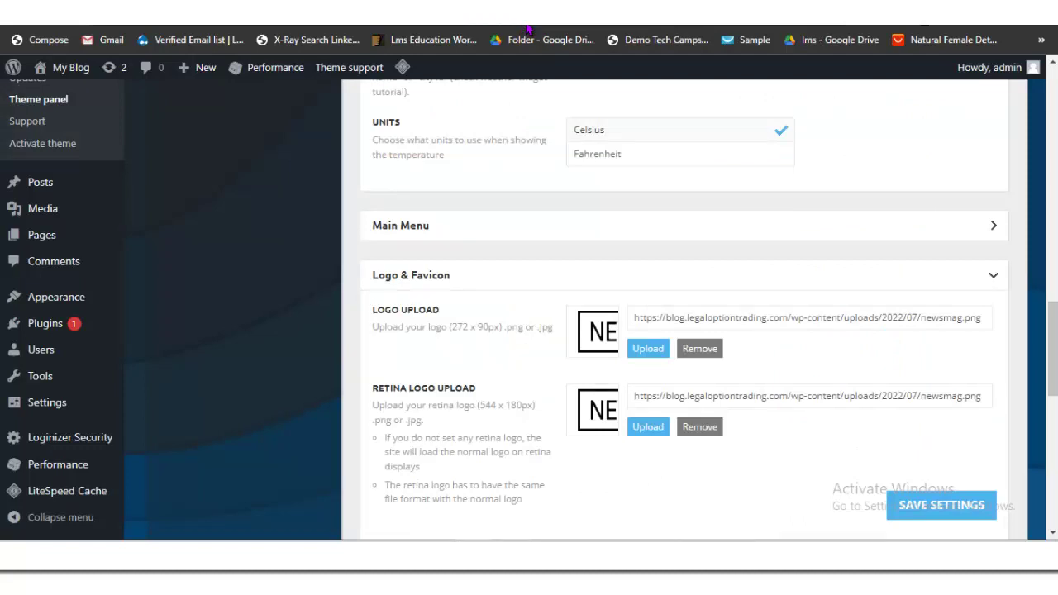
Step: Open remove.bg in a new browser tab
left_click(527, 29)
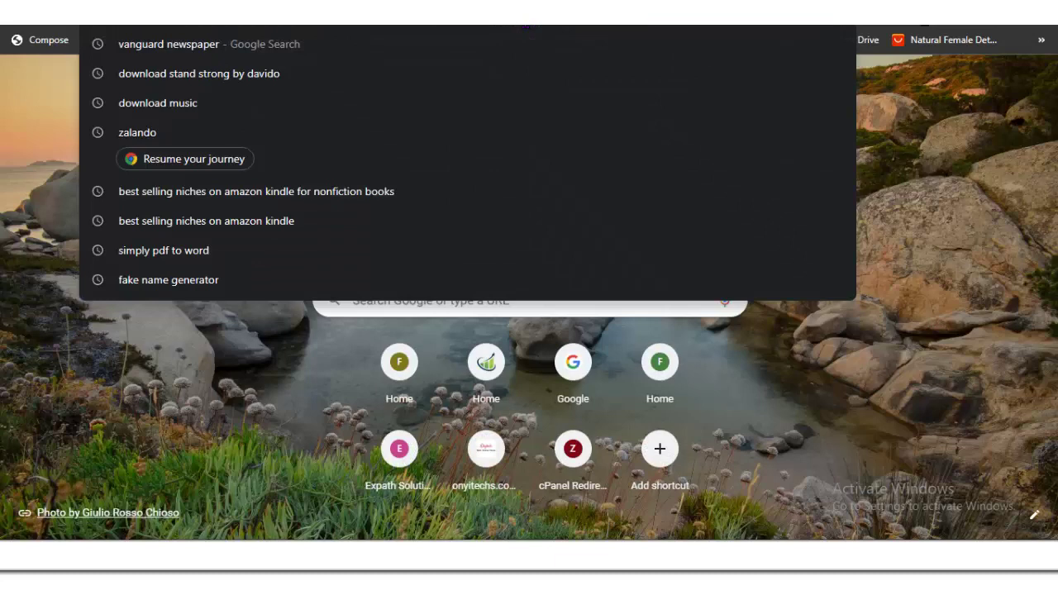
type("remm")
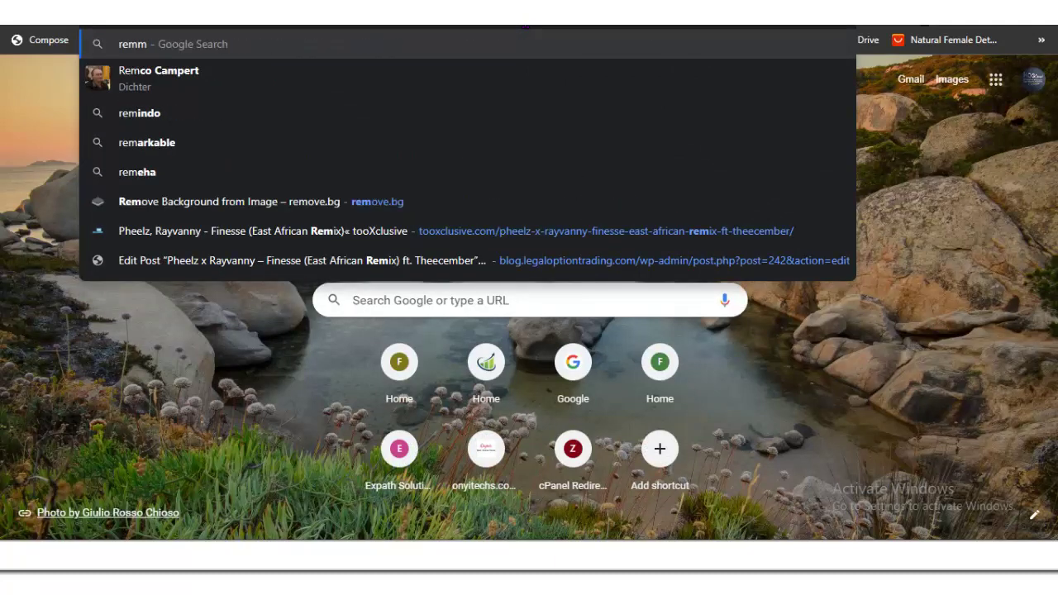
key("BackSpace")
type("ove")
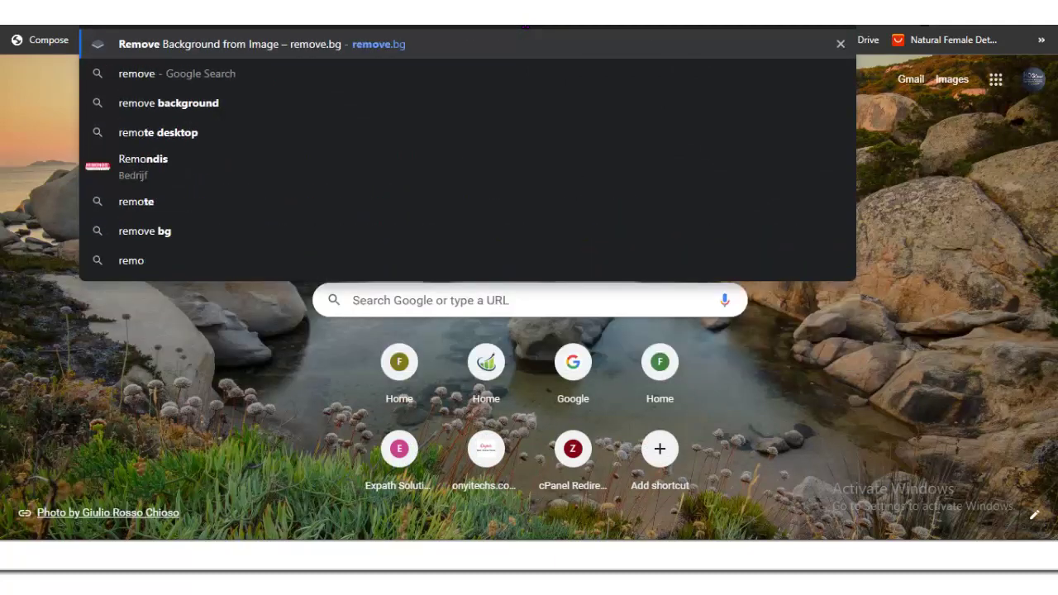
type(".bg")
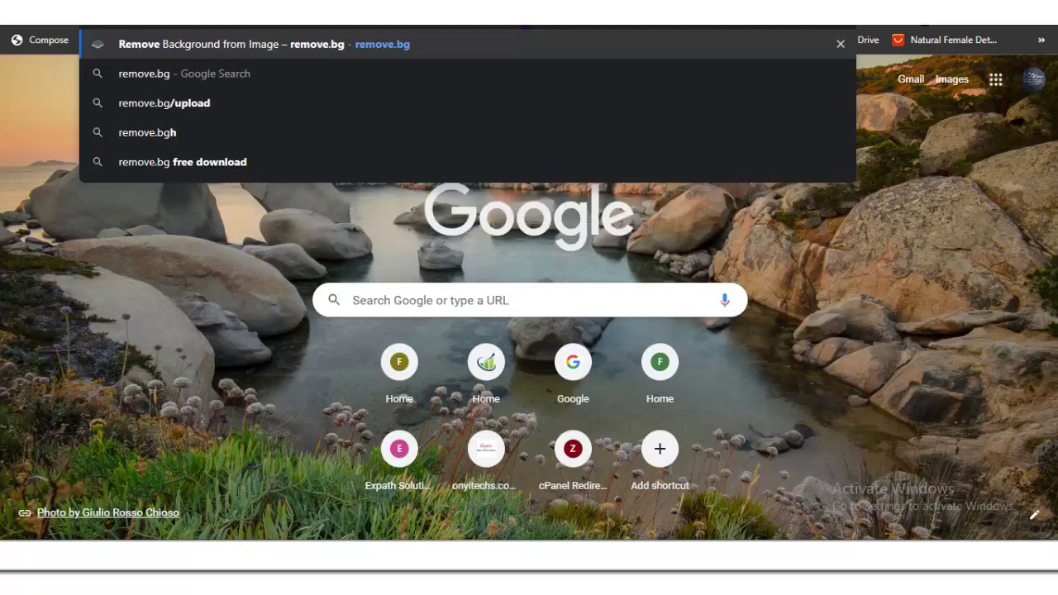
key("Return")
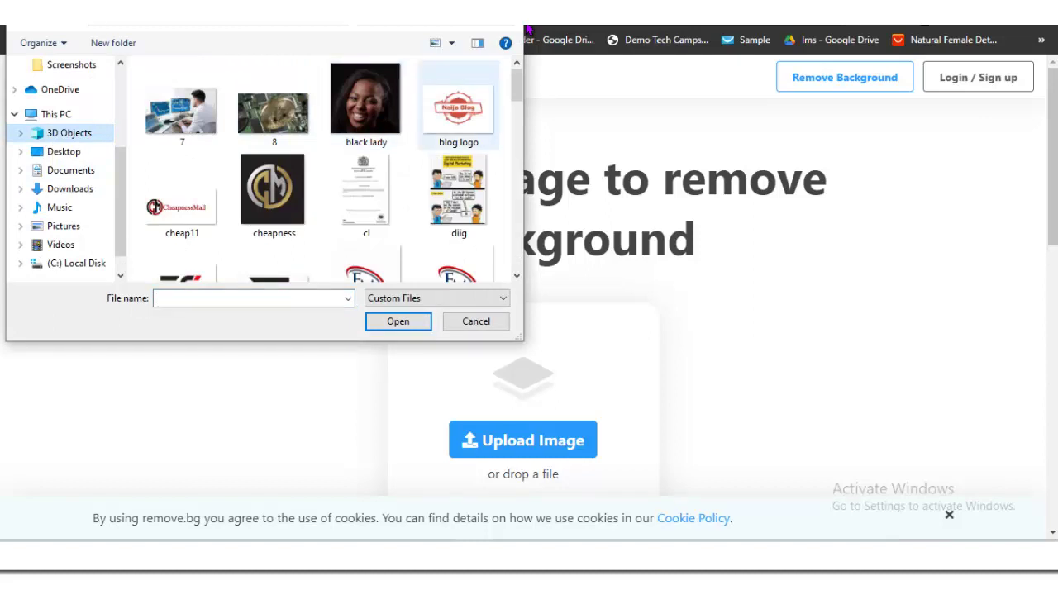
Step: Upload 'blog logo', download the background-free PNG, and return to the WordPress tab
left_click(458, 106)
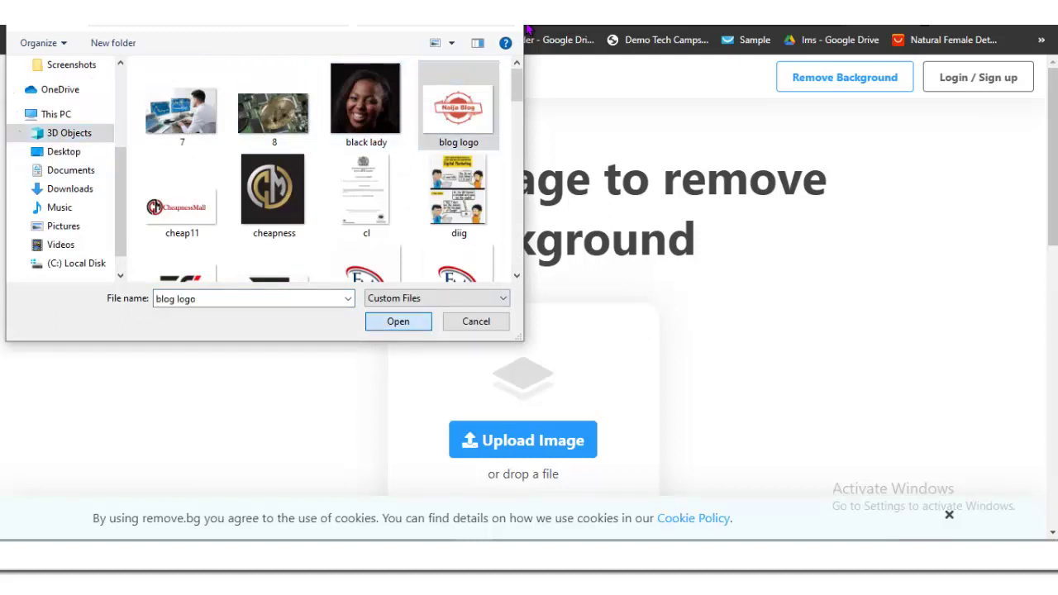
key("Return")
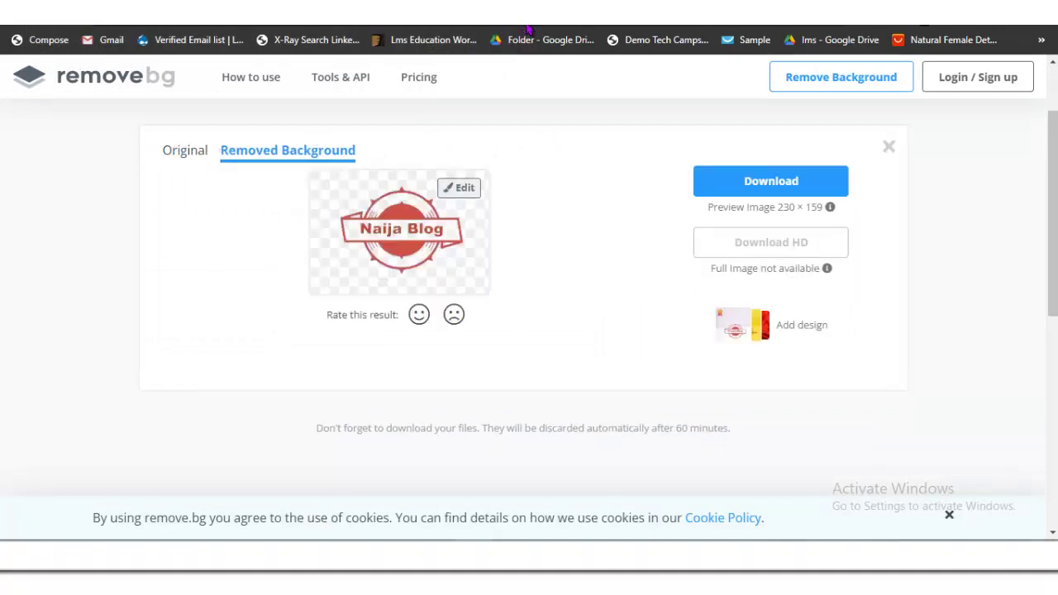
key("Tab")
key("Return")
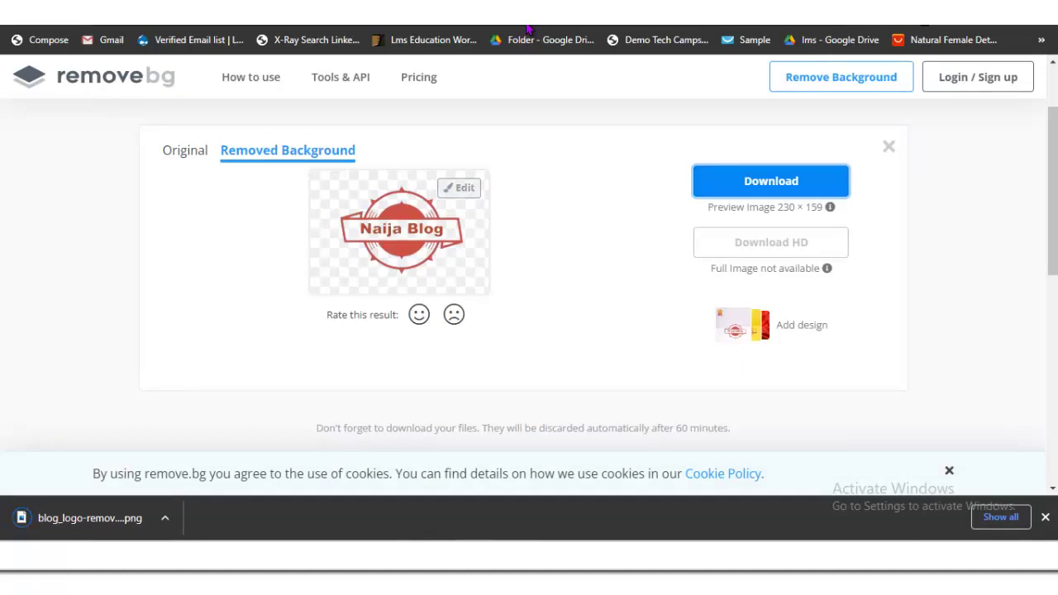
key("ctrl+Tab")
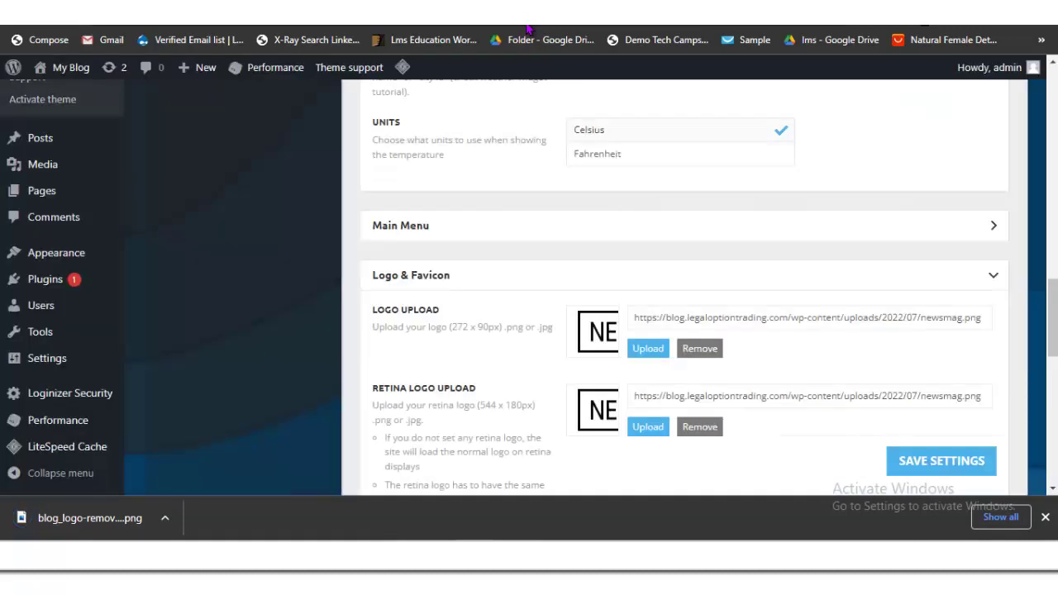
Step: Upload blog_logo-removebg-preview from Downloads and set it as the site logo
key("Return")
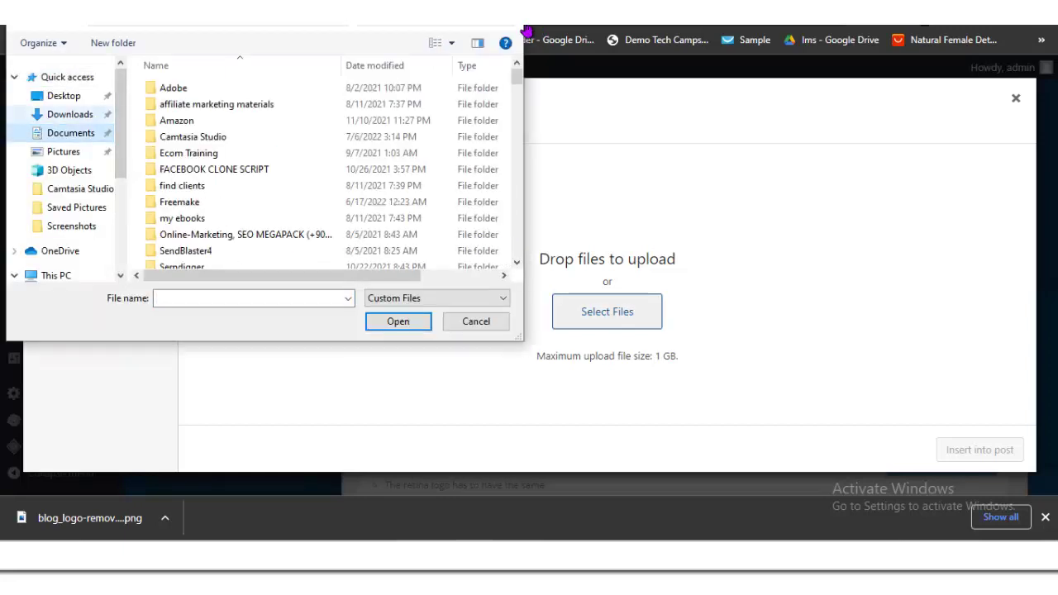
key("Up")
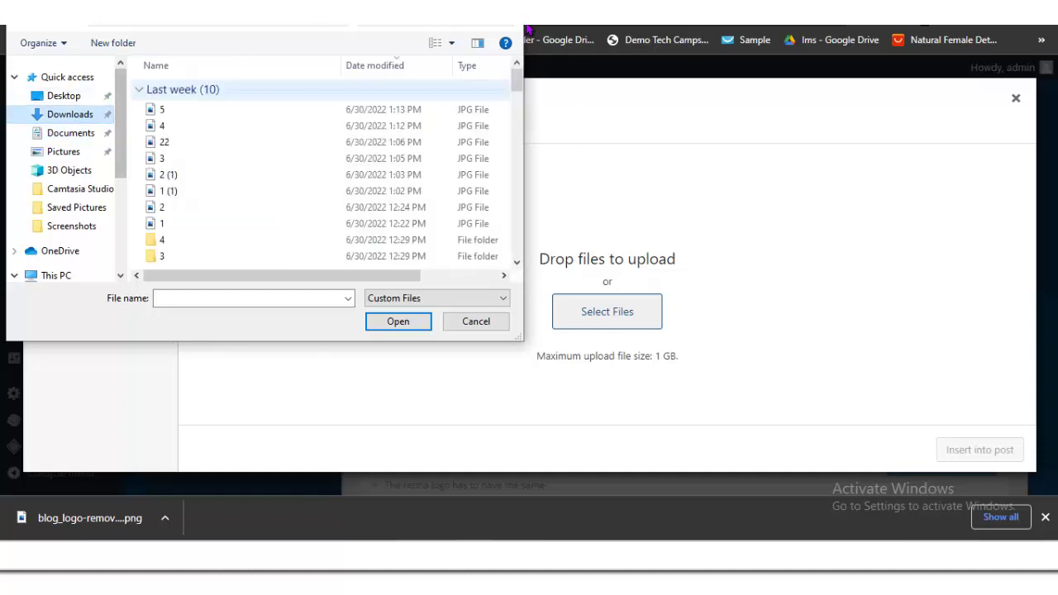
key("Down")
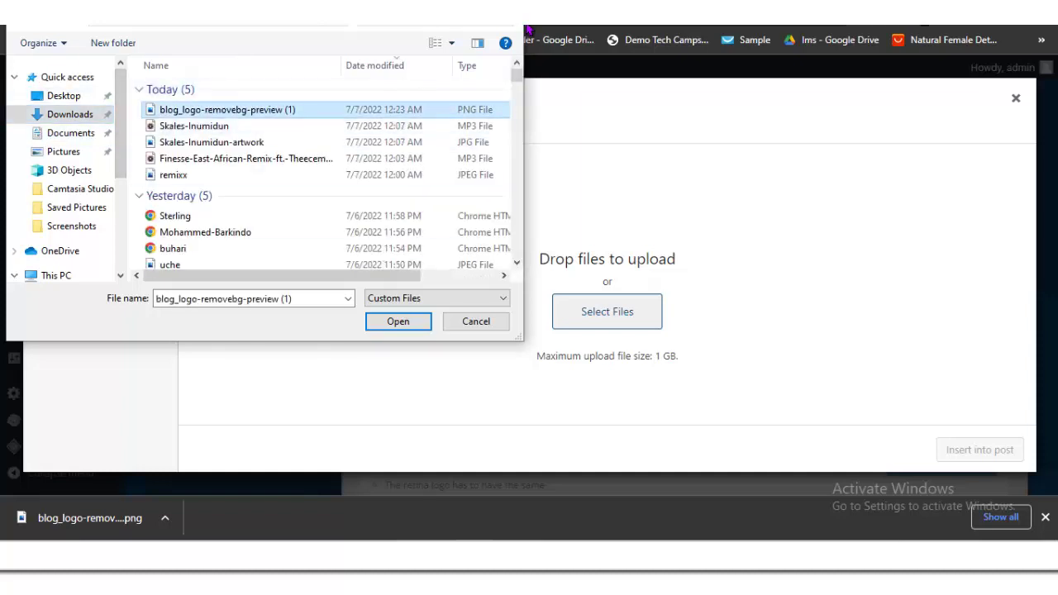
key("Return")
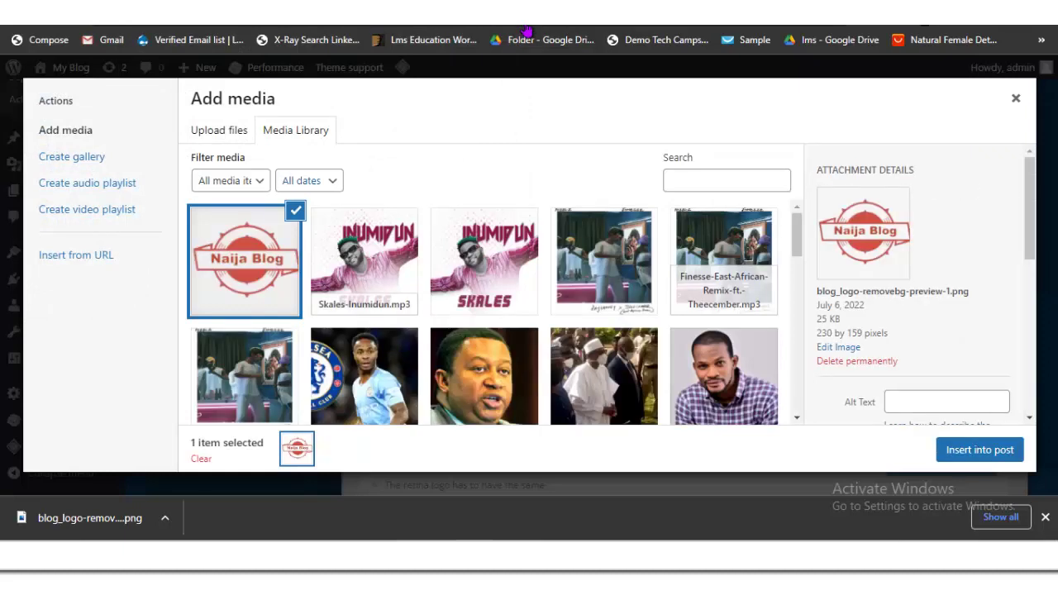
key("Return")
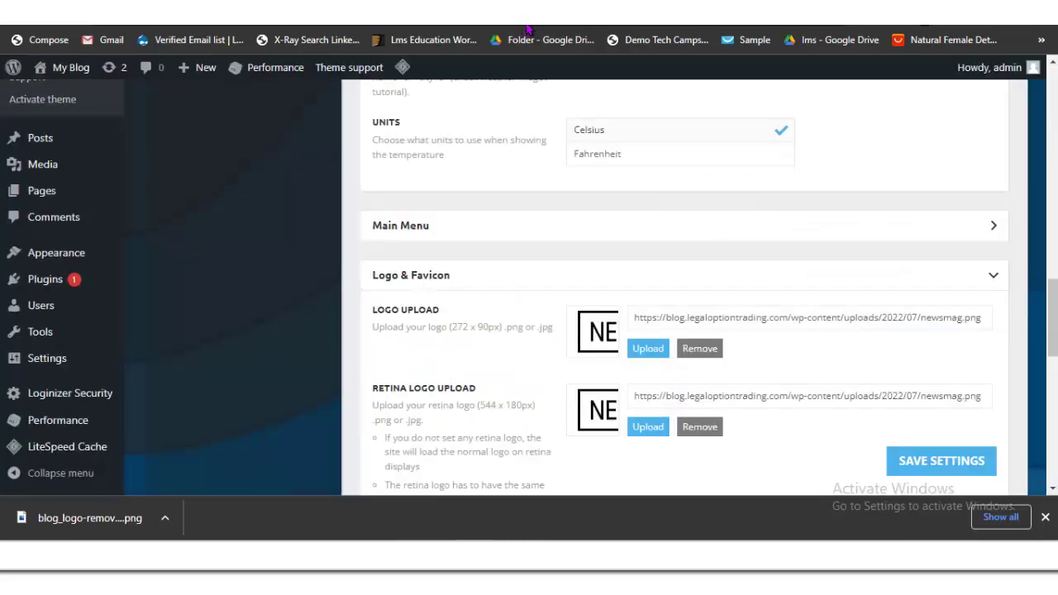
Step: Use the same image for the retina logo and favicon, then save the theme settings
key("Return")
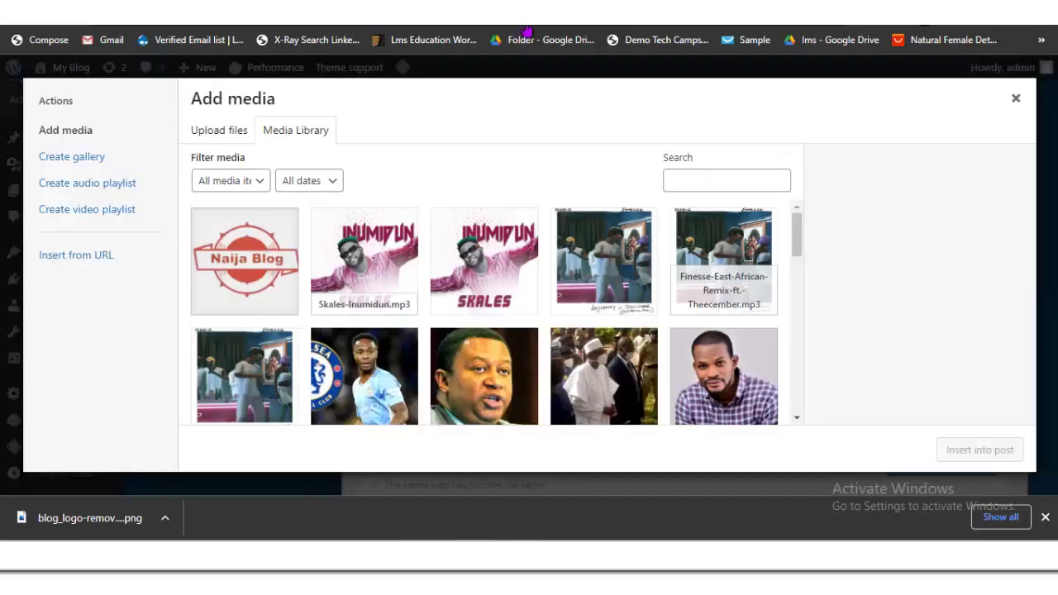
key("Return")
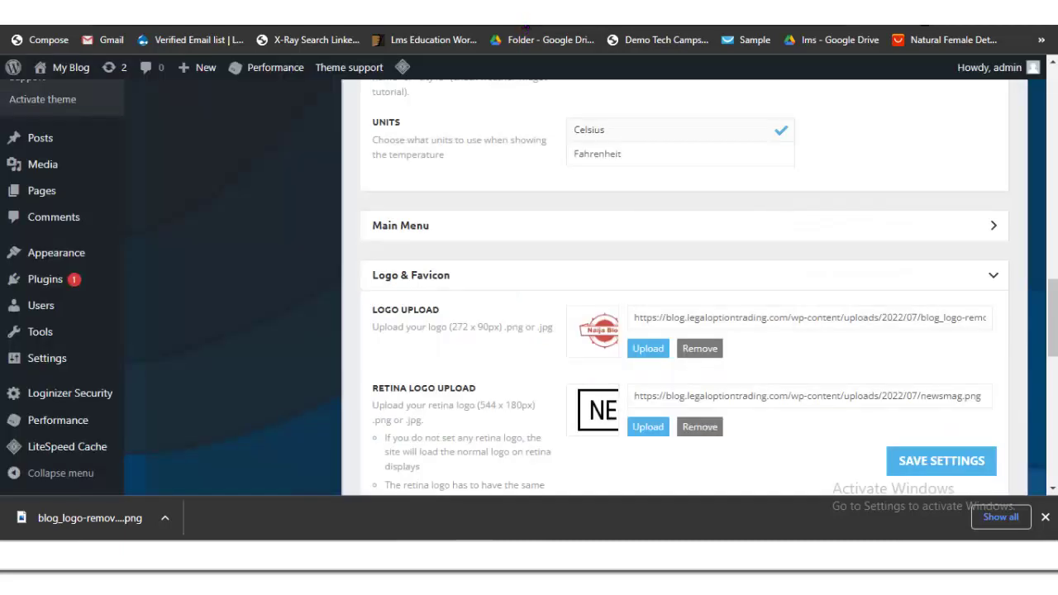
scroll(527, 32, "down", 4)
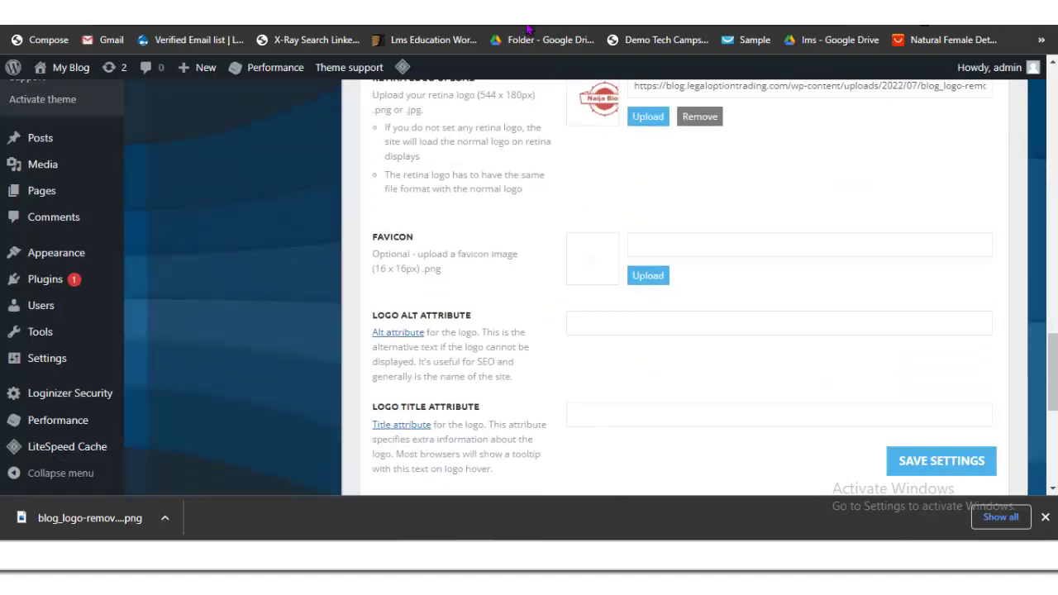
key("Return")
key("Return")
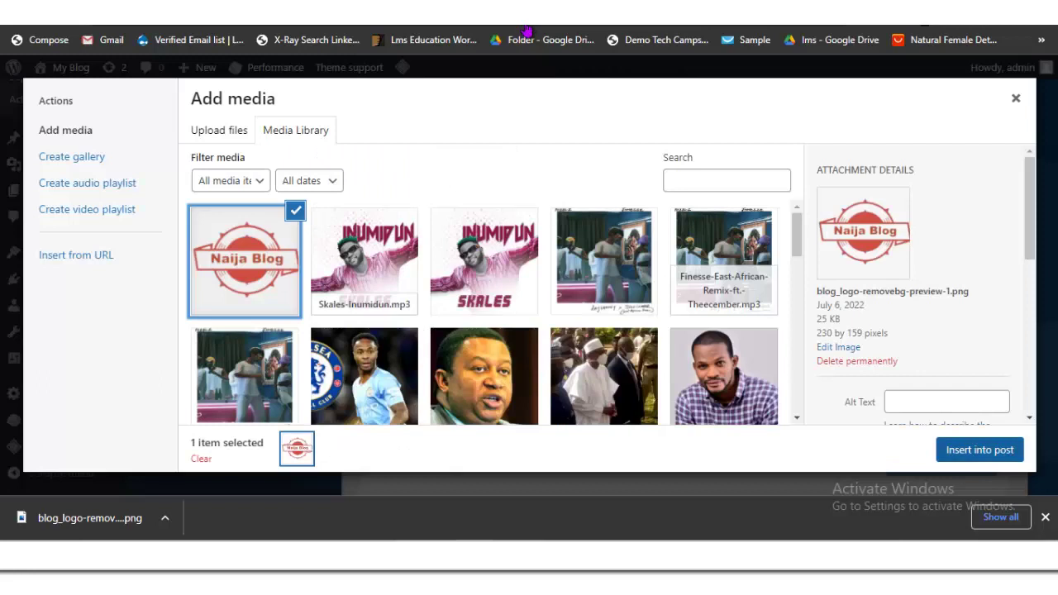
key("Return")
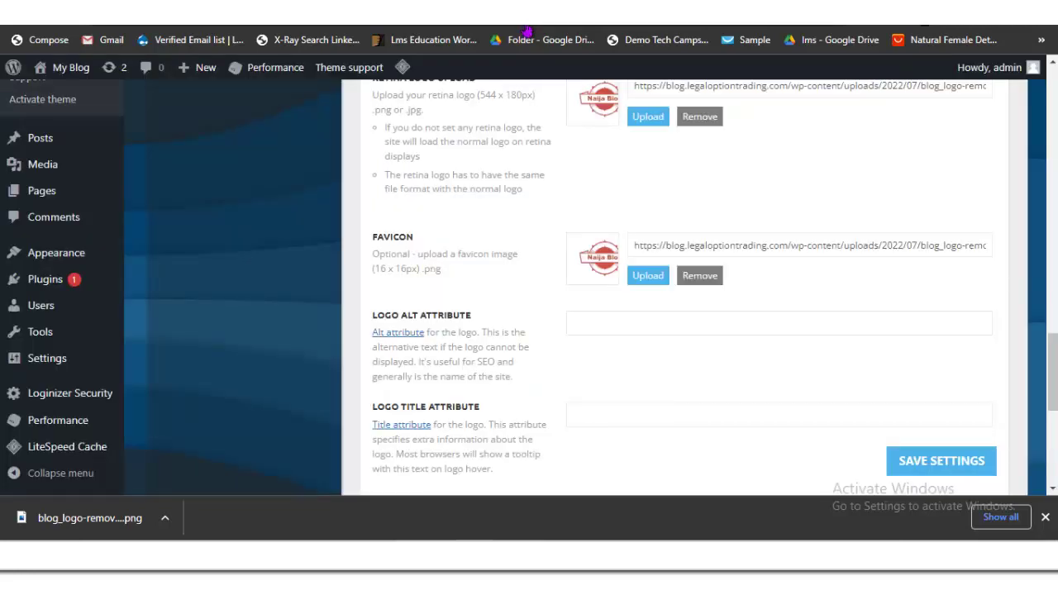
key("Return")
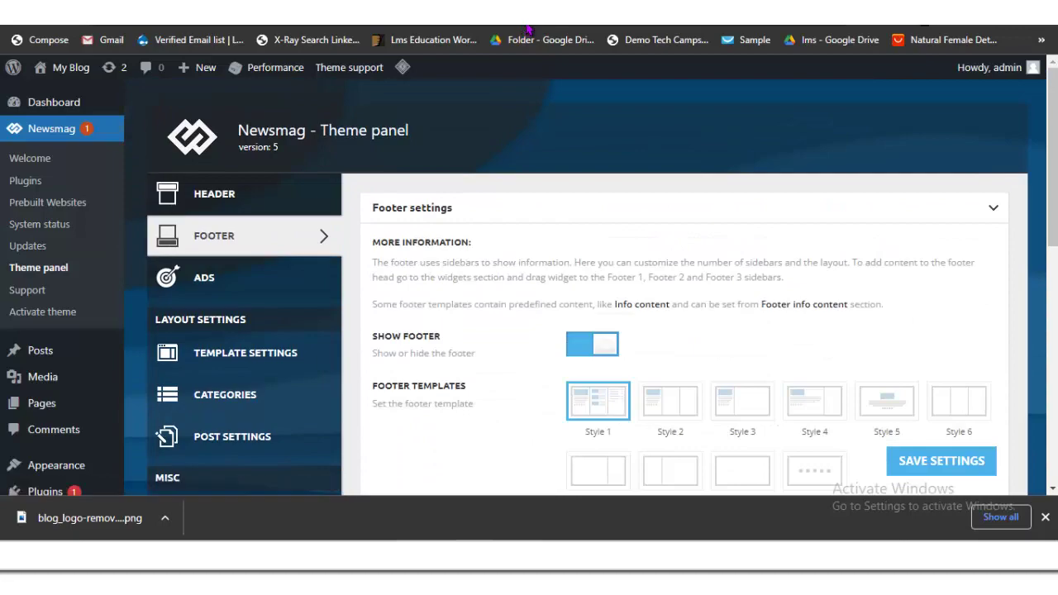
Step: Glance back at the front page, then return to the Newsmag panel's Footer settings
key("alt+Left")
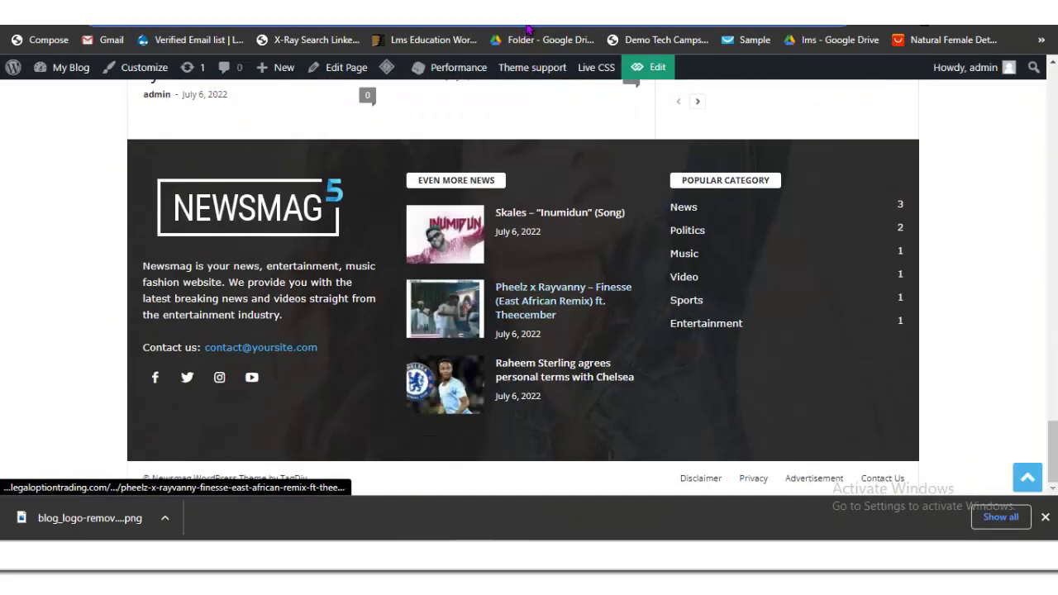
key("alt+Right")
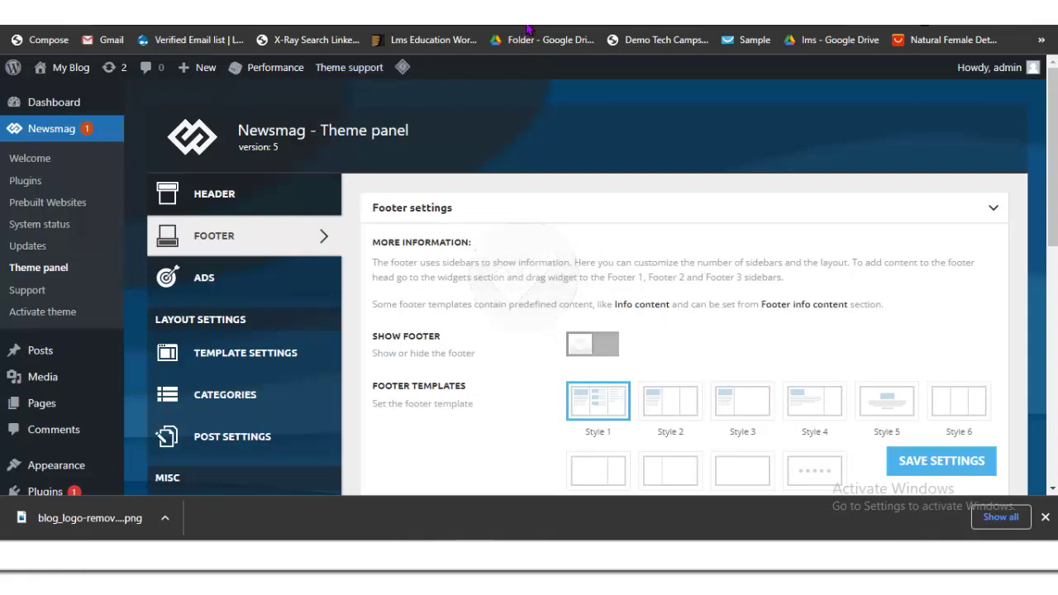
key("alt+Tab")
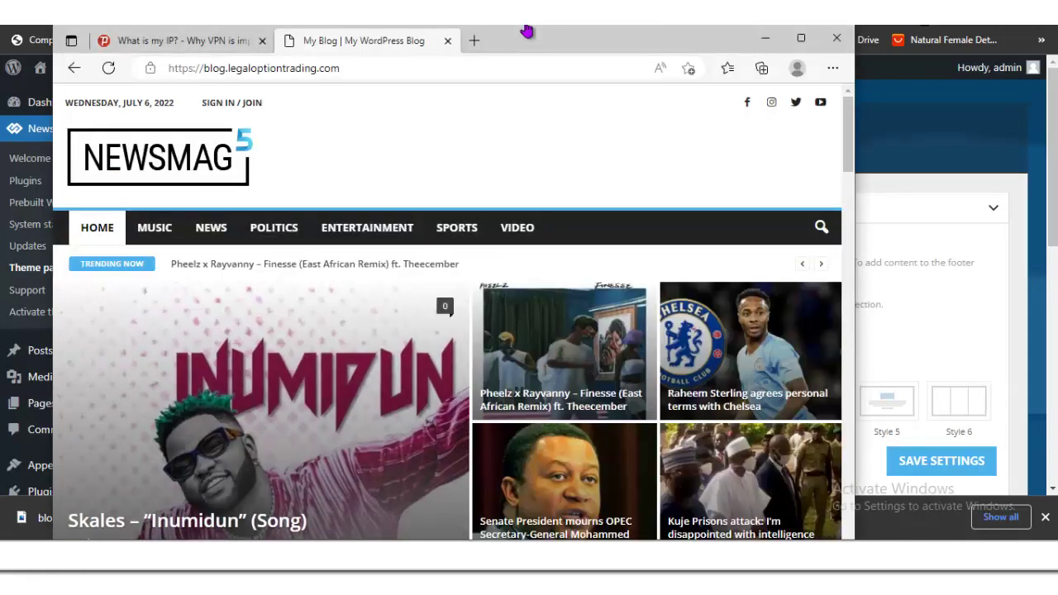
key("F5")
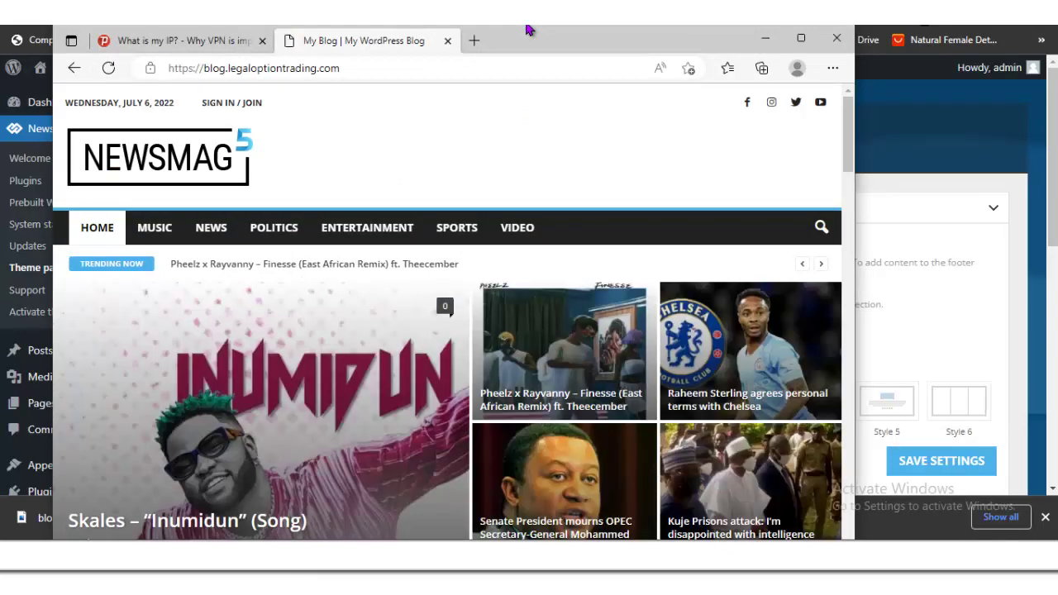
key("F5")
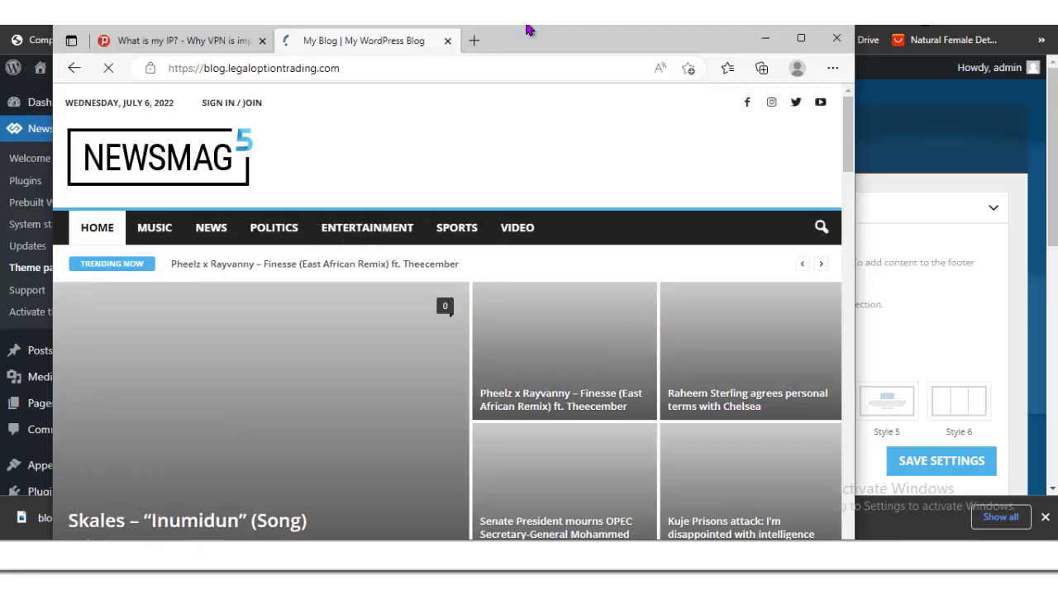
key("Page_Down")
key("Page_Down")
key("Page_Down")
key("Page_Down")
key("Page_Down")
key("Page_Down")
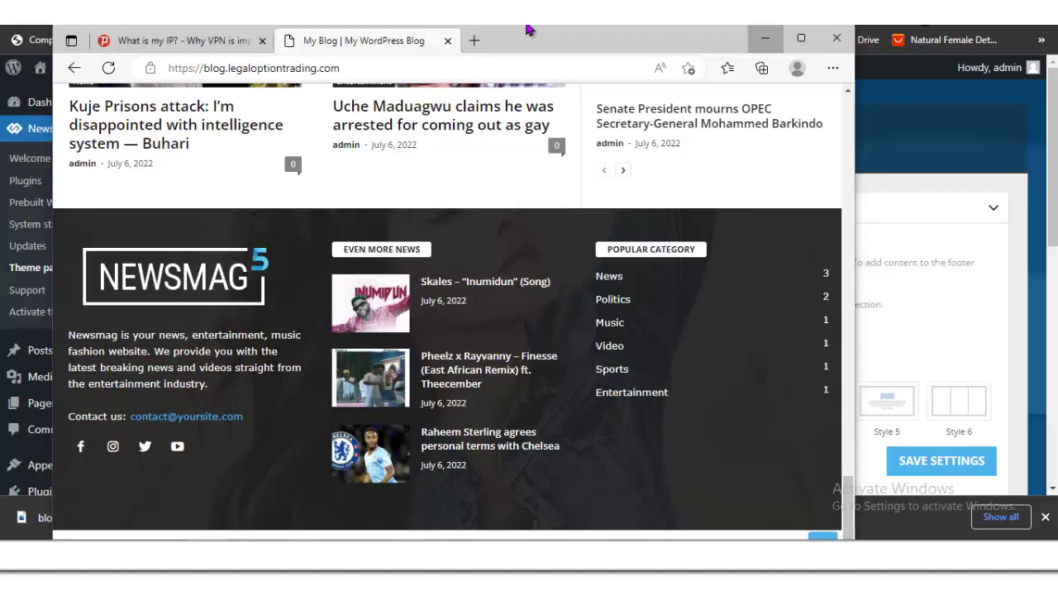
key("alt+Tab")
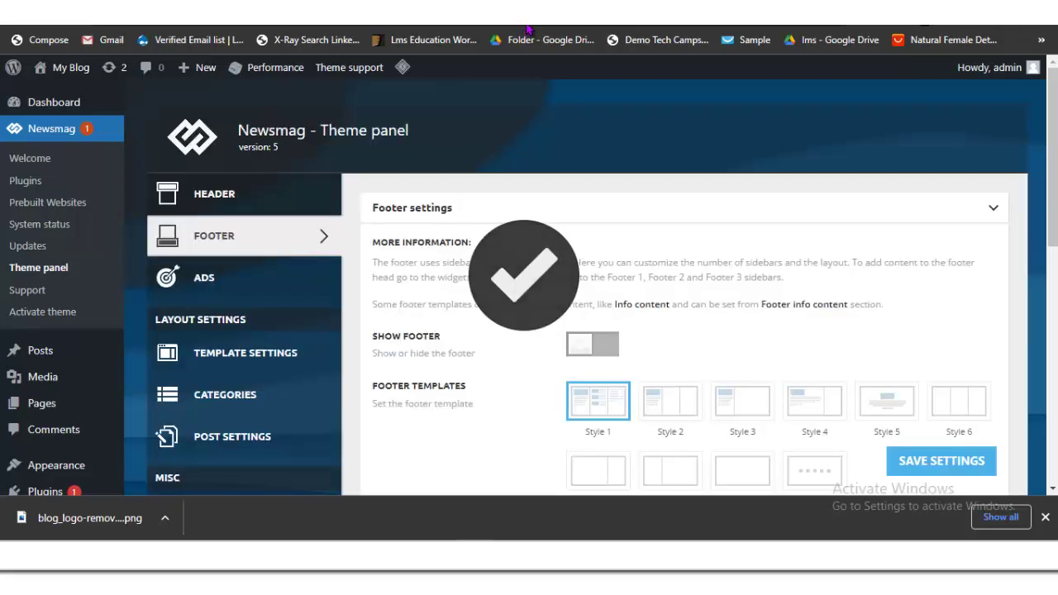
key("alt+Tab")
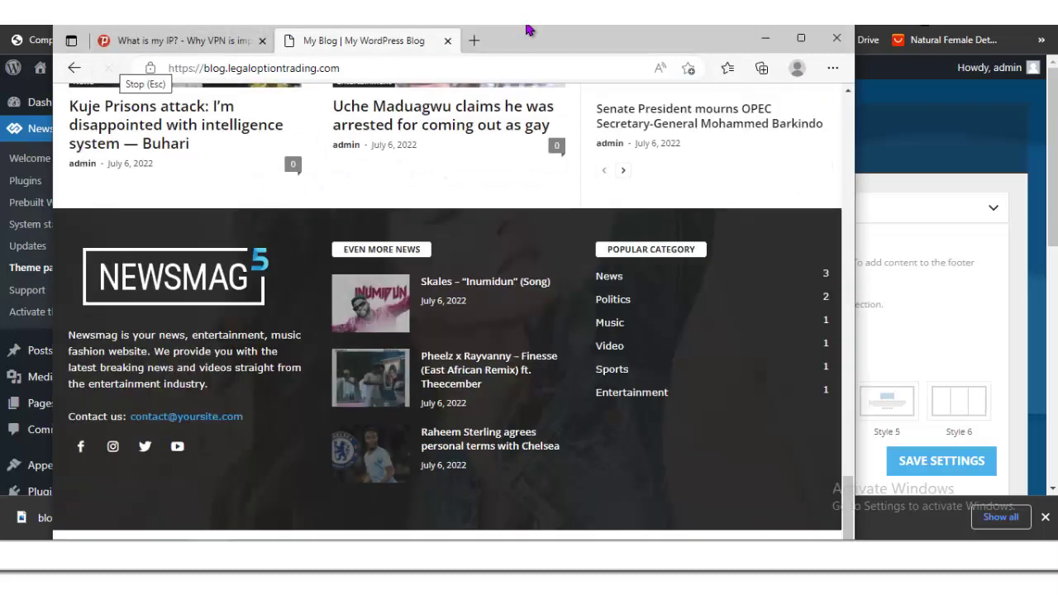
key("F5")
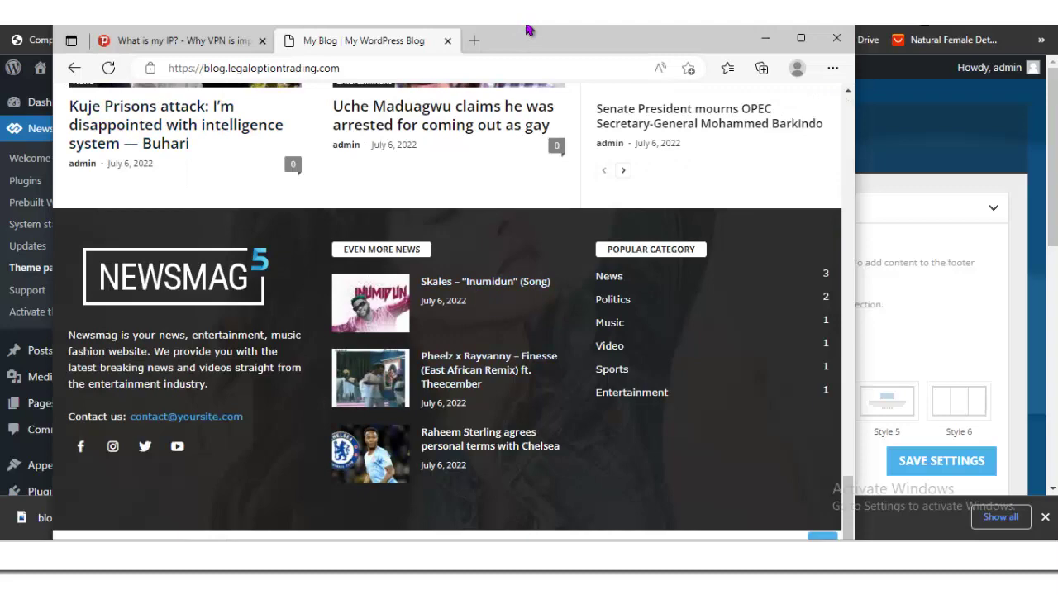
key("alt+F4")
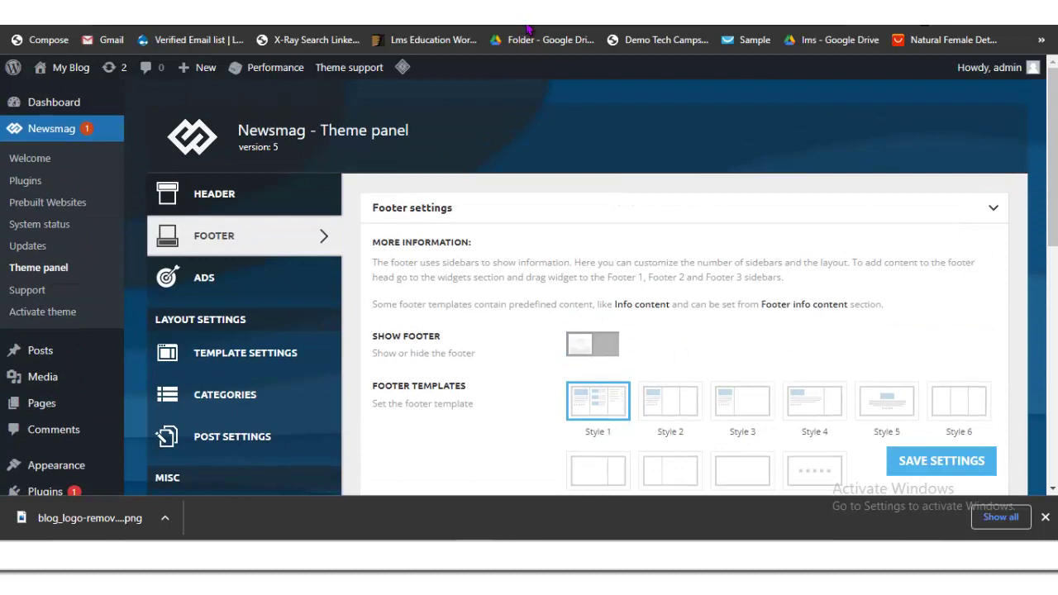
Step: Open Settings > General and replace the site title My Blog with NaijaBlog
key("ctrl+Tab")
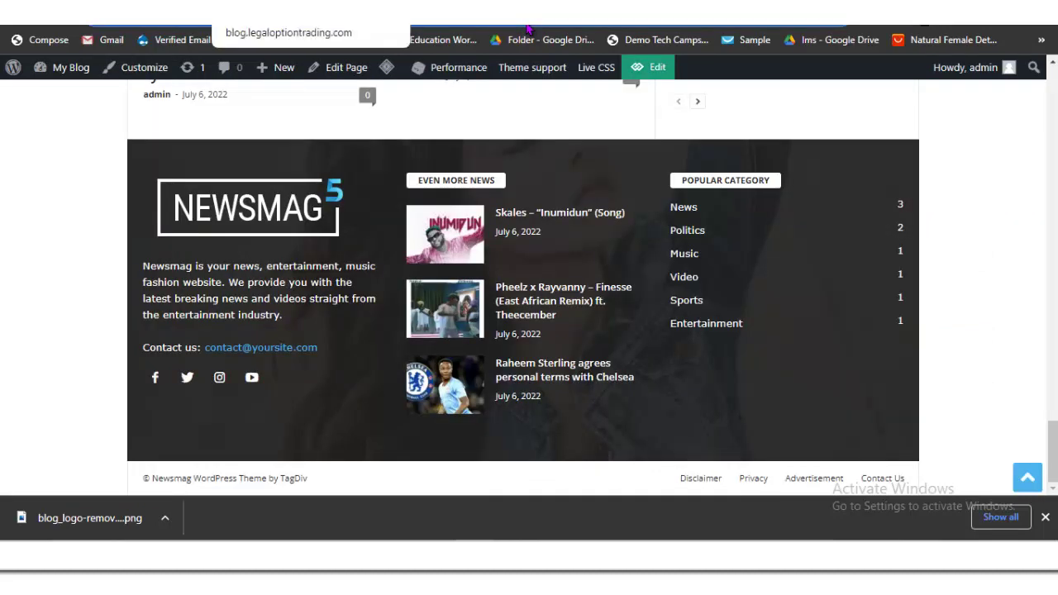
left_click(527, 29)
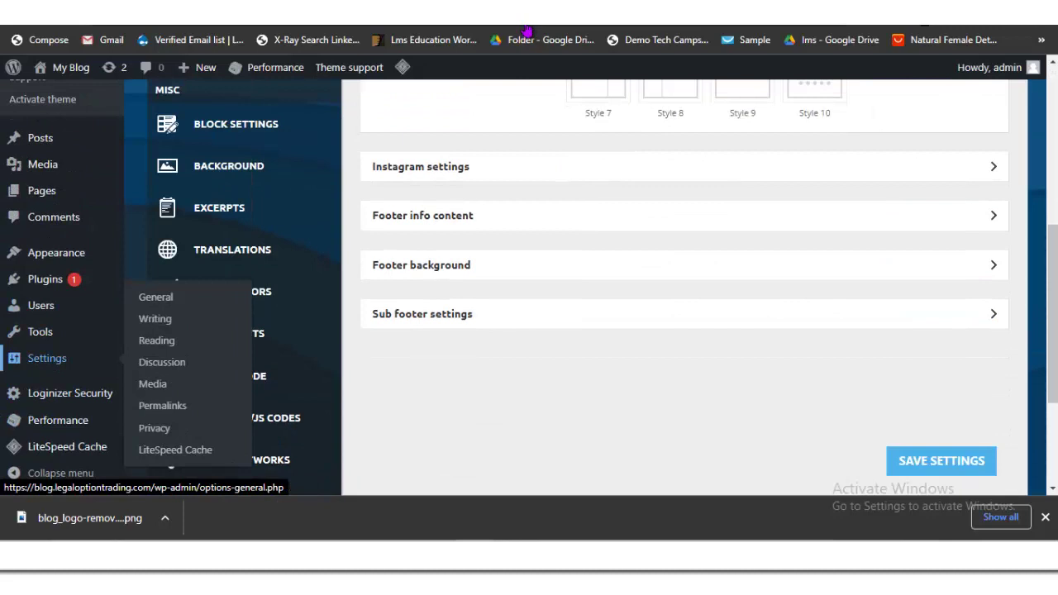
left_click(155, 297)
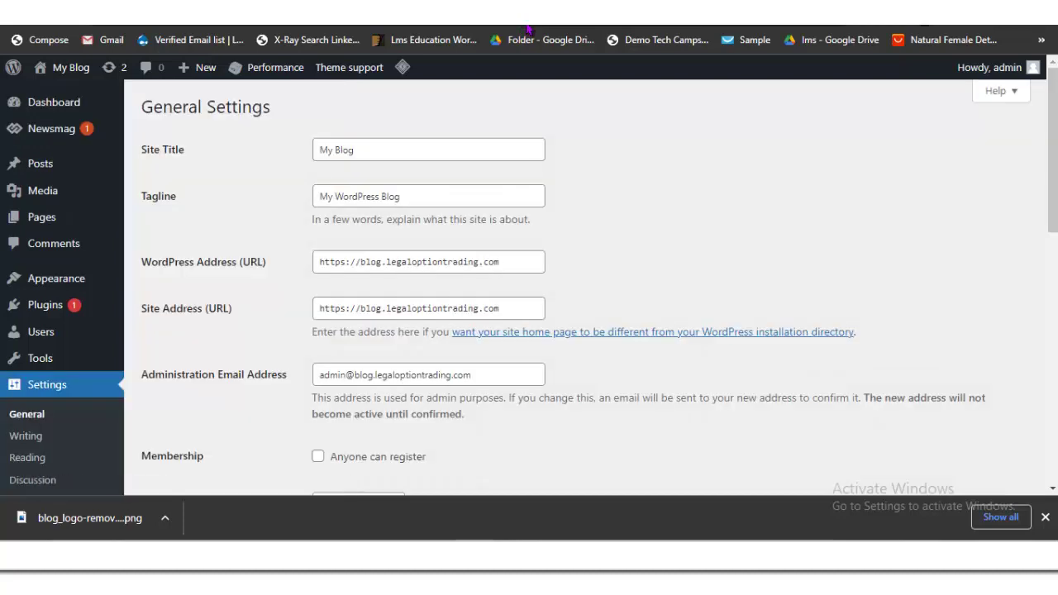
key("ctrl+a")
key("BackSpace")
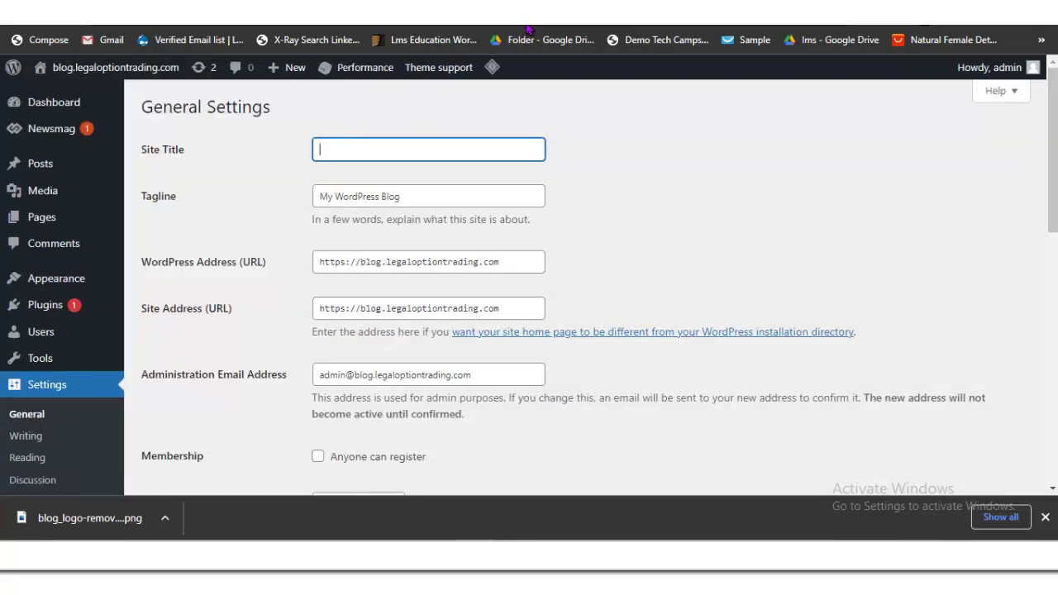
type("Omo")
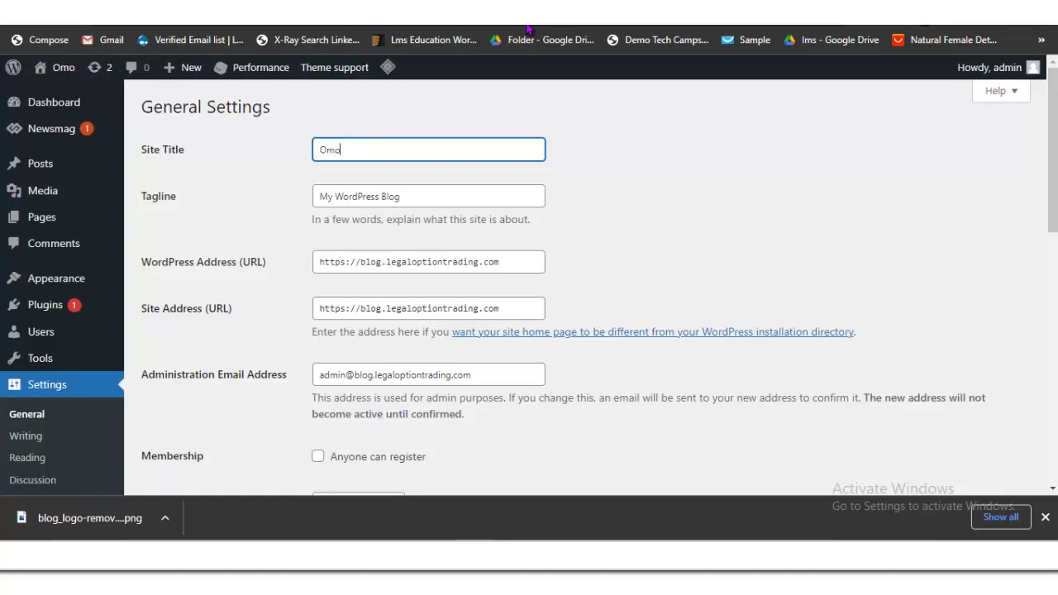
key("BackSpace")
key("BackSpace")
key("BackSpace")
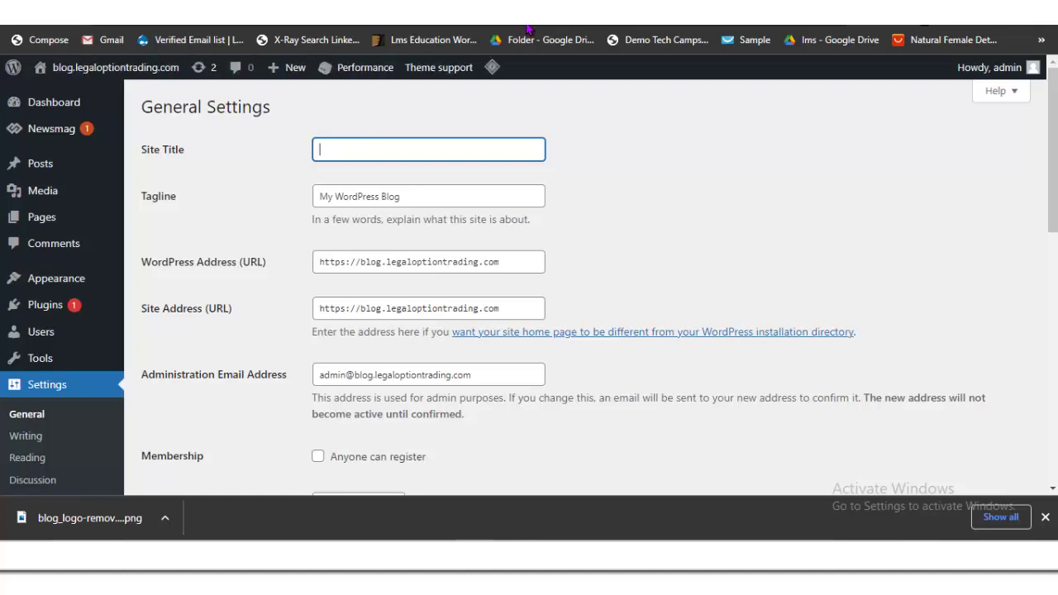
type("Nai")
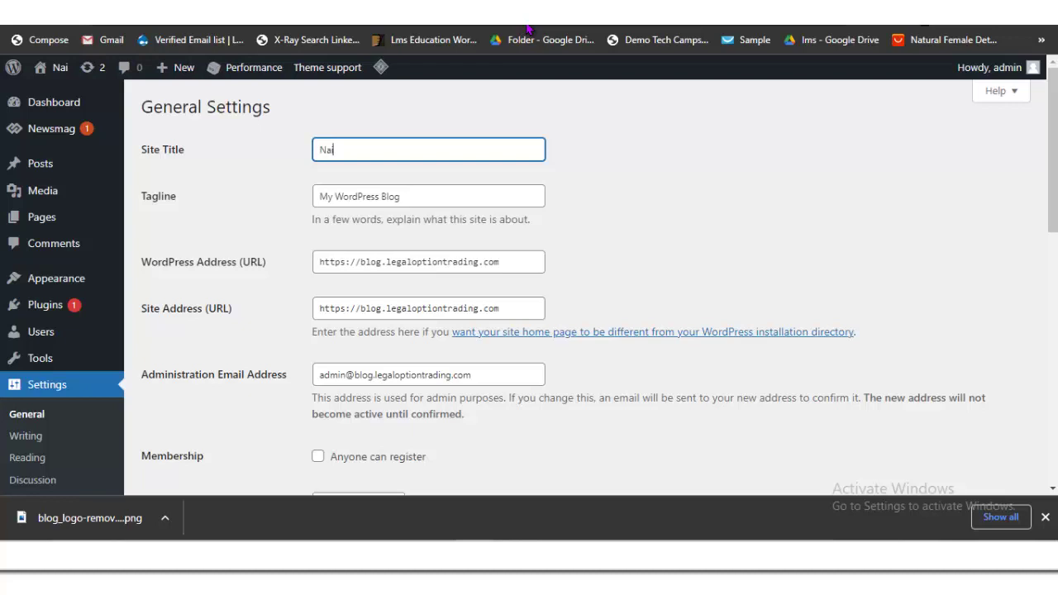
type("ja")
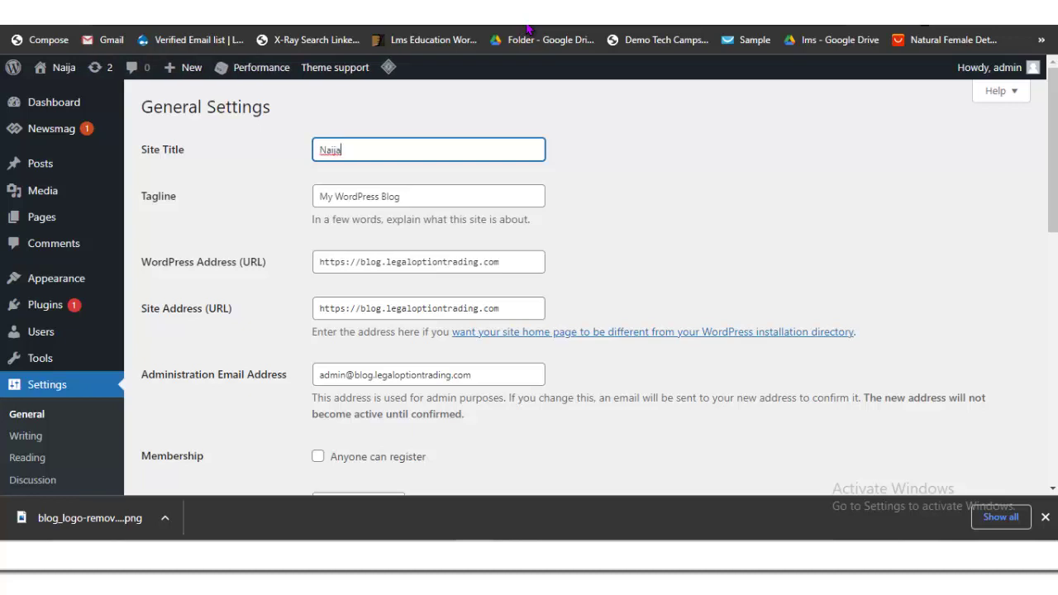
type("Blo")
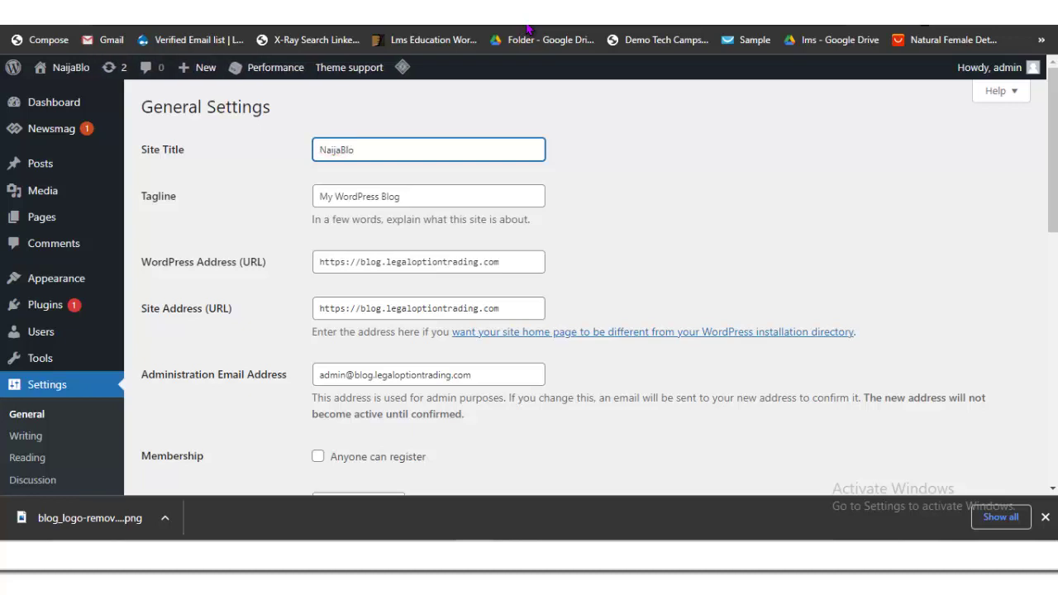
type("g")
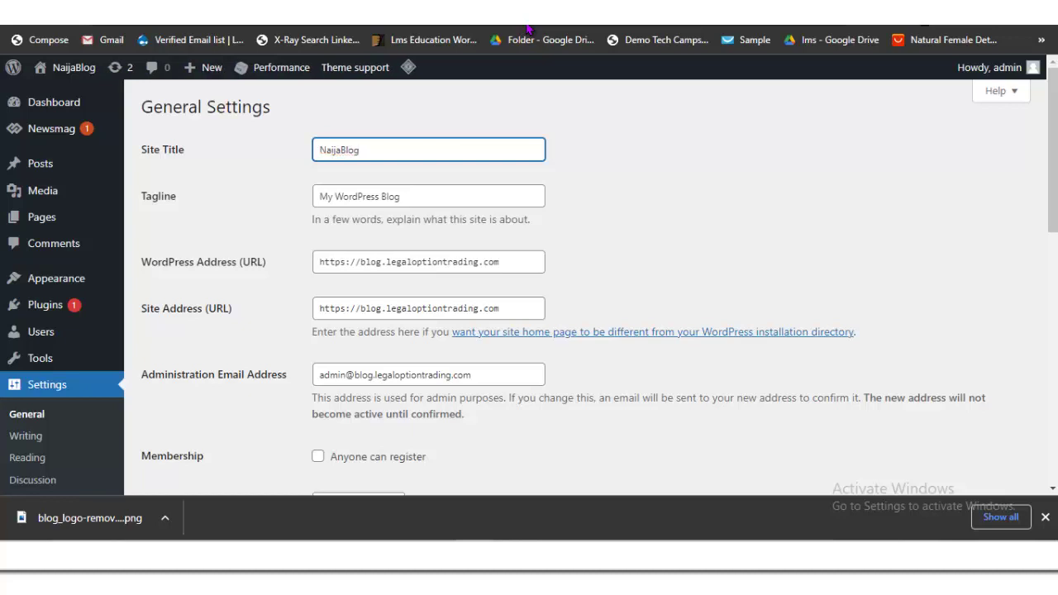
Step: Clear the My WordPress Blog tagline and change the site title to Home
left_click(430, 196)
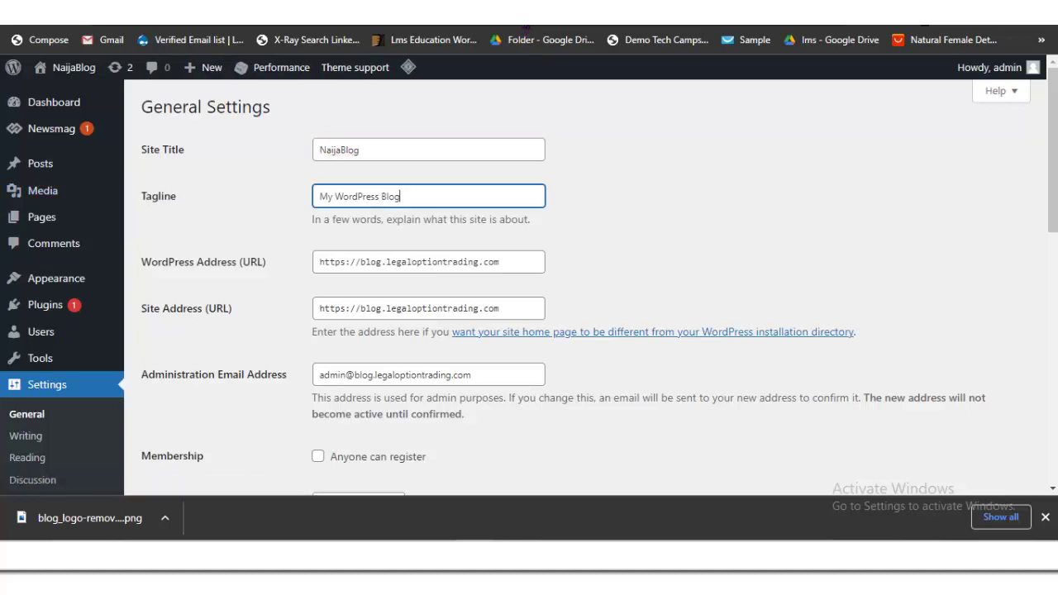
key("ctrl+a")
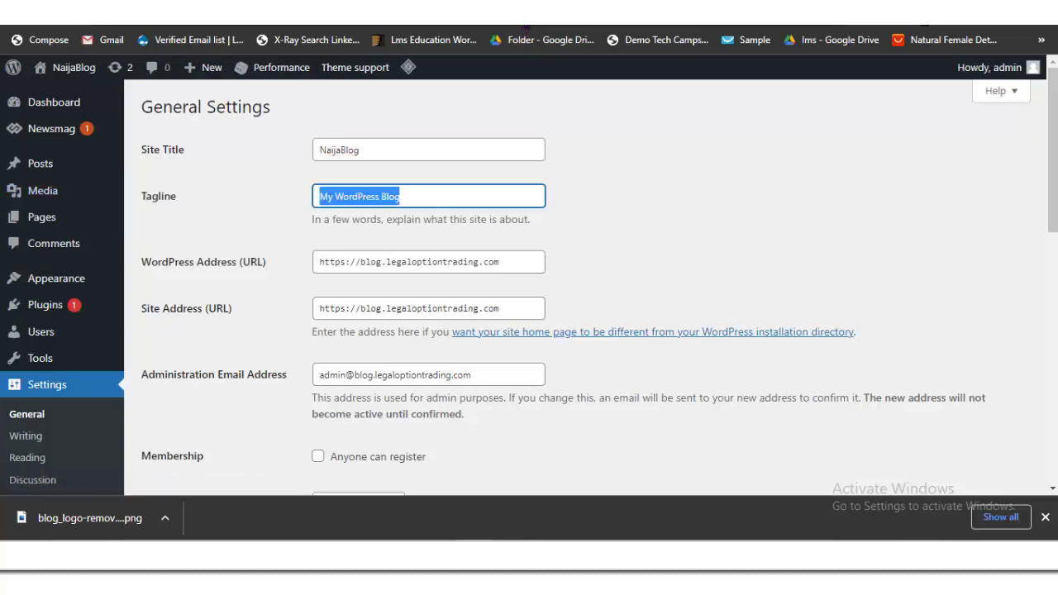
key("BackSpace")
left_click(360, 150)
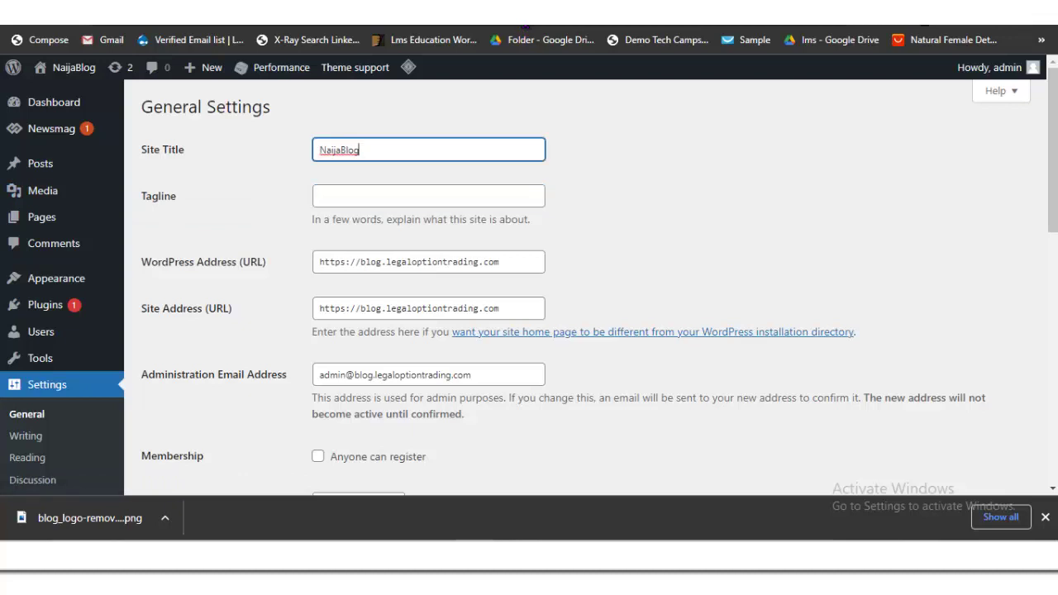
key("ctrl+a")
key("BackSpace")
type("Home")
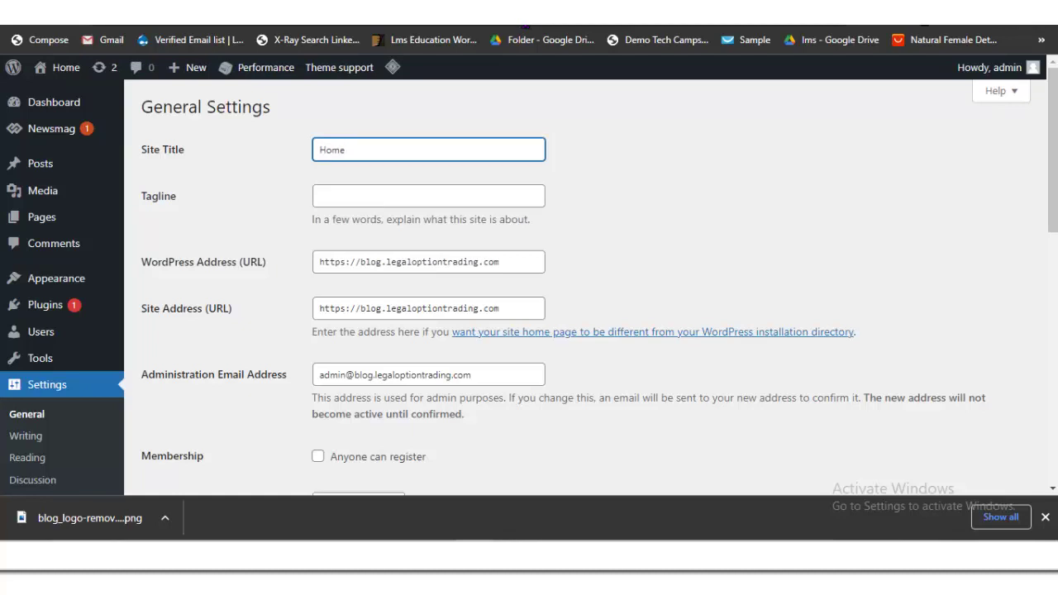
Step: Enter NaijaBlog as the tagline and save the general settings
left_click(396, 196)
type("Naija")
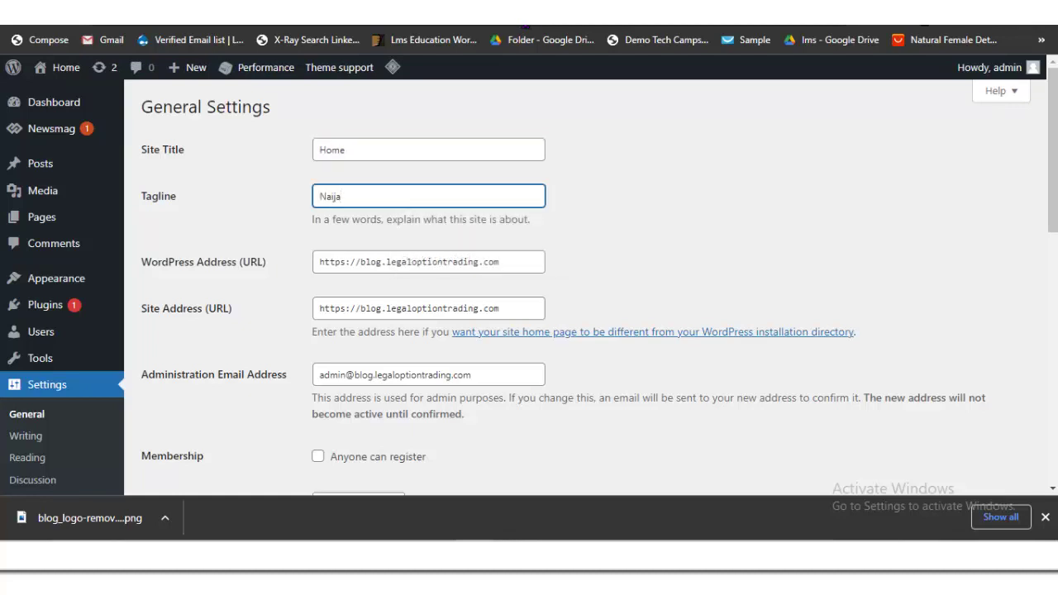
type("Blo")
key("Tab")
key("Tab")
key("Tab")
key("Tab")
key("Tab")
key("Tab")
key("Tab")
key("Tab")
key("Tab")
key("Tab")
key("Tab")
key("Tab")
key("Tab")
key("Tab")
key("Tab")
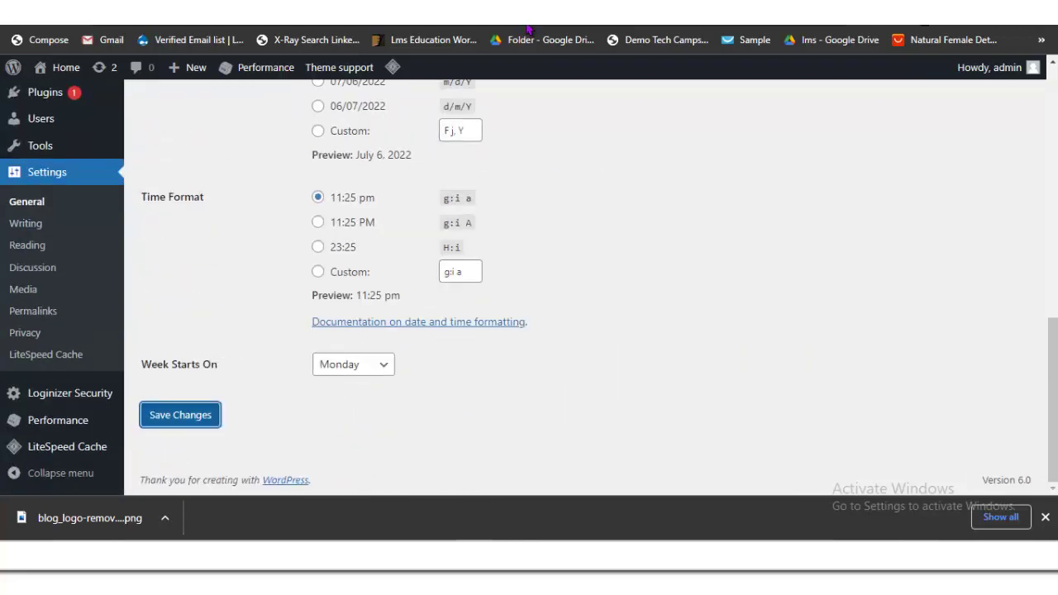
key("Return")
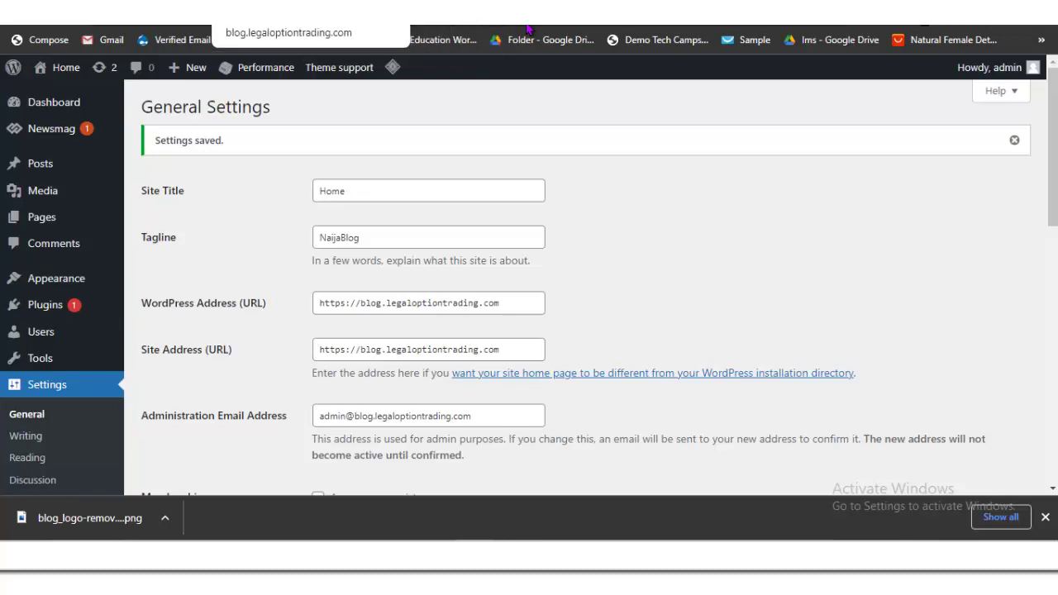
left_click(527, 29)
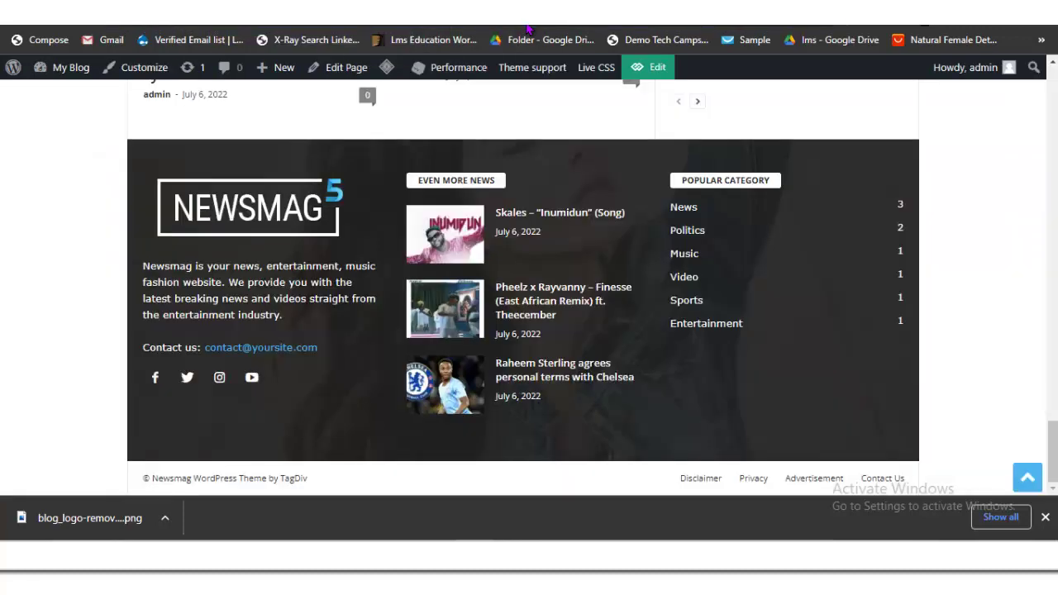
Step: Reload the front page and scroll from the Naija Blog logo header down to the posts and sidebar
key("F5")
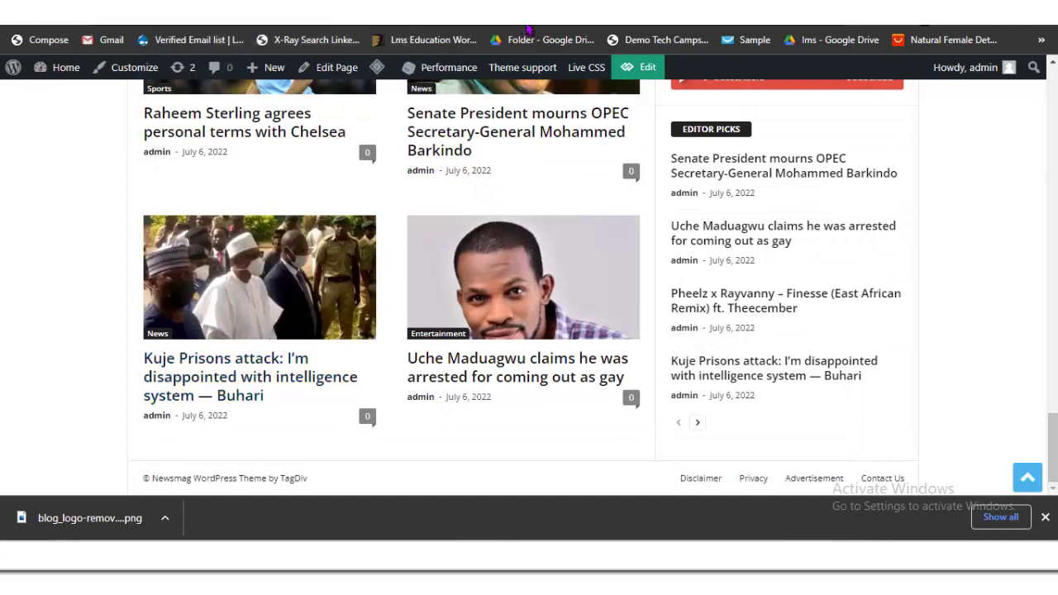
key("Page_Up")
key("Page_Up")
key("Page_Up")
key("Page_Up")
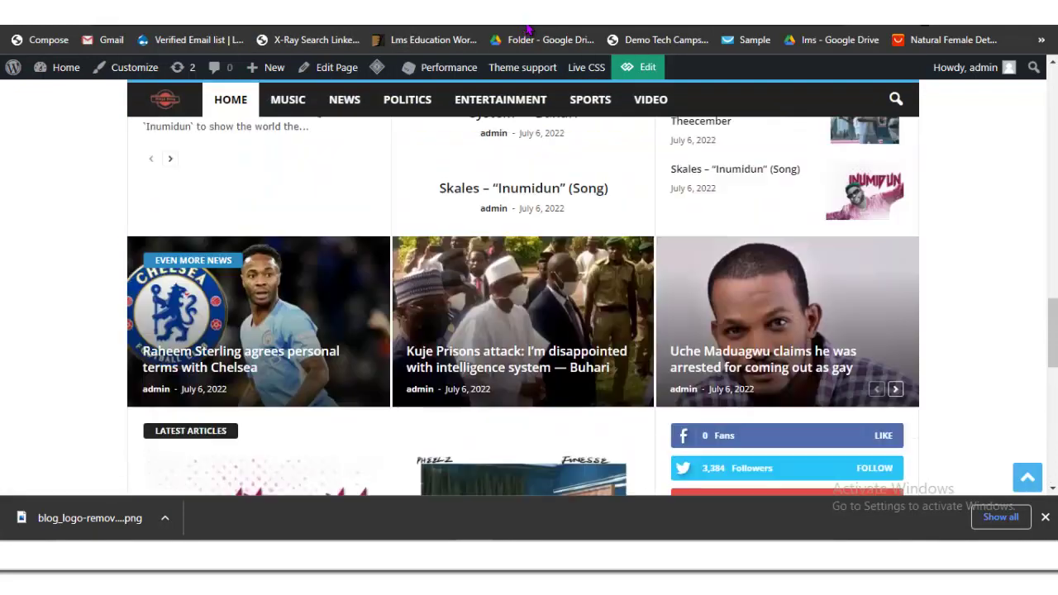
key("Page_Up")
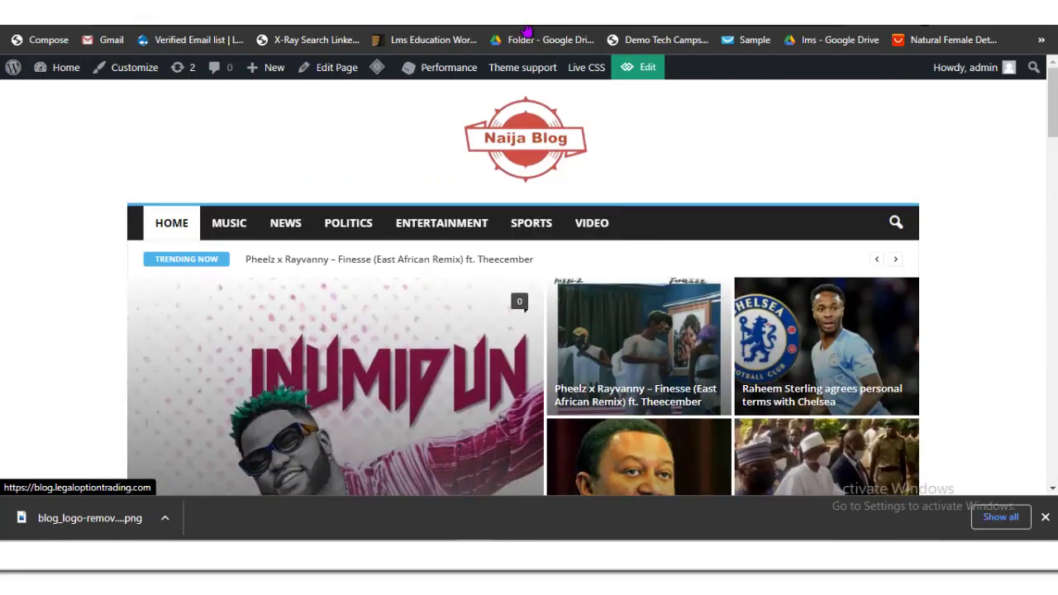
key("Page_Down")
key("Page_Down")
key("Page_Down")
key("Page_Down")
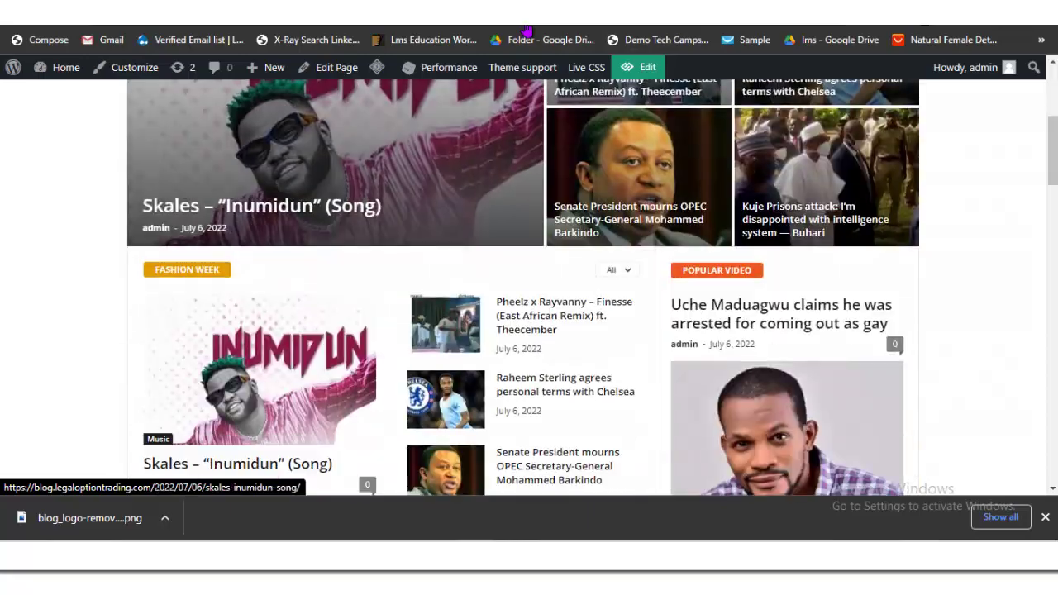
key("Page_Down")
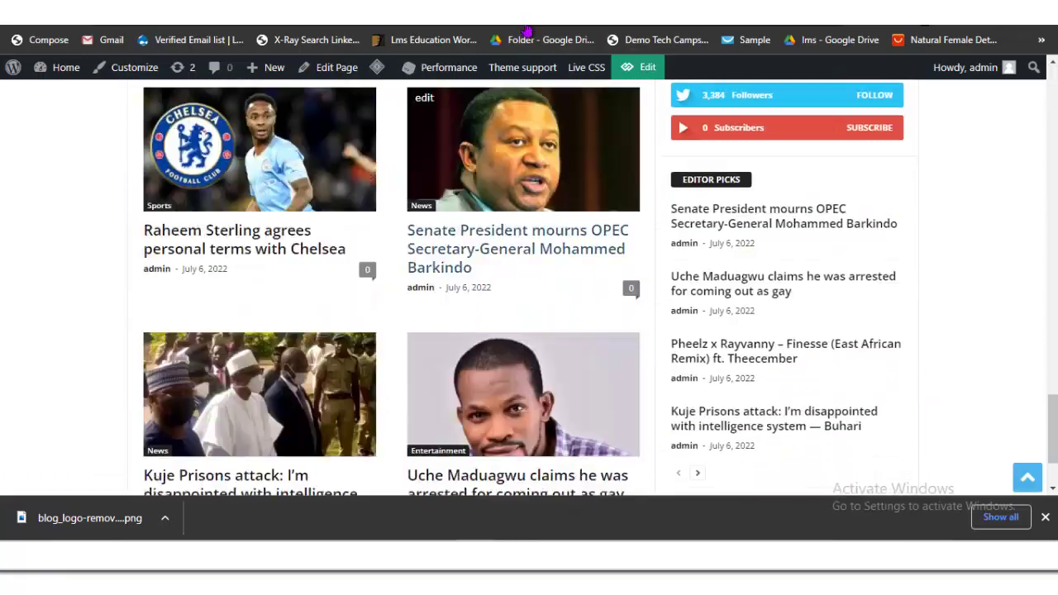
key("Page_Up")
key("Page_Up")
key("Page_Up")
key("Page_Up")
key("Page_Up")
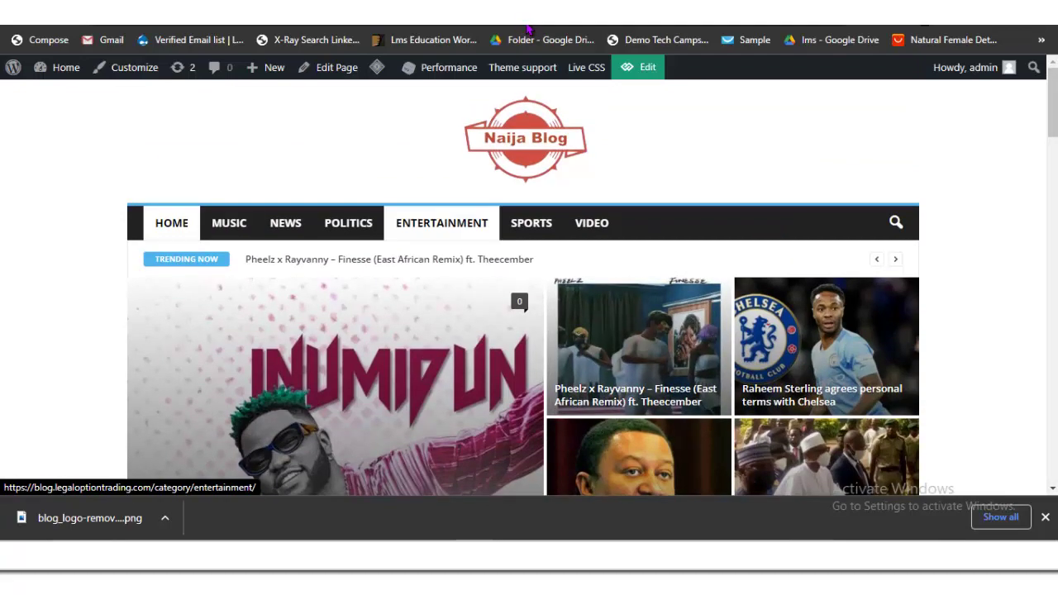
key("Page_Down")
key("Page_Down")
key("Page_Down")
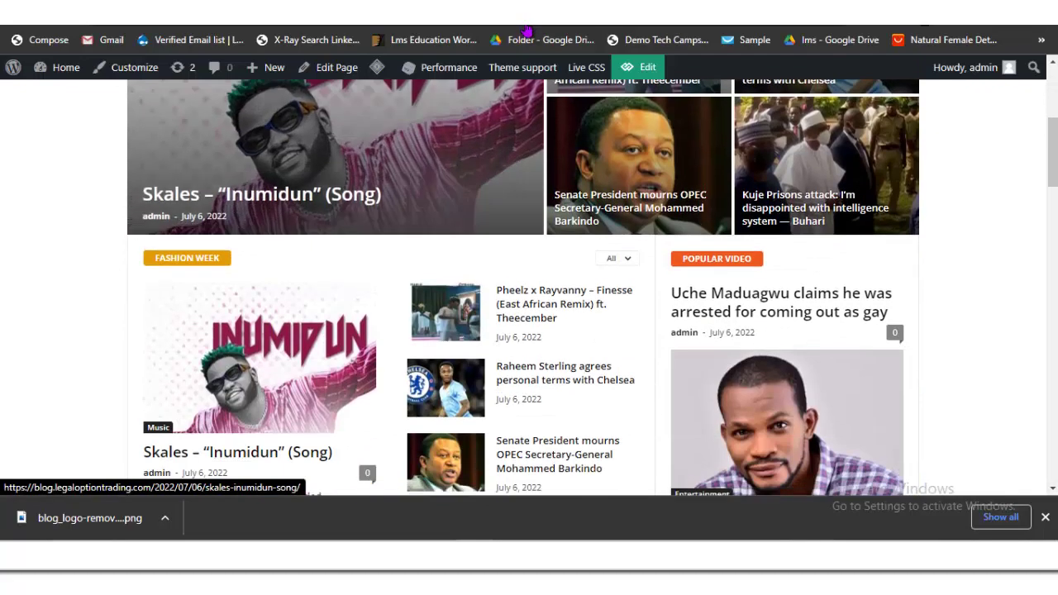
scroll(785, 173, "up", 6)
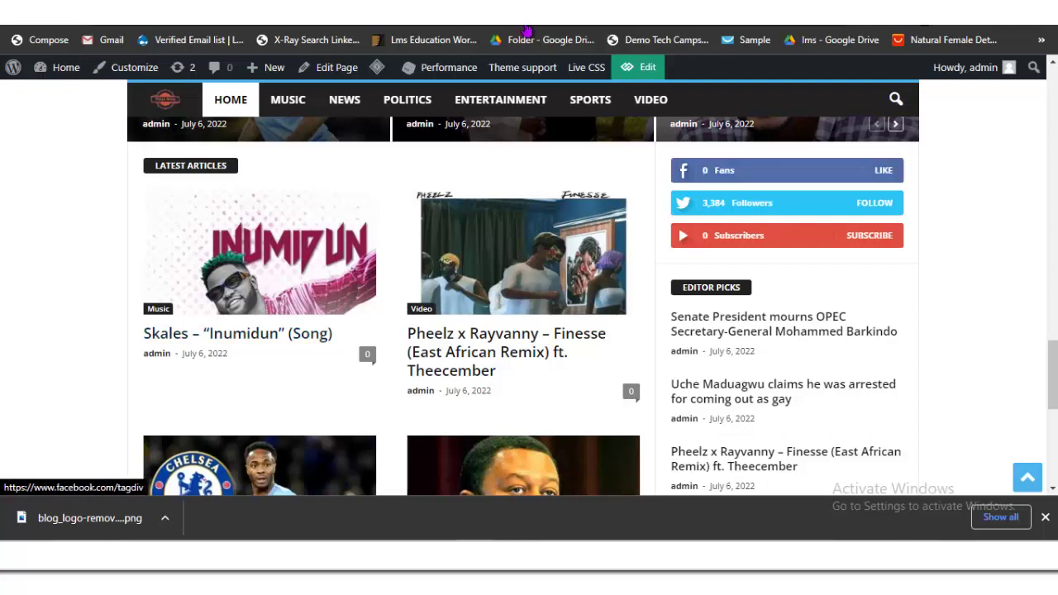
scroll(527, 32, "up", 3)
scroll(527, 31, "down", 2)
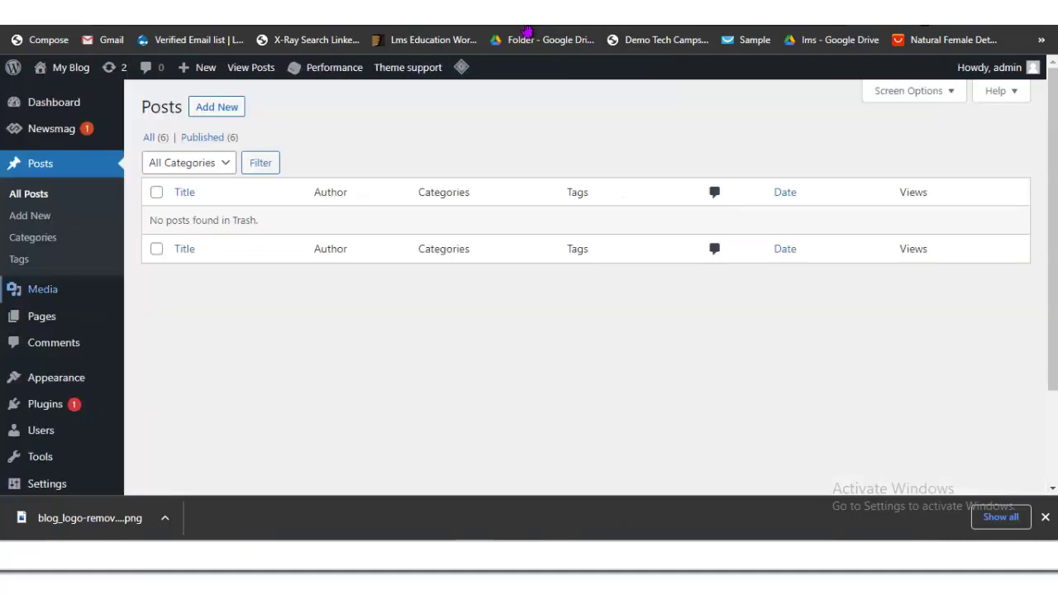
Step: Open Appearance > Widgets, dismiss the welcome popup and remove the Social Counter widget
mouse_move(56, 377)
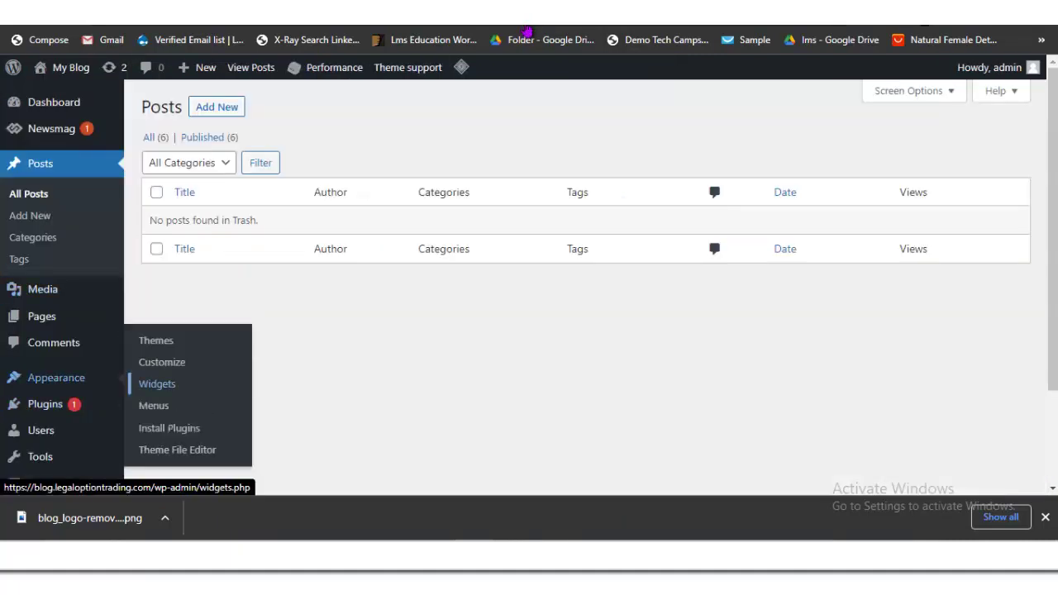
left_click(157, 383)
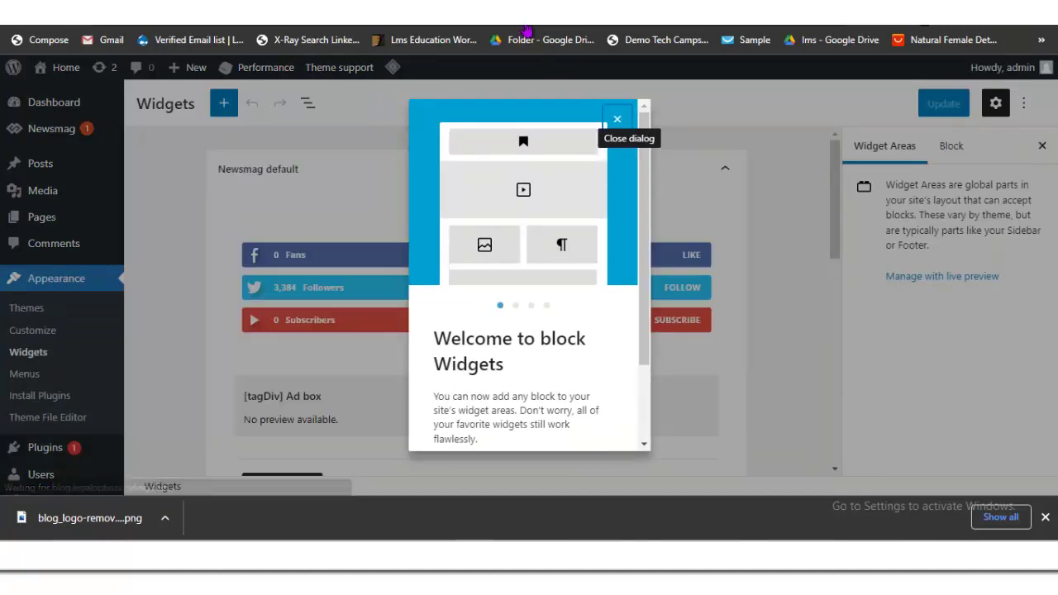
key("Escape")
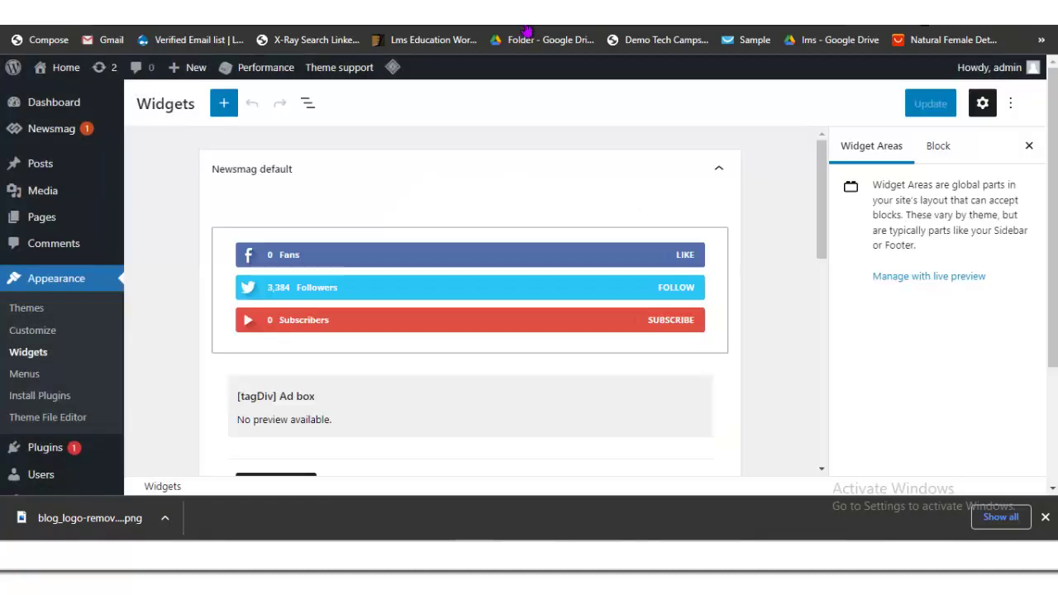
key("Tab")
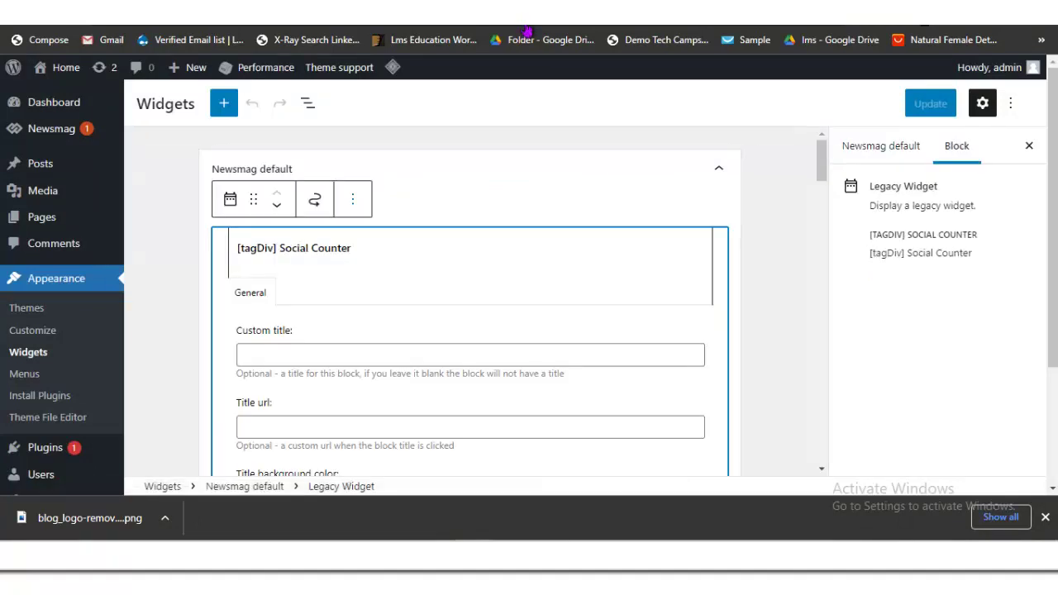
key("Return")
key("Down")
key("Down")
key("Down")
key("Down")
key("Down")
key("Down")
key("Down")
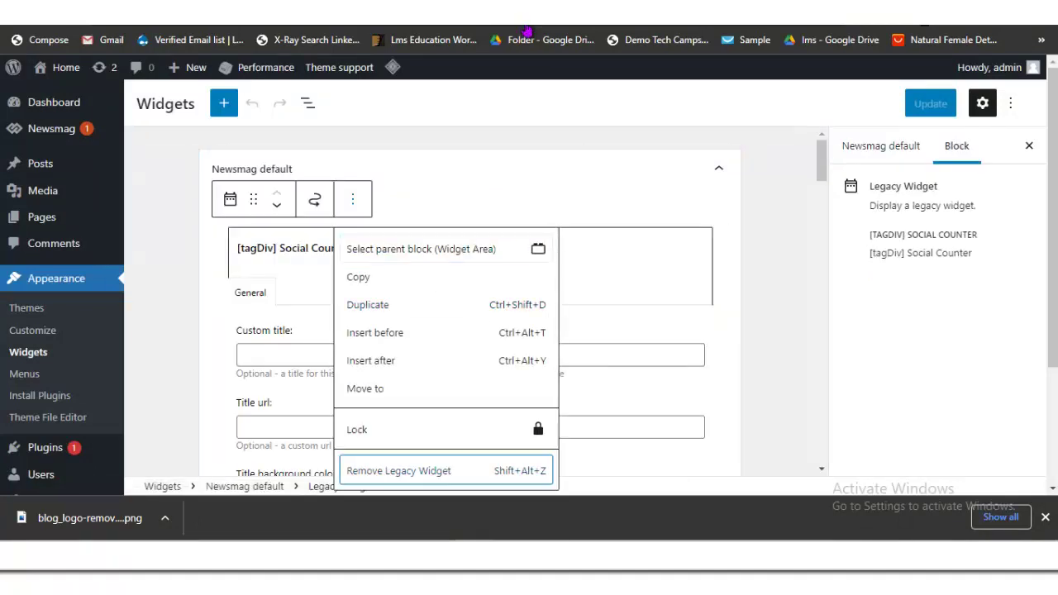
key("Return")
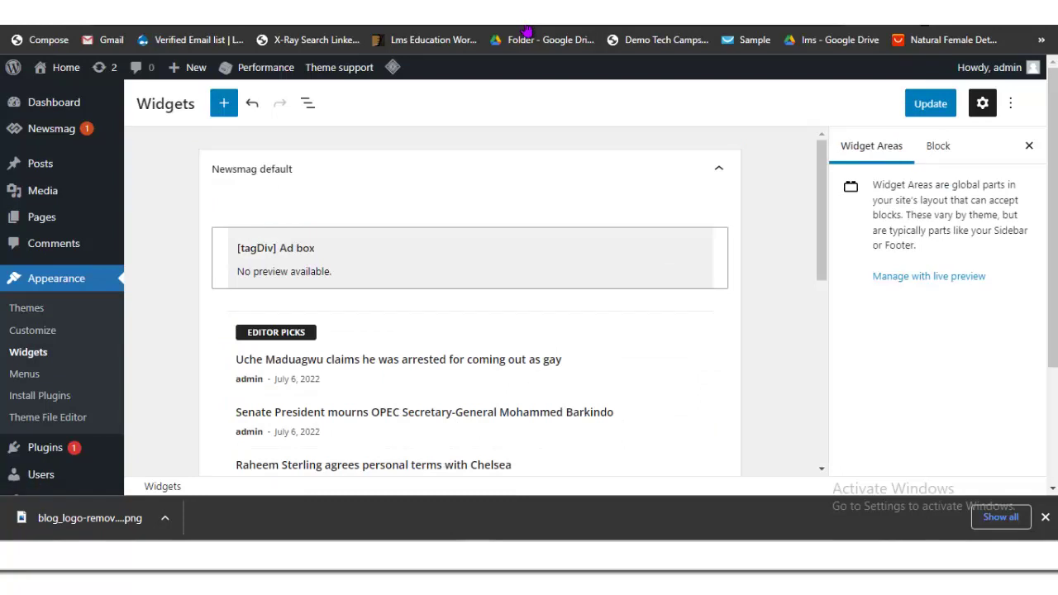
Step: Remove the Ad box widget from the default sidebar and save with Update
key("Tab")
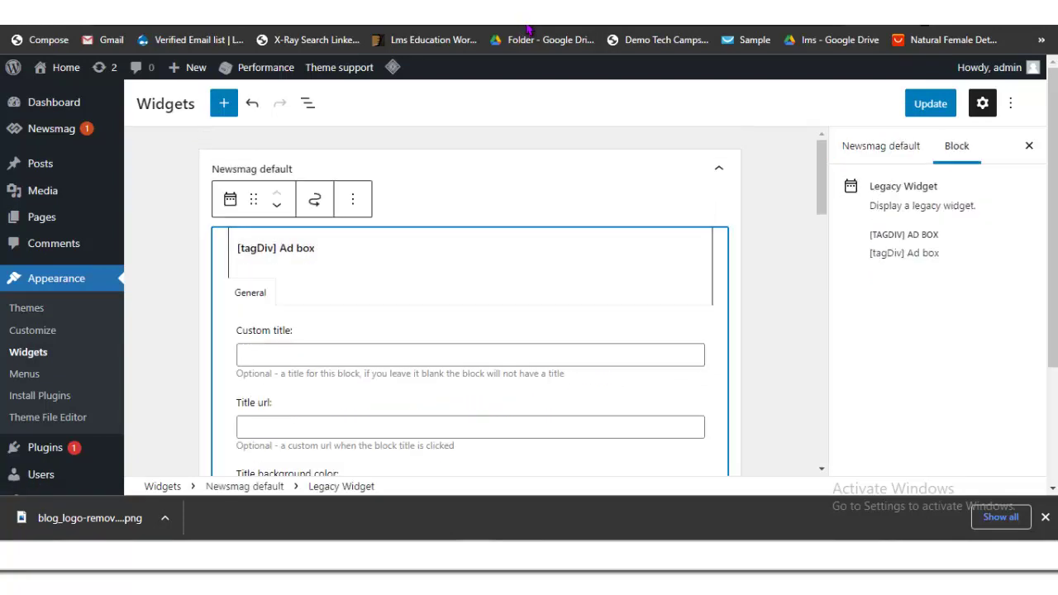
key("shift+Tab")
key("Return")
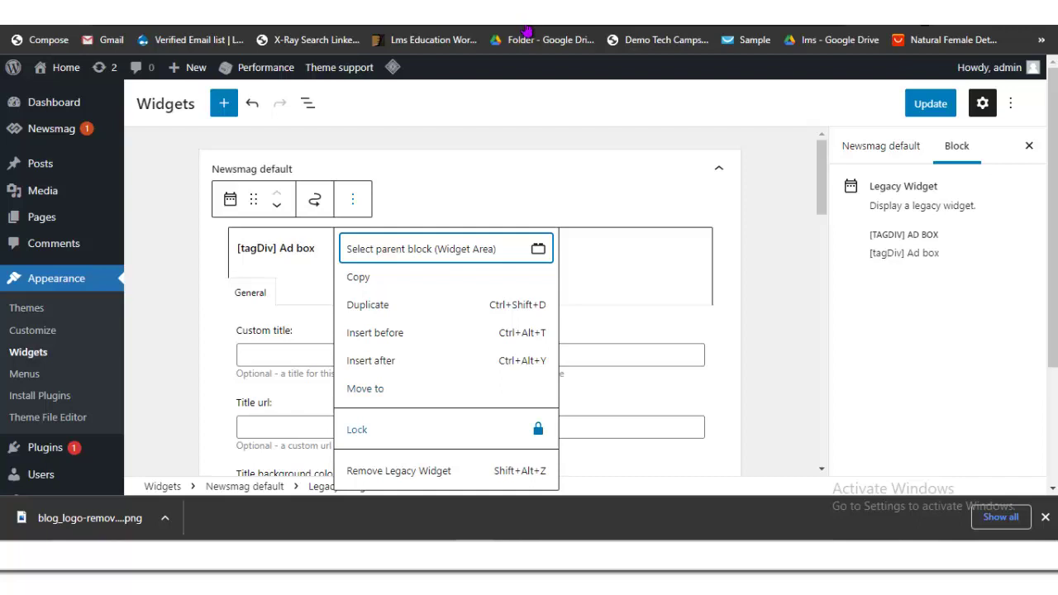
key("Return")
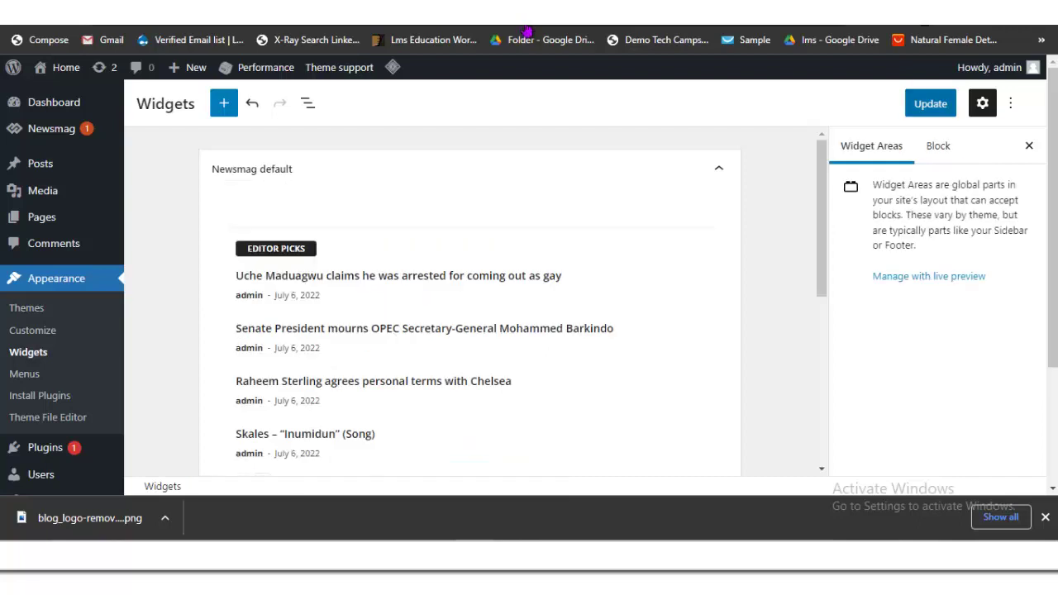
key("Tab")
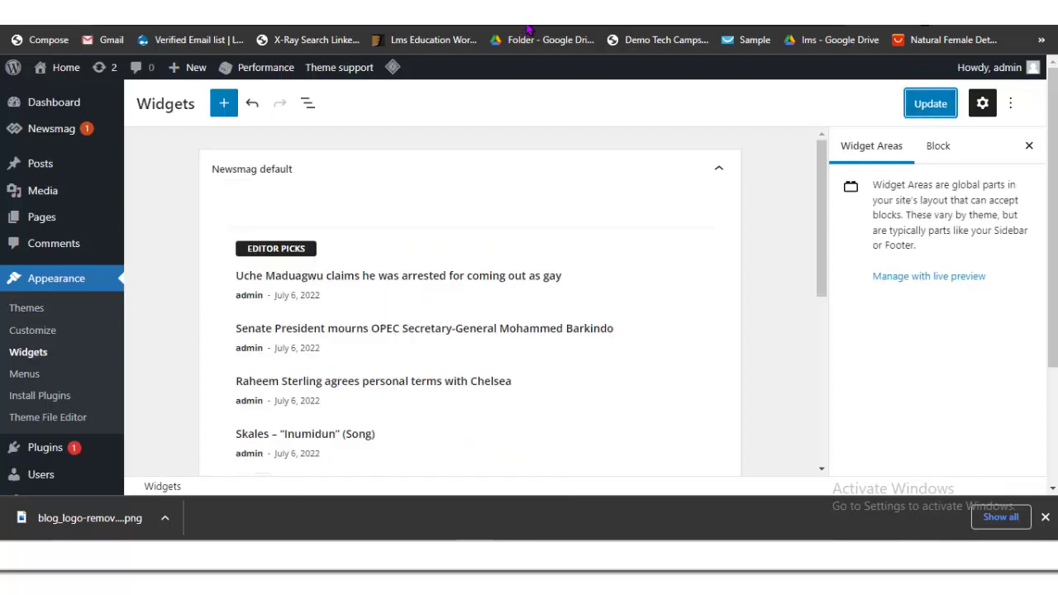
key("Return")
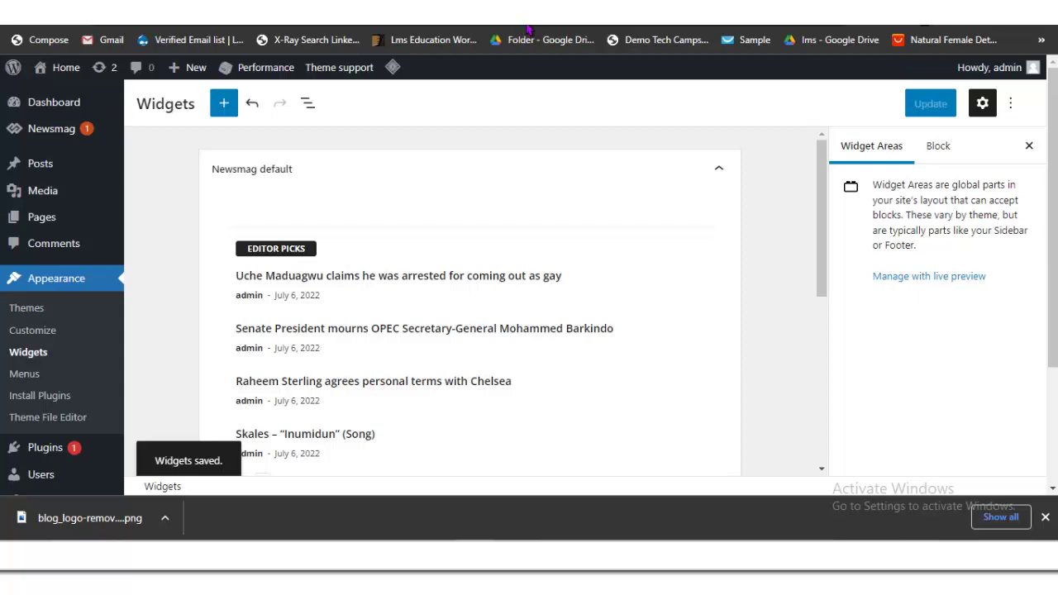
key("ctrl+Tab")
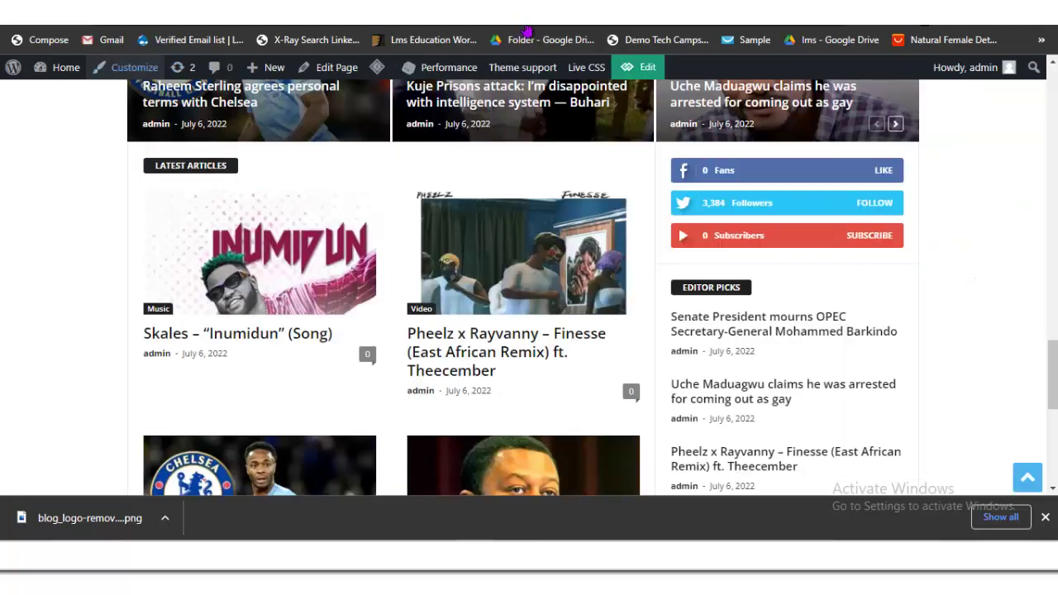
Step: Refresh the Naija Blog home page and scroll it to check the sidebar without the removed widgets
key("F5")
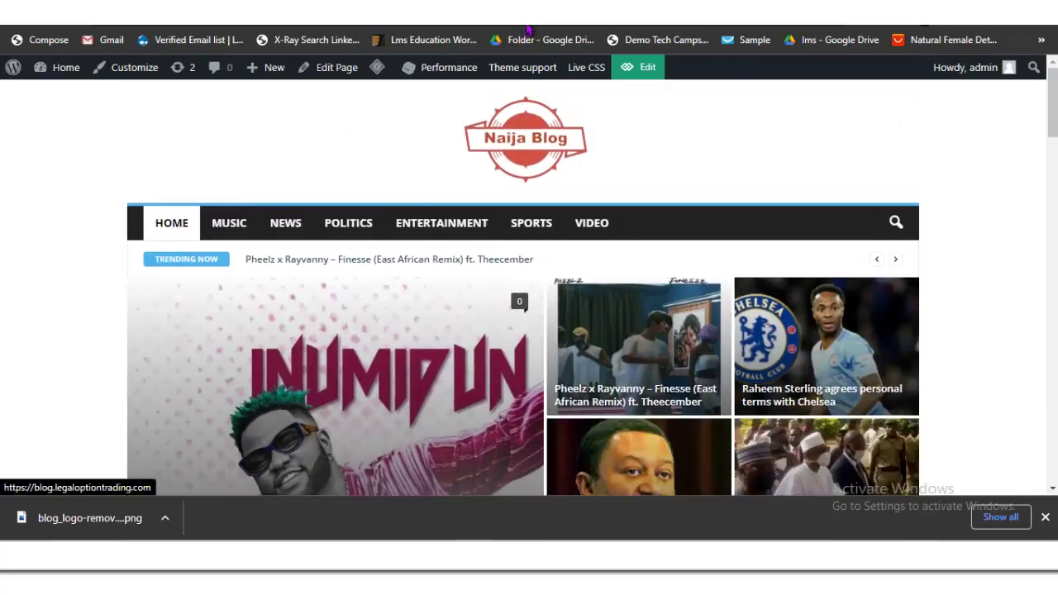
scroll(527, 30, "down", 5)
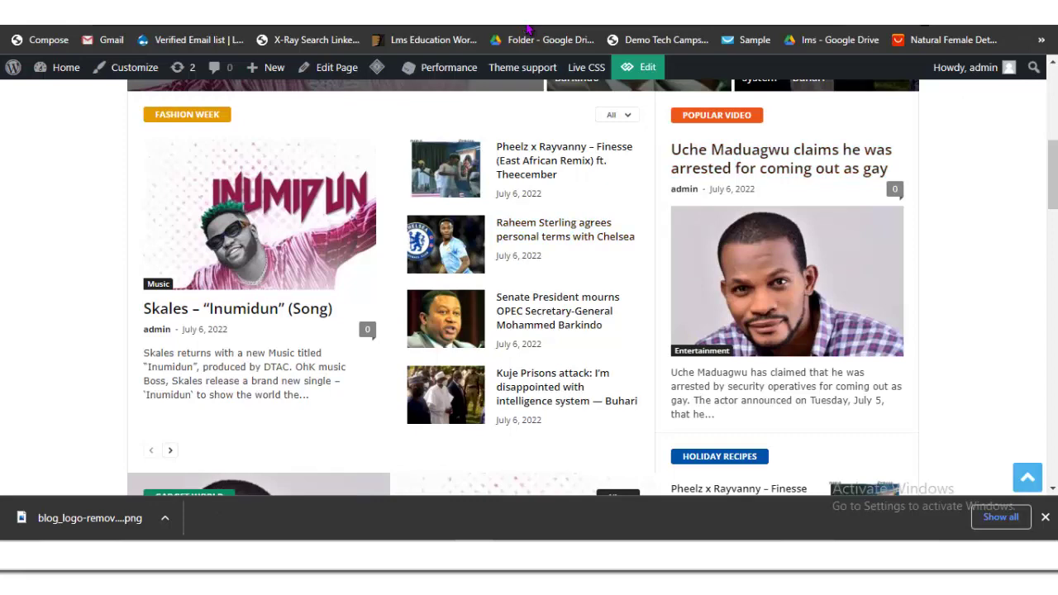
scroll(527, 30, "up", 5)
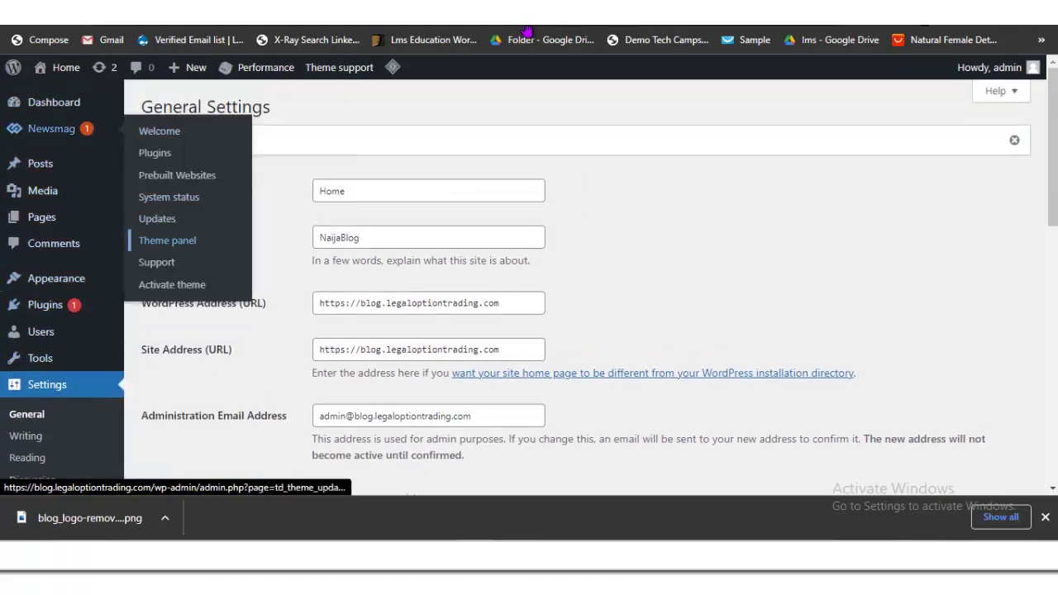
Step: Open the Newsmag theme panel and scroll through its header settings
left_click(167, 240)
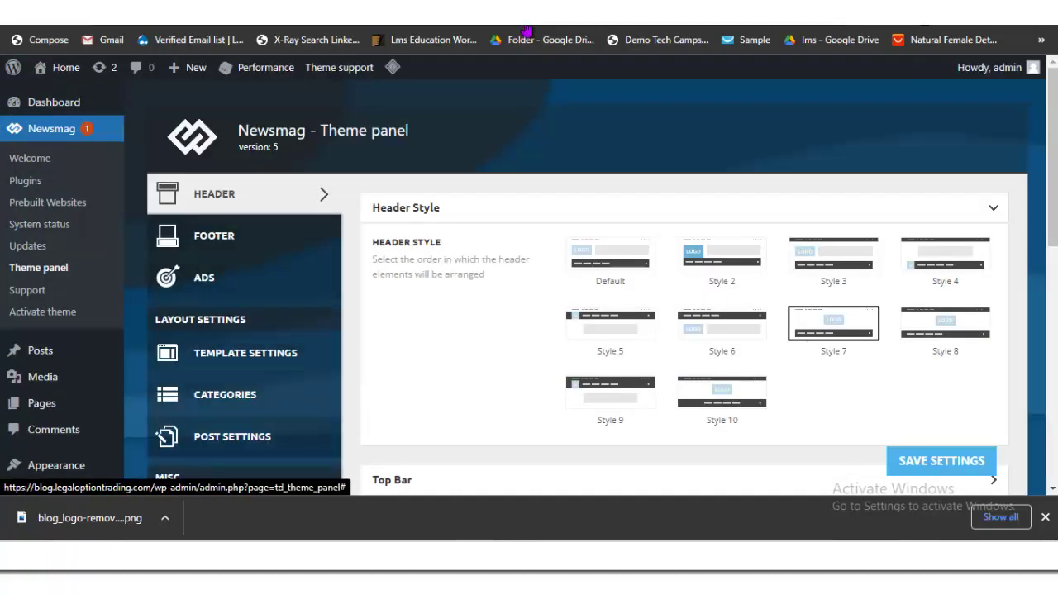
scroll(527, 32, "down", 1)
scroll(527, 31, "down", 1)
scroll(527, 31, "up", 2)
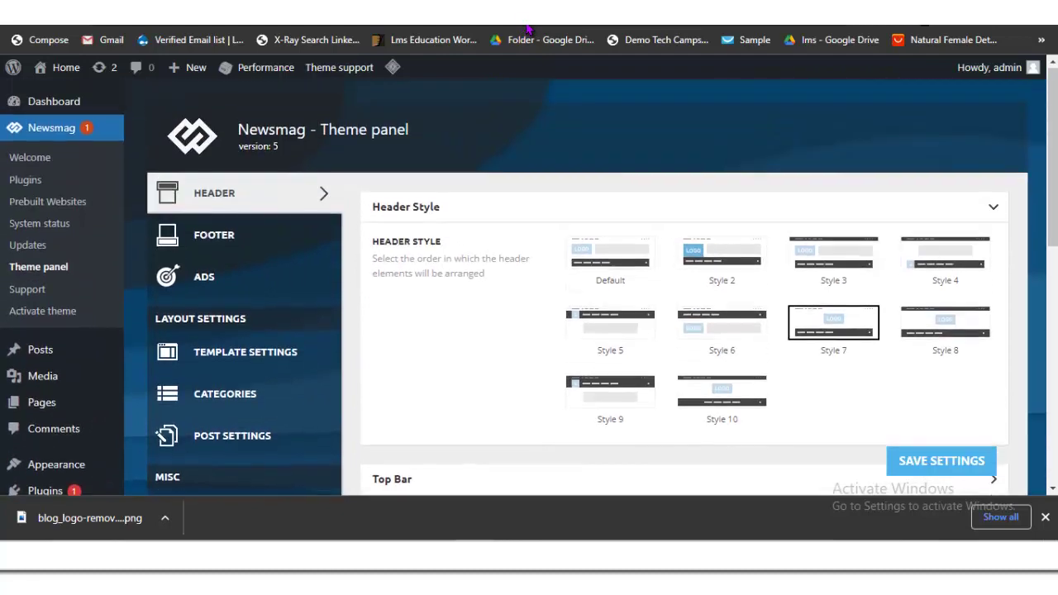
scroll(527, 31, "down", 6)
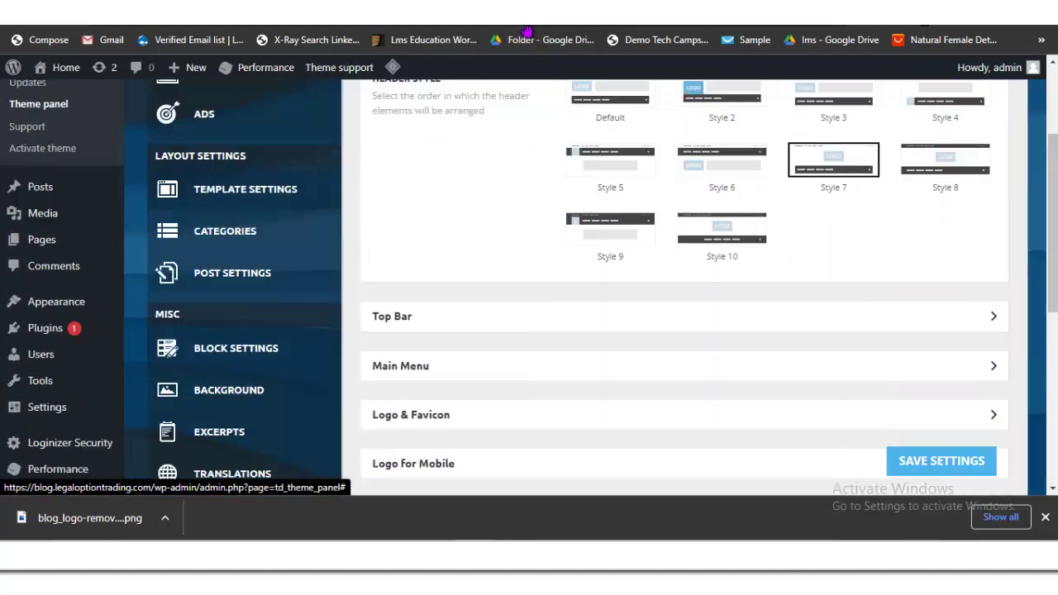
scroll(527, 31, "up", 3)
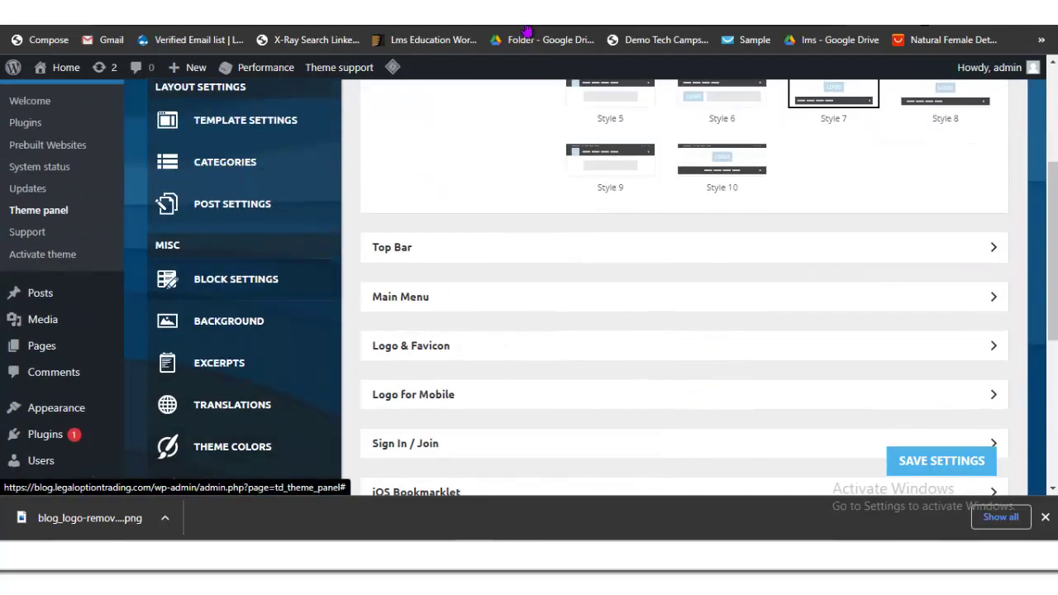
scroll(527, 32, "up", 2)
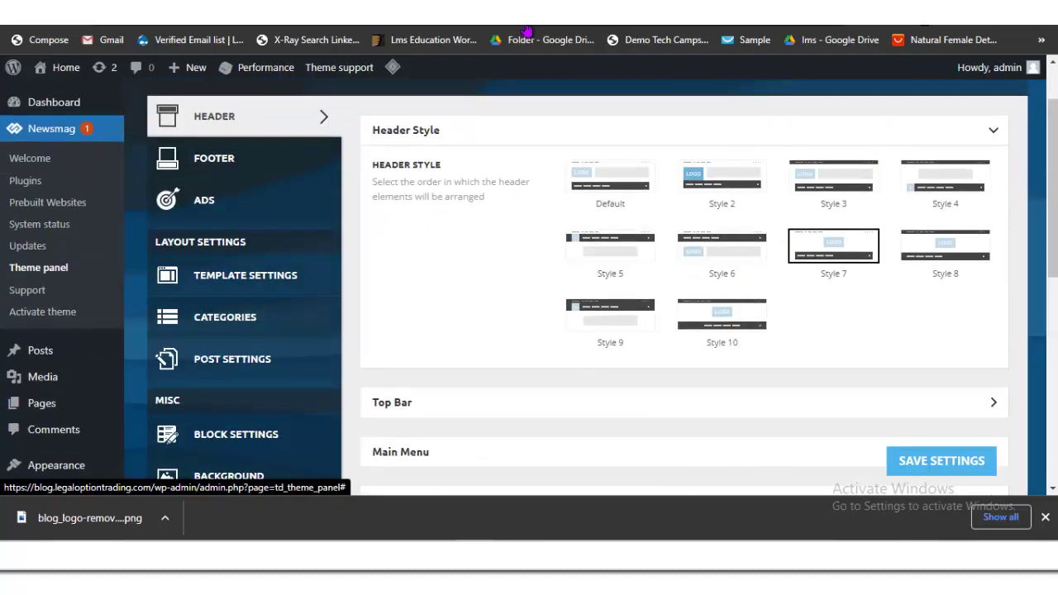
Step: Review the Template Settings section, then the Theme Colors section
left_click(246, 276)
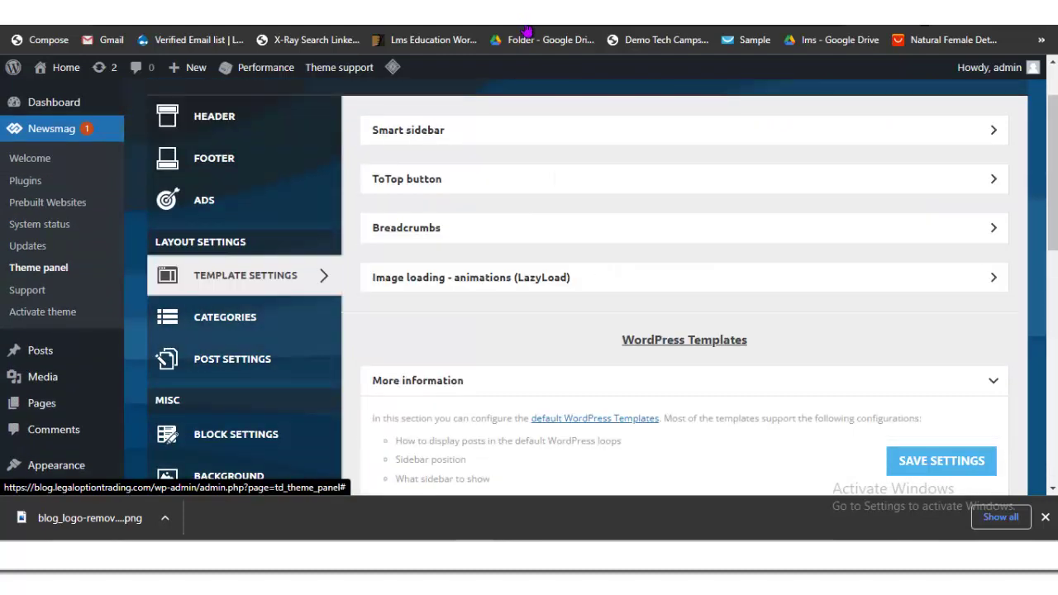
scroll(527, 32, "up", 1)
scroll(527, 31, "down", 2)
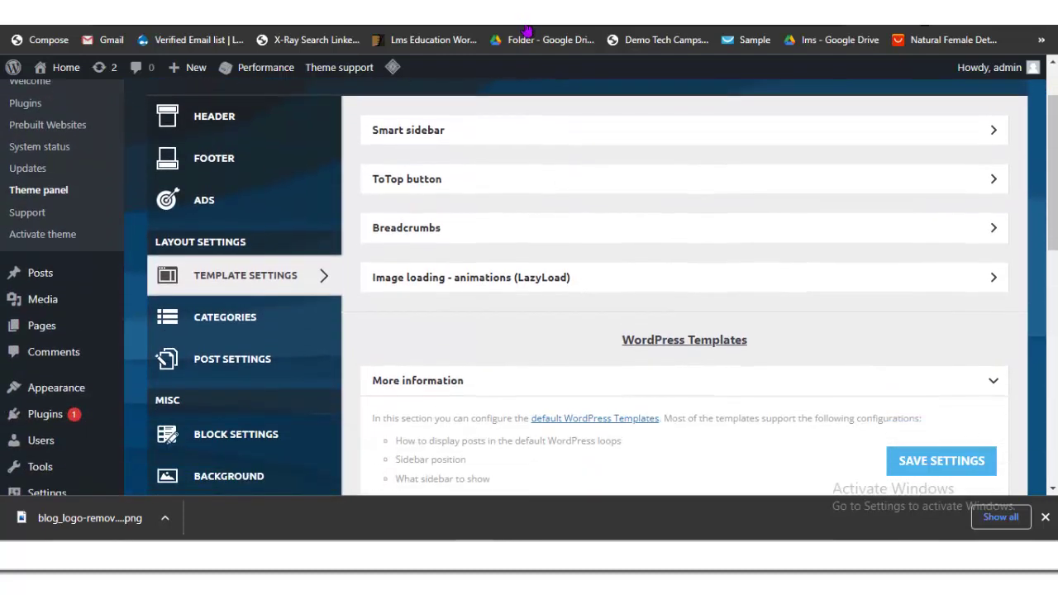
scroll(528, 31, "down", 6)
scroll(527, 32, "up", 4)
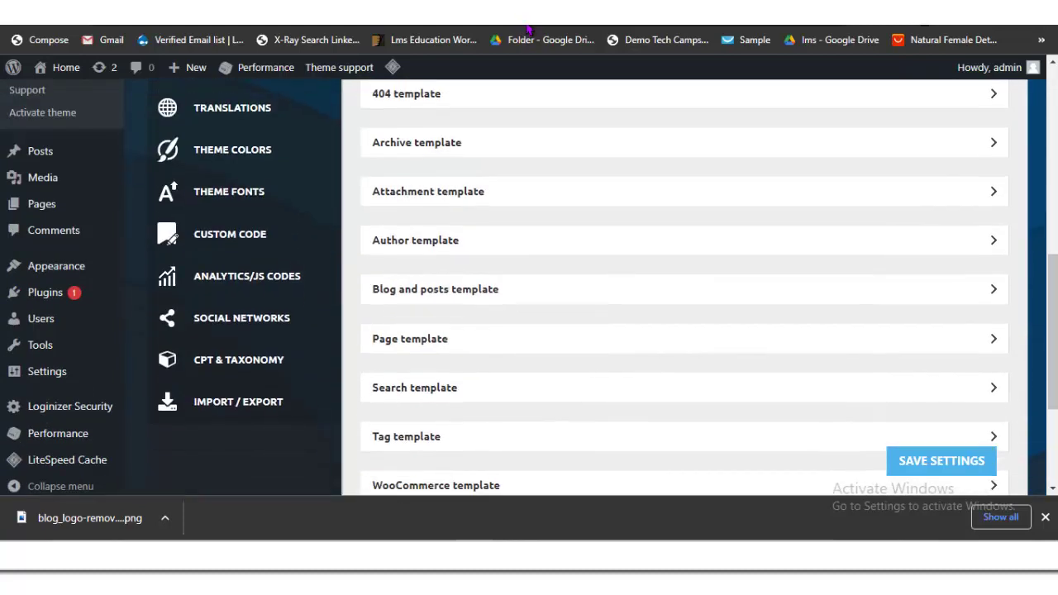
scroll(527, 32, "up", 2)
scroll(527, 32, "down", 3)
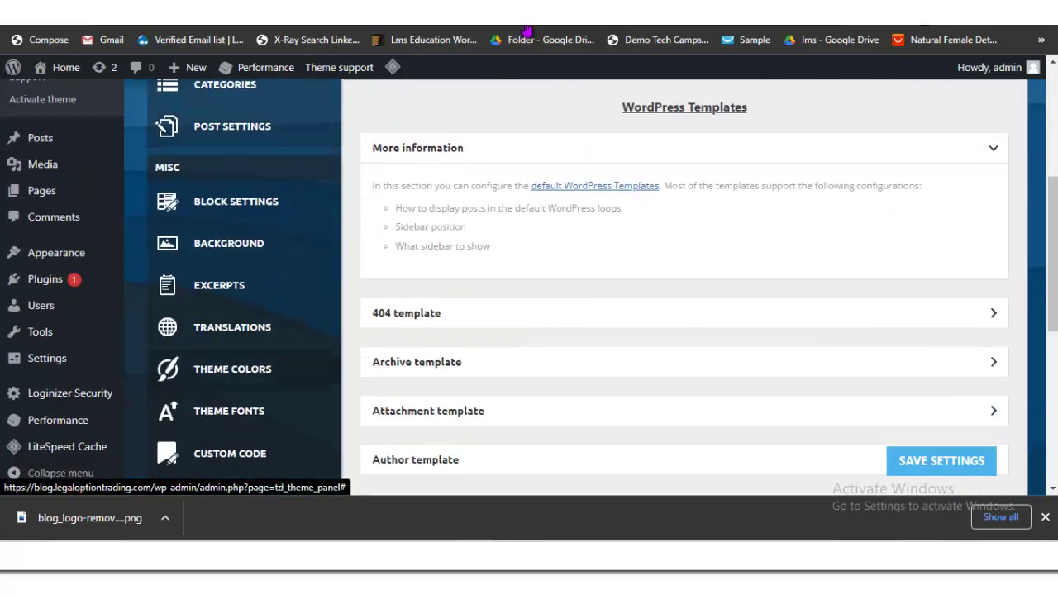
left_click(233, 368)
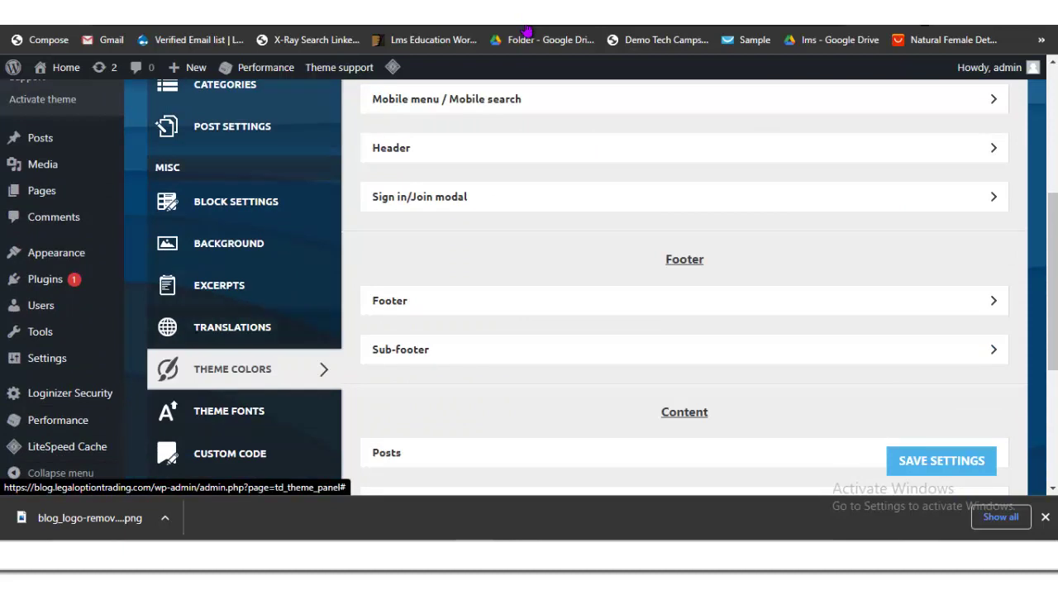
scroll(527, 31, "up", 2)
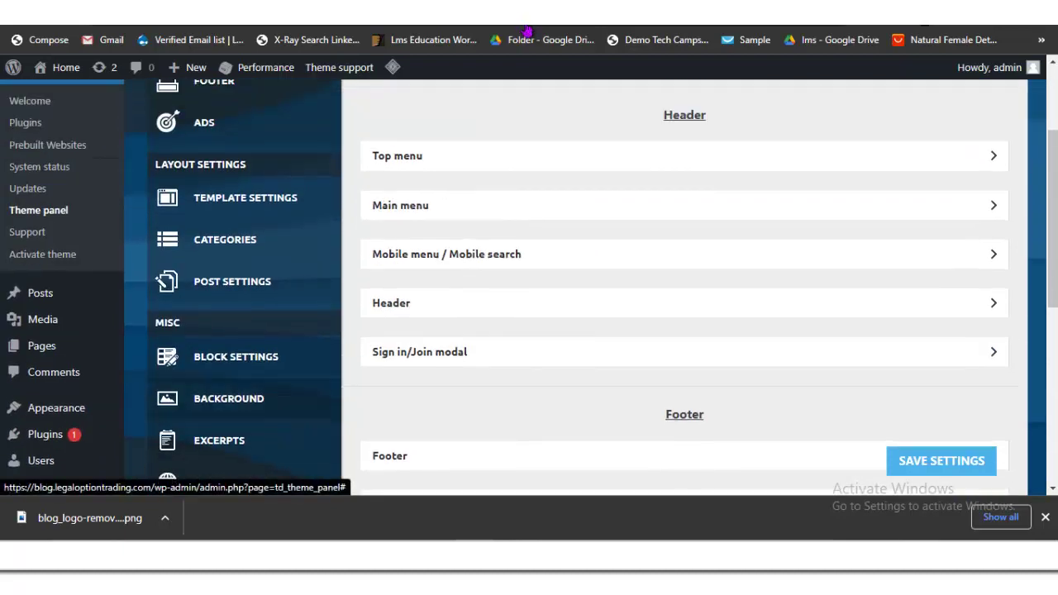
scroll(528, 32, "up", 2)
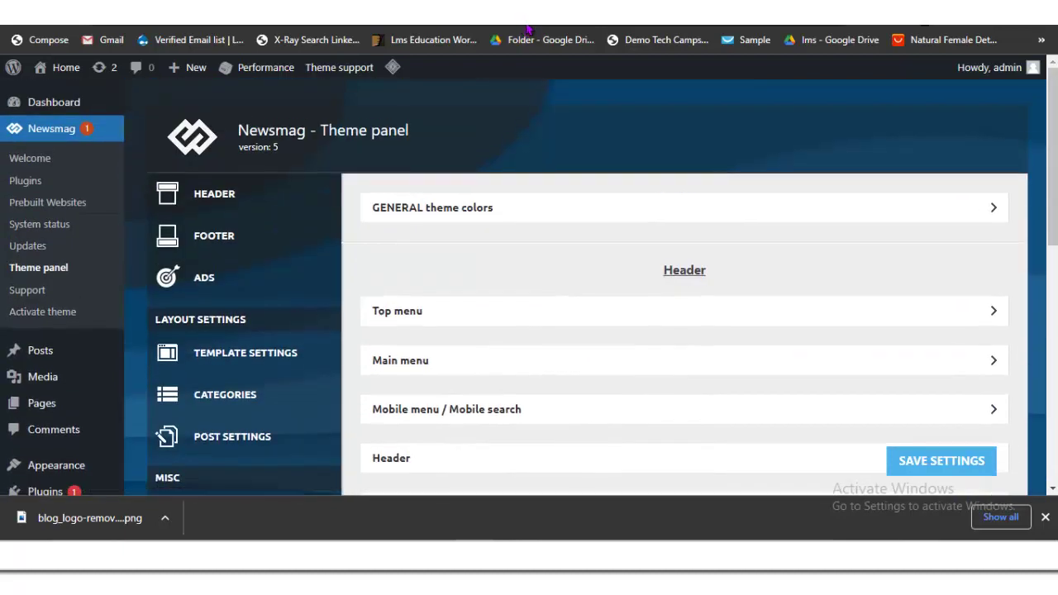
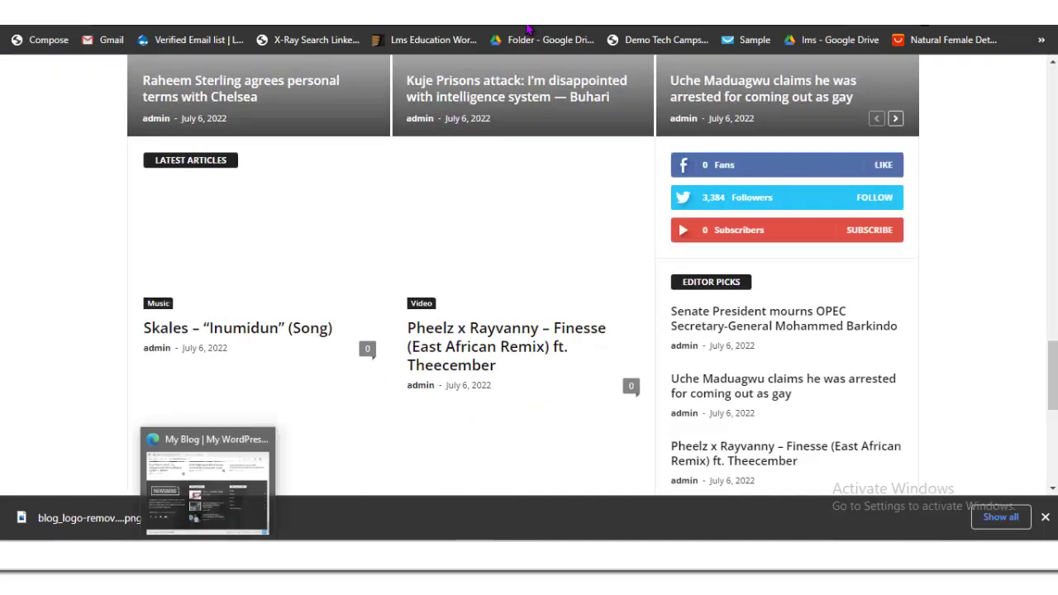
Step: Reload the other blog window to review its page, then return to Naija Blog
key("alt+Tab")
key("F5")
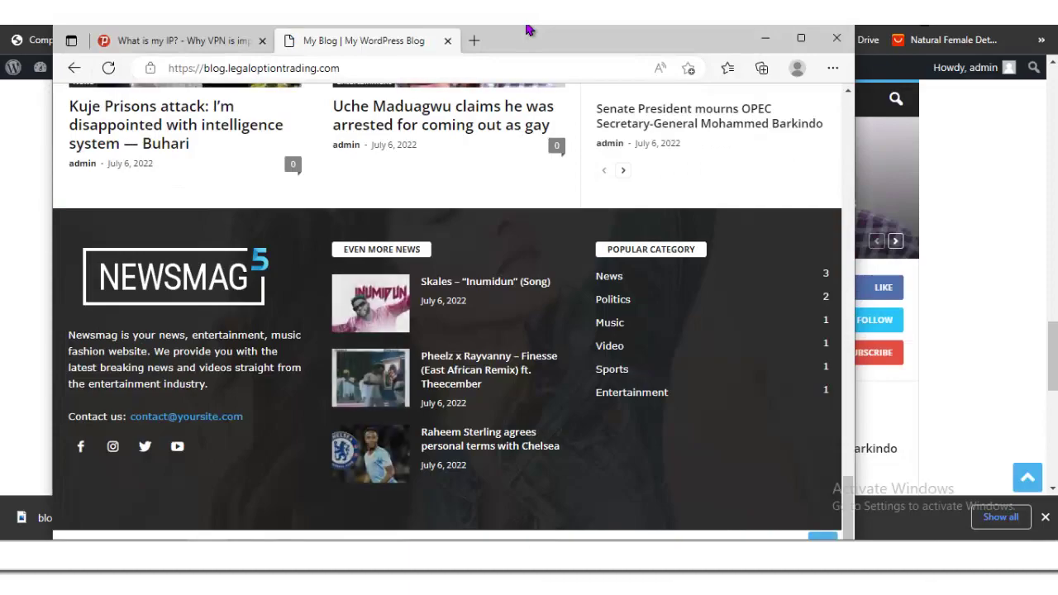
key("Page_Up")
key("Page_Up")
key("Page_Up")
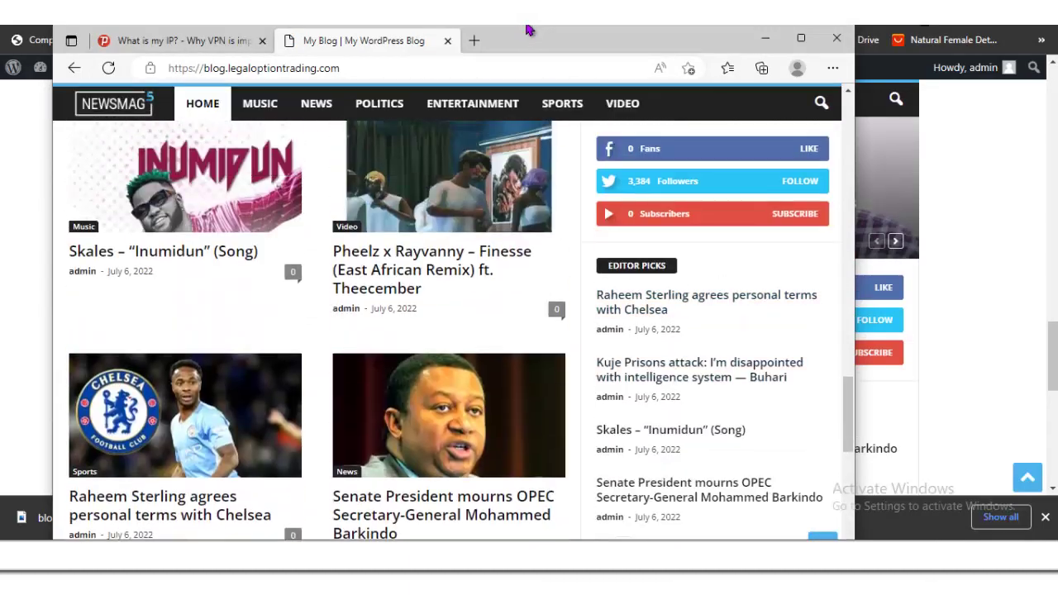
key("Page_Up")
key("Page_Up")
key("Page_Up")
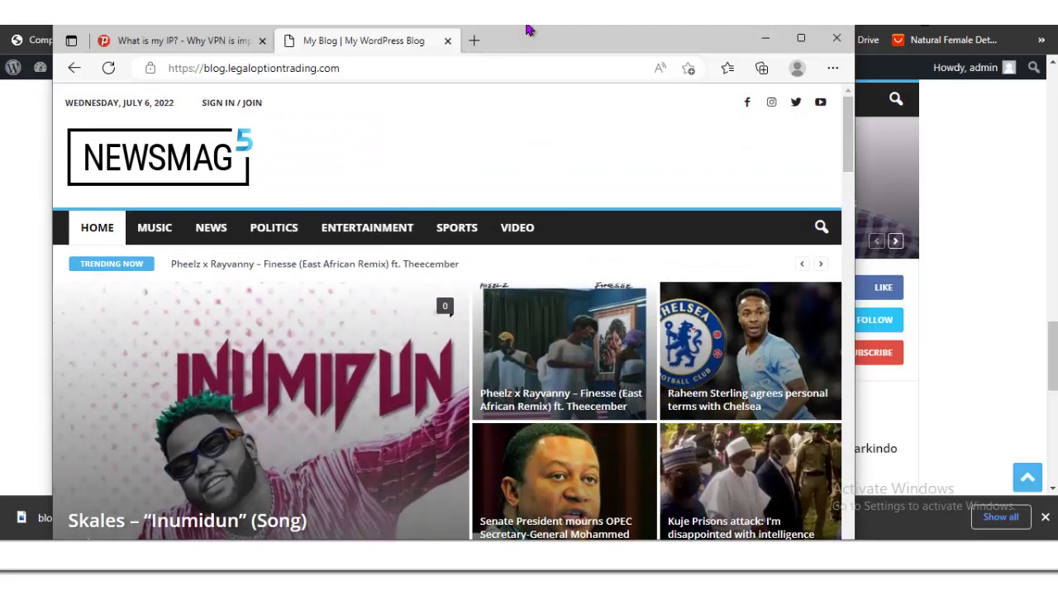
key("F5")
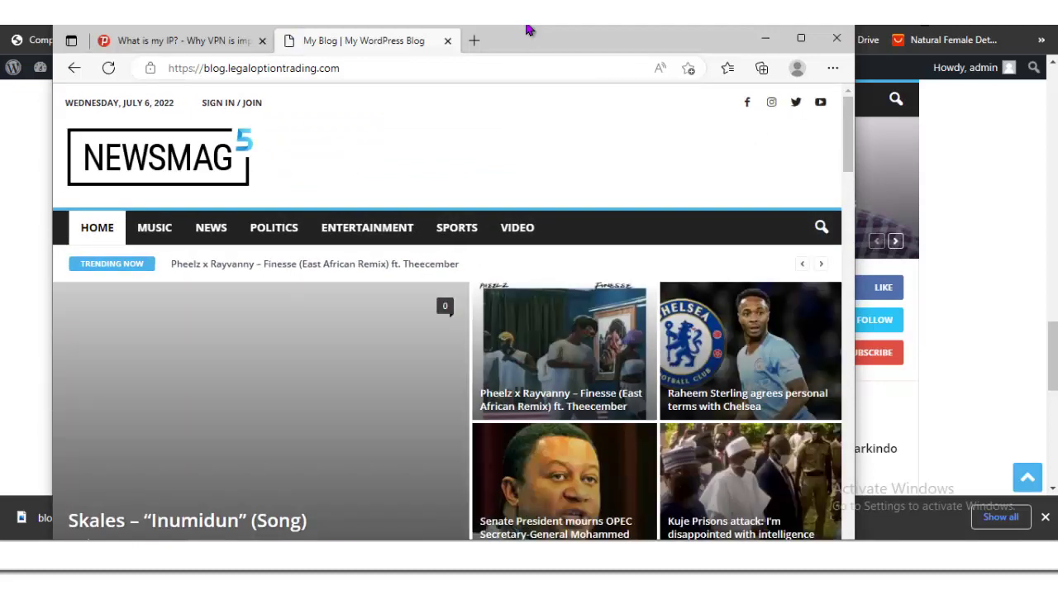
key("super+Down")
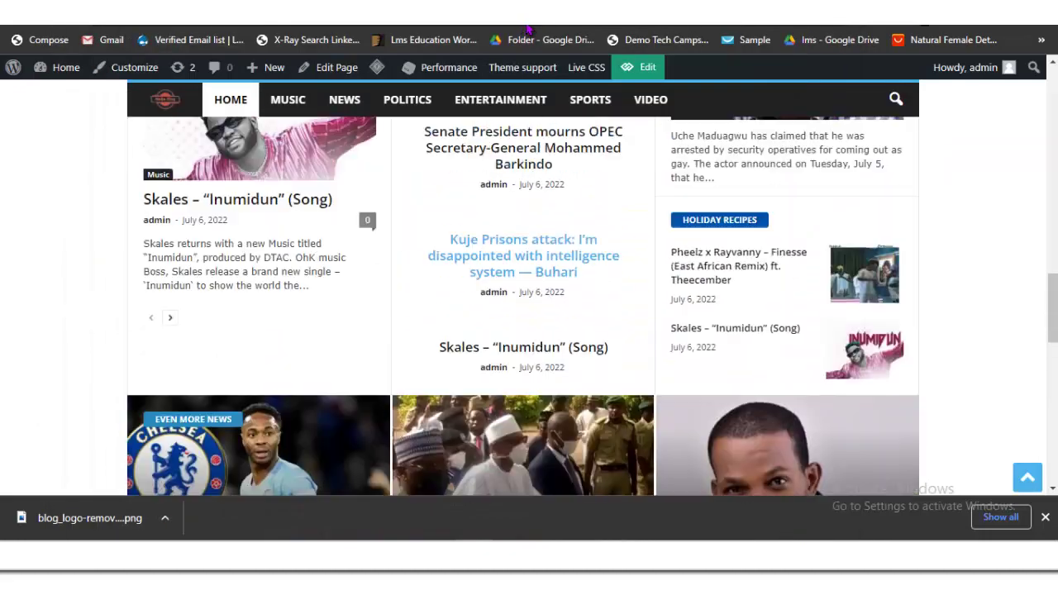
Step: Look over the Newsmag theme colour settings page
scroll(526, 140, "up", 15)
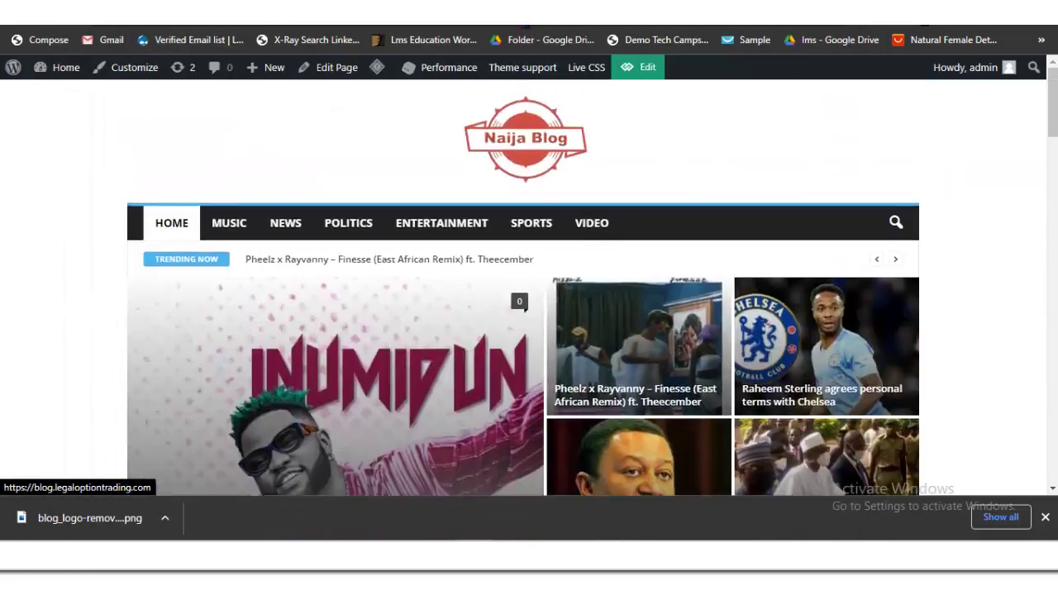
left_click(526, 30)
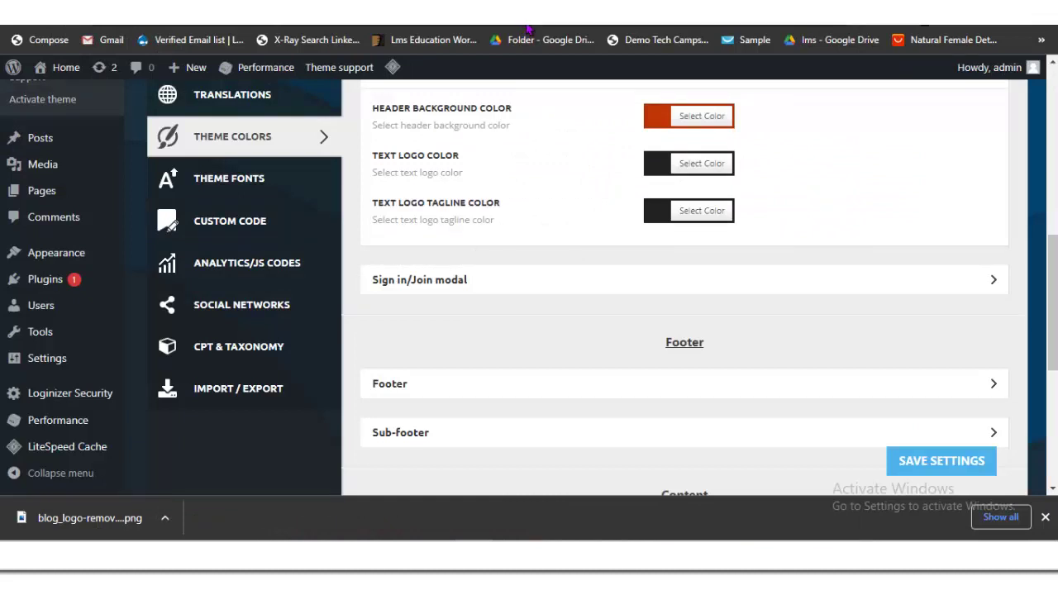
scroll(526, 31, "down", 3)
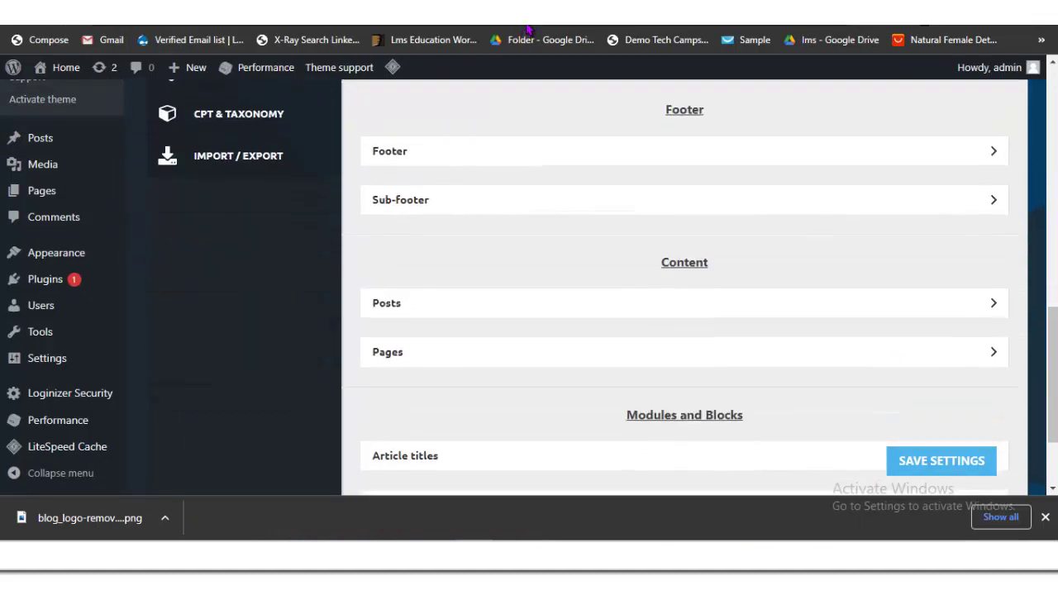
scroll(527, 30, "down", 2)
scroll(526, 30, "up", 6)
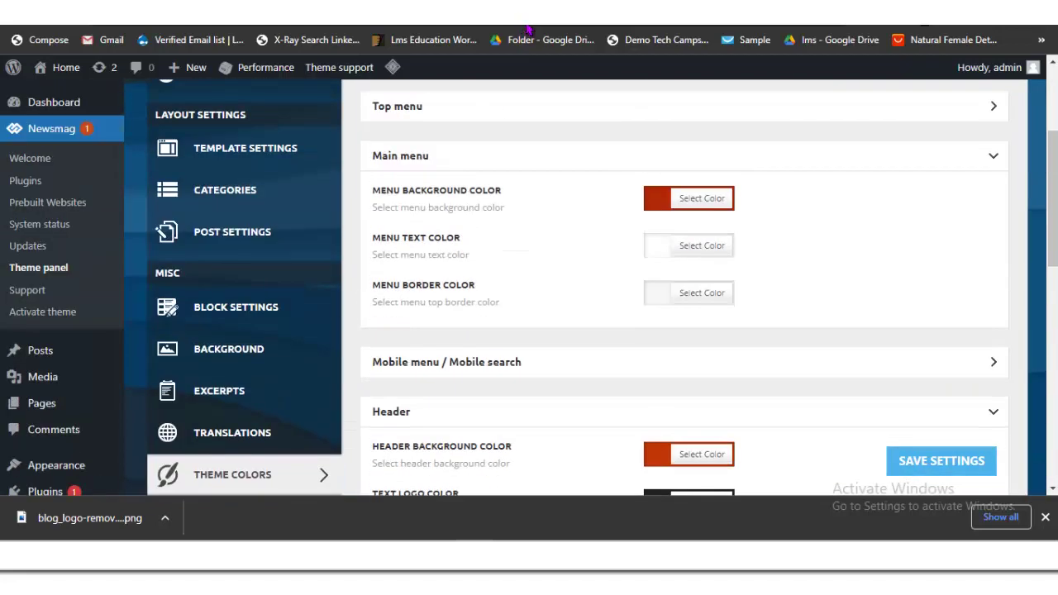
scroll(526, 30, "down", 3)
scroll(526, 30, "down", 2)
scroll(527, 30, "up", 4)
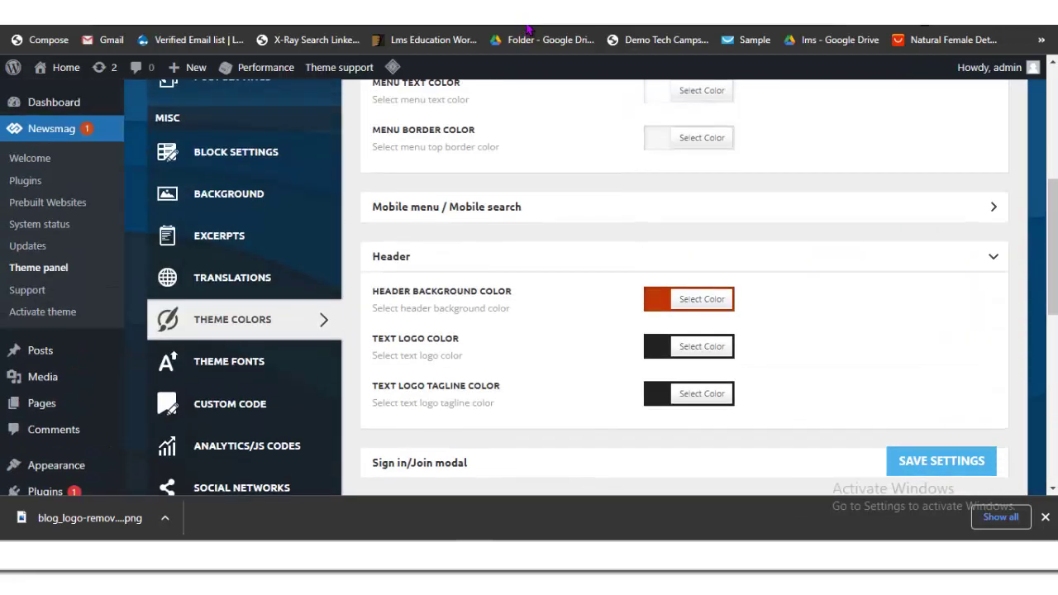
Step: On the Naija Blog front page, check the footer still credits Newsmag WordPress Theme by TagDiv
left_click(526, 30)
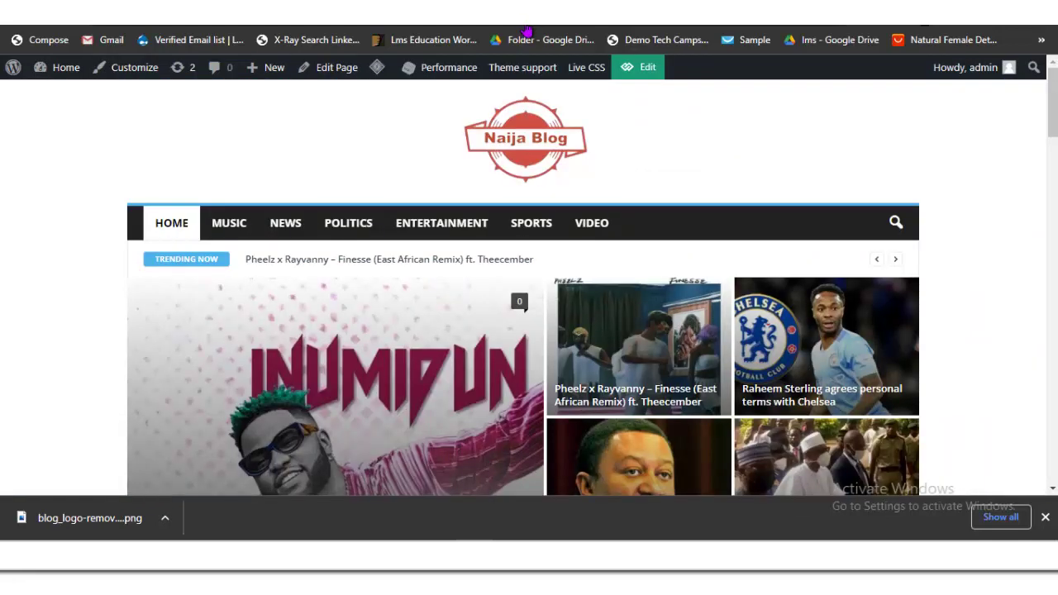
right_click(162, 233)
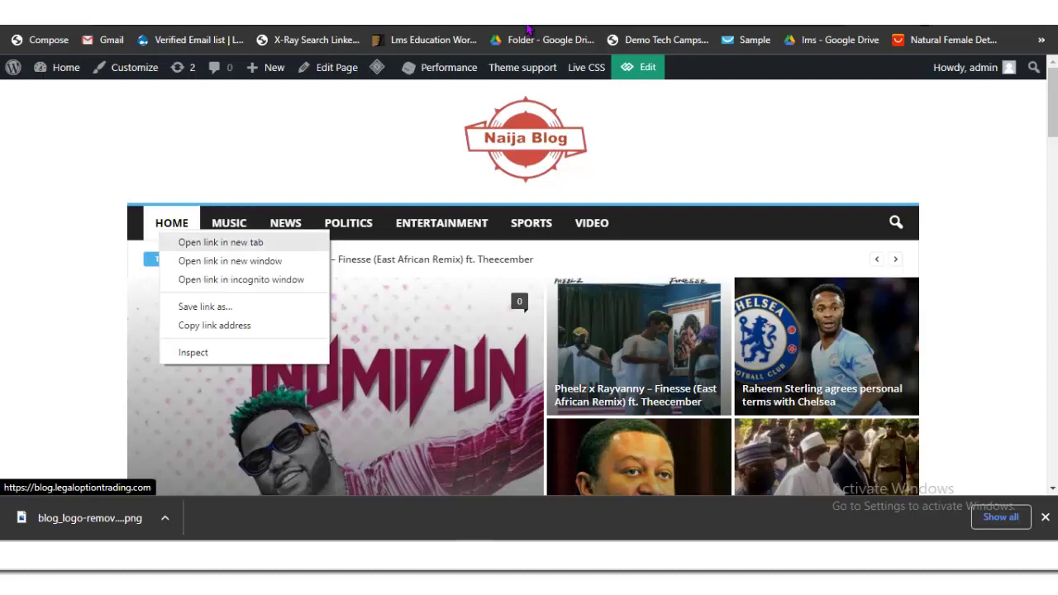
key("Escape")
scroll(527, 30, "down", 3)
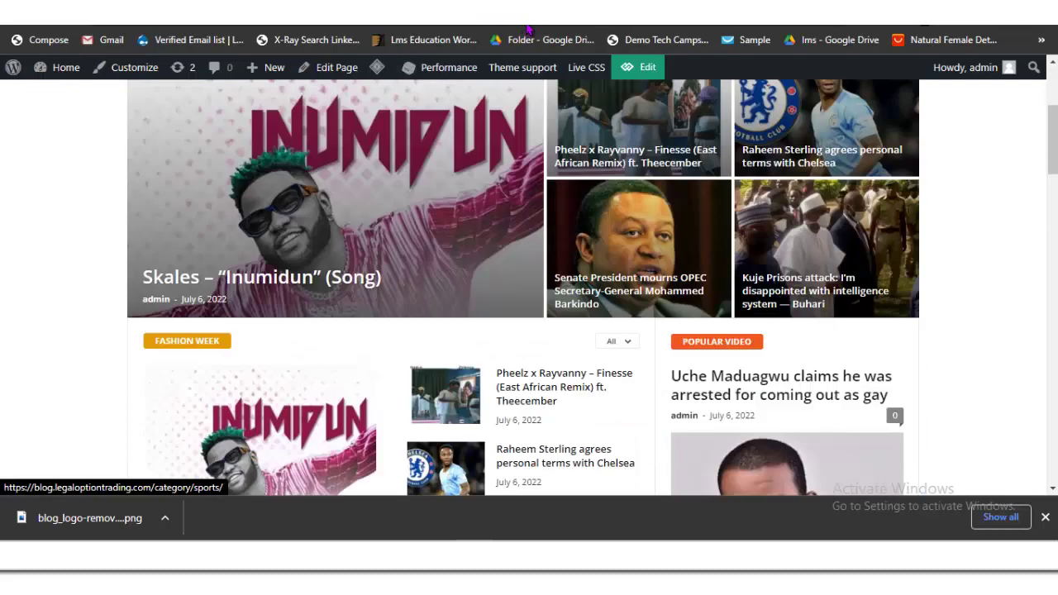
scroll(526, 30, "down", 5)
scroll(523, 330, "down", 10)
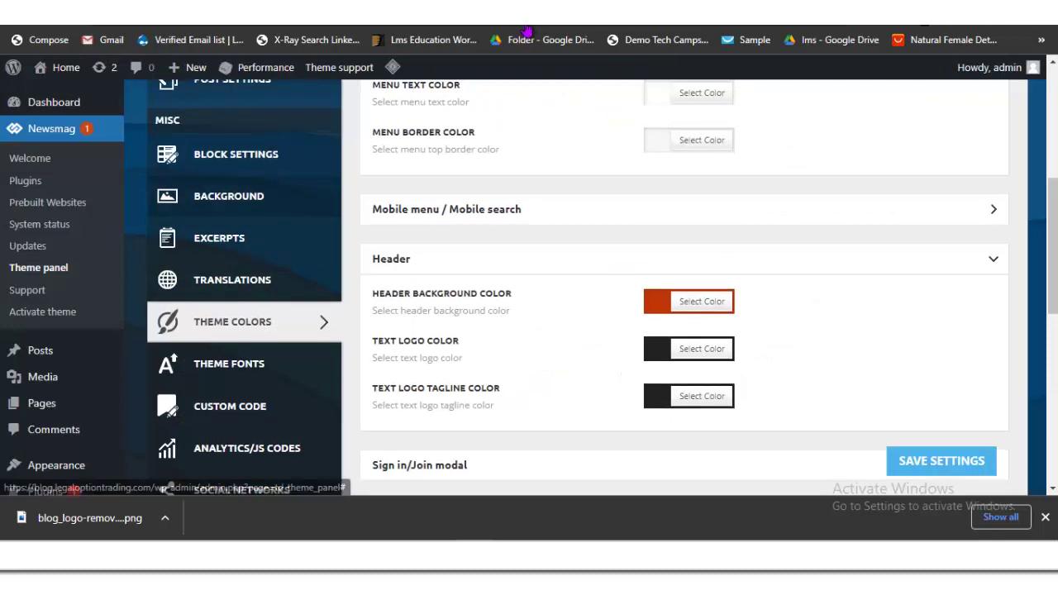
scroll(684, 290, "up", 3)
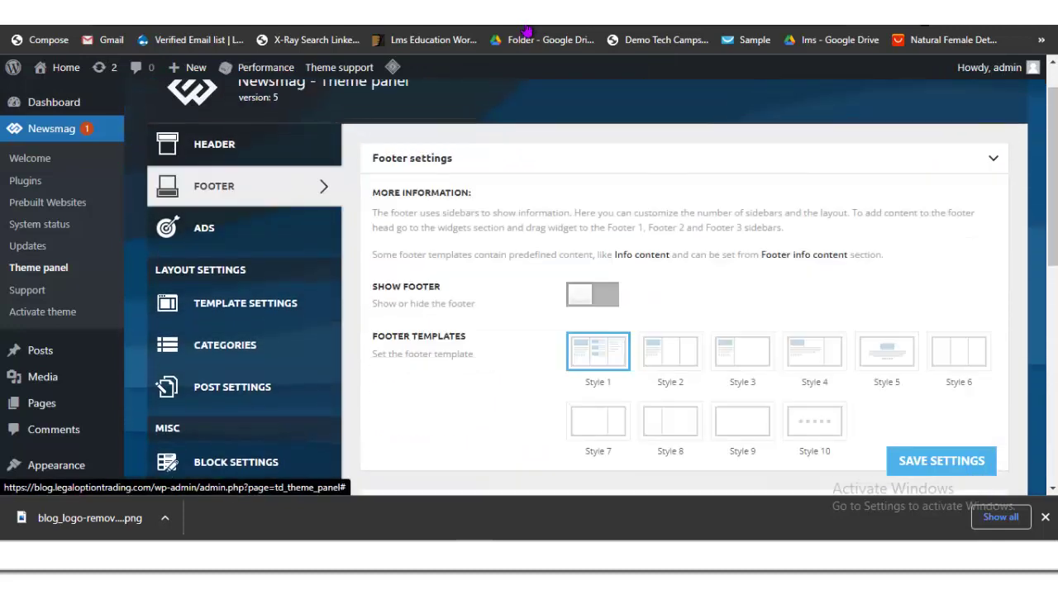
Step: Select the Footer Copyright Text 'Newsmag WordPress Theme by TagDiv' after comparing another site's footer
scroll(685, 289, "down", 6)
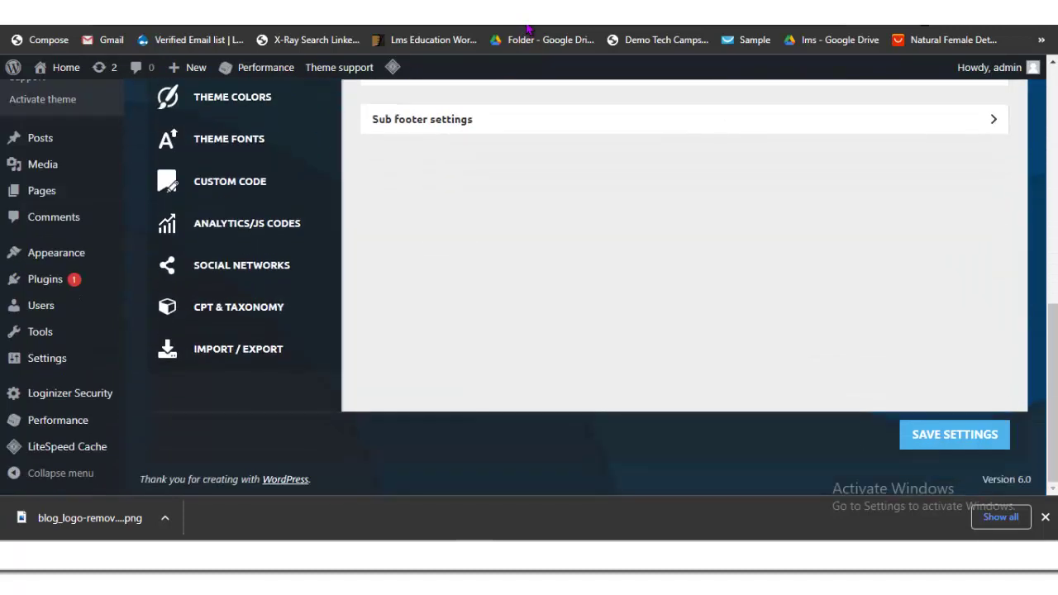
scroll(685, 289, "up", 3)
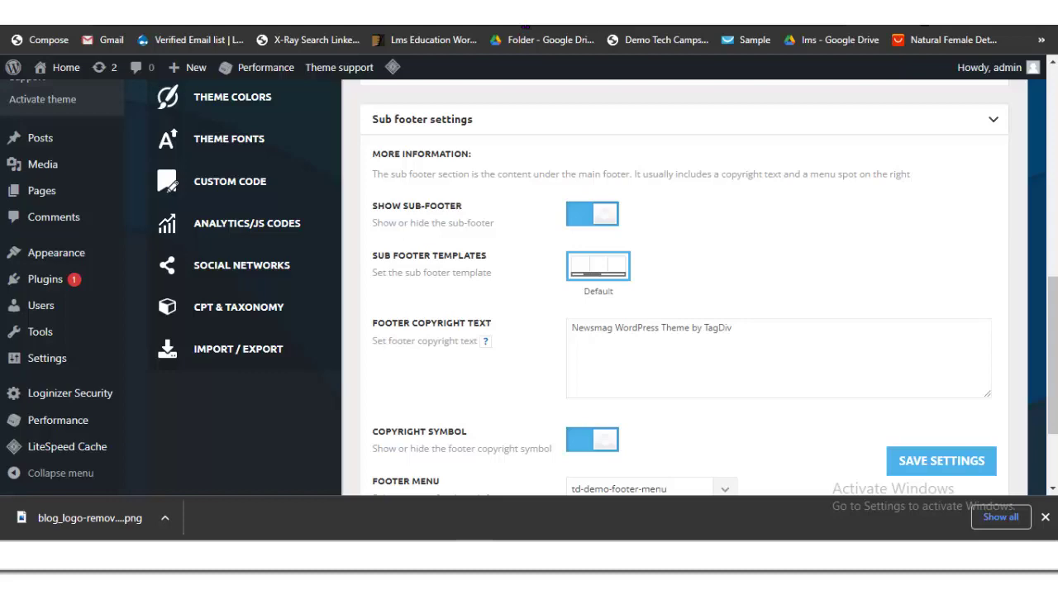
key("ctrl+a")
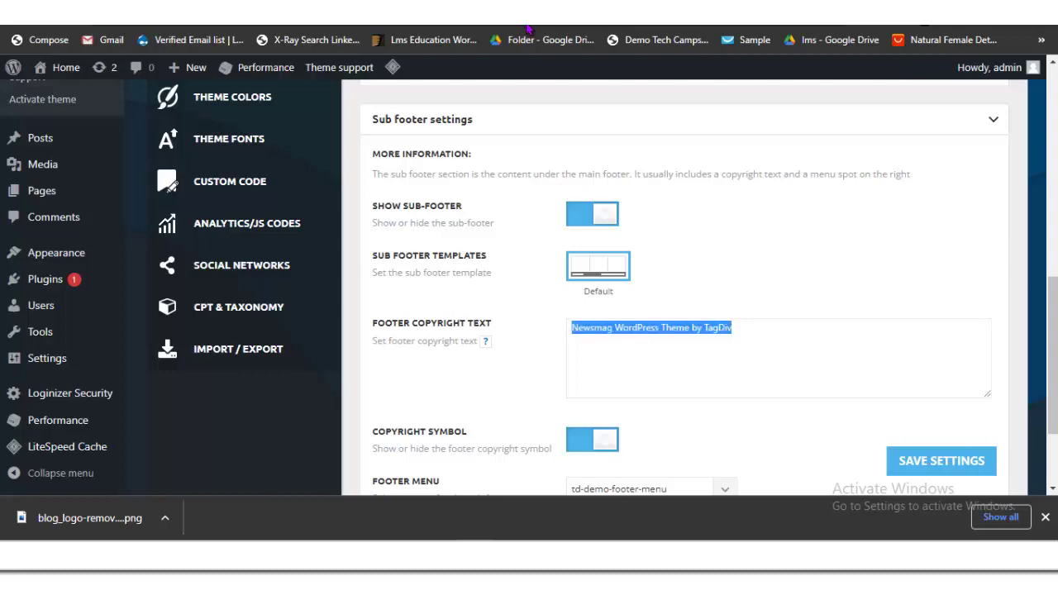
left_click(528, 29)
key("End")
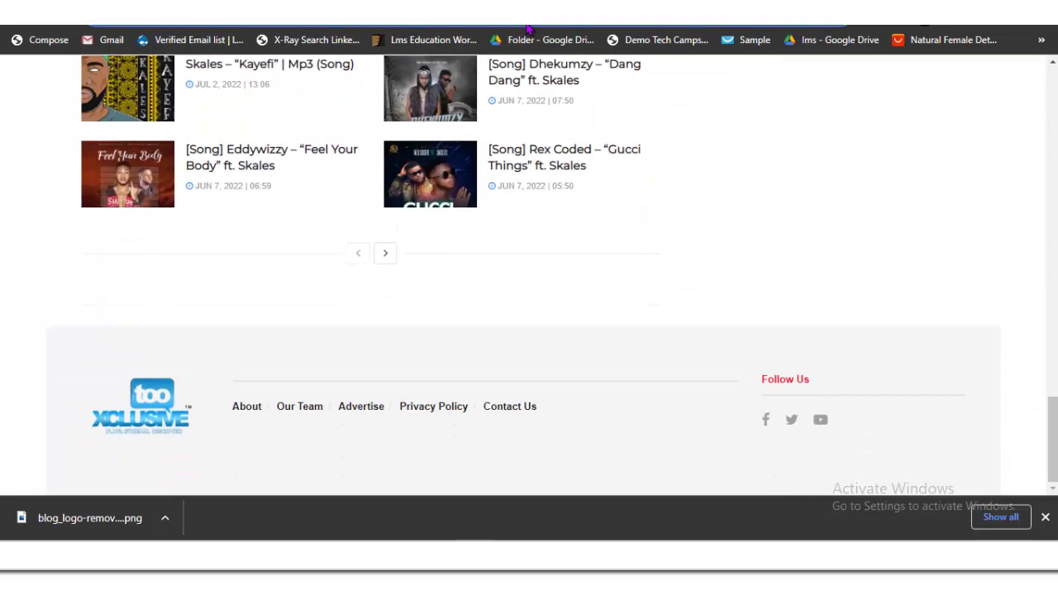
scroll(529, 29, "up", 3)
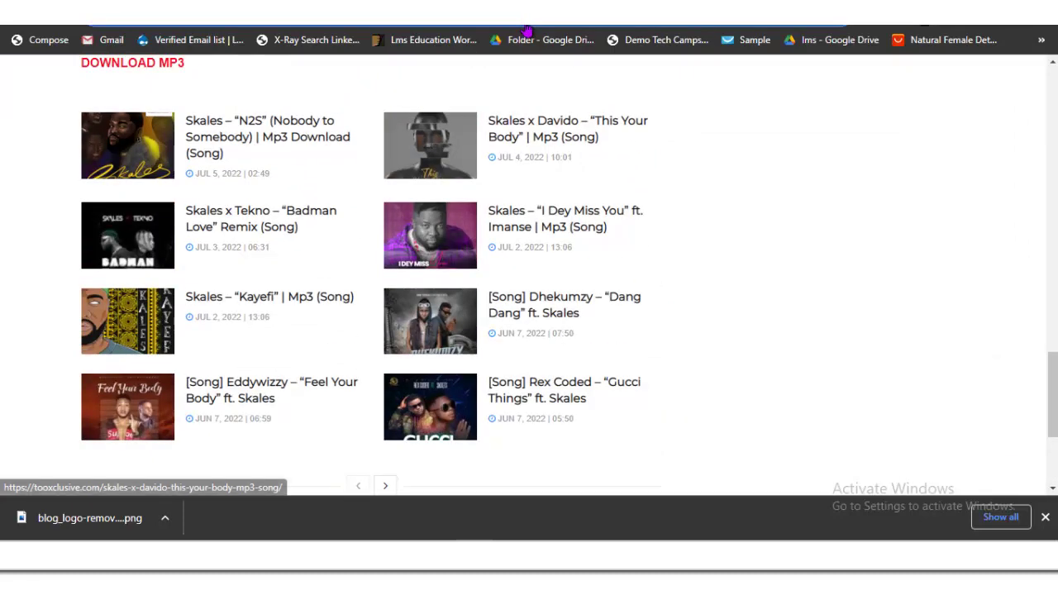
left_click(528, 29)
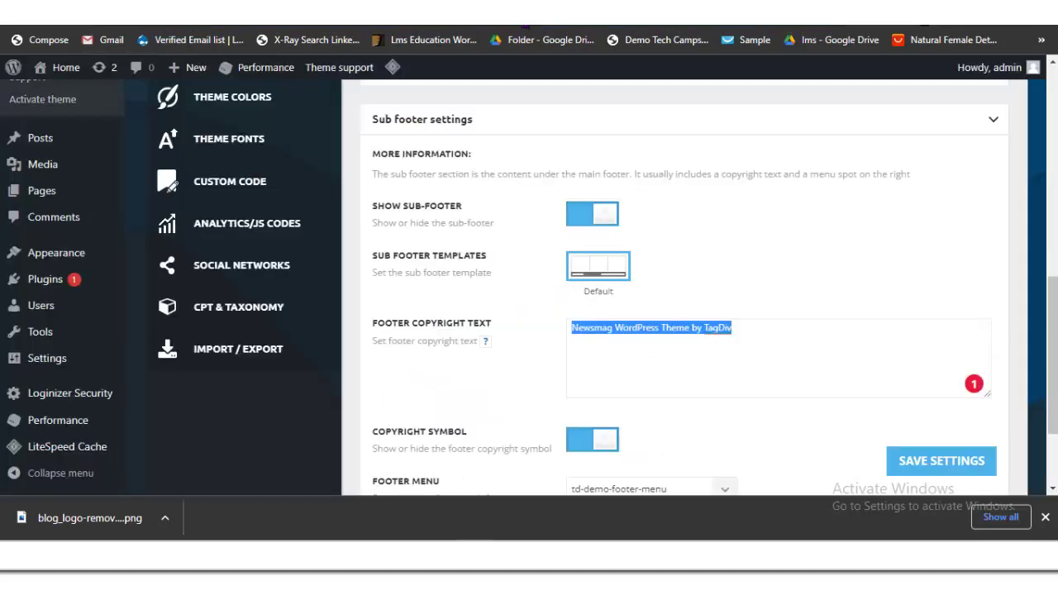
Step: Replace the footer copyright text with 'Copyright 2022 - All Rights Reserved - NaijaBlog'
key("BackSpace")
type("Cp")
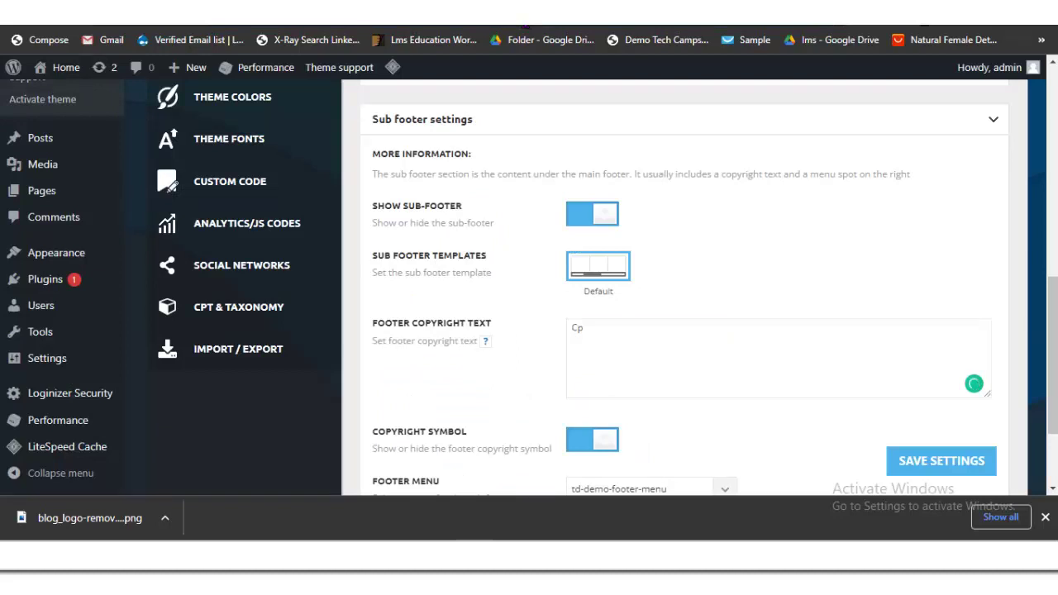
key("BackSpace")
type("opyright 2022 - All Rights")
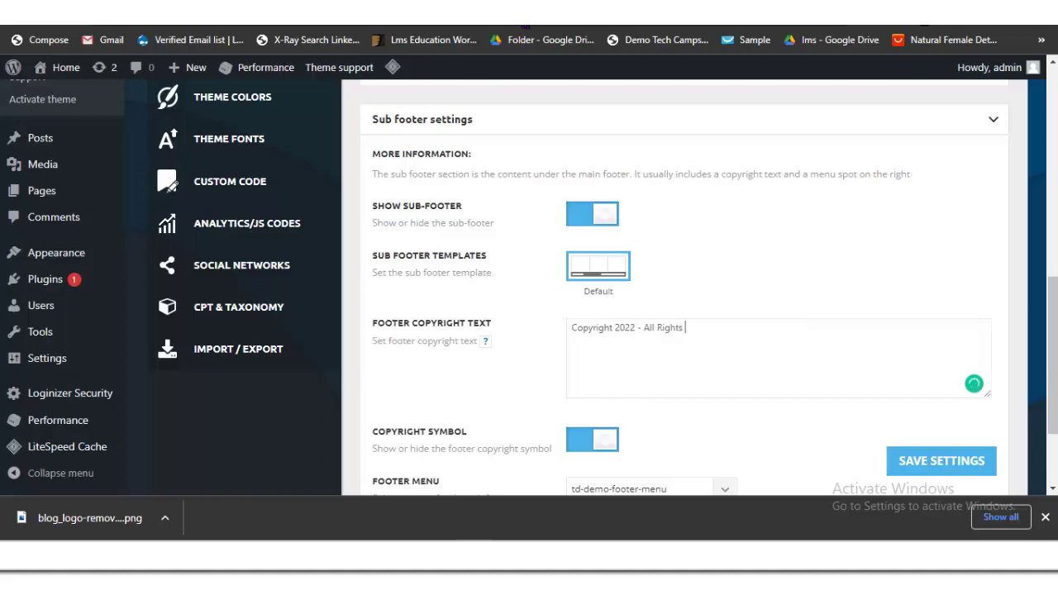
type(" Researv")
key("BackSpace")
key("BackSpace")
key("BackSpace")
type("rved")
type("- NaijaBlog")
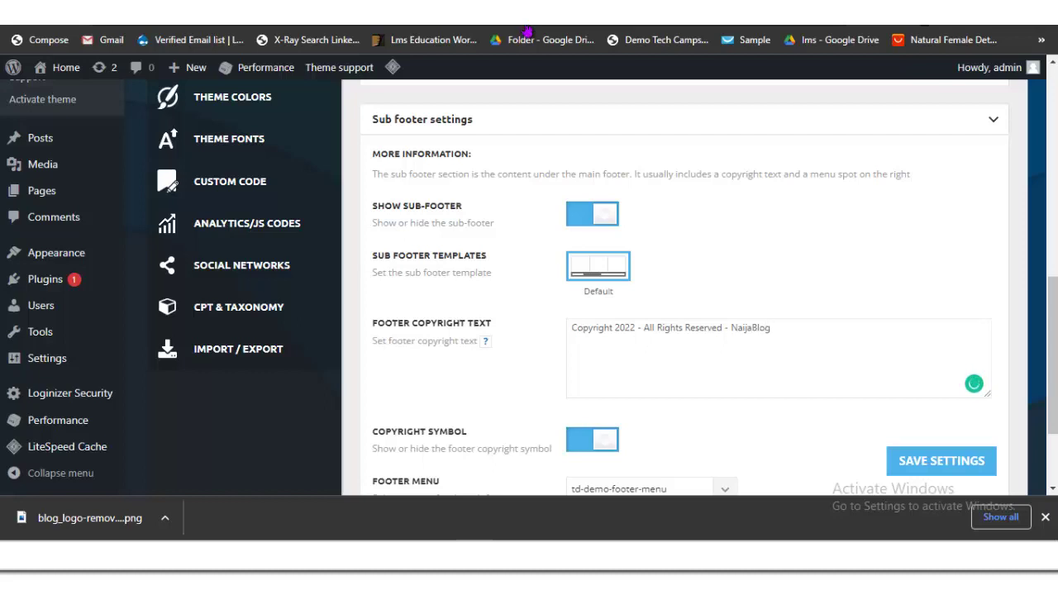
Step: Save the theme settings with the new footer copyright
scroll(526, 29, "down", 2)
left_click(955, 434)
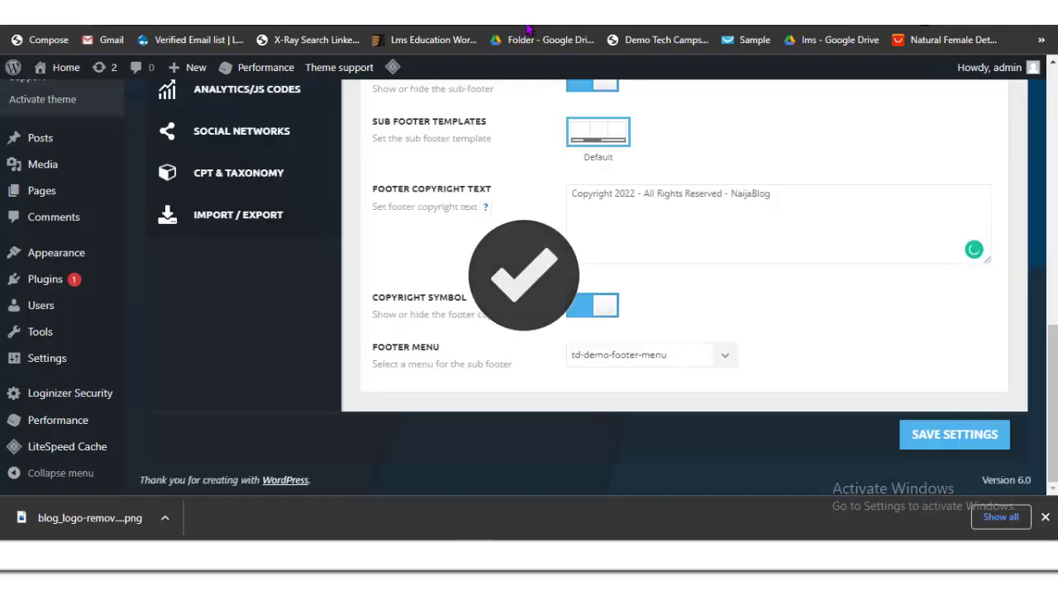
scroll(526, 29, "up", 2)
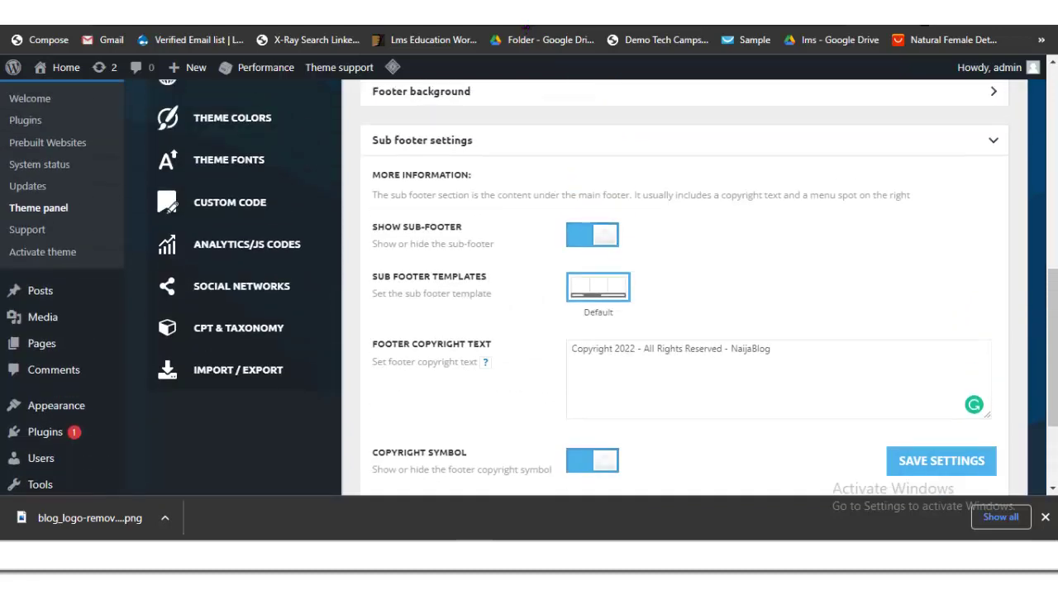
scroll(527, 29, "up", 2)
scroll(526, 29, "down", 3)
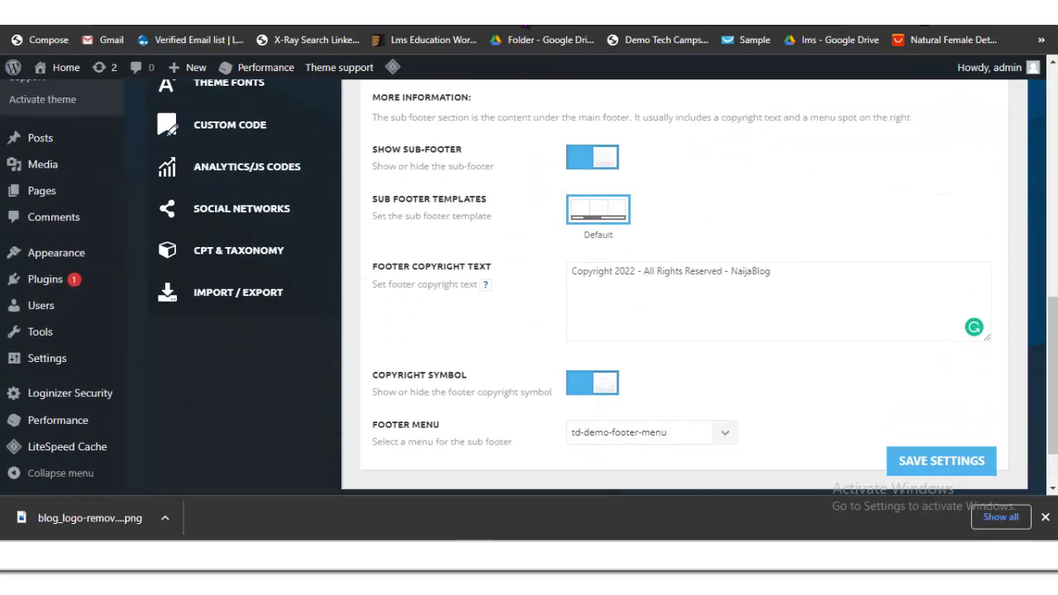
key("ctrl+Tab")
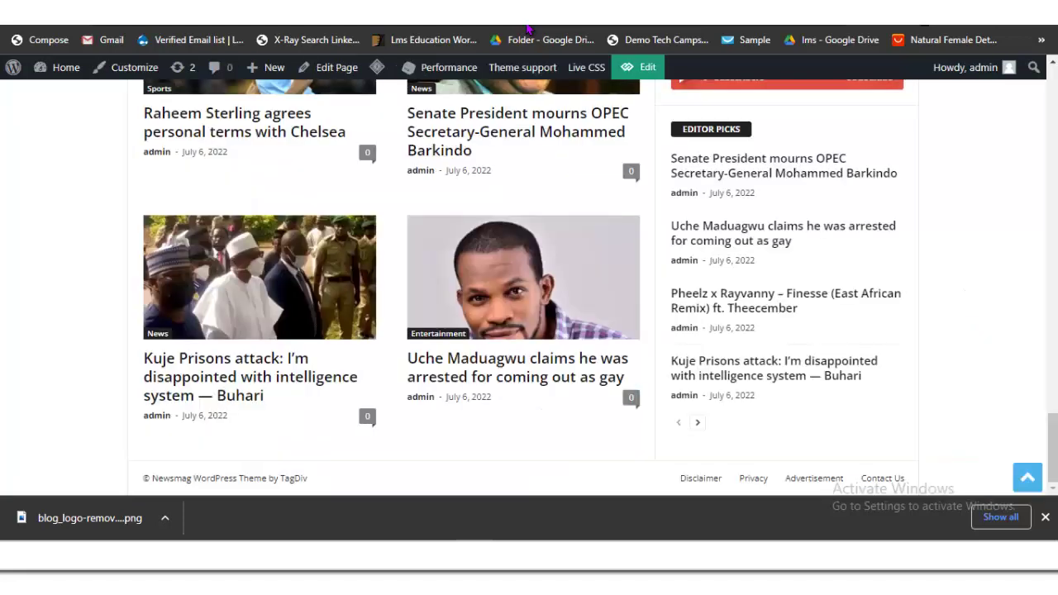
key("Tab")
key("Tab")
key("Tab")
key("Tab")
key("Tab")
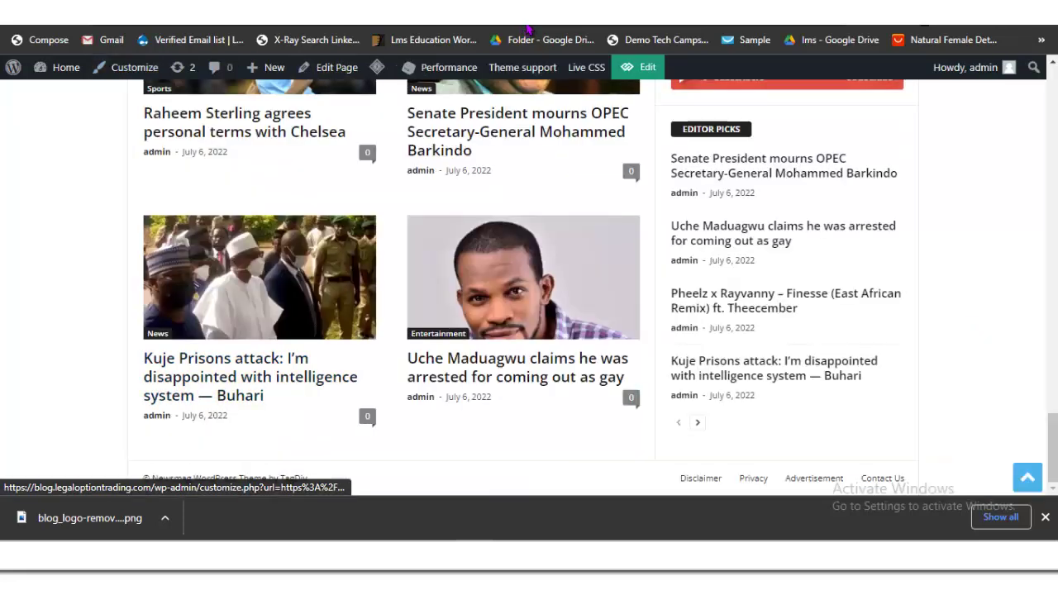
key("Return")
key("Tab")
key("Tab")
key("Tab")
key("Tab")
key("Tab")
key("Tab")
key("Tab")
key("Tab")
key("Tab")
key("Tab")
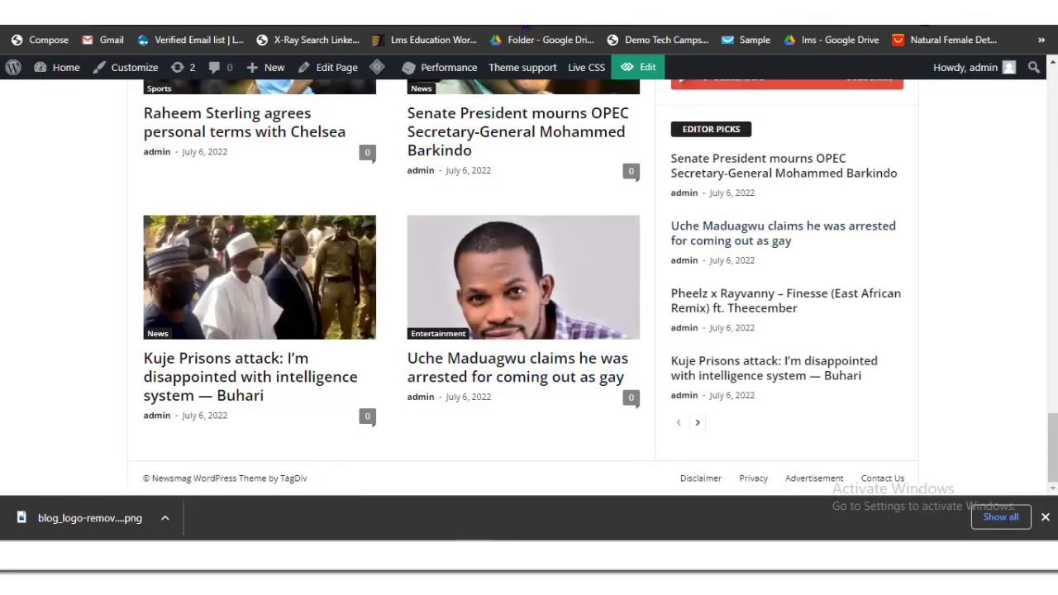
key("Tab")
key("Tab")
key("Tab")
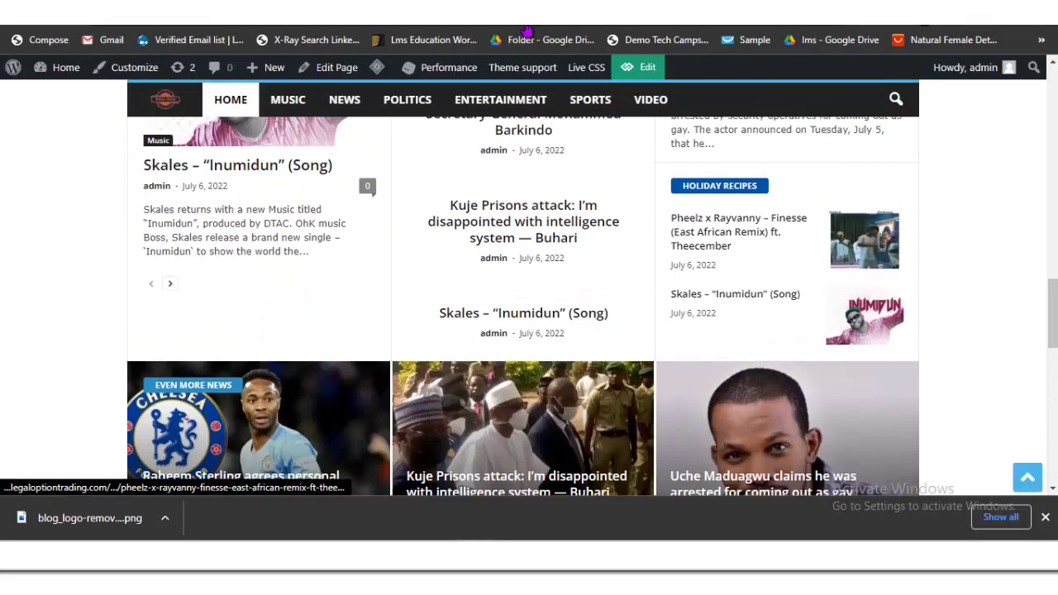
key("Tab")
key("Tab")
key("Tab")
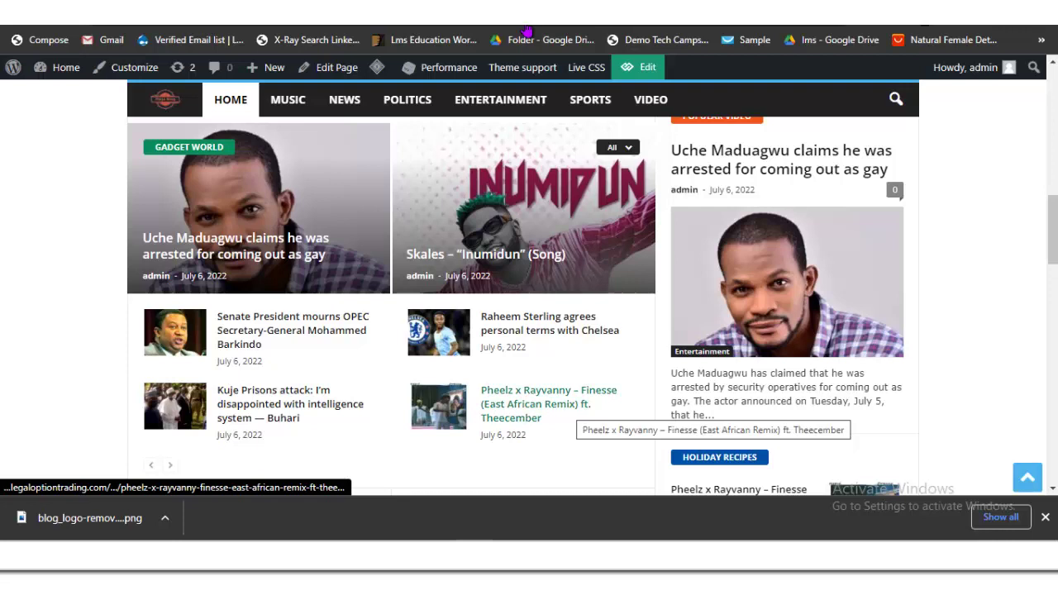
key("Tab")
key("Tab")
key("Tab")
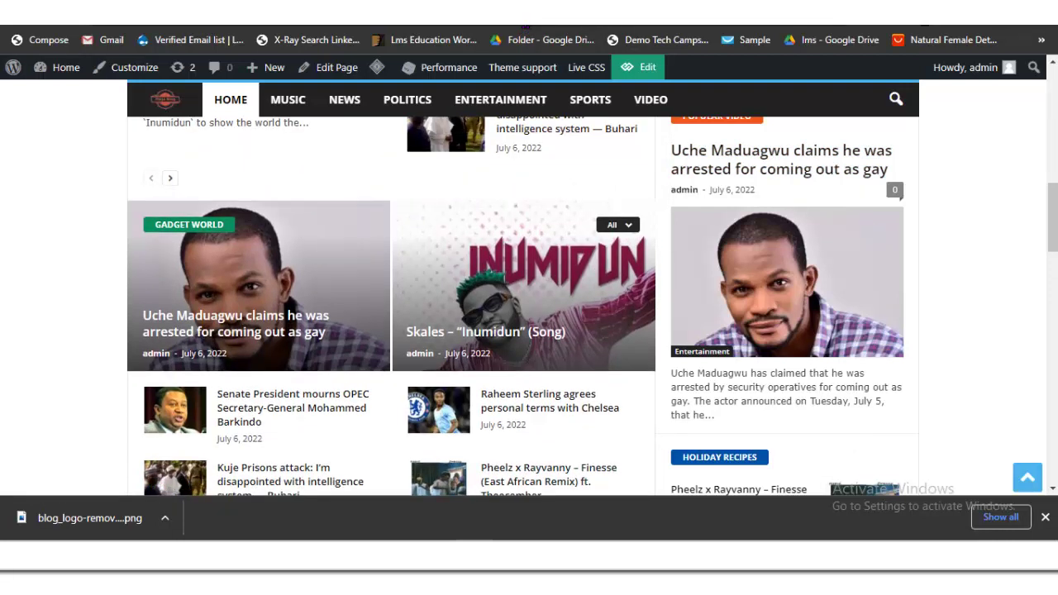
key("shift+Tab")
key("shift+Tab")
key("shift+Tab")
key("shift+Tab")
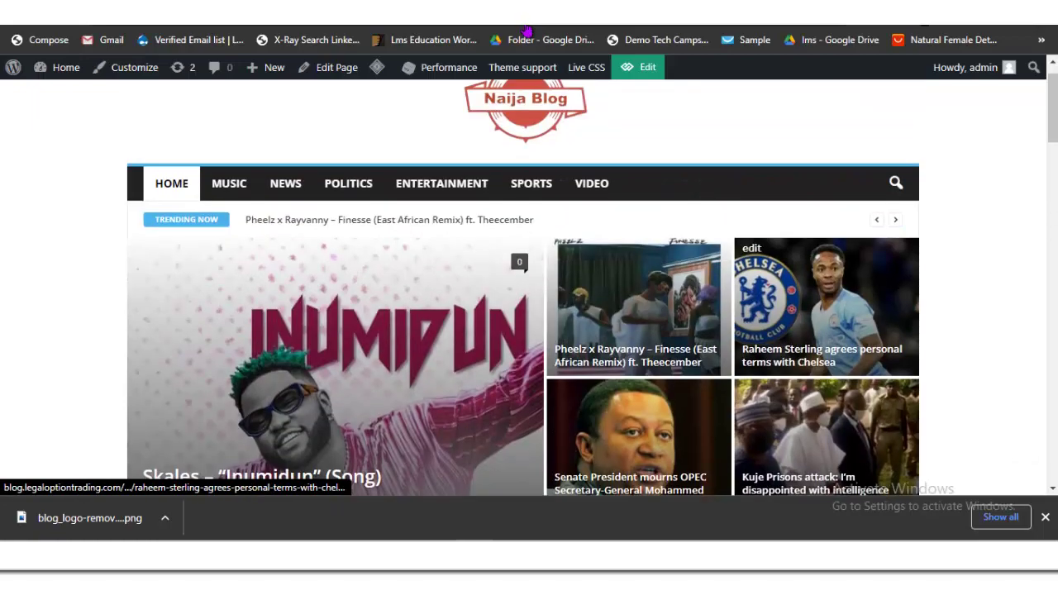
key("Tab")
key("Tab")
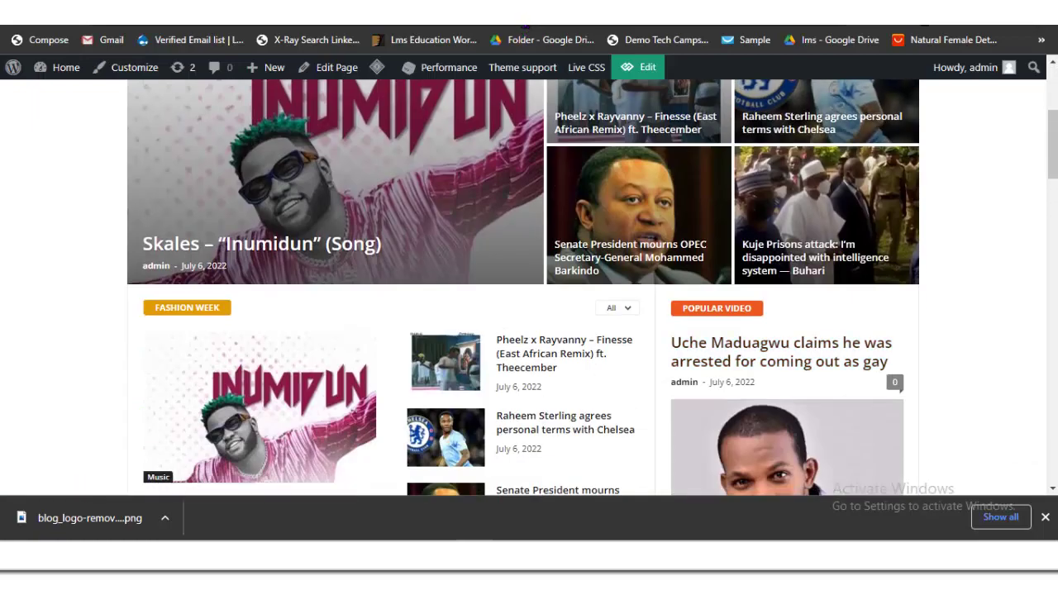
key("Tab")
key("Tab")
key("Tab")
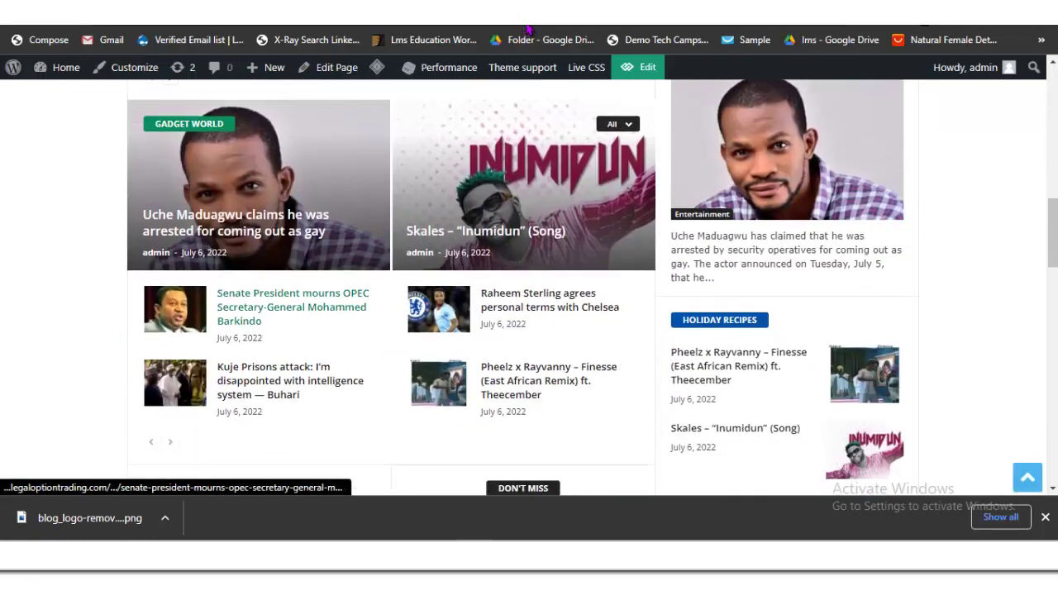
key("Tab")
key("Tab")
key("Tab")
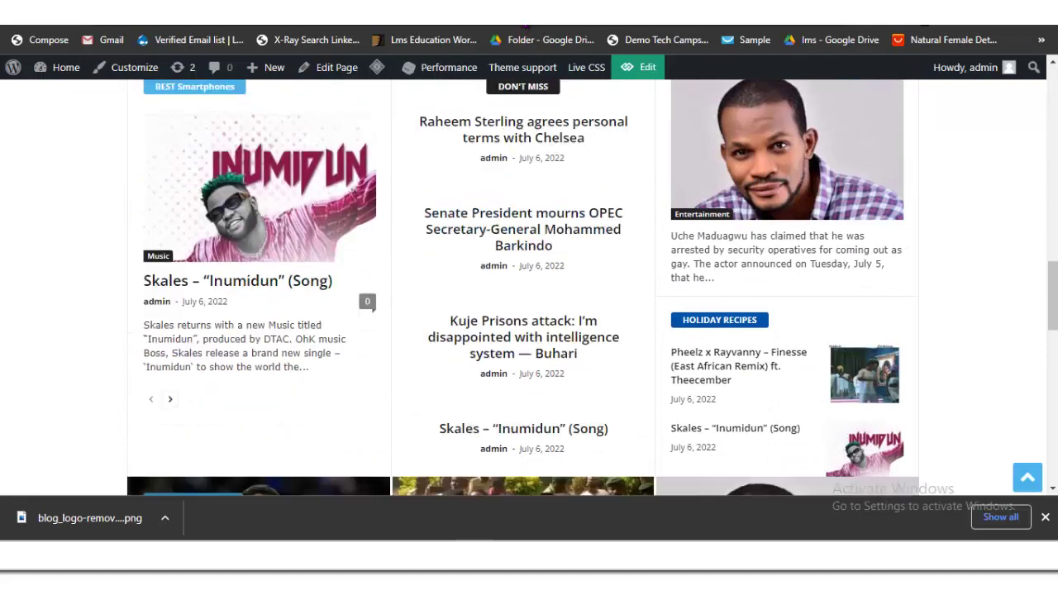
key("Tab")
key("Tab")
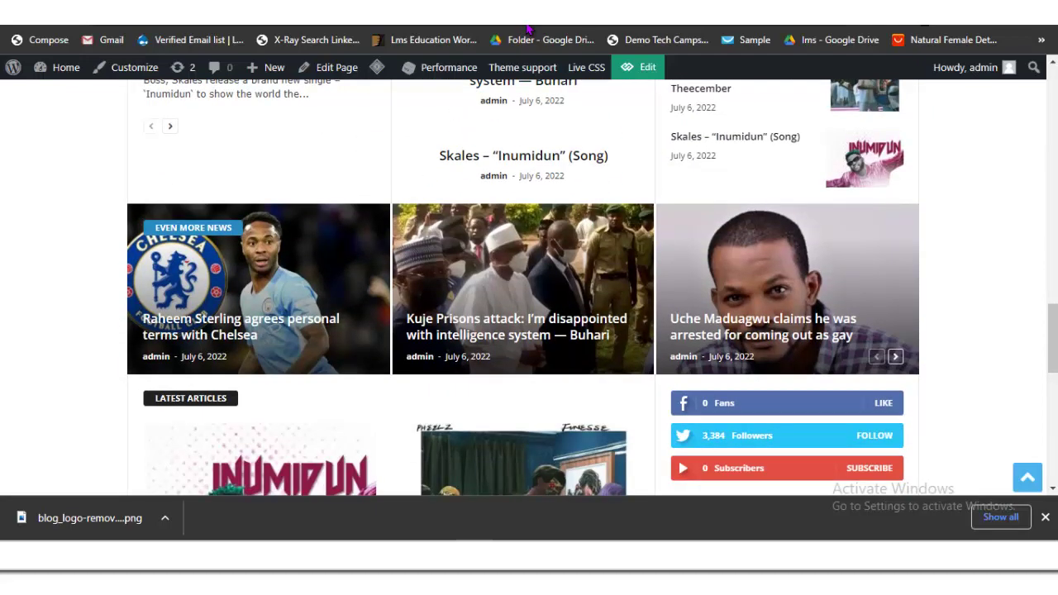
key("Tab")
key("Tab")
key("Tab")
key("Tab")
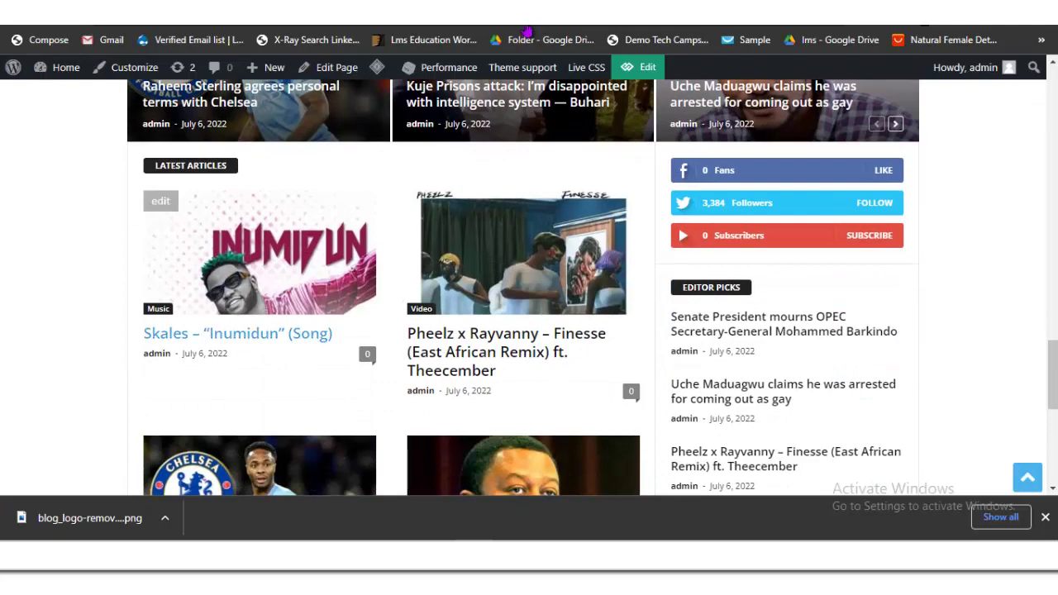
key("Tab")
key("Tab")
key("Tab")
key("Tab")
key("Tab")
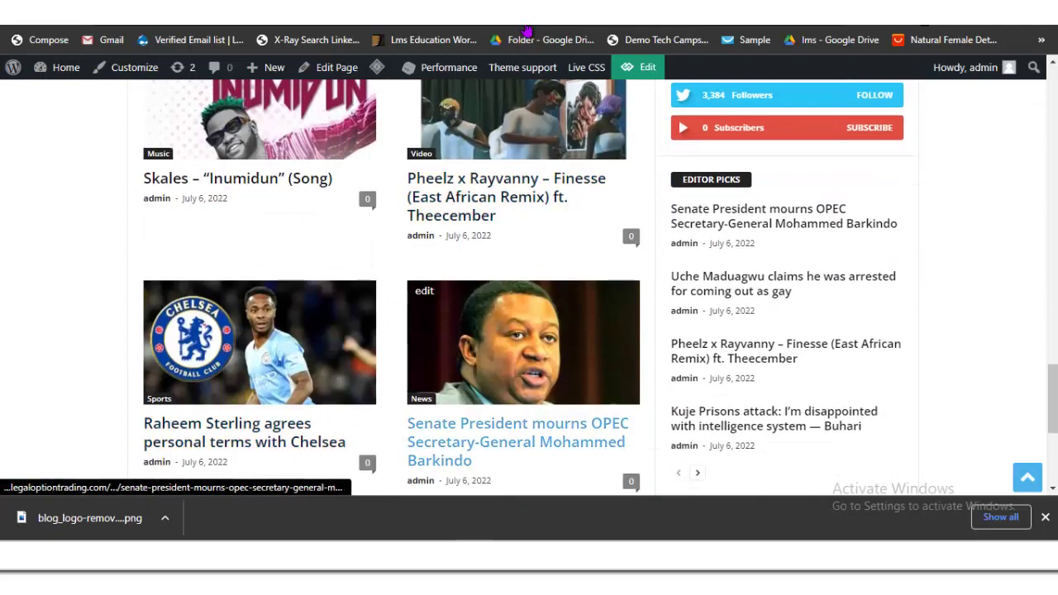
key("shift+Tab")
key("shift+Tab")
key("shift+Tab")
key("shift+Tab")
key("Tab")
key("Tab")
key("Tab")
key("Tab")
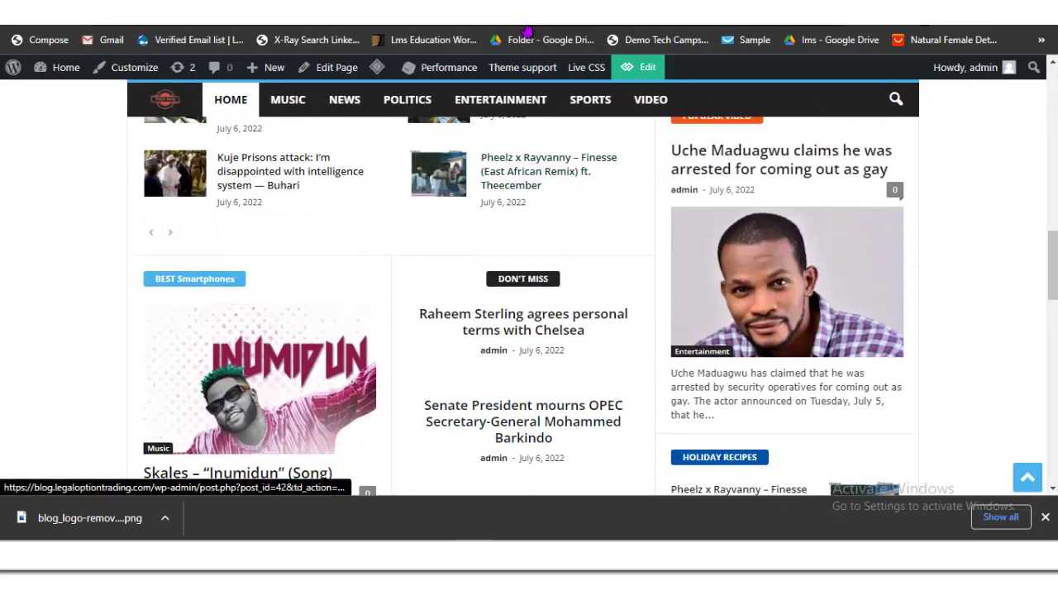
Step: Open the homepage in tagDiv Composer and select the FASHION WEEK block
key("shift+Tab")
key("shift+Tab")
key("shift+Tab")
key("shift+Tab")
key("Tab")
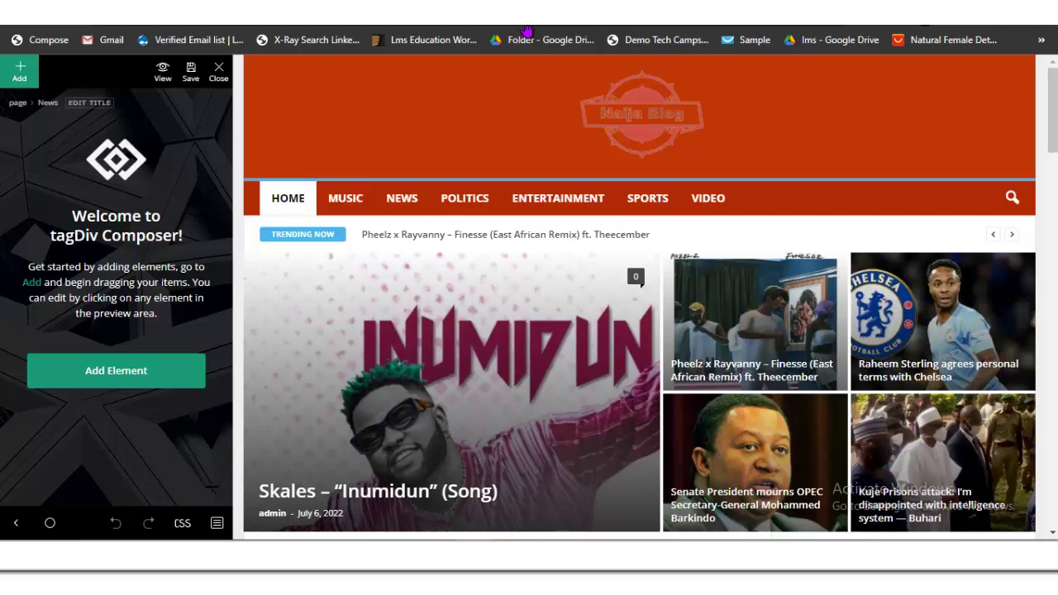
scroll(527, 31, "down", 5)
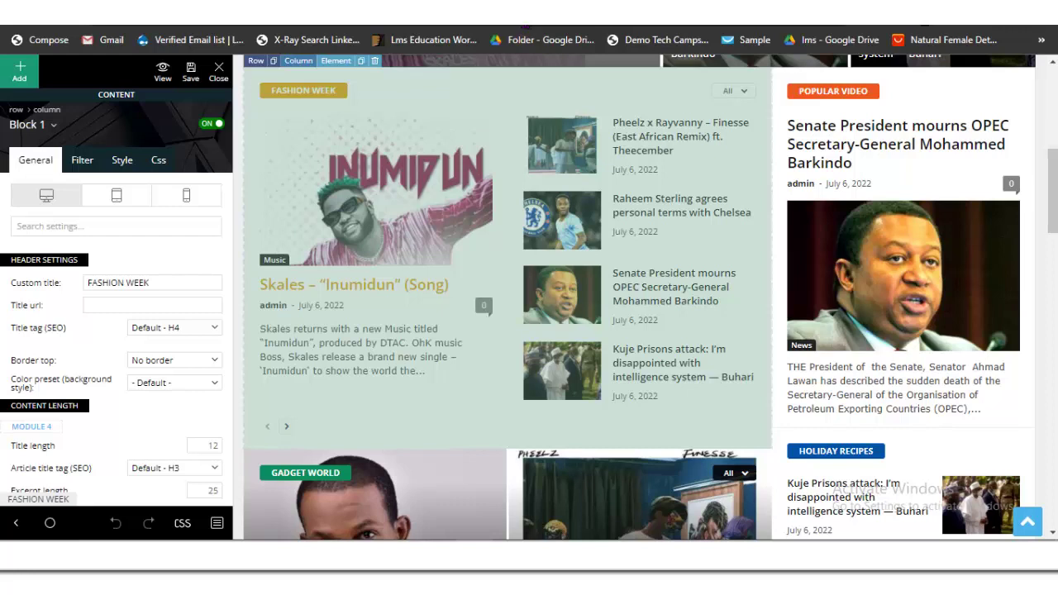
Step: Change the block's custom title from FASHION WEEK to 'Entertainment'
double_click(138, 283)
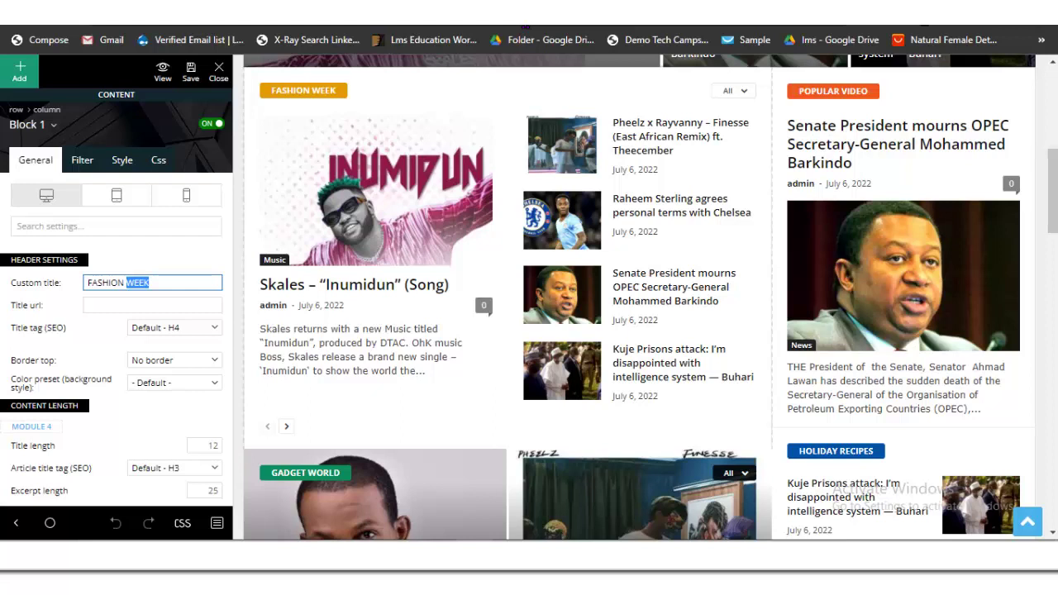
key("ctrl+a")
key("BackSpace")
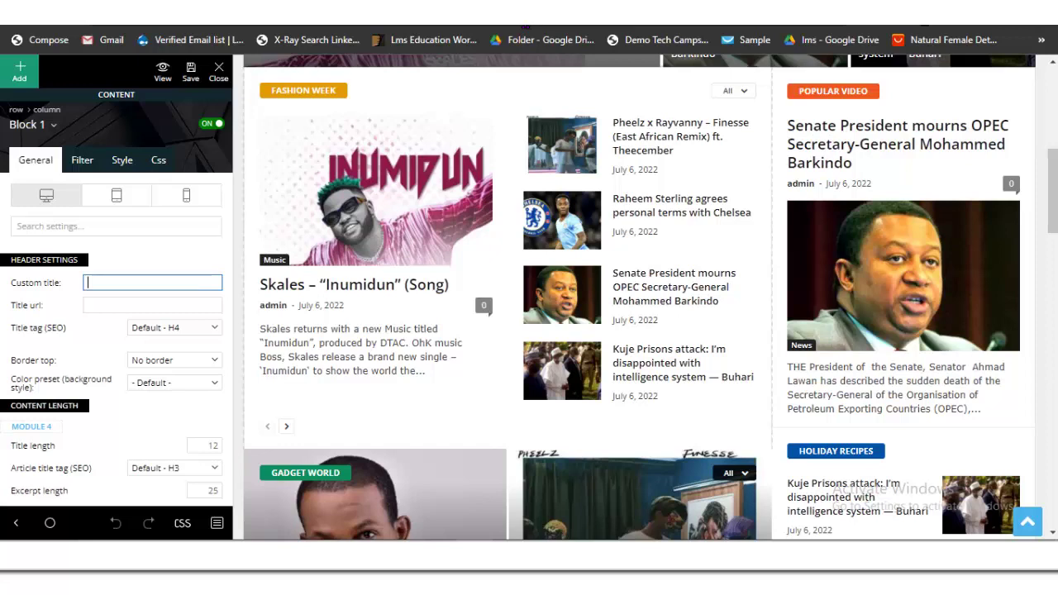
type("er")
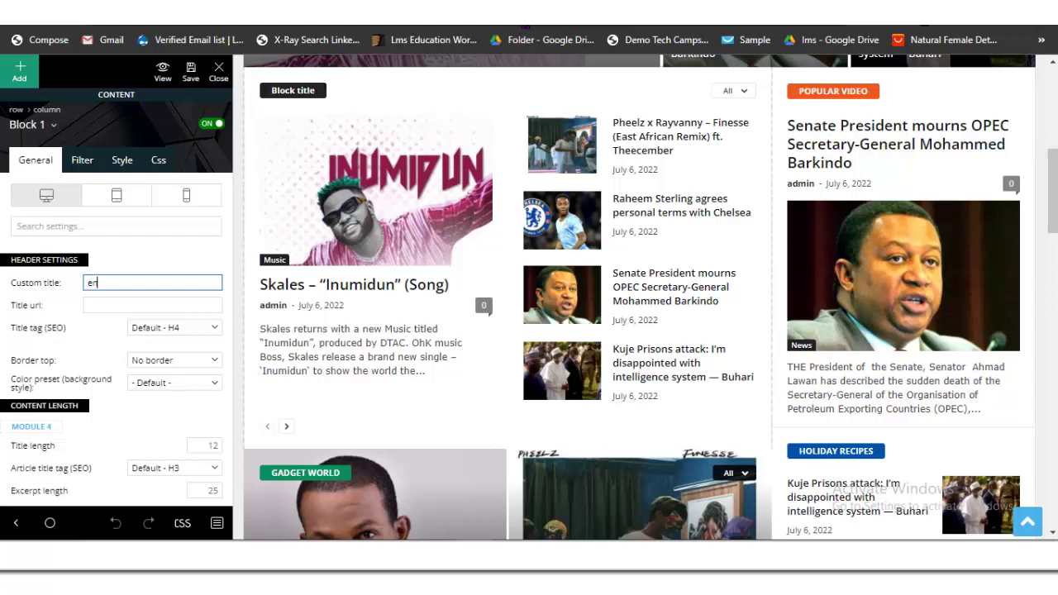
type("tertainment")
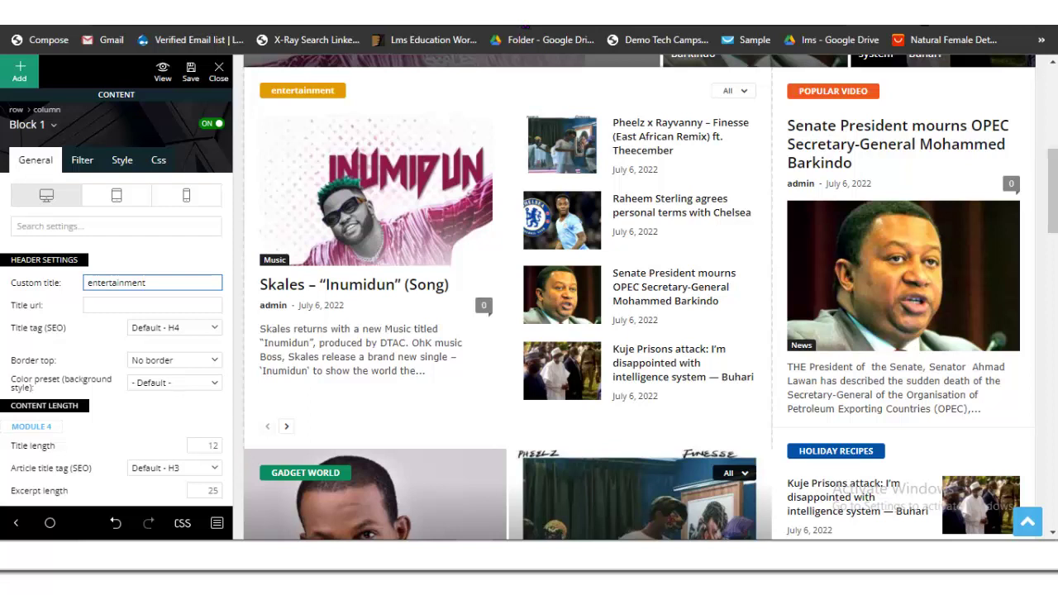
key("BackSpace")
type("E")
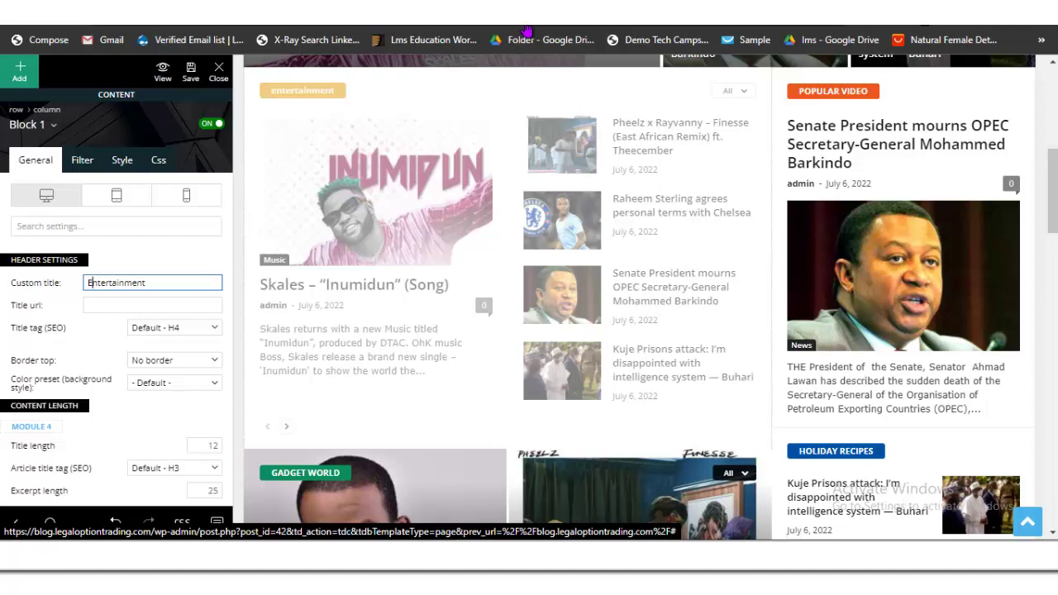
left_click(82, 159)
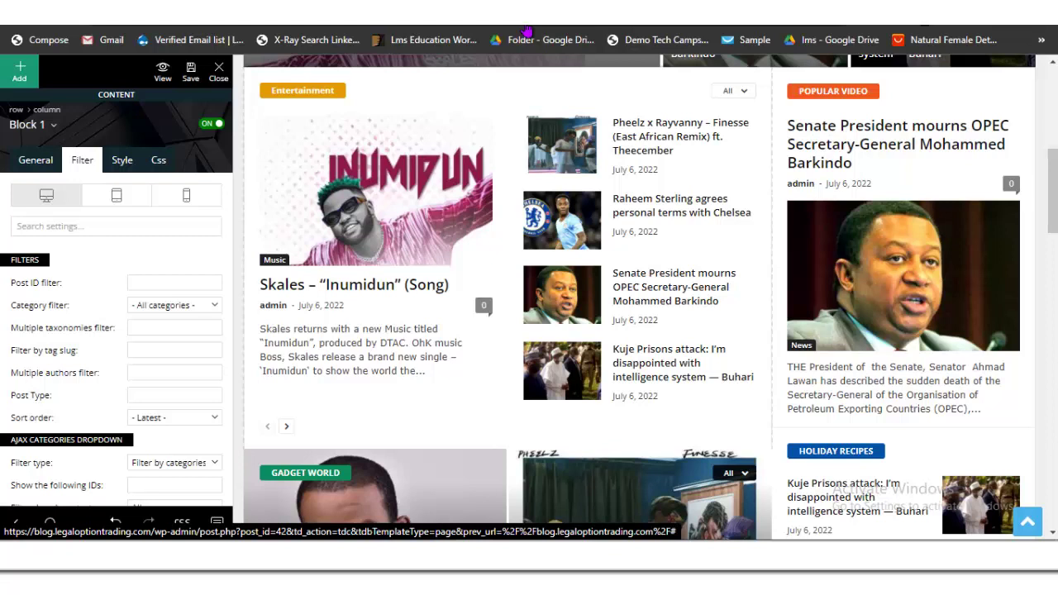
Step: Leave the Category filter on All categories and save the homepage layout
key("alt+Down")
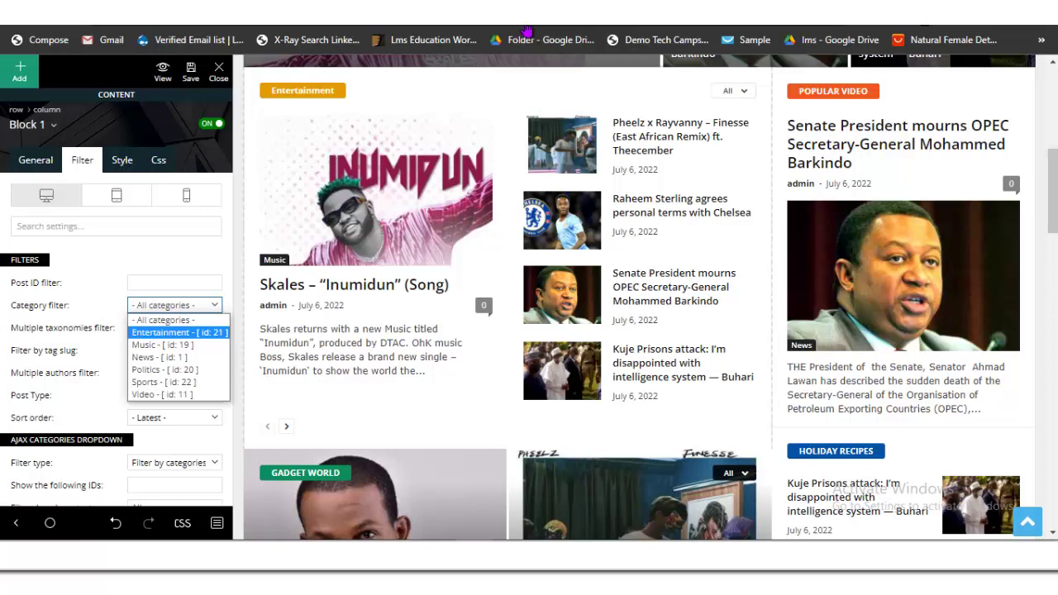
scroll(507, 298, "down", 5)
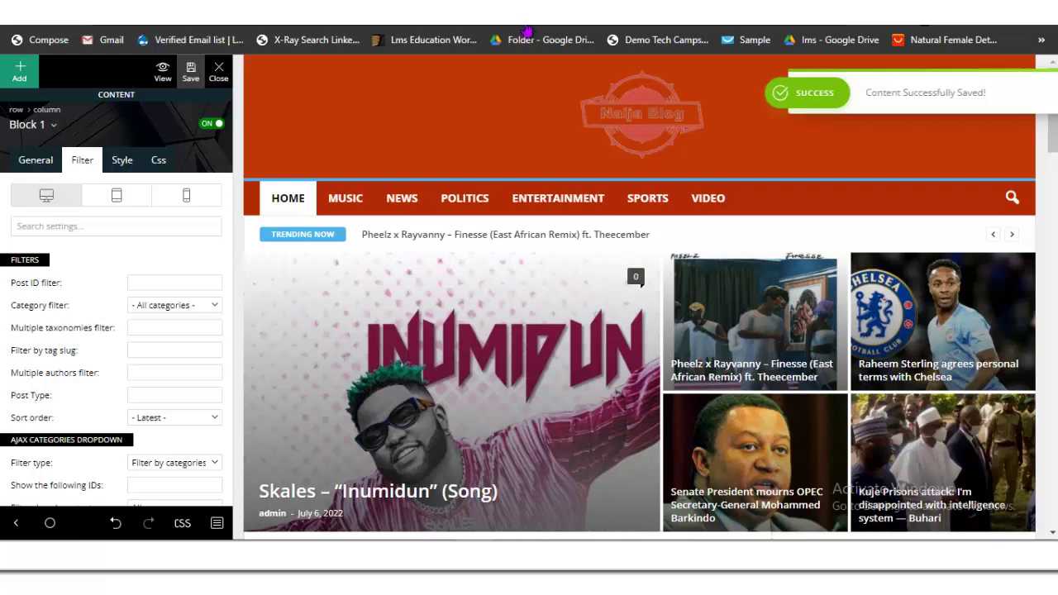
Step: Close tagDiv Composer and scroll the live homepage down to the footer and back
left_click(218, 72)
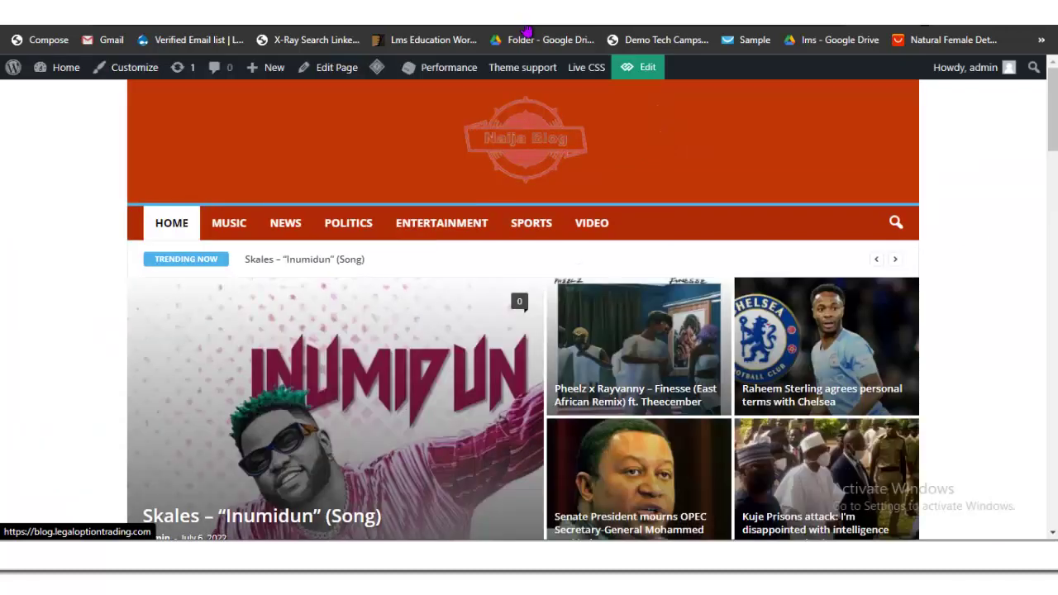
scroll(529, 331, "down", 10)
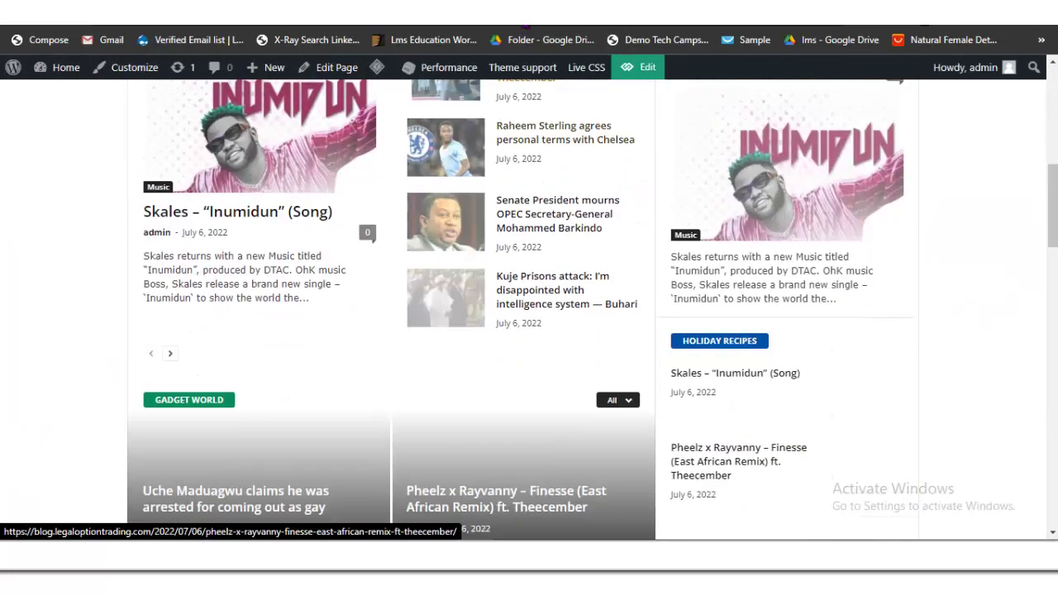
scroll(529, 330, "down", 10)
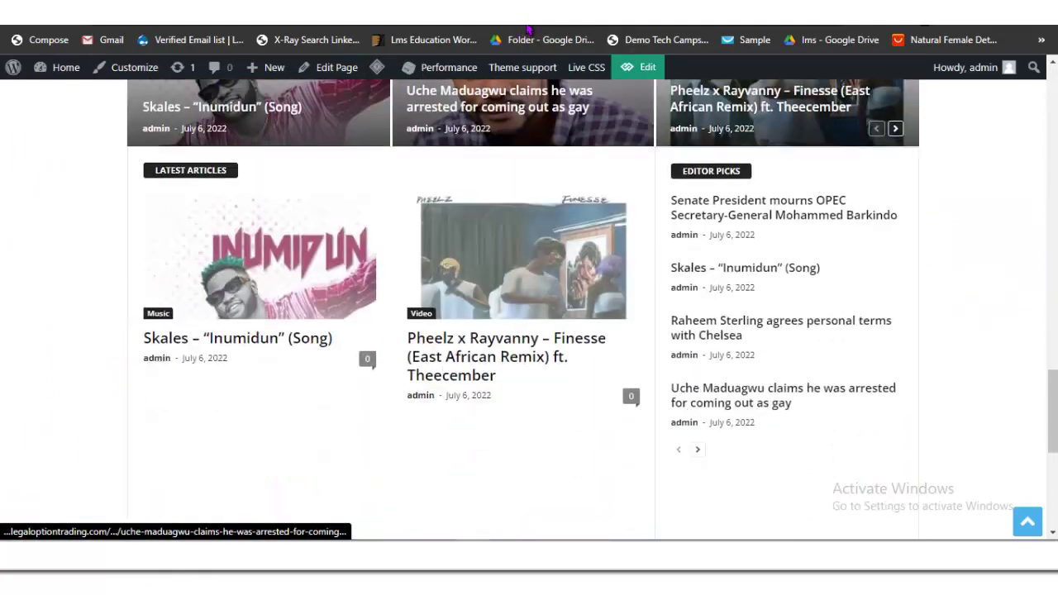
scroll(529, 330, "down", 2)
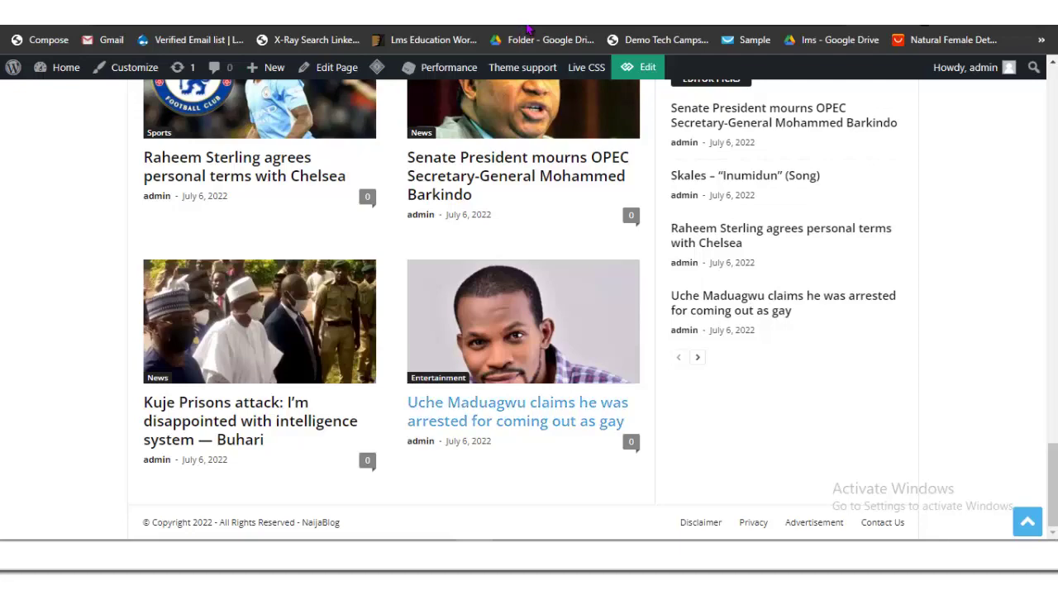
scroll(516, 413, "up", 10)
scroll(523, 310, "up", 5)
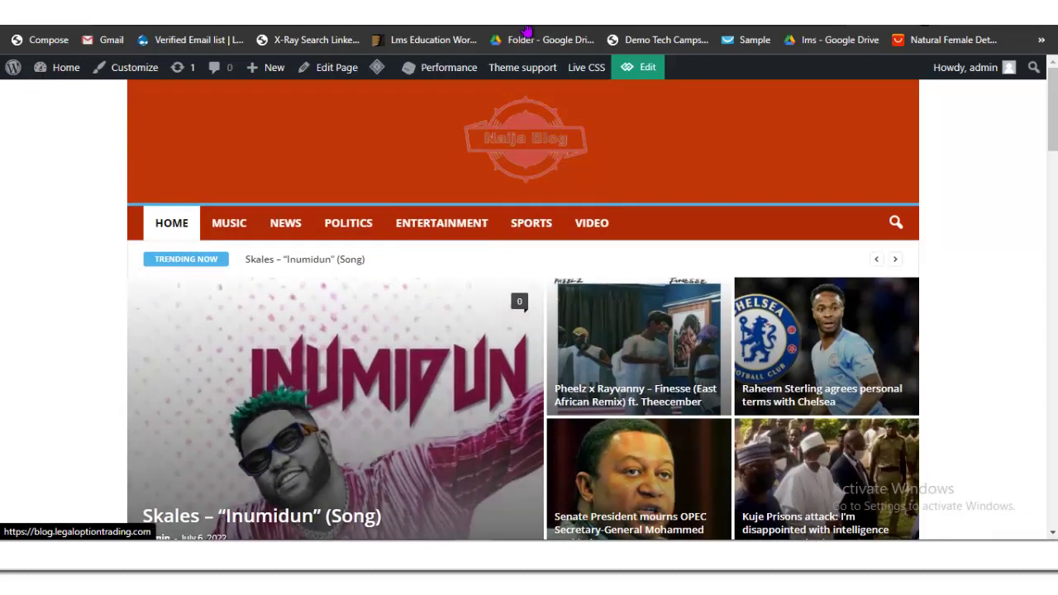
Step: Set the Header Background Color to white (#ffffff) in Theme Colors and save the settings
key("alt+Left")
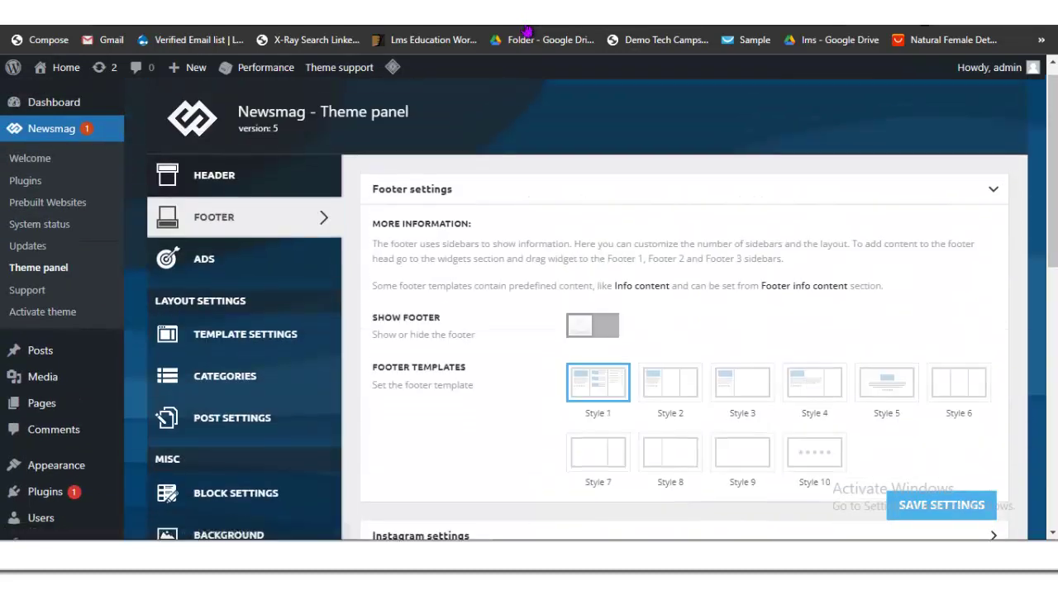
key("Tab")
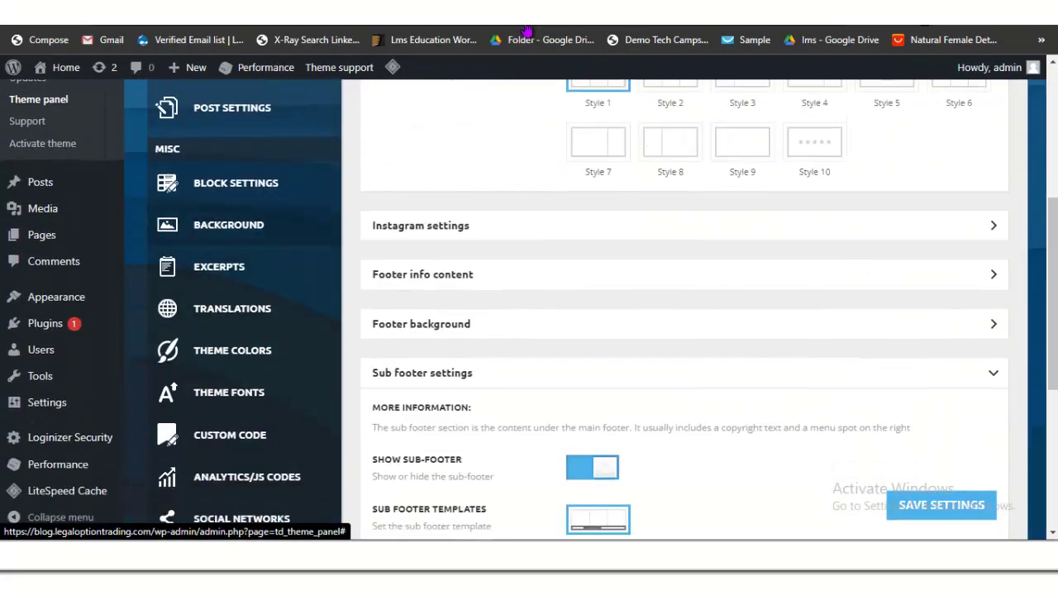
key("Return")
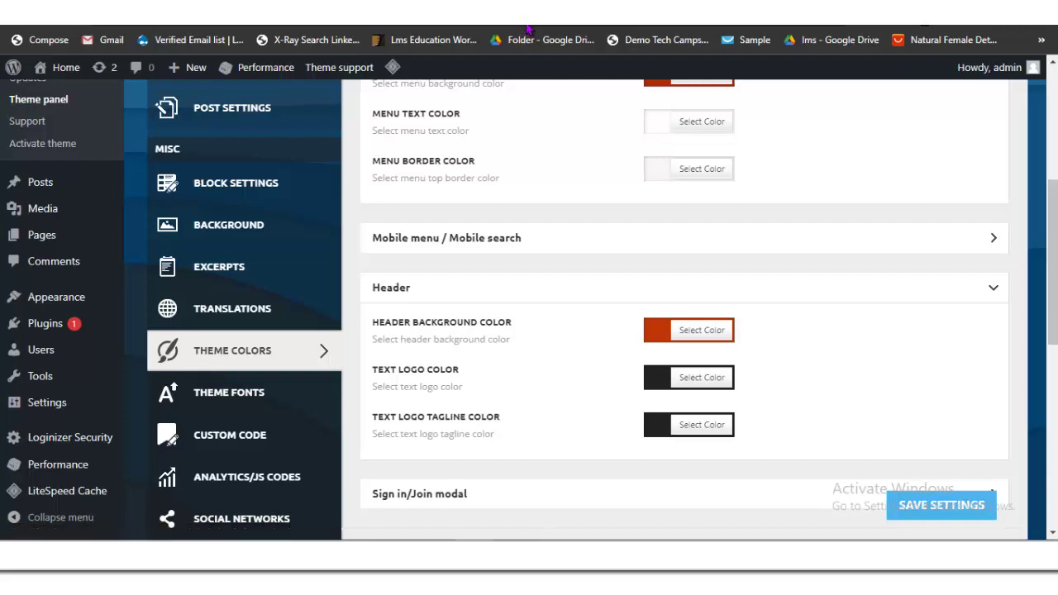
key("Return")
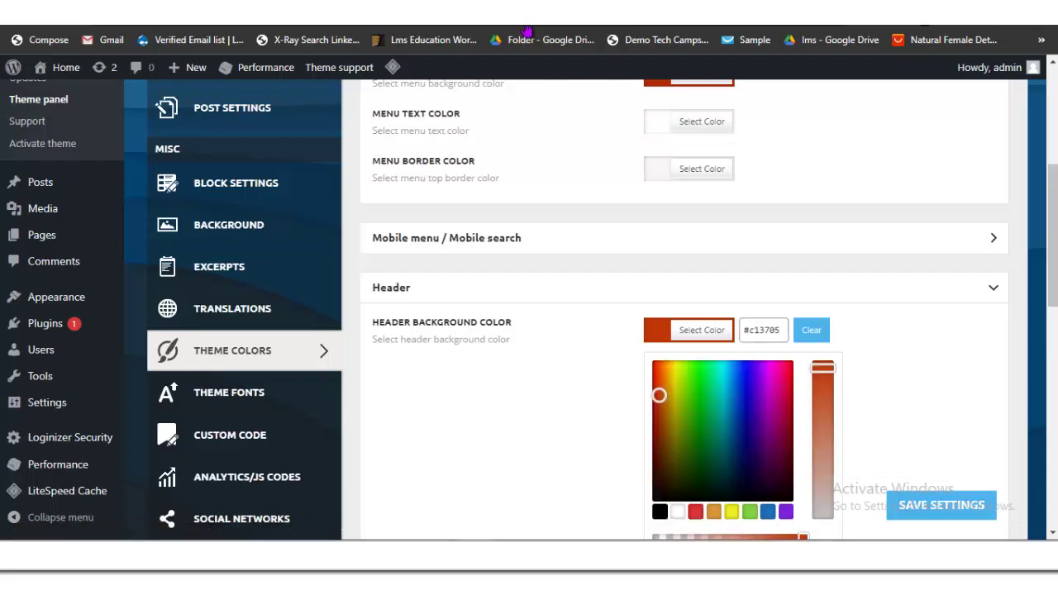
key("Return")
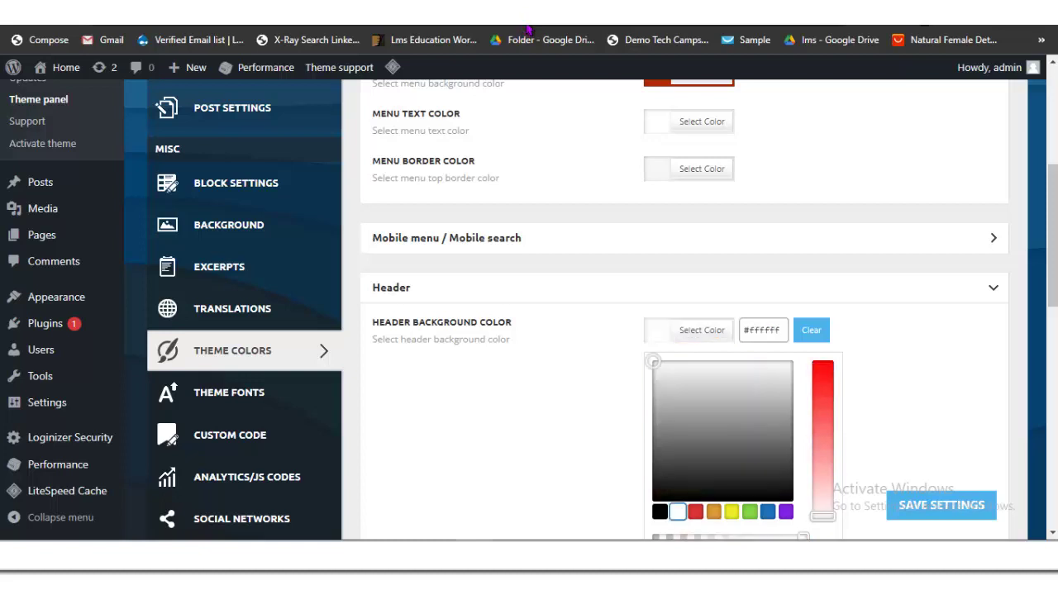
key("Return")
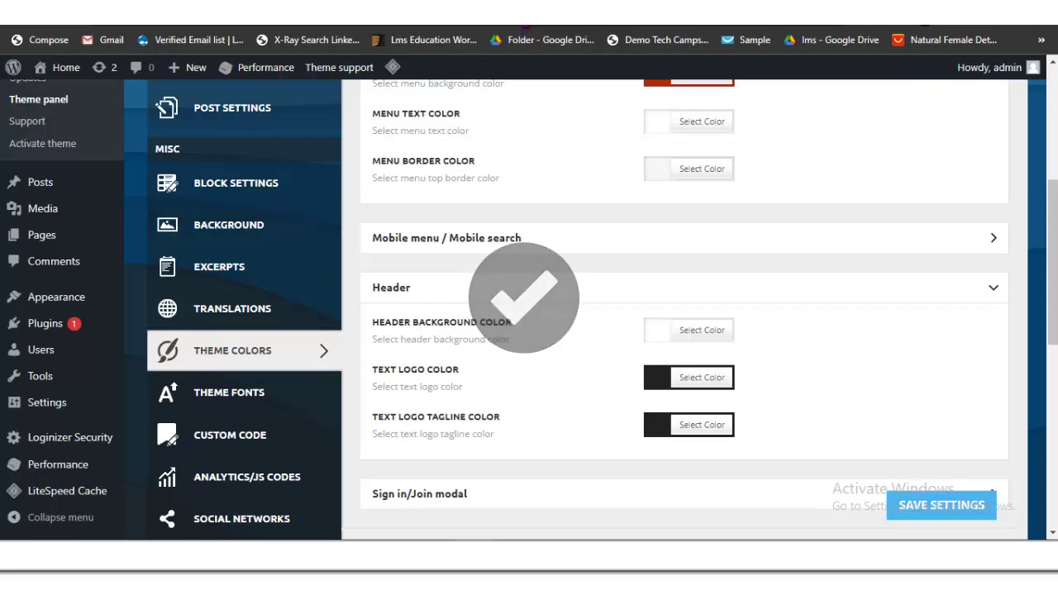
scroll(527, 30, "up", 3)
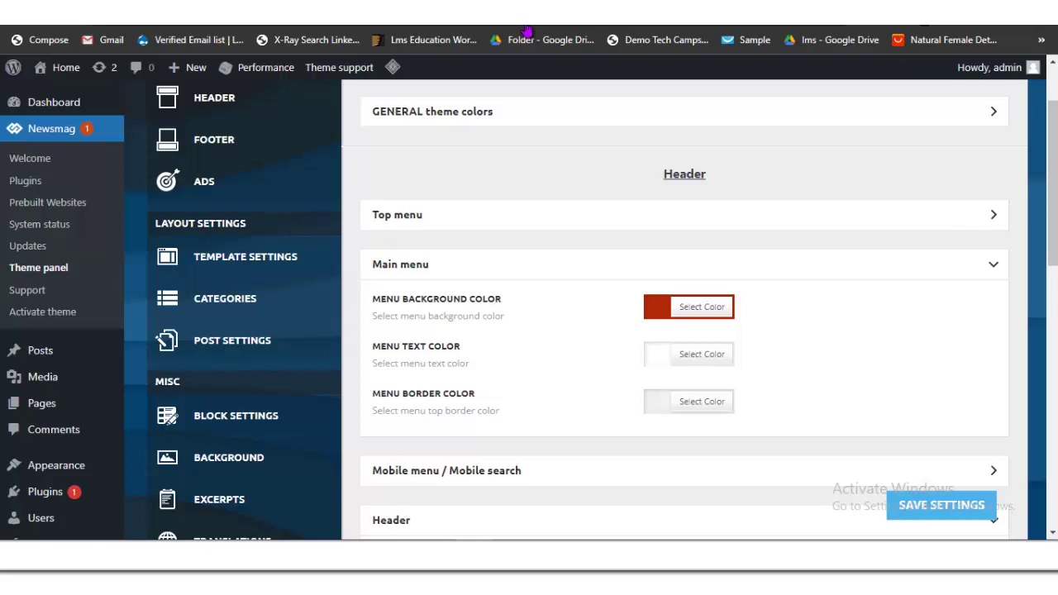
scroll(528, 31, "down", 2)
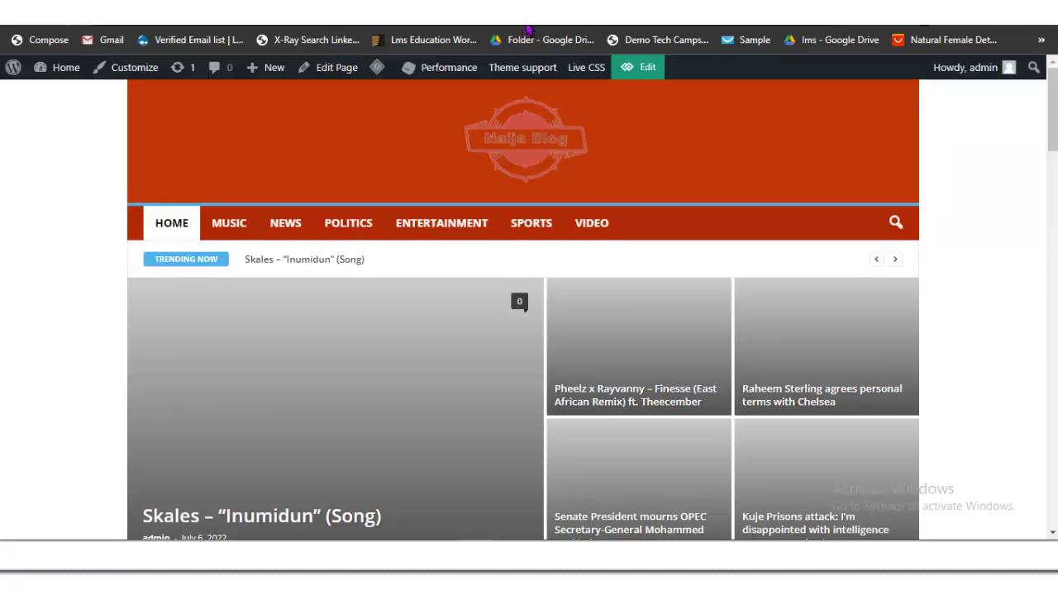
Step: Scroll through the homepage to review the still-red header and menu
scroll(523, 181, "down", 15)
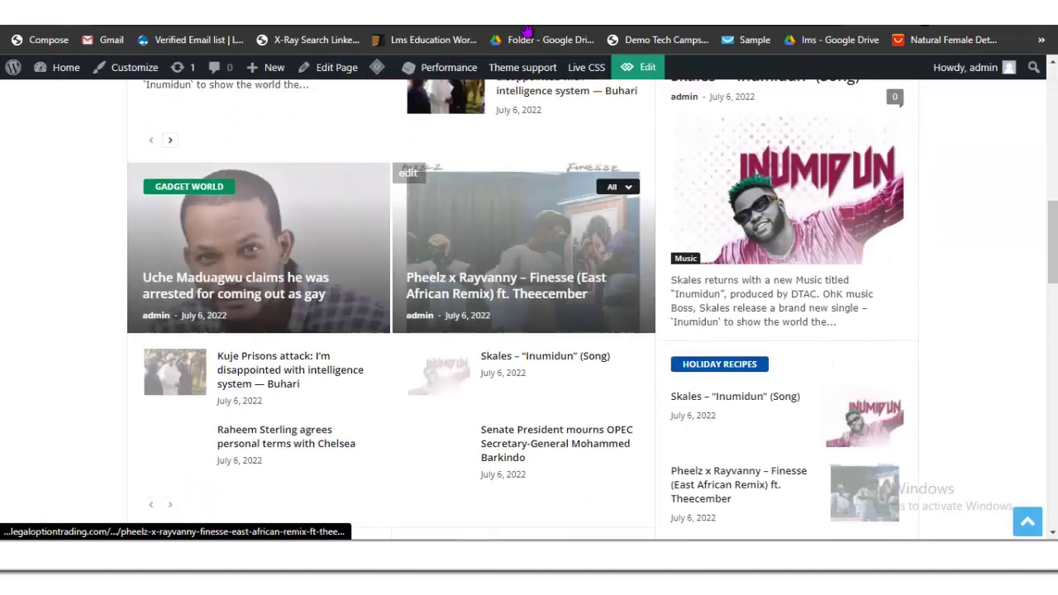
scroll(523, 331, "down", 5)
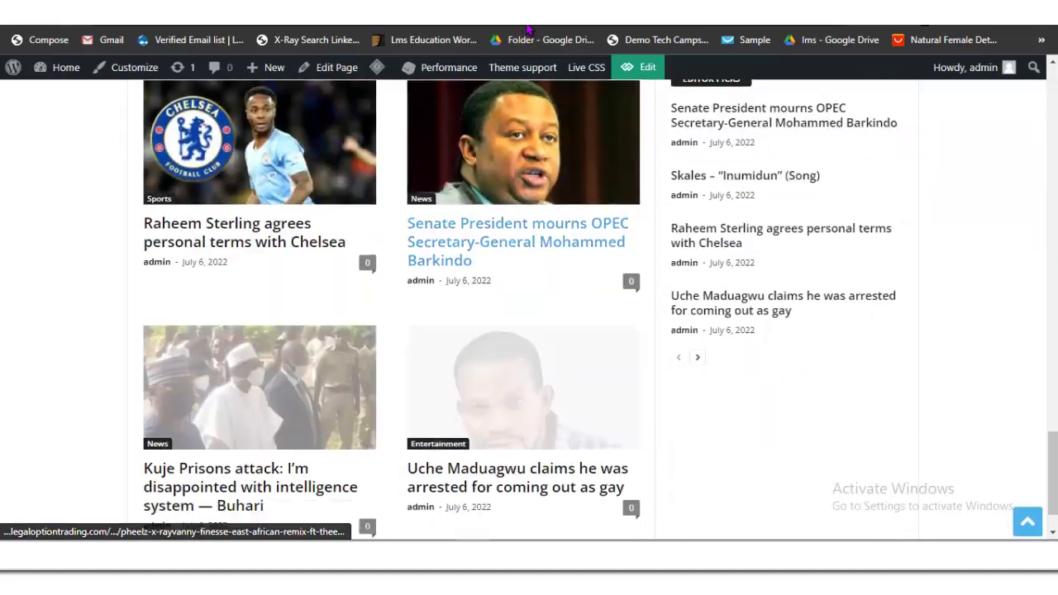
scroll(523, 413, "up", 20)
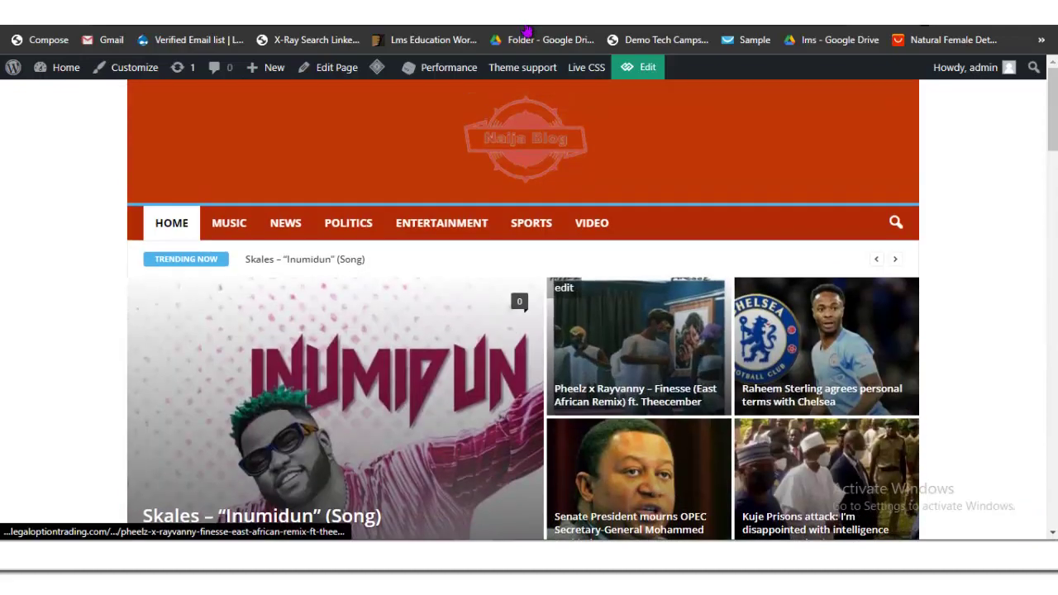
scroll(523, 258, "down", 10)
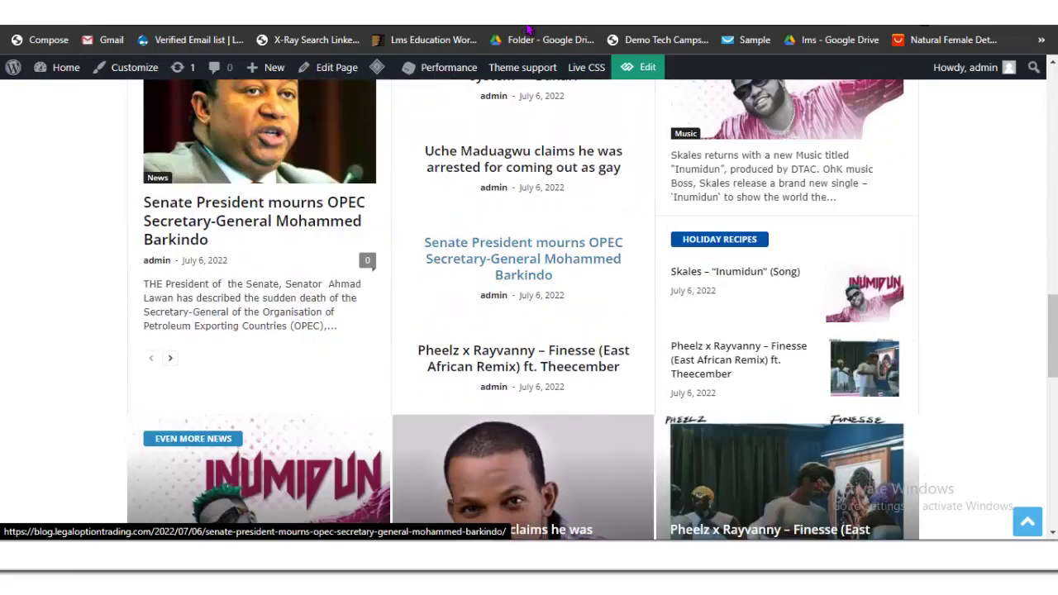
scroll(523, 258, "down", 10)
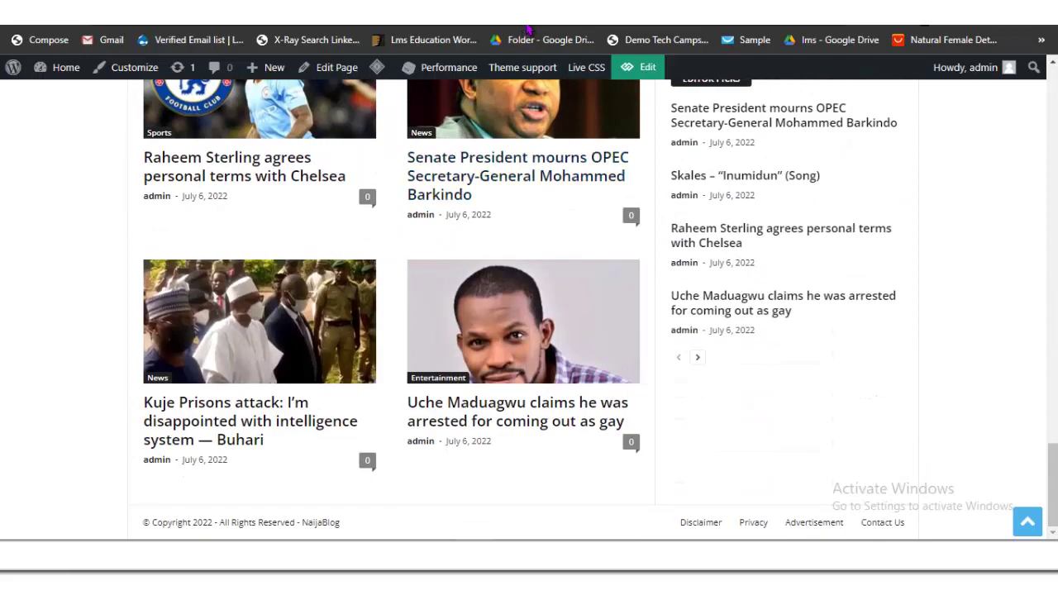
scroll(520, 411, "up", 5)
scroll(521, 411, "up", 10)
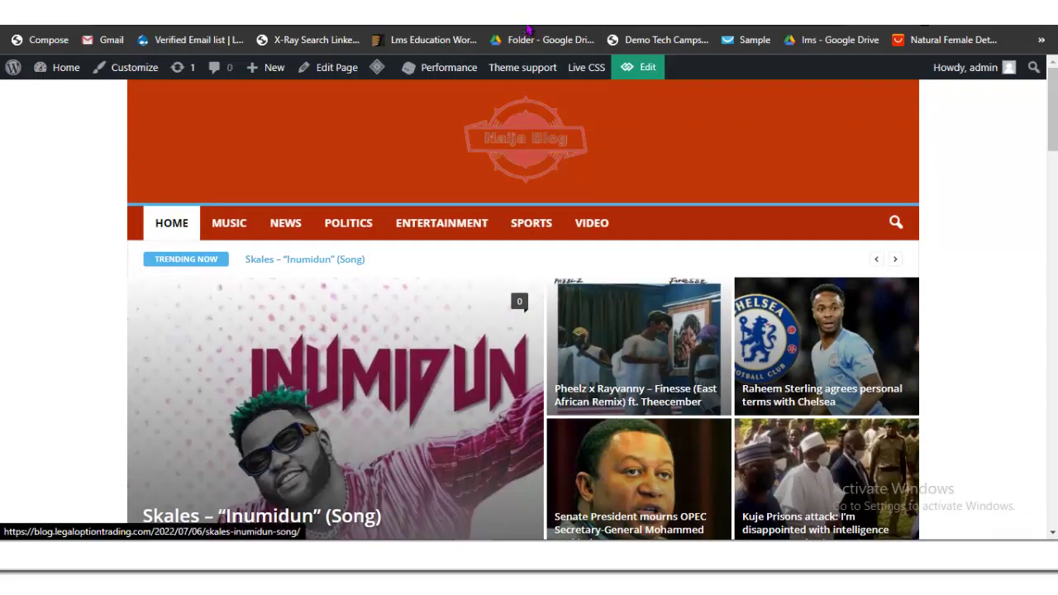
scroll(520, 372, "down", 2)
scroll(520, 372, "up", 2)
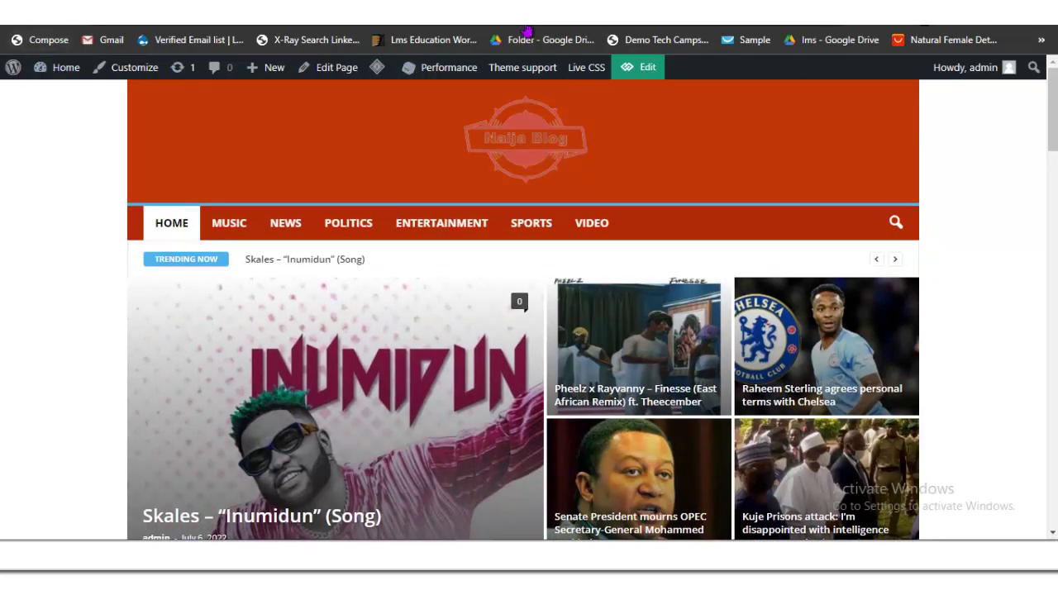
Step: Reload the homepage and page down through the articles to Latest Articles
key("F5")
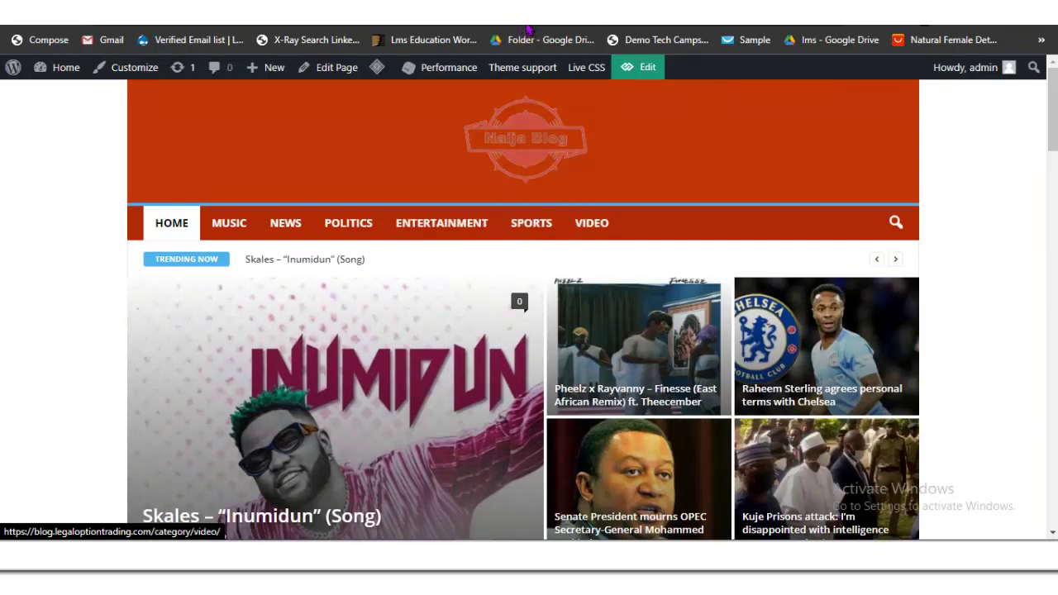
key("Page_Down")
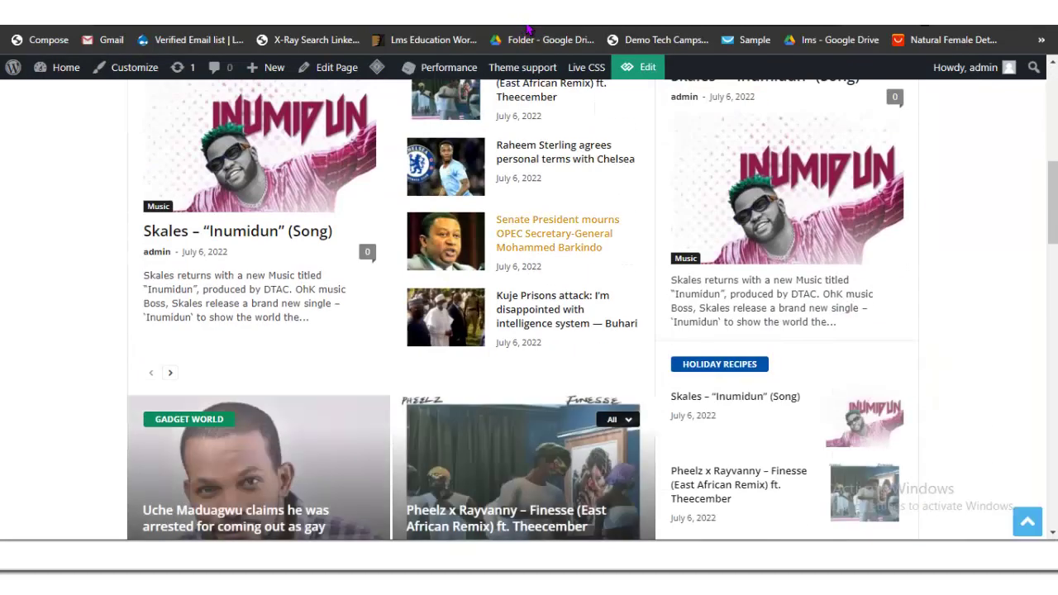
key("Page_Down")
key("Page_Down")
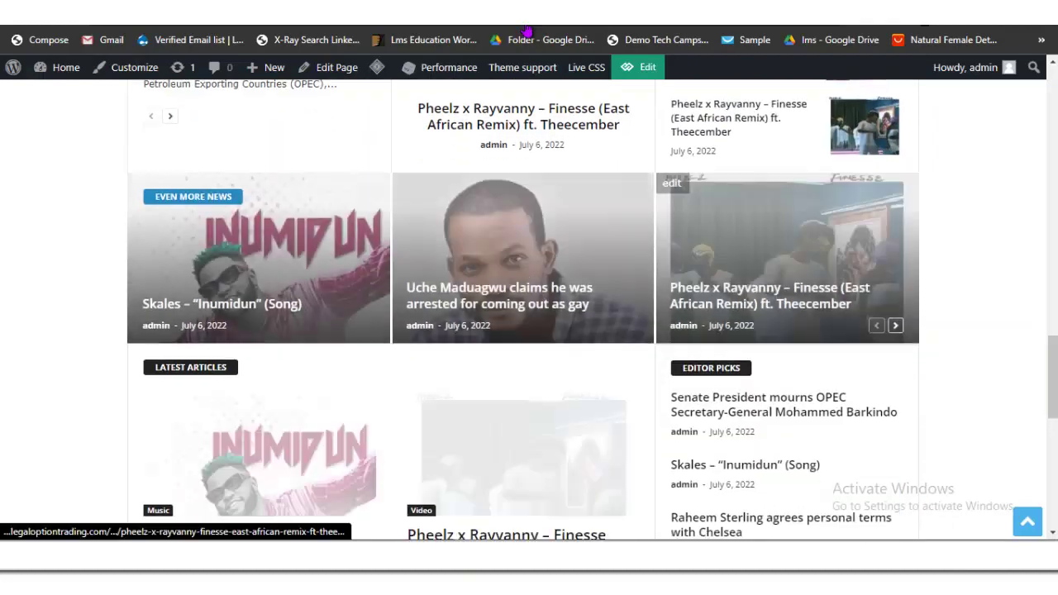
key("Page_Down")
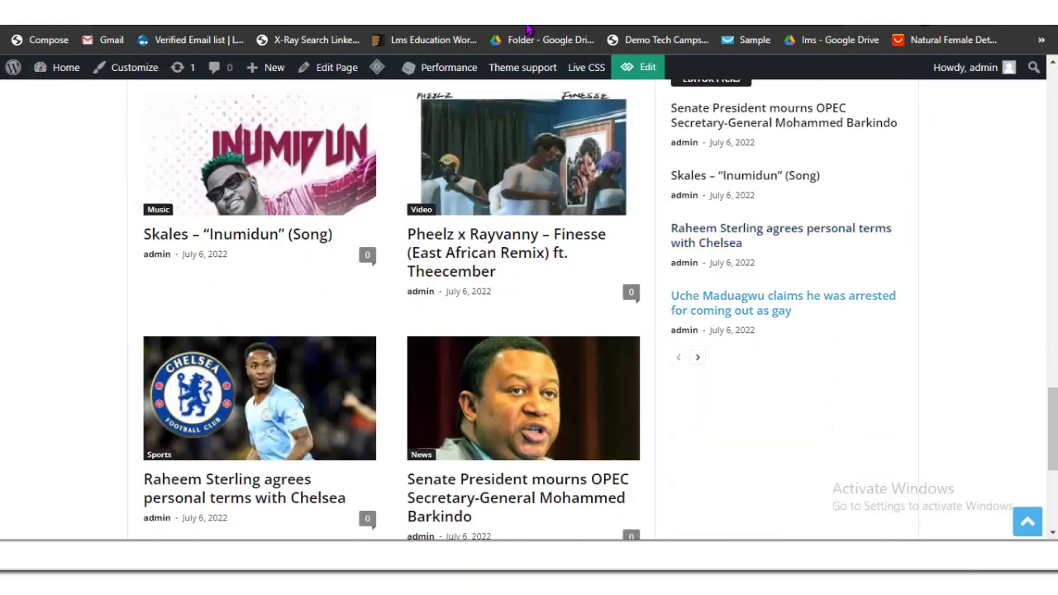
key("Page_Down")
key("Up")
key("Up")
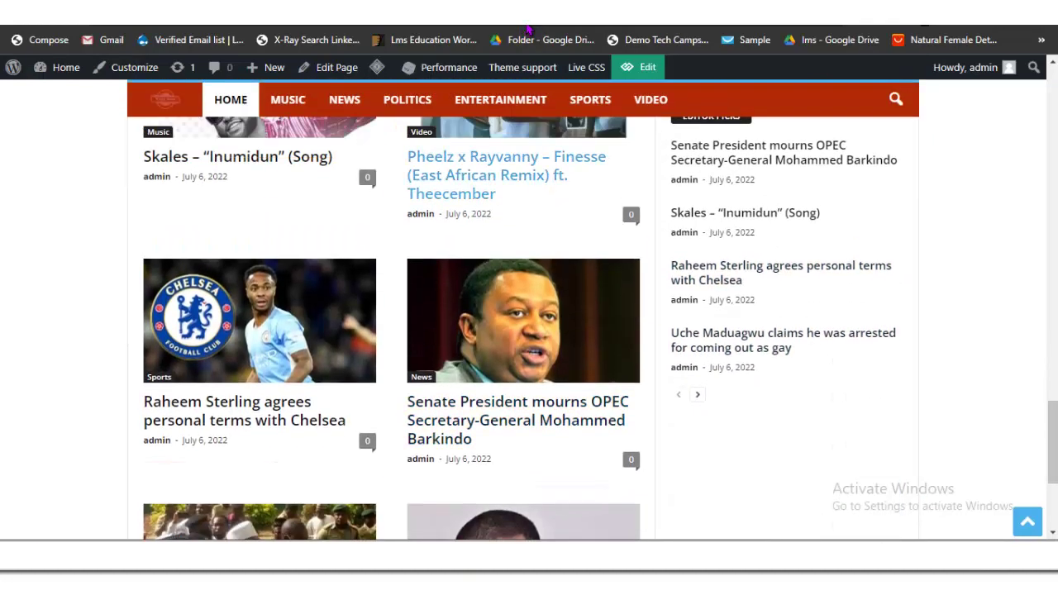
key("Up")
key("Up")
key("Up")
key("Up")
key("Up")
key("Up")
key("Up")
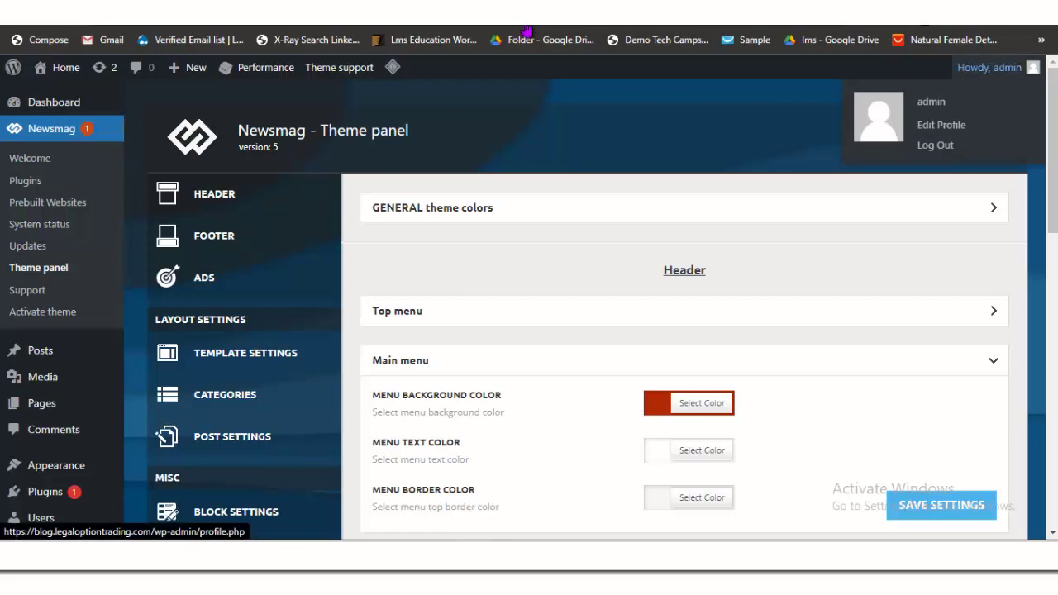
Step: Set the profile nickname and public display name to Naijablog and update the profile
left_click(941, 124)
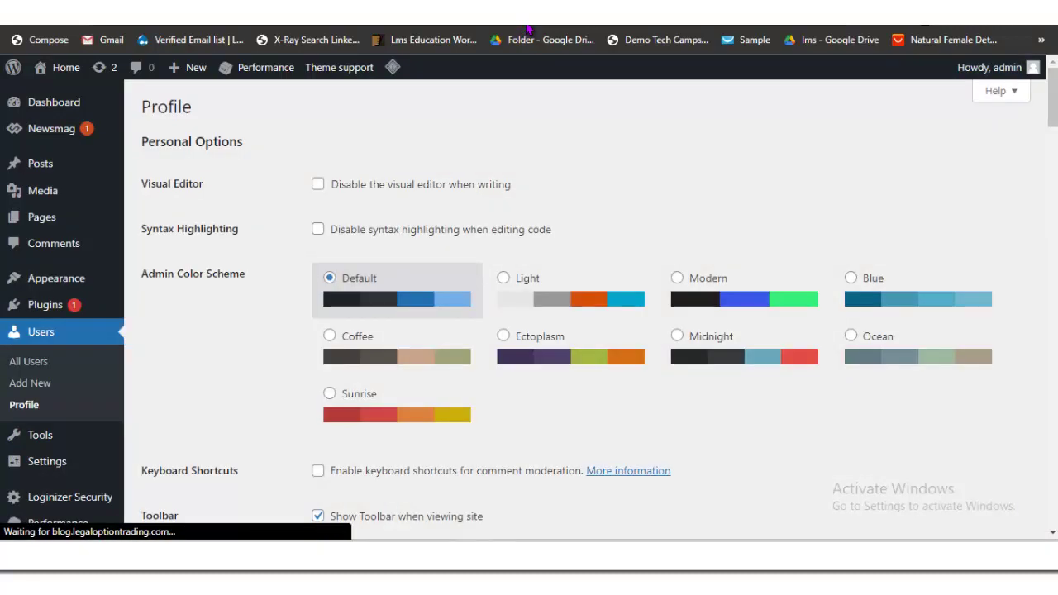
scroll(578, 314, "down", 5)
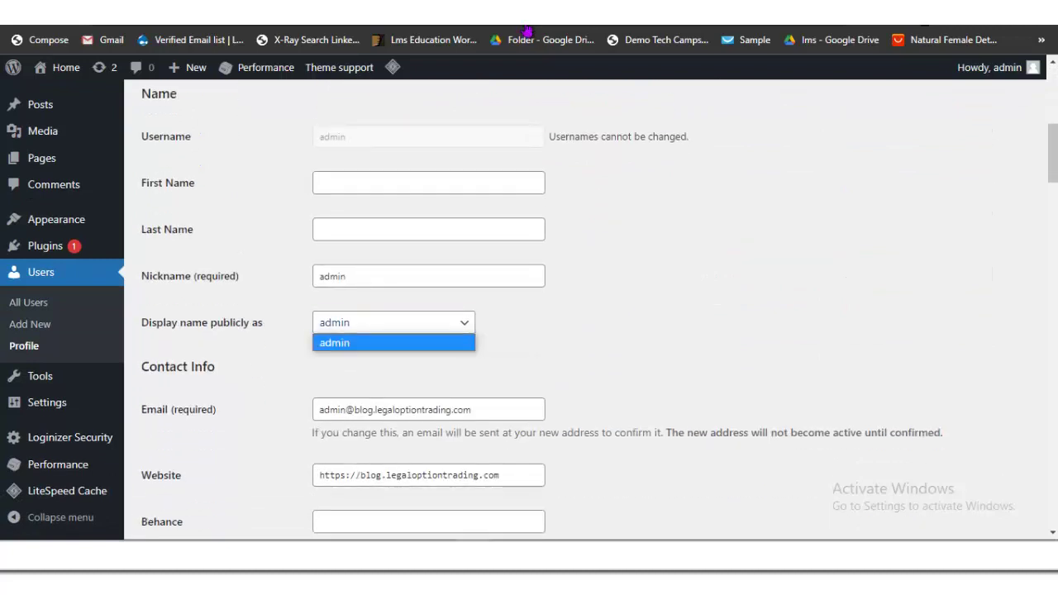
key("shift+Tab")
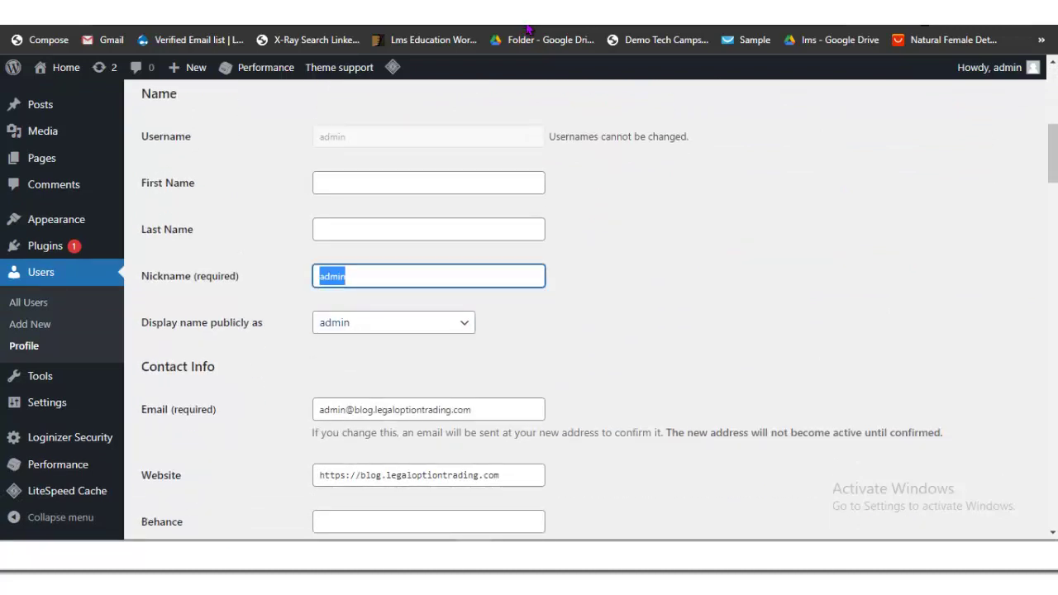
key("BackSpace")
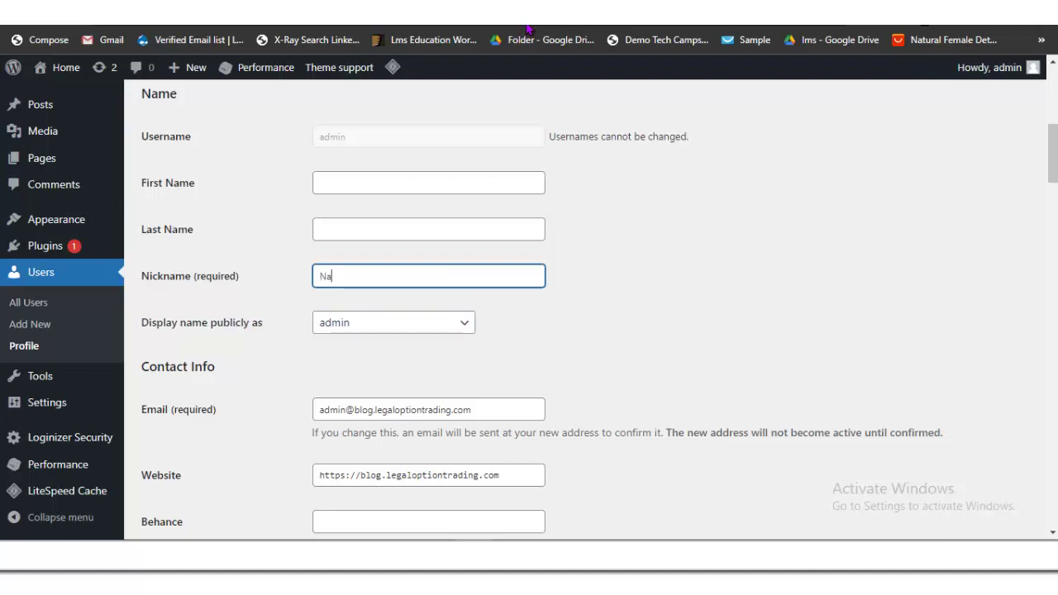
type("Naijablog")
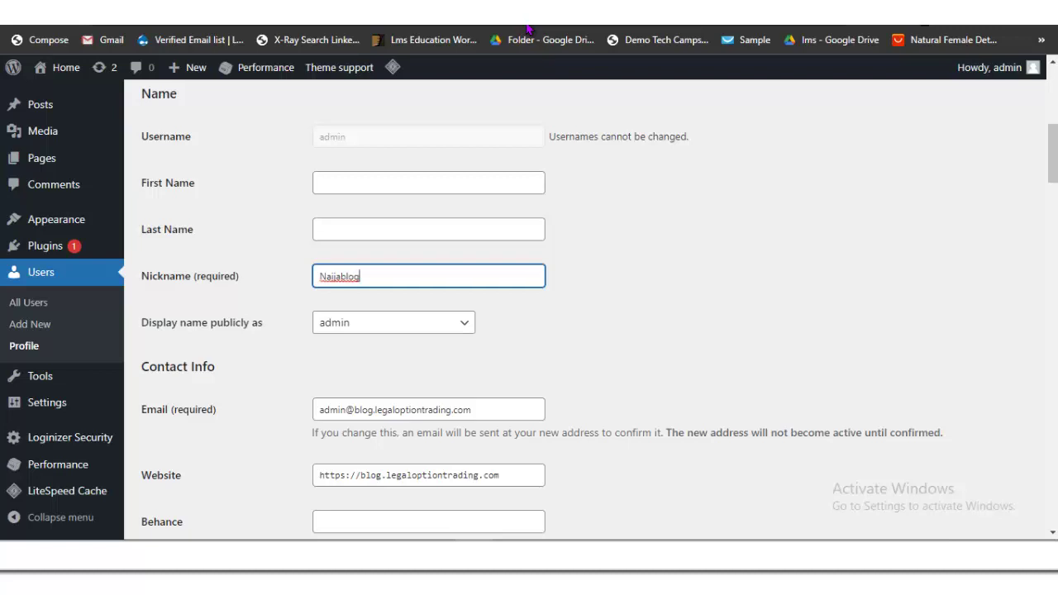
key("Tab")
key("alt+Down")
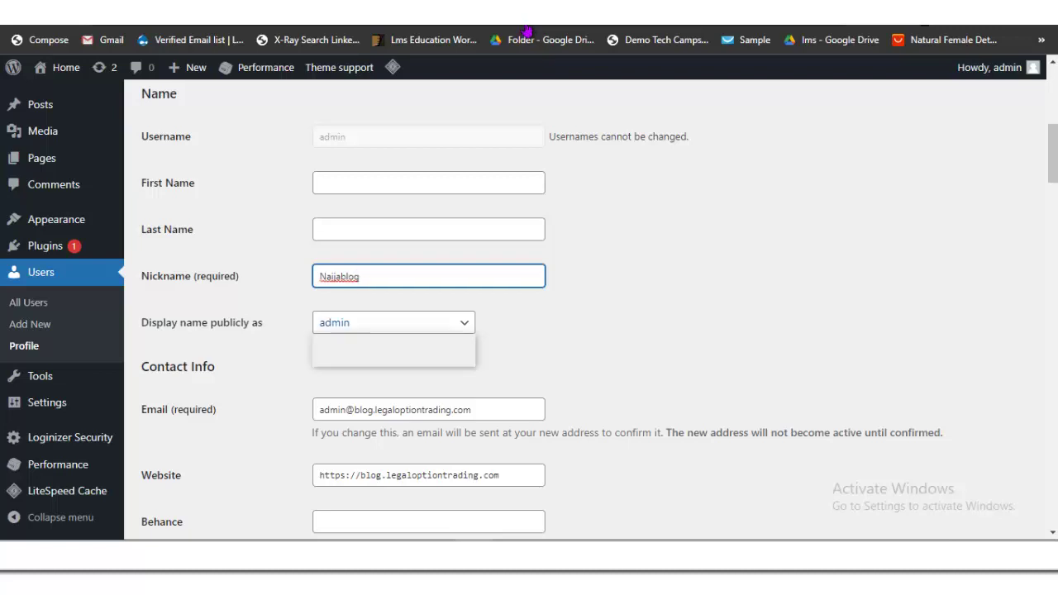
key("Down")
key("Return")
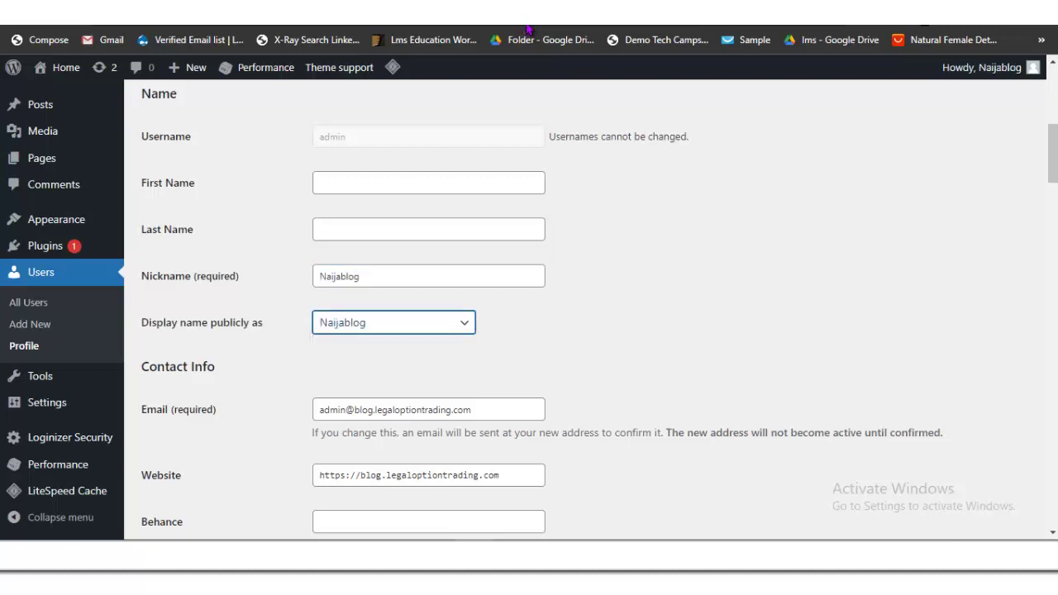
scroll(587, 310, "down", 15)
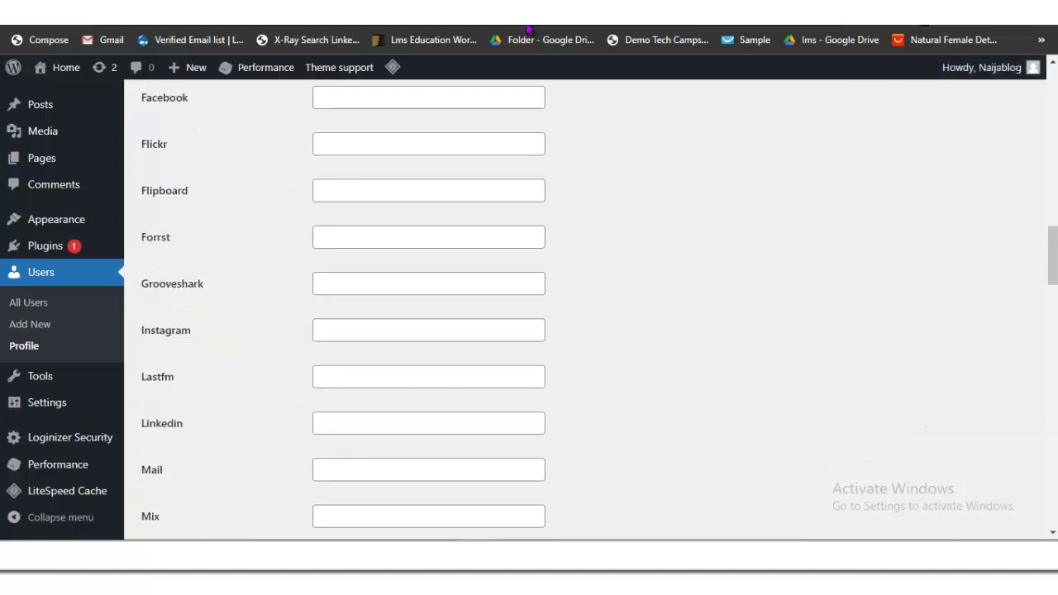
scroll(527, 31, "down", 10)
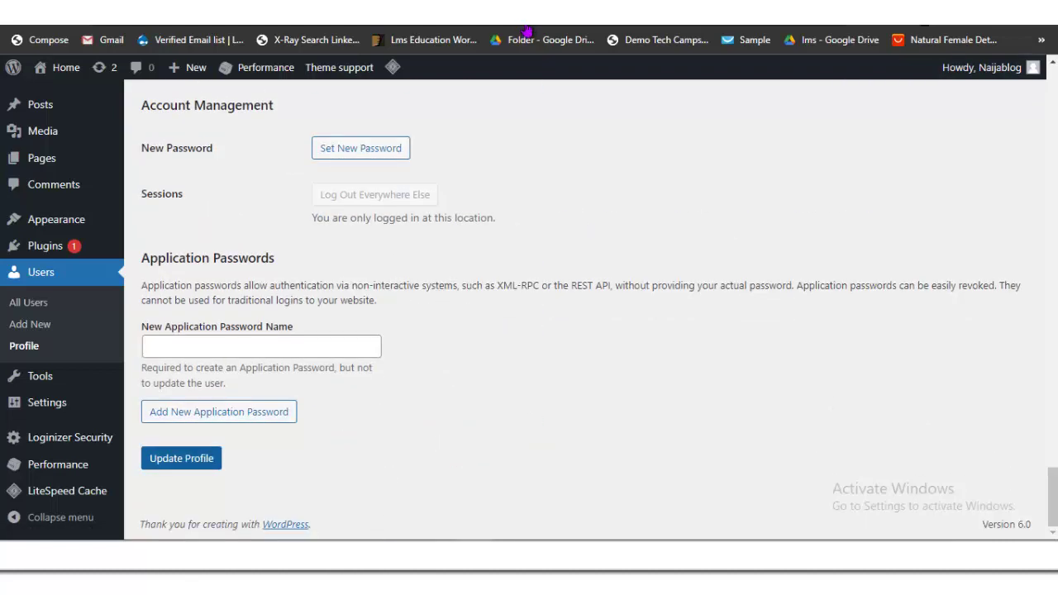
key("Return")
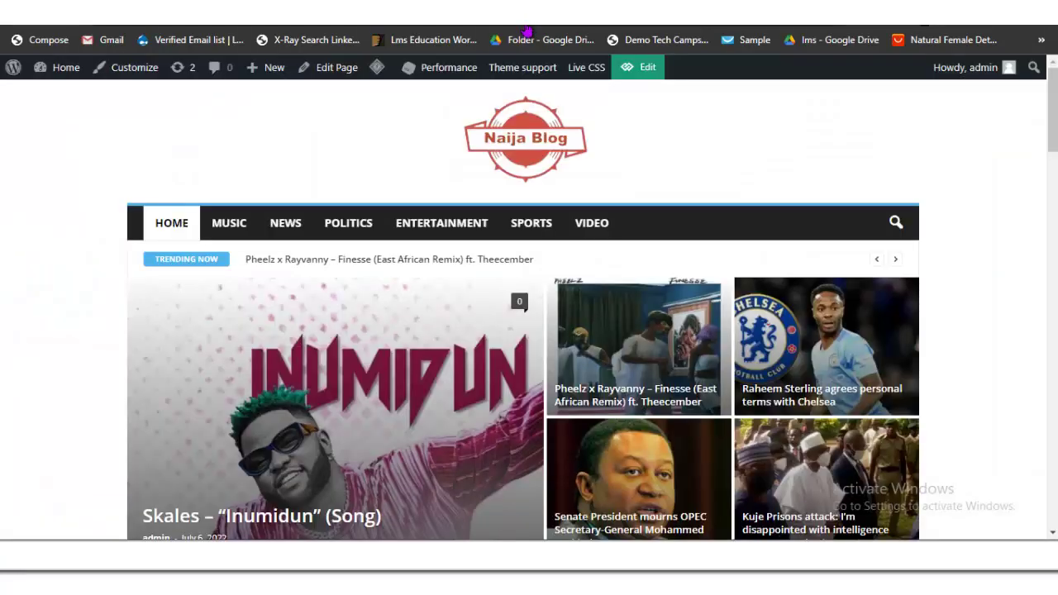
Step: Reload the homepage and check the Entertainment, Don't Miss and Holiday Recipes posts credit Naijablog
scroll(528, 31, "down", 15)
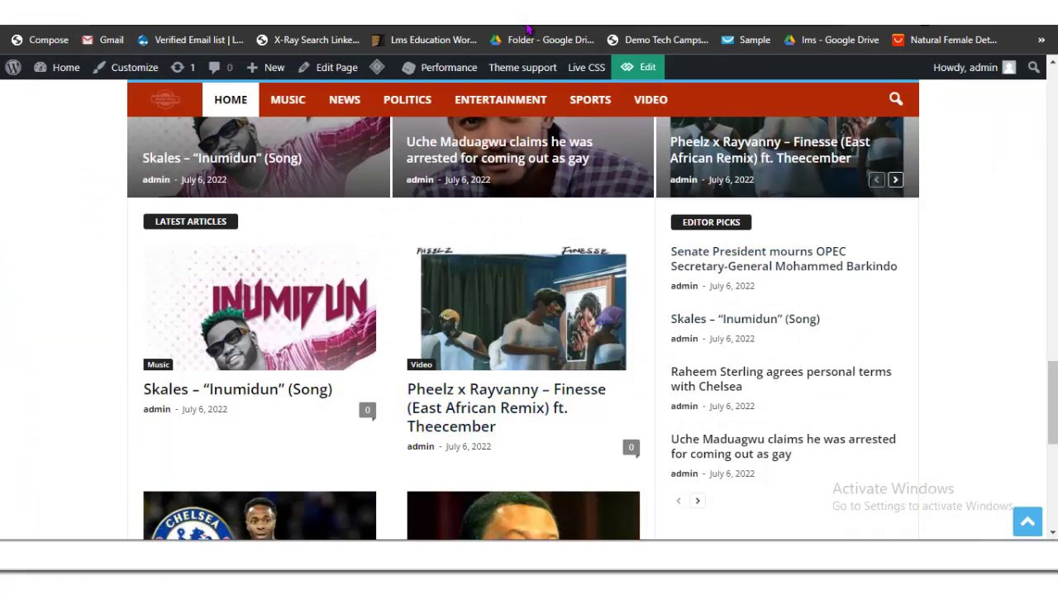
key("F5")
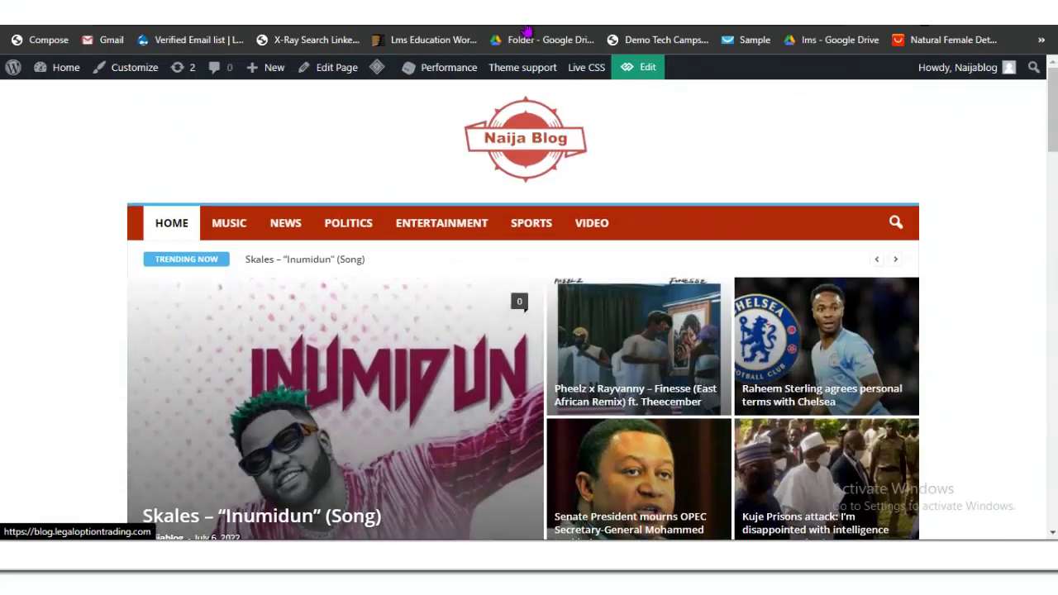
scroll(446, 322, "down", 3)
scroll(462, 330, "down", 15)
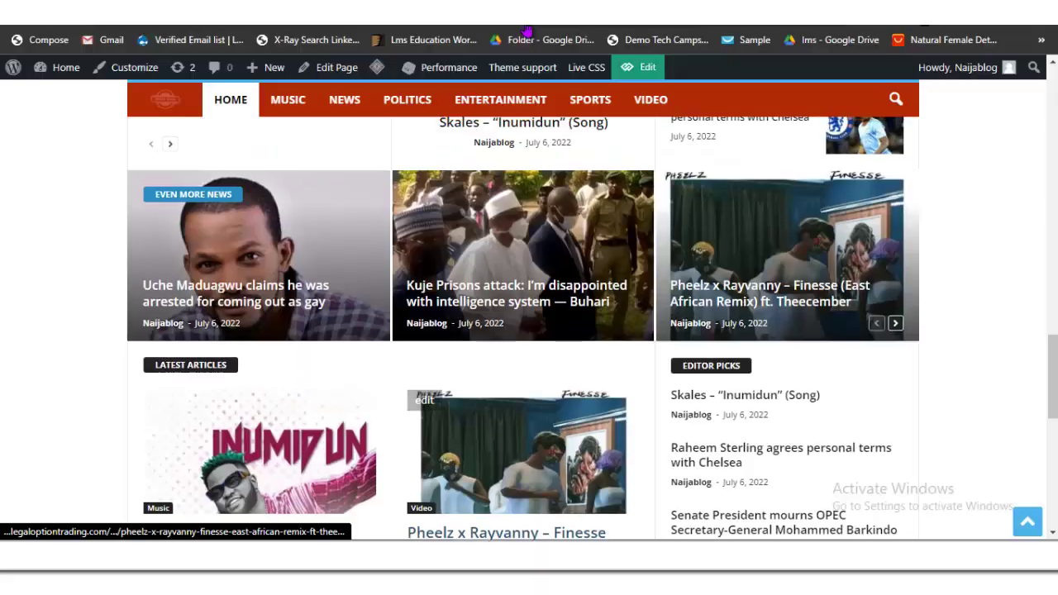
scroll(528, 330, "up", 15)
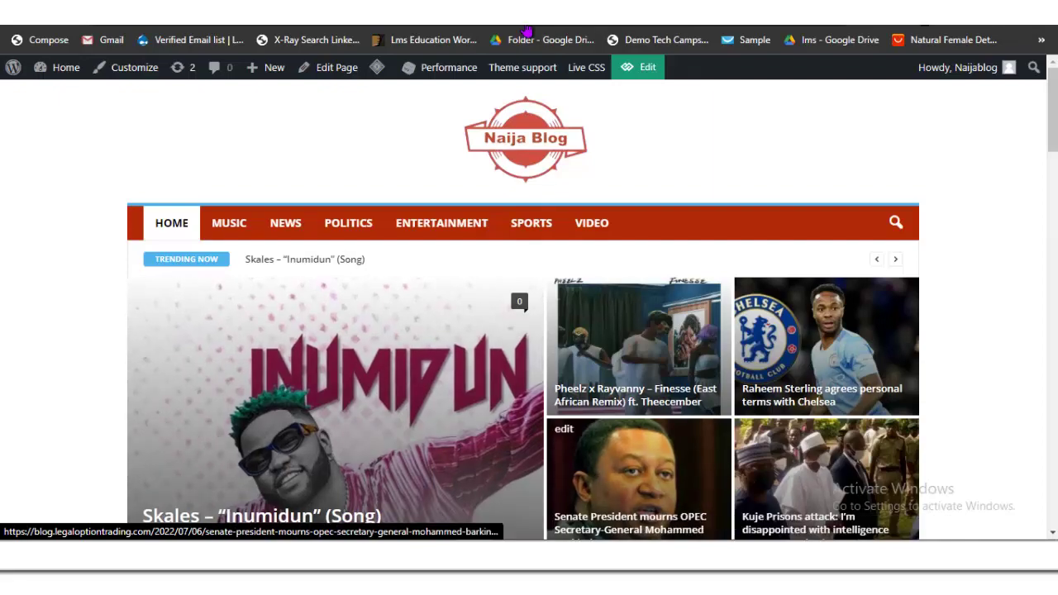
scroll(523, 174, "down", 10)
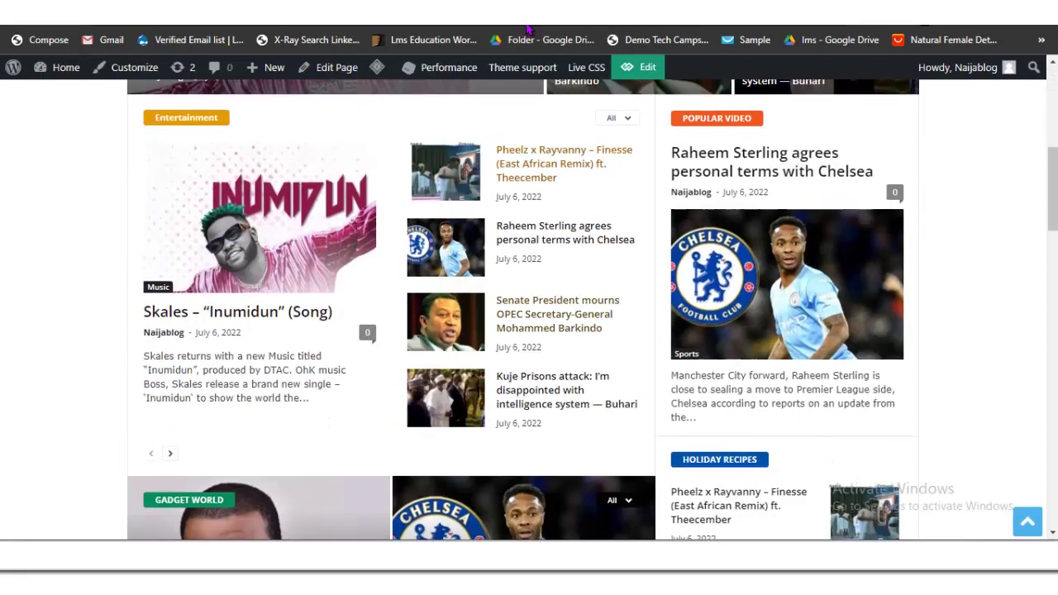
scroll(522, 174, "down", 2)
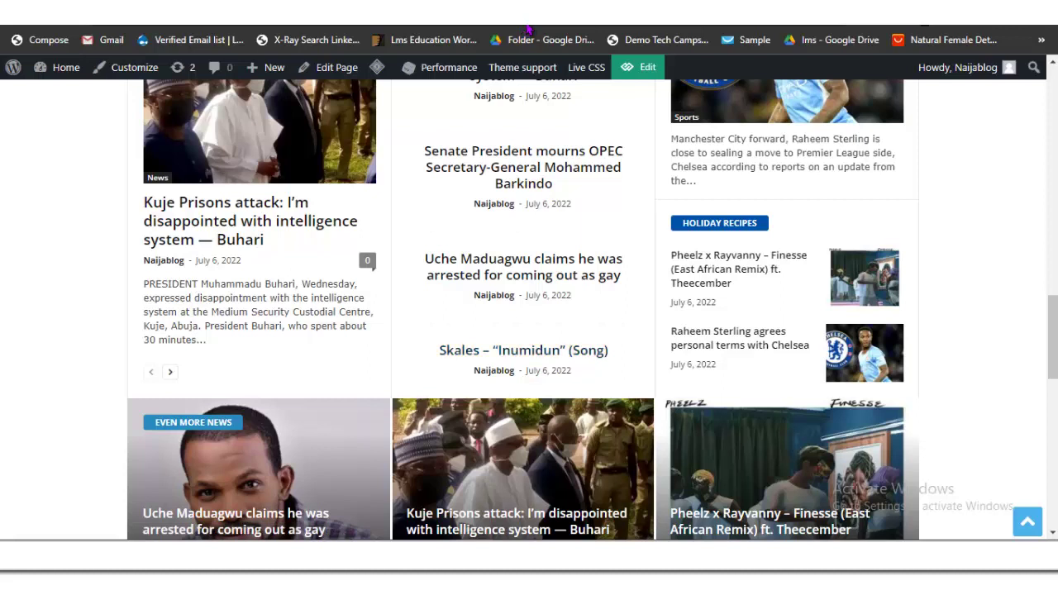
scroll(527, 29, "up", 1)
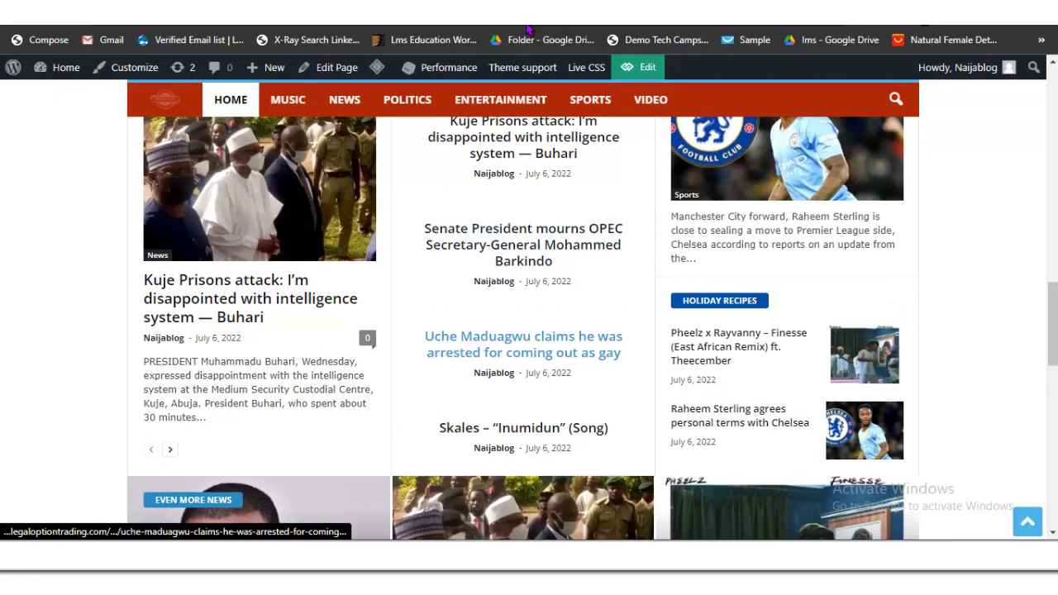
scroll(527, 29, "up", 3)
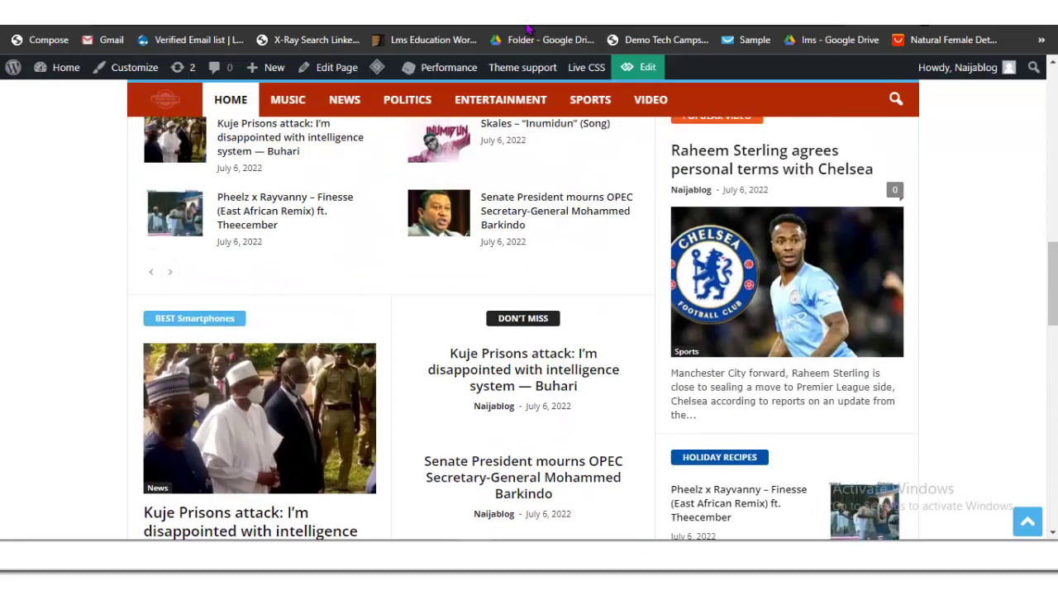